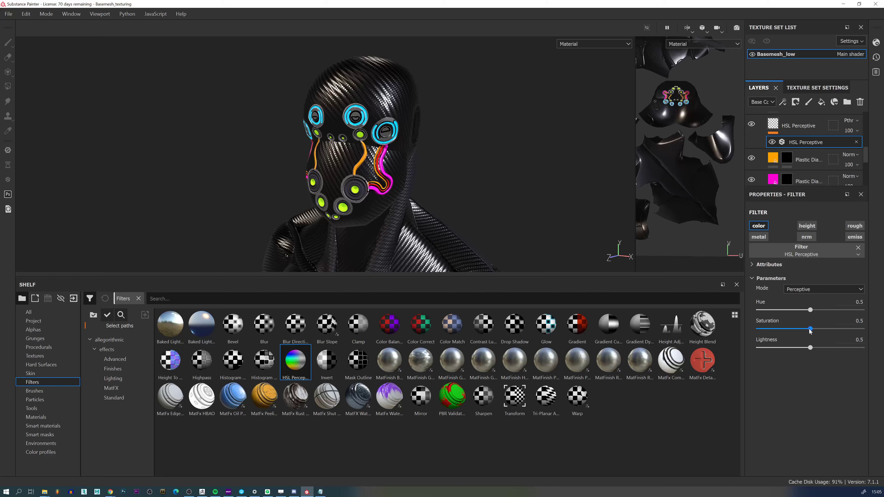
Set the HSL Perceptive filter's saturation to about 0.277 and lightness to about 0.339 to mute the cable colours.
{"action": "left_click_drag", "start_coordinate": [811, 328], "coordinate": [777, 325]}
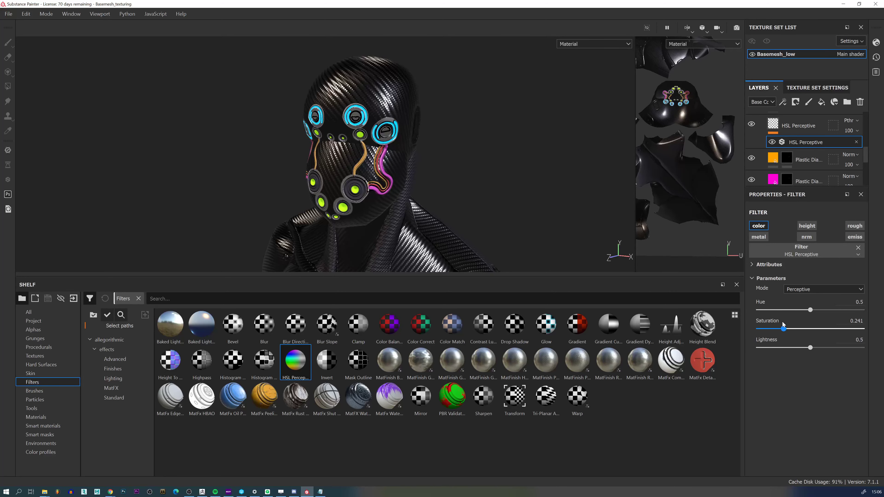
{"action": "left_click_drag", "start_coordinate": [783, 324], "coordinate": [798, 349]}
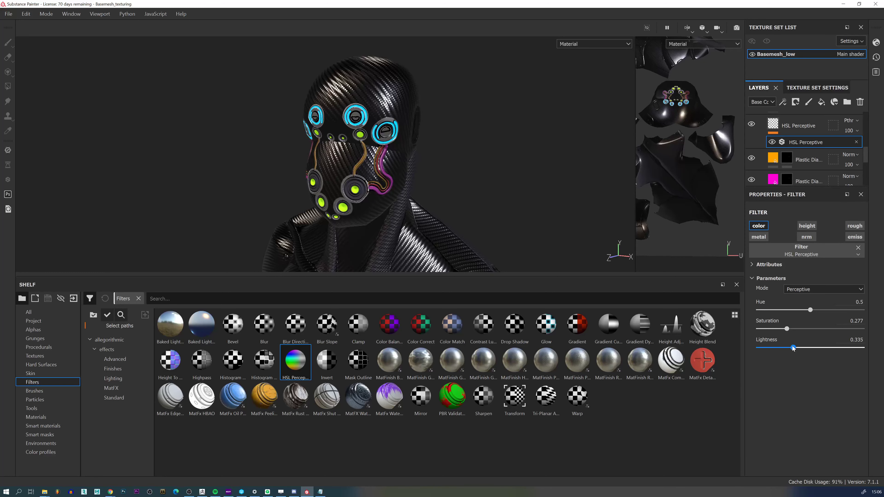
Examine the muted cable colours on the mask from full-body distance and close up around the lenses.
{"action": "right_click_drag", "start_coordinate": [476, 191], "coordinate": [419, 208], "text": "alt"}
{"action": "middle_click_drag", "start_coordinate": [418, 208], "coordinate": [404, 161], "text": "alt"}
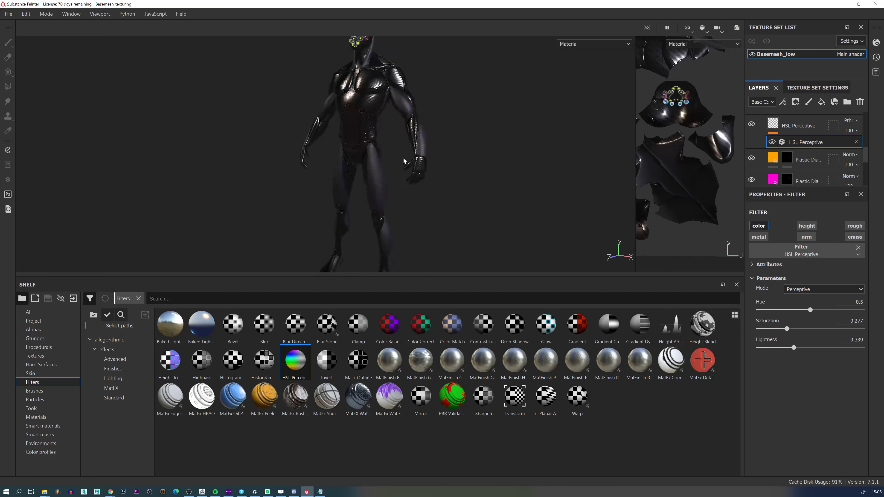
{"action": "right_click_drag", "start_coordinate": [405, 160], "coordinate": [381, 122], "text": "alt"}
{"action": "left_click_drag", "start_coordinate": [380, 115], "coordinate": [358, 101], "text": "alt"}
{"action": "right_click_drag", "start_coordinate": [348, 104], "coordinate": [379, 114], "text": "alt"}
{"action": "middle_click_drag", "start_coordinate": [379, 115], "coordinate": [376, 188], "text": "alt"}
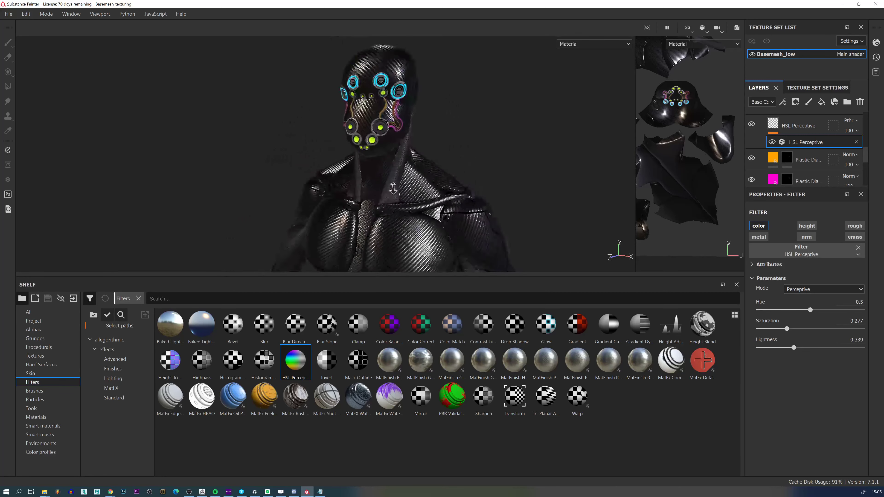
{"action": "right_click_drag", "start_coordinate": [373, 163], "coordinate": [353, 40], "text": "alt"}
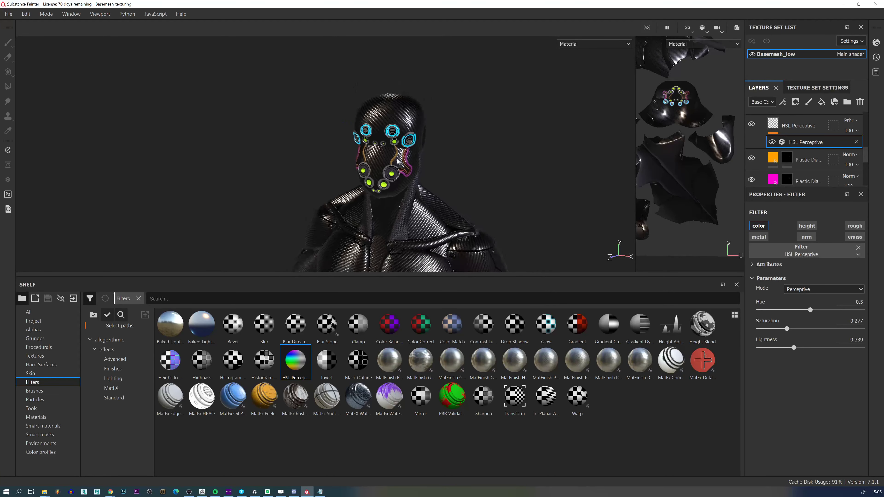
{"action": "mouse_move", "coordinate": [394, 152]}
{"action": "left_mouse_down", "text": "alt"}
{"action": "mouse_move", "coordinate": [409, 154]}
{"action": "mouse_move", "coordinate": [396, 158]}
{"action": "left_mouse_up", "text": "alt"}
{"action": "right_click_drag", "start_coordinate": [396, 158], "coordinate": [409, 175], "text": "shift"}
{"action": "scroll", "coordinate": [404, 169], "scroll_direction": "up", "scroll_amount": 5}
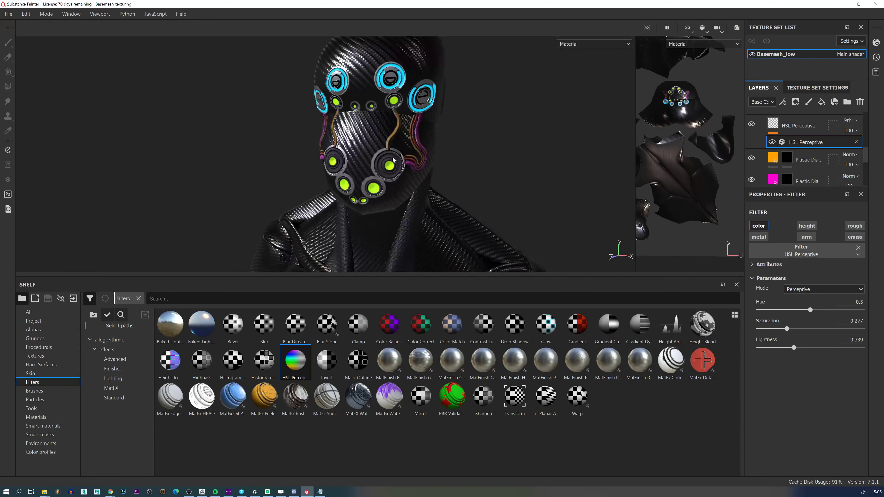
{"action": "right_click_drag", "start_coordinate": [375, 141], "coordinate": [409, 238], "text": "alt"}
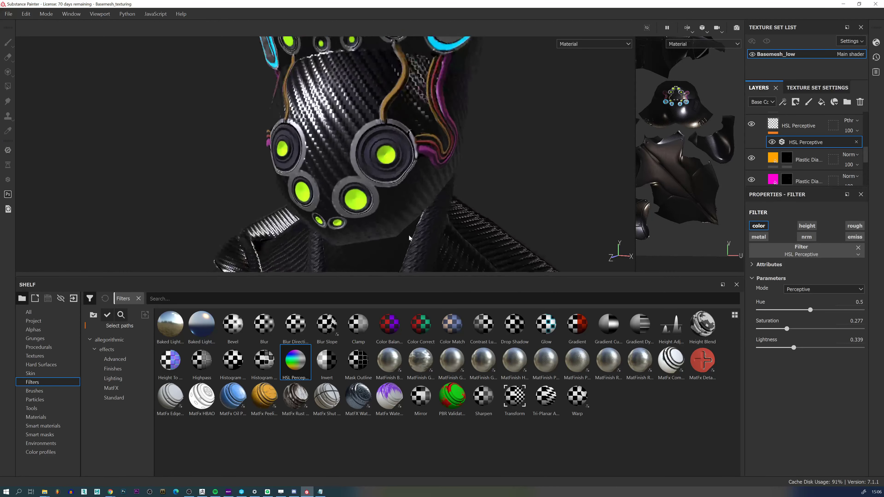
{"action": "middle_click_drag", "start_coordinate": [404, 141], "coordinate": [389, 196], "text": "alt"}
{"action": "right_click_drag", "start_coordinate": [390, 196], "coordinate": [381, 162], "text": "alt"}
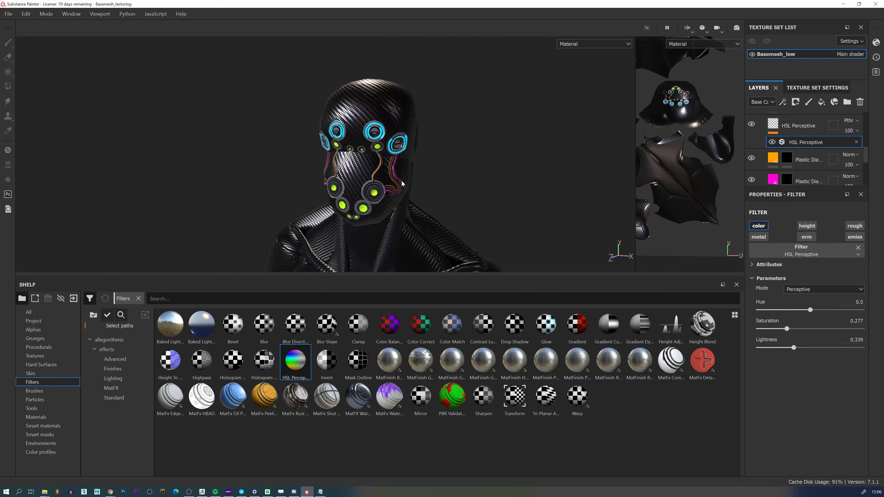
{"action": "middle_click_drag", "start_coordinate": [401, 182], "coordinate": [368, 131], "text": "alt"}
{"action": "right_click_drag", "start_coordinate": [367, 131], "coordinate": [386, 213], "text": "alt"}
{"action": "right_click_drag", "start_coordinate": [327, 129], "coordinate": [342, 147], "text": "alt"}
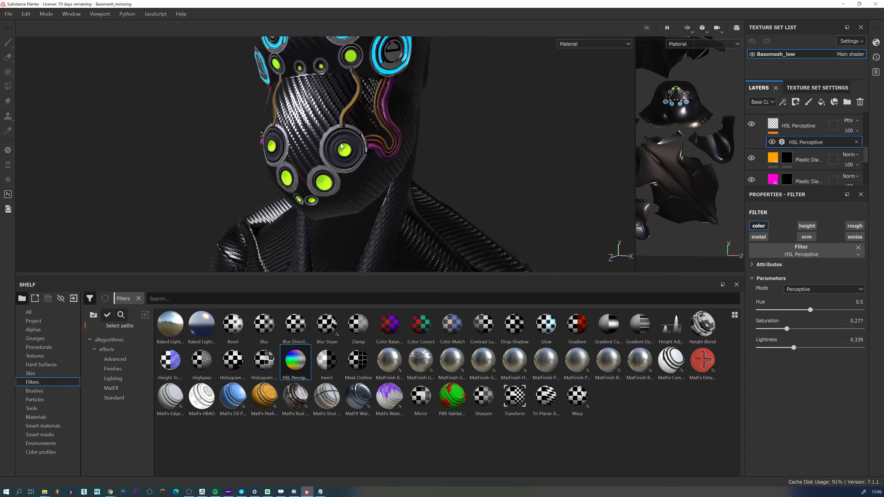
{"action": "middle_click_drag", "start_coordinate": [333, 111], "coordinate": [344, 190], "text": "alt"}
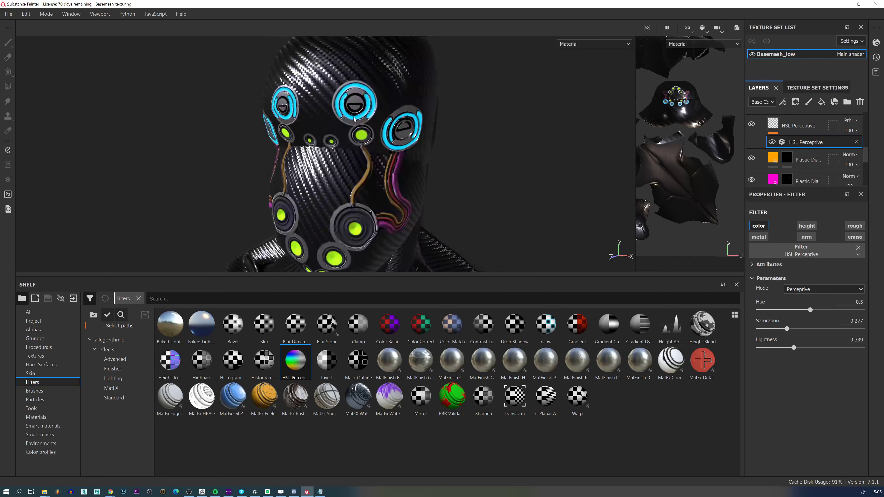
{"action": "middle_click_drag", "start_coordinate": [361, 220], "coordinate": [362, 148], "text": "alt"}
{"action": "scroll", "coordinate": [353, 171], "scroll_direction": "up", "scroll_amount": 2}
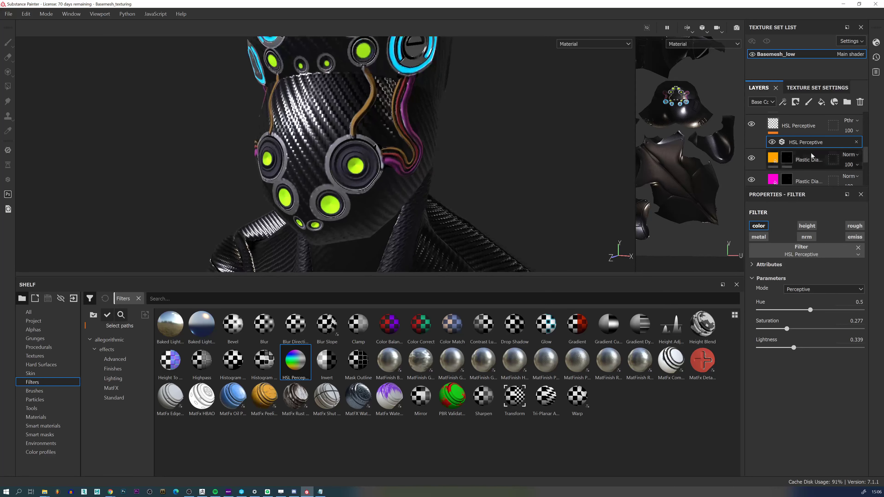
Toggle the visibility of the Aluminium Pure layer to check which parts of the mask it covers.
{"action": "scroll", "coordinate": [797, 154], "scroll_direction": "up", "scroll_amount": 3}
{"action": "left_click_drag", "start_coordinate": [817, 188], "coordinate": [817, 372]}
{"action": "left_click", "coordinate": [798, 167]}
{"action": "left_click", "coordinate": [752, 166]}
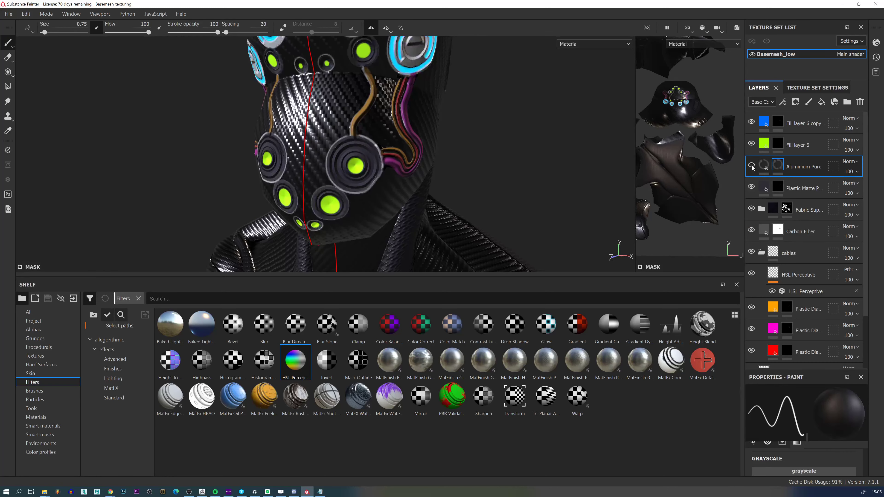
{"action": "left_click", "coordinate": [752, 166]}
Enable the height channel on the Aluminium Pure fill and set its height to about 0.1208.
{"action": "left_click", "coordinate": [764, 165]}
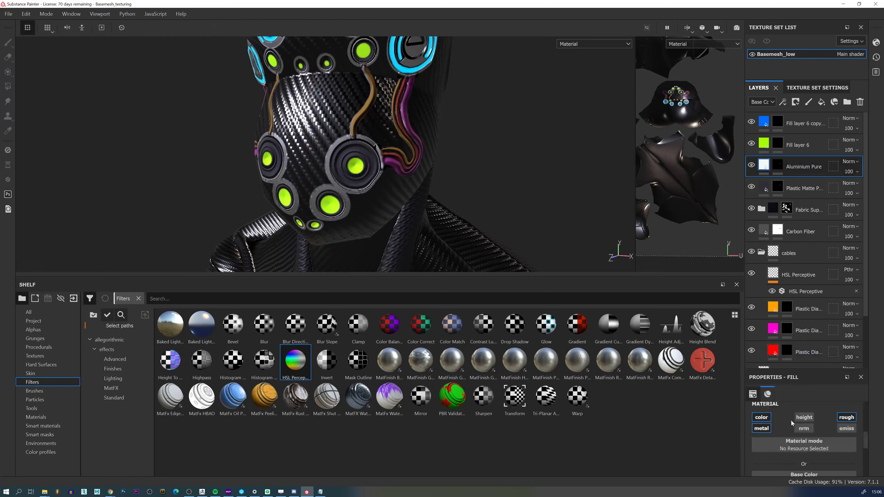
{"action": "scroll", "coordinate": [808, 416], "scroll_direction": "down", "scroll_amount": 3}
{"action": "scroll", "coordinate": [808, 416], "scroll_direction": "up", "scroll_amount": 3}
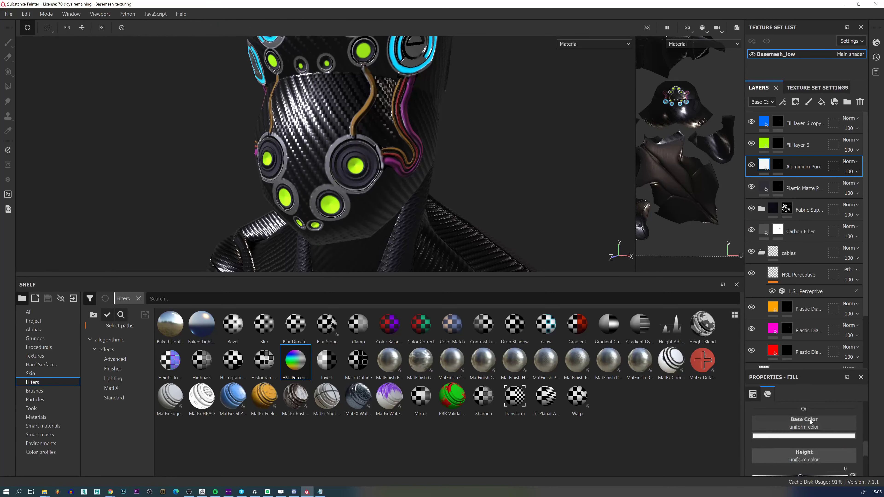
{"action": "left_click_drag", "start_coordinate": [813, 368], "coordinate": [804, 202]}
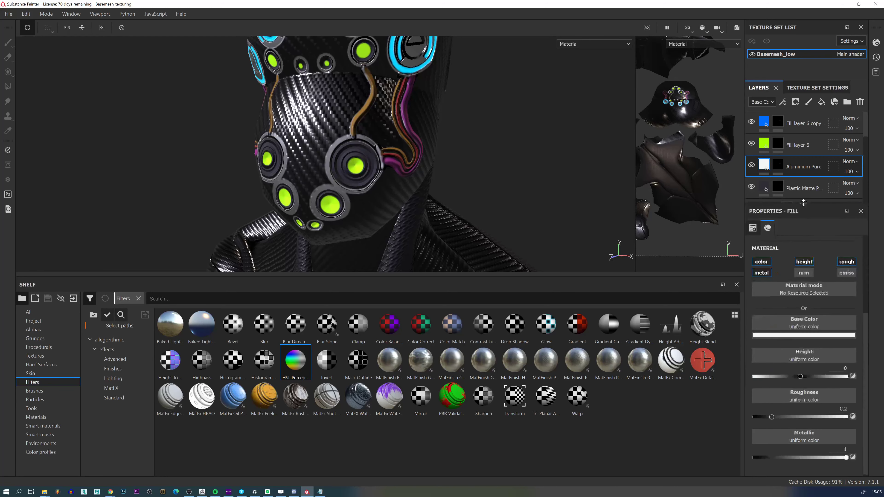
{"action": "left_click_drag", "start_coordinate": [800, 377], "coordinate": [807, 376]}
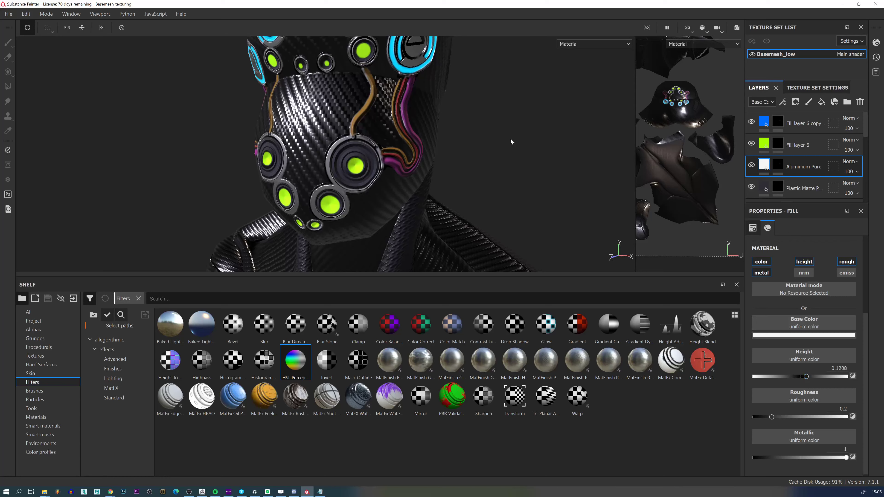
Inspect the raised aluminium rings around the lenses from several distances and angles.
{"action": "right_click_drag", "start_coordinate": [511, 139], "coordinate": [394, 174], "text": "alt"}
{"action": "mouse_move", "coordinate": [393, 174]}
{"action": "left_mouse_down", "text": "alt"}
{"action": "mouse_move", "coordinate": [263, 160]}
{"action": "mouse_move", "coordinate": [391, 177]}
{"action": "left_mouse_up", "text": "alt"}
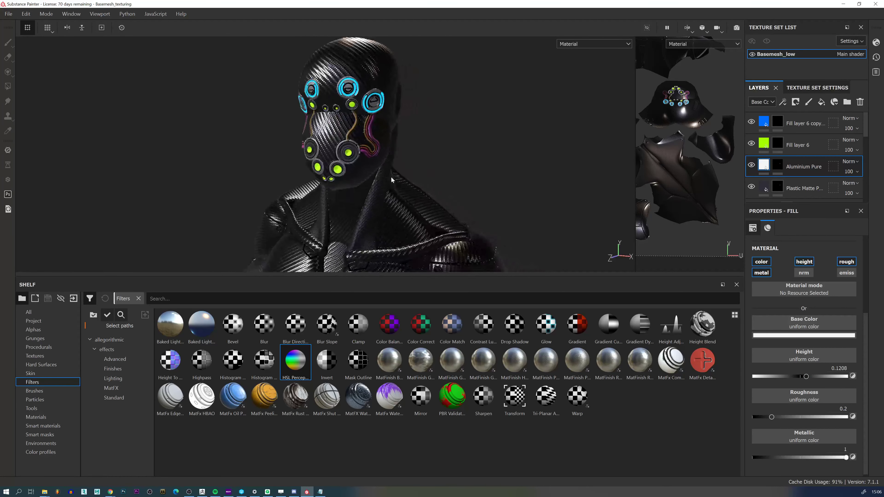
{"action": "right_click_drag", "start_coordinate": [392, 177], "coordinate": [383, 213], "text": "shift"}
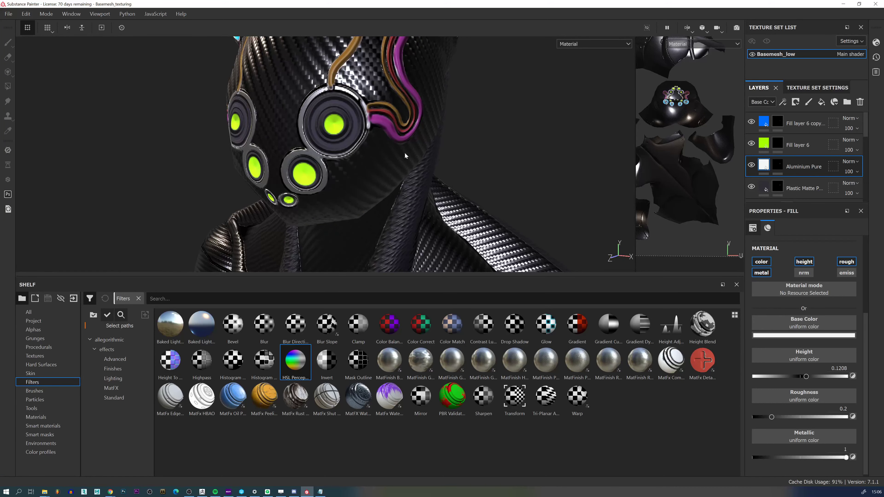
{"action": "right_click_drag", "start_coordinate": [405, 156], "coordinate": [376, 161], "text": "alt"}
{"action": "middle_click_drag", "start_coordinate": [376, 161], "coordinate": [410, 210], "text": "alt"}
{"action": "right_click_drag", "start_coordinate": [411, 209], "coordinate": [381, 213], "text": "alt"}
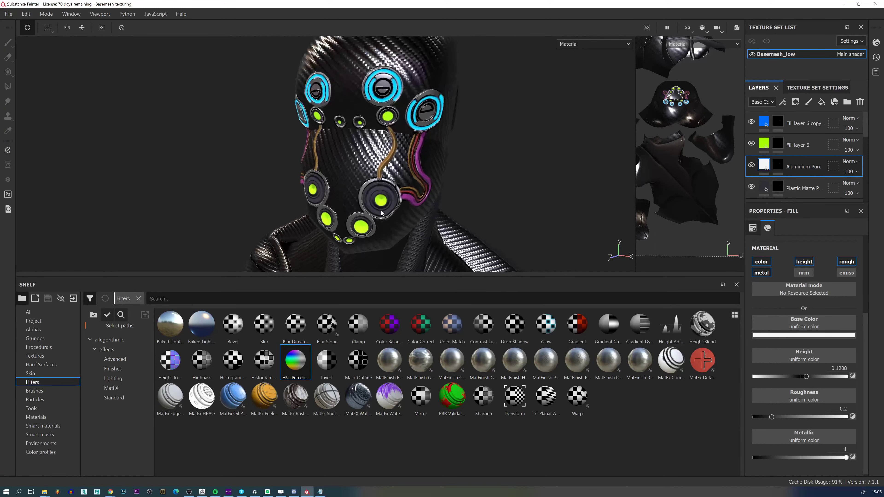
{"action": "middle_click_drag", "start_coordinate": [382, 214], "coordinate": [387, 197], "text": "alt"}
{"action": "mouse_move", "coordinate": [387, 197]}
{"action": "left_mouse_down", "text": "alt"}
{"action": "mouse_move", "coordinate": [374, 200]}
{"action": "mouse_move", "coordinate": [382, 205]}
{"action": "left_mouse_up", "text": "alt"}
{"action": "right_click_drag", "start_coordinate": [382, 205], "coordinate": [401, 240], "text": "alt"}
{"action": "middle_click_drag", "start_coordinate": [400, 241], "coordinate": [362, 201], "text": "alt"}
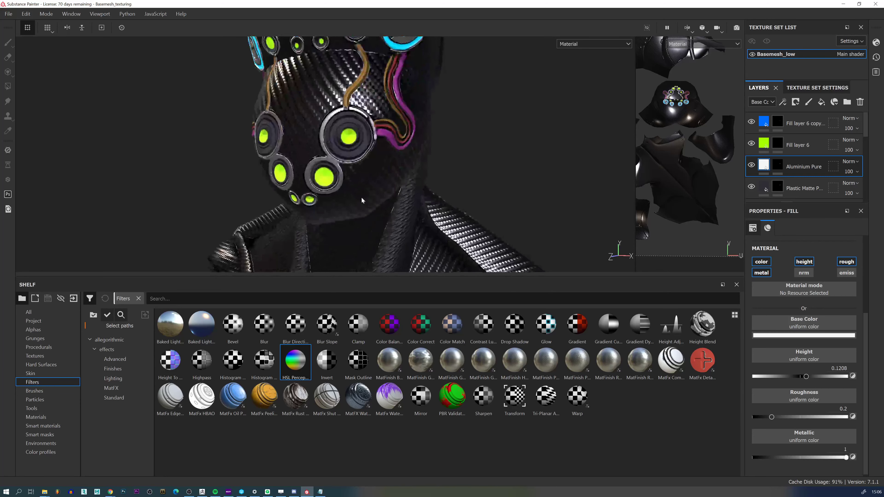
{"action": "right_click_drag", "start_coordinate": [361, 201], "coordinate": [358, 178], "text": "alt"}
{"action": "middle_click_drag", "start_coordinate": [358, 178], "coordinate": [367, 198], "text": "alt"}
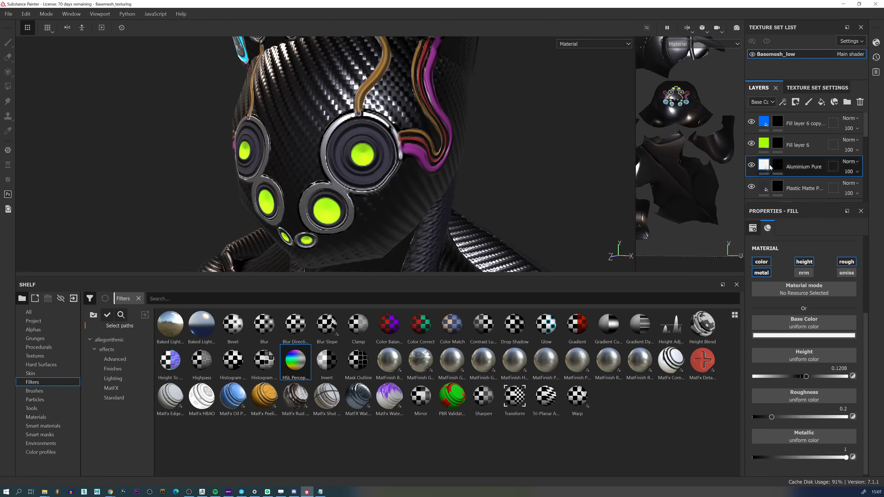
Duplicate the green Fill layer 6 and disable the copy's emissive and base color channels.
{"action": "left_click", "coordinate": [765, 144]}
{"action": "key", "text": "ctrl+d"}
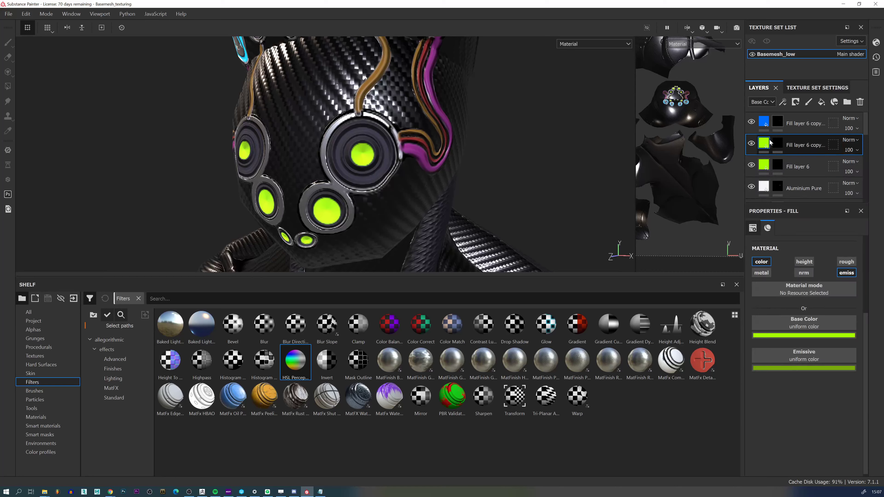
{"action": "left_click", "coordinate": [847, 273]}
{"action": "left_click", "coordinate": [762, 262]}
Keep only the roughness channel active on the duplicated fill layer and set its roughness to about 0.1884.
{"action": "left_click", "coordinate": [804, 262]}
{"action": "left_click", "coordinate": [804, 262]}
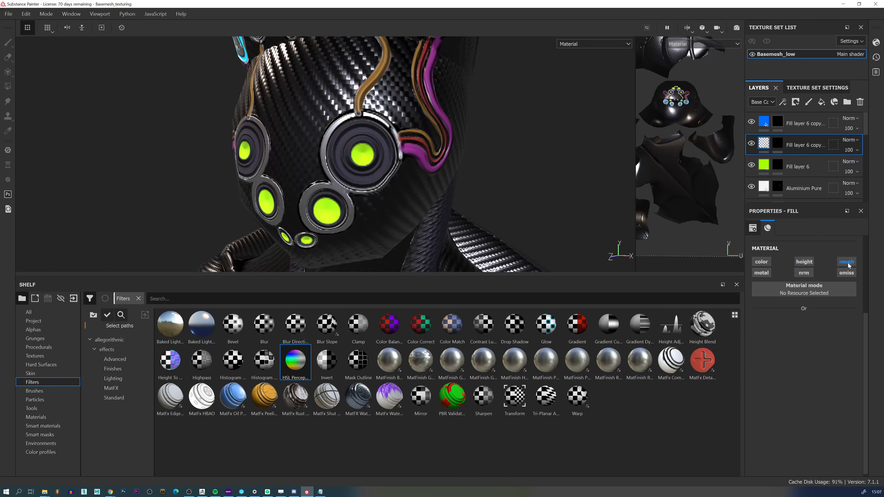
{"action": "left_click", "coordinate": [847, 262]}
{"action": "mouse_move", "coordinate": [781, 345]}
{"action": "left_mouse_down"}
{"action": "mouse_move", "coordinate": [756, 344]}
{"action": "mouse_move", "coordinate": [770, 345]}
{"action": "left_mouse_up"}
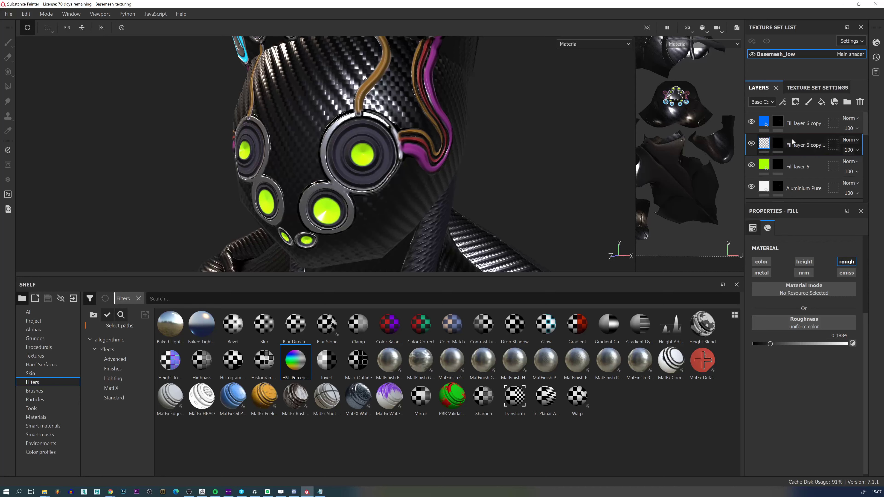
Add a Blur filter to the mask of the duplicated roughness fill layer, keeping its intensity at 0.5.
{"action": "right_click", "coordinate": [775, 147]}
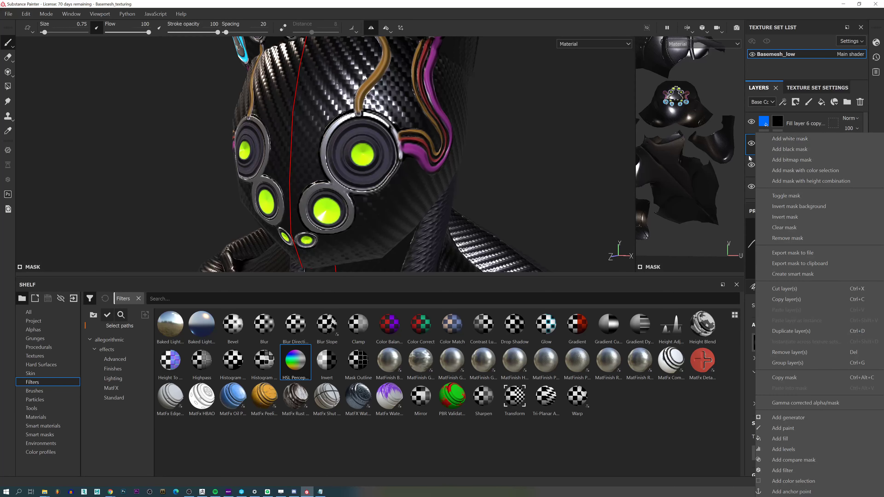
{"action": "left_click", "coordinate": [750, 156]}
{"action": "right_click", "coordinate": [779, 144]}
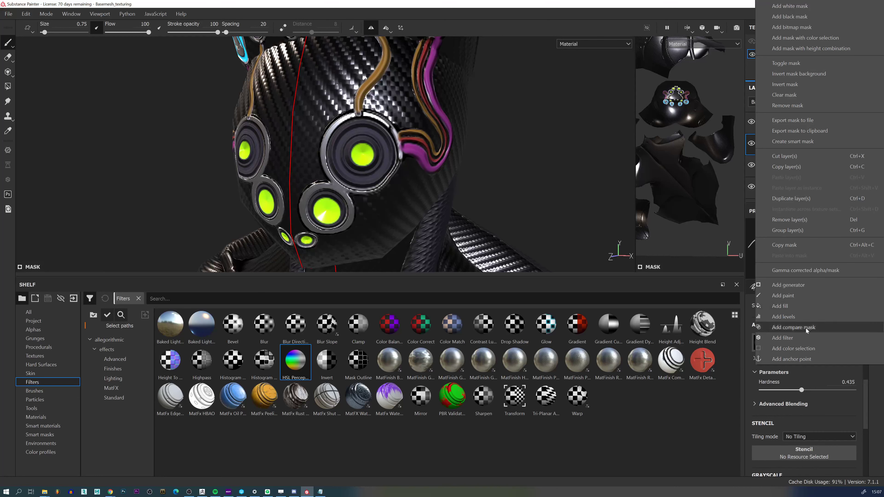
{"action": "left_click", "coordinate": [793, 337]}
{"action": "left_click", "coordinate": [807, 248]}
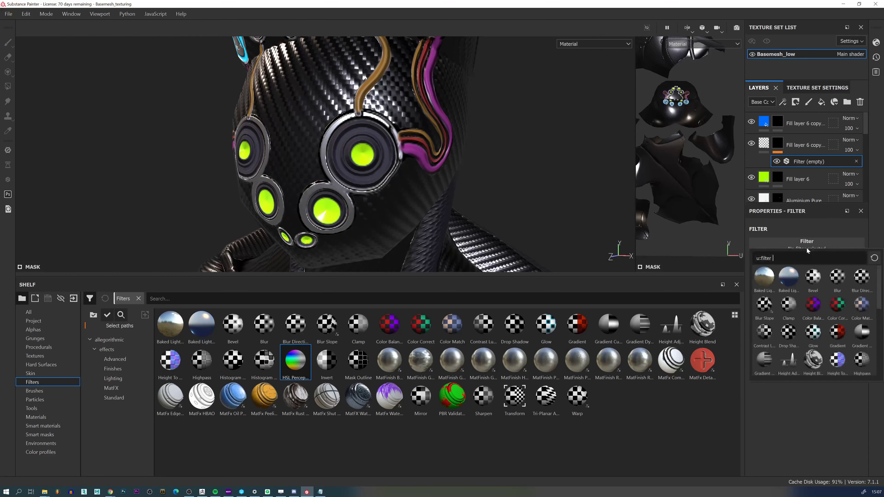
{"action": "left_click", "coordinate": [840, 279]}
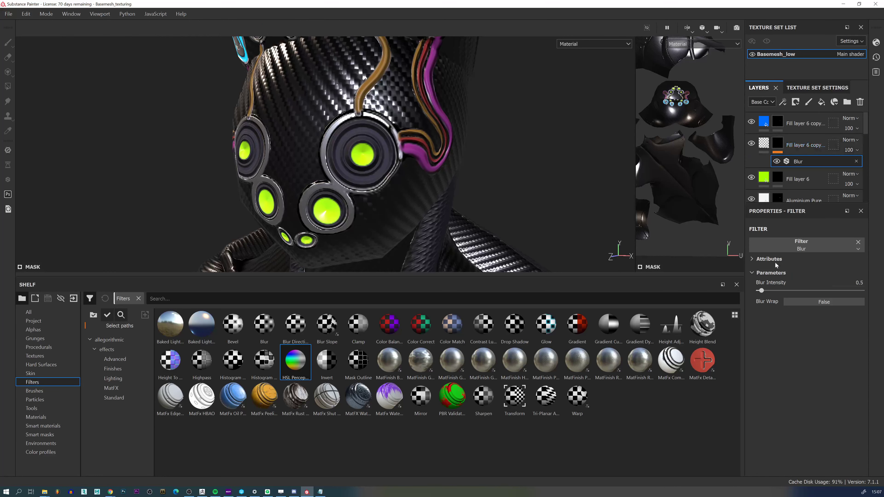
{"action": "mouse_move", "coordinate": [763, 291]}
{"action": "left_mouse_down"}
{"action": "mouse_move", "coordinate": [749, 292]}
{"action": "mouse_move", "coordinate": [762, 292]}
{"action": "left_mouse_up"}
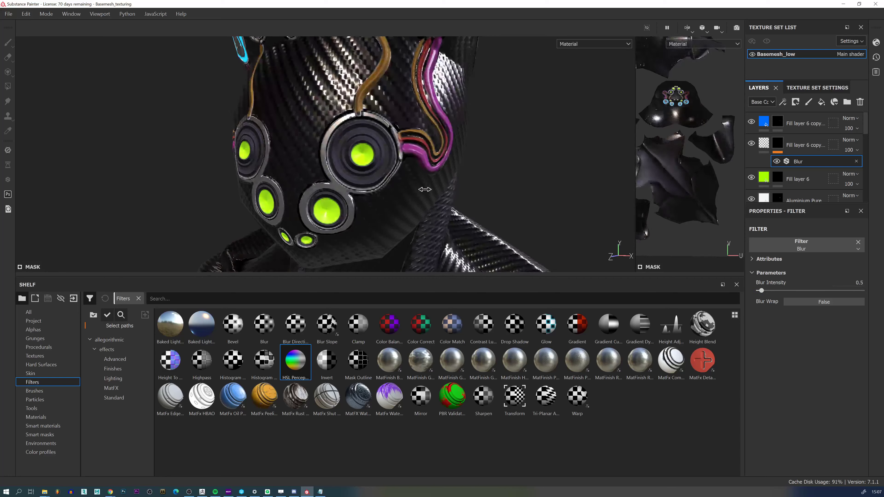
Reduce the mask's Blur intensity to 0 while checking the reflections on the green lenses up close.
{"action": "left_click_drag", "start_coordinate": [425, 189], "coordinate": [386, 136], "text": "alt"}
{"action": "left_click_drag", "start_coordinate": [761, 290], "coordinate": [756, 288]}
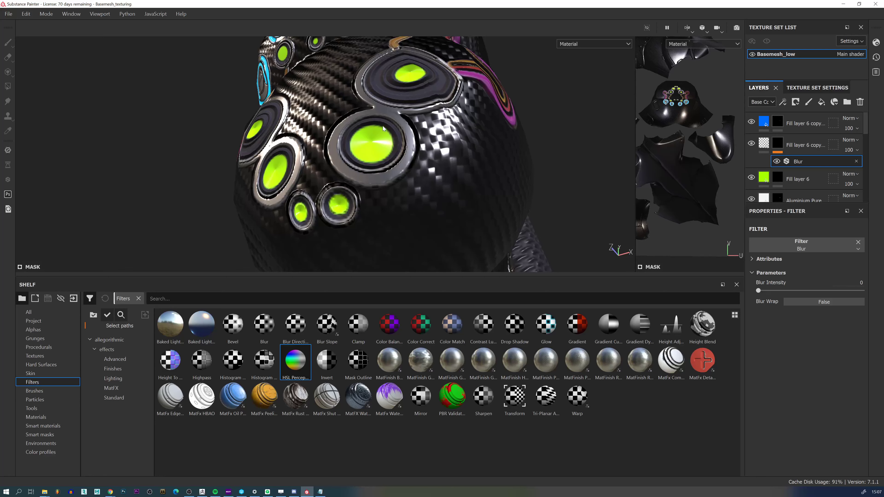
{"action": "left_click_drag", "start_coordinate": [388, 136], "coordinate": [388, 143], "text": "alt"}
{"action": "right_click_drag", "start_coordinate": [388, 162], "coordinate": [401, 192], "text": "alt"}
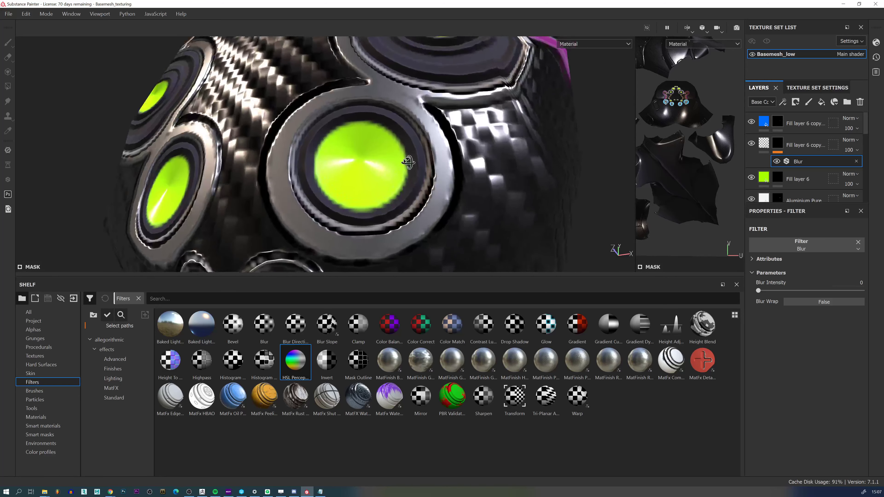
{"action": "left_click_drag", "start_coordinate": [407, 162], "coordinate": [406, 180], "text": "alt"}
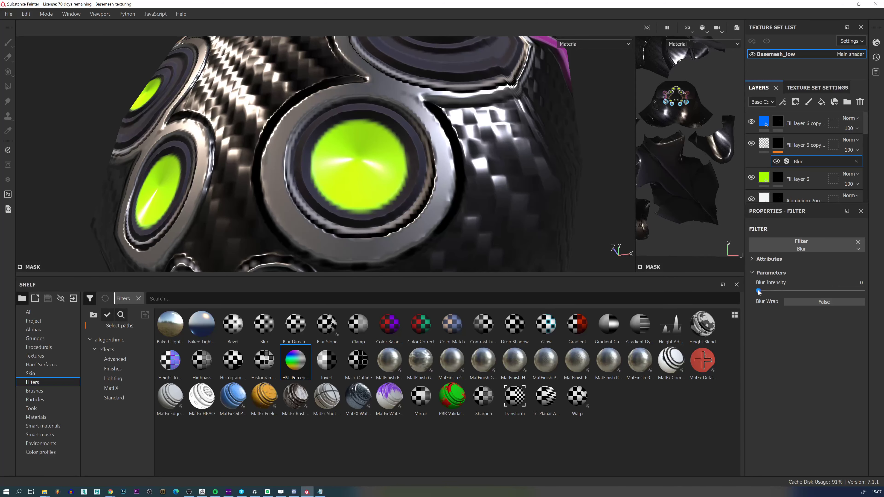
{"action": "left_click_drag", "start_coordinate": [759, 291], "coordinate": [716, 264]}
Compare the mask's lenses with and without Fill layer 6 by toggling its visibility repeatedly.
{"action": "right_click_drag", "start_coordinate": [358, 155], "coordinate": [358, 38], "text": "alt"}
{"action": "left_click_drag", "start_coordinate": [358, 39], "coordinate": [371, 131], "text": "alt"}
{"action": "right_click_drag", "start_coordinate": [372, 131], "coordinate": [469, 273], "text": "alt"}
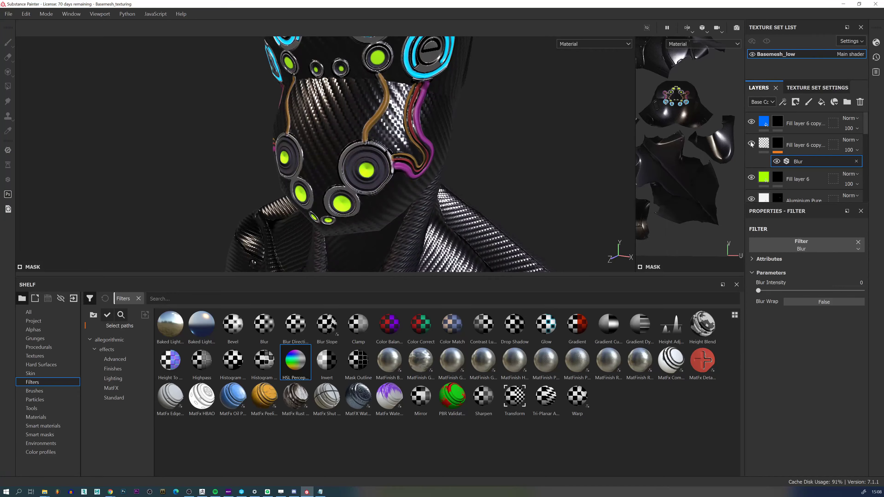
{"action": "left_click", "coordinate": [752, 177]}
{"action": "left_click", "coordinate": [752, 178]}
{"action": "left_click", "coordinate": [752, 178]}
{"action": "left_click", "coordinate": [751, 177]}
{"action": "left_click", "coordinate": [751, 178]}
{"action": "left_click", "coordinate": [751, 177]}
{"action": "left_click_drag", "start_coordinate": [587, 179], "coordinate": [600, 157], "text": "alt"}
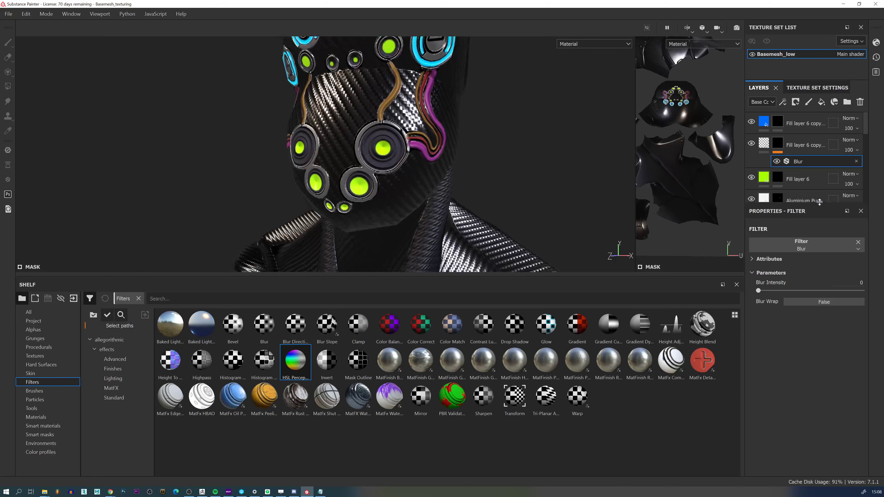
Select the Aluminium Pure layer's mask and set the brush to hardness 1 and size about 1.54.
{"action": "scroll", "coordinate": [797, 182], "scroll_direction": "down", "scroll_amount": 3}
{"action": "left_click", "coordinate": [779, 146]}
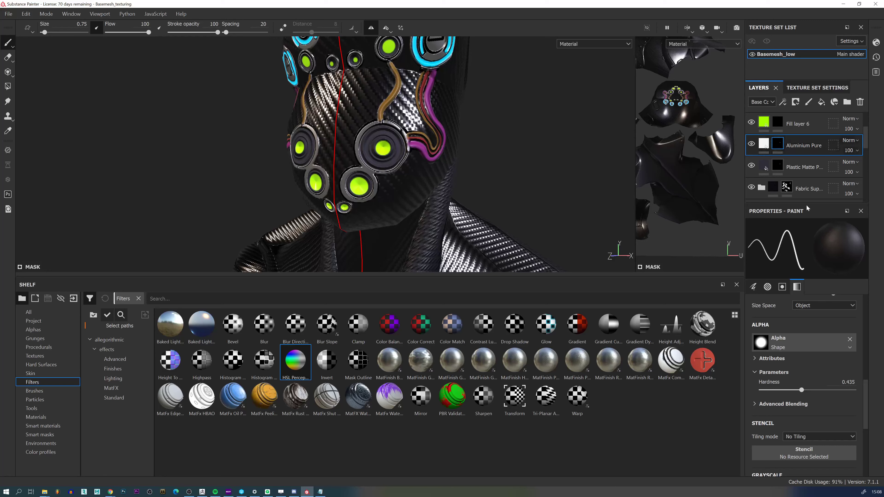
{"action": "left_click_drag", "start_coordinate": [807, 202], "coordinate": [807, 276]}
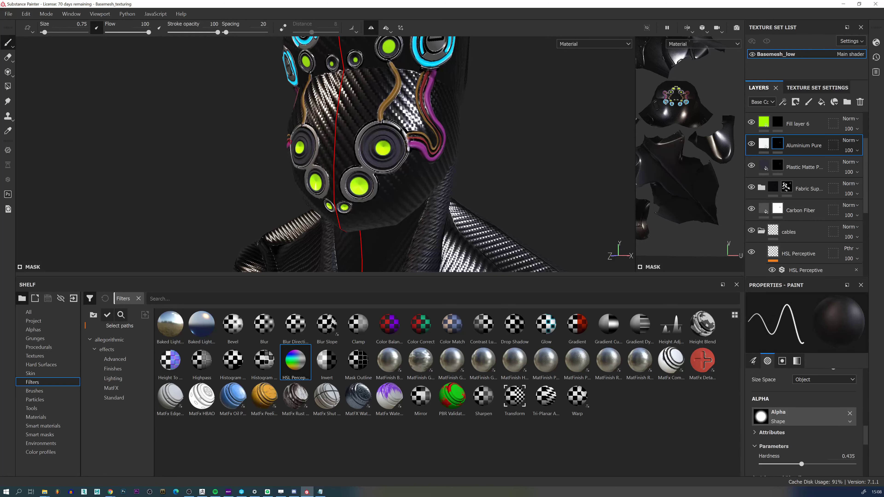
{"action": "scroll", "coordinate": [413, 140], "scroll_direction": "up", "scroll_amount": 2}
{"action": "right_click_drag", "start_coordinate": [379, 154], "coordinate": [392, 171], "text": "ctrl"}
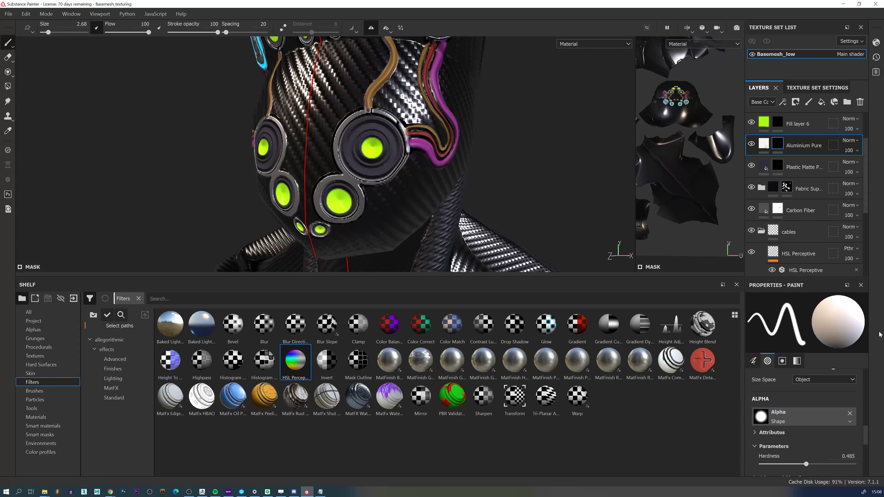
{"action": "right_click_drag", "start_coordinate": [372, 147], "coordinate": [356, 308], "text": "ctrl"}
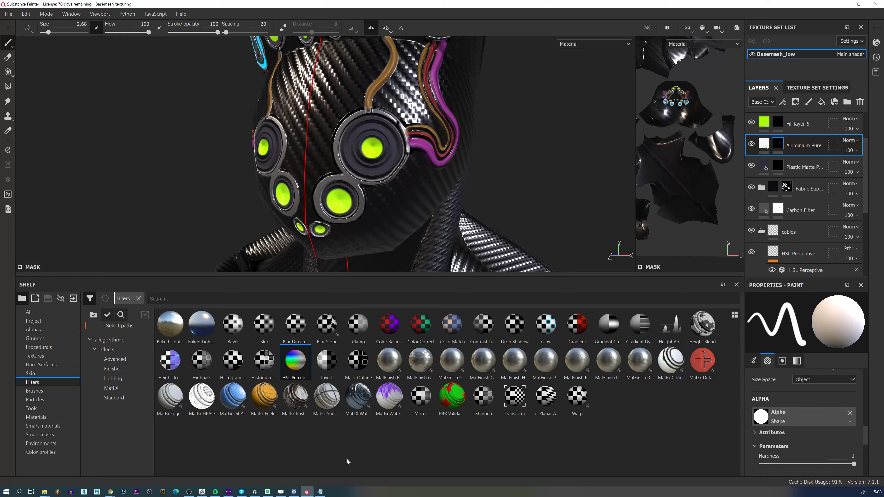
{"action": "mouse_move", "coordinate": [370, 147]}
{"action": "right_mouse_down", "text": "ctrl"}
{"action": "mouse_move", "coordinate": [349, 147]}
{"action": "mouse_move", "coordinate": [360, 147]}
{"action": "right_mouse_up", "text": "ctrl"}
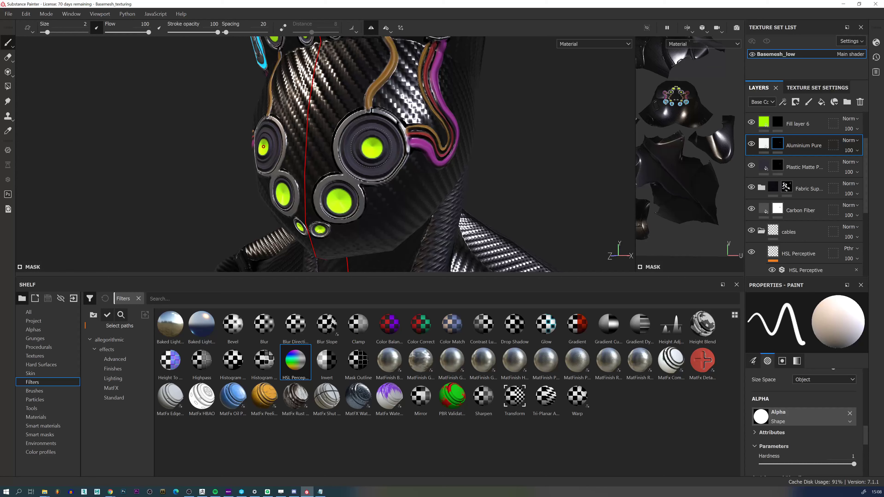
{"action": "right_click_drag", "start_coordinate": [370, 146], "coordinate": [362, 147], "text": "ctrl"}
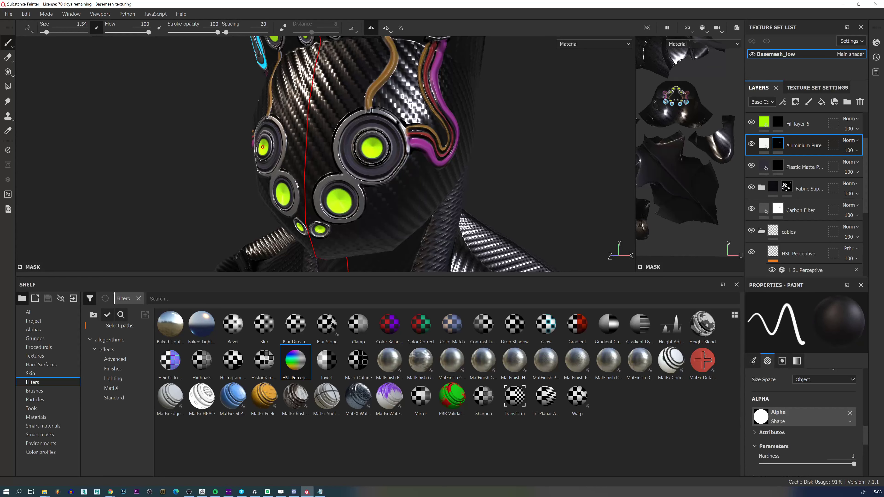
Reduce the brush size to about 1.38 over the lower green lens and switch the mask paint colour to black.
{"action": "mouse_move", "coordinate": [408, 192]}
{"action": "left_mouse_down", "text": "alt"}
{"action": "mouse_move", "coordinate": [389, 196]}
{"action": "mouse_move", "coordinate": [404, 195]}
{"action": "left_mouse_up", "text": "alt"}
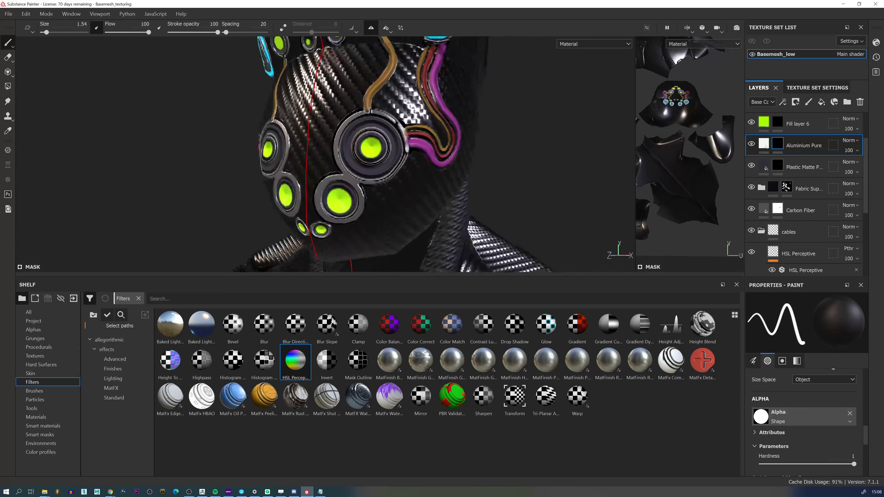
{"action": "right_click_drag", "start_coordinate": [404, 195], "coordinate": [459, 182], "text": "alt"}
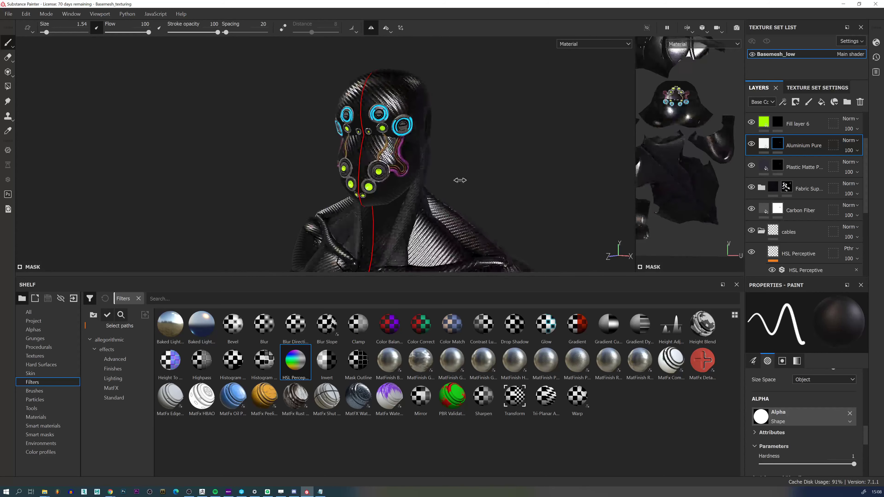
{"action": "right_click_drag", "start_coordinate": [400, 181], "coordinate": [466, 182], "text": "alt"}
{"action": "right_click_drag", "start_coordinate": [390, 202], "coordinate": [420, 204], "text": "alt"}
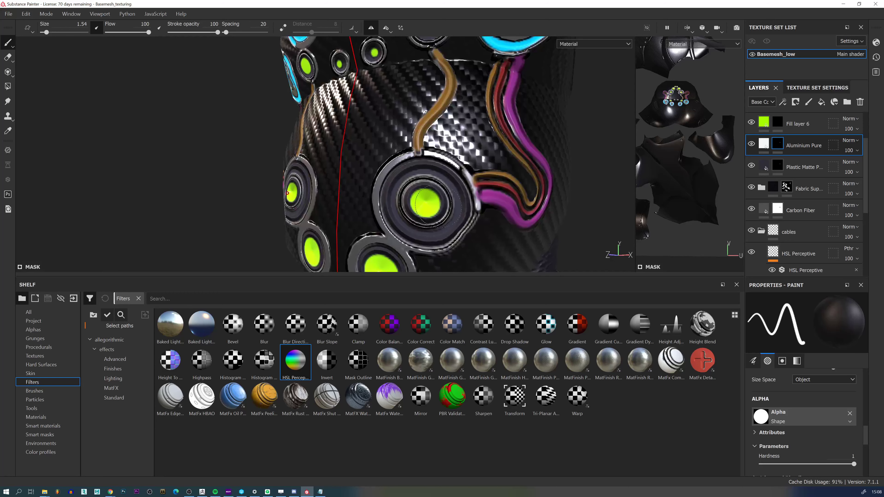
{"action": "middle_click_drag", "start_coordinate": [420, 204], "coordinate": [418, 95], "text": "alt"}
{"action": "left_click_drag", "start_coordinate": [400, 149], "coordinate": [421, 144], "text": "alt"}
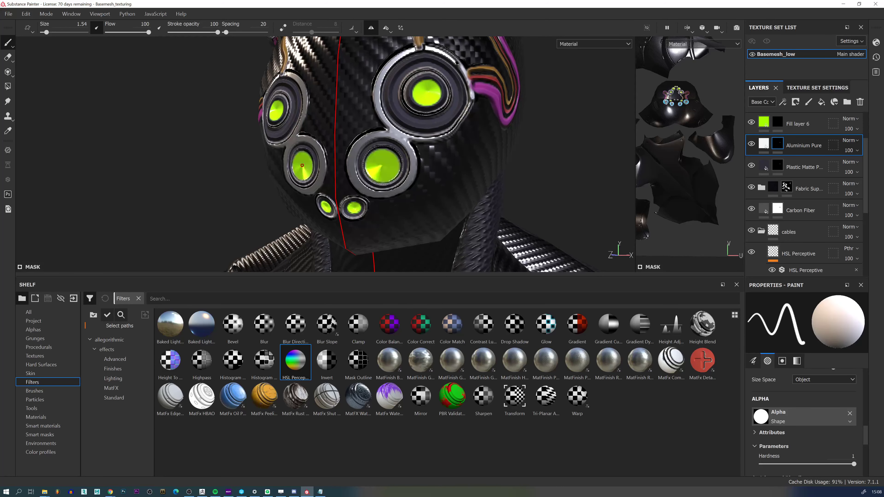
{"action": "right_click_drag", "start_coordinate": [302, 165], "coordinate": [300, 165], "text": "ctrl"}
{"action": "key", "text": "x"}
{"action": "left_click", "coordinate": [355, 315]}
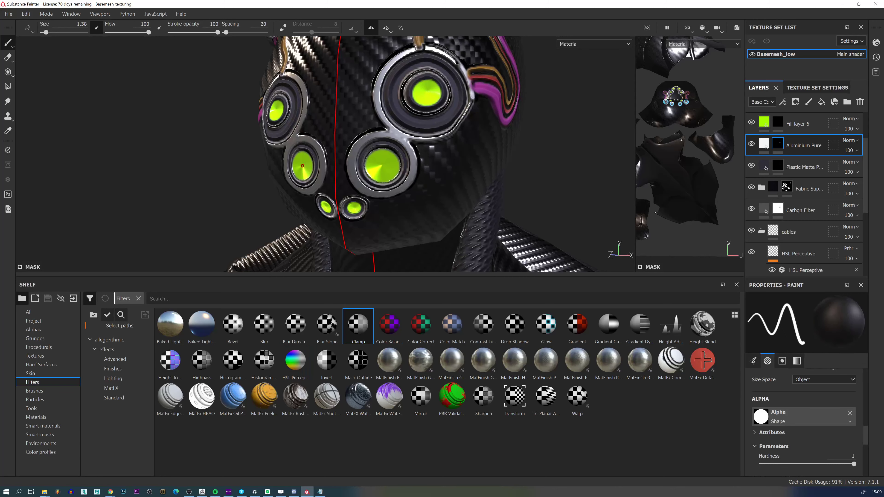
Examine the mask's lenses and metal rings from several distances and angles.
{"action": "scroll", "coordinate": [442, 182], "scroll_direction": "down", "scroll_amount": 3}
{"action": "left_click_drag", "start_coordinate": [439, 181], "coordinate": [421, 168], "text": "alt"}
{"action": "scroll", "coordinate": [454, 63], "scroll_direction": "down", "scroll_amount": 4}
{"action": "scroll", "coordinate": [418, 150], "scroll_direction": "up", "scroll_amount": 3}
{"action": "scroll", "coordinate": [429, 195], "scroll_direction": "down", "scroll_amount": 5}
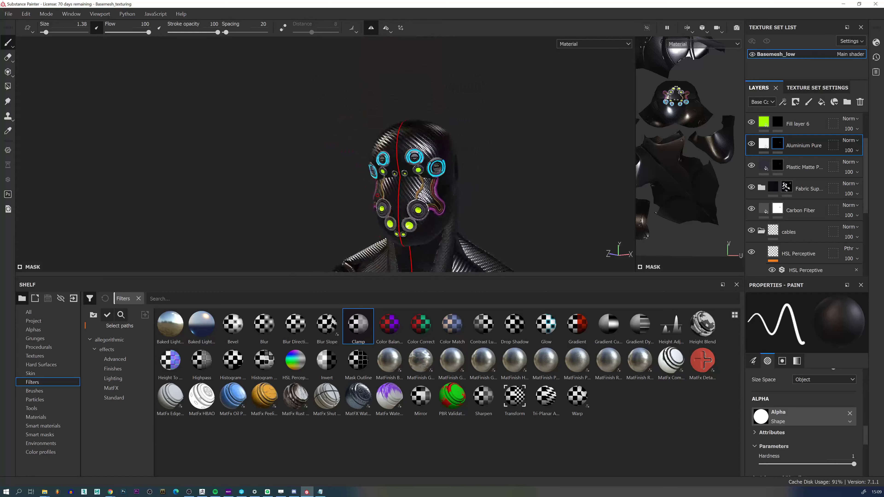
{"action": "scroll", "coordinate": [426, 204], "scroll_direction": "down", "scroll_amount": 4}
{"action": "left_click_drag", "start_coordinate": [426, 204], "coordinate": [431, 183], "text": "alt"}
{"action": "scroll", "coordinate": [430, 160], "scroll_direction": "up", "scroll_amount": 4}
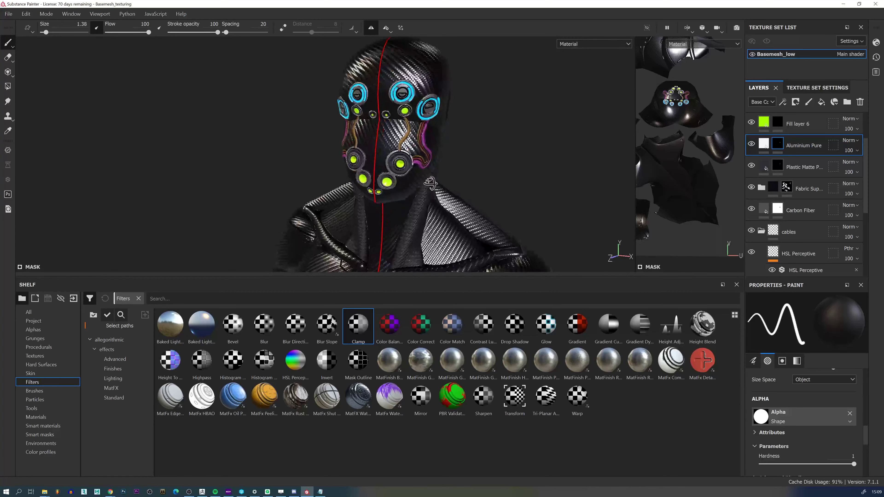
Darken the Aluminium Pure layer's base colour from white to a light grey.
{"action": "middle_click_drag", "start_coordinate": [431, 183], "coordinate": [409, 109], "text": "alt"}
{"action": "left_click", "coordinate": [764, 143]}
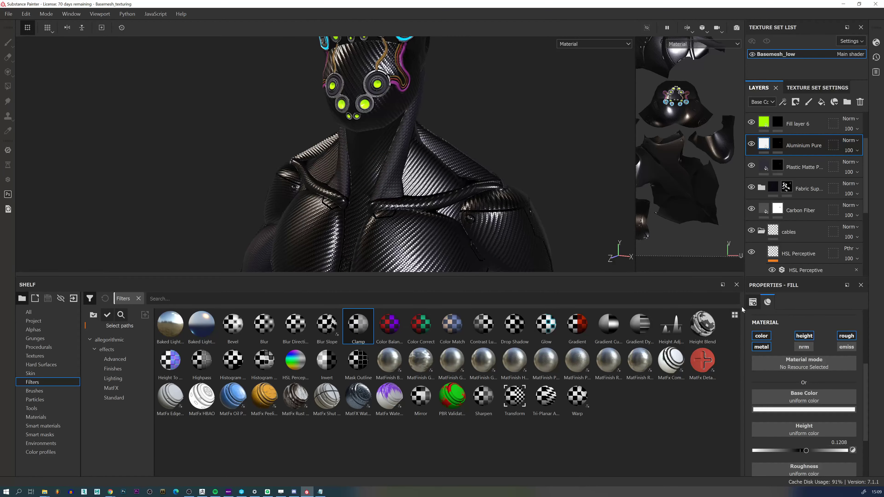
{"action": "left_click", "coordinate": [806, 410]}
{"action": "left_click_drag", "start_coordinate": [759, 317], "coordinate": [758, 335]}
{"action": "middle_click_drag", "start_coordinate": [452, 154], "coordinate": [438, 181], "text": "alt"}
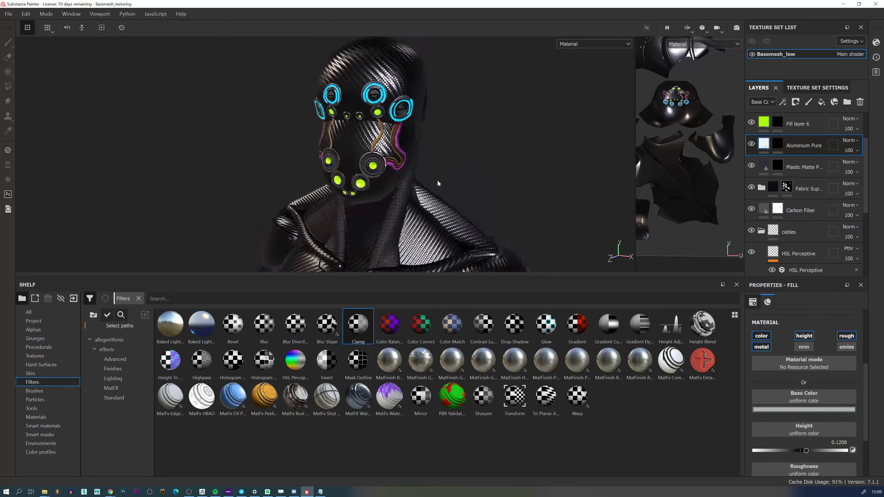
{"action": "left_click_drag", "start_coordinate": [438, 182], "coordinate": [424, 169], "text": "alt"}
{"action": "mouse_move", "coordinate": [424, 169]}
{"action": "right_mouse_down", "text": "shift"}
{"action": "mouse_move", "coordinate": [451, 160]}
{"action": "mouse_move", "coordinate": [438, 166]}
{"action": "right_mouse_up", "text": "shift"}
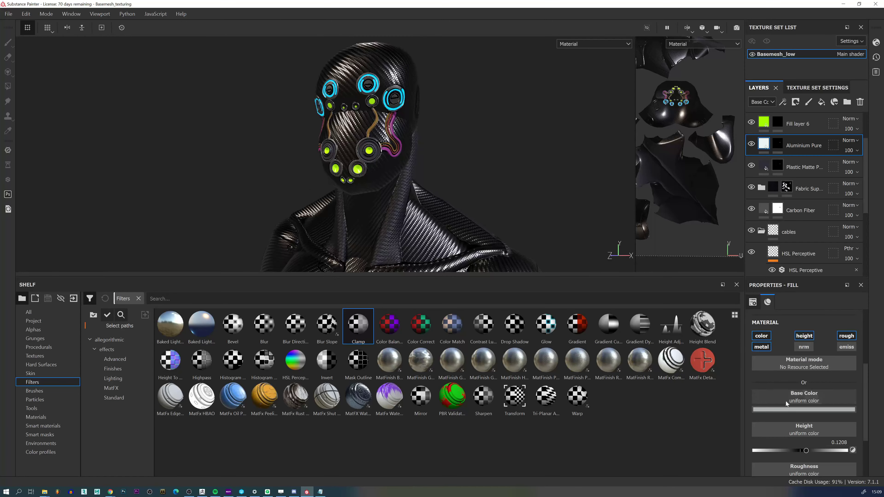
Set the Aluminium Pure layer's roughness to about 0.2995 and shift its base colour to a neutral mid grey.
{"action": "scroll", "coordinate": [814, 456], "scroll_direction": "down", "scroll_amount": 3}
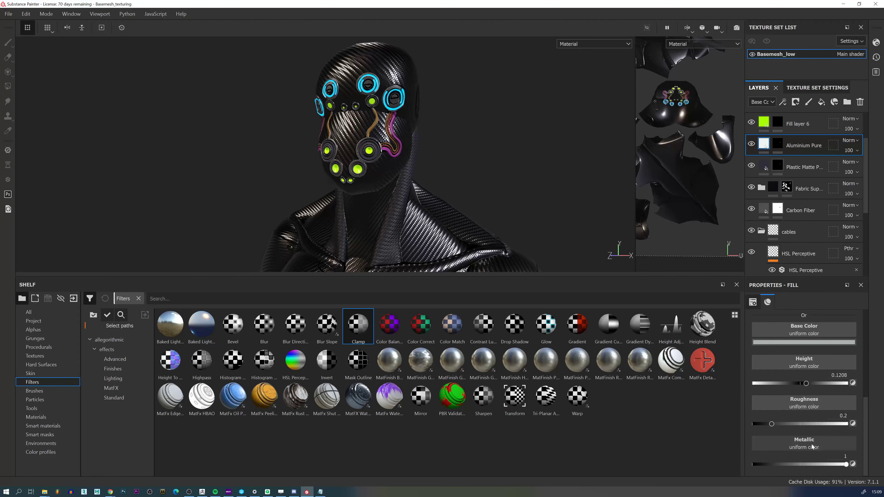
{"action": "mouse_move", "coordinate": [771, 424]}
{"action": "left_mouse_down"}
{"action": "mouse_move", "coordinate": [792, 425]}
{"action": "mouse_move", "coordinate": [779, 425]}
{"action": "left_mouse_up"}
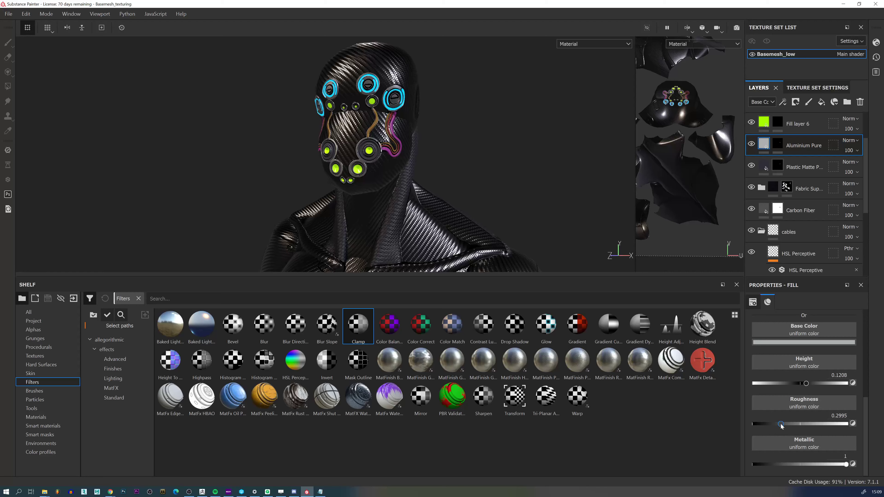
{"action": "left_click", "coordinate": [804, 343]}
{"action": "left_click", "coordinate": [757, 385]}
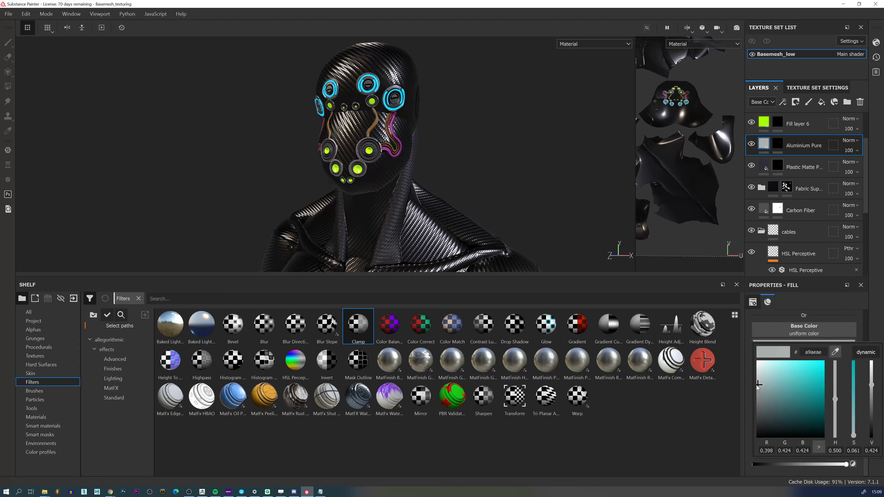
{"action": "mouse_move", "coordinate": [757, 384]}
{"action": "left_mouse_down"}
{"action": "mouse_move", "coordinate": [753, 397]}
{"action": "mouse_move", "coordinate": [753, 386]}
{"action": "left_mouse_up"}
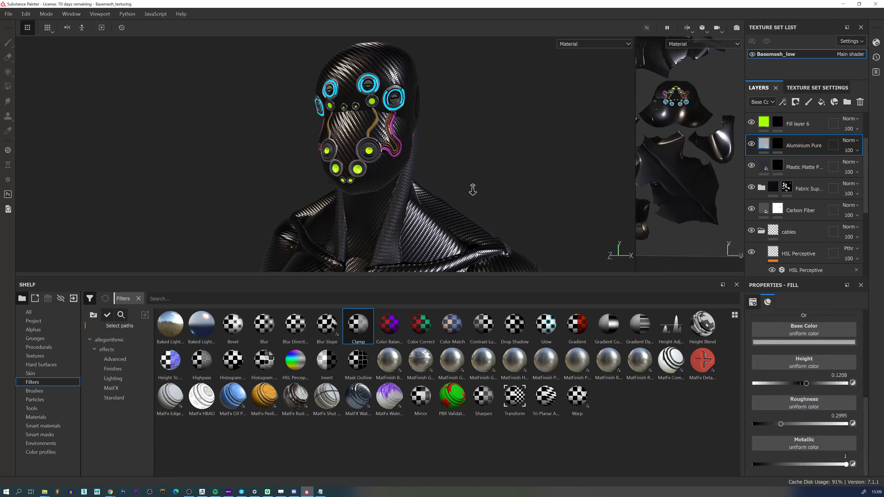
Inspect the full character, from the masked head down to the feet, at different distances and angles.
{"action": "right_click_drag", "start_coordinate": [473, 190], "coordinate": [432, 191], "text": "alt"}
{"action": "middle_click_drag", "start_coordinate": [431, 192], "coordinate": [450, 205], "text": "alt"}
{"action": "left_click_drag", "start_coordinate": [451, 205], "coordinate": [407, 206], "text": "alt"}
{"action": "right_click_drag", "start_coordinate": [424, 263], "coordinate": [423, 206], "text": "alt"}
{"action": "right_click_drag", "start_coordinate": [423, 206], "coordinate": [505, 237], "text": "alt"}
{"action": "middle_click_drag", "start_coordinate": [505, 237], "coordinate": [467, 115], "text": "alt"}
{"action": "right_click_drag", "start_coordinate": [467, 115], "coordinate": [408, 75], "text": "alt"}
{"action": "left_click_drag", "start_coordinate": [409, 75], "coordinate": [443, 114], "text": "alt"}
{"action": "middle_click_drag", "start_coordinate": [442, 113], "coordinate": [472, 182], "text": "alt"}
{"action": "right_click_drag", "start_coordinate": [473, 182], "coordinate": [451, 200], "text": "alt"}
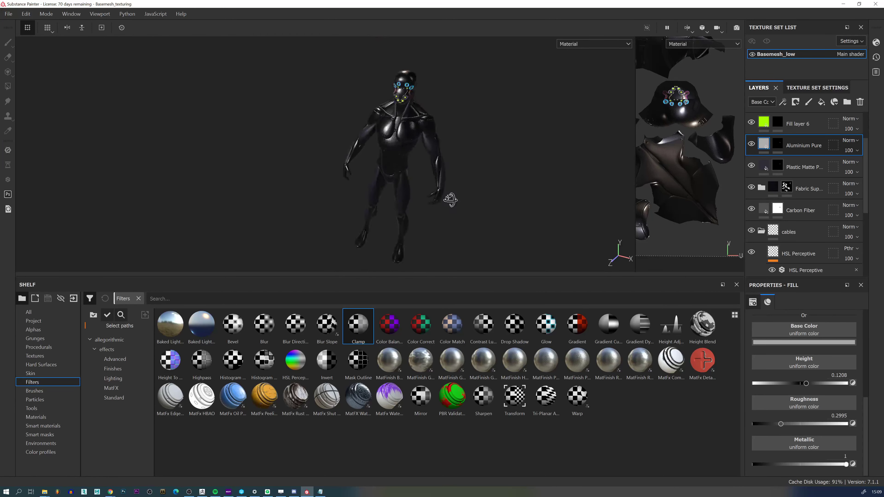
{"action": "left_click_drag", "start_coordinate": [451, 200], "coordinate": [469, 174], "text": "alt"}
{"action": "right_click_drag", "start_coordinate": [469, 173], "coordinate": [487, 168], "text": "alt"}
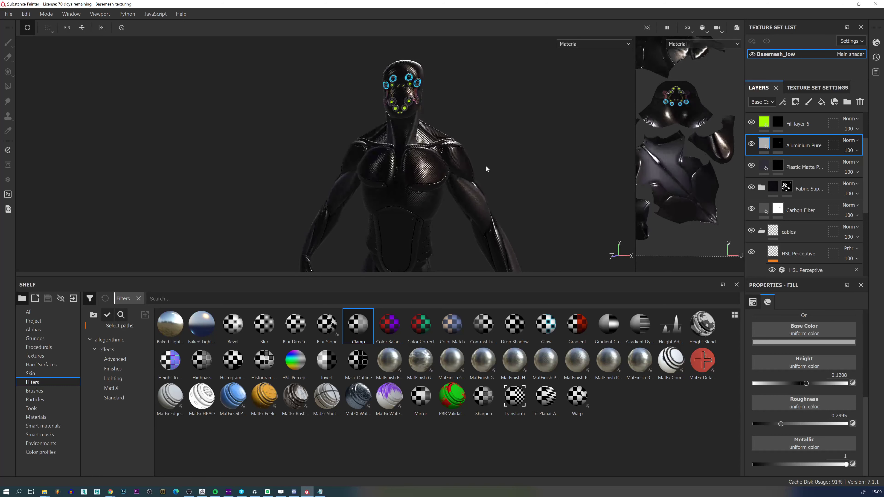
{"action": "right_click_drag", "start_coordinate": [414, 109], "coordinate": [494, 117], "text": "alt"}
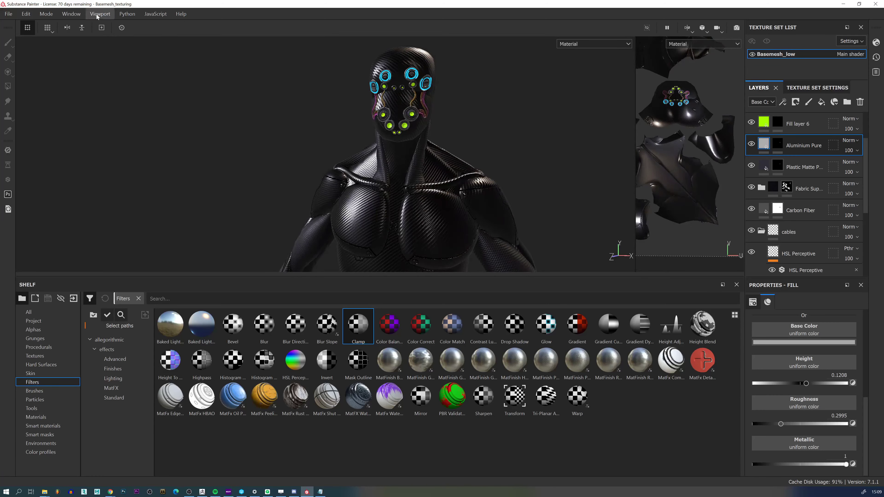
Widen the layer and property area, then open the Display Settings and enlarge them to show the environment options in full.
{"action": "left_click", "coordinate": [72, 13]}
{"action": "mouse_move", "coordinate": [83, 29]}
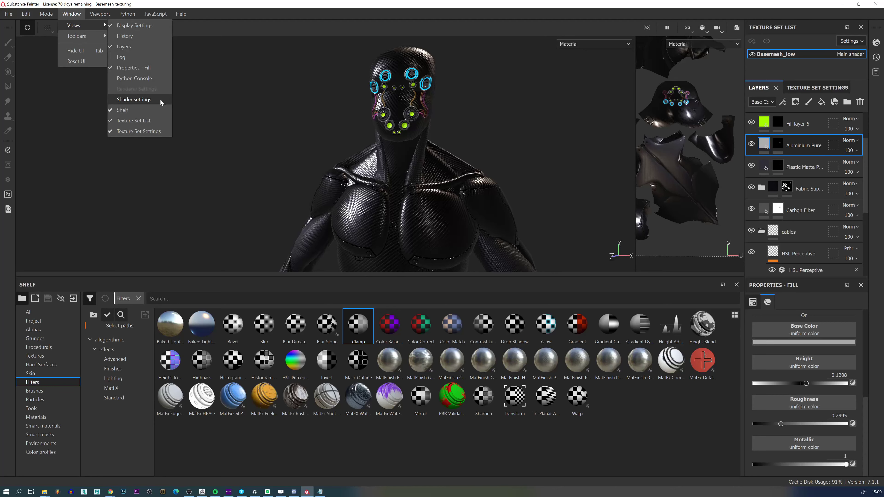
{"action": "left_click", "coordinate": [144, 26]}
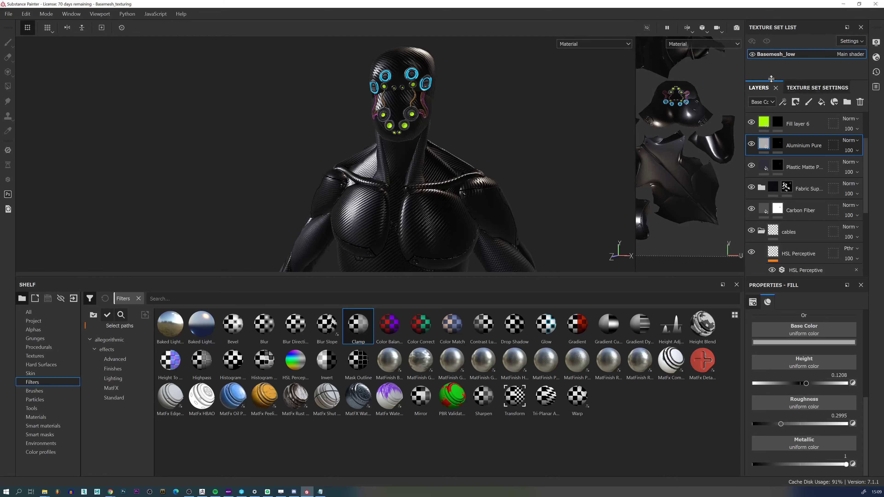
{"action": "left_click_drag", "start_coordinate": [744, 78], "coordinate": [618, 78]}
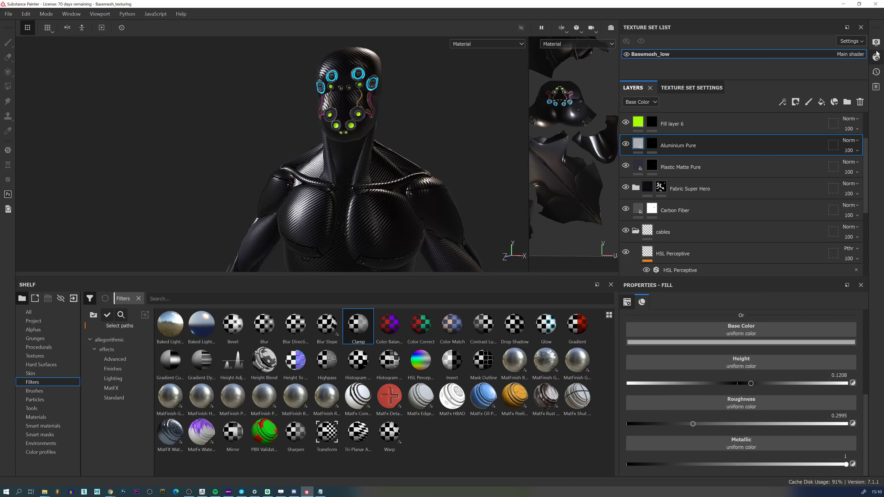
{"action": "left_click", "coordinate": [877, 42]}
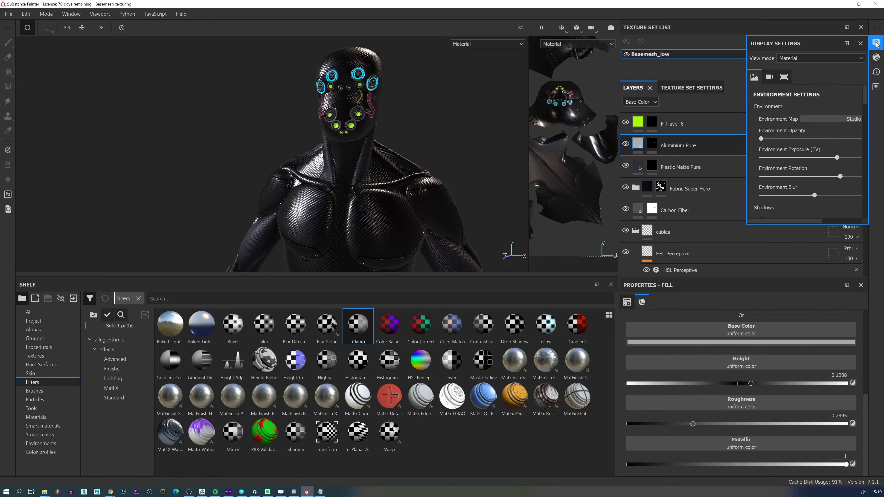
{"action": "left_click_drag", "start_coordinate": [759, 224], "coordinate": [700, 333]}
{"action": "left_click_drag", "start_coordinate": [746, 218], "coordinate": [463, 219]}
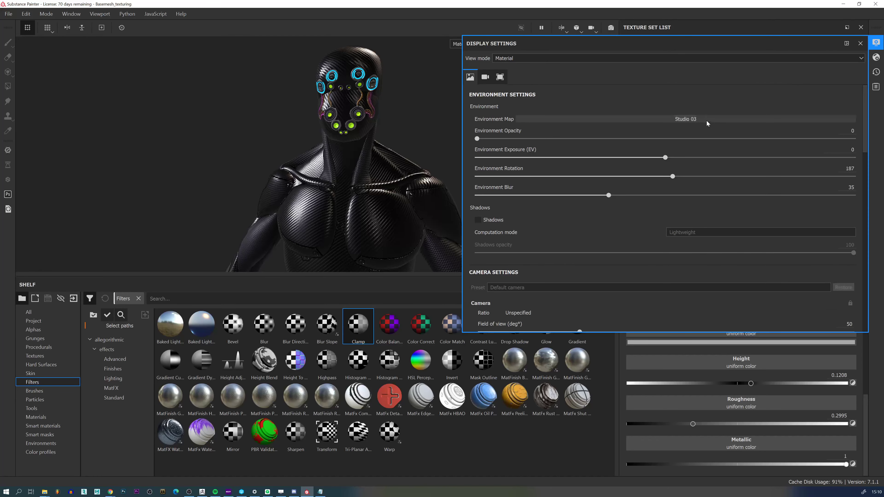
Try the Autumn Forest environment map with the environment rotation set to 232.
{"action": "left_click", "coordinate": [690, 120]}
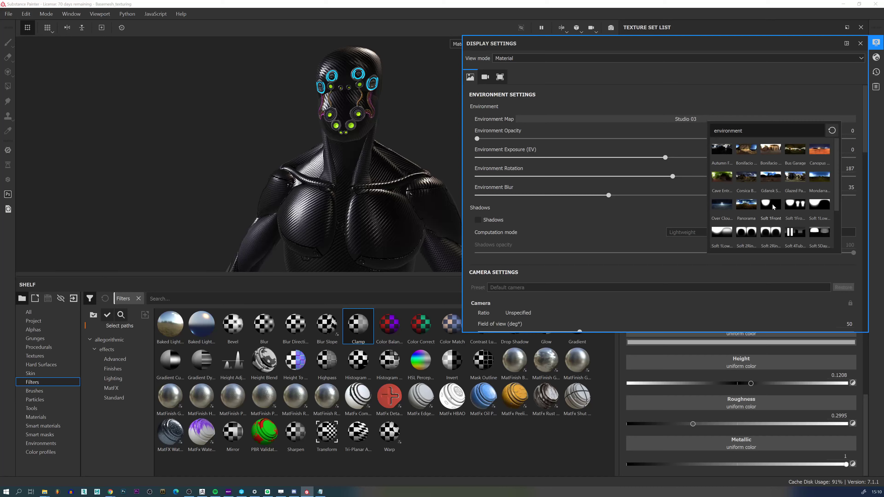
{"action": "left_click", "coordinate": [726, 152]}
{"action": "left_click_drag", "start_coordinate": [672, 176], "coordinate": [719, 176]}
Try the Soft 1Front environment map and rotate the environment lighting to 234.
{"action": "left_click", "coordinate": [665, 120]}
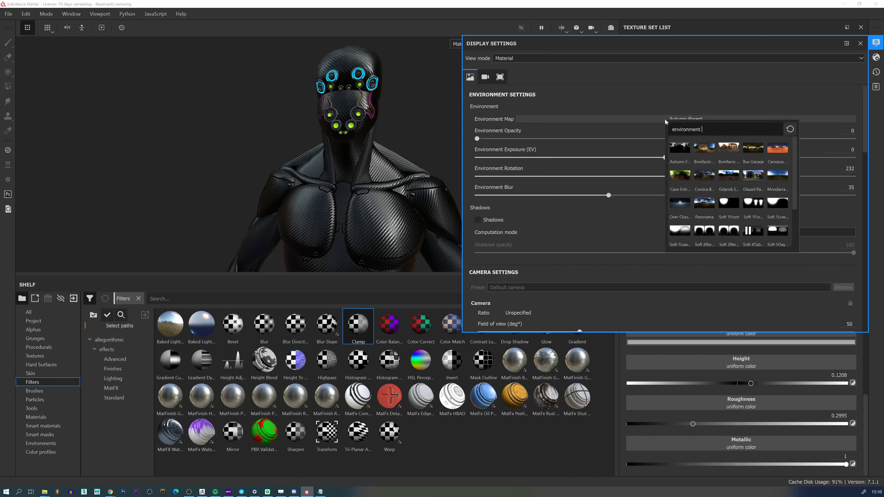
{"action": "left_click", "coordinate": [722, 205]}
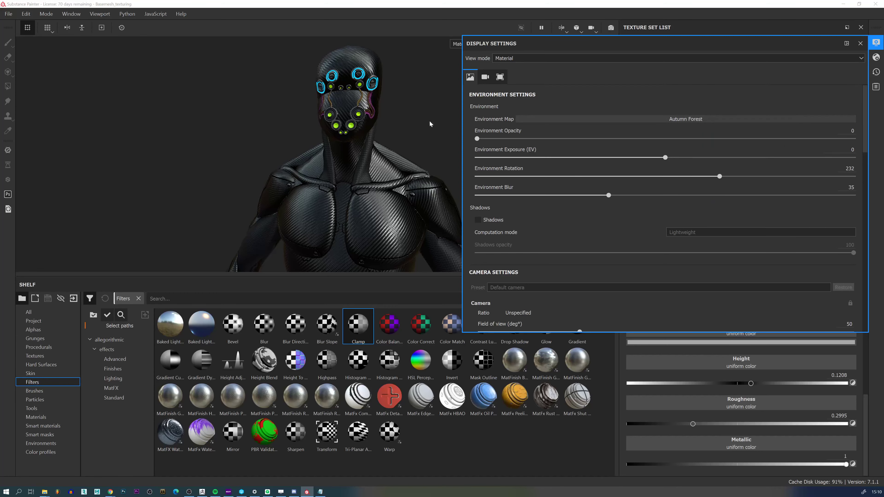
{"action": "right_click_drag", "start_coordinate": [399, 122], "coordinate": [432, 124], "text": "shift"}
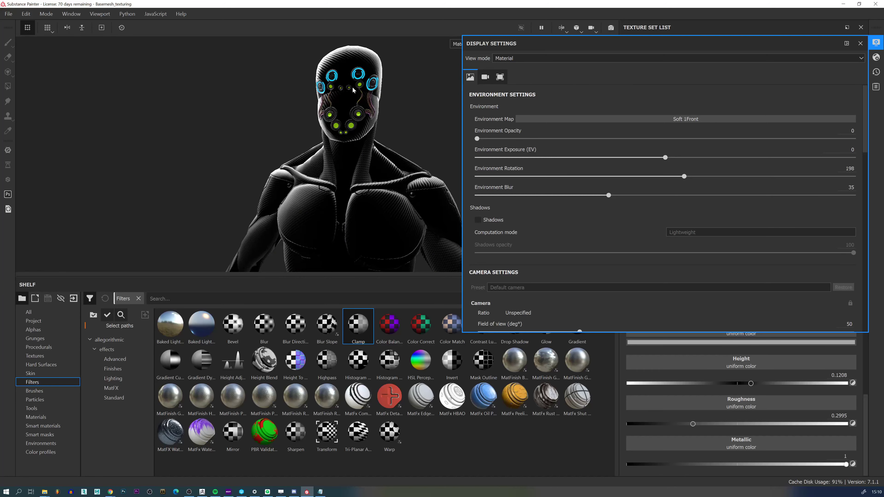
{"action": "scroll", "coordinate": [382, 157], "scroll_direction": "down", "scroll_amount": 8}
{"action": "scroll", "coordinate": [389, 161], "scroll_direction": "up", "scroll_amount": 4}
{"action": "right_click_drag", "start_coordinate": [343, 154], "coordinate": [651, 158], "text": "shift"}
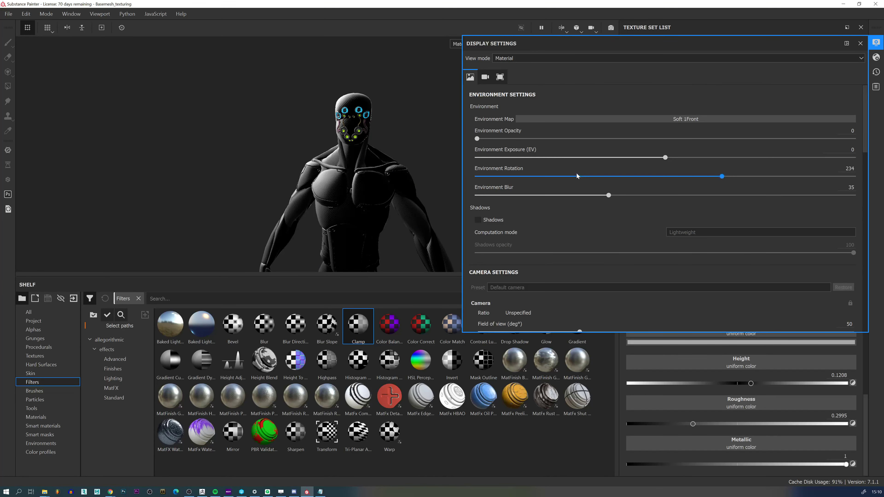
Switch the environment map to Studio 03.
{"action": "left_click", "coordinate": [694, 120]}
{"action": "scroll", "coordinate": [801, 209], "scroll_direction": "down", "scroll_amount": 2}
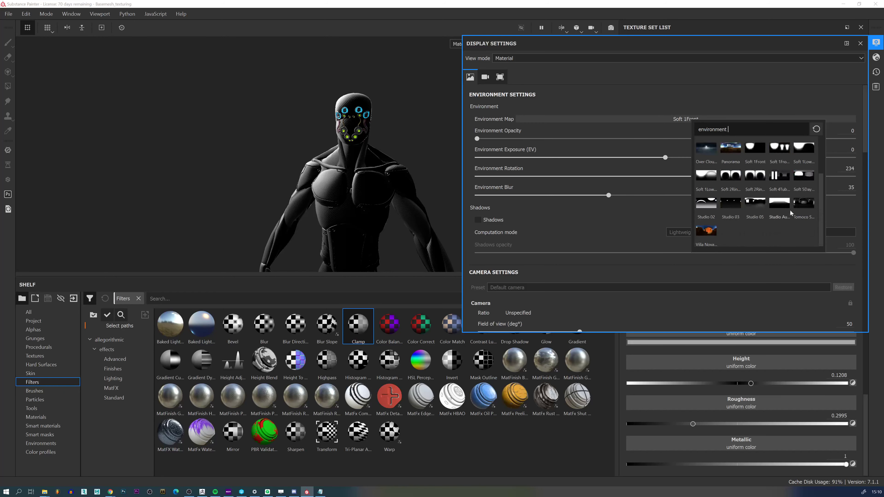
{"action": "left_click", "coordinate": [730, 203]}
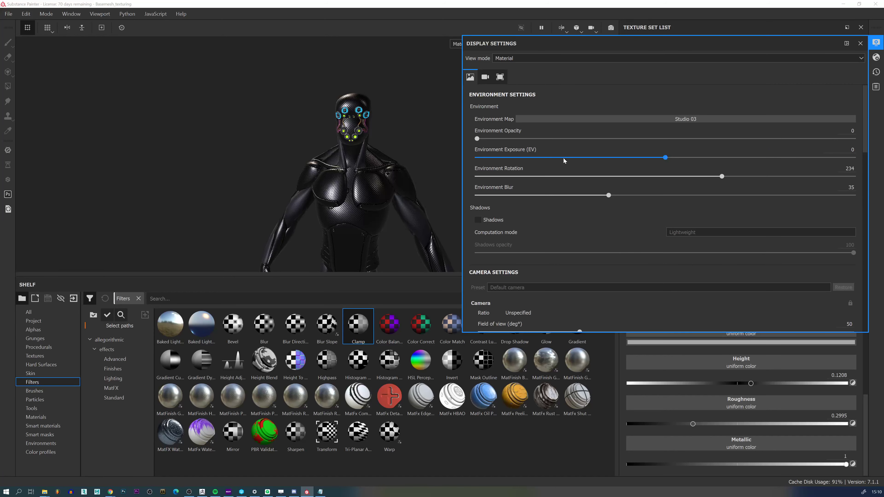
Lower the environment exposure to -1.13 and rotate the environment lighting to 303.
{"action": "left_click_drag", "start_coordinate": [664, 158], "coordinate": [623, 158]}
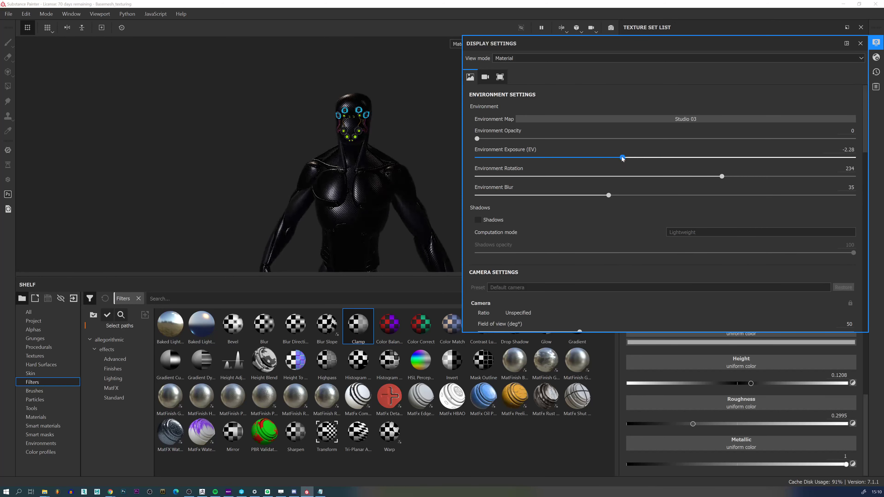
{"action": "right_click_drag", "start_coordinate": [435, 149], "coordinate": [409, 225], "text": "shift"}
{"action": "mouse_move", "coordinate": [384, 172]}
{"action": "left_mouse_down", "text": "alt"}
{"action": "mouse_move", "coordinate": [401, 159]}
{"action": "mouse_move", "coordinate": [482, 159]}
{"action": "mouse_move", "coordinate": [389, 157]}
{"action": "mouse_move", "coordinate": [377, 180]}
{"action": "mouse_move", "coordinate": [385, 175]}
{"action": "left_mouse_up", "text": "alt"}
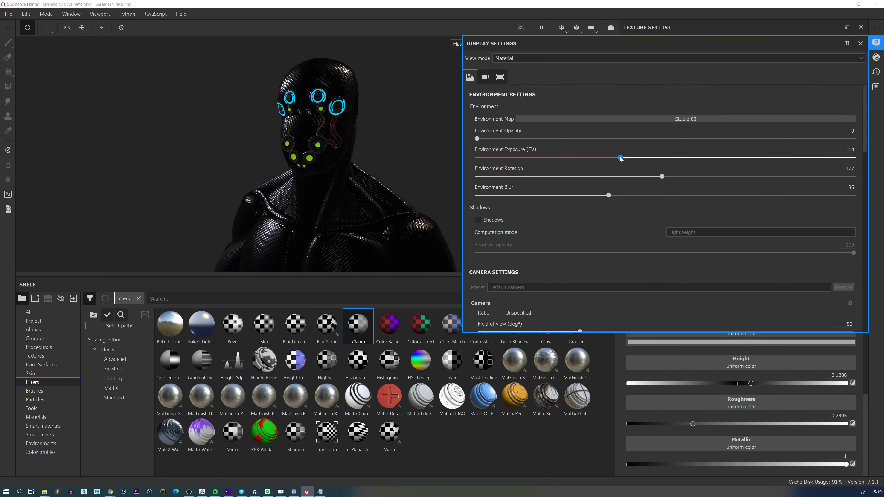
{"action": "left_click_drag", "start_coordinate": [620, 160], "coordinate": [645, 157]}
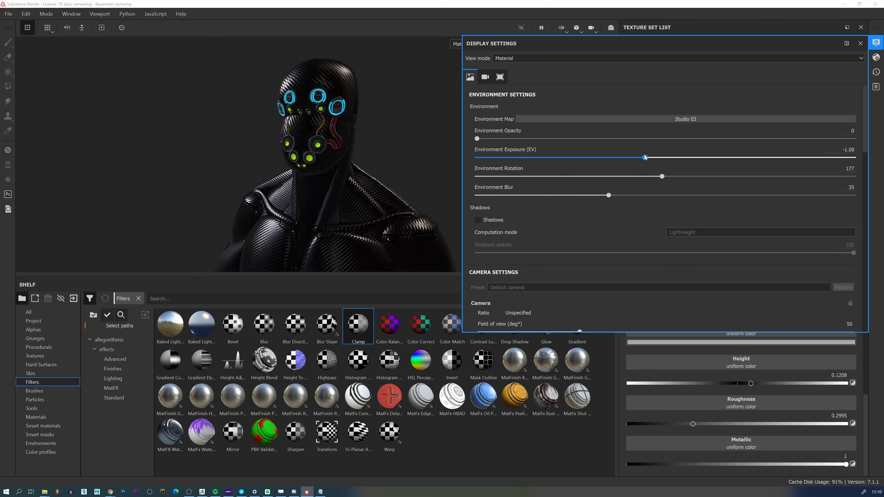
{"action": "right_click_drag", "start_coordinate": [371, 208], "coordinate": [280, 38], "text": "alt"}
{"action": "middle_click_drag", "start_coordinate": [341, 235], "coordinate": [336, 173], "text": "alt"}
{"action": "right_click_drag", "start_coordinate": [336, 173], "coordinate": [251, 164], "text": "shift"}
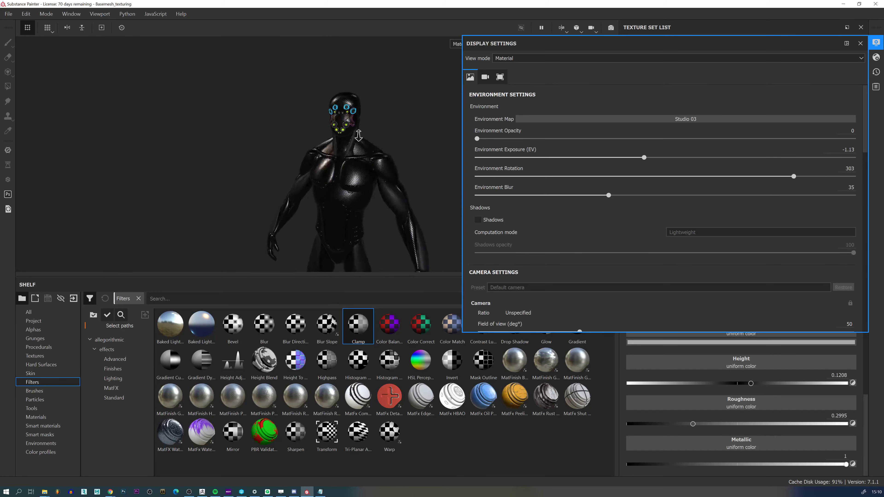
Narrow the Display Settings window so the layer stack is accessible again.
{"action": "middle_click_drag", "start_coordinate": [311, 129], "coordinate": [279, 157], "text": "alt"}
{"action": "right_click_drag", "start_coordinate": [280, 157], "coordinate": [344, 204], "text": "alt"}
{"action": "left_click_drag", "start_coordinate": [344, 205], "coordinate": [409, 201], "text": "alt"}
{"action": "right_click_drag", "start_coordinate": [410, 200], "coordinate": [432, 217], "text": "alt"}
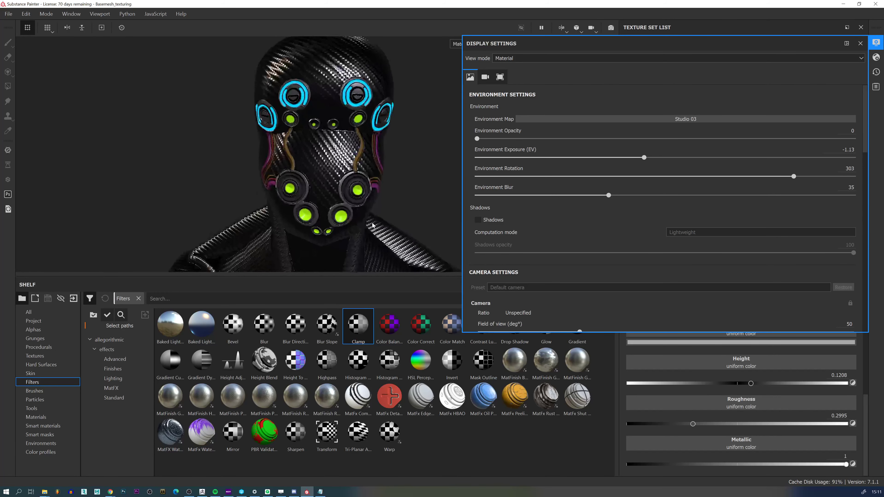
{"action": "left_click_drag", "start_coordinate": [386, 195], "coordinate": [351, 191], "text": "alt"}
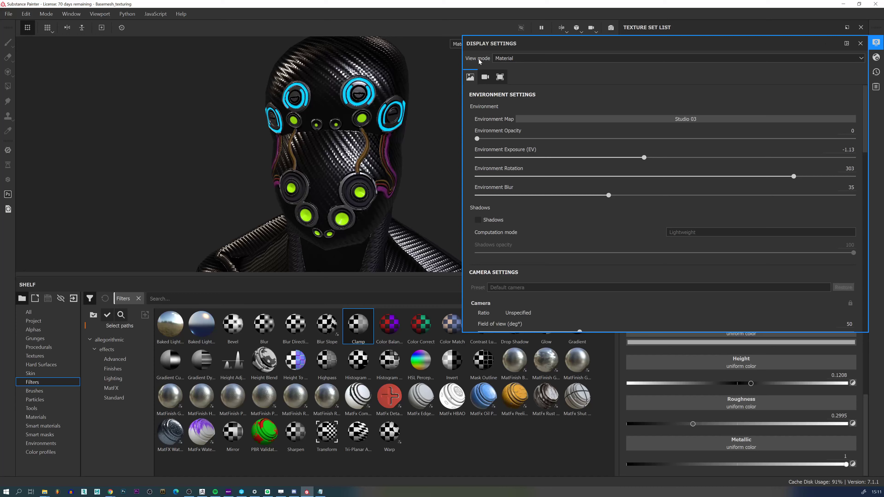
{"action": "left_click_drag", "start_coordinate": [461, 56], "coordinate": [750, 56]}
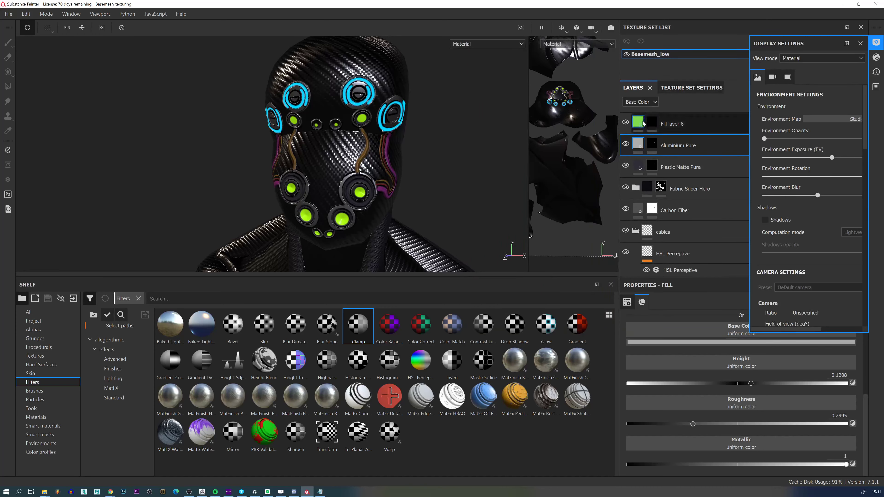
Paint green onto the front eye lenses in the Fill layer 6 mask, using a 0.13 brush with 0.975 hardness and symmetry.
{"action": "left_click", "coordinate": [650, 124]}
{"action": "middle_click_drag", "start_coordinate": [361, 95], "coordinate": [369, 116], "text": "alt"}
{"action": "mouse_move", "coordinate": [369, 117]}
{"action": "right_mouse_down", "text": "alt"}
{"action": "mouse_move", "coordinate": [387, 126]}
{"action": "mouse_move", "coordinate": [362, 123]}
{"action": "right_mouse_up", "text": "alt"}
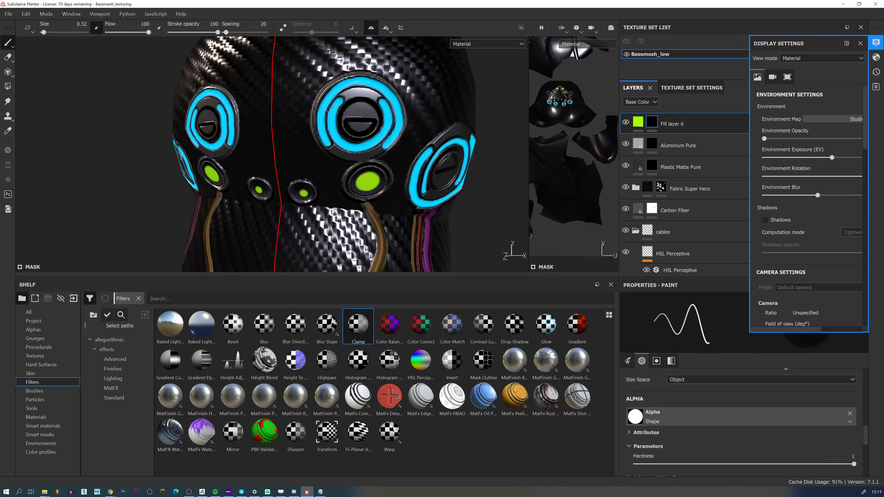
{"action": "mouse_move", "coordinate": [349, 114]}
{"action": "left_mouse_down"}
{"action": "mouse_move", "coordinate": [374, 106]}
{"action": "mouse_move", "coordinate": [348, 112]}
{"action": "left_mouse_up"}
{"action": "key", "text": "ctrl+z"}
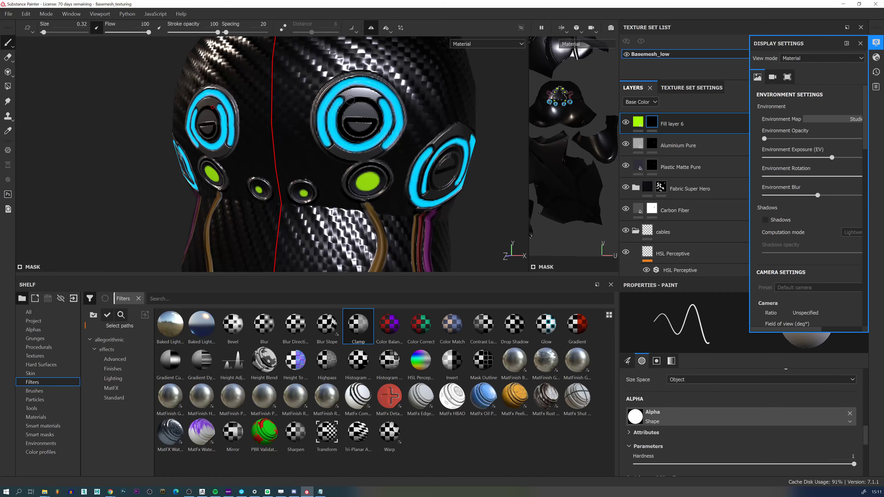
{"action": "right_click_drag", "start_coordinate": [345, 117], "coordinate": [345, 117], "text": "ctrl"}
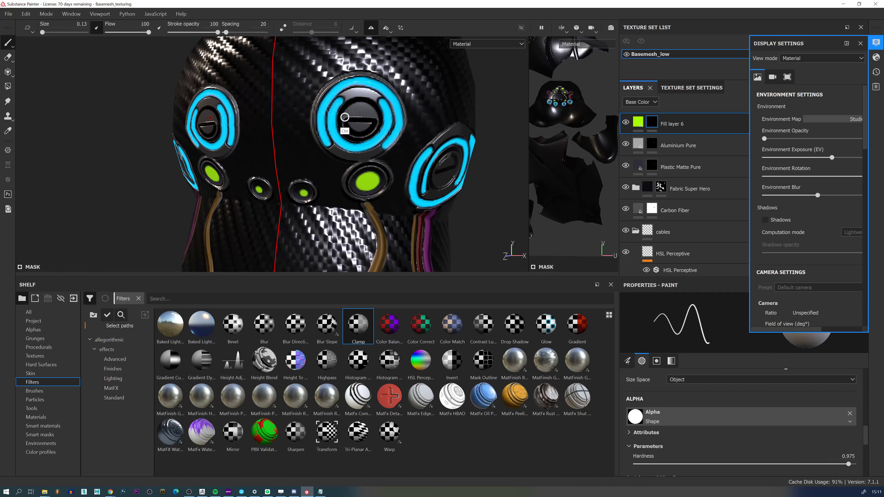
{"action": "mouse_move", "coordinate": [348, 114]}
{"action": "left_mouse_down"}
{"action": "mouse_move", "coordinate": [355, 105]}
{"action": "mouse_move", "coordinate": [345, 127]}
{"action": "mouse_move", "coordinate": [363, 102]}
{"action": "mouse_move", "coordinate": [376, 110]}
{"action": "mouse_move", "coordinate": [364, 137]}
{"action": "mouse_move", "coordinate": [345, 128]}
{"action": "mouse_move", "coordinate": [366, 103]}
{"action": "mouse_move", "coordinate": [352, 106]}
{"action": "left_mouse_up"}
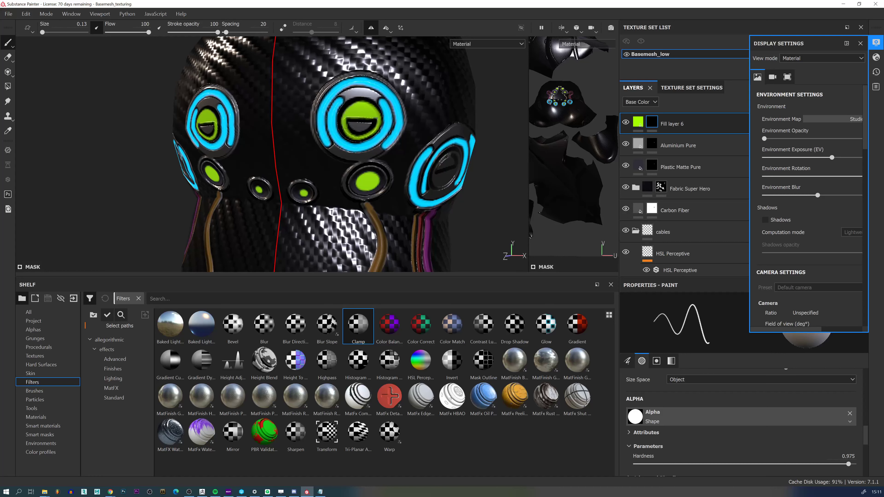
Paint the rim and lower half of the side eye lens green in the Fill layer 6 mask and clean up the slot edge.
{"action": "left_click_drag", "start_coordinate": [342, 122], "coordinate": [385, 127], "text": "alt"}
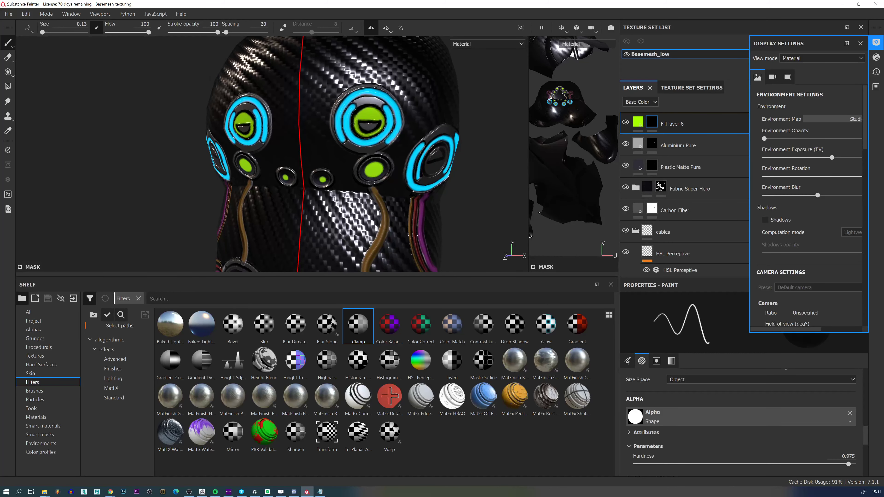
{"action": "left_click_drag", "start_coordinate": [372, 119], "coordinate": [393, 134], "text": "alt"}
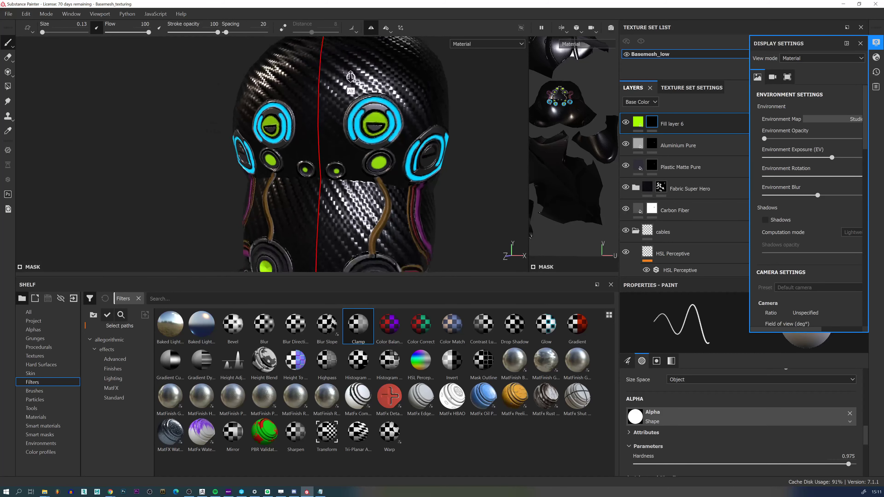
{"action": "right_click_drag", "start_coordinate": [393, 134], "coordinate": [450, 191], "text": "alt"}
{"action": "left_click_drag", "start_coordinate": [450, 192], "coordinate": [362, 146], "text": "alt"}
{"action": "right_click_drag", "start_coordinate": [362, 146], "coordinate": [426, 214], "text": "alt"}
{"action": "left_click_drag", "start_coordinate": [426, 214], "coordinate": [367, 198], "text": "alt"}
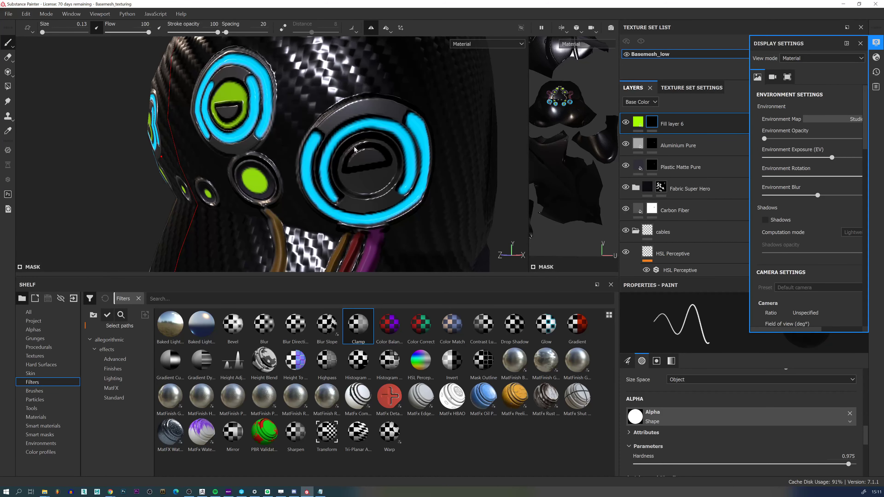
{"action": "mouse_move", "coordinate": [342, 162]}
{"action": "left_mouse_down"}
{"action": "mouse_move", "coordinate": [365, 142]}
{"action": "mouse_move", "coordinate": [348, 150]}
{"action": "mouse_move", "coordinate": [341, 178]}
{"action": "left_mouse_up"}
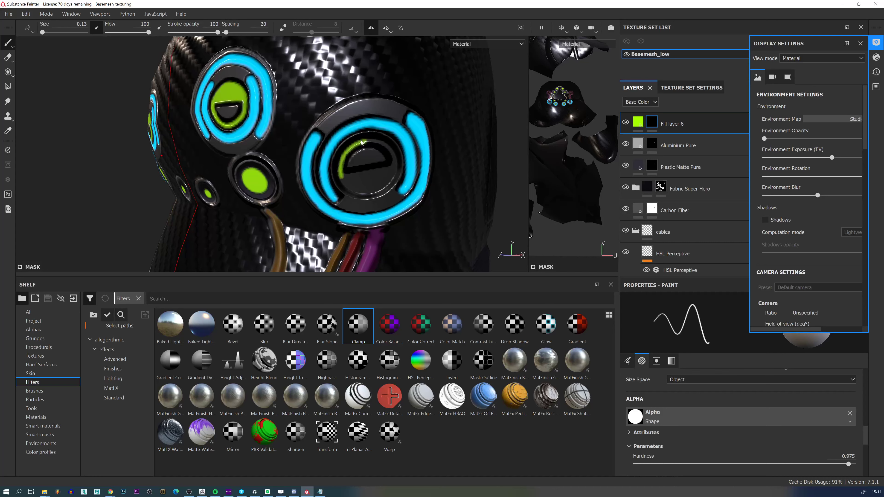
{"action": "mouse_move", "coordinate": [370, 141]}
{"action": "left_mouse_down"}
{"action": "mouse_move", "coordinate": [395, 162]}
{"action": "mouse_move", "coordinate": [351, 177]}
{"action": "mouse_move", "coordinate": [390, 181]}
{"action": "mouse_move", "coordinate": [349, 181]}
{"action": "mouse_move", "coordinate": [365, 185]}
{"action": "mouse_move", "coordinate": [357, 178]}
{"action": "mouse_move", "coordinate": [386, 172]}
{"action": "left_mouse_up"}
{"action": "key", "text": "x"}
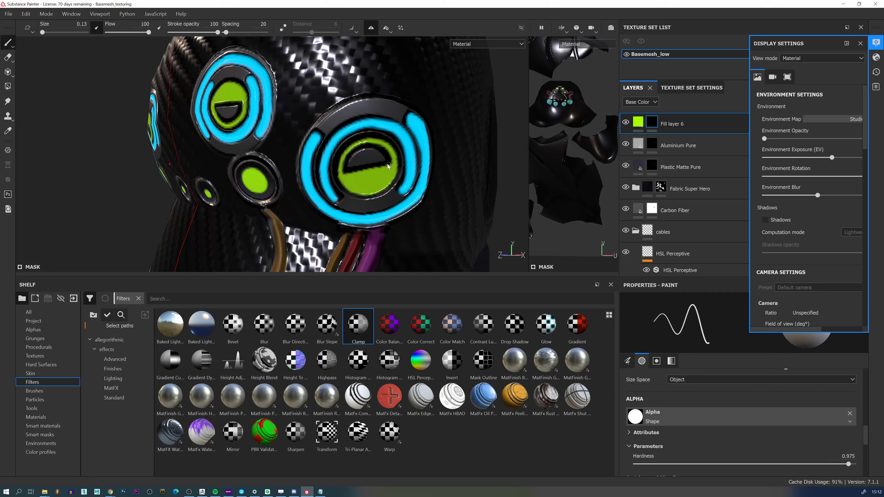
{"action": "left_click_drag", "start_coordinate": [390, 170], "coordinate": [341, 173]}
Hide Fill layer 6 and paint the Aluminium Pure mask over the centre of the front eye lenses with a brush size of 0.29.
{"action": "right_click_drag", "start_coordinate": [387, 171], "coordinate": [467, 179], "text": "alt"}
{"action": "left_click_drag", "start_coordinate": [483, 167], "coordinate": [453, 183], "text": "alt"}
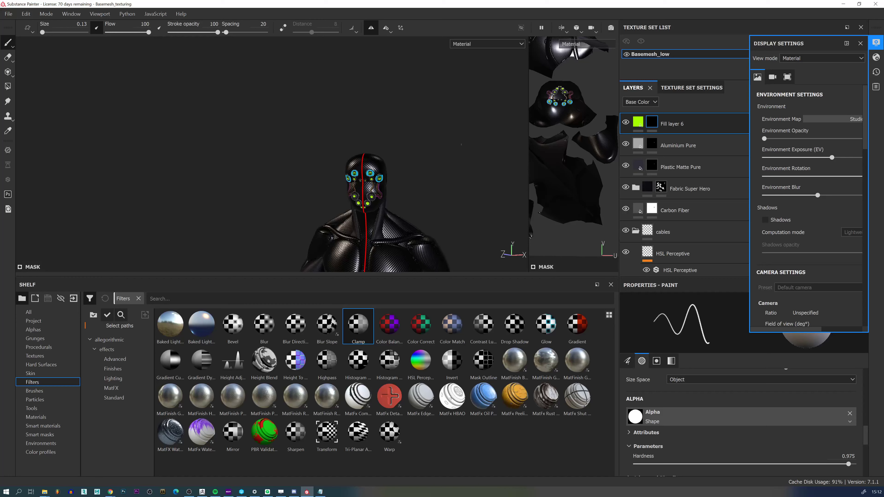
{"action": "middle_click_drag", "start_coordinate": [445, 185], "coordinate": [435, 148], "text": "alt"}
{"action": "right_click_drag", "start_coordinate": [435, 148], "coordinate": [369, 181], "text": "alt"}
{"action": "left_click_drag", "start_coordinate": [369, 181], "coordinate": [362, 178], "text": "alt"}
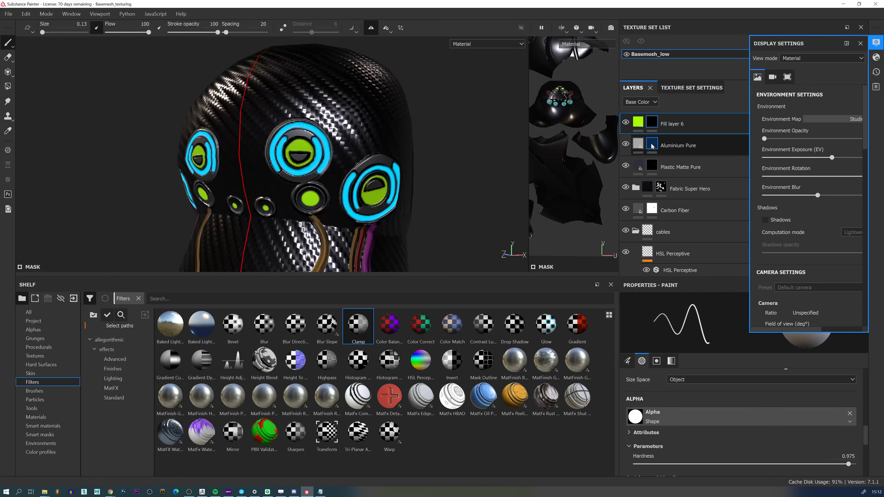
{"action": "left_click", "coordinate": [682, 143]}
{"action": "scroll", "coordinate": [411, 146], "scroll_direction": "up", "scroll_amount": 5}
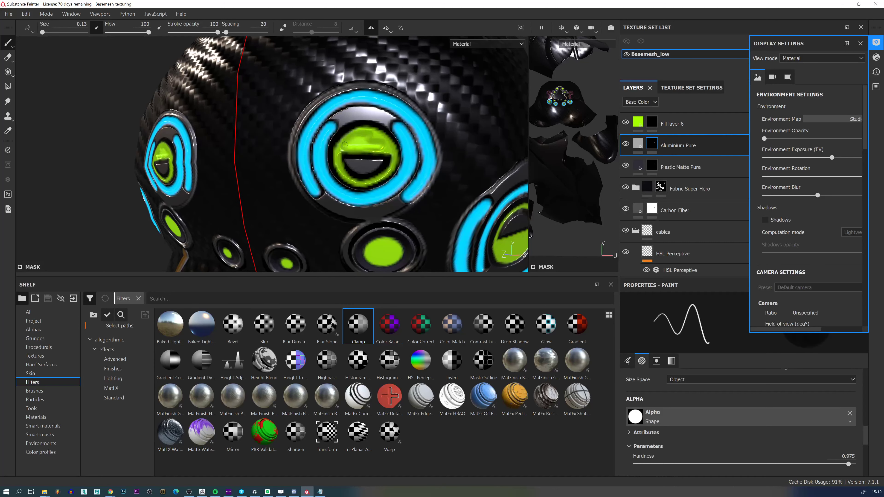
{"action": "left_click", "coordinate": [626, 123]}
{"action": "mouse_move", "coordinate": [351, 137]}
{"action": "left_mouse_down"}
{"action": "mouse_move", "coordinate": [383, 140]}
{"action": "mouse_move", "coordinate": [362, 136]}
{"action": "left_mouse_up"}
{"action": "right_click_drag", "start_coordinate": [367, 156], "coordinate": [370, 156], "text": "ctrl"}
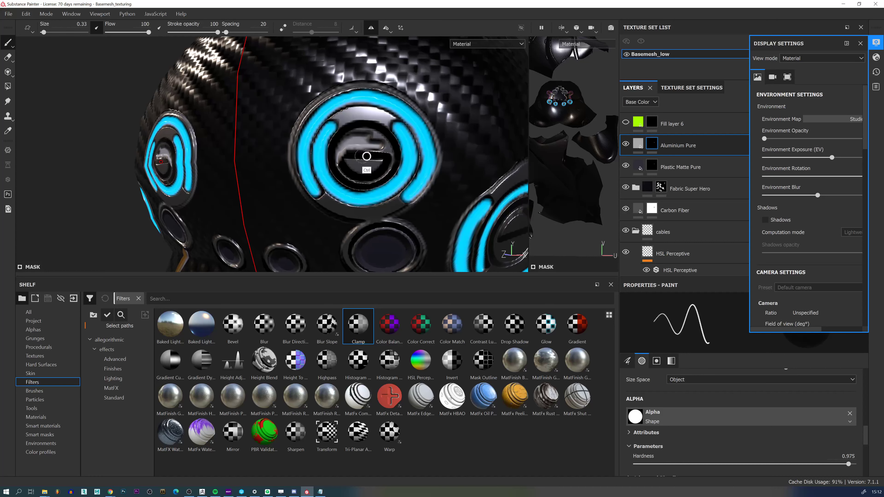
{"action": "mouse_move", "coordinate": [355, 155]}
{"action": "left_mouse_down"}
{"action": "mouse_move", "coordinate": [343, 170]}
{"action": "mouse_move", "coordinate": [380, 176]}
{"action": "mouse_move", "coordinate": [388, 150]}
{"action": "mouse_move", "coordinate": [377, 137]}
{"action": "mouse_move", "coordinate": [357, 135]}
{"action": "mouse_move", "coordinate": [365, 163]}
{"action": "mouse_move", "coordinate": [358, 171]}
{"action": "mouse_move", "coordinate": [378, 163]}
{"action": "left_mouse_up"}
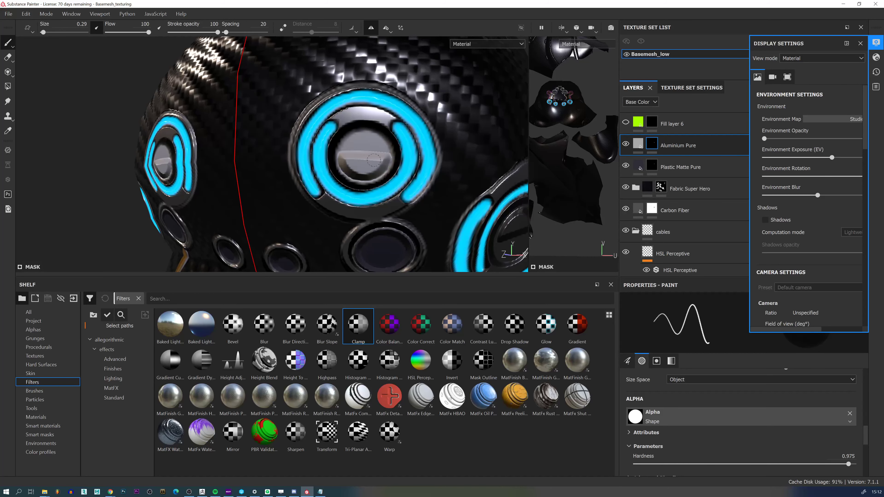
Paint the Aluminium Pure mask over the centre of the side eye lens and show Fill layer 6 again.
{"action": "mouse_move", "coordinate": [510, 221]}
{"action": "left_mouse_down", "text": "alt"}
{"action": "mouse_move", "coordinate": [410, 151]}
{"action": "mouse_move", "coordinate": [373, 164]}
{"action": "mouse_move", "coordinate": [395, 135]}
{"action": "mouse_move", "coordinate": [418, 141]}
{"action": "mouse_move", "coordinate": [428, 160]}
{"action": "mouse_move", "coordinate": [420, 179]}
{"action": "mouse_move", "coordinate": [396, 183]}
{"action": "mouse_move", "coordinate": [376, 167]}
{"action": "mouse_move", "coordinate": [399, 147]}
{"action": "mouse_move", "coordinate": [421, 161]}
{"action": "left_mouse_up", "text": "alt"}
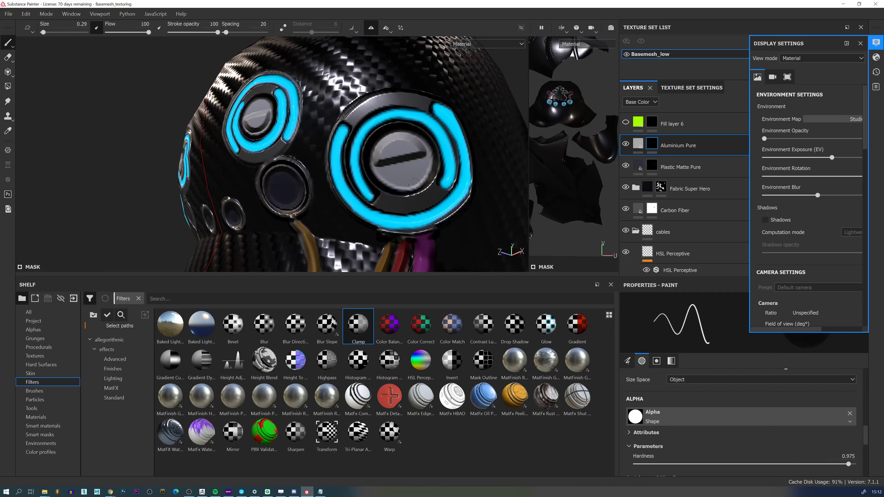
{"action": "mouse_move", "coordinate": [374, 155]}
{"action": "left_mouse_down"}
{"action": "mouse_move", "coordinate": [388, 135]}
{"action": "mouse_move", "coordinate": [429, 154]}
{"action": "left_mouse_up"}
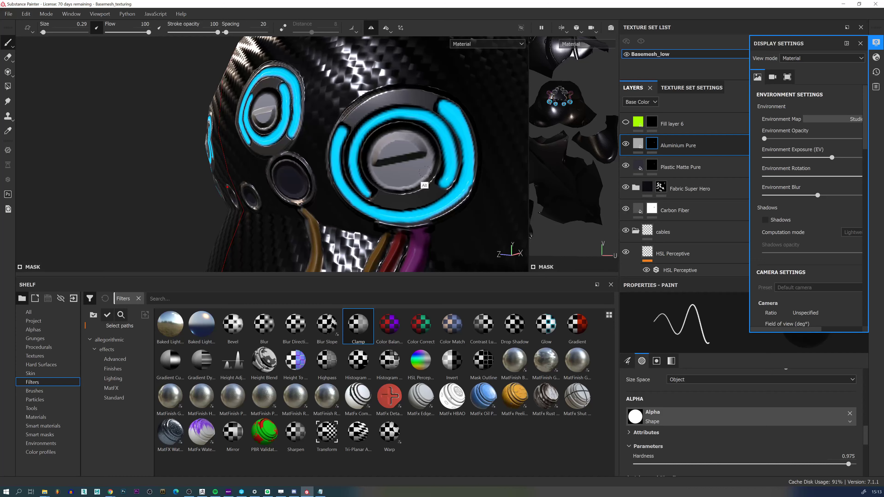
{"action": "left_click_drag", "start_coordinate": [425, 171], "coordinate": [425, 157], "text": "alt"}
{"action": "left_click", "coordinate": [625, 122]}
Duplicate the blue Fill layer 6 copy 1 at the top of the layer stack.
{"action": "right_click_drag", "start_coordinate": [438, 151], "coordinate": [367, 56], "text": "alt"}
{"action": "left_click_drag", "start_coordinate": [371, 195], "coordinate": [418, 200], "text": "alt"}
{"action": "right_click_drag", "start_coordinate": [418, 200], "coordinate": [369, 111], "text": "alt"}
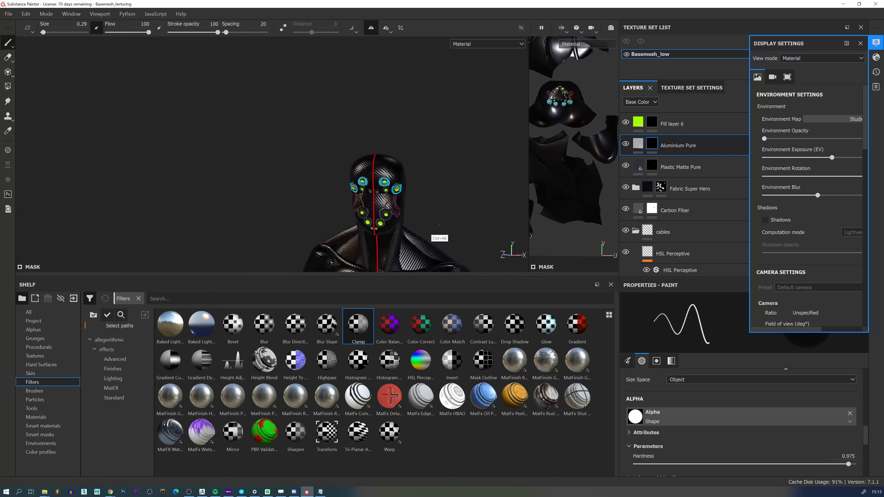
{"action": "left_click_drag", "start_coordinate": [440, 224], "coordinate": [413, 168], "text": "ctrl+alt"}
{"action": "right_click_drag", "start_coordinate": [366, 117], "coordinate": [366, 225], "text": "alt"}
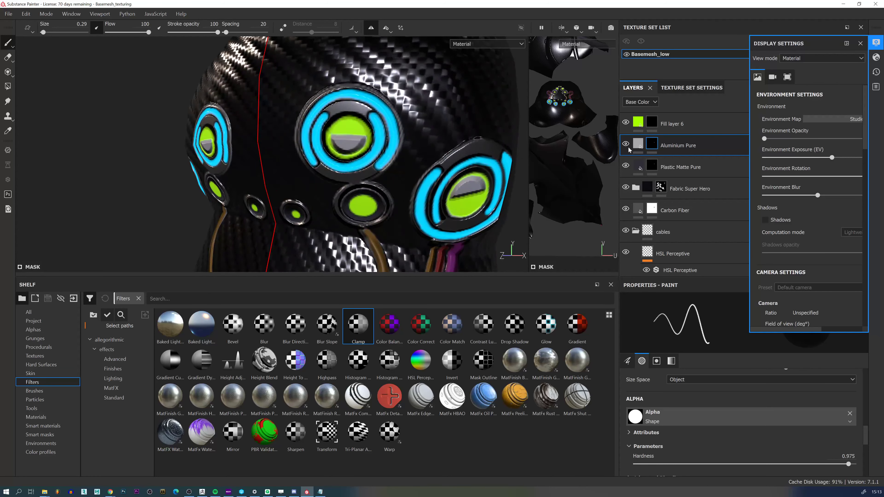
{"action": "left_click", "coordinate": [671, 127]}
{"action": "scroll", "coordinate": [673, 129], "scroll_direction": "up", "scroll_amount": 2}
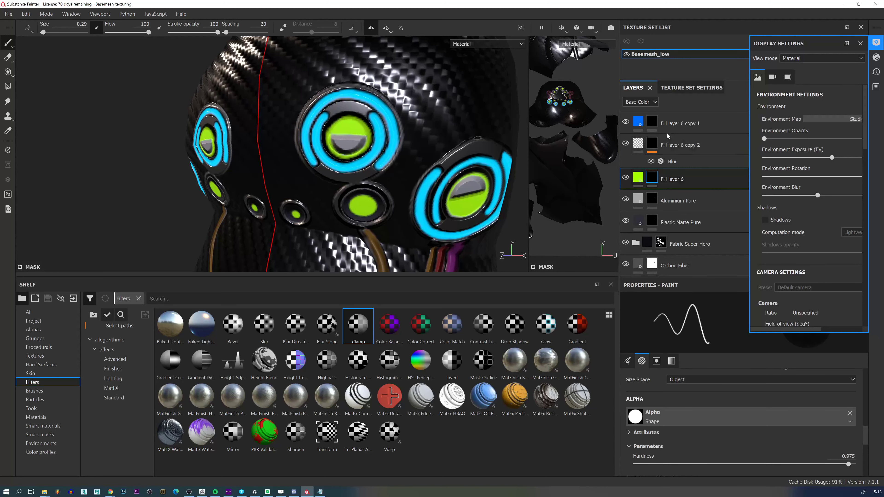
{"action": "left_click", "coordinate": [668, 140]}
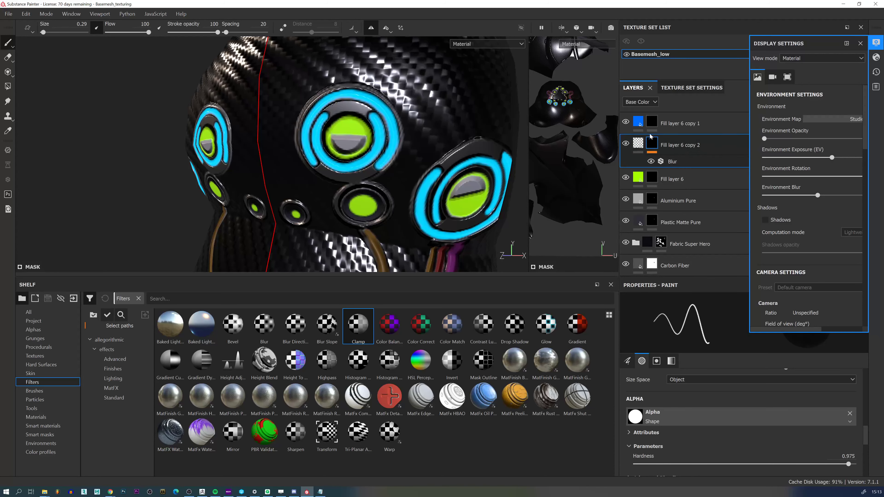
{"action": "left_click", "coordinate": [657, 126]}
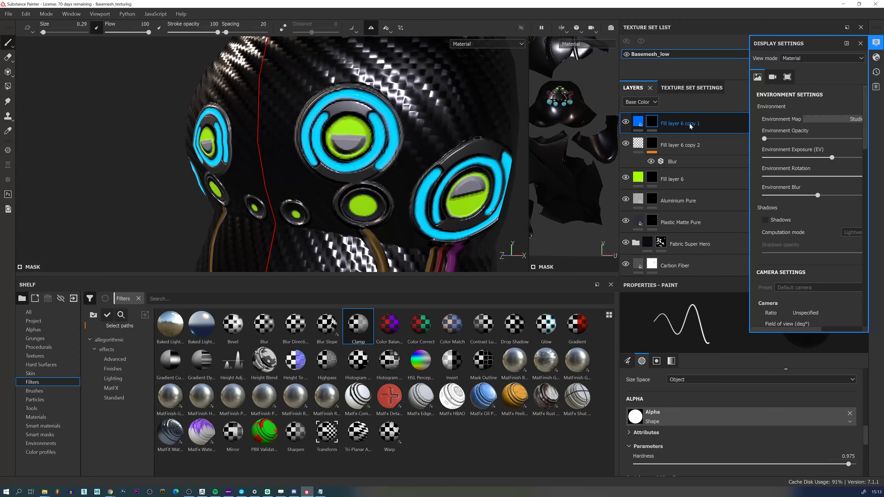
{"action": "key", "text": "ctrl+d"}
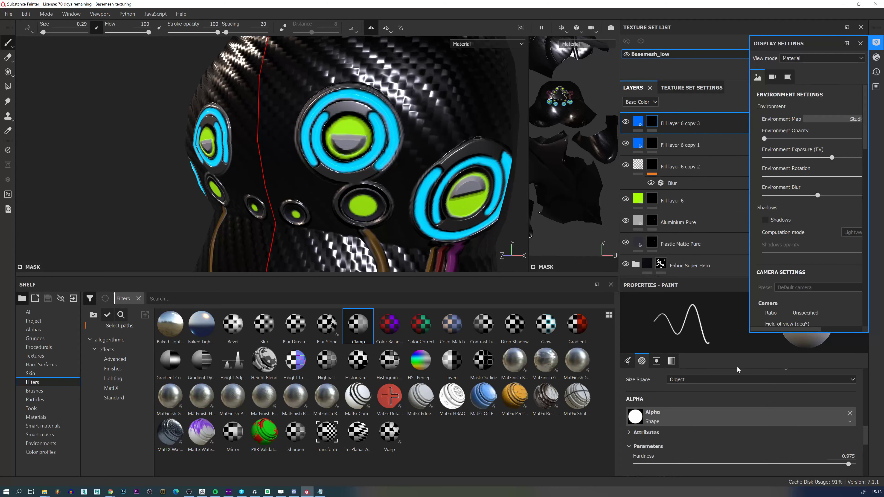
Clear the mask of the duplicated blue fill layer.
{"action": "left_click", "coordinate": [656, 123]}
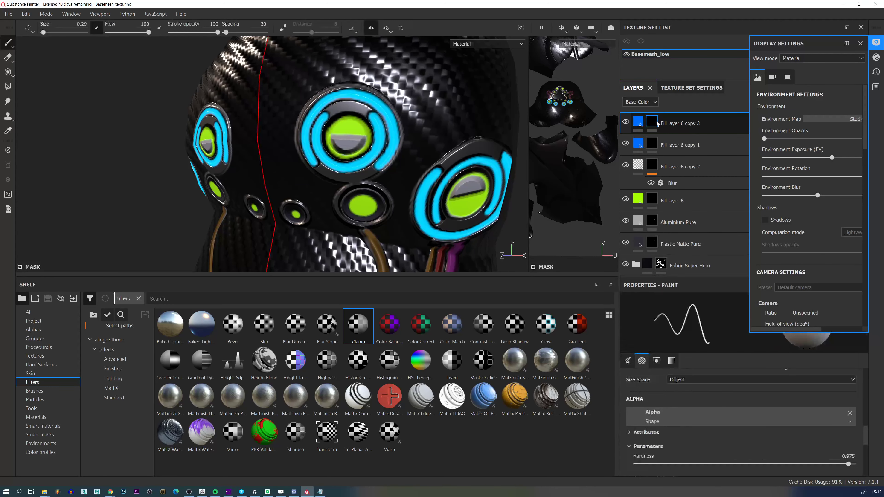
{"action": "right_click", "coordinate": [657, 122]}
{"action": "left_click", "coordinate": [691, 139]}
Set the duplicated fill layer's base color to the near-black 080809.
{"action": "left_click", "coordinate": [639, 122]}
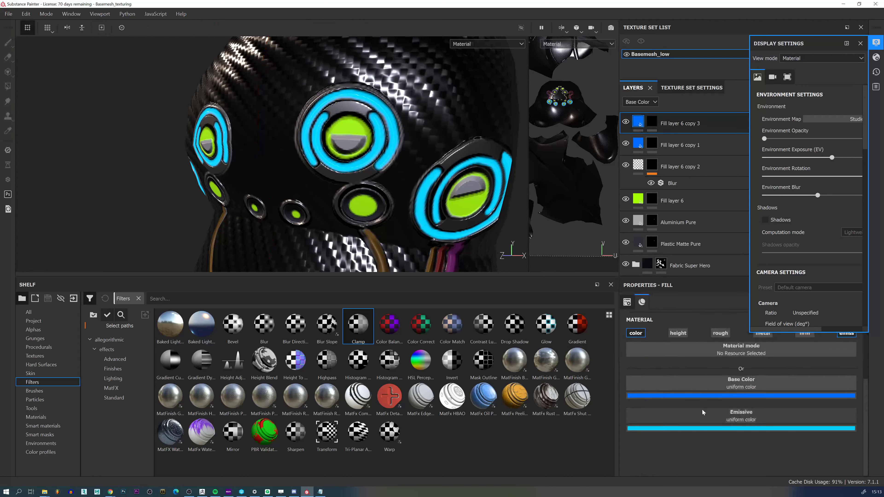
{"action": "left_click", "coordinate": [703, 396]}
{"action": "left_click_drag", "start_coordinate": [715, 371], "coordinate": [711, 375]}
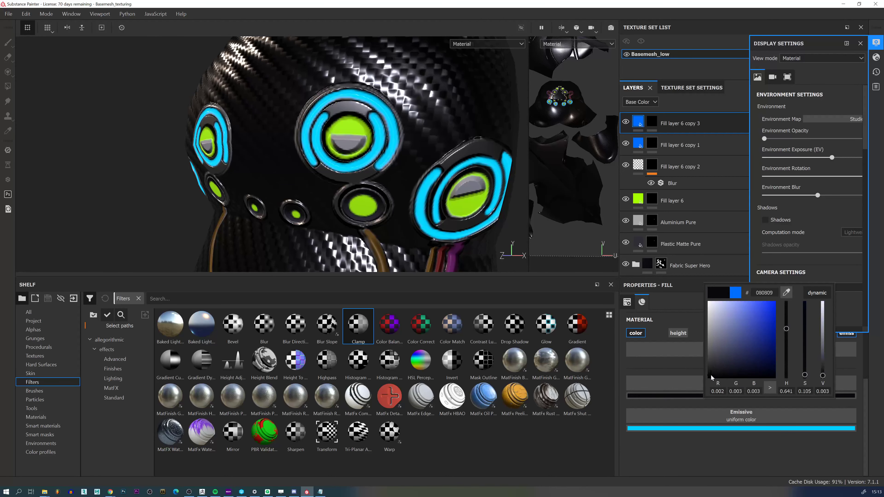
{"action": "left_click", "coordinate": [719, 428]}
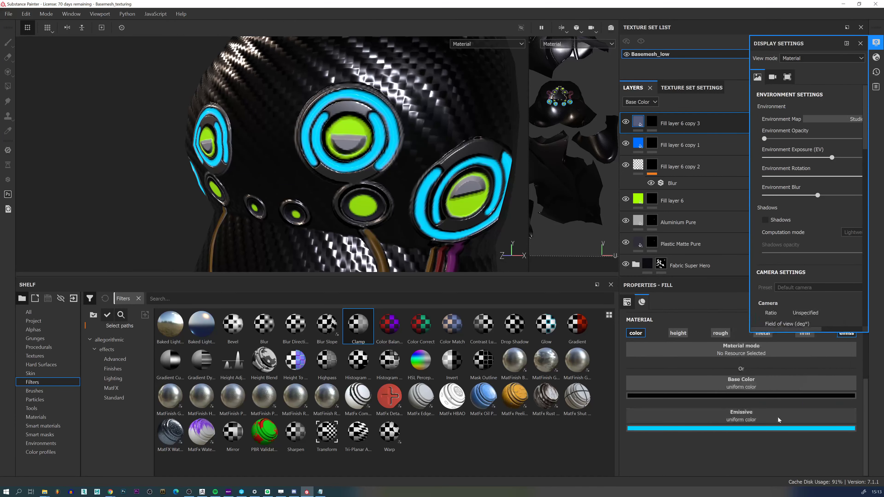
Disable the duplicated layer's emissive channel and enable roughness and metallic, with roughness at 0.1104 and metallic at 1.
{"action": "left_click", "coordinate": [847, 333]}
{"action": "left_click", "coordinate": [720, 334]}
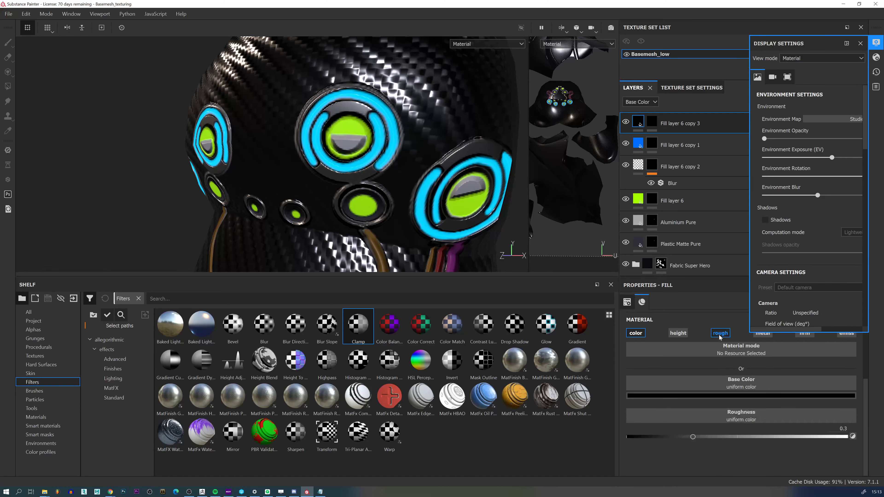
{"action": "left_click", "coordinate": [763, 333]}
{"action": "scroll", "coordinate": [784, 436], "scroll_direction": "down", "scroll_amount": 1}
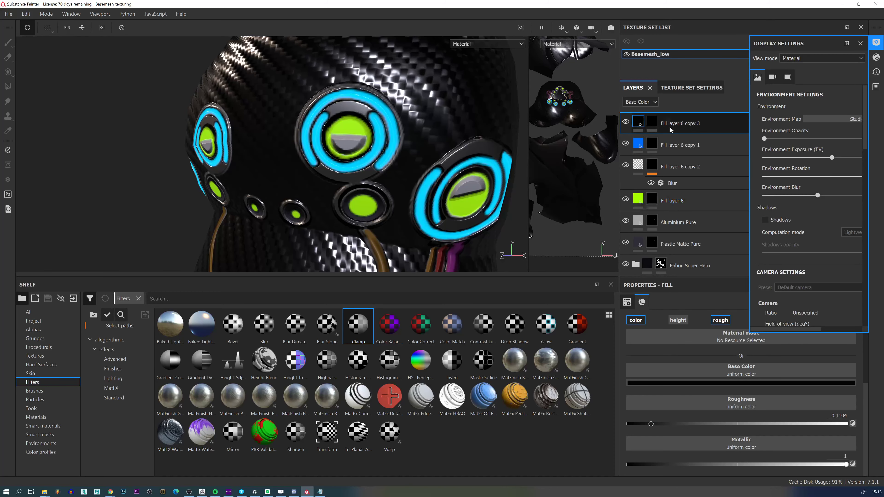
Paint Fill layer 6 copy 3's mask over the aluminium half of the central eye lens and touch up Fill layer 6's mask there.
{"action": "right_click", "coordinate": [678, 126]}
{"action": "left_click", "coordinate": [718, 17]}
{"action": "key", "text": "1"}
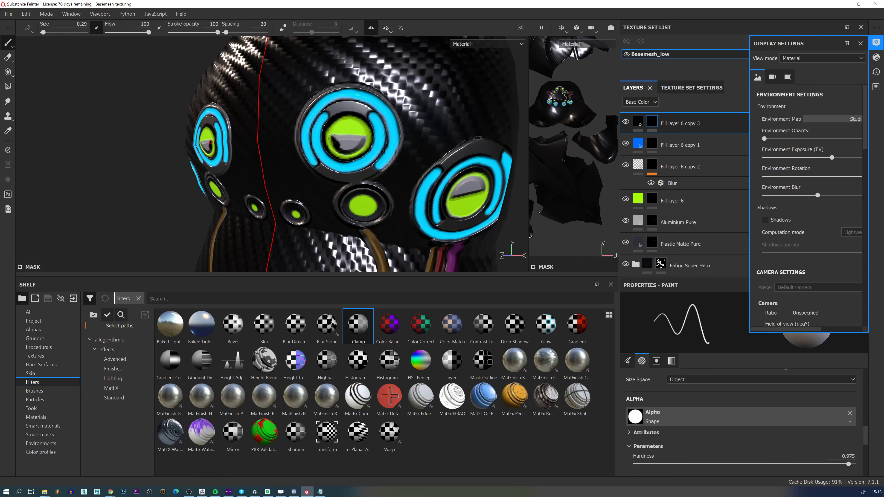
{"action": "left_click_drag", "start_coordinate": [332, 139], "coordinate": [363, 139]}
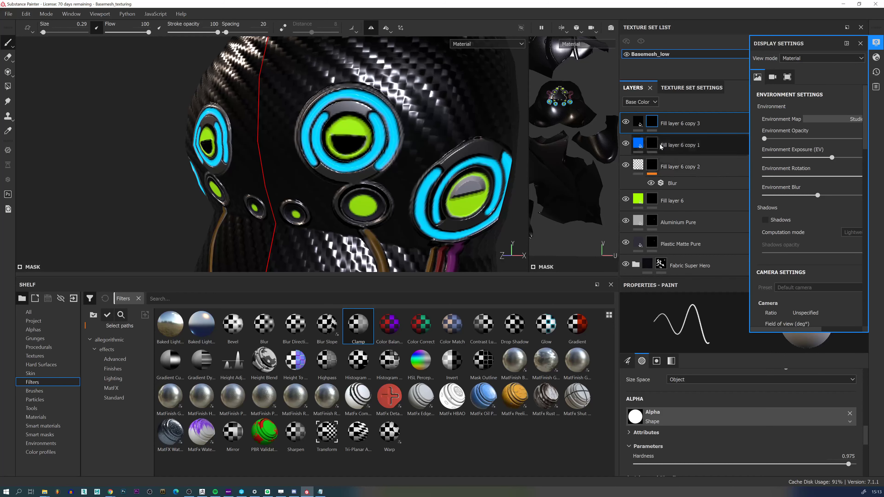
{"action": "left_click", "coordinate": [653, 200]}
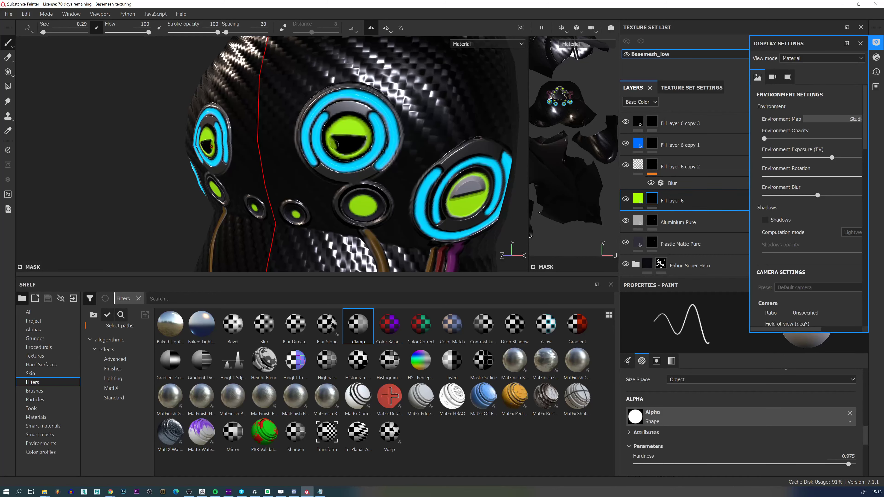
{"action": "left_click_drag", "start_coordinate": [334, 144], "coordinate": [339, 150]}
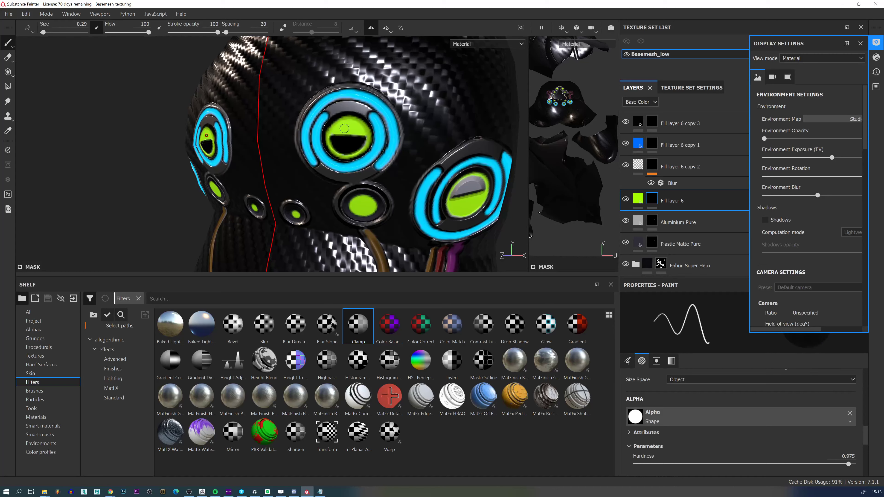
Paint the near-black Fill layer 6 copy 3's mask over the aluminium upper half of the large side eye lens.
{"action": "left_click", "coordinate": [652, 122]}
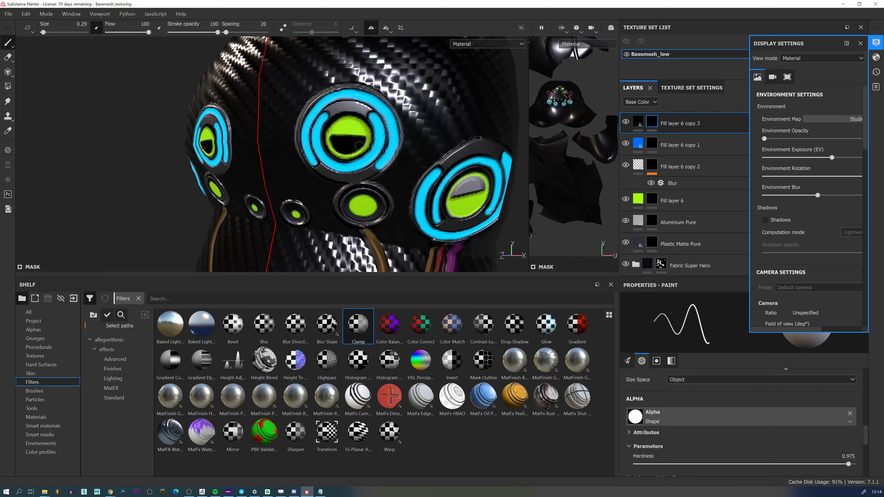
{"action": "mouse_move", "coordinate": [486, 192]}
{"action": "left_mouse_down", "text": "alt"}
{"action": "mouse_move", "coordinate": [444, 181]}
{"action": "mouse_move", "coordinate": [436, 192]}
{"action": "mouse_move", "coordinate": [469, 188]}
{"action": "mouse_move", "coordinate": [455, 185]}
{"action": "left_mouse_up", "text": "alt"}
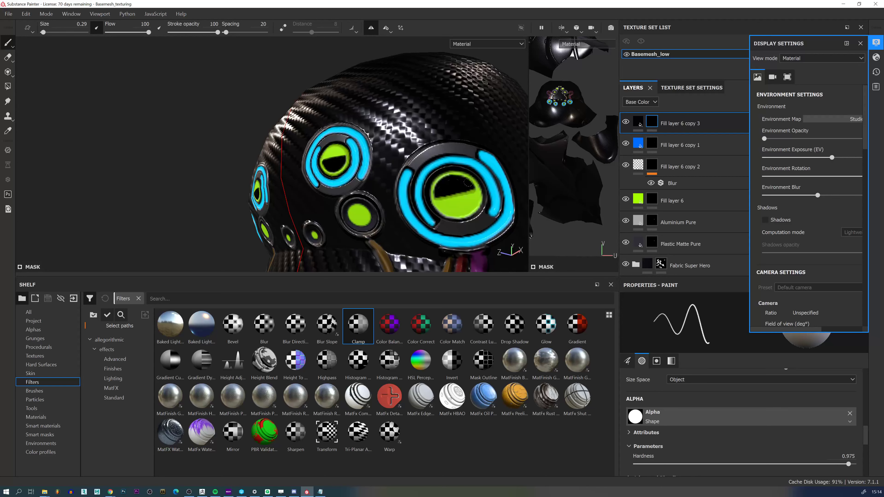
{"action": "mouse_move", "coordinate": [429, 183]}
{"action": "right_mouse_down", "text": "alt"}
{"action": "mouse_move", "coordinate": [385, 104]}
{"action": "mouse_move", "coordinate": [411, 73]}
{"action": "mouse_move", "coordinate": [450, 199]}
{"action": "mouse_move", "coordinate": [500, 183]}
{"action": "mouse_move", "coordinate": [462, 201]}
{"action": "mouse_move", "coordinate": [453, 195]}
{"action": "right_mouse_up", "text": "alt"}
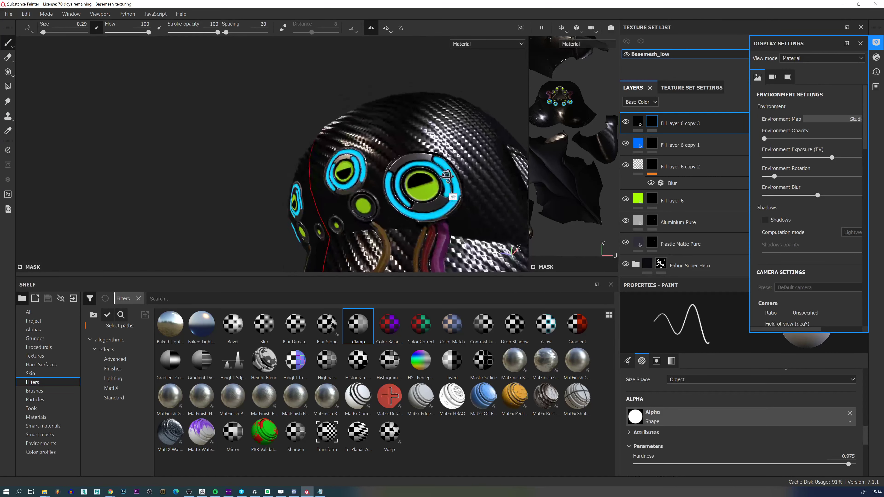
{"action": "mouse_move", "coordinate": [452, 195]}
{"action": "left_mouse_down", "text": "alt"}
{"action": "mouse_move", "coordinate": [484, 190]}
{"action": "mouse_move", "coordinate": [492, 213]}
{"action": "left_mouse_up", "text": "alt"}
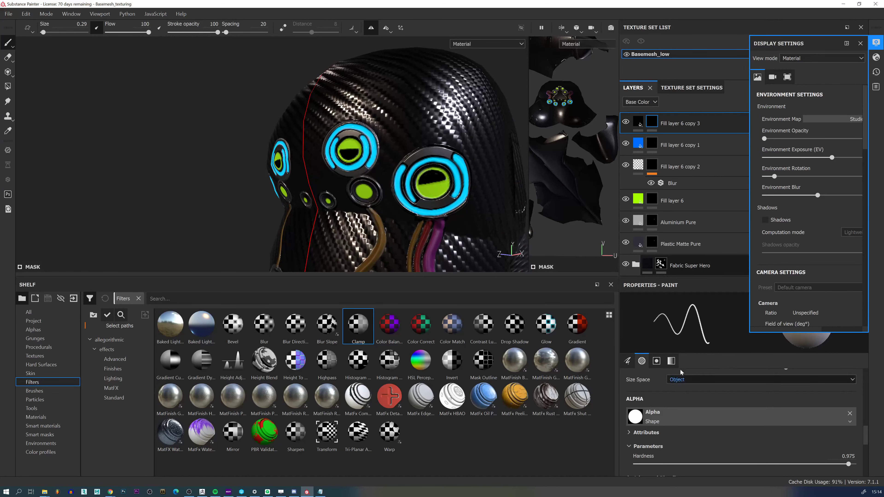
Set the near-black Fill layer 6 copy 3's roughness to 0.2313 and metallic to 0.4625.
{"action": "left_click", "coordinate": [639, 122]}
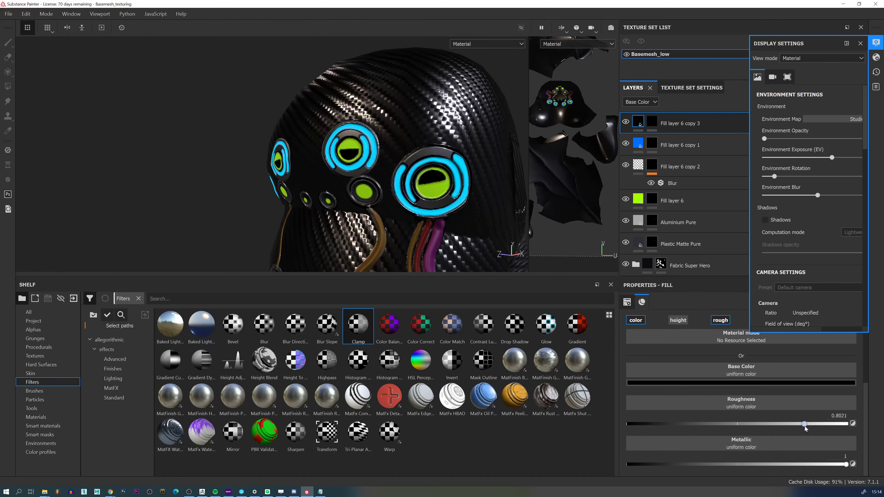
{"action": "left_click_drag", "start_coordinate": [674, 436], "coordinate": [656, 435]}
{"action": "right_click_drag", "start_coordinate": [370, 88], "coordinate": [347, 85], "text": "alt"}
{"action": "right_click_drag", "start_coordinate": [428, 139], "coordinate": [404, 147], "text": "alt"}
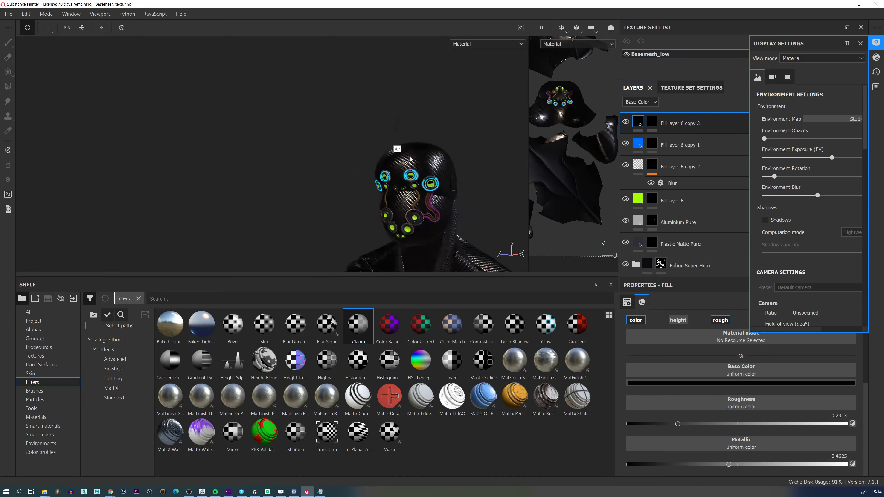
Examine the mask's lenses and the upper body from several angles and distances under rotated environment lighting.
{"action": "left_click_drag", "start_coordinate": [465, 212], "coordinate": [431, 132], "text": "ctrl+alt"}
{"action": "right_click_drag", "start_coordinate": [487, 177], "coordinate": [405, 153], "text": "alt"}
{"action": "left_click_drag", "start_coordinate": [406, 153], "coordinate": [468, 160], "text": "alt"}
{"action": "right_click_drag", "start_coordinate": [468, 160], "coordinate": [441, 155], "text": "shift"}
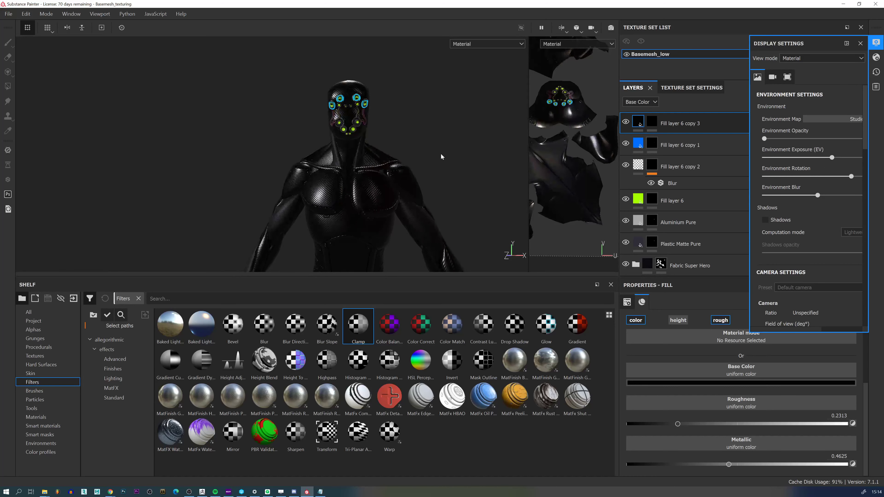
{"action": "left_click_drag", "start_coordinate": [436, 161], "coordinate": [361, 135], "text": "alt"}
{"action": "right_click_drag", "start_coordinate": [362, 134], "coordinate": [380, 158], "text": "shift"}
{"action": "left_click_drag", "start_coordinate": [379, 158], "coordinate": [466, 144], "text": "alt"}
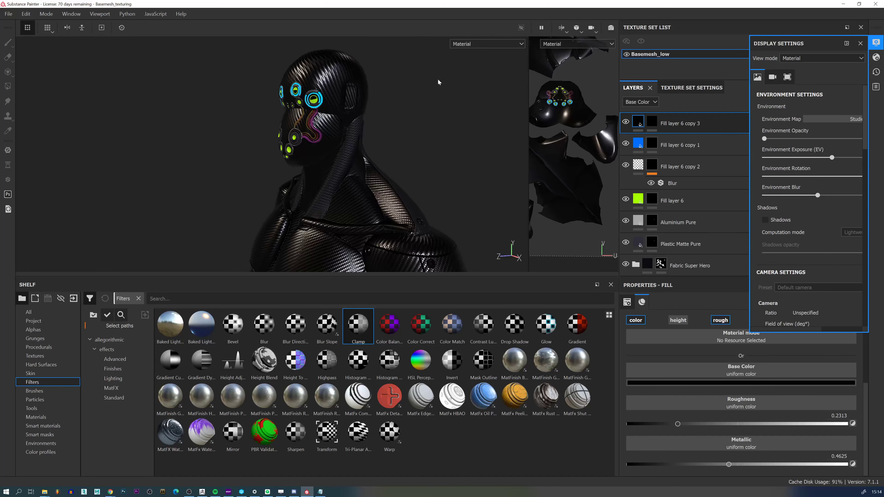
{"action": "left_click_drag", "start_coordinate": [440, 83], "coordinate": [393, 128], "text": "alt"}
{"action": "right_click_drag", "start_coordinate": [393, 129], "coordinate": [362, 172], "text": "alt"}
{"action": "left_click_drag", "start_coordinate": [362, 172], "coordinate": [441, 177], "text": "alt"}
{"action": "middle_click_drag", "start_coordinate": [441, 176], "coordinate": [432, 170], "text": "alt"}
{"action": "right_click_drag", "start_coordinate": [432, 171], "coordinate": [435, 192], "text": "alt"}
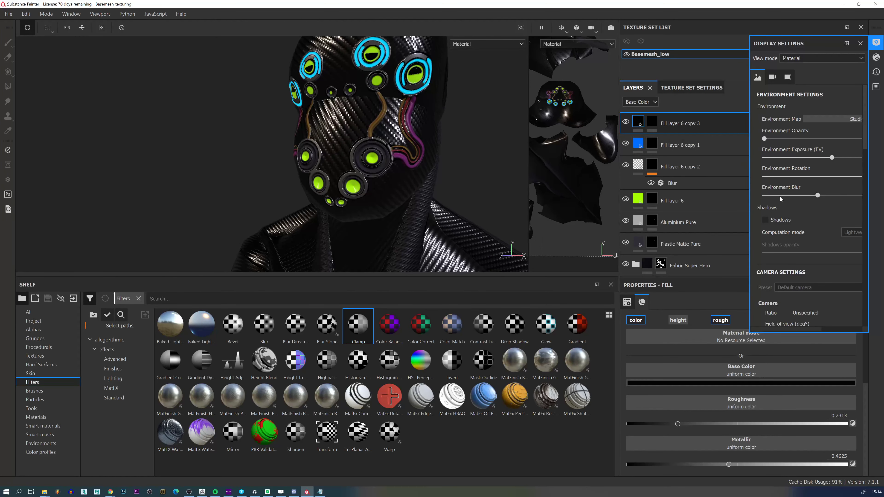
Disable the base color channel of Fill layer 6 copy 1 and set its emissive color to the light cyan 39f4fd.
{"action": "left_click", "coordinate": [633, 146]}
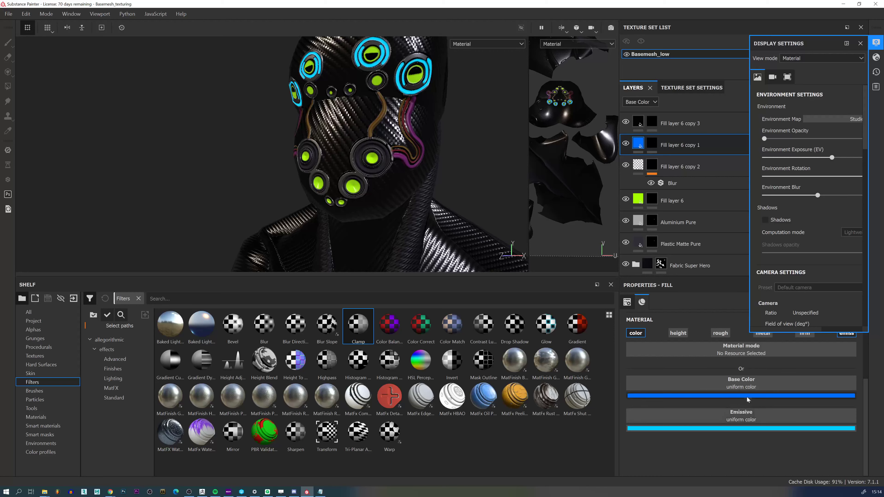
{"action": "left_click", "coordinate": [747, 396]}
{"action": "left_click", "coordinate": [657, 394]}
{"action": "left_click", "coordinate": [636, 334]}
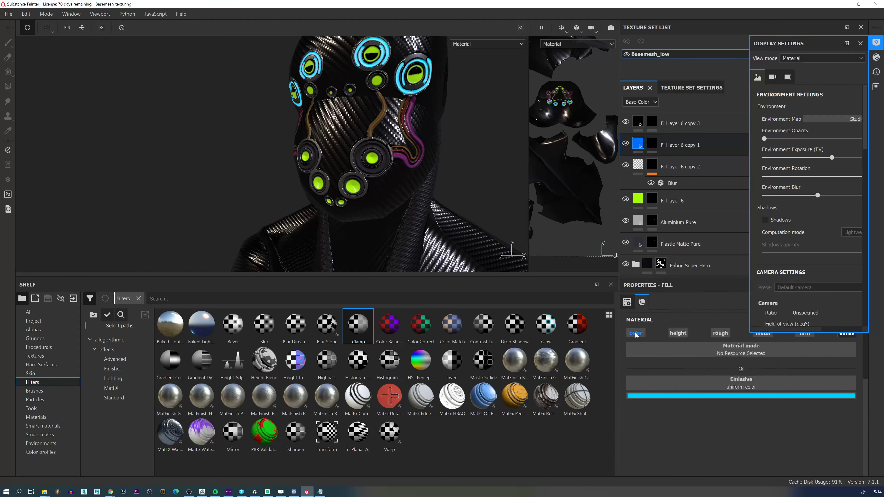
{"action": "left_click", "coordinate": [696, 397]}
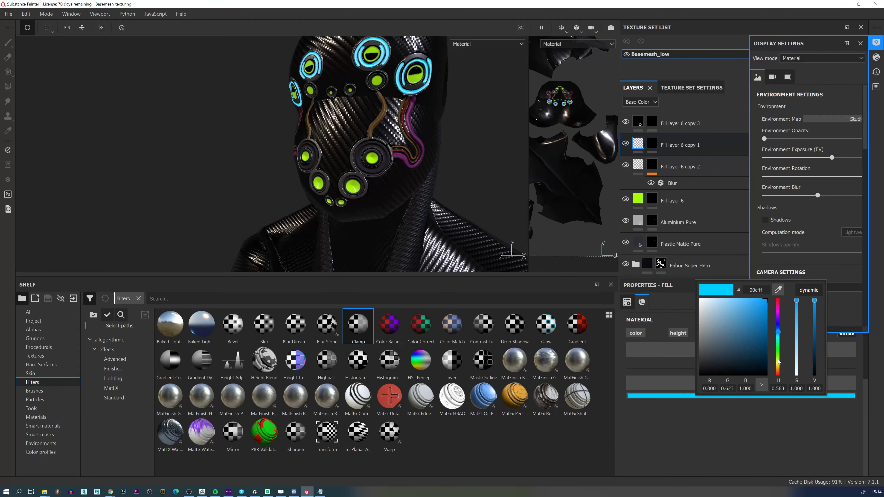
{"action": "mouse_move", "coordinate": [779, 333]}
{"action": "left_mouse_down"}
{"action": "mouse_move", "coordinate": [778, 318]}
{"action": "mouse_move", "coordinate": [776, 336]}
{"action": "left_mouse_up"}
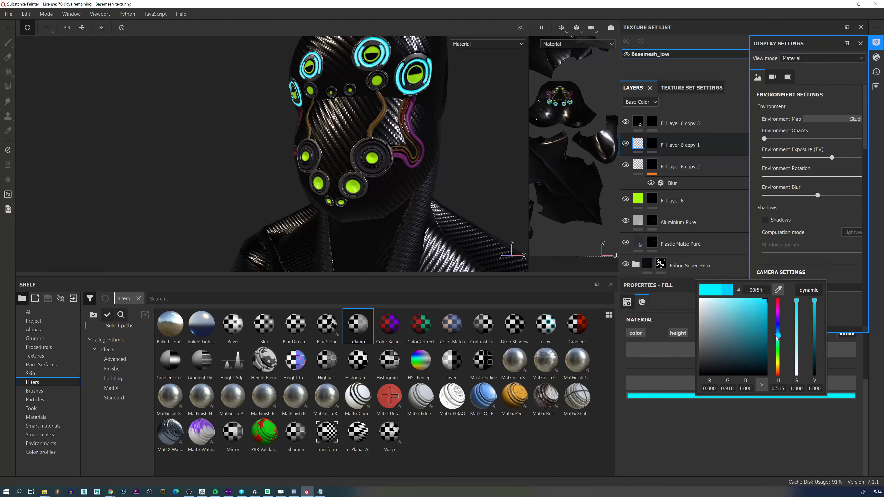
{"action": "mouse_move", "coordinate": [756, 300]}
{"action": "left_mouse_down"}
{"action": "mouse_move", "coordinate": [711, 298]}
{"action": "mouse_move", "coordinate": [755, 300]}
{"action": "left_mouse_up"}
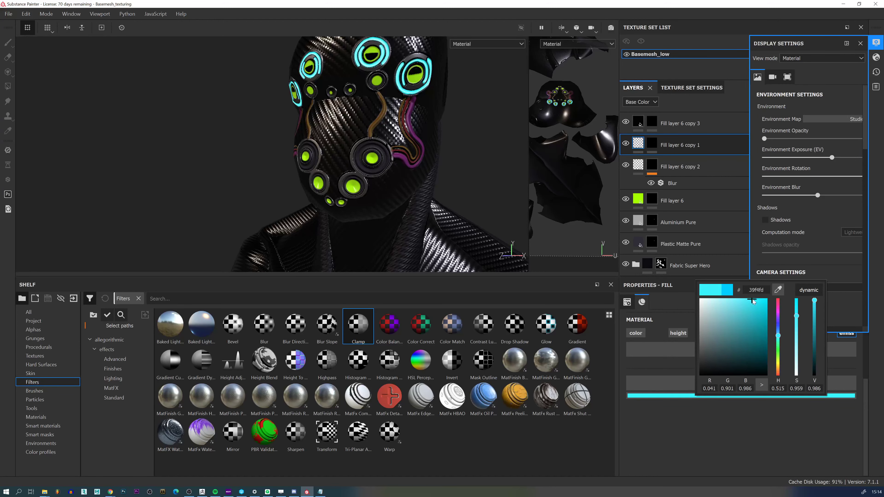
Disable the base color channel of the green Fill layer 6 and set its emissive color to the bright green 96fa42.
{"action": "left_click", "coordinate": [643, 199]}
{"action": "left_click", "coordinate": [643, 200]}
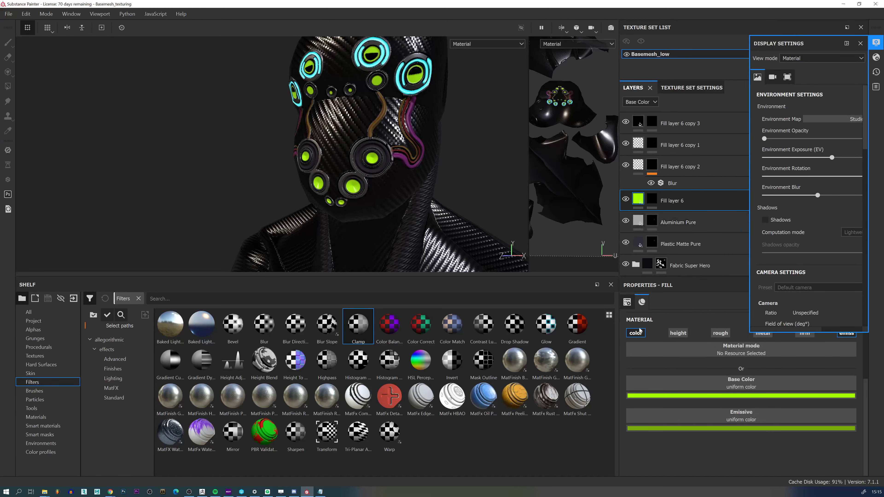
{"action": "left_click", "coordinate": [751, 396]}
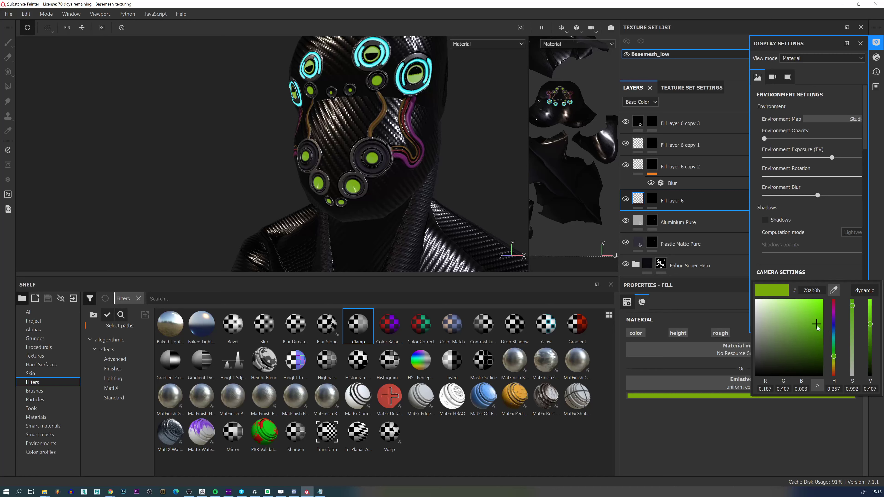
{"action": "left_click_drag", "start_coordinate": [817, 326], "coordinate": [835, 279]}
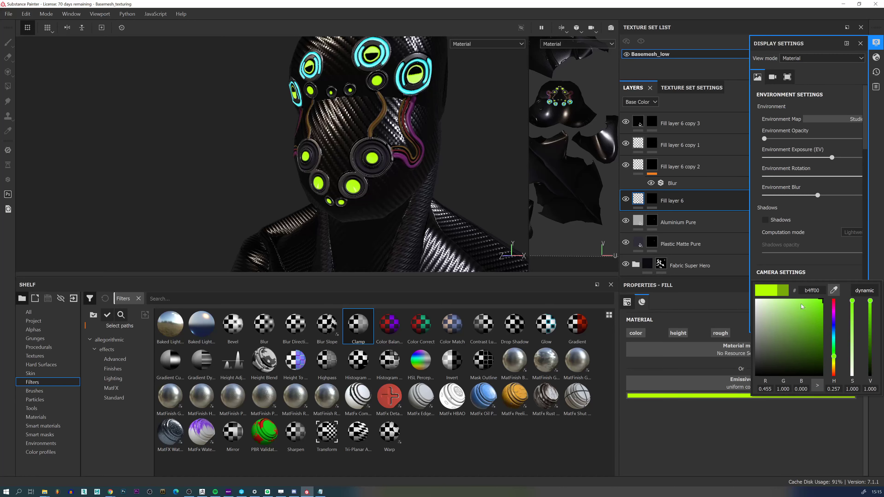
{"action": "left_click_drag", "start_coordinate": [835, 361], "coordinate": [835, 355]}
{"action": "mouse_move", "coordinate": [813, 304]}
{"action": "left_mouse_down"}
{"action": "mouse_move", "coordinate": [781, 302]}
{"action": "mouse_move", "coordinate": [799, 302]}
{"action": "left_mouse_up"}
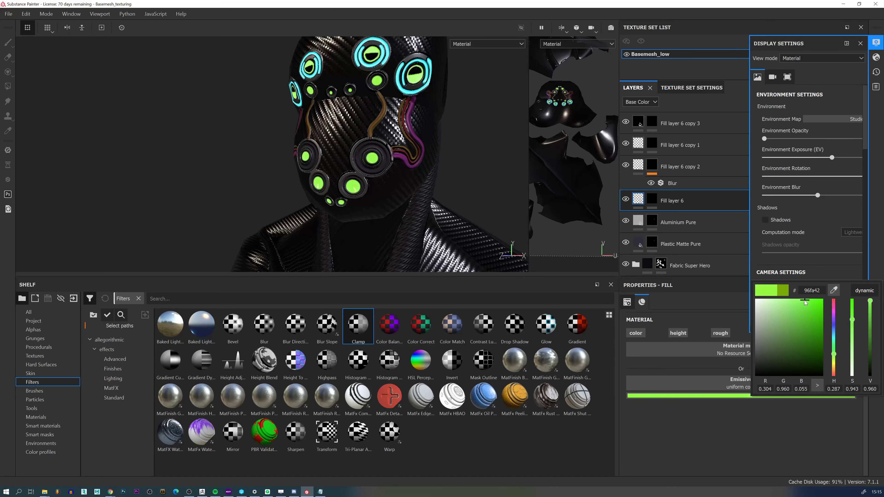
Examine the glowing lenses from the front and the side of the head with the lighting rotated.
{"action": "scroll", "coordinate": [369, 149], "scroll_direction": "down", "scroll_amount": 5}
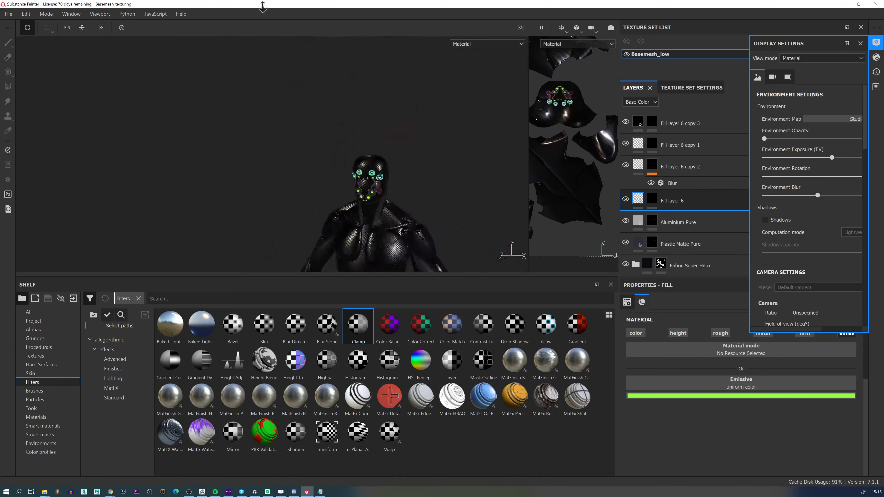
{"action": "left_click_drag", "start_coordinate": [368, 192], "coordinate": [373, 192], "text": "alt"}
{"action": "mouse_move", "coordinate": [373, 192]}
{"action": "right_mouse_down", "text": "shift"}
{"action": "mouse_move", "coordinate": [383, 183]}
{"action": "mouse_move", "coordinate": [380, 167]}
{"action": "mouse_move", "coordinate": [383, 189]}
{"action": "right_mouse_up", "text": "shift"}
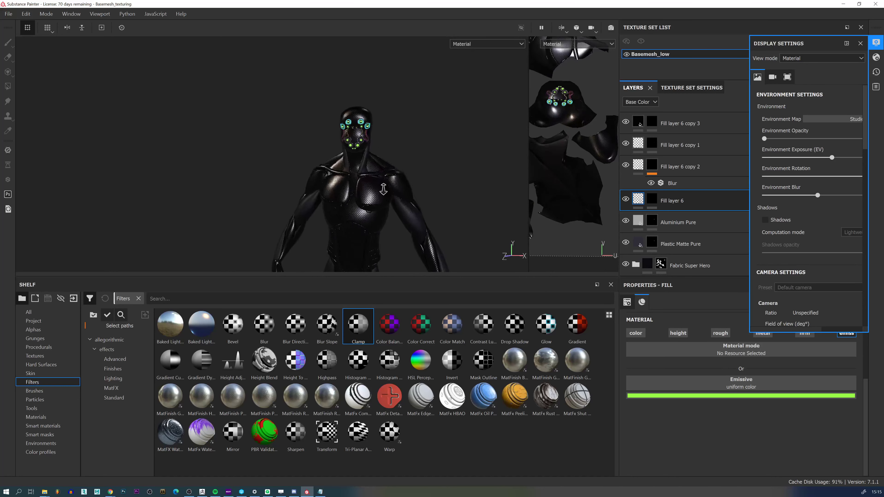
{"action": "left_click_drag", "start_coordinate": [384, 189], "coordinate": [289, 170], "text": "alt"}
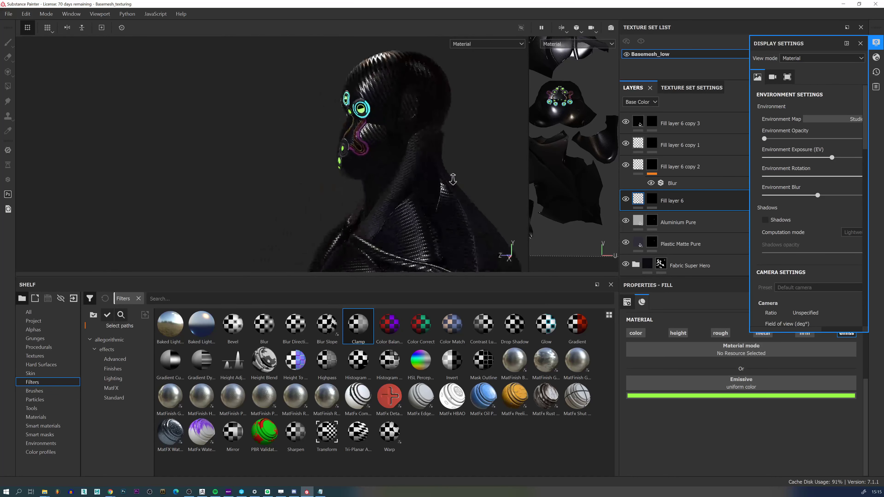
{"action": "right_click_drag", "start_coordinate": [289, 171], "coordinate": [362, 176], "text": "alt"}
{"action": "right_click_drag", "start_coordinate": [362, 176], "coordinate": [453, 171], "text": "shift"}
{"action": "middle_click_drag", "start_coordinate": [430, 106], "coordinate": [394, 174], "text": "alt"}
{"action": "right_click_drag", "start_coordinate": [393, 174], "coordinate": [419, 174], "text": "alt"}
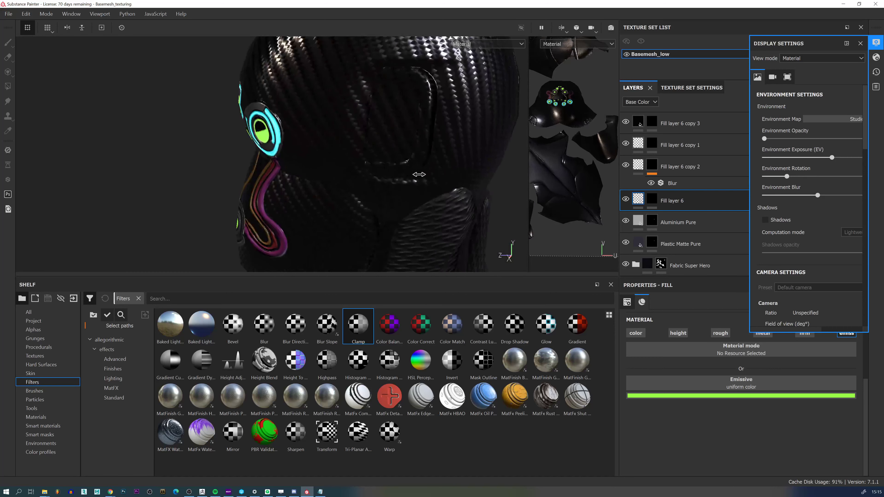
Paint the Aluminium Pure layer's mask over the raised rectangular panel on the side of the head with brush size 0.91.
{"action": "left_click", "coordinate": [672, 145]}
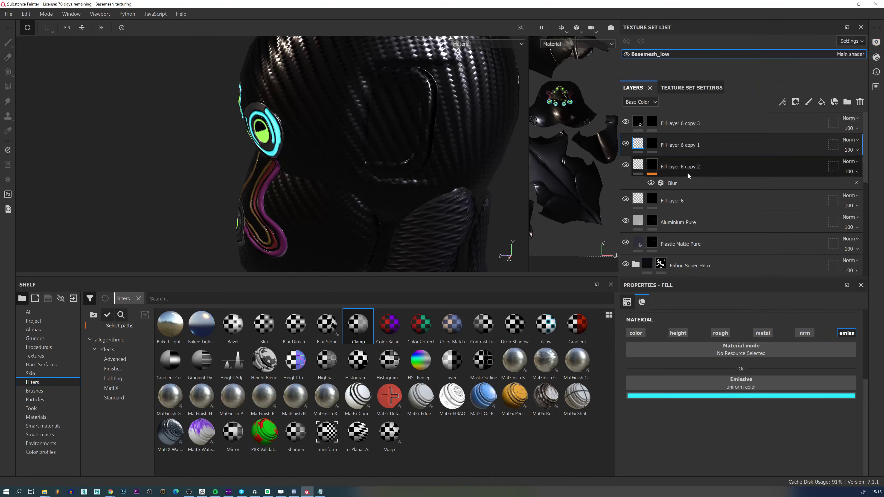
{"action": "scroll", "coordinate": [682, 176], "scroll_direction": "down", "scroll_amount": 2}
{"action": "left_click", "coordinate": [653, 166]}
{"action": "key", "text": "1"}
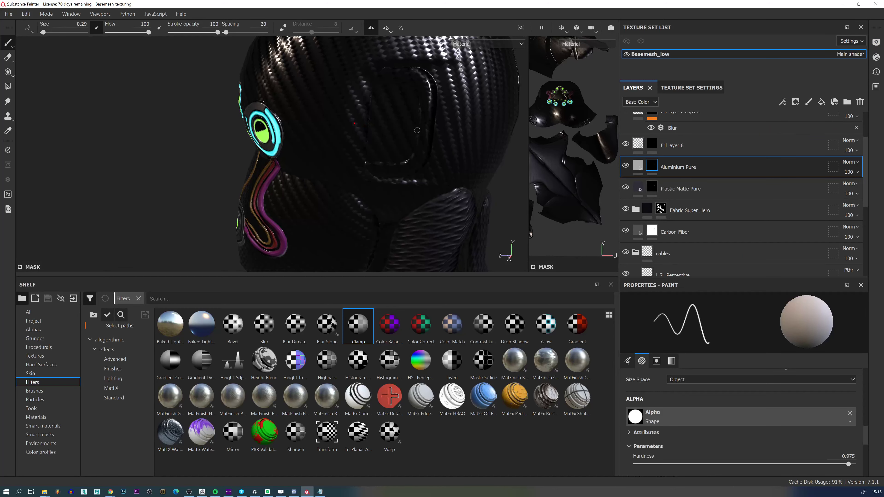
{"action": "right_click_drag", "start_coordinate": [420, 92], "coordinate": [433, 89], "text": "ctrl"}
{"action": "mouse_move", "coordinate": [387, 73]}
{"action": "left_mouse_down"}
{"action": "mouse_move", "coordinate": [412, 72]}
{"action": "mouse_move", "coordinate": [429, 94]}
{"action": "mouse_move", "coordinate": [428, 130]}
{"action": "mouse_move", "coordinate": [409, 162]}
{"action": "mouse_move", "coordinate": [375, 166]}
{"action": "mouse_move", "coordinate": [381, 76]}
{"action": "mouse_move", "coordinate": [416, 117]}
{"action": "mouse_move", "coordinate": [414, 126]}
{"action": "mouse_move", "coordinate": [390, 118]}
{"action": "mouse_move", "coordinate": [387, 155]}
{"action": "mouse_move", "coordinate": [412, 122]}
{"action": "mouse_move", "coordinate": [430, 129]}
{"action": "mouse_move", "coordinate": [425, 79]}
{"action": "mouse_move", "coordinate": [428, 117]}
{"action": "left_mouse_up"}
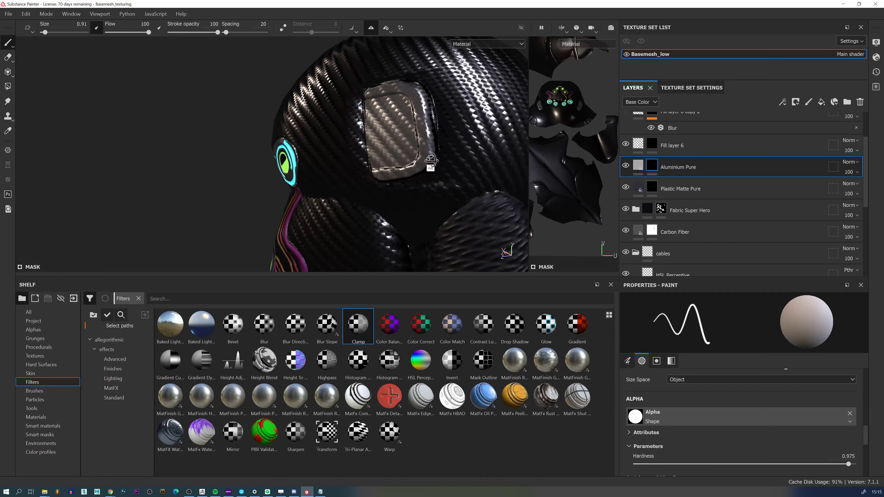
{"action": "mouse_move", "coordinate": [430, 159]}
{"action": "left_mouse_down", "text": "alt"}
{"action": "mouse_move", "coordinate": [427, 127]}
{"action": "mouse_move", "coordinate": [419, 195]}
{"action": "left_mouse_up", "text": "alt"}
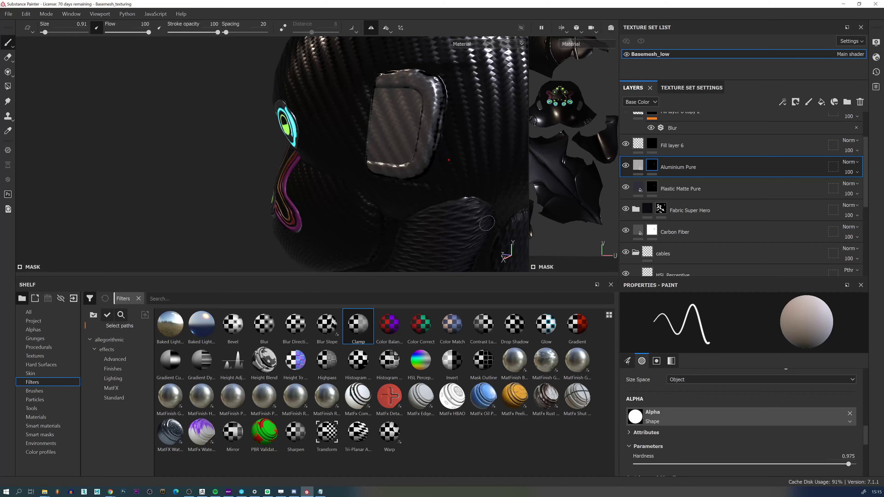
Examine the side panel in the individual texture channels, including base color, height and emissive, and return to the material view.
{"action": "key", "text": "c"}
{"action": "key", "text": "c"}
{"action": "key", "text": "c"}
{"action": "key", "text": "c"}
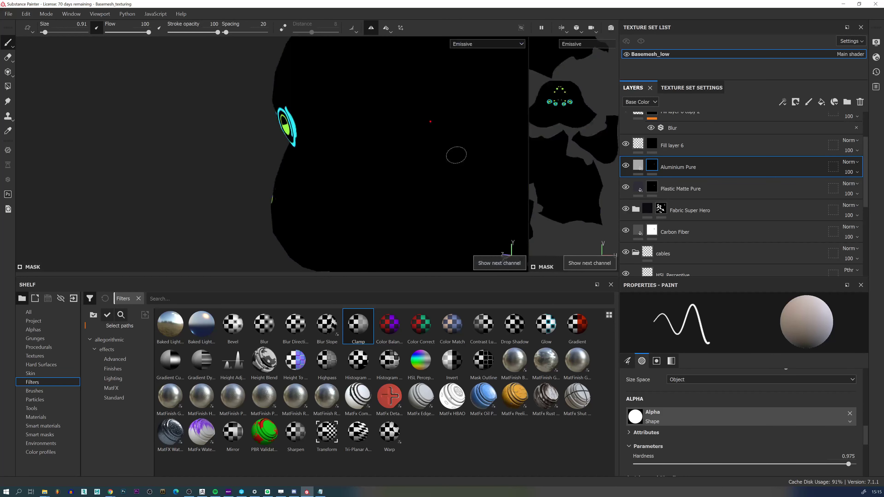
{"action": "key", "text": "shift+c"}
{"action": "key", "text": "shift+c"}
{"action": "key", "text": "shift+c"}
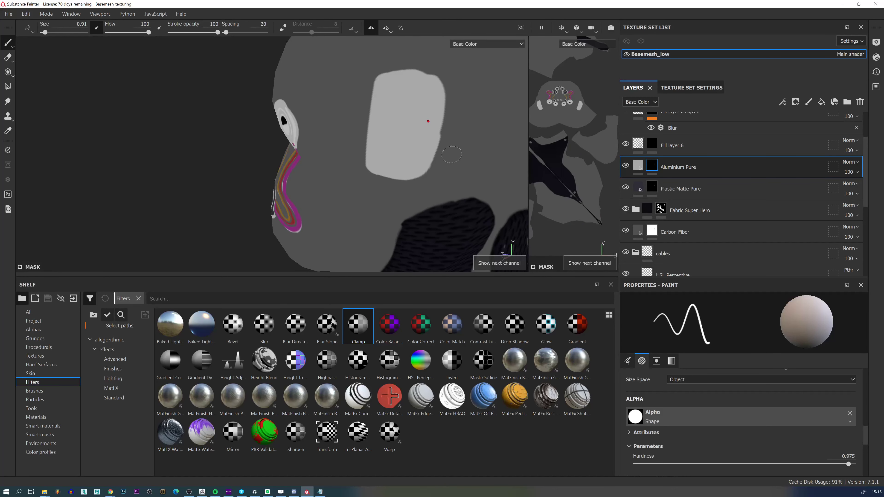
{"action": "key", "text": "c"}
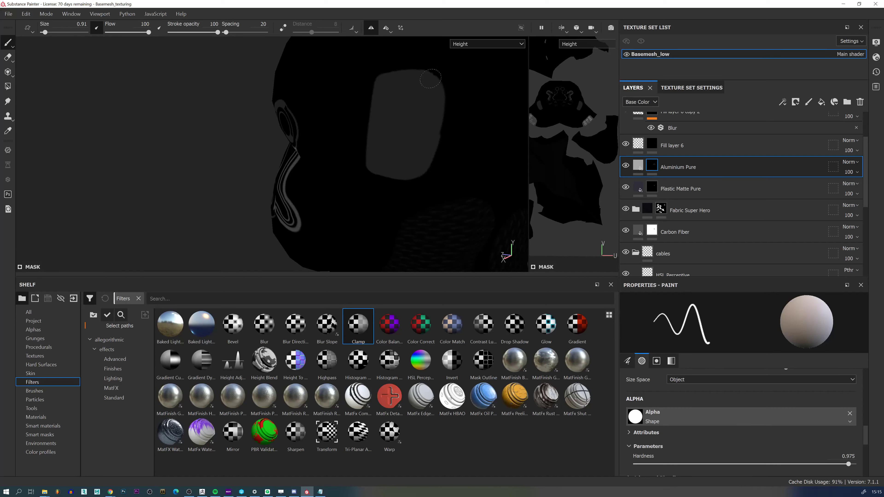
{"action": "key", "text": "c"}
{"action": "key", "text": "c"}
{"action": "key", "text": "c"}
{"action": "key", "text": "c"}
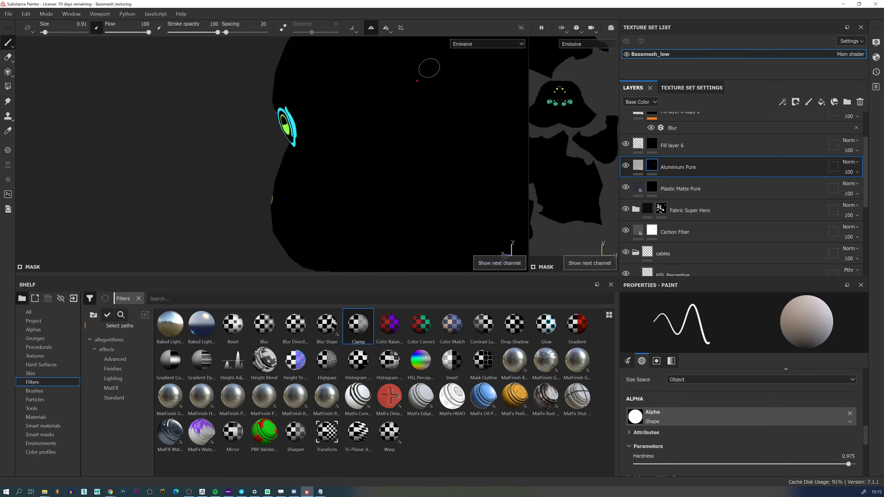
{"action": "key", "text": "m"}
{"action": "mouse_move", "coordinate": [589, 327]}
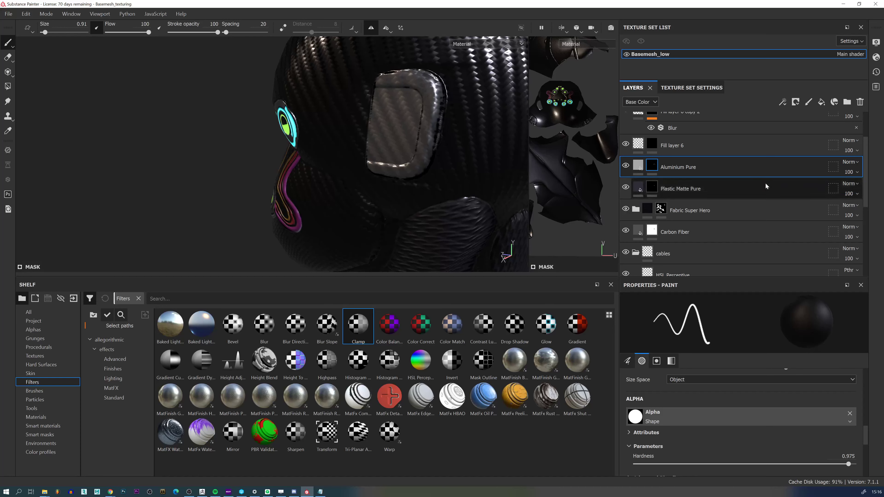
Erase the Carbon Fiber layer's mask over the raised rectangular panel on the side of the head.
{"action": "left_click", "coordinate": [651, 235]}
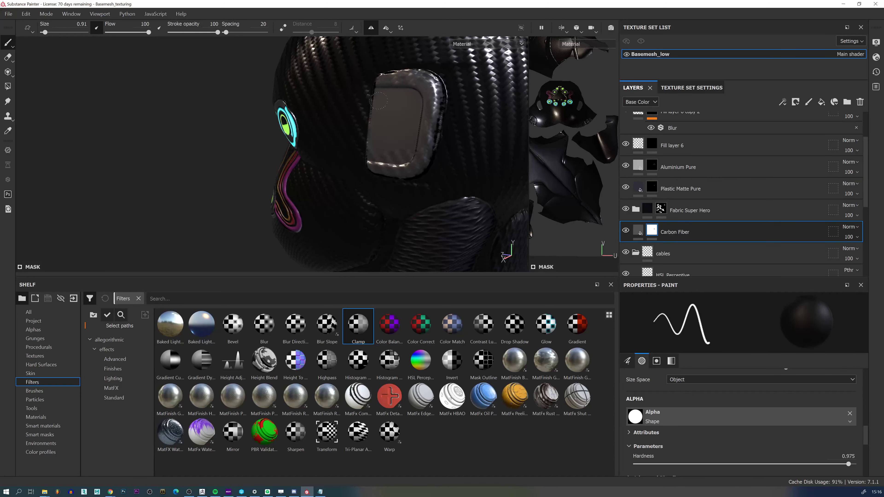
{"action": "mouse_move", "coordinate": [427, 74]}
{"action": "left_mouse_down"}
{"action": "mouse_move", "coordinate": [434, 81]}
{"action": "mouse_move", "coordinate": [431, 120]}
{"action": "left_mouse_up"}
{"action": "left_click_drag", "start_coordinate": [411, 166], "coordinate": [380, 156]}
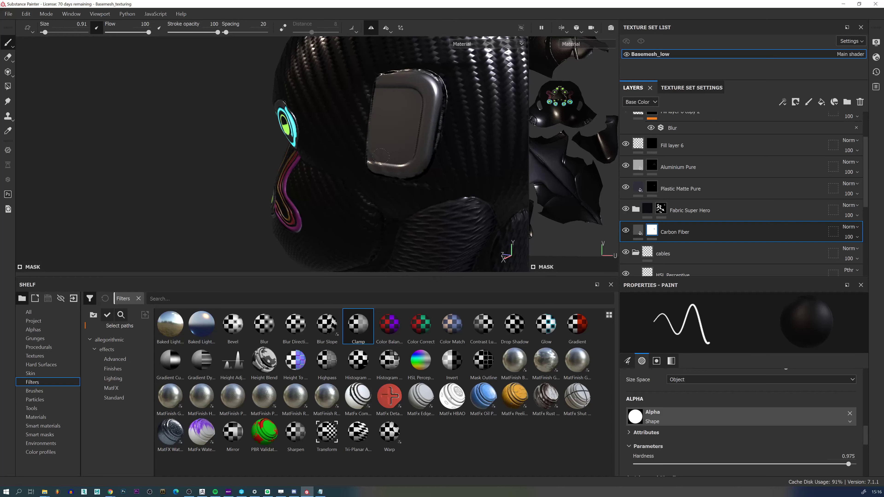
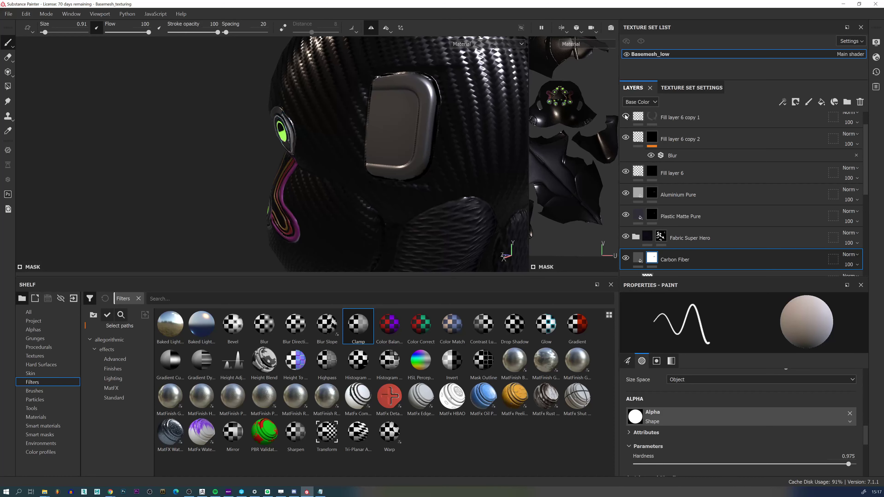
Paint a thin cyan line along the side panel's inner groove on the Fill layer 6 copy 1 mask with brush size 0.18.
{"action": "left_click", "coordinate": [652, 118]}
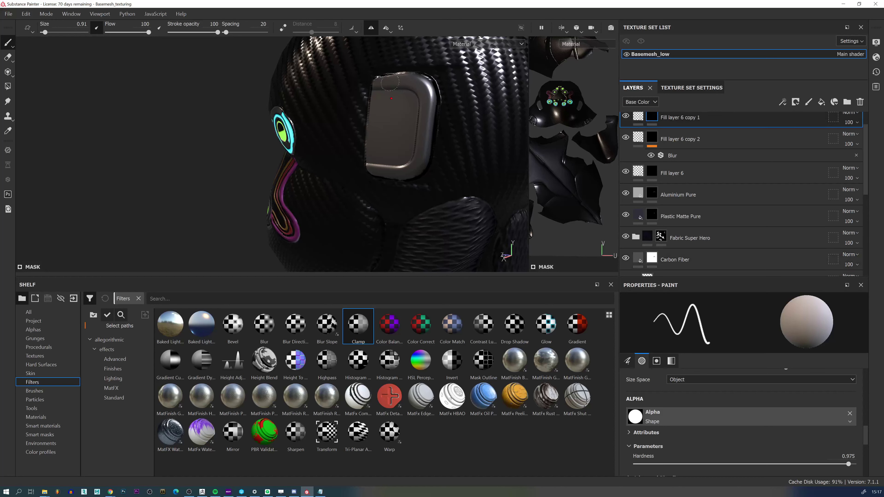
{"action": "right_click_drag", "start_coordinate": [397, 94], "coordinate": [381, 97], "text": "ctrl"}
{"action": "key", "text": "ctrl+z"}
{"action": "left_click_drag", "start_coordinate": [392, 89], "coordinate": [405, 90]}
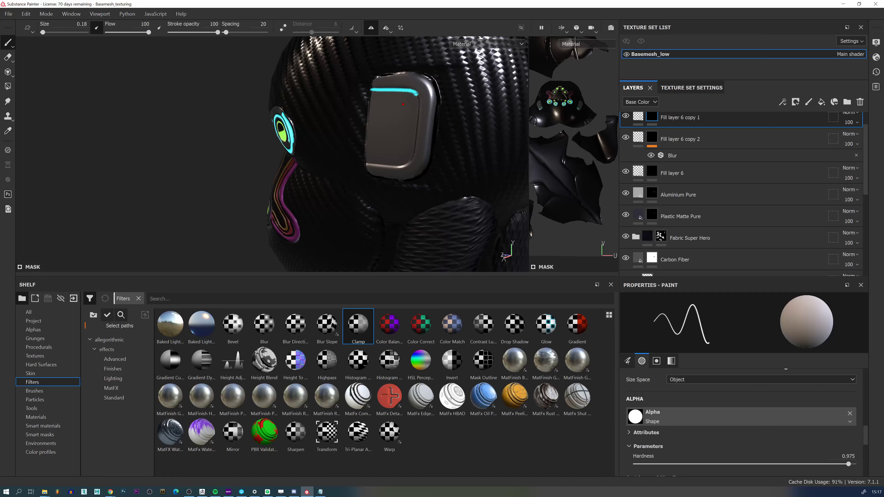
{"action": "key", "text": "ctrl+z"}
{"action": "left_click_drag", "start_coordinate": [419, 103], "coordinate": [414, 146]}
{"action": "key", "text": "ctrl+z"}
{"action": "left_click_drag", "start_coordinate": [418, 96], "coordinate": [413, 156]}
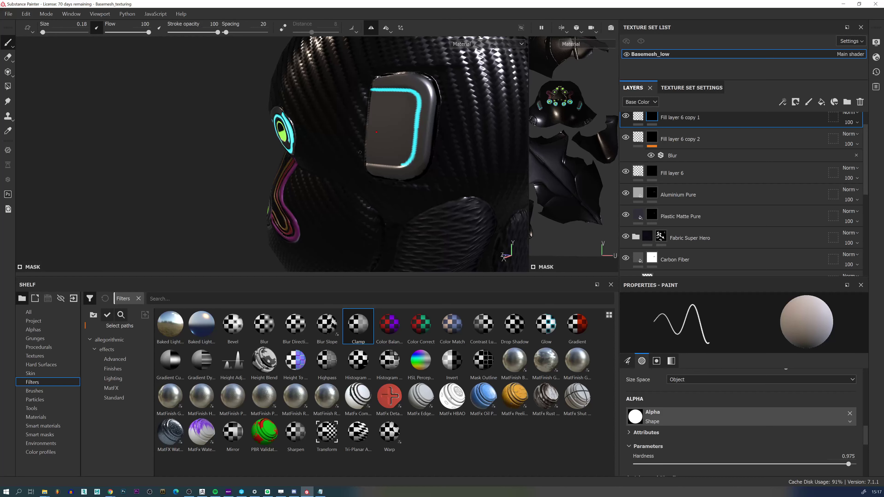
{"action": "left_click_drag", "start_coordinate": [372, 164], "coordinate": [389, 165]}
{"action": "right_click", "coordinate": [416, 150]}
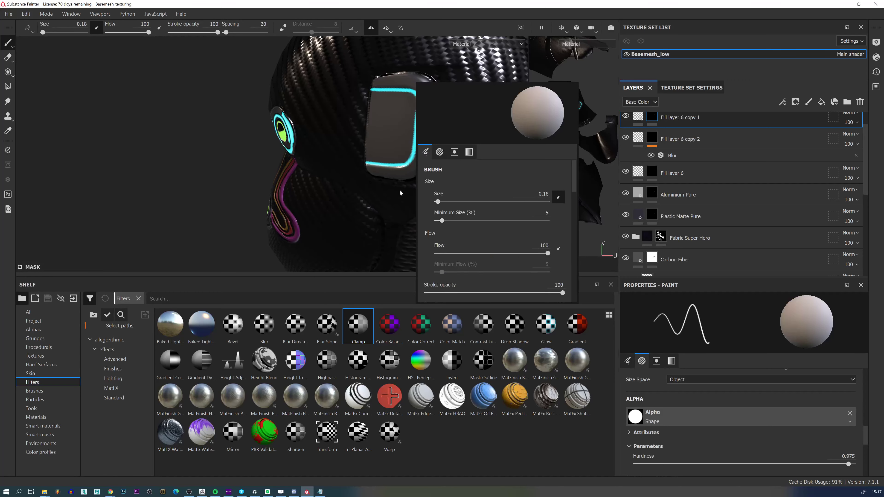
Examine the cyan-outlined side panel and the glowing lenses from several angles, both close up and from a distance.
{"action": "right_click_drag", "start_coordinate": [414, 188], "coordinate": [368, 59], "text": "alt"}
{"action": "right_click_drag", "start_coordinate": [431, 205], "coordinate": [400, 111], "text": "alt"}
{"action": "left_click_drag", "start_coordinate": [457, 209], "coordinate": [460, 263], "text": "alt"}
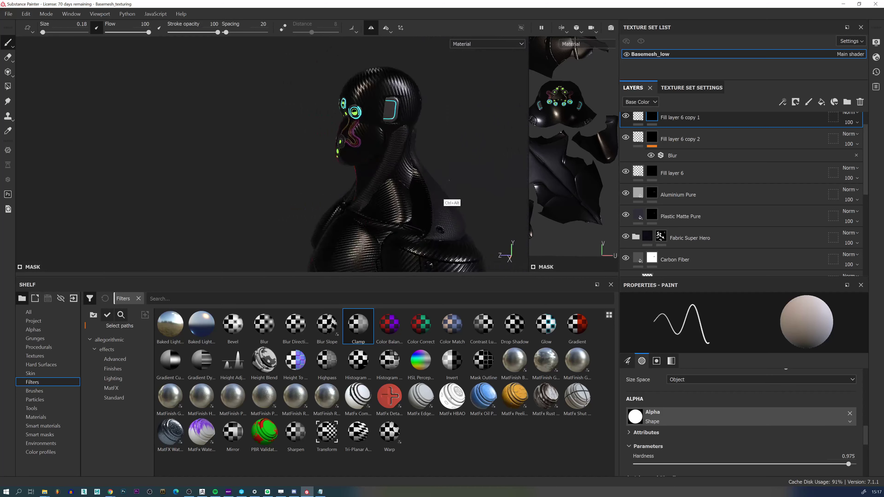
{"action": "right_click_drag", "start_coordinate": [460, 263], "coordinate": [377, 102], "text": "alt"}
{"action": "left_click_drag", "start_coordinate": [377, 102], "coordinate": [391, 148], "text": "alt"}
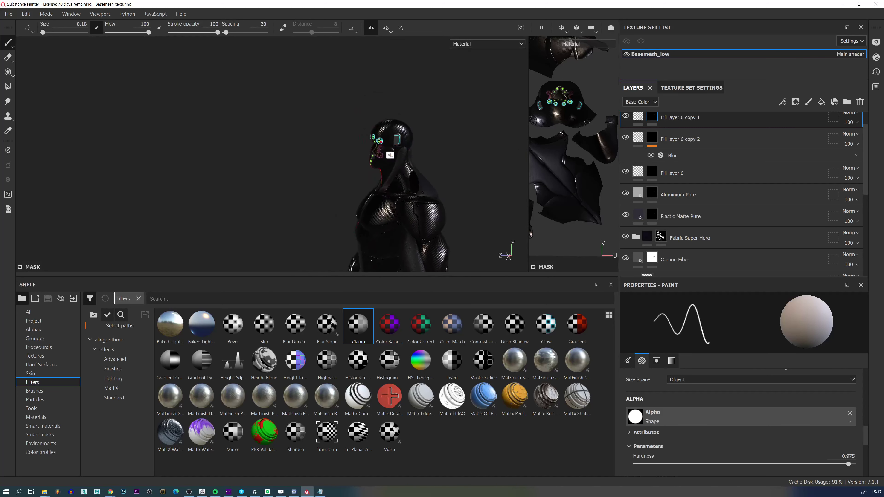
{"action": "right_click_drag", "start_coordinate": [391, 148], "coordinate": [419, 243], "text": "alt"}
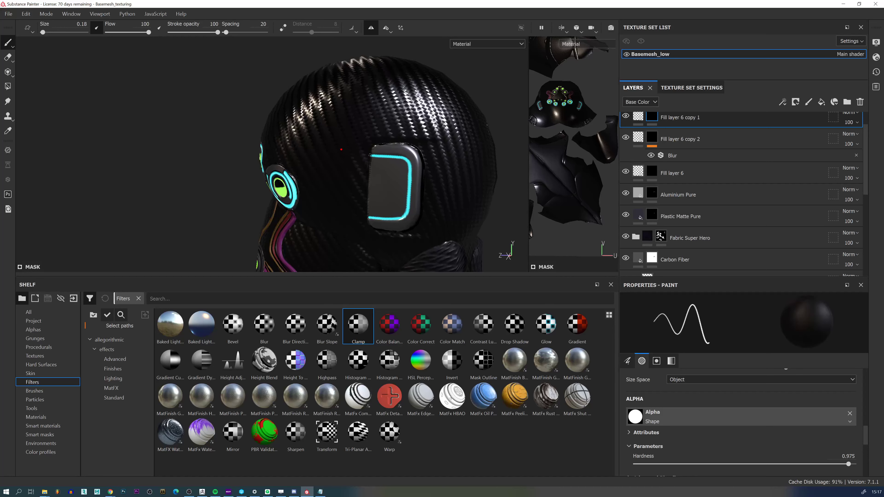
{"action": "right_click_drag", "start_coordinate": [415, 162], "coordinate": [317, 63], "text": "alt"}
{"action": "left_click_drag", "start_coordinate": [378, 188], "coordinate": [456, 209], "text": "alt"}
{"action": "left_click_drag", "start_coordinate": [456, 209], "coordinate": [439, 96], "text": "ctrl+alt"}
{"action": "right_click_drag", "start_coordinate": [439, 95], "coordinate": [420, 169], "text": "alt"}
{"action": "left_click_drag", "start_coordinate": [420, 169], "coordinate": [440, 200], "text": "ctrl+alt"}
{"action": "mouse_move", "coordinate": [440, 200]}
{"action": "left_mouse_down", "text": "alt"}
{"action": "mouse_move", "coordinate": [445, 171]}
{"action": "mouse_move", "coordinate": [442, 209]}
{"action": "left_mouse_up", "text": "alt"}
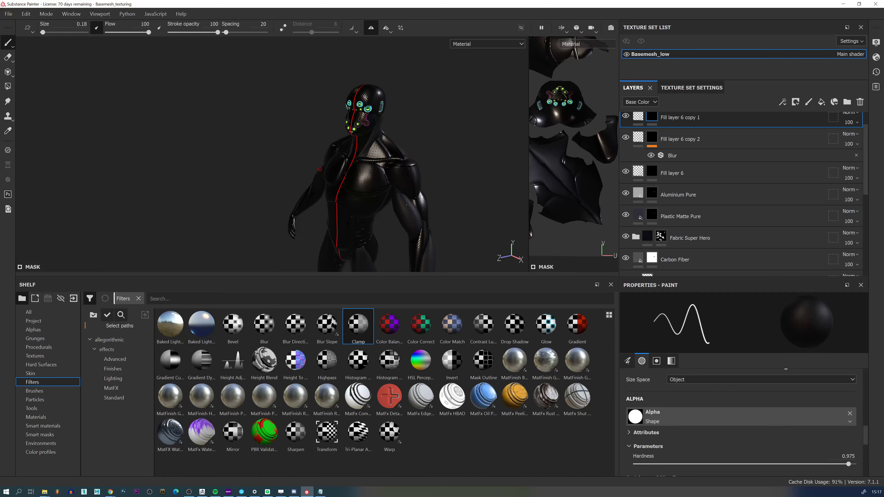
{"action": "left_click_drag", "start_coordinate": [436, 254], "coordinate": [450, 178], "text": "alt"}
{"action": "right_click_drag", "start_coordinate": [450, 178], "coordinate": [398, 101], "text": "alt"}
{"action": "left_click_drag", "start_coordinate": [397, 101], "coordinate": [390, 209], "text": "ctrl+alt"}
{"action": "left_click_drag", "start_coordinate": [390, 209], "coordinate": [338, 173], "text": "alt"}
{"action": "right_click_drag", "start_coordinate": [337, 172], "coordinate": [343, 111], "text": "alt"}
{"action": "left_click_drag", "start_coordinate": [383, 157], "coordinate": [410, 169], "text": "ctrl+alt"}
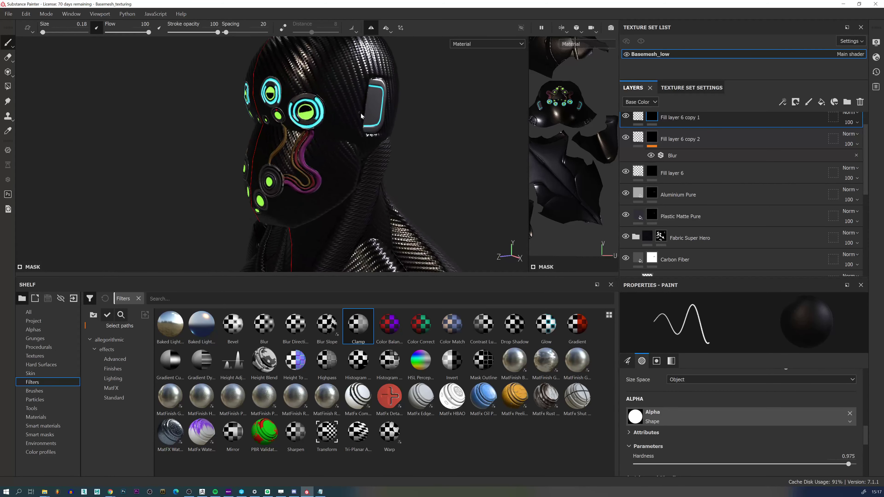
{"action": "left_click_drag", "start_coordinate": [421, 119], "coordinate": [381, 120], "text": "alt"}
{"action": "right_click_drag", "start_coordinate": [382, 202], "coordinate": [376, 108], "text": "alt"}
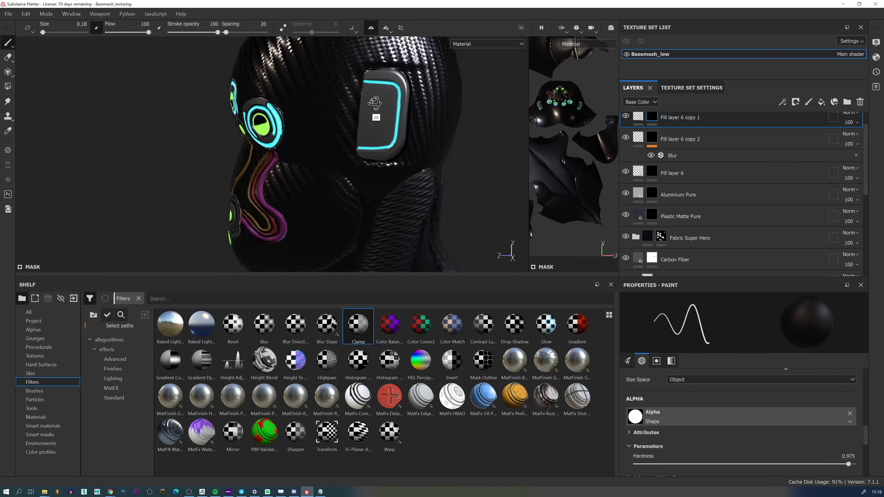
{"action": "left_click_drag", "start_coordinate": [404, 94], "coordinate": [386, 84], "text": "alt"}
{"action": "left_click_drag", "start_coordinate": [373, 161], "coordinate": [437, 190], "text": "alt"}
{"action": "right_click_drag", "start_coordinate": [437, 190], "coordinate": [449, 224], "text": "alt"}
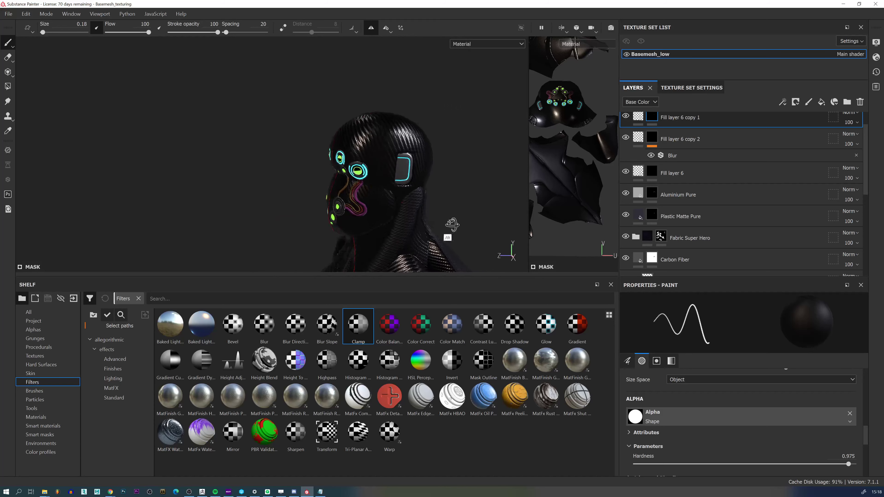
Examine the carbon fiber weave on the shoulders and body with the lighting rotated.
{"action": "mouse_move", "coordinate": [448, 225]}
{"action": "left_mouse_down", "text": "ctrl+alt"}
{"action": "mouse_move", "coordinate": [434, 170]}
{"action": "mouse_move", "coordinate": [444, 219]}
{"action": "left_mouse_up", "text": "ctrl+alt"}
{"action": "left_click_drag", "start_coordinate": [444, 220], "coordinate": [439, 213], "text": "ctrl+alt"}
{"action": "right_click_drag", "start_coordinate": [439, 213], "coordinate": [374, 148], "text": "alt"}
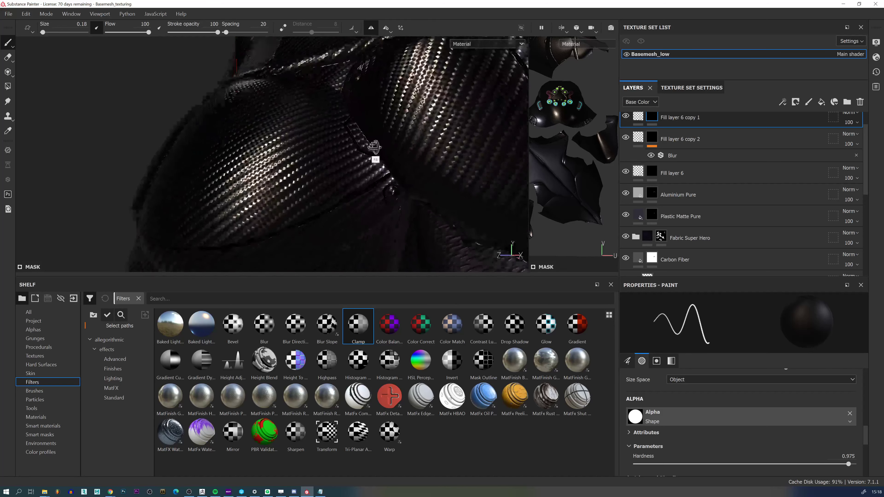
{"action": "left_click_drag", "start_coordinate": [375, 148], "coordinate": [393, 173], "text": "alt"}
{"action": "right_click_drag", "start_coordinate": [392, 173], "coordinate": [351, 64], "text": "alt"}
{"action": "left_click_drag", "start_coordinate": [351, 64], "coordinate": [390, 110], "text": "alt"}
{"action": "right_click_drag", "start_coordinate": [390, 110], "coordinate": [385, 101], "text": "alt"}
{"action": "left_click_drag", "start_coordinate": [384, 101], "coordinate": [377, 177], "text": "alt"}
{"action": "right_click_drag", "start_coordinate": [377, 177], "coordinate": [397, 187], "text": "shift"}
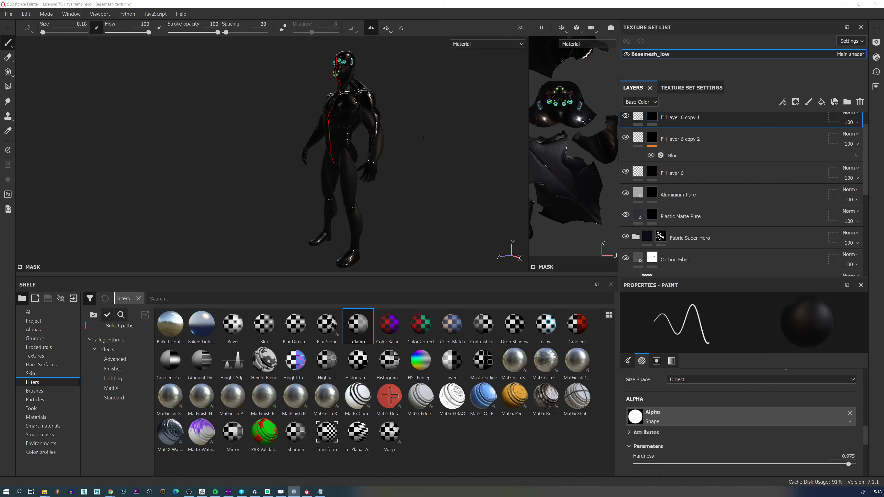
Paint the Aluminium Pure layer's mask onto one side of the lettered plate on the back of the head with brush size 2.41.
{"action": "right_click_drag", "start_coordinate": [356, 101], "coordinate": [383, 82], "text": "alt"}
{"action": "middle_click_drag", "start_coordinate": [348, 82], "coordinate": [343, 177], "text": "alt"}
{"action": "right_click_drag", "start_coordinate": [343, 178], "coordinate": [369, 139], "text": "alt"}
{"action": "left_click_drag", "start_coordinate": [369, 140], "coordinate": [327, 178], "text": "alt"}
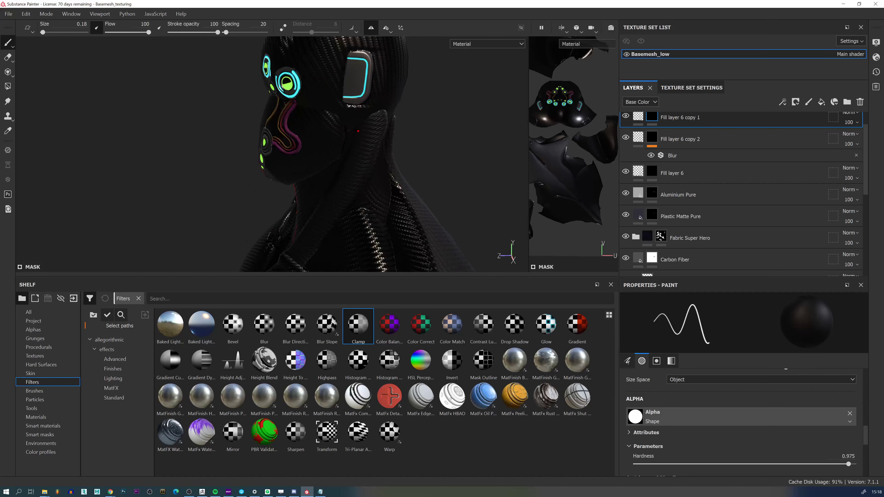
{"action": "left_click_drag", "start_coordinate": [358, 131], "coordinate": [400, 138], "text": "alt"}
{"action": "middle_click_drag", "start_coordinate": [391, 122], "coordinate": [355, 184], "text": "alt"}
{"action": "left_click_drag", "start_coordinate": [355, 184], "coordinate": [453, 183], "text": "alt"}
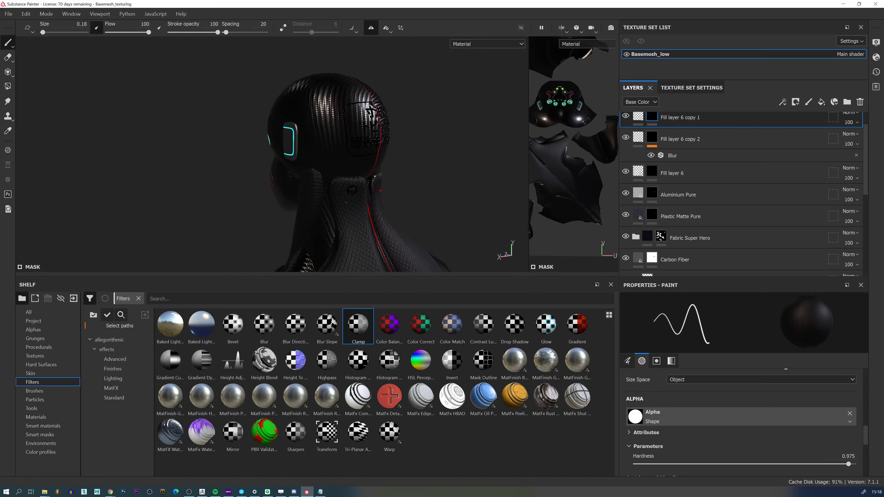
{"action": "scroll", "coordinate": [681, 141], "scroll_direction": "up", "scroll_amount": 1}
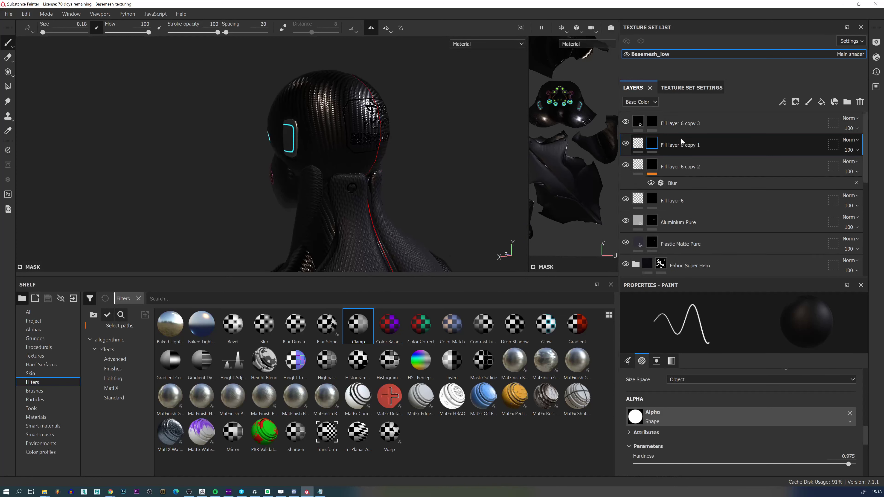
{"action": "left_click", "coordinate": [678, 222]}
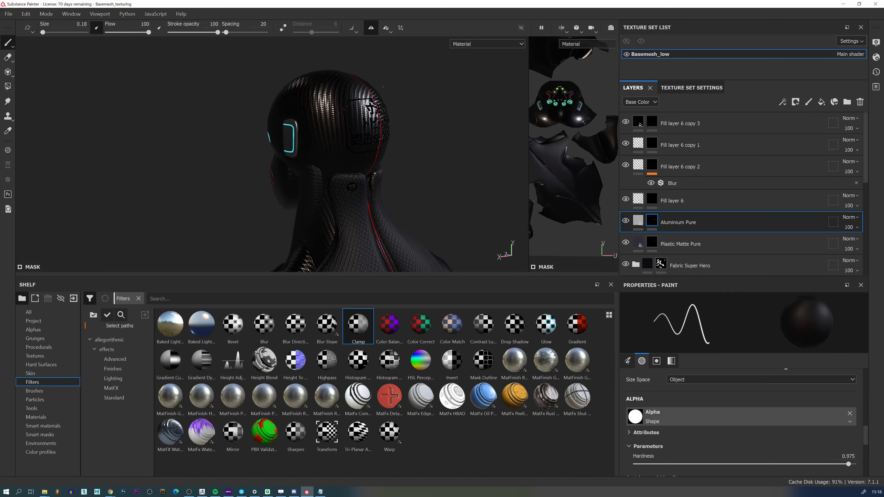
{"action": "mouse_move", "coordinate": [362, 117]}
{"action": "right_mouse_down", "text": "alt"}
{"action": "mouse_move", "coordinate": [369, 160]}
{"action": "mouse_move", "coordinate": [361, 122]}
{"action": "right_mouse_up", "text": "alt"}
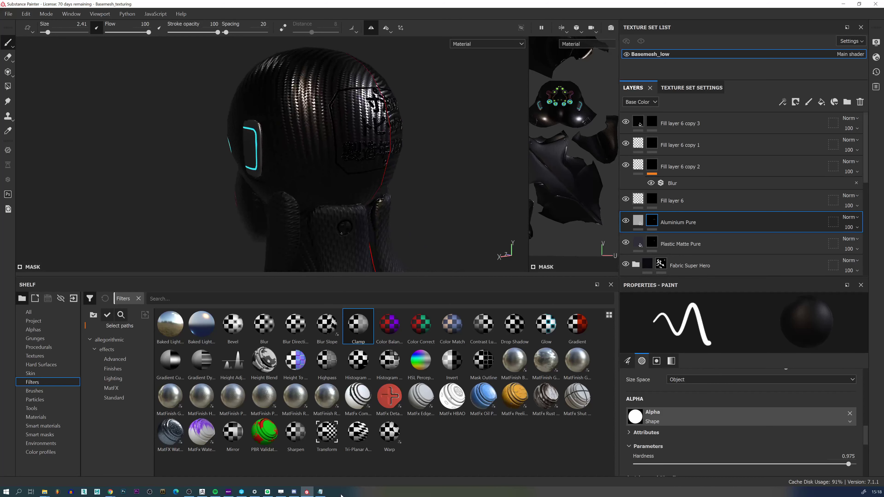
{"action": "mouse_move", "coordinate": [362, 115]}
{"action": "left_mouse_down"}
{"action": "mouse_move", "coordinate": [348, 139]}
{"action": "mouse_move", "coordinate": [344, 112]}
{"action": "mouse_move", "coordinate": [339, 155]}
{"action": "mouse_move", "coordinate": [339, 102]}
{"action": "mouse_move", "coordinate": [347, 110]}
{"action": "left_mouse_up"}
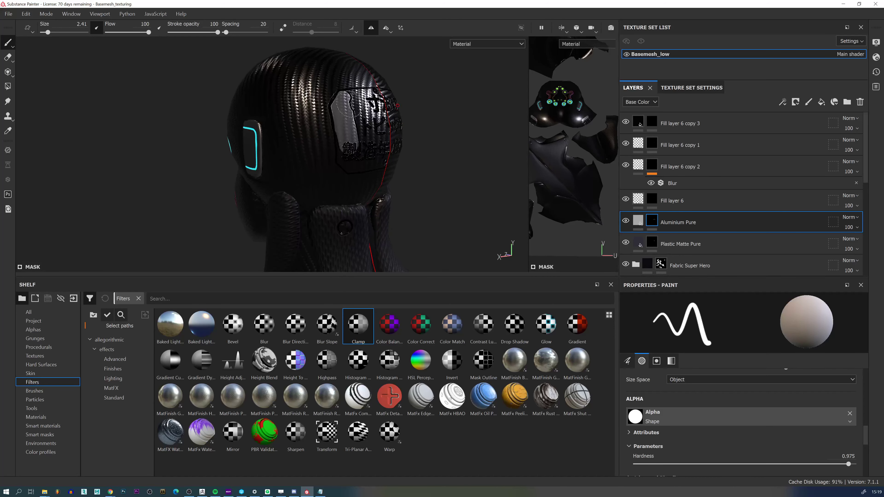
Clean up the outer edge of the aluminium area on the back plate with brush size 1.03.
{"action": "key", "text": "x"}
{"action": "right_click_drag", "start_coordinate": [331, 101], "coordinate": [322, 108], "text": "ctrl"}
{"action": "key", "text": "x"}
{"action": "mouse_move", "coordinate": [336, 87]}
{"action": "left_mouse_down"}
{"action": "mouse_move", "coordinate": [322, 109]}
{"action": "mouse_move", "coordinate": [338, 87]}
{"action": "left_mouse_up"}
{"action": "key", "text": "x"}
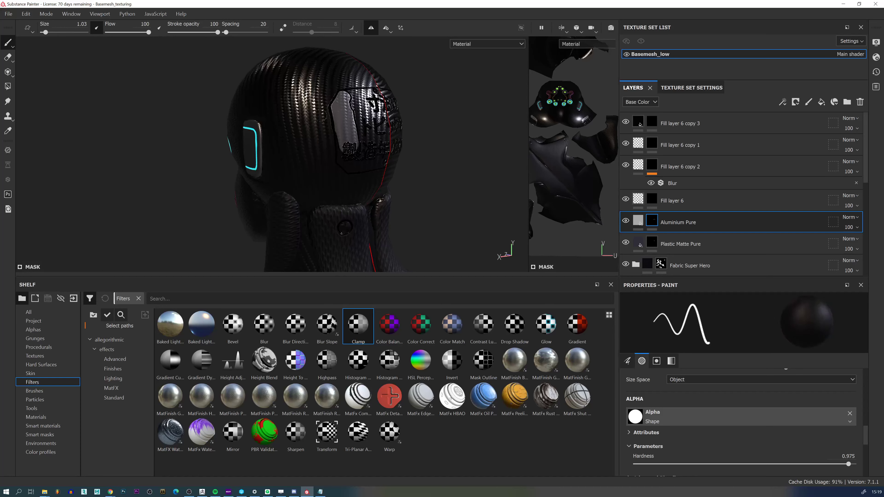
{"action": "key", "text": "x"}
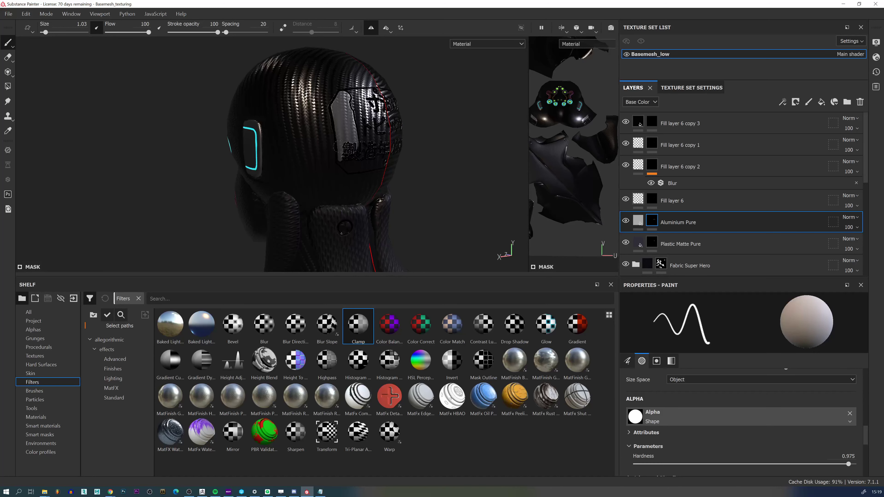
Fill the rest of the lettered back plate with Aluminium Pure, painting along its lower edge and across the middle and upper areas.
{"action": "left_click_drag", "start_coordinate": [340, 162], "coordinate": [350, 176], "text": "alt"}
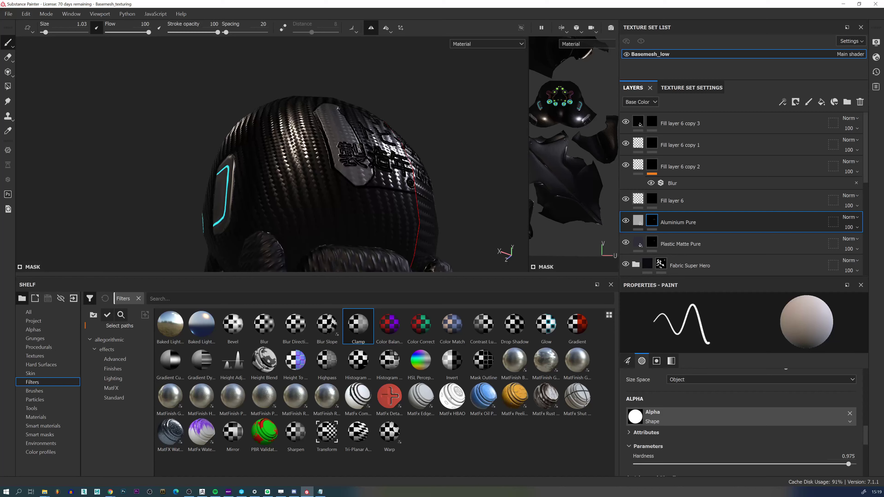
{"action": "left_click_drag", "start_coordinate": [384, 160], "coordinate": [438, 120], "text": "alt"}
{"action": "left_click_drag", "start_coordinate": [458, 207], "coordinate": [474, 207], "text": "alt"}
{"action": "middle_click_drag", "start_coordinate": [474, 206], "coordinate": [423, 159], "text": "alt"}
{"action": "left_click_drag", "start_coordinate": [240, 193], "coordinate": [321, 188]}
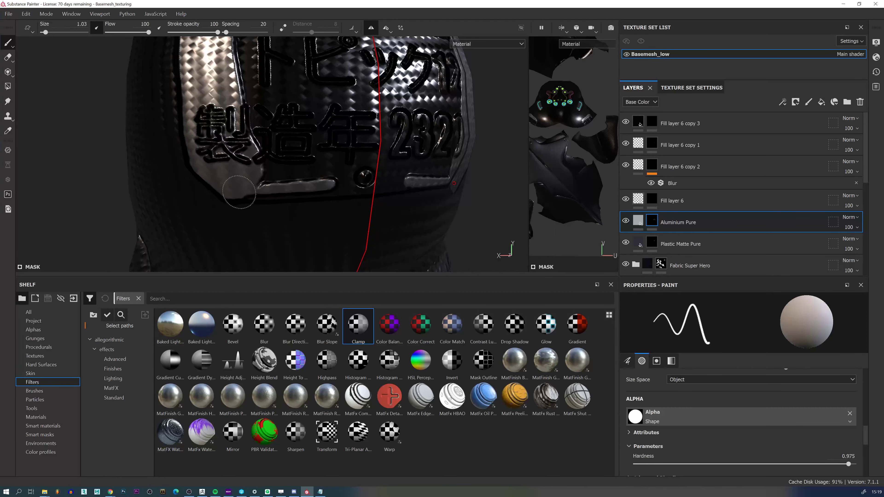
{"action": "left_click_drag", "start_coordinate": [242, 192], "coordinate": [412, 184]}
{"action": "mouse_move", "coordinate": [309, 187]}
{"action": "left_mouse_down"}
{"action": "mouse_move", "coordinate": [362, 152]}
{"action": "mouse_move", "coordinate": [252, 119]}
{"action": "mouse_move", "coordinate": [256, 81]}
{"action": "mouse_move", "coordinate": [371, 68]}
{"action": "mouse_move", "coordinate": [354, 150]}
{"action": "mouse_move", "coordinate": [278, 112]}
{"action": "mouse_move", "coordinate": [348, 99]}
{"action": "mouse_move", "coordinate": [314, 92]}
{"action": "mouse_move", "coordinate": [238, 100]}
{"action": "mouse_move", "coordinate": [343, 68]}
{"action": "mouse_move", "coordinate": [368, 146]}
{"action": "mouse_move", "coordinate": [244, 143]}
{"action": "mouse_move", "coordinate": [246, 129]}
{"action": "mouse_move", "coordinate": [249, 119]}
{"action": "mouse_move", "coordinate": [340, 110]}
{"action": "mouse_move", "coordinate": [322, 160]}
{"action": "left_mouse_up"}
{"action": "mouse_move", "coordinate": [344, 97]}
{"action": "left_mouse_down"}
{"action": "mouse_move", "coordinate": [261, 99]}
{"action": "mouse_move", "coordinate": [266, 111]}
{"action": "mouse_move", "coordinate": [235, 117]}
{"action": "mouse_move", "coordinate": [218, 115]}
{"action": "mouse_move", "coordinate": [296, 103]}
{"action": "mouse_move", "coordinate": [211, 105]}
{"action": "left_mouse_up"}
{"action": "key", "text": "ctrl+z"}
{"action": "mouse_move", "coordinate": [360, 91]}
{"action": "left_mouse_down"}
{"action": "mouse_move", "coordinate": [240, 117]}
{"action": "mouse_move", "coordinate": [258, 109]}
{"action": "mouse_move", "coordinate": [206, 113]}
{"action": "mouse_move", "coordinate": [360, 92]}
{"action": "left_mouse_up"}
Turn off symmetry and finish the Aluminium Pure mask along the back plate's uneven side and lower corner.
{"action": "right_click_drag", "start_coordinate": [358, 220], "coordinate": [321, 66], "text": "alt"}
{"action": "left_click_drag", "start_coordinate": [323, 104], "coordinate": [376, 258], "text": "alt"}
{"action": "right_click_drag", "start_coordinate": [375, 257], "coordinate": [406, 210], "text": "alt"}
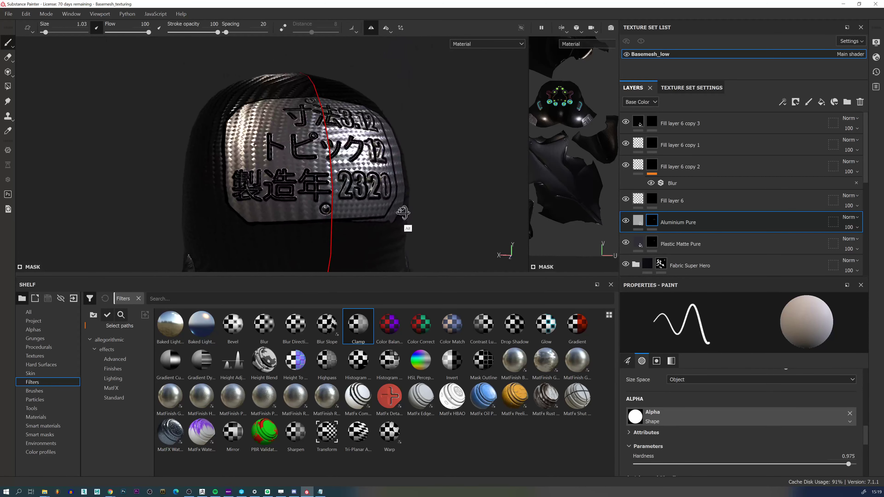
{"action": "left_click_drag", "start_coordinate": [407, 211], "coordinate": [408, 221], "text": "alt"}
{"action": "left_click", "coordinate": [371, 28]}
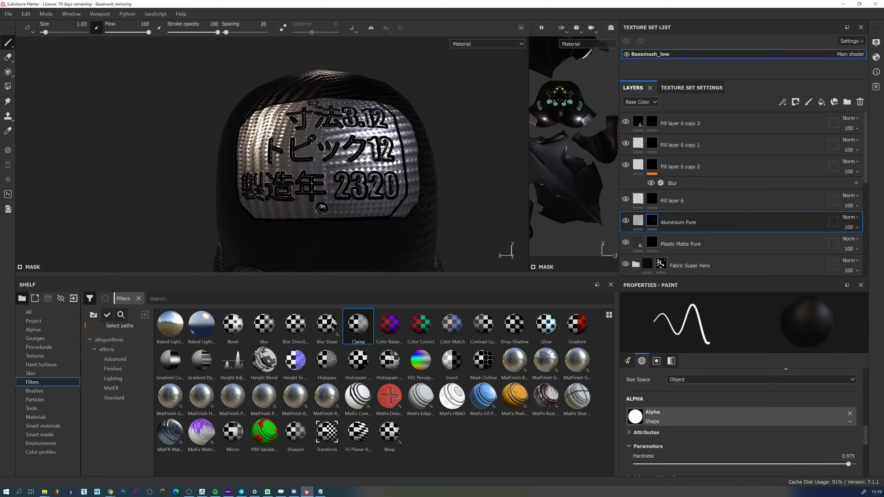
{"action": "mouse_move", "coordinate": [403, 217]}
{"action": "left_mouse_down"}
{"action": "mouse_move", "coordinate": [413, 195]}
{"action": "mouse_move", "coordinate": [376, 219]}
{"action": "left_mouse_up"}
{"action": "mouse_move", "coordinate": [428, 132]}
{"action": "left_mouse_down"}
{"action": "mouse_move", "coordinate": [425, 205]}
{"action": "mouse_move", "coordinate": [417, 194]}
{"action": "left_mouse_up"}
{"action": "mouse_move", "coordinate": [414, 115]}
{"action": "left_mouse_down"}
{"action": "mouse_move", "coordinate": [414, 199]}
{"action": "mouse_move", "coordinate": [408, 192]}
{"action": "left_mouse_up"}
Select the Carbon Fiber layer's mask and paint the weave out along the upper edge of the lettered back plate.
{"action": "left_click_drag", "start_coordinate": [404, 89], "coordinate": [389, 109], "text": "alt"}
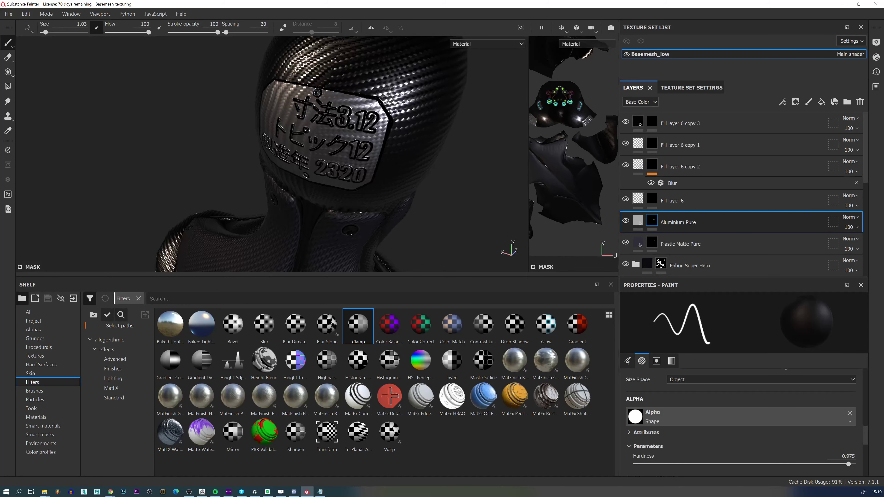
{"action": "left_click_drag", "start_coordinate": [384, 94], "coordinate": [437, 174], "text": "alt"}
{"action": "right_click_drag", "start_coordinate": [437, 174], "coordinate": [369, 90], "text": "alt"}
{"action": "left_click_drag", "start_coordinate": [369, 90], "coordinate": [381, 230], "text": "alt"}
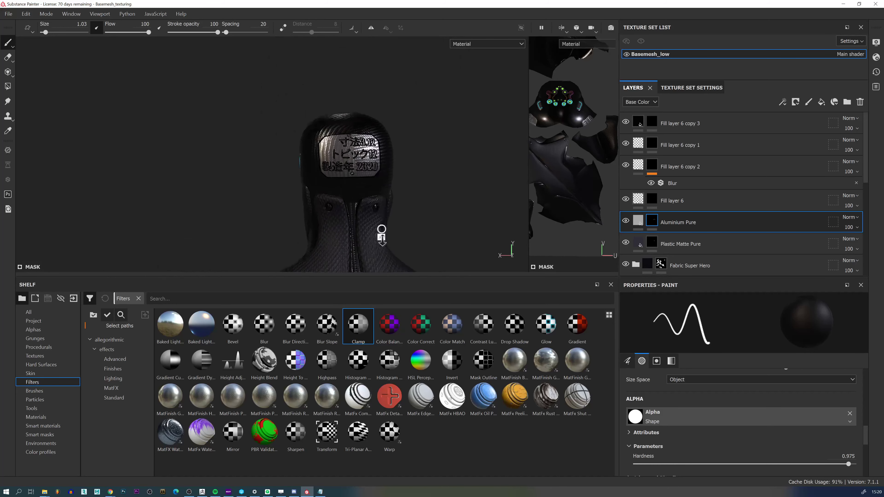
{"action": "right_click_drag", "start_coordinate": [382, 229], "coordinate": [381, 237], "text": "alt"}
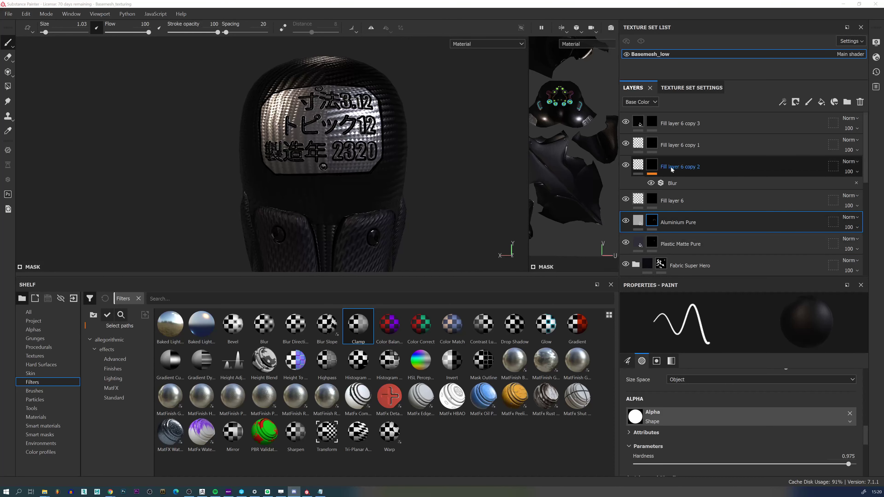
{"action": "scroll", "coordinate": [688, 221], "scroll_direction": "down", "scroll_amount": 1}
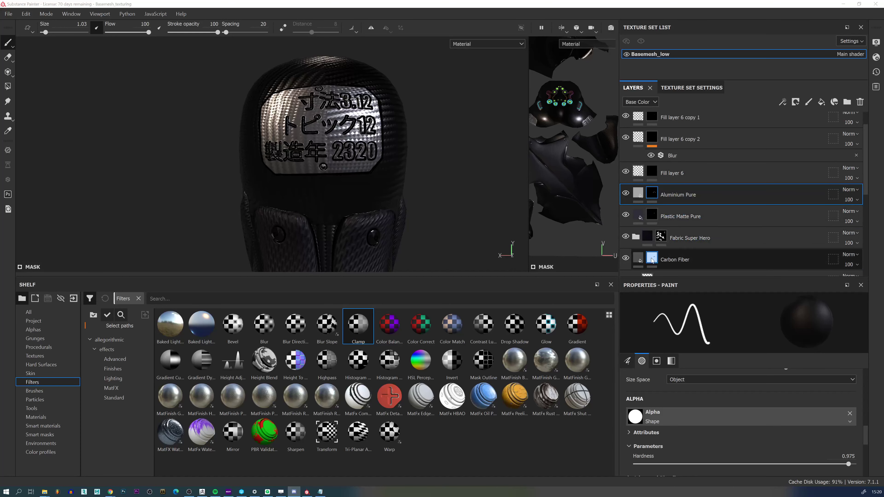
{"action": "left_click", "coordinate": [662, 260]}
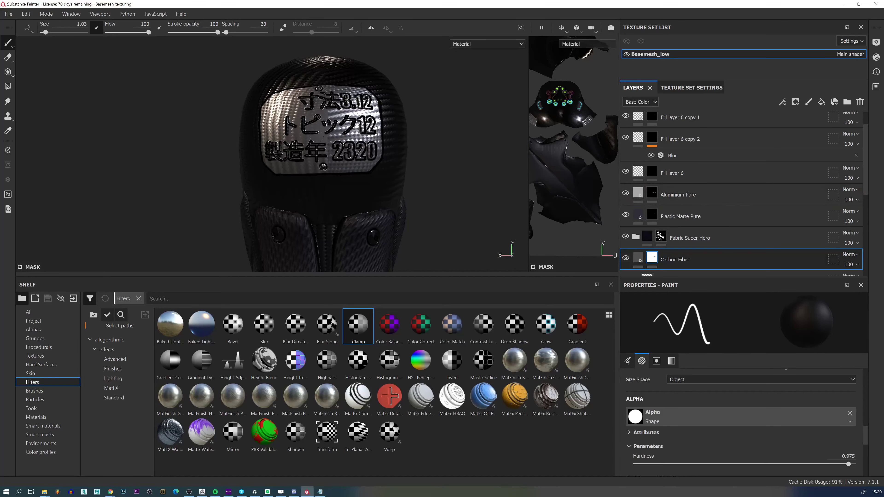
{"action": "mouse_move", "coordinate": [316, 124]}
{"action": "left_mouse_down"}
{"action": "mouse_move", "coordinate": [274, 125]}
{"action": "mouse_move", "coordinate": [293, 127]}
{"action": "left_mouse_up"}
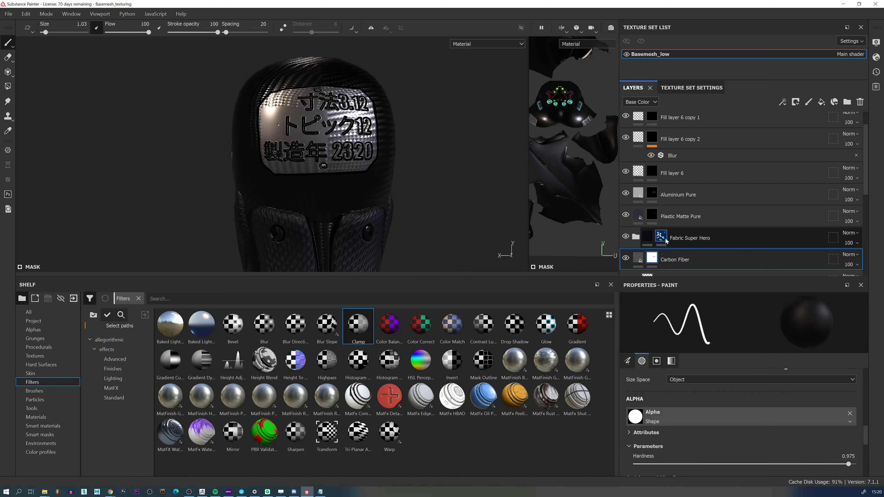
{"action": "left_click", "coordinate": [664, 195]}
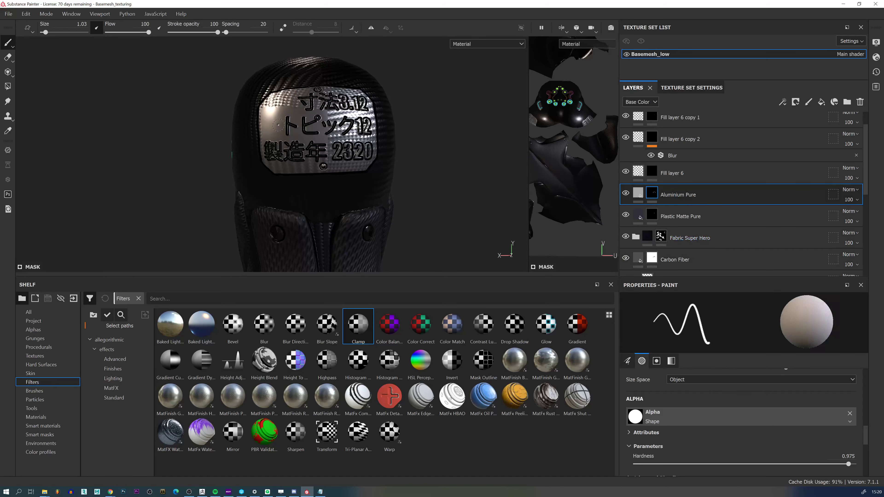
{"action": "left_click", "coordinate": [675, 260]}
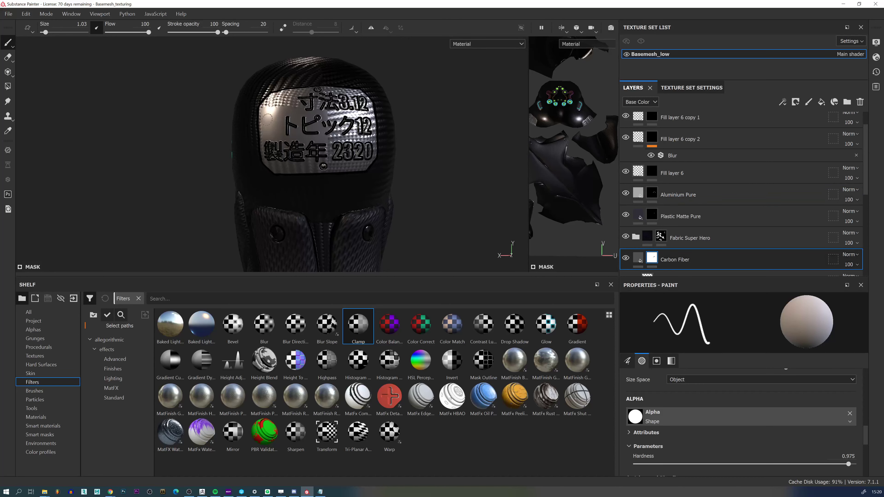
{"action": "left_click_drag", "start_coordinate": [270, 119], "coordinate": [275, 133], "text": "alt"}
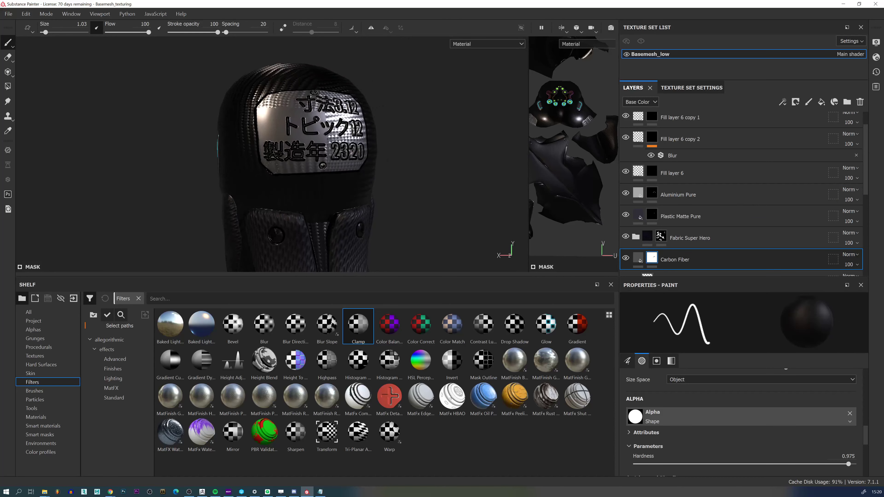
{"action": "mouse_move", "coordinate": [259, 108]}
{"action": "left_mouse_down", "text": "alt"}
{"action": "mouse_move", "coordinate": [270, 138]}
{"action": "mouse_move", "coordinate": [264, 96]}
{"action": "mouse_move", "coordinate": [296, 111]}
{"action": "mouse_move", "coordinate": [337, 98]}
{"action": "mouse_move", "coordinate": [286, 92]}
{"action": "left_mouse_up", "text": "alt"}
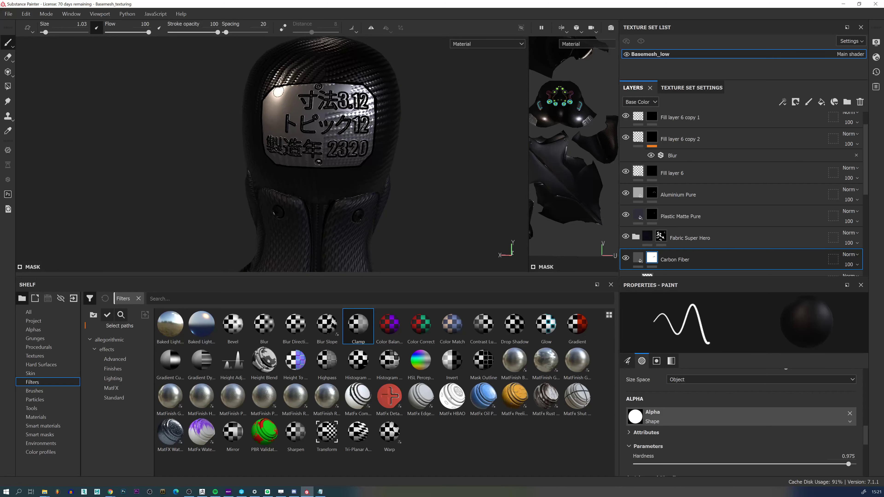
{"action": "mouse_move", "coordinate": [276, 91]}
{"action": "left_mouse_down"}
{"action": "mouse_move", "coordinate": [354, 87]}
{"action": "mouse_move", "coordinate": [374, 100]}
{"action": "left_mouse_up"}
Paint Carbon Fiber out of the plate's middle, side and lower edge so the whole lettered plate is smooth aluminium.
{"action": "left_click_drag", "start_coordinate": [374, 146], "coordinate": [344, 133], "text": "alt"}
{"action": "mouse_move", "coordinate": [372, 100]}
{"action": "left_mouse_down"}
{"action": "mouse_move", "coordinate": [373, 161]}
{"action": "mouse_move", "coordinate": [347, 177]}
{"action": "left_mouse_up"}
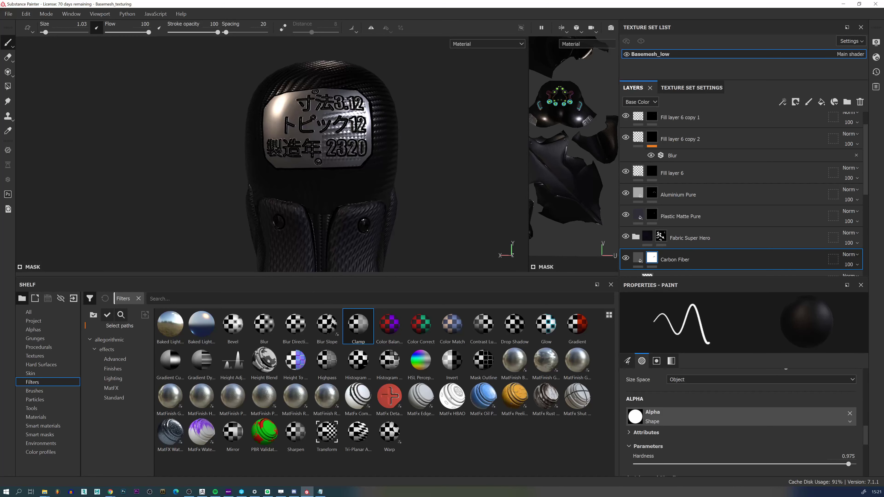
{"action": "mouse_move", "coordinate": [322, 131]}
{"action": "left_mouse_down"}
{"action": "mouse_move", "coordinate": [364, 86]}
{"action": "mouse_move", "coordinate": [371, 104]}
{"action": "left_mouse_up"}
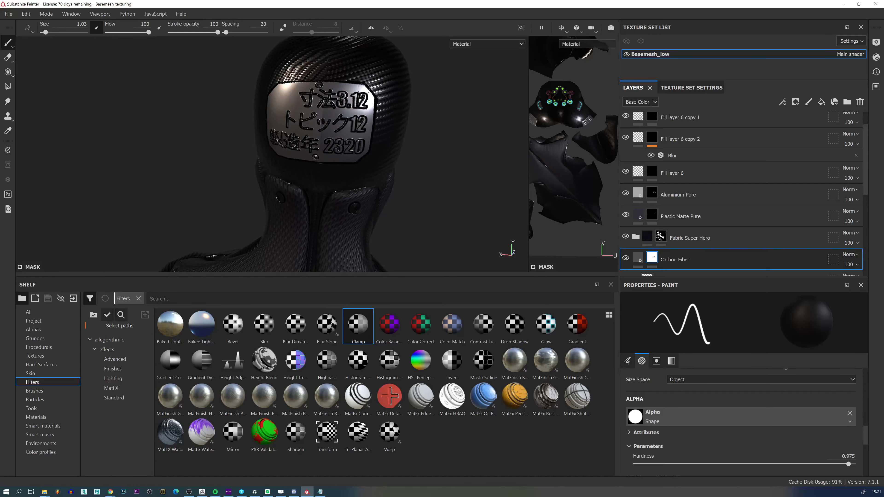
{"action": "left_click_drag", "start_coordinate": [352, 159], "coordinate": [310, 103], "text": "alt"}
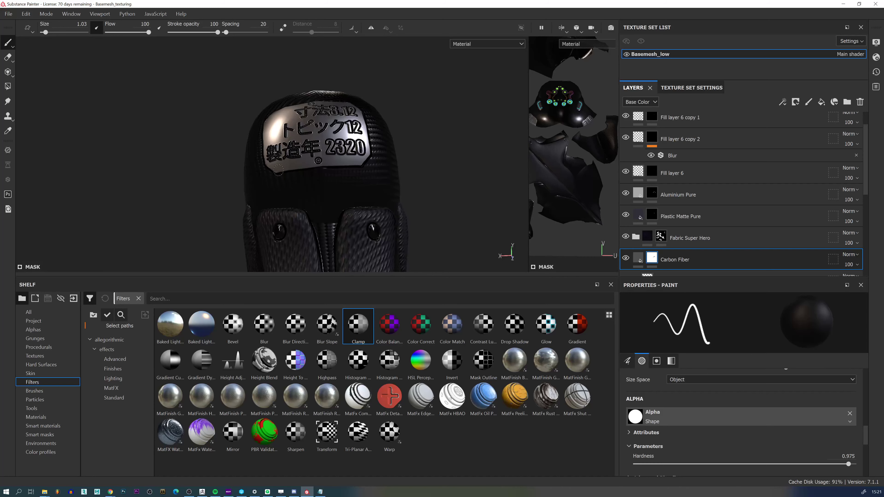
{"action": "left_click_drag", "start_coordinate": [276, 166], "coordinate": [273, 158], "text": "alt"}
{"action": "left_click_drag", "start_coordinate": [260, 108], "coordinate": [262, 94], "text": "alt"}
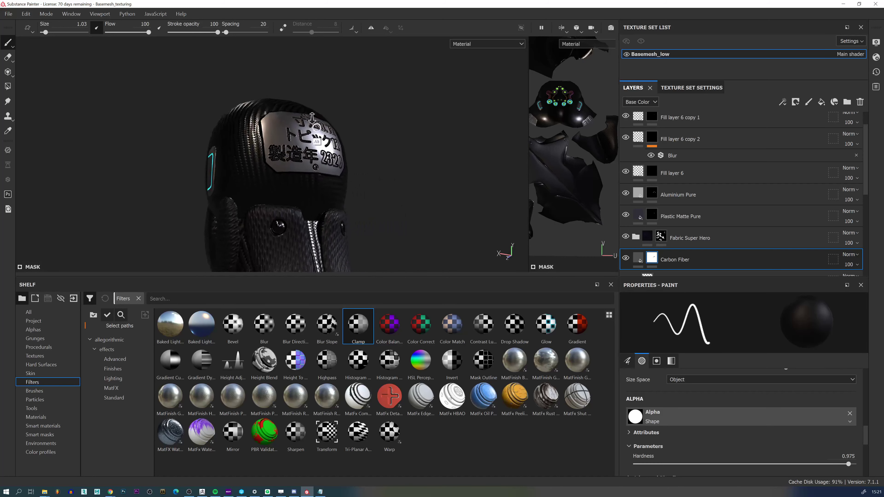
Paint the studs on the back of the neck collar with Aluminium Pure, using brush size 1.33 and hardness 1.
{"action": "right_click_drag", "start_coordinate": [327, 90], "coordinate": [336, 119], "text": "alt"}
{"action": "left_click_drag", "start_coordinate": [336, 119], "coordinate": [320, 169], "text": "alt"}
{"action": "right_click_drag", "start_coordinate": [321, 170], "coordinate": [346, 181], "text": "alt"}
{"action": "left_click_drag", "start_coordinate": [335, 93], "coordinate": [343, 115], "text": "alt"}
{"action": "left_click_drag", "start_coordinate": [415, 237], "coordinate": [362, 257], "text": "ctrl+alt"}
{"action": "right_click_drag", "start_coordinate": [362, 258], "coordinate": [349, 226], "text": "alt"}
{"action": "left_click_drag", "start_coordinate": [378, 129], "coordinate": [369, 167], "text": "ctrl+alt"}
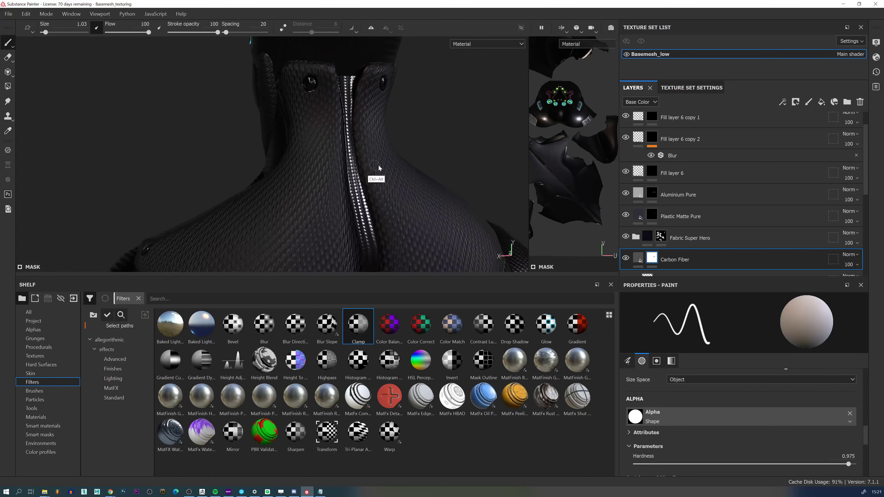
{"action": "left_click", "coordinate": [679, 195]}
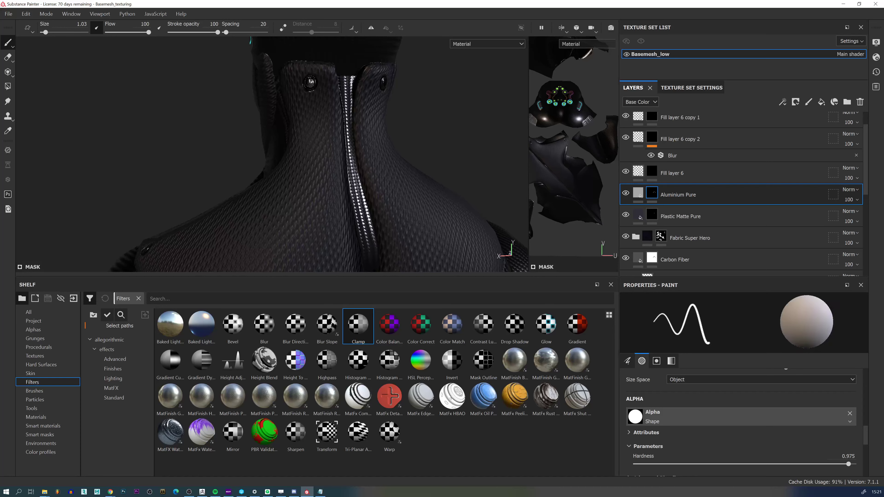
{"action": "right_click_drag", "start_coordinate": [309, 82], "coordinate": [315, 83], "text": "ctrl"}
{"action": "left_click_drag", "start_coordinate": [309, 82], "coordinate": [307, 84]}
{"action": "left_click_drag", "start_coordinate": [389, 98], "coordinate": [324, 83], "text": "alt"}
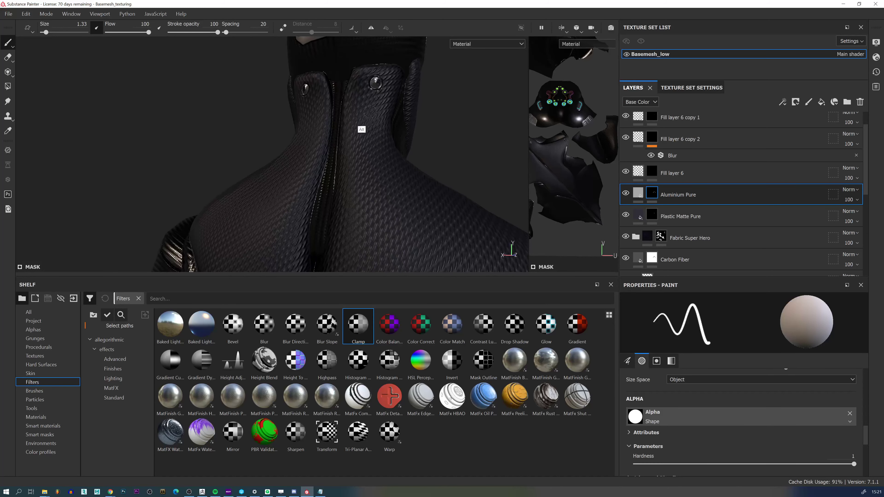
Turn on symmetry and paint the stud on the back of the shoulder with Aluminium Pure.
{"action": "mouse_move", "coordinate": [361, 130]}
{"action": "left_mouse_down", "text": "alt"}
{"action": "mouse_move", "coordinate": [358, 171]}
{"action": "mouse_move", "coordinate": [335, 153]}
{"action": "mouse_move", "coordinate": [262, 143]}
{"action": "left_mouse_up", "text": "alt"}
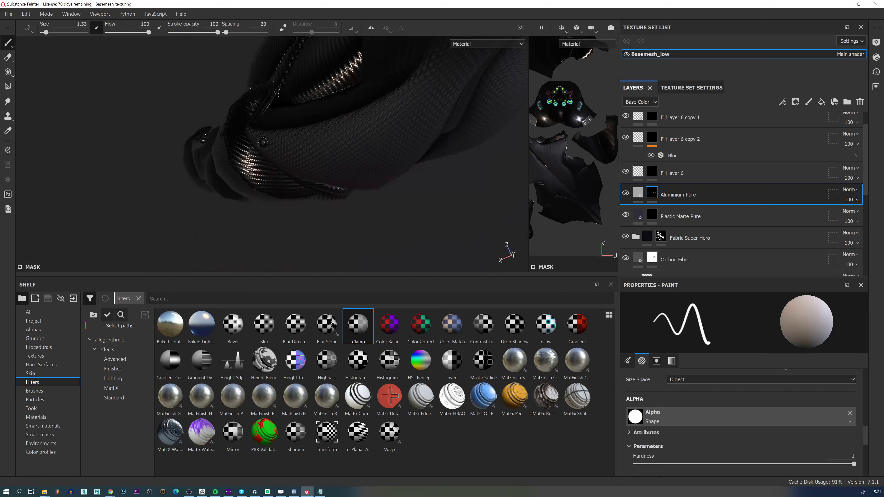
{"action": "left_click_drag", "start_coordinate": [391, 155], "coordinate": [348, 104], "text": "alt"}
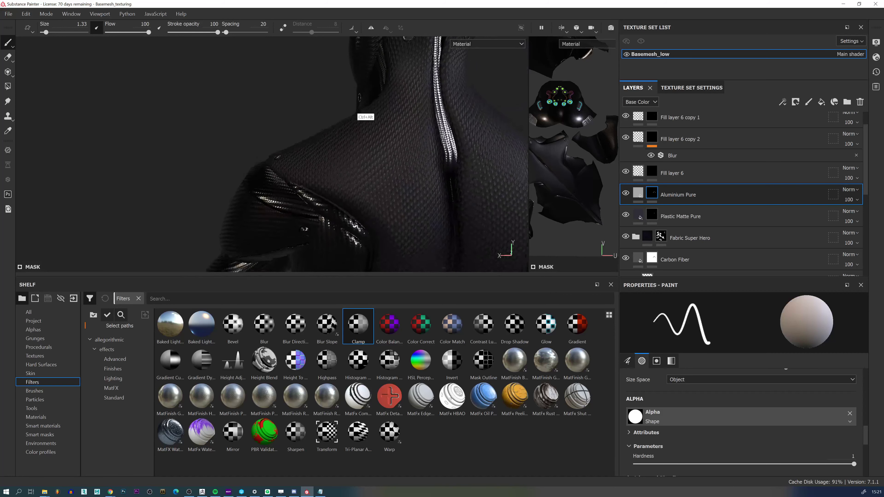
{"action": "left_click_drag", "start_coordinate": [429, 208], "coordinate": [303, 127], "text": "ctrl+alt"}
{"action": "left_click_drag", "start_coordinate": [396, 208], "coordinate": [336, 223], "text": "alt"}
{"action": "mouse_move", "coordinate": [466, 196]}
{"action": "left_mouse_down", "text": "ctrl+alt"}
{"action": "mouse_move", "coordinate": [435, 169]}
{"action": "mouse_move", "coordinate": [374, 166]}
{"action": "mouse_move", "coordinate": [450, 138]}
{"action": "mouse_move", "coordinate": [384, 224]}
{"action": "mouse_move", "coordinate": [379, 173]}
{"action": "mouse_move", "coordinate": [301, 212]}
{"action": "mouse_move", "coordinate": [306, 150]}
{"action": "left_mouse_up", "text": "ctrl+alt"}
{"action": "left_click", "coordinate": [371, 28]}
{"action": "left_click_drag", "start_coordinate": [303, 148], "coordinate": [306, 147]}
Paint Aluminium Pure onto the stud behind the upper arm, then paint Carbon Fiber out of it.
{"action": "right_click_drag", "start_coordinate": [324, 138], "coordinate": [311, 45], "text": "alt"}
{"action": "left_click_drag", "start_coordinate": [311, 45], "coordinate": [331, 152], "text": "alt"}
{"action": "right_click_drag", "start_coordinate": [331, 152], "coordinate": [338, 182], "text": "alt"}
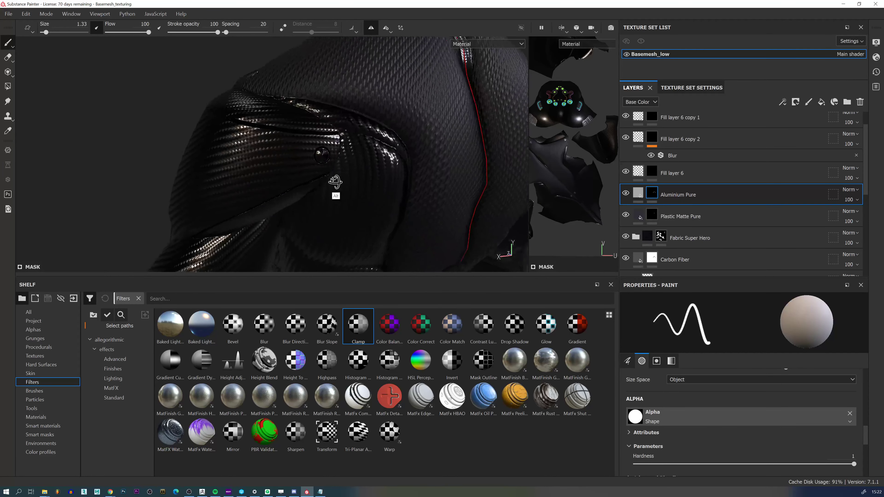
{"action": "left_click_drag", "start_coordinate": [338, 182], "coordinate": [333, 184], "text": "alt"}
{"action": "right_click_drag", "start_coordinate": [330, 195], "coordinate": [334, 174], "text": "alt"}
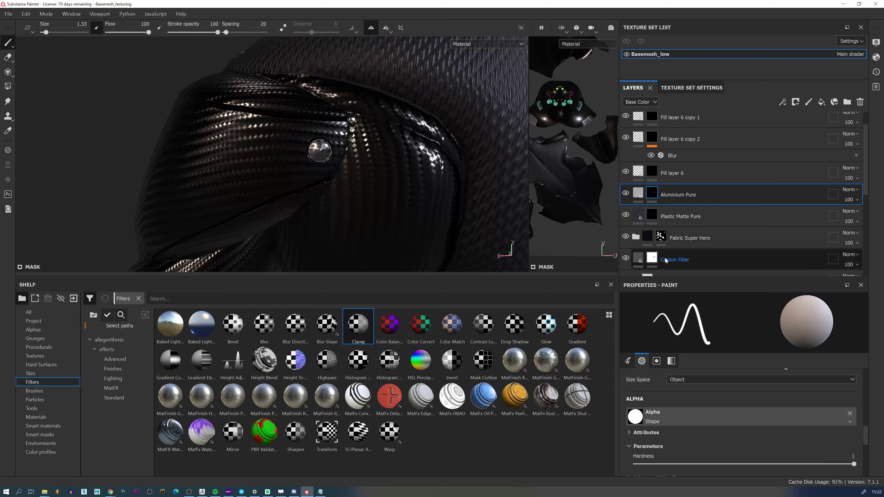
{"action": "left_click", "coordinate": [675, 259]}
{"action": "left_click_drag", "start_coordinate": [326, 148], "coordinate": [319, 149]}
Make the stud at the lower tip of the outer shoulder plate smooth metal by removing Carbon Fiber and adding Aluminium Pure.
{"action": "right_click_drag", "start_coordinate": [333, 154], "coordinate": [326, 200], "text": "alt"}
{"action": "mouse_move", "coordinate": [326, 200]}
{"action": "left_mouse_down", "text": "alt"}
{"action": "mouse_move", "coordinate": [371, 158]}
{"action": "mouse_move", "coordinate": [358, 193]}
{"action": "mouse_move", "coordinate": [333, 176]}
{"action": "mouse_move", "coordinate": [361, 168]}
{"action": "mouse_move", "coordinate": [317, 139]}
{"action": "left_mouse_up", "text": "alt"}
{"action": "right_click_drag", "start_coordinate": [316, 139], "coordinate": [358, 224], "text": "alt"}
{"action": "mouse_move", "coordinate": [357, 224]}
{"action": "left_mouse_down", "text": "alt"}
{"action": "mouse_move", "coordinate": [349, 176]}
{"action": "mouse_move", "coordinate": [332, 173]}
{"action": "left_mouse_up", "text": "alt"}
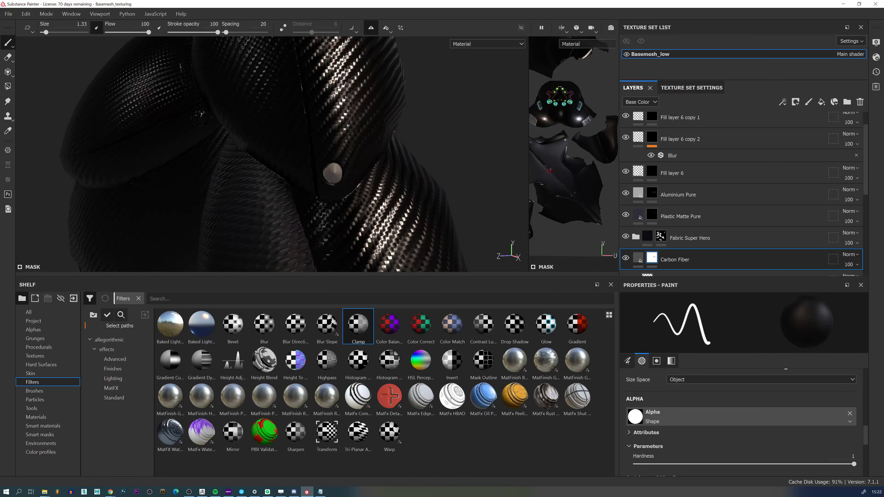
{"action": "left_click", "coordinate": [696, 195]}
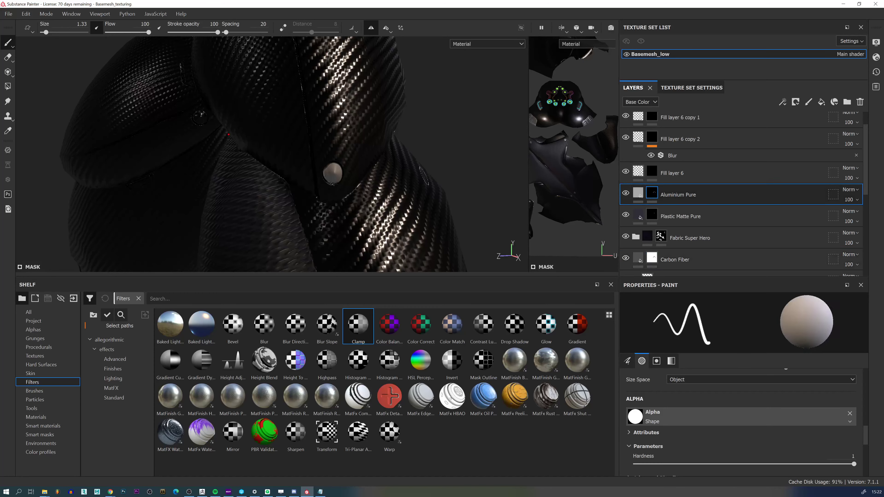
{"action": "left_click", "coordinate": [335, 173]}
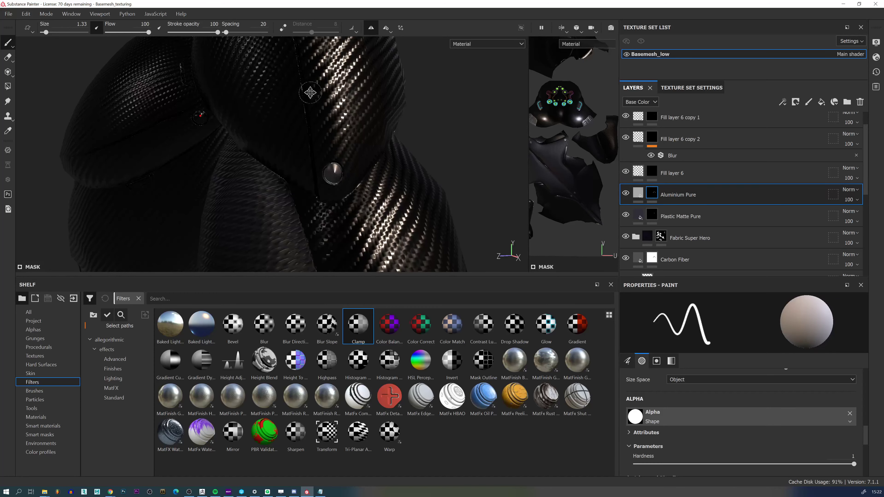
Paint Carbon Fiber out of the front shoulder stud beside the chest and cover it with Aluminium Pure.
{"action": "middle_click_drag", "start_coordinate": [311, 93], "coordinate": [330, 190], "text": "alt"}
{"action": "left_click_drag", "start_coordinate": [309, 92], "coordinate": [312, 111], "text": "alt"}
{"action": "left_click", "coordinate": [674, 259]}
{"action": "scroll", "coordinate": [314, 112], "scroll_direction": "down", "scroll_amount": 10}
{"action": "left_click_drag", "start_coordinate": [324, 129], "coordinate": [361, 148], "text": "alt"}
{"action": "right_click_drag", "start_coordinate": [382, 150], "coordinate": [343, 152], "text": "shift"}
{"action": "scroll", "coordinate": [335, 153], "scroll_direction": "up", "scroll_amount": 3}
{"action": "middle_click_drag", "start_coordinate": [350, 164], "coordinate": [363, 200], "text": "alt"}
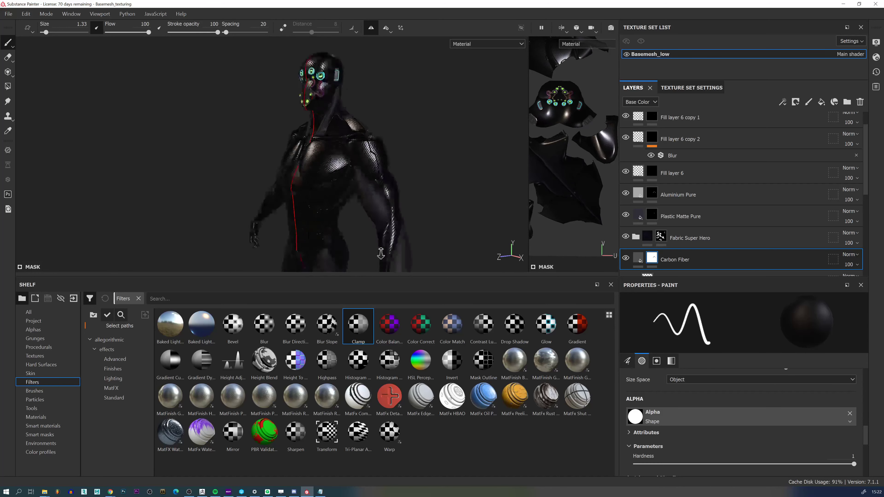
{"action": "scroll", "coordinate": [358, 159], "scroll_direction": "up", "scroll_amount": 6}
{"action": "scroll", "coordinate": [358, 159], "scroll_direction": "up", "scroll_amount": 3}
{"action": "middle_click_drag", "start_coordinate": [358, 159], "coordinate": [345, 178], "text": "alt"}
{"action": "left_click_drag", "start_coordinate": [345, 177], "coordinate": [363, 167], "text": "alt"}
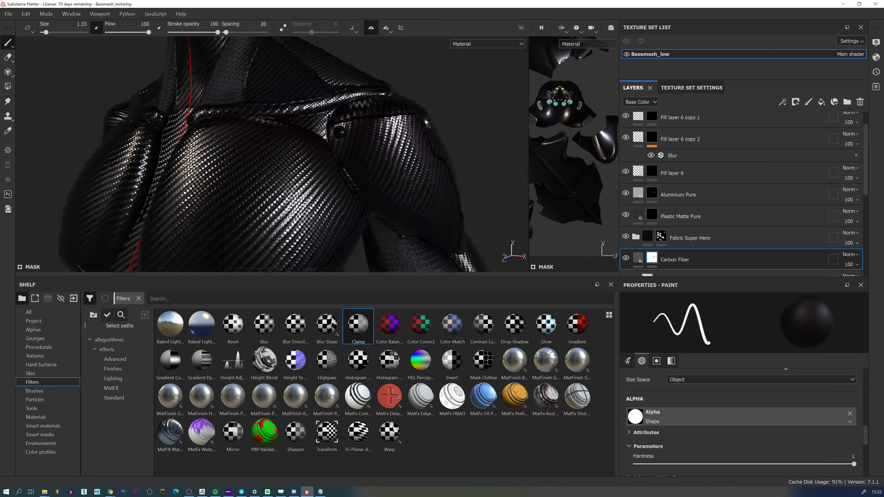
{"action": "scroll", "coordinate": [348, 140], "scroll_direction": "up", "scroll_amount": 3}
{"action": "left_click", "coordinate": [344, 134]}
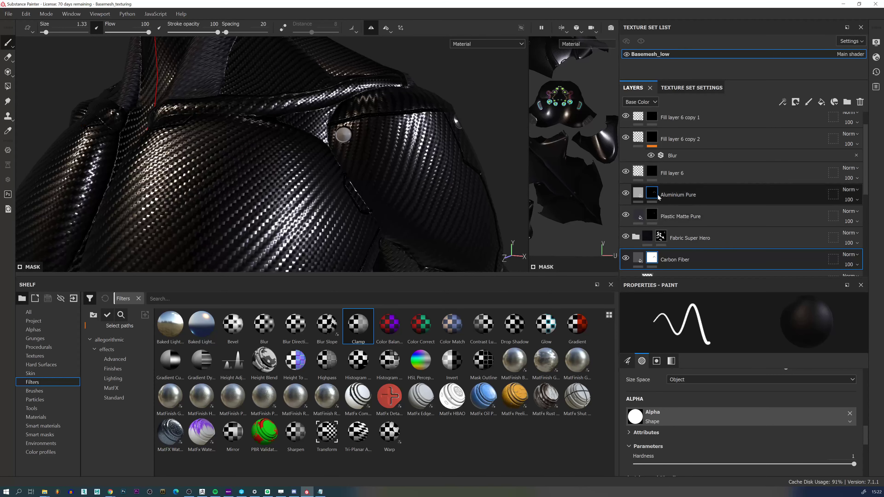
{"action": "left_click", "coordinate": [652, 192]}
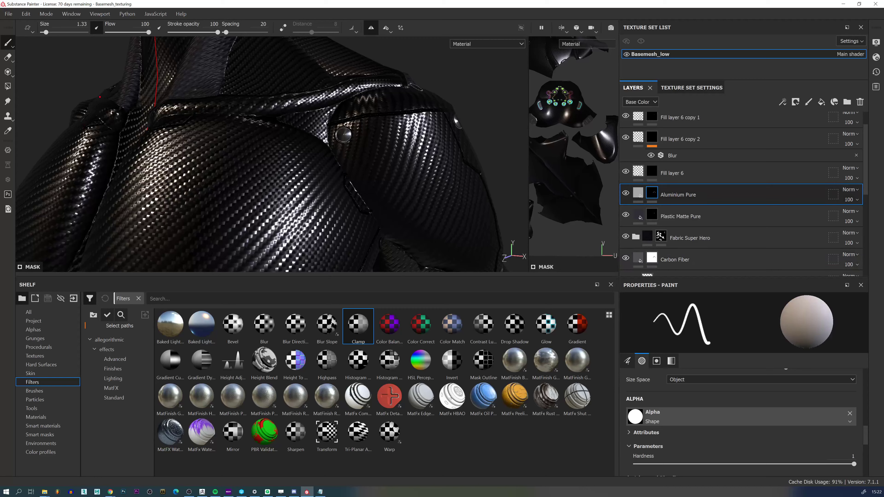
Examine the new metal studs and the overall suit from the front, side and back of the character.
{"action": "right_click_drag", "start_coordinate": [419, 88], "coordinate": [385, 126], "text": "alt"}
{"action": "left_click_drag", "start_coordinate": [385, 126], "coordinate": [339, 129], "text": "alt"}
{"action": "right_click_drag", "start_coordinate": [340, 129], "coordinate": [323, 140], "text": "alt"}
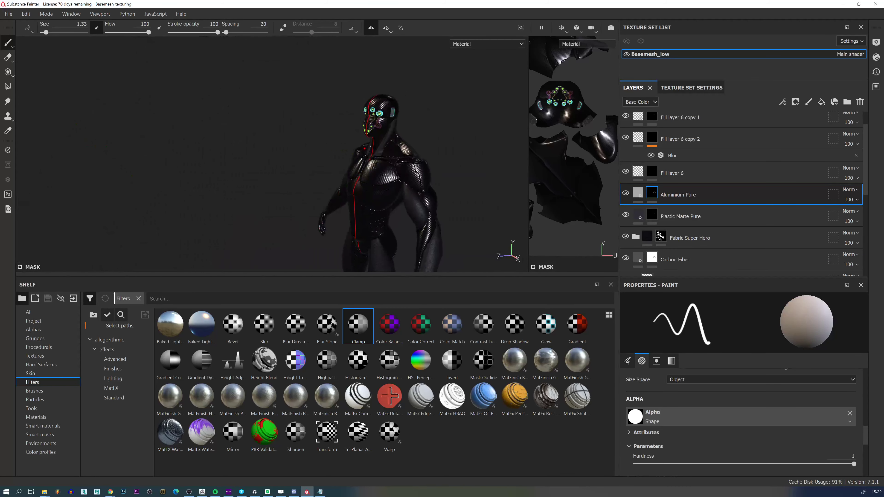
{"action": "left_click_drag", "start_coordinate": [324, 139], "coordinate": [307, 187], "text": "alt"}
{"action": "right_click_drag", "start_coordinate": [378, 171], "coordinate": [420, 176], "text": "shift"}
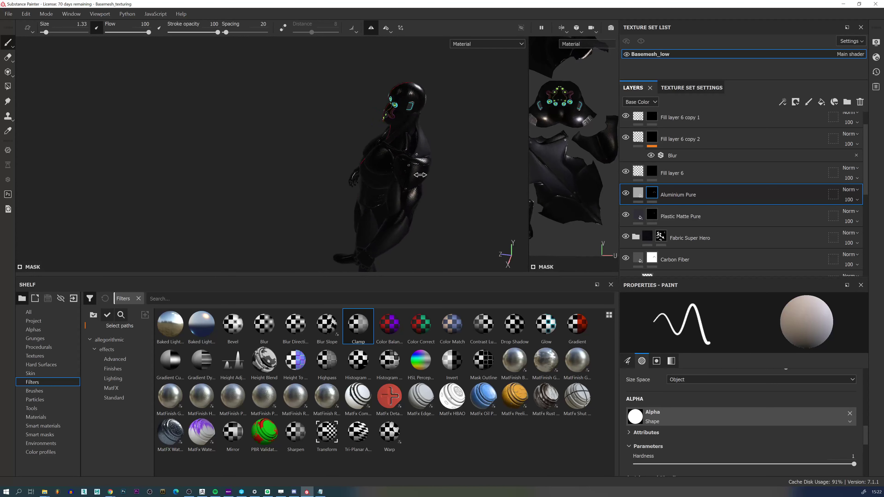
{"action": "right_click_drag", "start_coordinate": [414, 139], "coordinate": [346, 129], "text": "alt"}
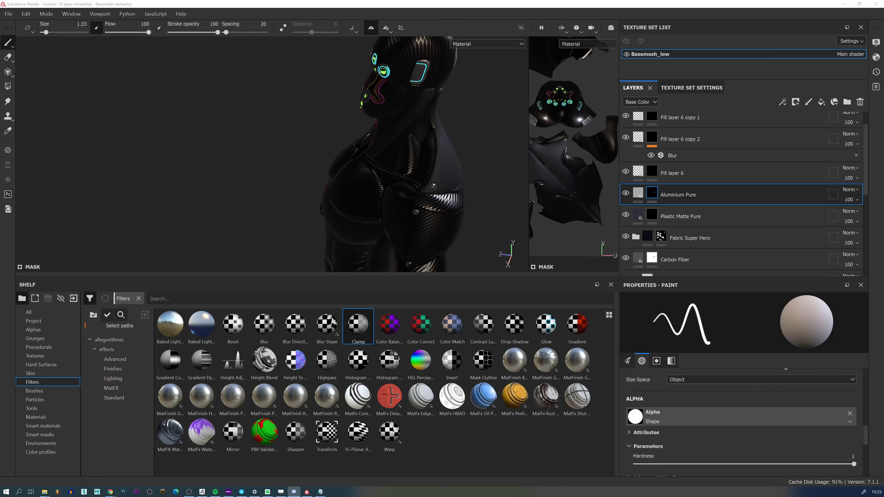
{"action": "left_click", "coordinate": [480, 163]}
{"action": "left_click_drag", "start_coordinate": [488, 185], "coordinate": [387, 171], "text": "alt"}
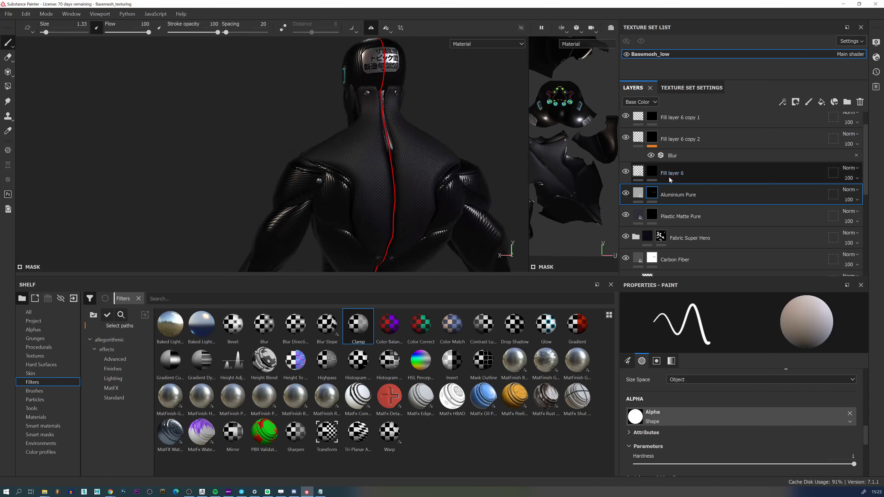
Select the fill of Fill layer 6 copy 3 and inspect the shoulder and arm from the side.
{"action": "scroll", "coordinate": [683, 146], "scroll_direction": "up", "scroll_amount": 2}
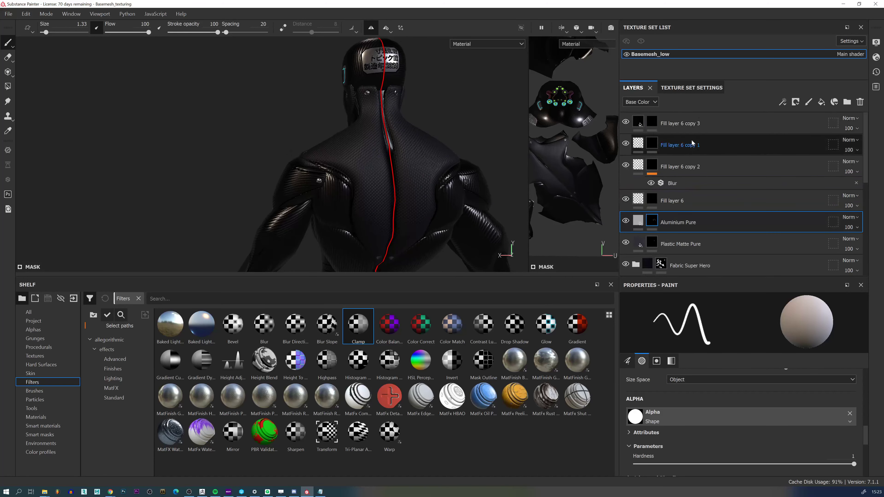
{"action": "left_click", "coordinate": [741, 124]}
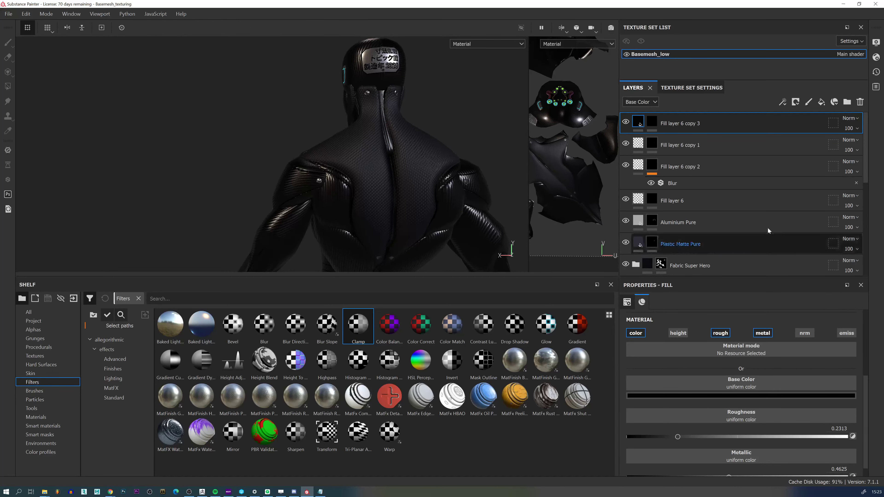
{"action": "left_click_drag", "start_coordinate": [265, 157], "coordinate": [400, 159], "text": "alt"}
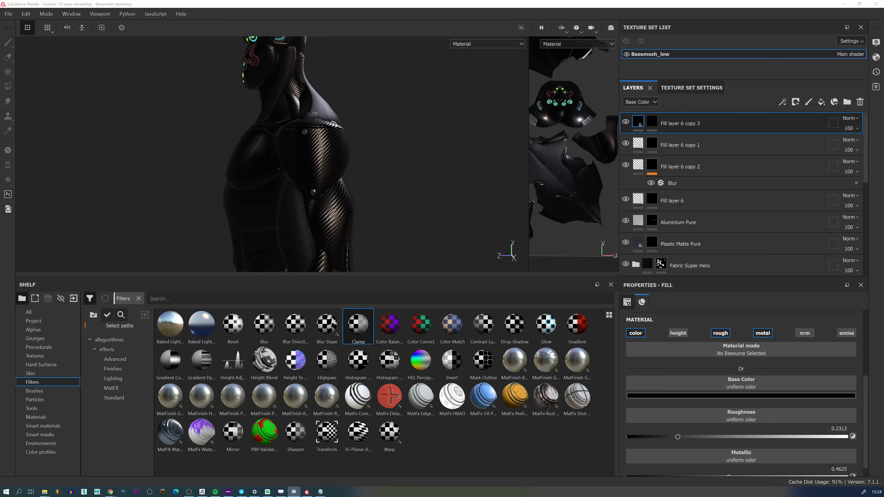
Examine the studs and carbon fibre on the chest and shoulders from the side and the front.
{"action": "left_click_drag", "start_coordinate": [410, 175], "coordinate": [438, 156], "text": "alt"}
{"action": "scroll", "coordinate": [254, 201], "scroll_direction": "up", "scroll_amount": 4}
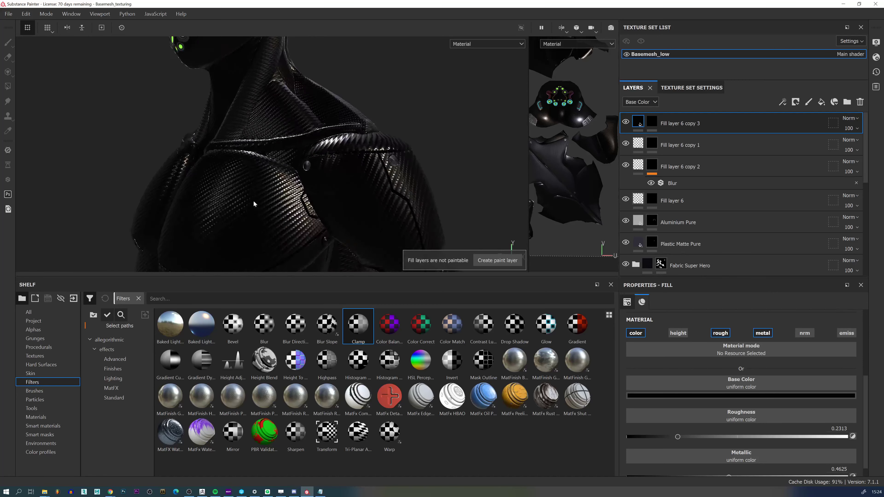
{"action": "left_click_drag", "start_coordinate": [254, 200], "coordinate": [319, 187], "text": "alt"}
{"action": "middle_click_drag", "start_coordinate": [320, 187], "coordinate": [335, 143], "text": "alt"}
{"action": "scroll", "coordinate": [336, 143], "scroll_direction": "up", "scroll_amount": 2}
{"action": "left_click_drag", "start_coordinate": [336, 142], "coordinate": [320, 149], "text": "alt"}
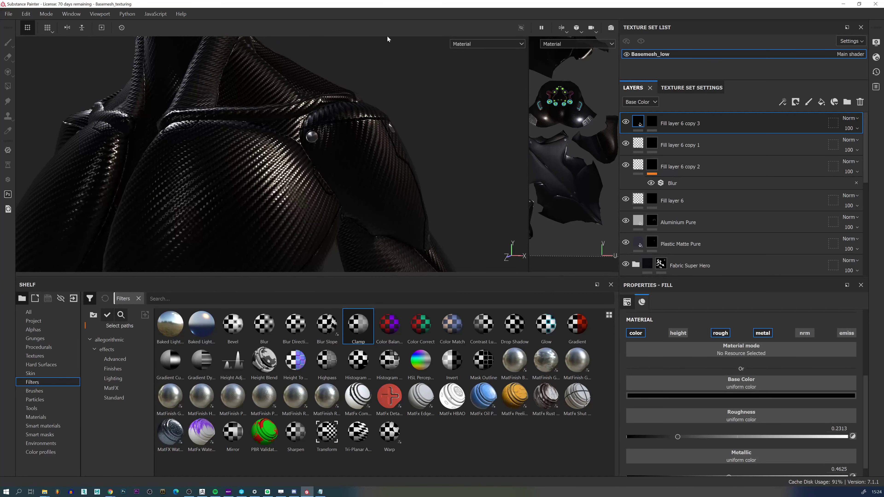
{"action": "left_click_drag", "start_coordinate": [317, 165], "coordinate": [330, 207], "text": "alt"}
{"action": "right_click_drag", "start_coordinate": [329, 207], "coordinate": [244, 19], "text": "alt"}
{"action": "middle_click_drag", "start_coordinate": [319, 187], "coordinate": [315, 160], "text": "alt"}
{"action": "right_click_drag", "start_coordinate": [315, 159], "coordinate": [393, 235], "text": "alt"}
Clear the mask of Fill layer 6 copy 3.
{"action": "left_click", "coordinate": [652, 122]}
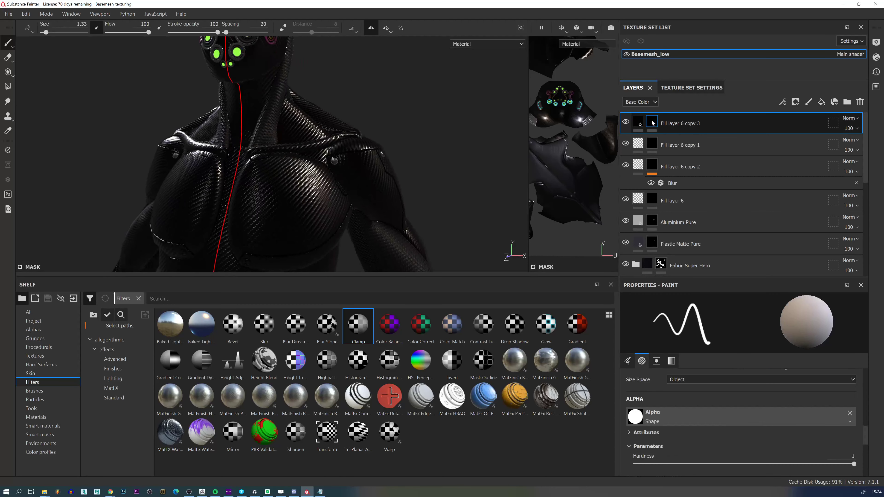
{"action": "mouse_move", "coordinate": [653, 122]}
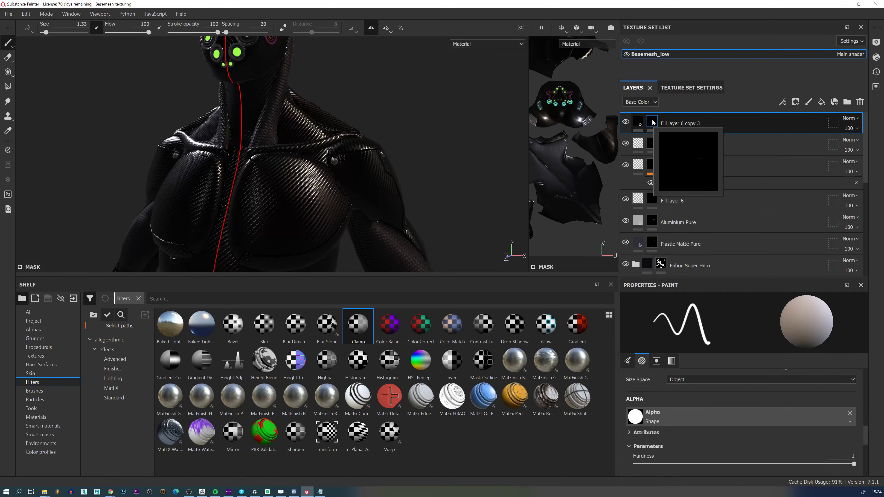
{"action": "left_click", "coordinate": [639, 123]}
{"action": "left_click", "coordinate": [650, 122]}
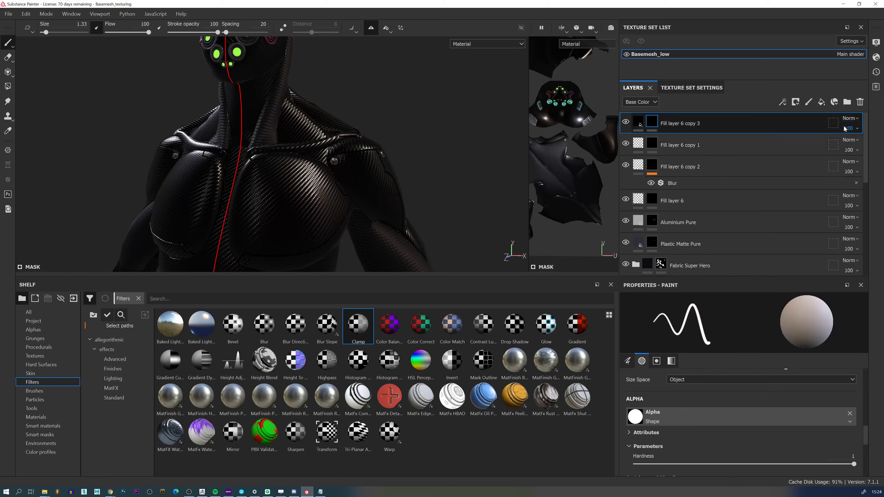
{"action": "left_click", "coordinate": [859, 102]}
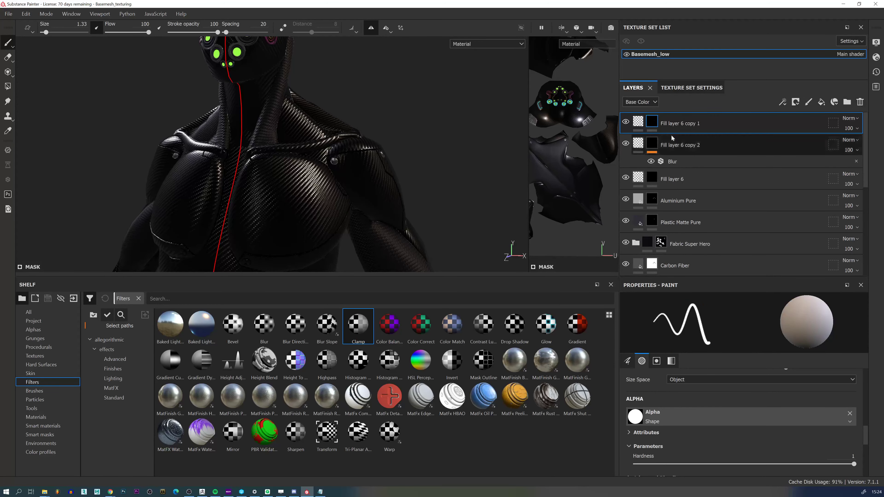
{"action": "key", "text": "ctrl+z"}
{"action": "left_click", "coordinate": [655, 120]}
{"action": "right_click", "coordinate": [653, 122]}
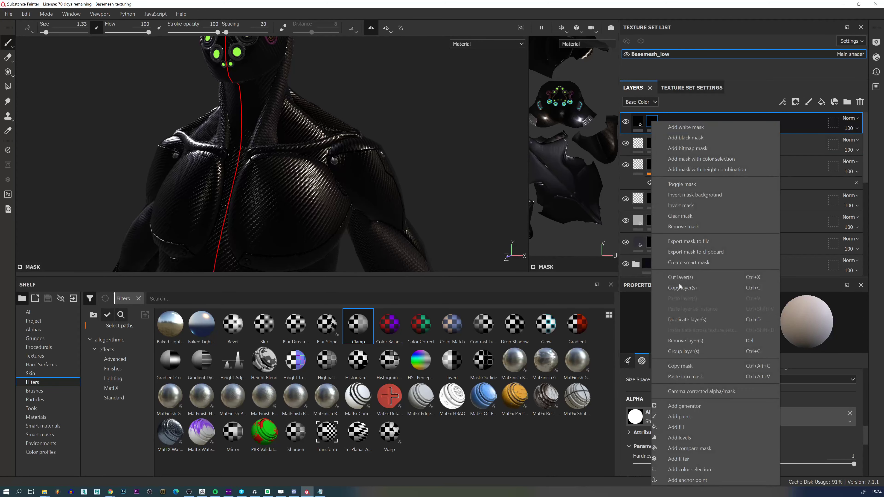
{"action": "left_click", "coordinate": [681, 216]}
Inspect the whole figure, the upper back and the shoulder and chest plates for studs still lacking metal.
{"action": "scroll", "coordinate": [296, 157], "scroll_direction": "down", "scroll_amount": 5}
{"action": "left_click_drag", "start_coordinate": [279, 157], "coordinate": [306, 156], "text": "alt"}
{"action": "middle_click_drag", "start_coordinate": [306, 174], "coordinate": [304, 149], "text": "alt"}
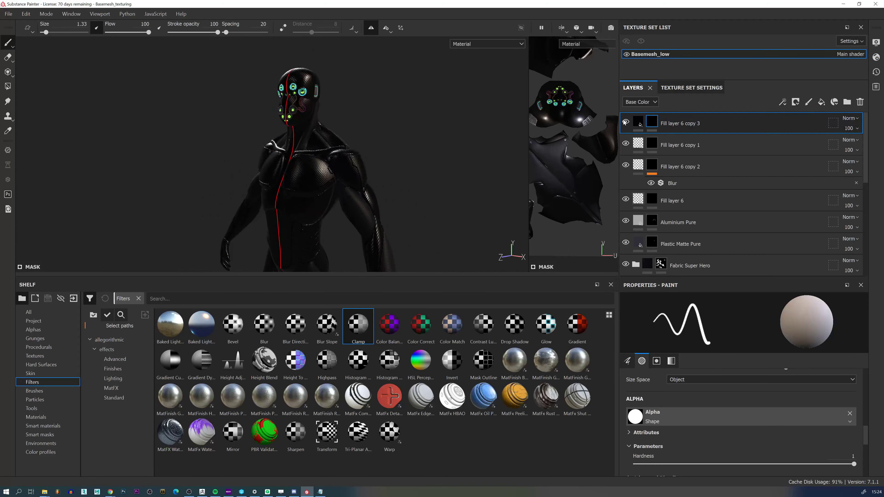
{"action": "left_click_drag", "start_coordinate": [459, 194], "coordinate": [362, 195], "text": "alt"}
{"action": "scroll", "coordinate": [394, 197], "scroll_direction": "up", "scroll_amount": 4}
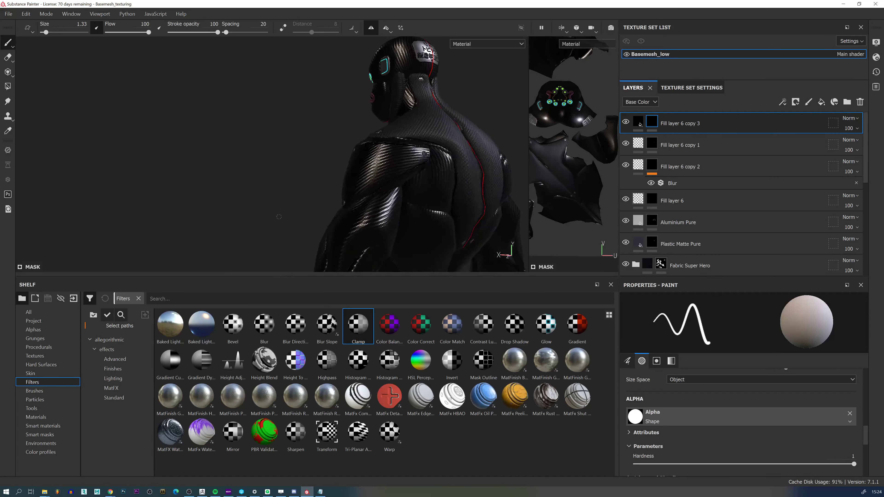
{"action": "left_click_drag", "start_coordinate": [411, 175], "coordinate": [387, 169], "text": "alt"}
{"action": "scroll", "coordinate": [387, 169], "scroll_direction": "up", "scroll_amount": 2}
{"action": "left_click_drag", "start_coordinate": [341, 188], "coordinate": [387, 190], "text": "alt"}
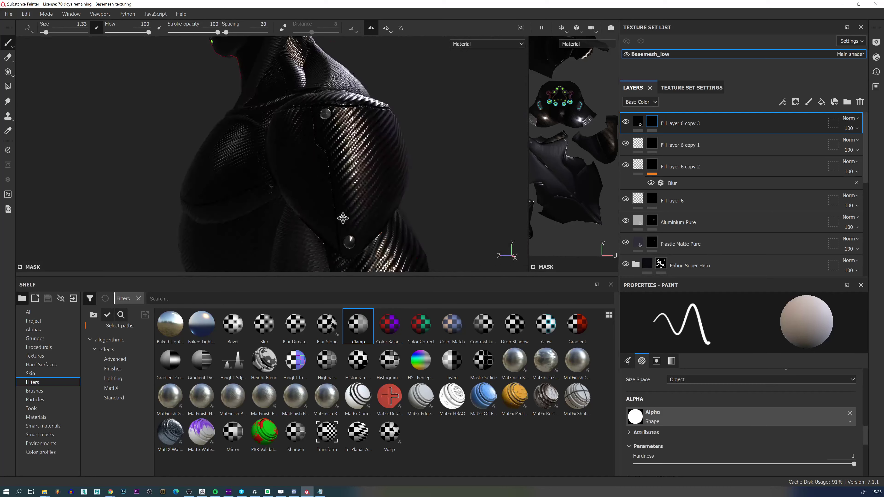
{"action": "scroll", "coordinate": [341, 209], "scroll_direction": "down", "scroll_amount": 4}
{"action": "left_click_drag", "start_coordinate": [251, 193], "coordinate": [285, 195], "text": "alt"}
{"action": "right_click_drag", "start_coordinate": [285, 195], "coordinate": [365, 139], "text": "alt"}
{"action": "left_click_drag", "start_coordinate": [365, 139], "coordinate": [348, 181], "text": "alt"}
{"action": "right_click_drag", "start_coordinate": [324, 184], "coordinate": [343, 183], "text": "alt"}
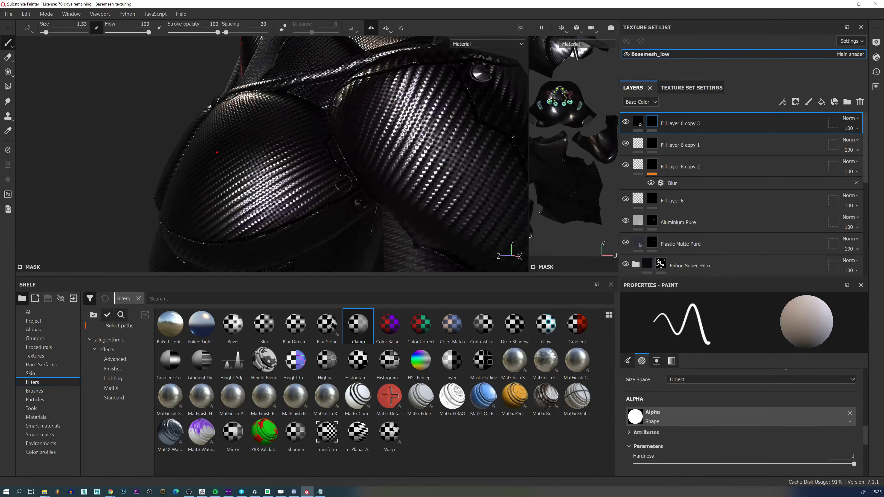
Paint Aluminium Pure onto the studs of the upper abdomen just below the chest plate.
{"action": "right_click_drag", "start_coordinate": [356, 148], "coordinate": [387, 150], "text": "shift"}
{"action": "left_click_drag", "start_coordinate": [313, 174], "coordinate": [369, 153], "text": "alt"}
{"action": "middle_click_drag", "start_coordinate": [327, 209], "coordinate": [314, 132], "text": "alt"}
{"action": "left_click", "coordinate": [652, 221]}
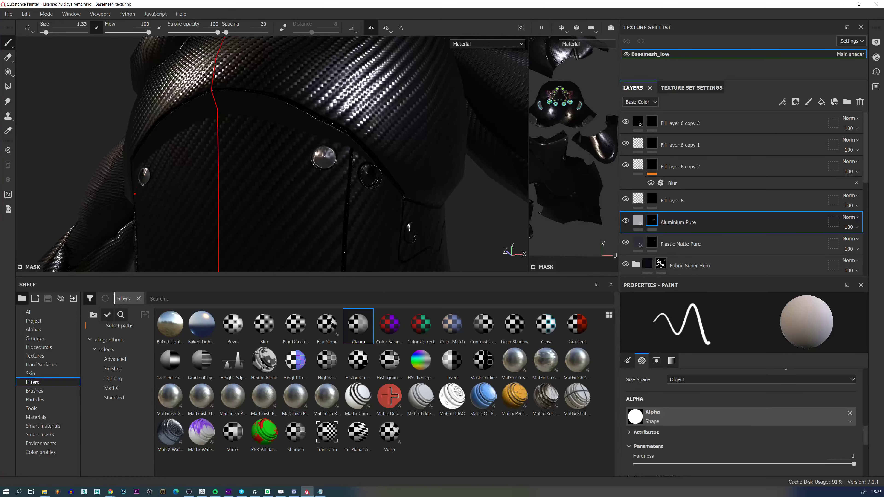
{"action": "left_click_drag", "start_coordinate": [144, 174], "coordinate": [229, 254], "text": "alt"}
{"action": "left_click_drag", "start_coordinate": [447, 230], "coordinate": [374, 157], "text": "alt"}
{"action": "right_click_drag", "start_coordinate": [374, 155], "coordinate": [278, 3], "text": "alt"}
{"action": "middle_click_drag", "start_coordinate": [412, 180], "coordinate": [383, 132], "text": "alt"}
Examine the lower torso's slashed side panels and the hips for remaining unpainted studs.
{"action": "left_click_drag", "start_coordinate": [383, 132], "coordinate": [348, 122], "text": "alt"}
{"action": "right_click_drag", "start_coordinate": [348, 122], "coordinate": [381, 204], "text": "alt"}
{"action": "left_click_drag", "start_coordinate": [381, 203], "coordinate": [355, 122], "text": "alt"}
{"action": "right_click_drag", "start_coordinate": [355, 123], "coordinate": [373, 213], "text": "alt"}
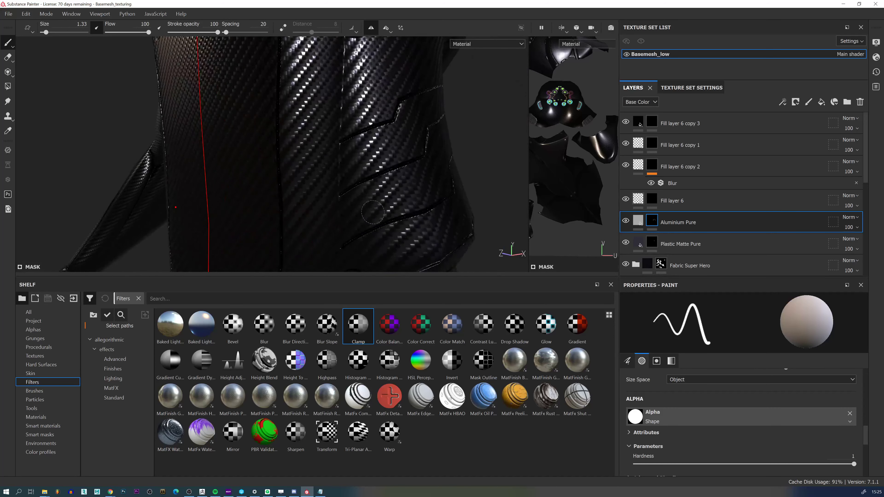
{"action": "left_click_drag", "start_coordinate": [373, 212], "coordinate": [375, 223], "text": "alt"}
{"action": "middle_click_drag", "start_coordinate": [376, 223], "coordinate": [369, 161], "text": "alt"}
{"action": "mouse_move", "coordinate": [370, 162]}
{"action": "left_mouse_down", "text": "alt"}
{"action": "mouse_move", "coordinate": [355, 151]}
{"action": "mouse_move", "coordinate": [474, 171]}
{"action": "left_mouse_up", "text": "alt"}
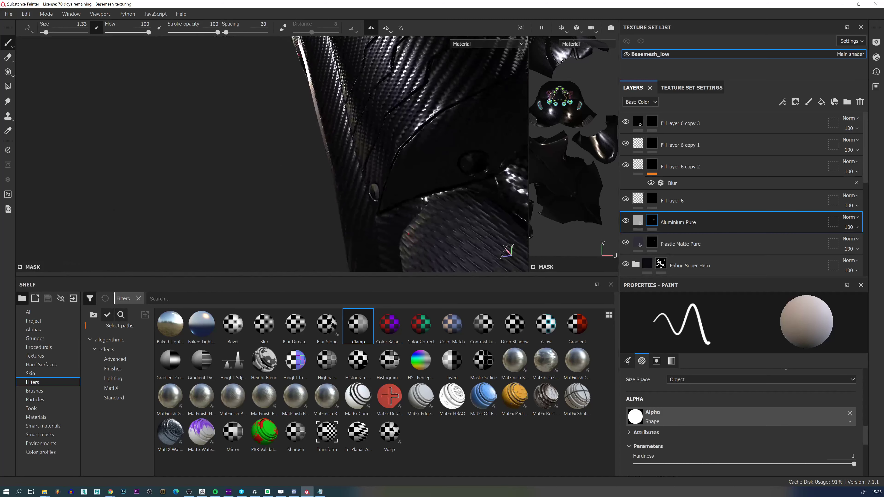
{"action": "right_click_drag", "start_coordinate": [475, 163], "coordinate": [408, 122], "text": "alt"}
{"action": "middle_click_drag", "start_coordinate": [401, 168], "coordinate": [373, 90], "text": "alt"}
{"action": "right_click_drag", "start_coordinate": [373, 90], "coordinate": [334, 111], "text": "alt"}
{"action": "left_click_drag", "start_coordinate": [349, 154], "coordinate": [376, 146], "text": "alt"}
{"action": "right_click_drag", "start_coordinate": [351, 172], "coordinate": [452, 161], "text": "shift"}
Cover the two studs at the upper and lower ends of the rear waist panel with Aluminium Pure.
{"action": "left_click_drag", "start_coordinate": [436, 153], "coordinate": [348, 150], "text": "alt"}
{"action": "right_click_drag", "start_coordinate": [348, 149], "coordinate": [334, 174], "text": "alt"}
{"action": "mouse_move", "coordinate": [258, 191]}
{"action": "middle_mouse_down", "text": "alt"}
{"action": "mouse_move", "coordinate": [272, 189]}
{"action": "mouse_move", "coordinate": [279, 122]}
{"action": "middle_mouse_up", "text": "alt"}
{"action": "right_click_drag", "start_coordinate": [279, 122], "coordinate": [335, 148], "text": "alt"}
{"action": "mouse_move", "coordinate": [336, 148]}
{"action": "left_mouse_down", "text": "alt"}
{"action": "mouse_move", "coordinate": [345, 164]}
{"action": "mouse_move", "coordinate": [337, 157]}
{"action": "left_mouse_up", "text": "alt"}
{"action": "left_click", "coordinate": [336, 163]}
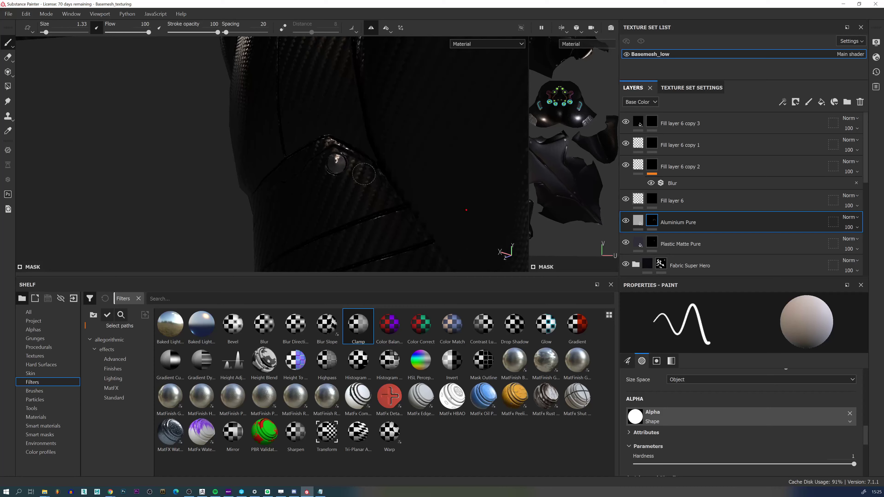
{"action": "middle_click_drag", "start_coordinate": [364, 174], "coordinate": [341, 87], "text": "alt"}
{"action": "left_click_drag", "start_coordinate": [341, 87], "coordinate": [430, 190], "text": "alt"}
{"action": "left_click", "coordinate": [431, 190]}
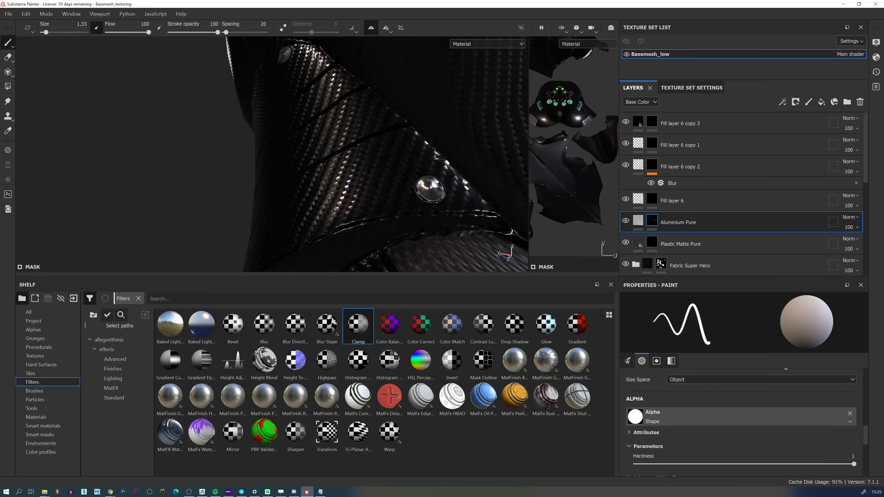
Look over the back of the hips and legs for further studs.
{"action": "right_click_drag", "start_coordinate": [430, 190], "coordinate": [379, 167], "text": "alt"}
{"action": "mouse_move", "coordinate": [452, 170]}
{"action": "left_mouse_down", "text": "alt"}
{"action": "mouse_move", "coordinate": [486, 170]}
{"action": "mouse_move", "coordinate": [449, 171]}
{"action": "left_mouse_up", "text": "alt"}
{"action": "right_click_drag", "start_coordinate": [448, 171], "coordinate": [425, 163], "text": "alt"}
{"action": "left_click_drag", "start_coordinate": [425, 164], "coordinate": [393, 167], "text": "alt"}
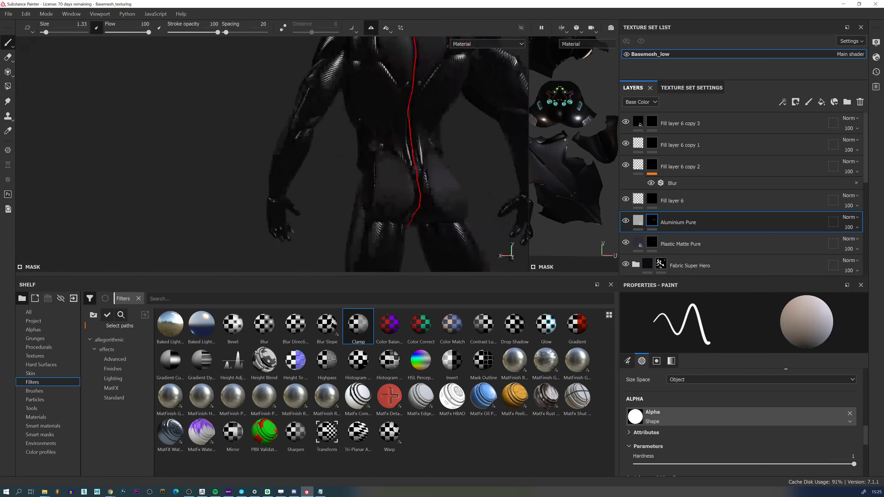
{"action": "middle_click_drag", "start_coordinate": [393, 167], "coordinate": [355, 124], "text": "alt"}
{"action": "right_click_drag", "start_coordinate": [375, 152], "coordinate": [355, 149], "text": "alt"}
{"action": "middle_click_drag", "start_coordinate": [355, 149], "coordinate": [352, 128], "text": "alt"}
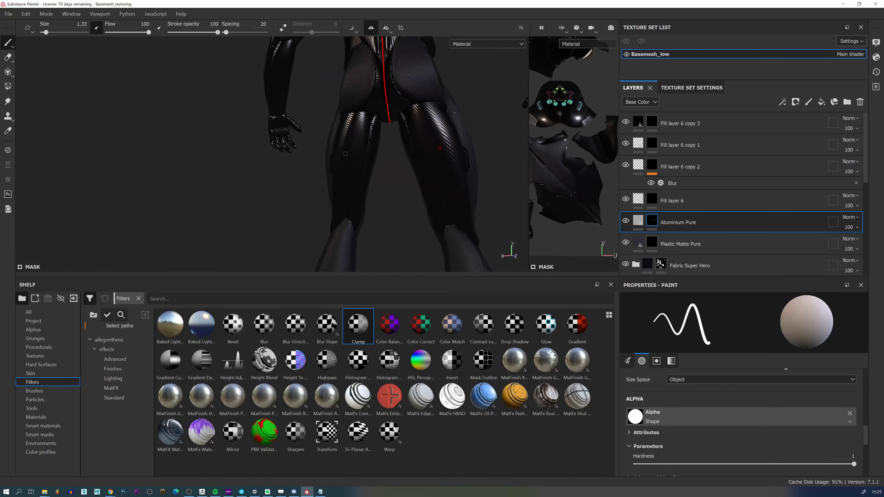
{"action": "left_click_drag", "start_coordinate": [299, 143], "coordinate": [327, 154], "text": "alt"}
{"action": "middle_click_drag", "start_coordinate": [327, 155], "coordinate": [347, 122], "text": "alt"}
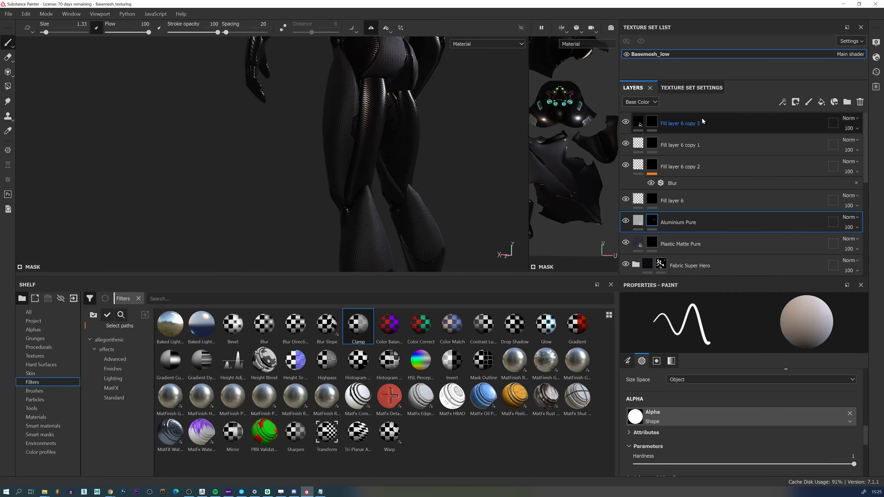
Paint Aluminium Pure onto the studs around the knee joint and on both sides of the kneepad.
{"action": "left_click_drag", "start_coordinate": [348, 157], "coordinate": [417, 160], "text": "alt"}
{"action": "right_click_drag", "start_coordinate": [366, 167], "coordinate": [435, 174], "text": "alt"}
{"action": "middle_click_drag", "start_coordinate": [383, 209], "coordinate": [376, 175], "text": "alt"}
{"action": "left_click_drag", "start_coordinate": [400, 185], "coordinate": [438, 189], "text": "alt"}
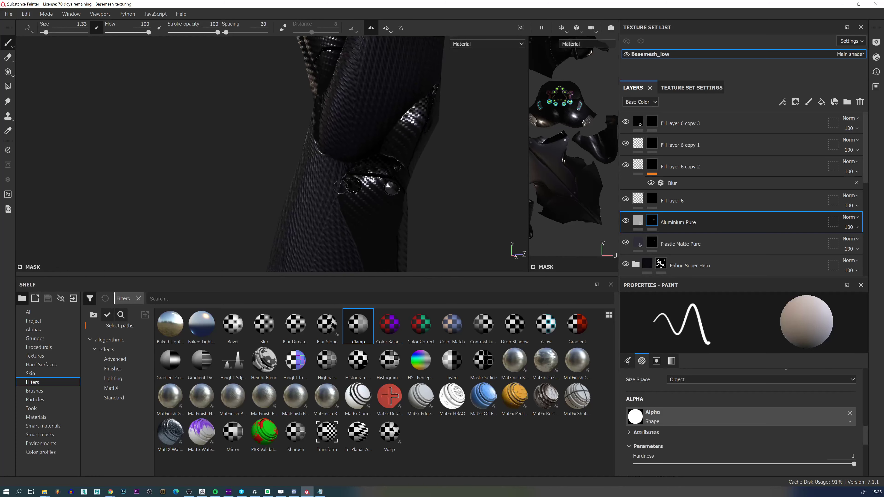
{"action": "left_click_drag", "start_coordinate": [354, 185], "coordinate": [410, 108], "text": "alt"}
{"action": "left_click", "coordinate": [414, 106]}
{"action": "left_click_drag", "start_coordinate": [414, 106], "coordinate": [437, 134], "text": "alt"}
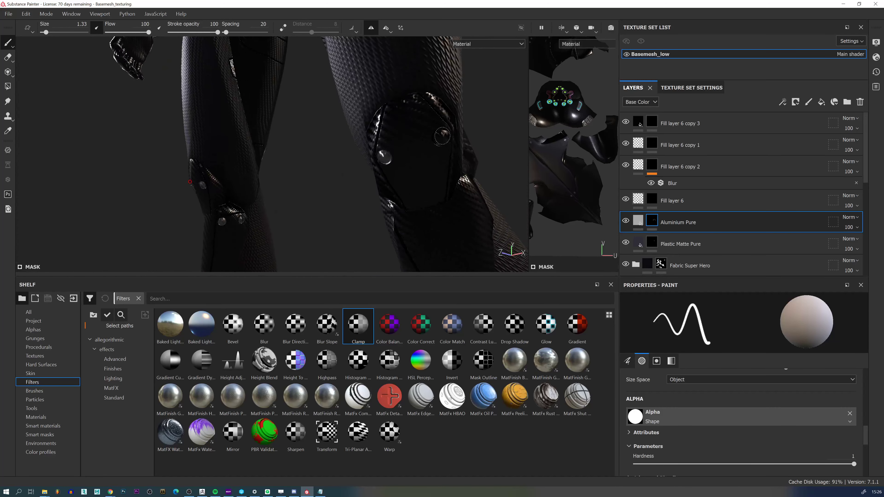
{"action": "left_click", "coordinate": [442, 139]}
Review the metal studs across the full body from the front and side under different lighting directions.
{"action": "mouse_move", "coordinate": [433, 187]}
{"action": "right_mouse_down", "text": "alt"}
{"action": "mouse_move", "coordinate": [373, 214]}
{"action": "mouse_move", "coordinate": [460, 212]}
{"action": "right_mouse_up", "text": "alt"}
{"action": "right_click_drag", "start_coordinate": [445, 259], "coordinate": [390, 244], "text": "alt"}
{"action": "mouse_move", "coordinate": [390, 139]}
{"action": "left_mouse_down", "text": "alt"}
{"action": "mouse_move", "coordinate": [397, 153]}
{"action": "mouse_move", "coordinate": [401, 142]}
{"action": "left_mouse_up", "text": "alt"}
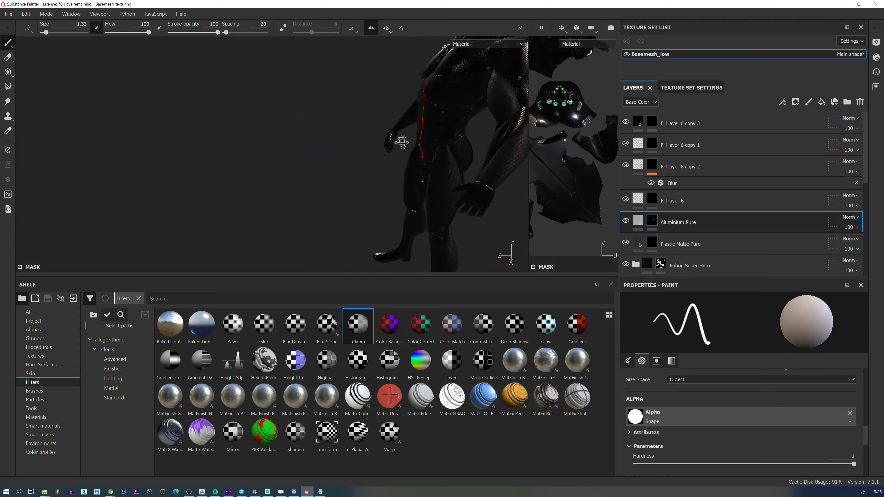
{"action": "right_click_drag", "start_coordinate": [400, 142], "coordinate": [380, 133], "text": "alt"}
{"action": "left_click_drag", "start_coordinate": [432, 106], "coordinate": [449, 104], "text": "alt"}
{"action": "middle_click_drag", "start_coordinate": [401, 80], "coordinate": [326, 174], "text": "alt"}
{"action": "right_click_drag", "start_coordinate": [326, 174], "coordinate": [333, 195], "text": "alt"}
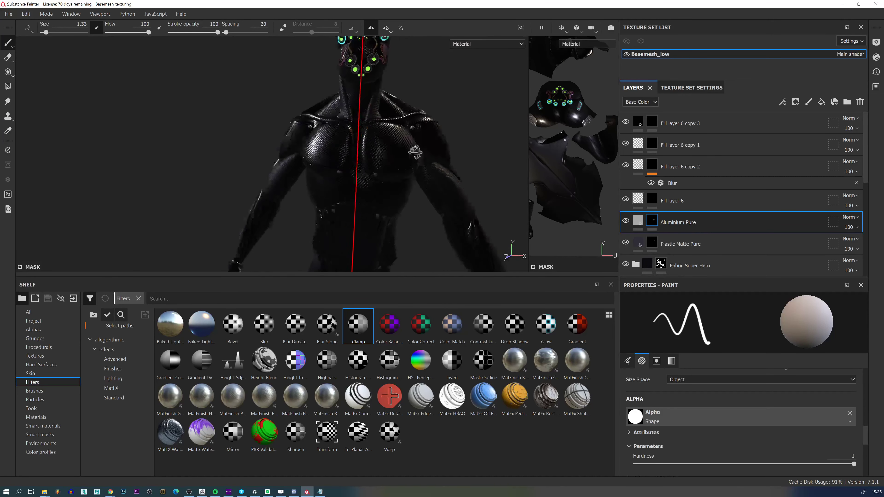
{"action": "left_click_drag", "start_coordinate": [332, 195], "coordinate": [344, 201], "text": "alt"}
{"action": "middle_click_drag", "start_coordinate": [344, 201], "coordinate": [360, 183], "text": "alt"}
{"action": "right_click_drag", "start_coordinate": [361, 183], "coordinate": [306, 173], "text": "shift"}
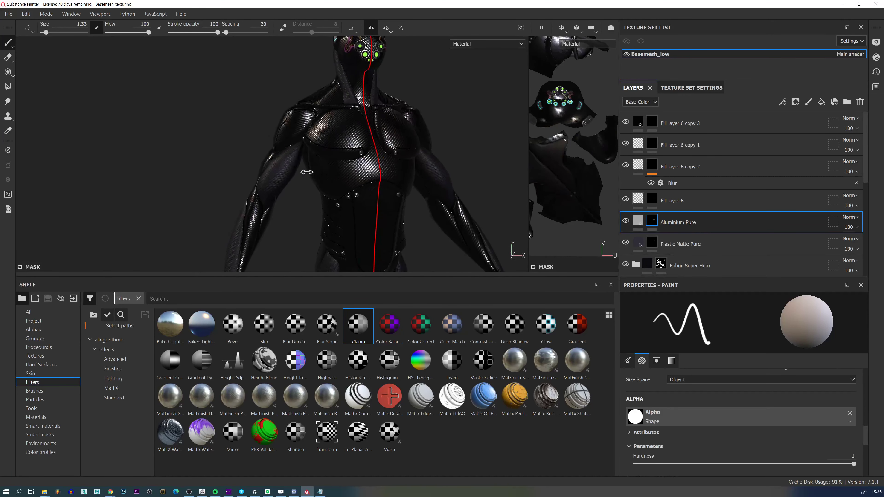
{"action": "left_click_drag", "start_coordinate": [390, 162], "coordinate": [336, 163], "text": "alt"}
{"action": "middle_click_drag", "start_coordinate": [421, 184], "coordinate": [363, 157], "text": "alt"}
{"action": "mouse_move", "coordinate": [362, 156]}
{"action": "right_mouse_down", "text": "alt"}
{"action": "mouse_move", "coordinate": [366, 127]}
{"action": "mouse_move", "coordinate": [368, 155]}
{"action": "right_mouse_up", "text": "alt"}
{"action": "left_click_drag", "start_coordinate": [368, 155], "coordinate": [370, 138], "text": "alt"}
{"action": "right_click_drag", "start_coordinate": [370, 138], "coordinate": [353, 41], "text": "alt"}
{"action": "middle_click_drag", "start_coordinate": [383, 261], "coordinate": [334, 105], "text": "alt"}
{"action": "right_click_drag", "start_coordinate": [348, 147], "coordinate": [343, 114], "text": "alt"}
{"action": "middle_click_drag", "start_coordinate": [334, 87], "coordinate": [324, 167], "text": "alt"}
{"action": "left_click_drag", "start_coordinate": [316, 143], "coordinate": [281, 144], "text": "alt"}
{"action": "right_click_drag", "start_coordinate": [282, 143], "coordinate": [329, 136], "text": "shift"}
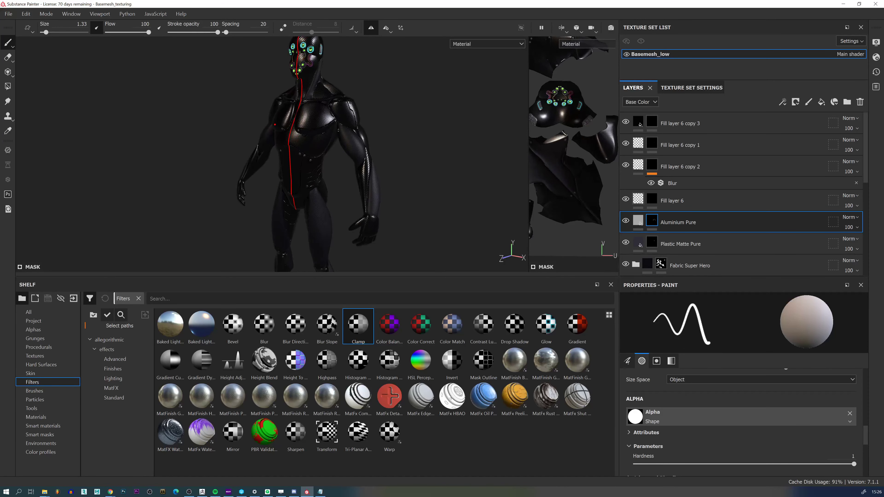
Examine the arms, shoulders, neck and chest of the suit from the side, the back and the front.
{"action": "scroll", "coordinate": [320, 89], "scroll_direction": "up", "scroll_amount": 2}
{"action": "left_click_drag", "start_coordinate": [346, 163], "coordinate": [298, 149], "text": "alt"}
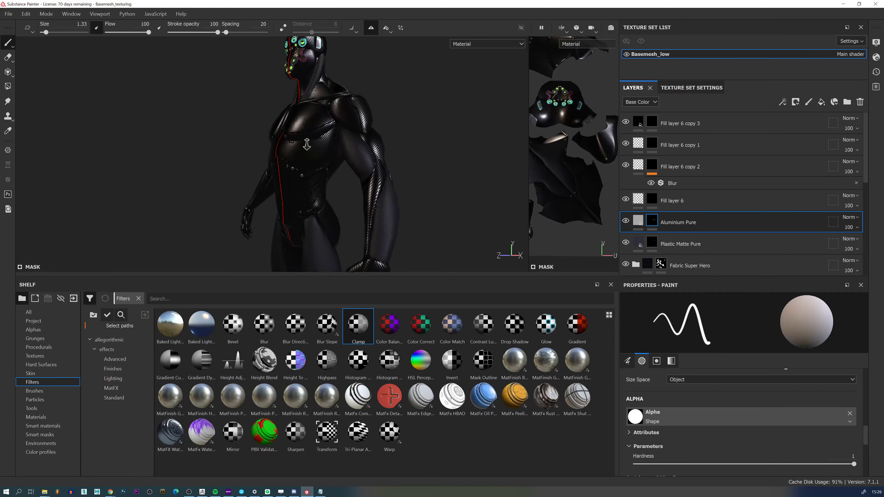
{"action": "scroll", "coordinate": [339, 199], "scroll_direction": "up", "scroll_amount": 2}
{"action": "left_click_drag", "start_coordinate": [339, 200], "coordinate": [243, 188], "text": "alt"}
{"action": "scroll", "coordinate": [313, 157], "scroll_direction": "down", "scroll_amount": 2}
{"action": "scroll", "coordinate": [313, 156], "scroll_direction": "up", "scroll_amount": 2}
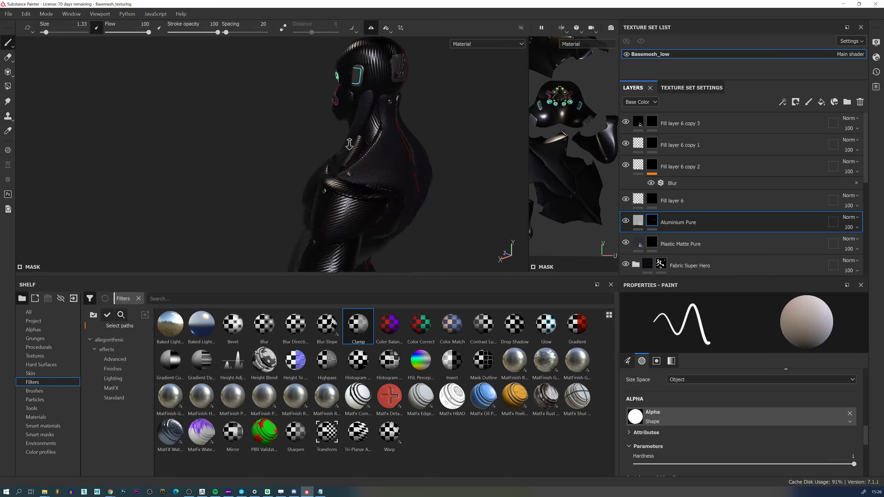
{"action": "left_click_drag", "start_coordinate": [195, 157], "coordinate": [271, 161], "text": "alt"}
{"action": "middle_click_drag", "start_coordinate": [240, 165], "coordinate": [270, 118], "text": "alt"}
{"action": "left_click_drag", "start_coordinate": [355, 193], "coordinate": [378, 205], "text": "alt"}
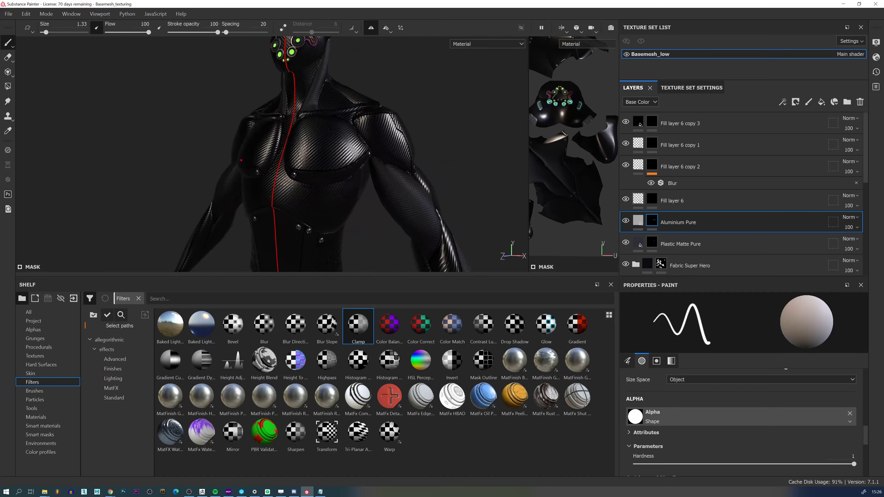
Reduce the brush size to 0.48 for the small elongated inset beneath the overlapping suit plate.
{"action": "right_click_drag", "start_coordinate": [338, 150], "coordinate": [376, 195], "text": "alt"}
{"action": "left_click_drag", "start_coordinate": [376, 195], "coordinate": [345, 209], "text": "alt"}
{"action": "right_click_drag", "start_coordinate": [351, 222], "coordinate": [386, 264], "text": "alt"}
{"action": "left_click_drag", "start_coordinate": [386, 264], "coordinate": [386, 209], "text": "alt"}
{"action": "right_click_drag", "start_coordinate": [348, 167], "coordinate": [376, 202], "text": "alt"}
{"action": "right_click_drag", "start_coordinate": [418, 157], "coordinate": [404, 157], "text": "ctrl"}
{"action": "mouse_move", "coordinate": [383, 156]}
{"action": "left_mouse_down", "text": "alt"}
{"action": "mouse_move", "coordinate": [434, 168]}
{"action": "mouse_move", "coordinate": [426, 192]}
{"action": "mouse_move", "coordinate": [414, 186]}
{"action": "mouse_move", "coordinate": [394, 213]}
{"action": "mouse_move", "coordinate": [397, 195]}
{"action": "mouse_move", "coordinate": [345, 188]}
{"action": "mouse_move", "coordinate": [371, 222]}
{"action": "mouse_move", "coordinate": [391, 167]}
{"action": "mouse_move", "coordinate": [380, 232]}
{"action": "mouse_move", "coordinate": [388, 139]}
{"action": "left_mouse_up", "text": "alt"}
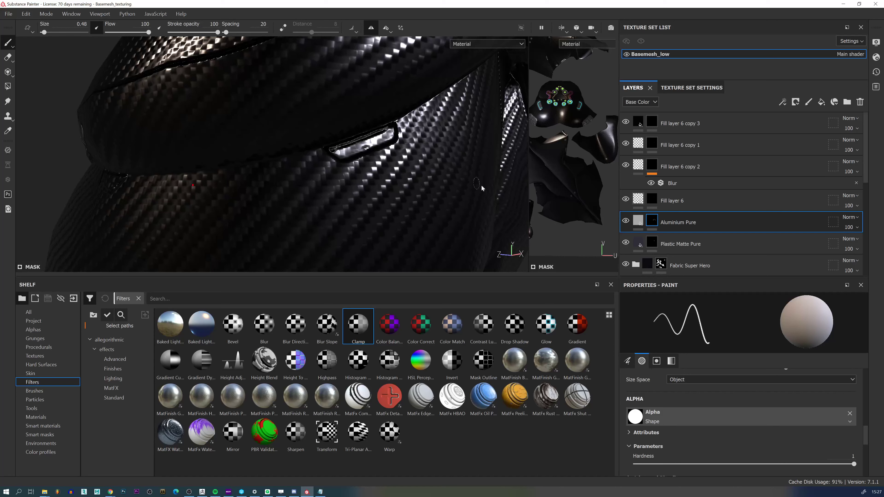
Find the layer shaping the small inset within the details folder and paint over its interior on the sommet mask.
{"action": "scroll", "coordinate": [705, 257], "scroll_direction": "down", "scroll_amount": 4}
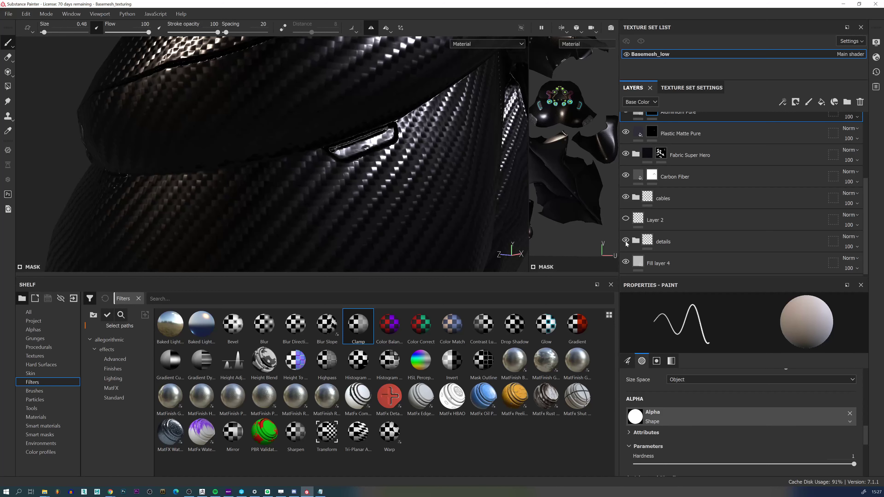
{"action": "left_click", "coordinate": [636, 240]}
{"action": "scroll", "coordinate": [628, 230], "scroll_direction": "down", "scroll_amount": 2}
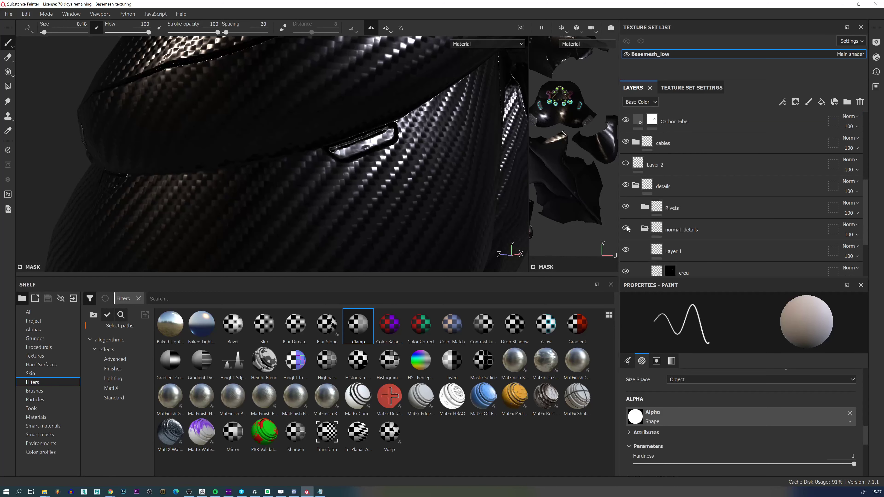
{"action": "left_click", "coordinate": [626, 208]}
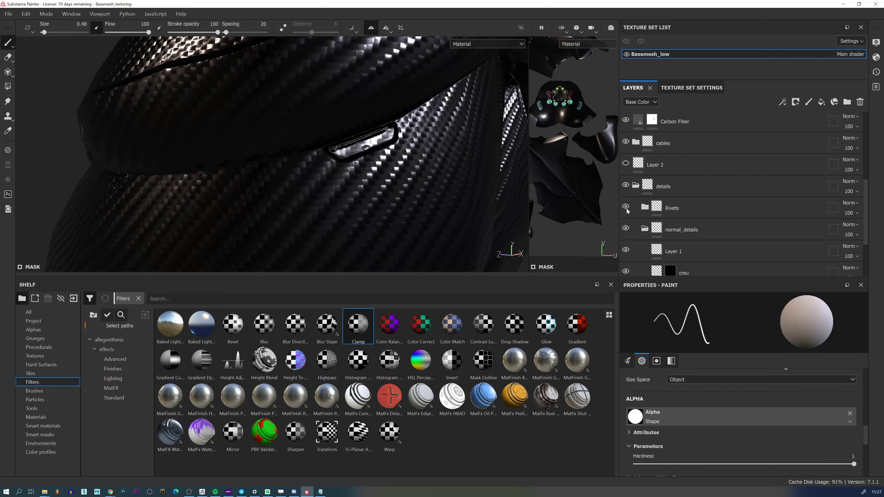
{"action": "left_click", "coordinate": [626, 229]}
{"action": "scroll", "coordinate": [628, 244], "scroll_direction": "down", "scroll_amount": 2}
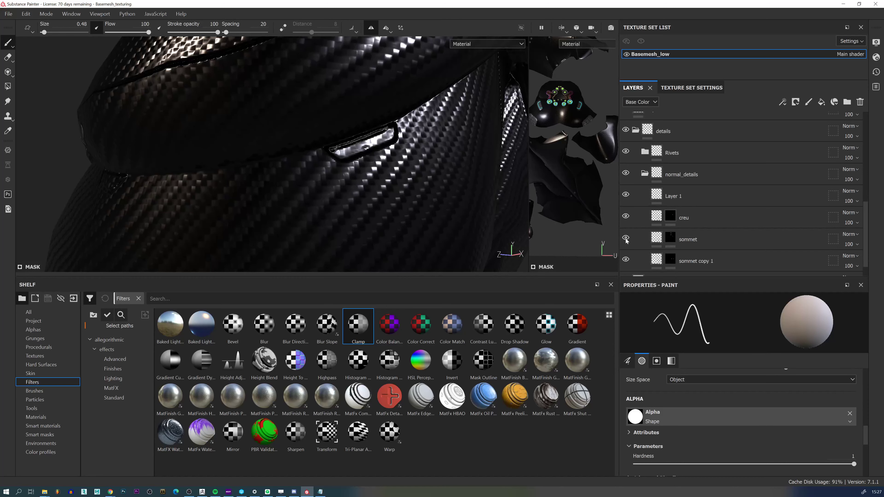
{"action": "left_click", "coordinate": [637, 242]}
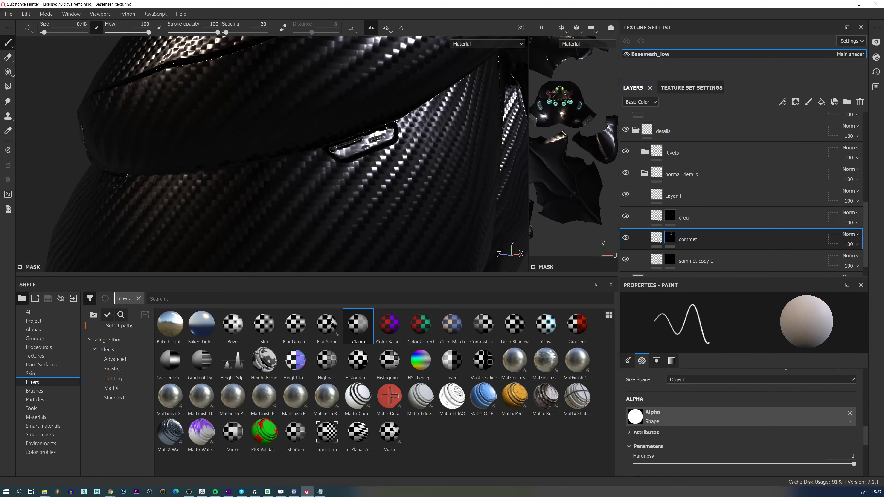
{"action": "mouse_move", "coordinate": [369, 137]}
{"action": "left_mouse_down"}
{"action": "mouse_move", "coordinate": [387, 132]}
{"action": "mouse_move", "coordinate": [333, 149]}
{"action": "mouse_move", "coordinate": [359, 149]}
{"action": "left_mouse_up"}
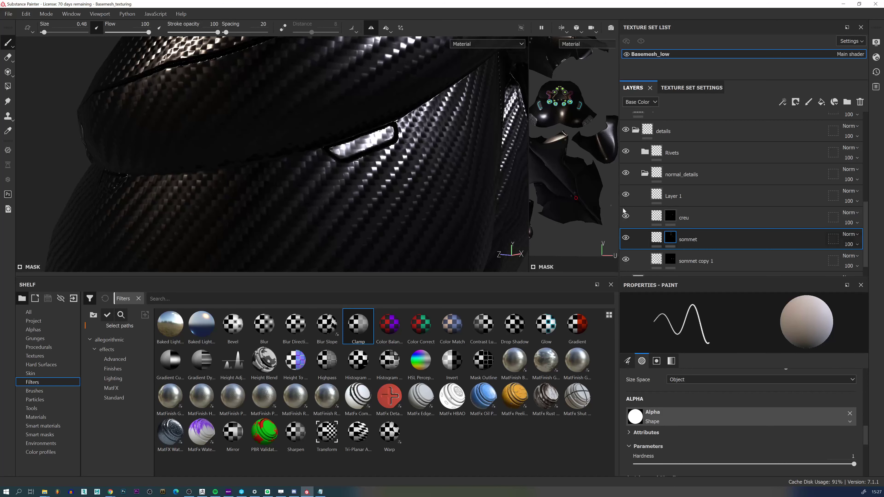
Paint aluminium into the mirrored angular insets beside the torso's centre line on the Aluminium Pure mask.
{"action": "left_click", "coordinate": [626, 173]}
{"action": "left_click", "coordinate": [626, 172]}
{"action": "scroll", "coordinate": [660, 173], "scroll_direction": "up", "scroll_amount": 1}
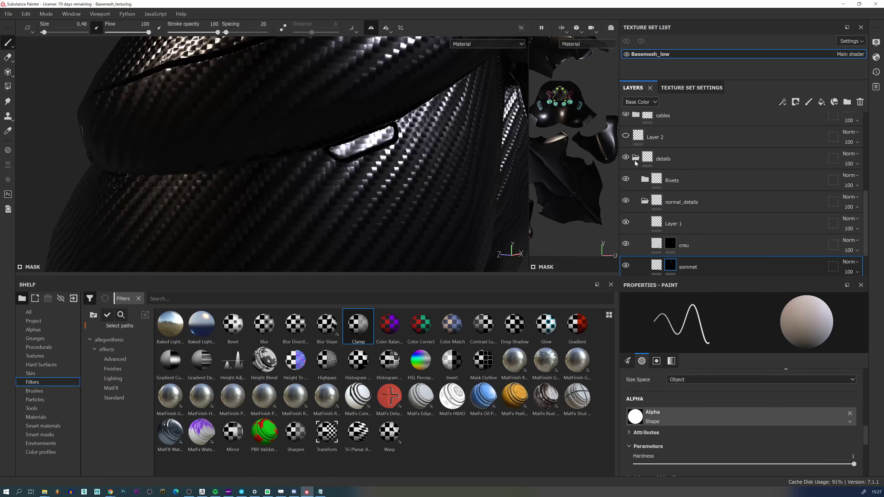
{"action": "scroll", "coordinate": [637, 162], "scroll_direction": "up", "scroll_amount": 6}
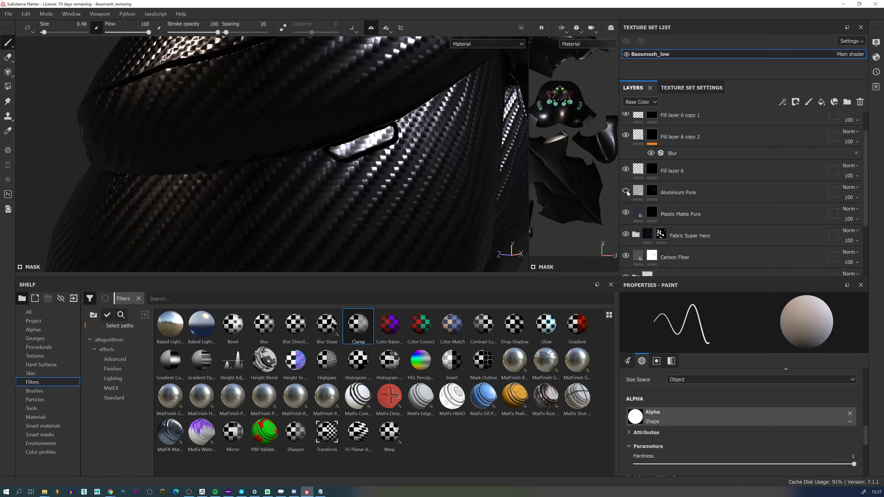
{"action": "left_click", "coordinate": [653, 191]}
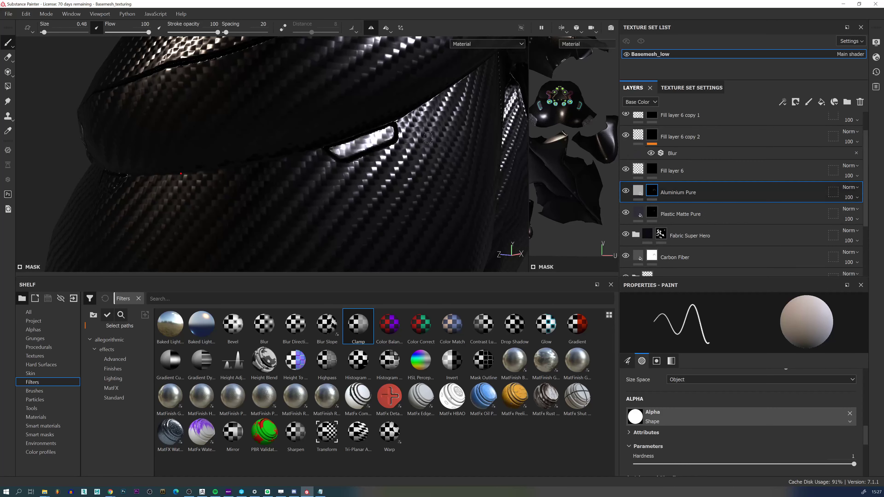
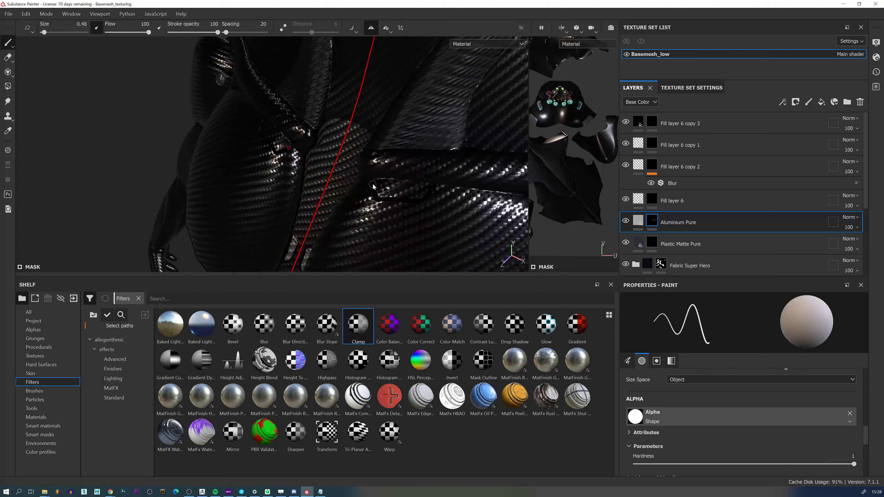
{"action": "mouse_move", "coordinate": [376, 197]}
{"action": "left_mouse_down"}
{"action": "mouse_move", "coordinate": [428, 190]}
{"action": "mouse_move", "coordinate": [386, 181]}
{"action": "mouse_move", "coordinate": [432, 184]}
{"action": "mouse_move", "coordinate": [378, 193]}
{"action": "mouse_move", "coordinate": [425, 186]}
{"action": "left_mouse_up"}
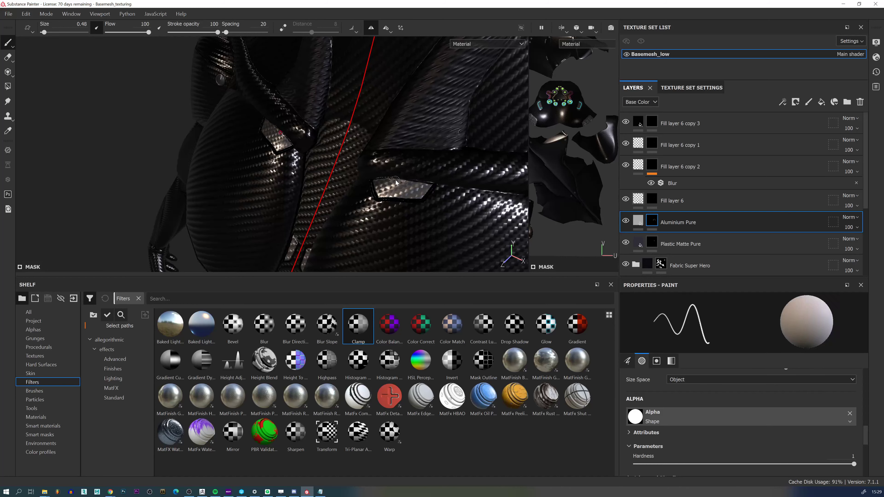
{"action": "key", "text": "x"}
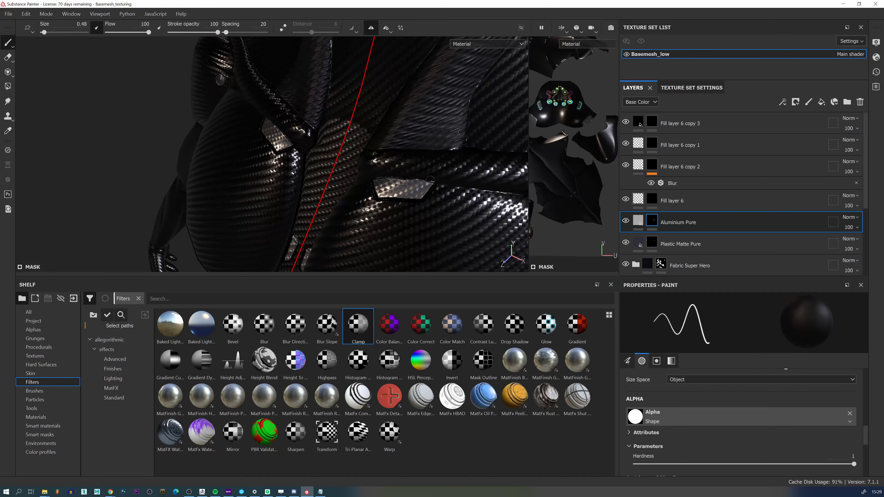
Fill the small narrow inset along the carbon-fibre panel edge on the side of the leg with aluminium.
{"action": "right_click_drag", "start_coordinate": [445, 176], "coordinate": [359, 106], "text": "alt"}
{"action": "mouse_move", "coordinate": [360, 106]}
{"action": "left_mouse_down", "text": "ctrl+alt"}
{"action": "mouse_move", "coordinate": [400, 118]}
{"action": "mouse_move", "coordinate": [466, 208]}
{"action": "mouse_move", "coordinate": [457, 212]}
{"action": "mouse_move", "coordinate": [453, 80]}
{"action": "left_mouse_up", "text": "ctrl+alt"}
{"action": "mouse_move", "coordinate": [375, 253]}
{"action": "left_mouse_down", "text": "ctrl+alt"}
{"action": "mouse_move", "coordinate": [372, 157]}
{"action": "mouse_move", "coordinate": [363, 193]}
{"action": "left_mouse_up", "text": "ctrl+alt"}
{"action": "right_click_drag", "start_coordinate": [363, 194], "coordinate": [352, 153], "text": "alt"}
{"action": "key", "text": "x"}
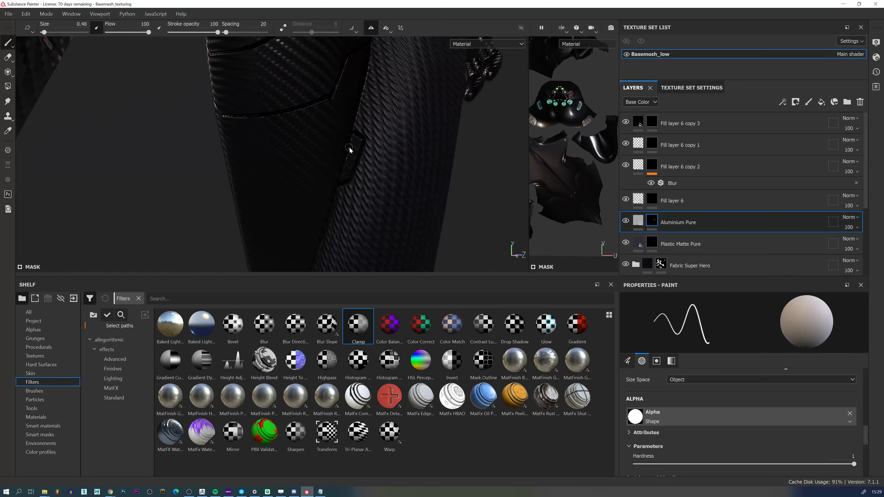
{"action": "mouse_move", "coordinate": [350, 150]}
{"action": "left_mouse_down"}
{"action": "mouse_move", "coordinate": [352, 139]}
{"action": "mouse_move", "coordinate": [347, 163]}
{"action": "left_mouse_up"}
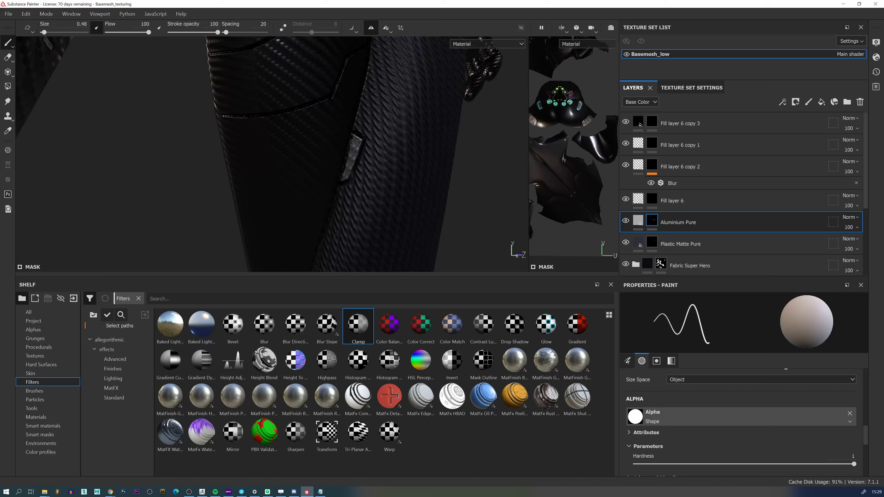
Outline and fill the long angular inset along the leg's carbon-fibre seam with aluminium, keeping the paint within its edges.
{"action": "mouse_move", "coordinate": [387, 223]}
{"action": "left_mouse_down", "text": "alt"}
{"action": "mouse_move", "coordinate": [379, 152]}
{"action": "mouse_move", "coordinate": [365, 198]}
{"action": "mouse_move", "coordinate": [333, 111]}
{"action": "mouse_move", "coordinate": [296, 184]}
{"action": "mouse_move", "coordinate": [227, 192]}
{"action": "mouse_move", "coordinate": [375, 202]}
{"action": "mouse_move", "coordinate": [329, 166]}
{"action": "mouse_move", "coordinate": [294, 205]}
{"action": "mouse_move", "coordinate": [304, 122]}
{"action": "left_mouse_up", "text": "alt"}
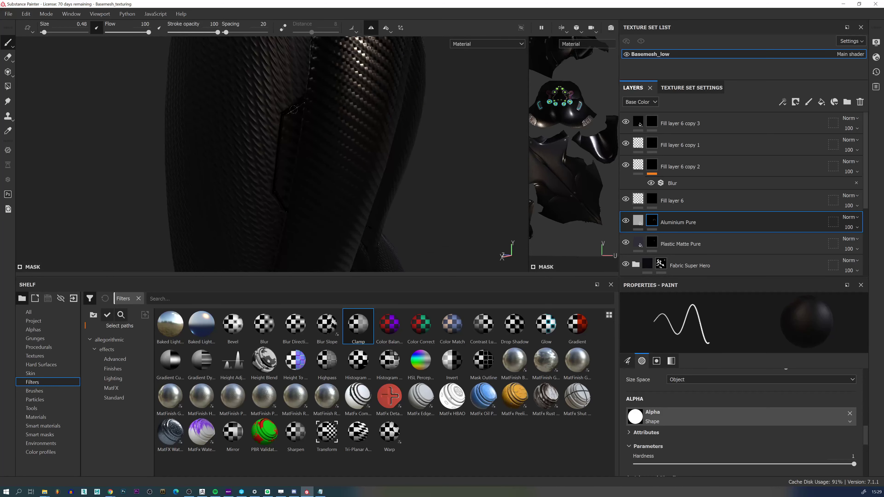
{"action": "mouse_move", "coordinate": [302, 103]}
{"action": "left_mouse_down"}
{"action": "mouse_move", "coordinate": [284, 121]}
{"action": "mouse_move", "coordinate": [277, 177]}
{"action": "mouse_move", "coordinate": [286, 208]}
{"action": "left_mouse_up"}
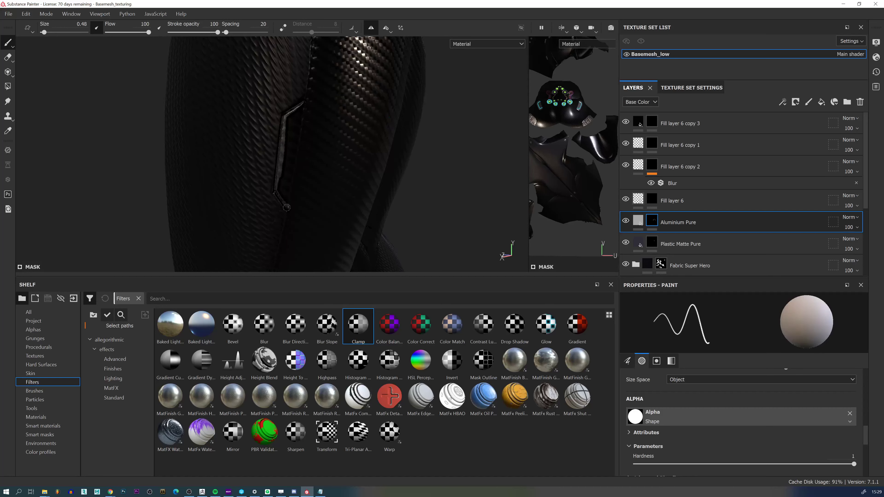
{"action": "mouse_move", "coordinate": [300, 114]}
{"action": "left_mouse_down"}
{"action": "mouse_move", "coordinate": [302, 105]}
{"action": "mouse_move", "coordinate": [292, 143]}
{"action": "mouse_move", "coordinate": [290, 129]}
{"action": "left_mouse_up"}
{"action": "left_click_drag", "start_coordinate": [285, 171], "coordinate": [289, 146]}
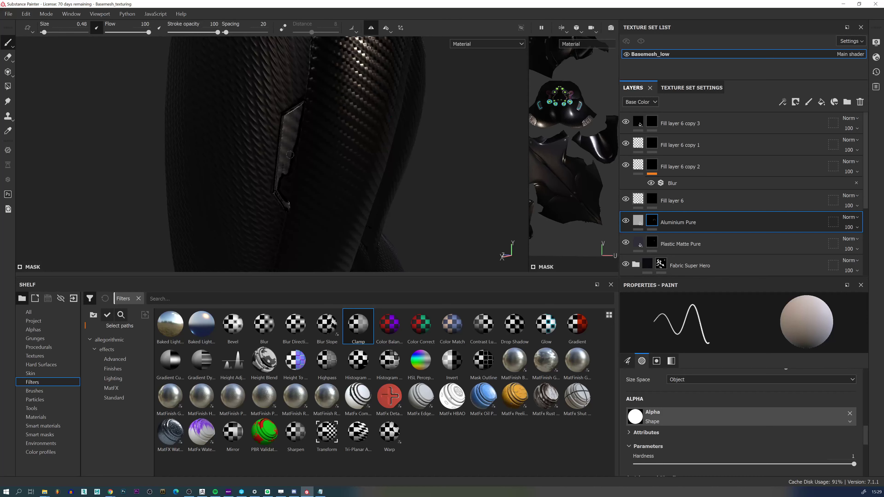
{"action": "left_click_drag", "start_coordinate": [289, 143], "coordinate": [278, 189]}
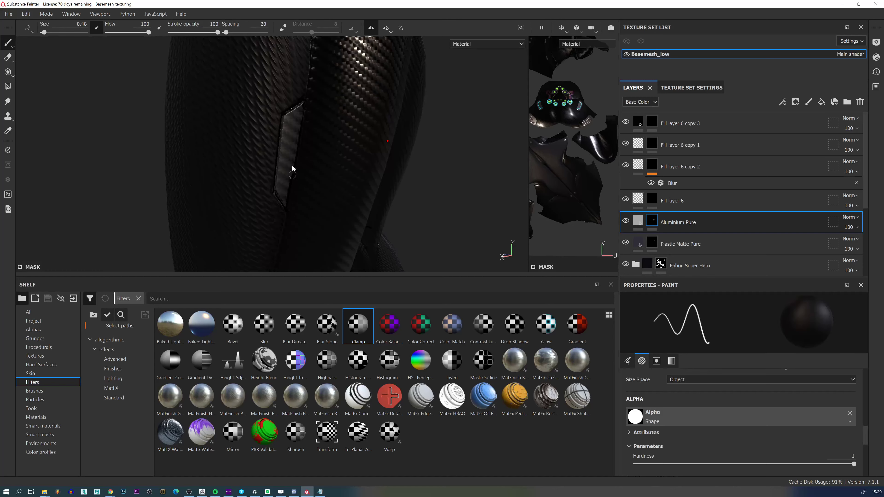
{"action": "key", "text": "x"}
Enlarge the brush to 1.55 and paint the round stud at the ankle with aluminium.
{"action": "left_click_drag", "start_coordinate": [338, 93], "coordinate": [385, 225], "text": "alt"}
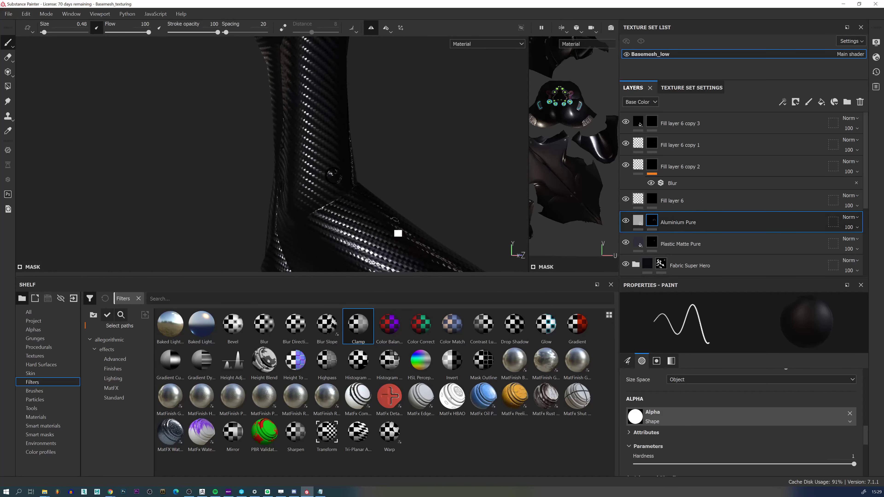
{"action": "right_click_drag", "start_coordinate": [336, 176], "coordinate": [351, 173], "text": "ctrl"}
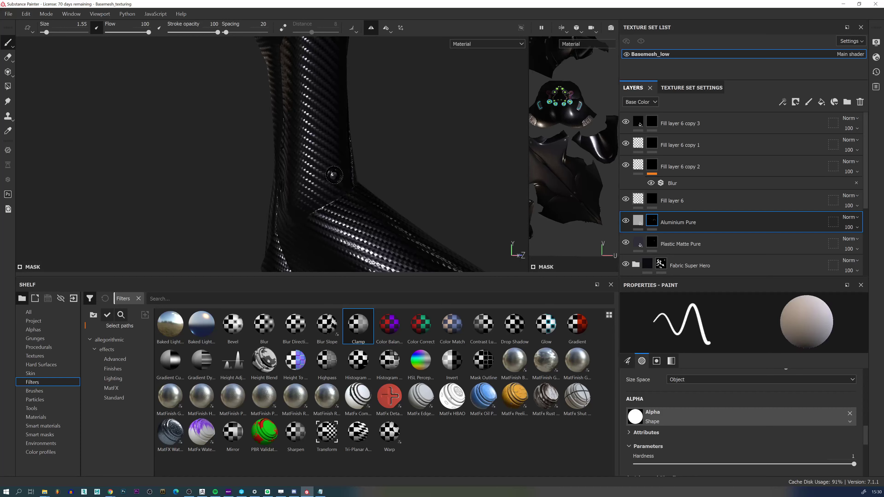
{"action": "left_click", "coordinate": [335, 176]}
{"action": "left_click_drag", "start_coordinate": [337, 176], "coordinate": [452, 174], "text": "alt"}
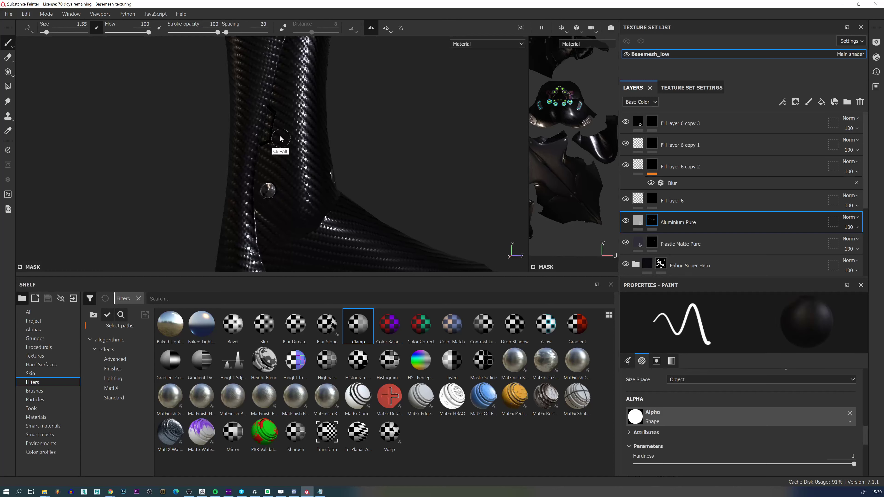
Reduce the brush size to 0.59 and fill the narrow inset above the ankle stud with aluminium.
{"action": "left_click_drag", "start_coordinate": [280, 141], "coordinate": [278, 200], "text": "ctrl+alt"}
{"action": "mouse_move", "coordinate": [264, 181]}
{"action": "right_mouse_down", "text": "alt"}
{"action": "mouse_move", "coordinate": [273, 190]}
{"action": "mouse_move", "coordinate": [260, 191]}
{"action": "mouse_move", "coordinate": [265, 178]}
{"action": "right_mouse_up", "text": "alt"}
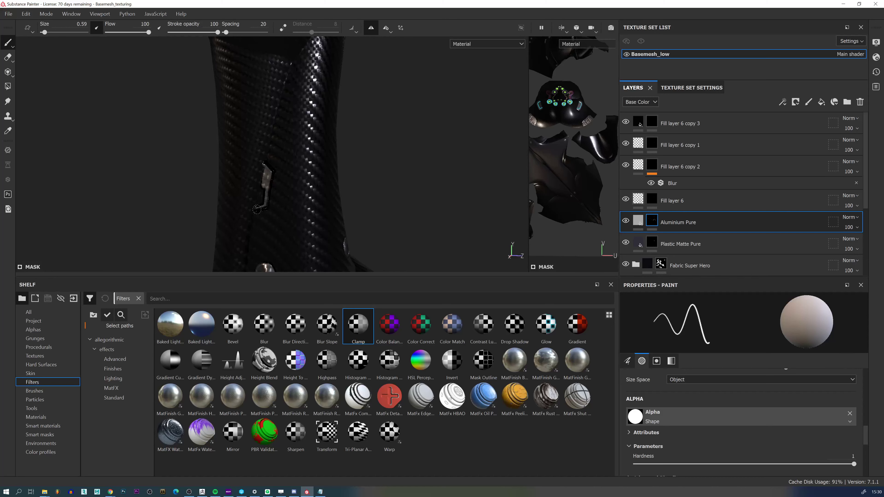
{"action": "left_click_drag", "start_coordinate": [257, 209], "coordinate": [261, 202]}
{"action": "key", "text": "x"}
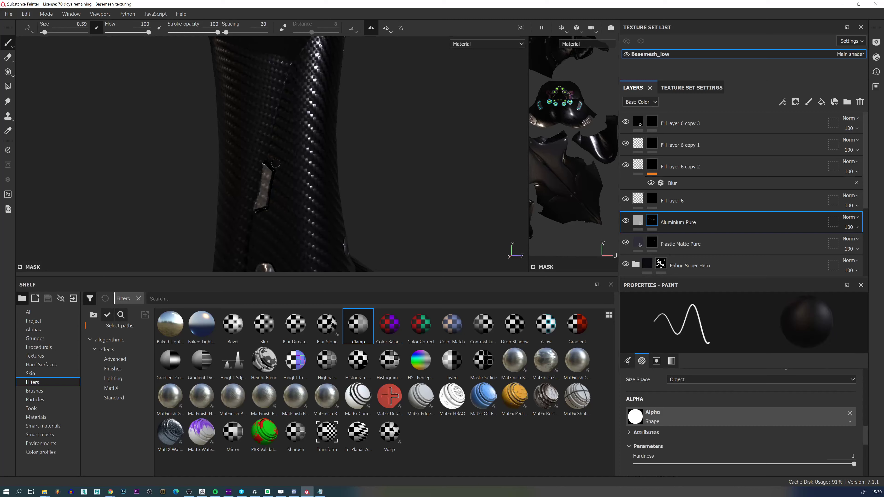
Paint aluminium into the angular inset on the opposite side of the lower leg, just above the foot.
{"action": "left_click_drag", "start_coordinate": [330, 198], "coordinate": [307, 181], "text": "alt"}
{"action": "right_click_drag", "start_coordinate": [308, 181], "coordinate": [438, 177], "text": "alt"}
{"action": "left_click_drag", "start_coordinate": [438, 178], "coordinate": [405, 133], "text": "alt"}
{"action": "right_click_drag", "start_coordinate": [405, 133], "coordinate": [428, 154], "text": "alt"}
{"action": "left_click_drag", "start_coordinate": [428, 154], "coordinate": [533, 174], "text": "alt"}
{"action": "right_click_drag", "start_coordinate": [418, 182], "coordinate": [421, 204], "text": "shift"}
{"action": "left_click_drag", "start_coordinate": [421, 204], "coordinate": [338, 192], "text": "alt"}
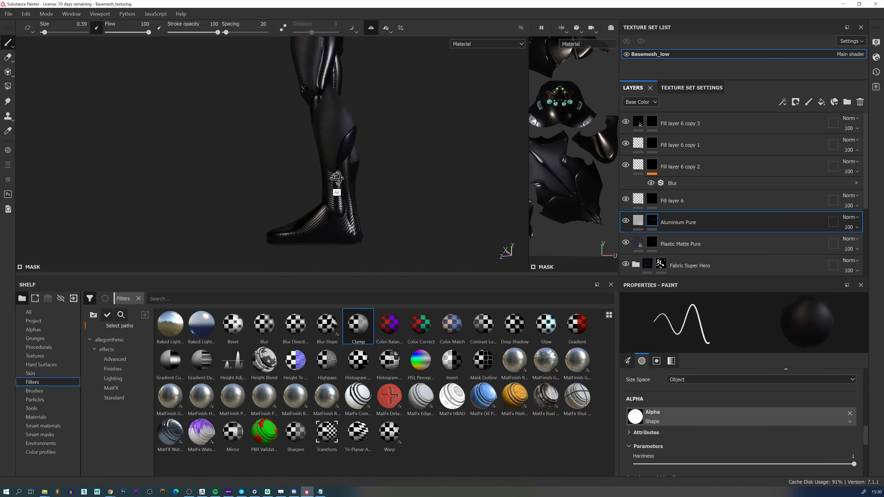
{"action": "right_click_drag", "start_coordinate": [337, 191], "coordinate": [348, 260], "text": "alt"}
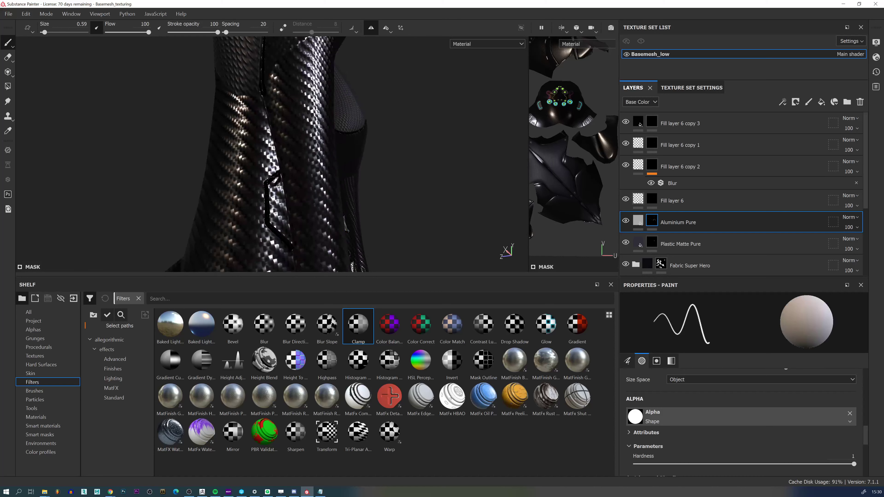
{"action": "mouse_move", "coordinate": [275, 181]}
{"action": "left_mouse_down"}
{"action": "mouse_move", "coordinate": [274, 225]}
{"action": "mouse_move", "coordinate": [286, 239]}
{"action": "left_mouse_up"}
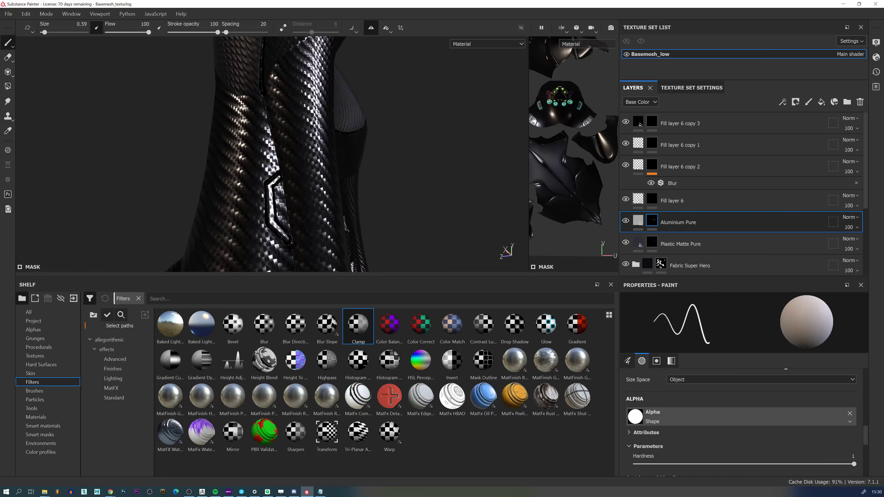
{"action": "left_click_drag", "start_coordinate": [278, 189], "coordinate": [285, 231]}
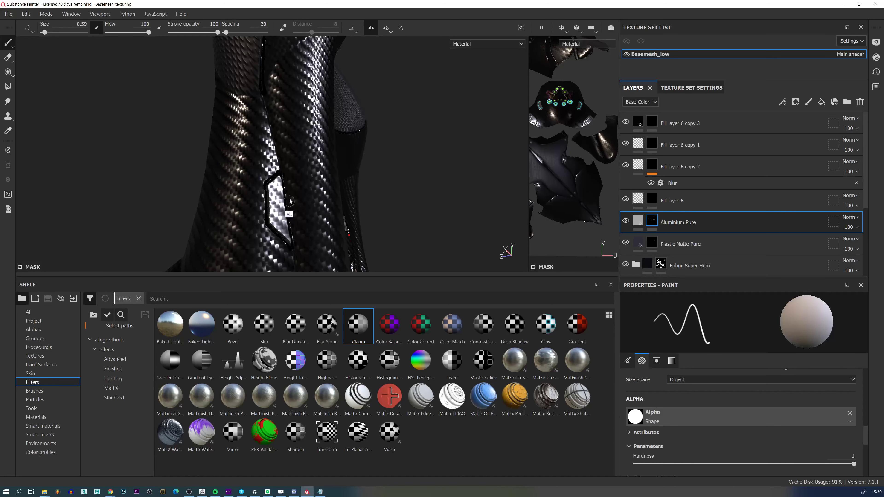
Touch up the long edge and lower tip of the lower-leg inset on the Aluminium Pure mask.
{"action": "key", "text": "x"}
{"action": "key", "text": "x"}
{"action": "left_click_drag", "start_coordinate": [281, 184], "coordinate": [292, 239]}
{"action": "key", "text": "x"}
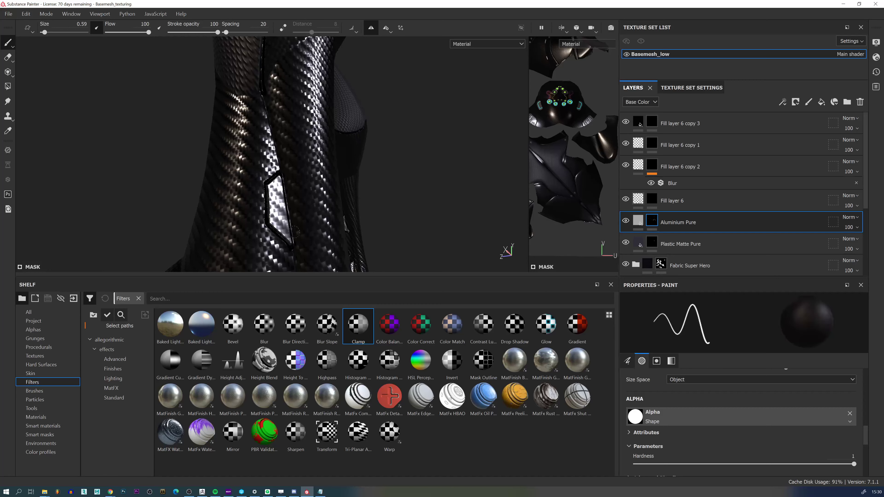
Examine the suit from the legs up to the torso, shoulders and upper back.
{"action": "right_click_drag", "start_coordinate": [287, 170], "coordinate": [266, 115], "text": "alt"}
{"action": "left_click_drag", "start_coordinate": [266, 114], "coordinate": [402, 207], "text": "alt"}
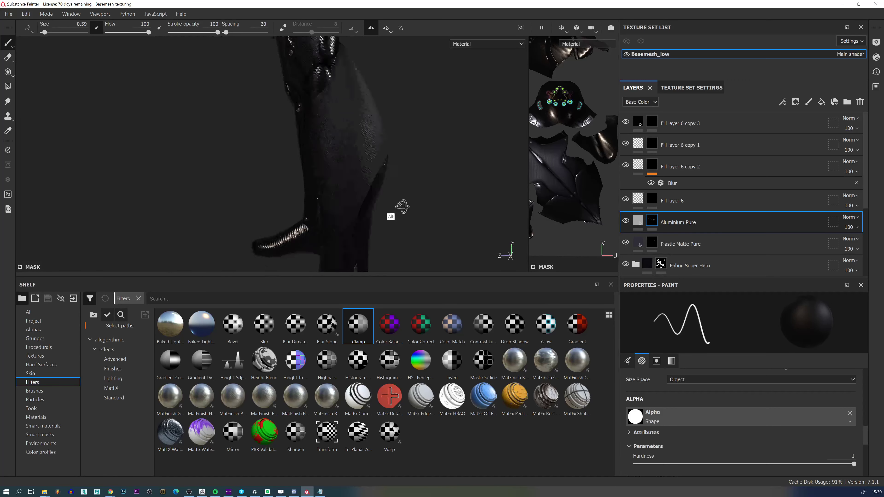
{"action": "right_click_drag", "start_coordinate": [402, 207], "coordinate": [411, 151], "text": "alt"}
{"action": "middle_click_drag", "start_coordinate": [412, 151], "coordinate": [475, 201], "text": "alt"}
{"action": "left_click_drag", "start_coordinate": [475, 201], "coordinate": [420, 211], "text": "alt"}
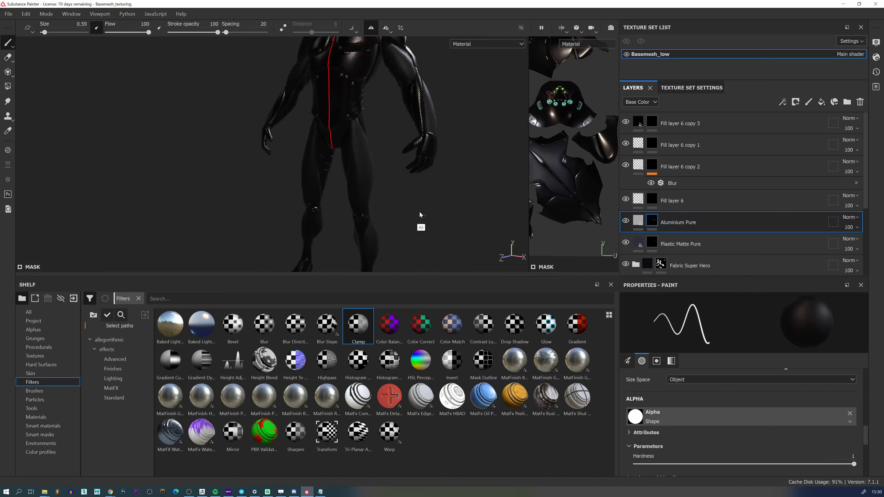
{"action": "right_click_drag", "start_coordinate": [419, 212], "coordinate": [412, 159], "text": "alt"}
{"action": "middle_click_drag", "start_coordinate": [386, 79], "coordinate": [373, 148], "text": "alt"}
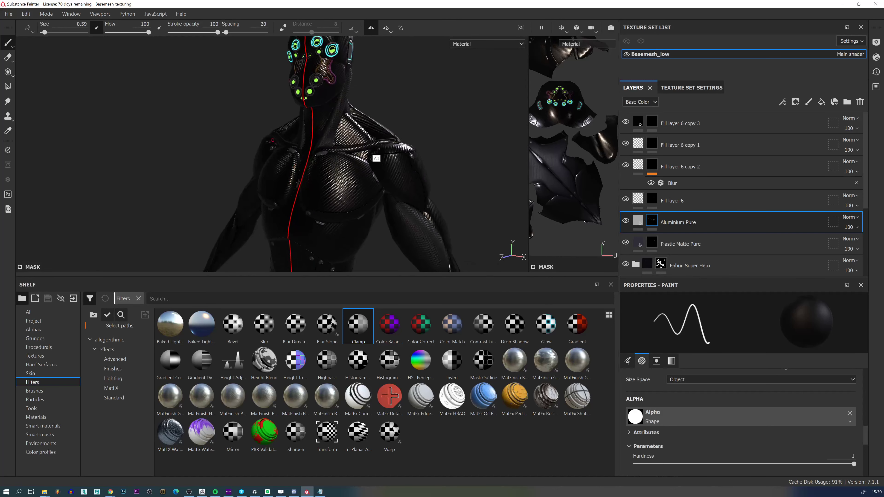
{"action": "right_click_drag", "start_coordinate": [373, 148], "coordinate": [450, 157], "text": "alt"}
{"action": "left_click_drag", "start_coordinate": [450, 156], "coordinate": [236, 164], "text": "alt"}
{"action": "left_click_drag", "start_coordinate": [400, 104], "coordinate": [381, 122], "text": "alt"}
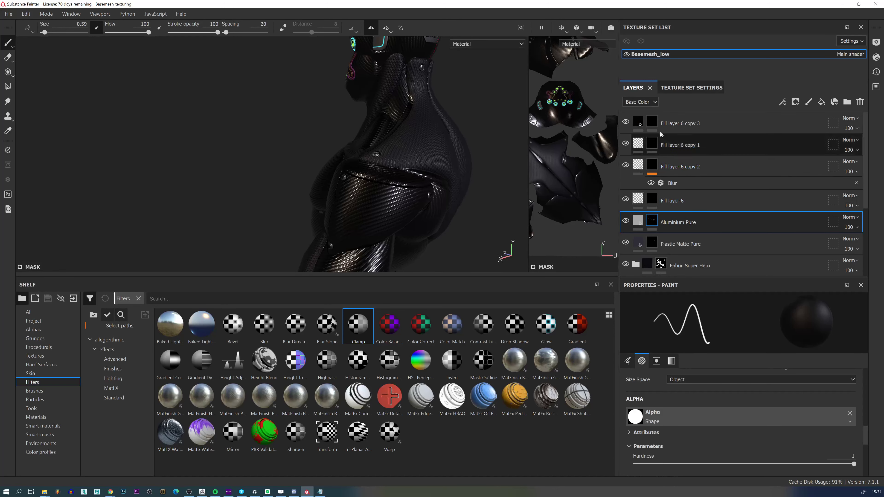
Add a fill layer with a black mask above the Fill layer 6 copy 3 layer.
{"action": "left_click", "coordinate": [713, 125]}
{"action": "left_click", "coordinate": [821, 102]}
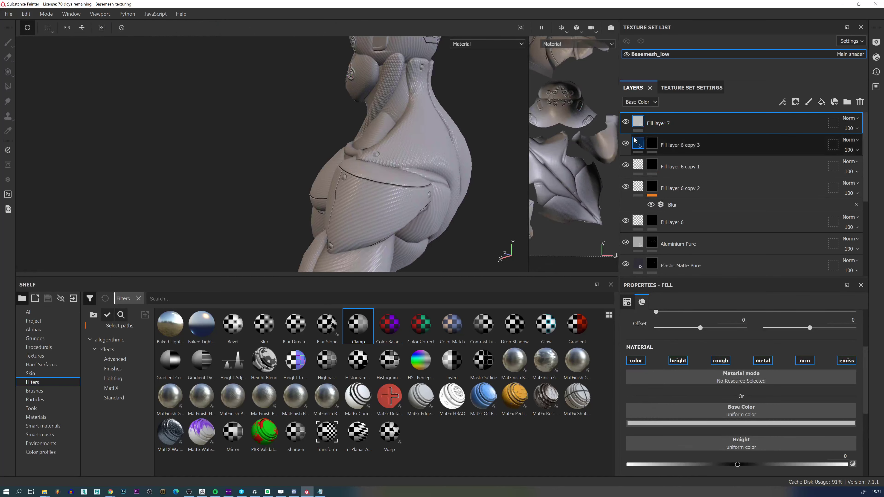
{"action": "right_click", "coordinate": [656, 123]}
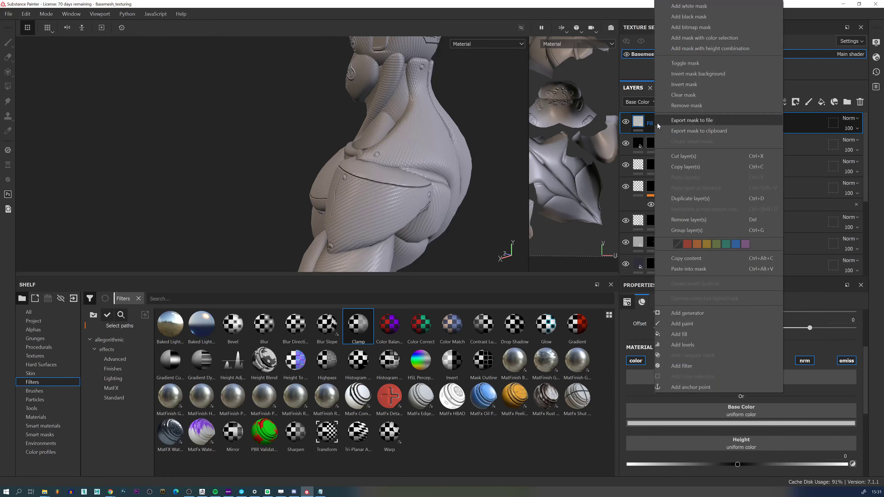
{"action": "left_click", "coordinate": [703, 17]}
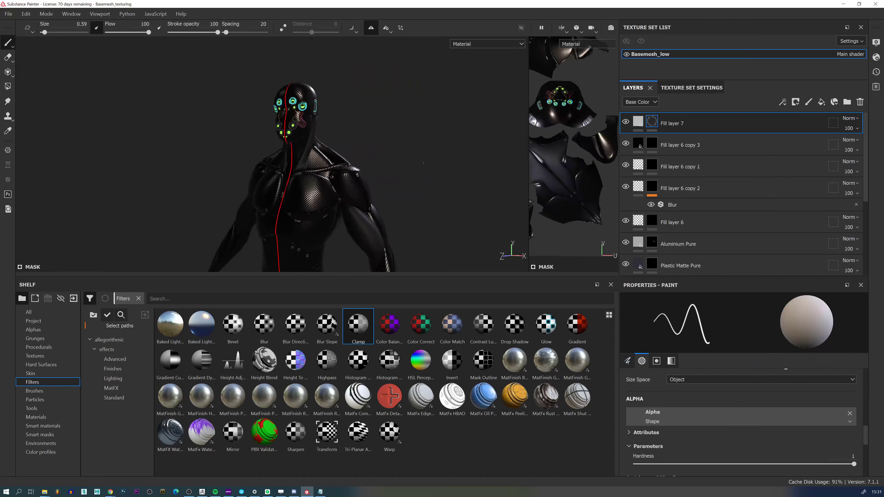
Enlarge the brush to 15.55 and reveal the new fill layer over both chest plates.
{"action": "middle_click_drag", "start_coordinate": [423, 163], "coordinate": [515, 133], "text": "alt"}
{"action": "right_click_drag", "start_coordinate": [416, 166], "coordinate": [449, 165], "text": "ctrl"}
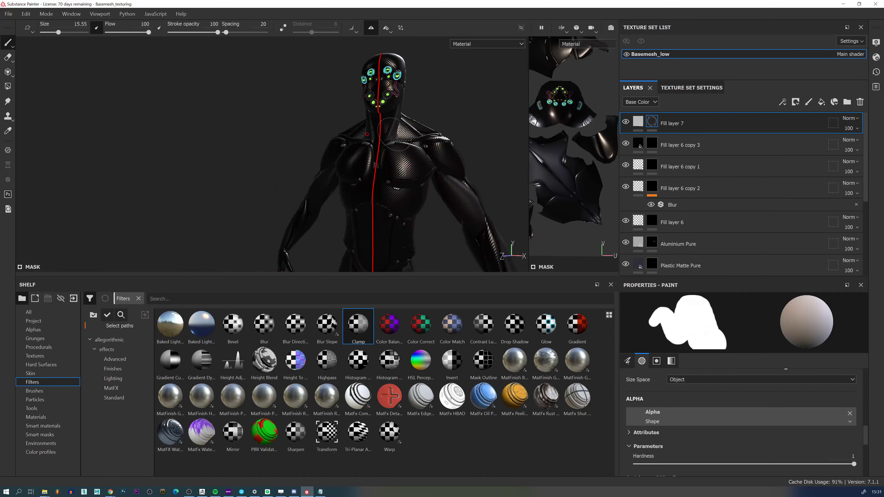
{"action": "mouse_move", "coordinate": [394, 135]}
{"action": "left_mouse_down"}
{"action": "mouse_move", "coordinate": [400, 163]}
{"action": "mouse_move", "coordinate": [416, 166]}
{"action": "left_mouse_up"}
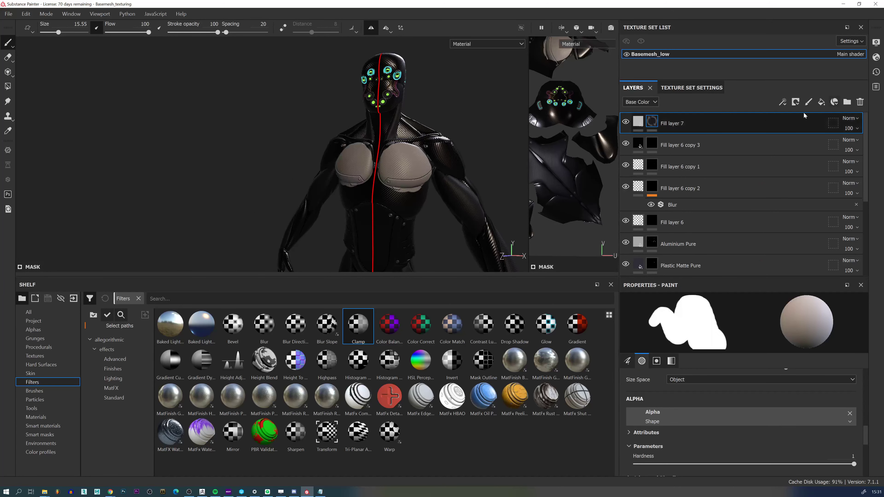
Place the new fill layer in a folder with a black mask and paint the chest and shoulder plates into that mask.
{"action": "left_click", "coordinate": [847, 101]}
{"action": "left_click_drag", "start_coordinate": [673, 145], "coordinate": [674, 124]}
{"action": "right_click", "coordinate": [675, 124]}
{"action": "left_click", "coordinate": [731, 17]}
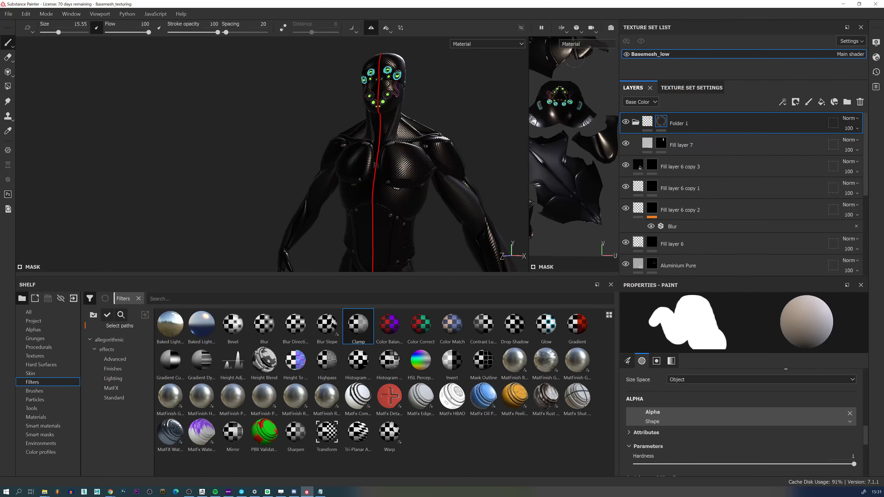
{"action": "mouse_move", "coordinate": [360, 142]}
{"action": "left_mouse_down"}
{"action": "mouse_move", "coordinate": [418, 148]}
{"action": "mouse_move", "coordinate": [442, 134]}
{"action": "mouse_move", "coordinate": [430, 167]}
{"action": "mouse_move", "coordinate": [453, 139]}
{"action": "left_mouse_up"}
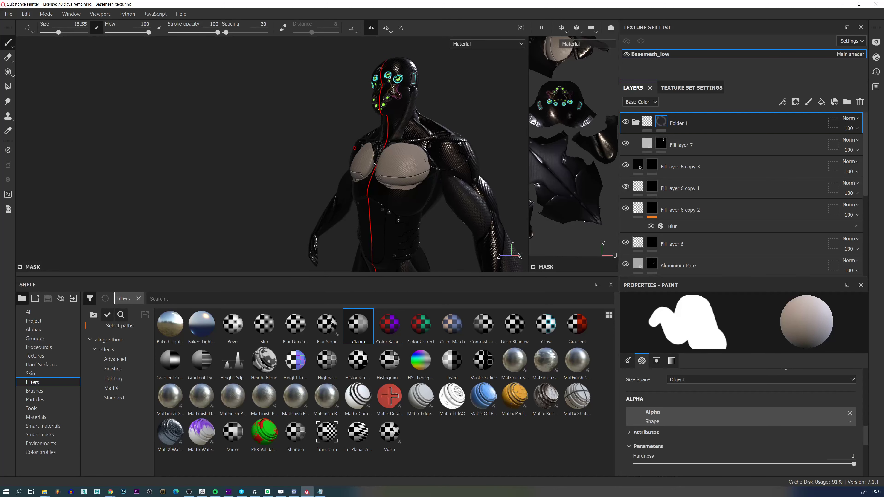
Undo the last stroke and paint the shoulder plates into the mask of Fill layer 7.
{"action": "left_click", "coordinate": [663, 122]}
{"action": "left_click", "coordinate": [661, 143]}
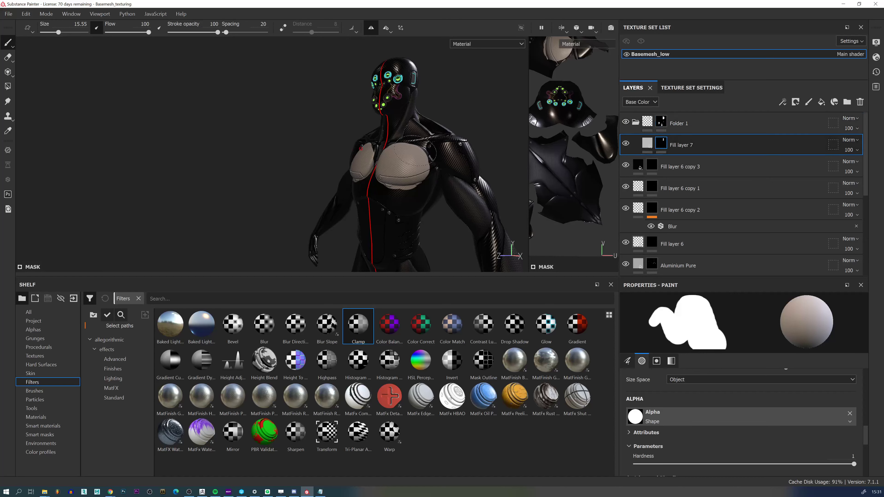
{"action": "key", "text": "ctrl+z"}
{"action": "left_click_drag", "start_coordinate": [450, 153], "coordinate": [460, 167]}
{"action": "mouse_move", "coordinate": [439, 156]}
{"action": "right_mouse_down", "text": "alt"}
{"action": "mouse_move", "coordinate": [407, 102]}
{"action": "mouse_move", "coordinate": [440, 177]}
{"action": "right_mouse_up", "text": "alt"}
{"action": "mouse_move", "coordinate": [440, 178]}
{"action": "left_mouse_down", "text": "alt"}
{"action": "mouse_move", "coordinate": [408, 171]}
{"action": "mouse_move", "coordinate": [414, 146]}
{"action": "mouse_move", "coordinate": [449, 148]}
{"action": "mouse_move", "coordinate": [453, 158]}
{"action": "left_mouse_up", "text": "alt"}
{"action": "left_click_drag", "start_coordinate": [452, 158], "coordinate": [419, 166], "text": "alt"}
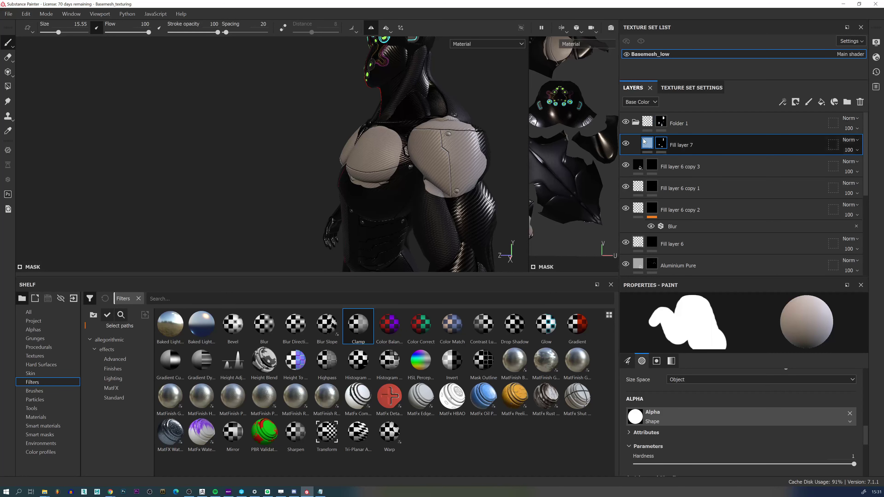
Undo the last strokes painted on the shoulder plates in the mask of Fill layer 7.
{"action": "left_click_drag", "start_coordinate": [462, 142], "coordinate": [423, 138], "text": "alt"}
{"action": "right_click_drag", "start_coordinate": [423, 137], "coordinate": [364, 50], "text": "alt"}
{"action": "left_click_drag", "start_coordinate": [410, 139], "coordinate": [492, 149], "text": "alt"}
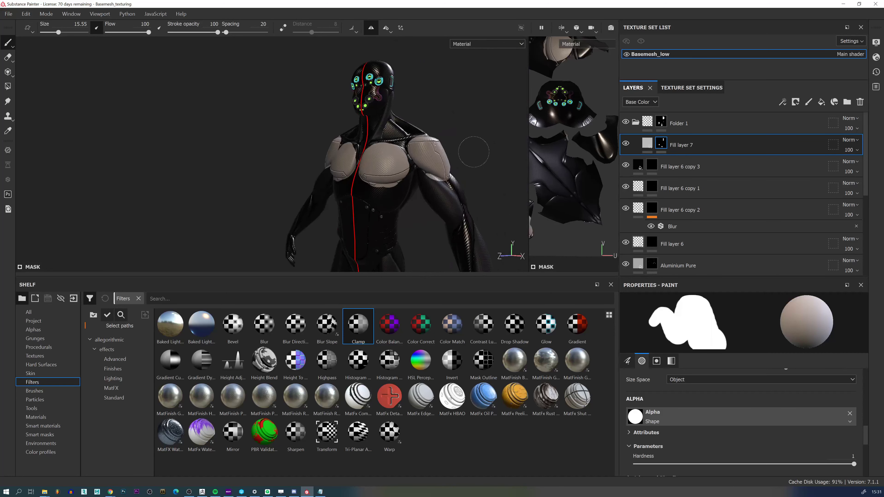
{"action": "key", "text": "ctrl+z"}
{"action": "key", "text": "ctrl+z"}
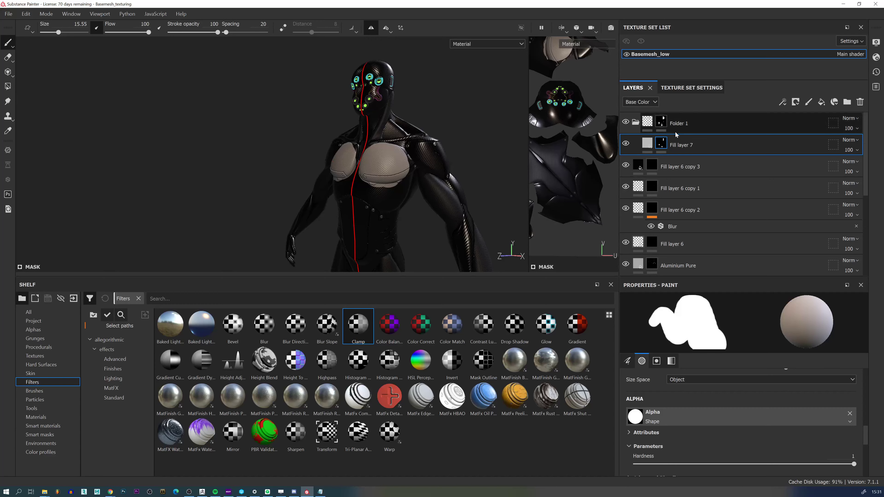
Delete Folder 1 together with the Fill layer 7 inside it.
{"action": "left_click", "coordinate": [686, 126]}
{"action": "right_click", "coordinate": [686, 126]}
{"action": "left_click", "coordinate": [707, 64]}
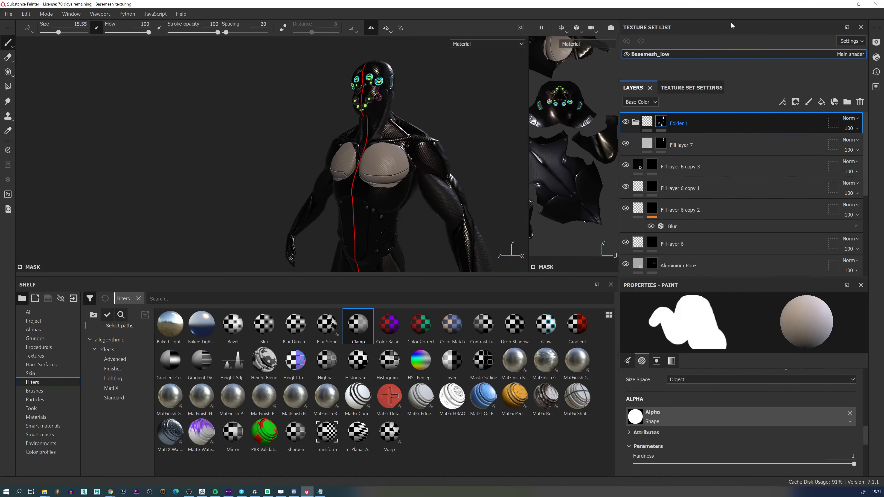
{"action": "left_click", "coordinate": [719, 120]}
{"action": "key", "text": "Delete"}
{"action": "scroll", "coordinate": [421, 154], "scroll_direction": "down", "scroll_amount": 3}
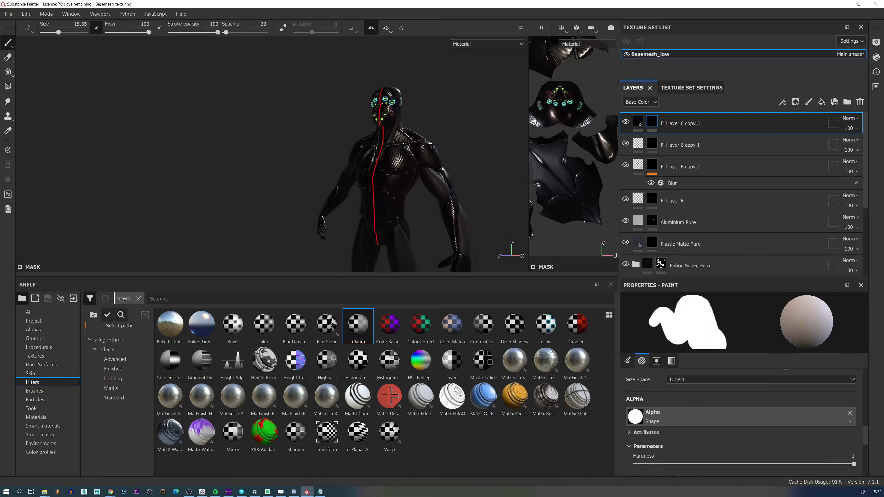
Examine the character's torso, hips and legs from the front.
{"action": "key", "text": "alt+Tab"}
{"action": "right_click_drag", "start_coordinate": [411, 180], "coordinate": [402, 189], "text": "alt"}
{"action": "middle_click_drag", "start_coordinate": [402, 189], "coordinate": [401, 96], "text": "alt"}
{"action": "right_click_drag", "start_coordinate": [401, 96], "coordinate": [409, 139], "text": "alt"}
{"action": "left_click_drag", "start_coordinate": [409, 139], "coordinate": [421, 174], "text": "alt"}
{"action": "right_click_drag", "start_coordinate": [421, 174], "coordinate": [428, 206], "text": "alt"}
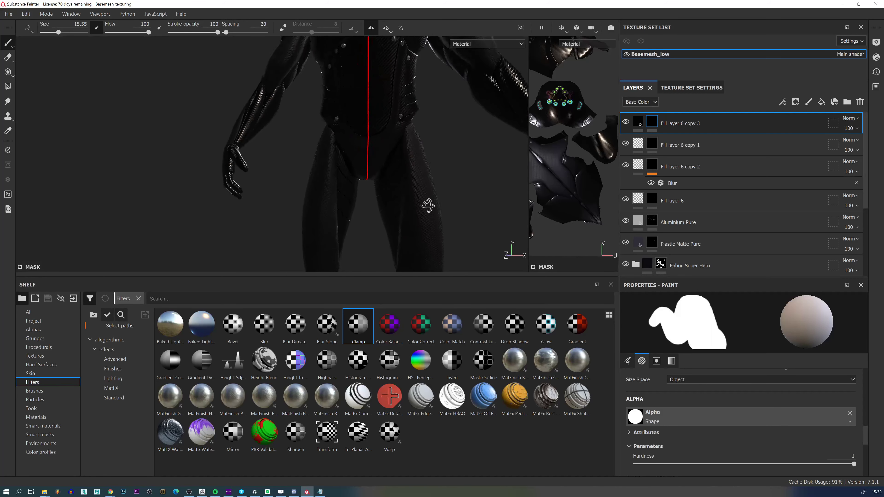
{"action": "middle_click_drag", "start_coordinate": [415, 215], "coordinate": [397, 105], "text": "alt"}
{"action": "left_click_drag", "start_coordinate": [397, 104], "coordinate": [406, 113], "text": "alt"}
{"action": "right_click_drag", "start_coordinate": [405, 113], "coordinate": [369, 98], "text": "shift"}
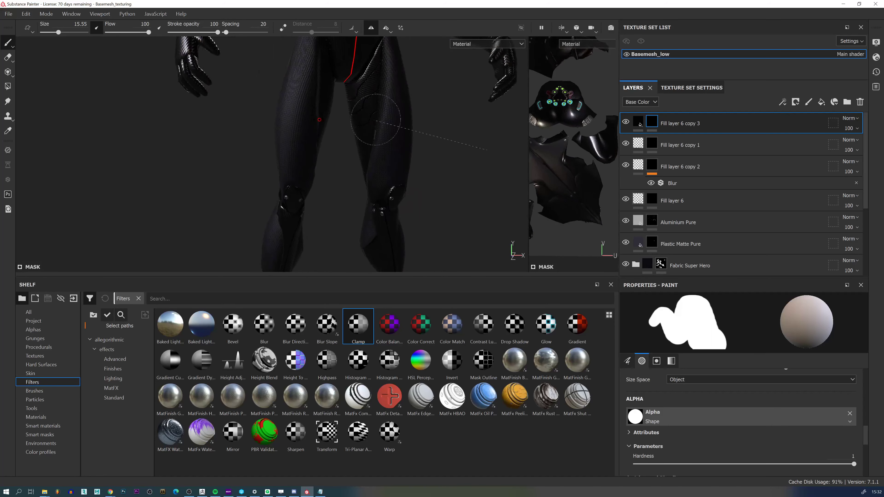
{"action": "middle_click_drag", "start_coordinate": [369, 98], "coordinate": [355, 223], "text": "alt"}
{"action": "left_click_drag", "start_coordinate": [352, 182], "coordinate": [310, 173], "text": "alt"}
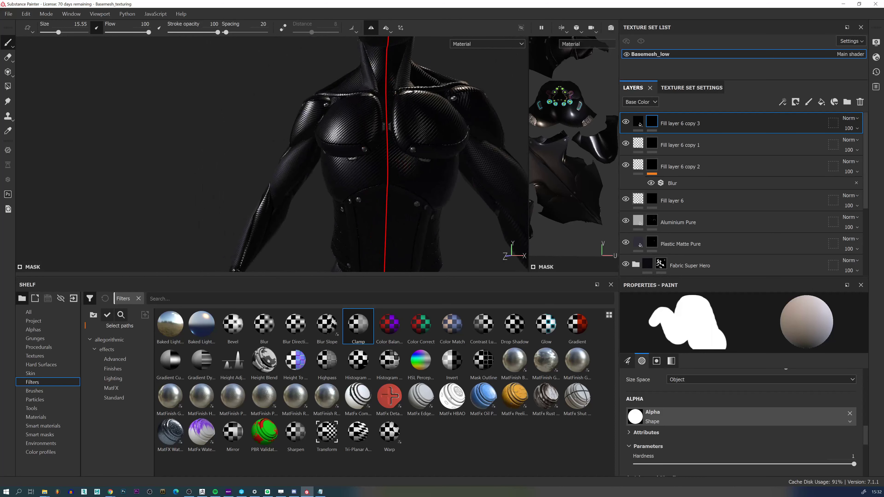
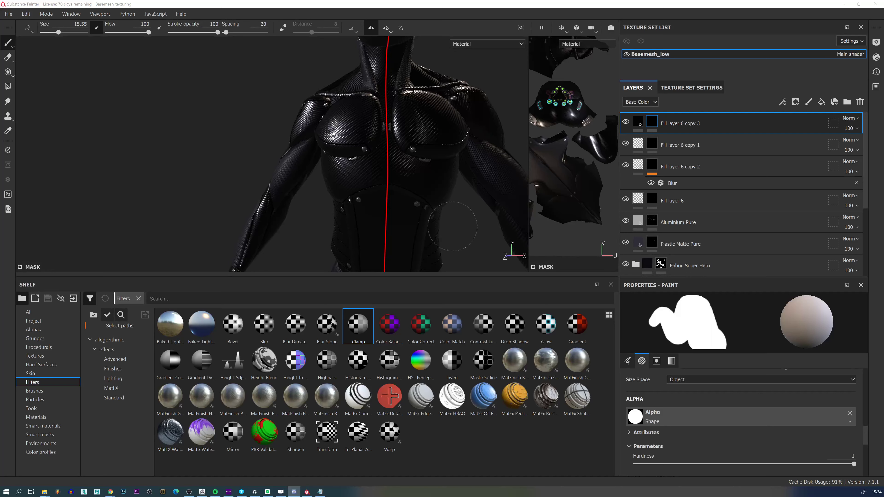
Inspect the carbon-textured arms, hips and legs of the character from the front and the side.
{"action": "scroll", "coordinate": [479, 201], "scroll_direction": "down", "scroll_amount": 5}
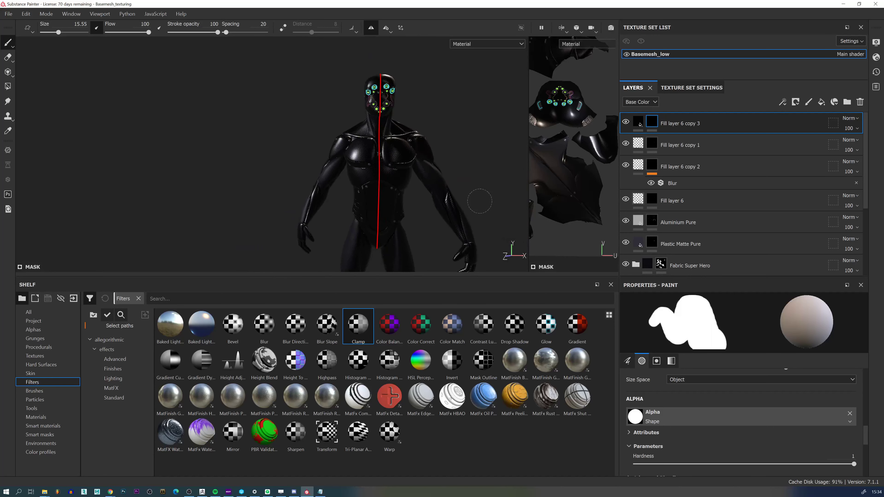
{"action": "scroll", "coordinate": [361, 204], "scroll_direction": "up", "scroll_amount": 3}
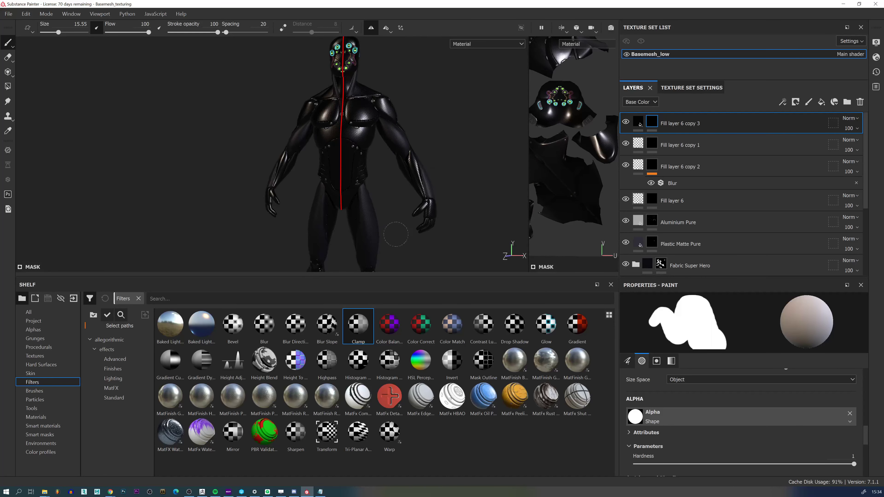
{"action": "scroll", "coordinate": [396, 234], "scroll_direction": "down", "scroll_amount": 2}
{"action": "middle_click_drag", "start_coordinate": [362, 210], "coordinate": [355, 172], "text": "alt"}
{"action": "left_click_drag", "start_coordinate": [355, 172], "coordinate": [373, 174], "text": "alt"}
{"action": "right_click_drag", "start_coordinate": [268, 156], "coordinate": [292, 178], "text": "alt"}
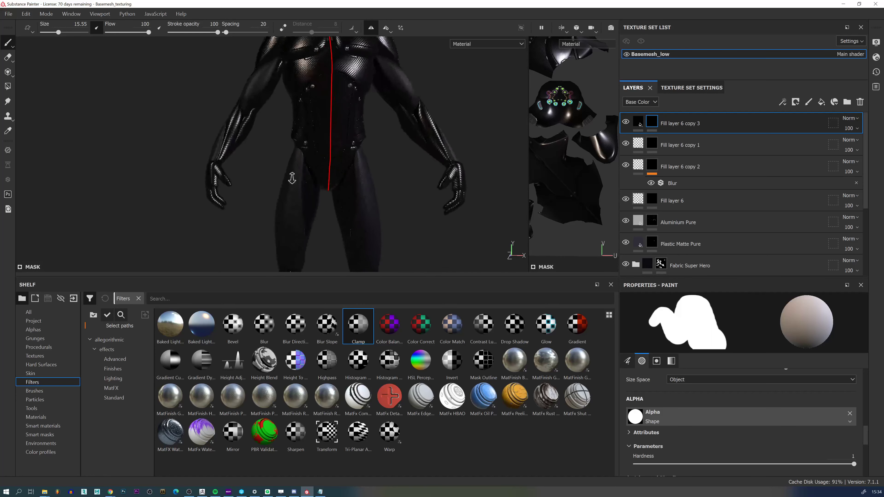
{"action": "left_click_drag", "start_coordinate": [292, 178], "coordinate": [356, 205], "text": "alt"}
{"action": "middle_click_drag", "start_coordinate": [355, 205], "coordinate": [358, 249], "text": "alt"}
{"action": "right_click_drag", "start_coordinate": [324, 161], "coordinate": [348, 174], "text": "alt"}
{"action": "left_click_drag", "start_coordinate": [348, 174], "coordinate": [447, 168], "text": "alt"}
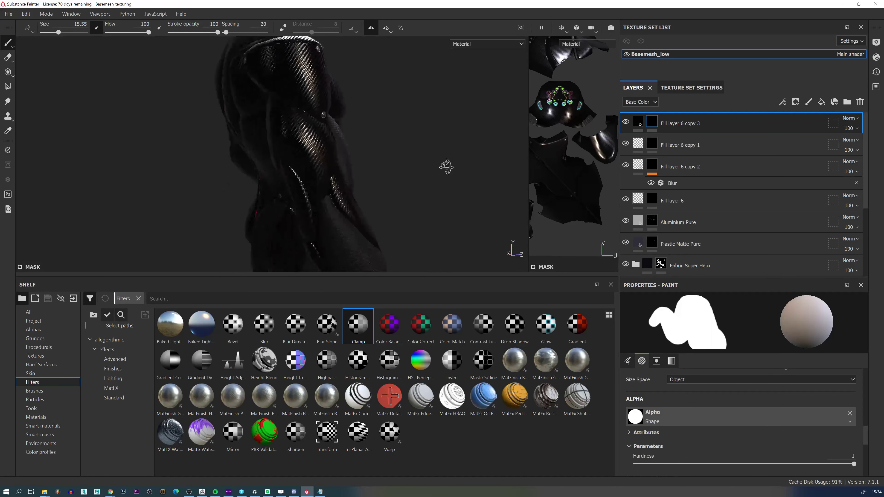
{"action": "right_click_drag", "start_coordinate": [446, 167], "coordinate": [352, 117], "text": "alt"}
{"action": "left_click_drag", "start_coordinate": [352, 117], "coordinate": [401, 156], "text": "alt"}
{"action": "middle_click_drag", "start_coordinate": [310, 196], "coordinate": [346, 167], "text": "alt"}
{"action": "right_click_drag", "start_coordinate": [362, 180], "coordinate": [313, 193], "text": "shift"}
{"action": "left_click_drag", "start_coordinate": [347, 239], "coordinate": [383, 235], "text": "alt"}
{"action": "middle_click_drag", "start_coordinate": [384, 235], "coordinate": [401, 149], "text": "alt"}
{"action": "right_click_drag", "start_coordinate": [345, 167], "coordinate": [369, 188], "text": "alt"}
{"action": "left_click_drag", "start_coordinate": [369, 188], "coordinate": [325, 158], "text": "alt"}
{"action": "right_click_drag", "start_coordinate": [326, 158], "coordinate": [456, 185], "text": "alt"}
{"action": "left_click_drag", "start_coordinate": [457, 184], "coordinate": [395, 216], "text": "alt"}
{"action": "right_click_drag", "start_coordinate": [396, 216], "coordinate": [297, 93], "text": "alt"}
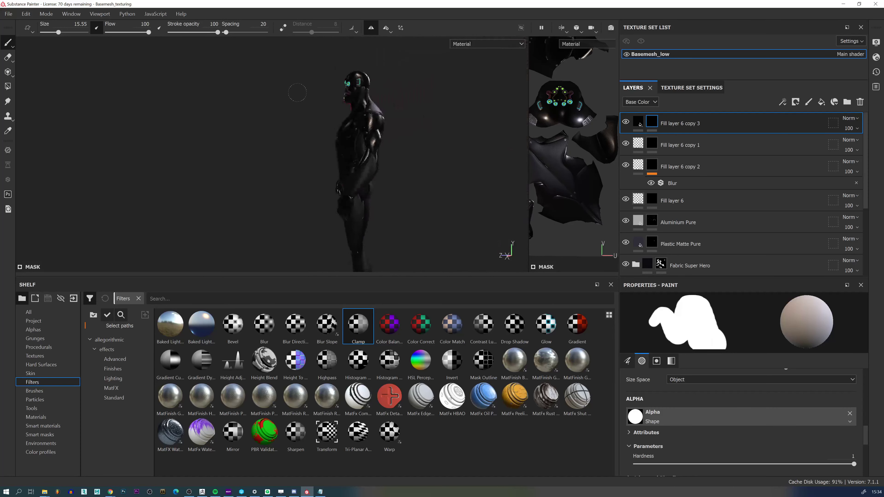
{"action": "left_click_drag", "start_coordinate": [297, 92], "coordinate": [397, 129], "text": "alt"}
{"action": "right_click_drag", "start_coordinate": [362, 167], "coordinate": [391, 196], "text": "alt"}
{"action": "middle_click_drag", "start_coordinate": [379, 191], "coordinate": [375, 168], "text": "alt"}
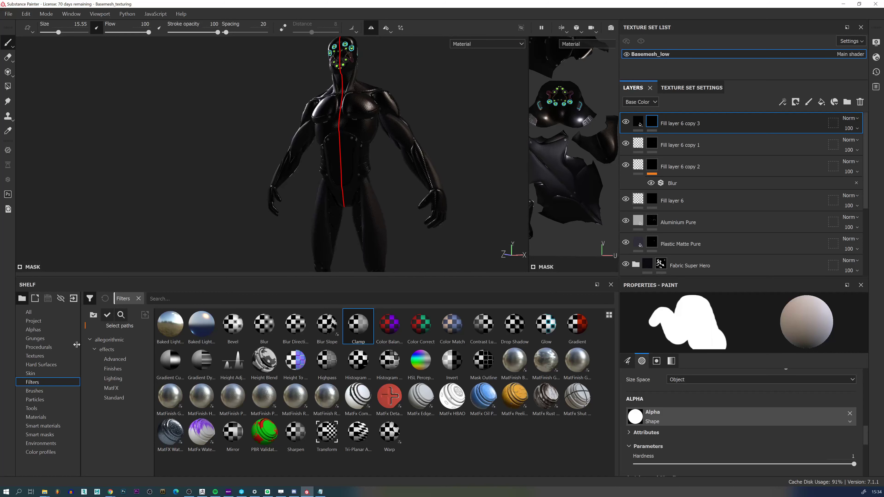
Filter the material library to plastics and add Plastic Matte Pure as a layer above Fill layer 6 copy 3.
{"action": "left_click", "coordinate": [50, 417]}
{"action": "left_click", "coordinate": [90, 298]}
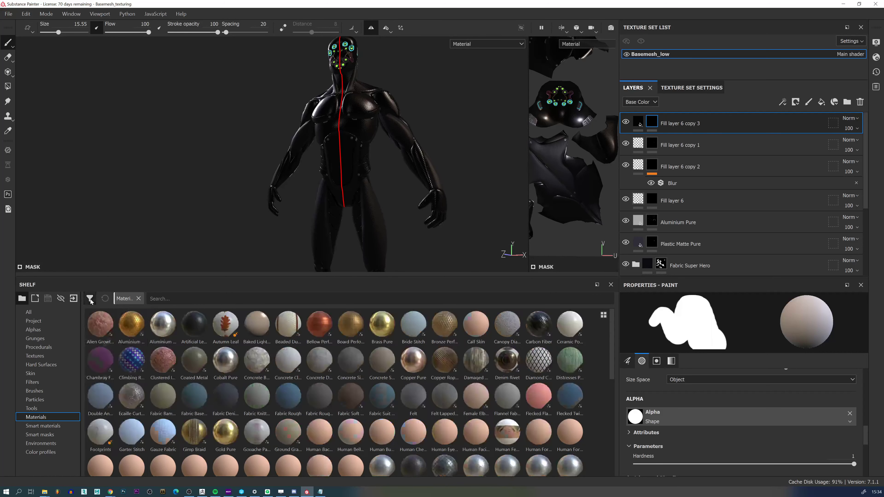
{"action": "left_click", "coordinate": [91, 300]}
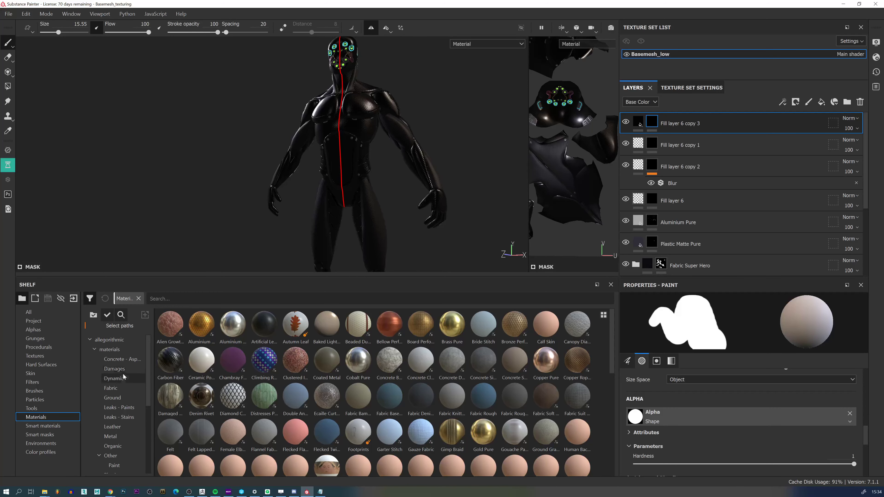
{"action": "scroll", "coordinate": [121, 375], "scroll_direction": "down", "scroll_amount": 2}
{"action": "left_click", "coordinate": [118, 418]}
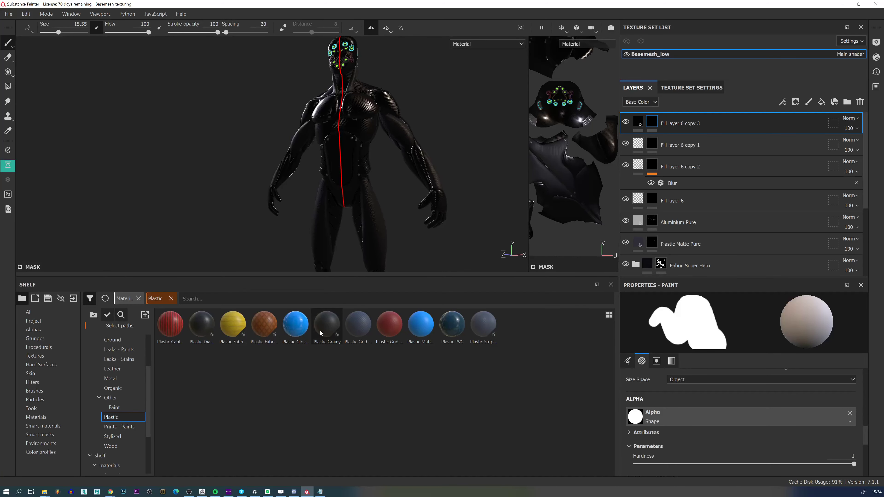
{"action": "left_click", "coordinate": [419, 331]}
{"action": "left_click_drag", "start_coordinate": [419, 331], "coordinate": [684, 118]}
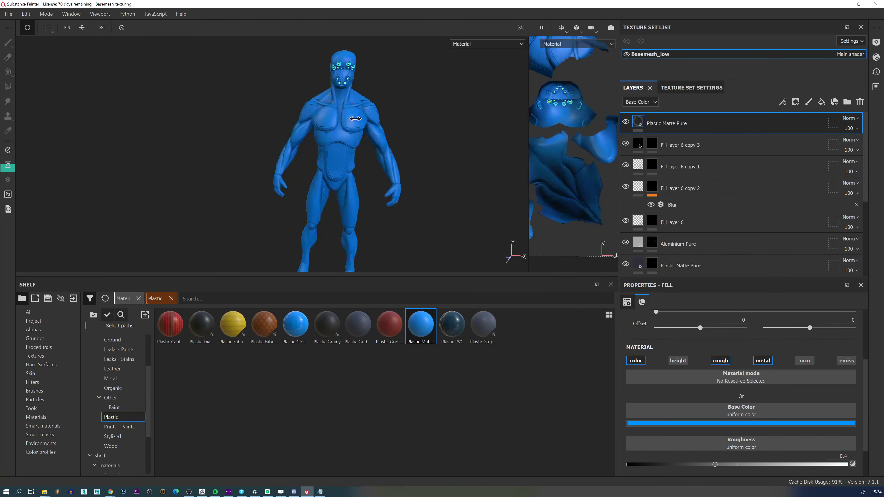
Add a black mask to the blue Plastic Matte Pure layer.
{"action": "scroll", "coordinate": [381, 167], "scroll_direction": "up", "scroll_amount": 2}
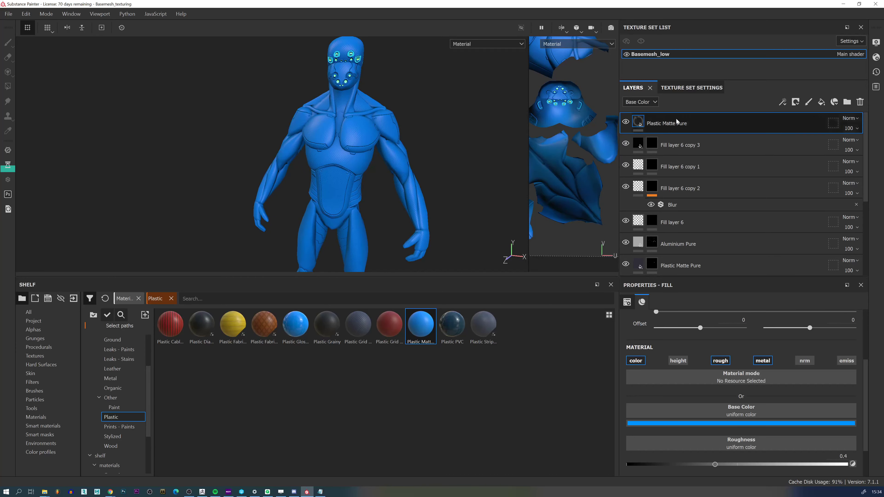
{"action": "right_click", "coordinate": [689, 123]}
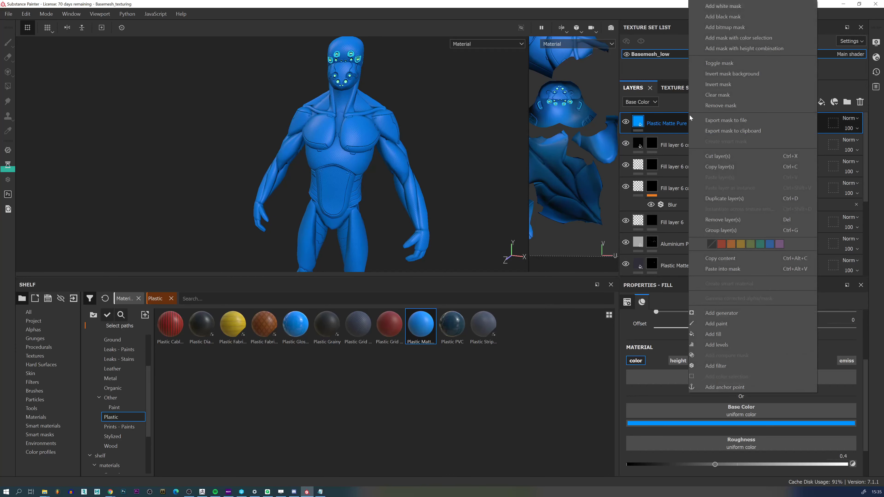
{"action": "left_click", "coordinate": [739, 17]}
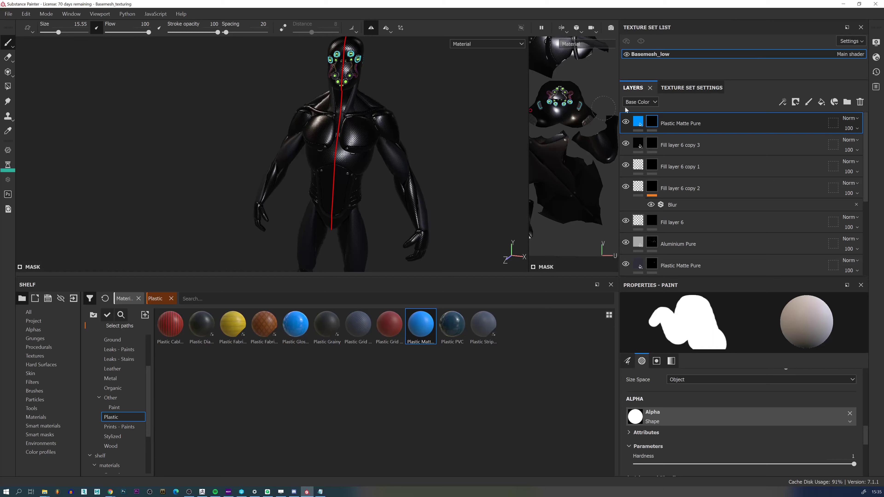
Set the brush size to 2.19 and hardness to 0.555, and paint both knee plates into the Plastic Matte Pure mask.
{"action": "scroll", "coordinate": [371, 173], "scroll_direction": "up", "scroll_amount": 3}
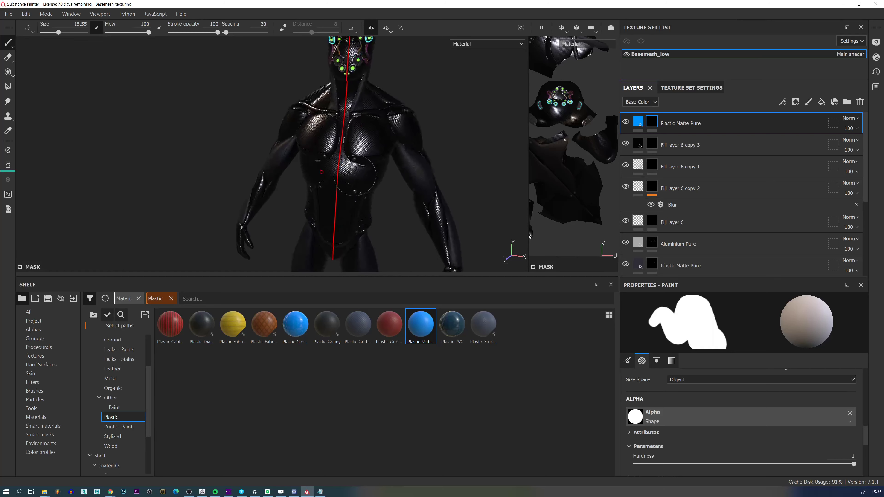
{"action": "left_click_drag", "start_coordinate": [372, 174], "coordinate": [348, 168], "text": "alt"}
{"action": "middle_click_drag", "start_coordinate": [348, 168], "coordinate": [332, 79], "text": "alt"}
{"action": "left_click_drag", "start_coordinate": [332, 79], "coordinate": [386, 138], "text": "alt"}
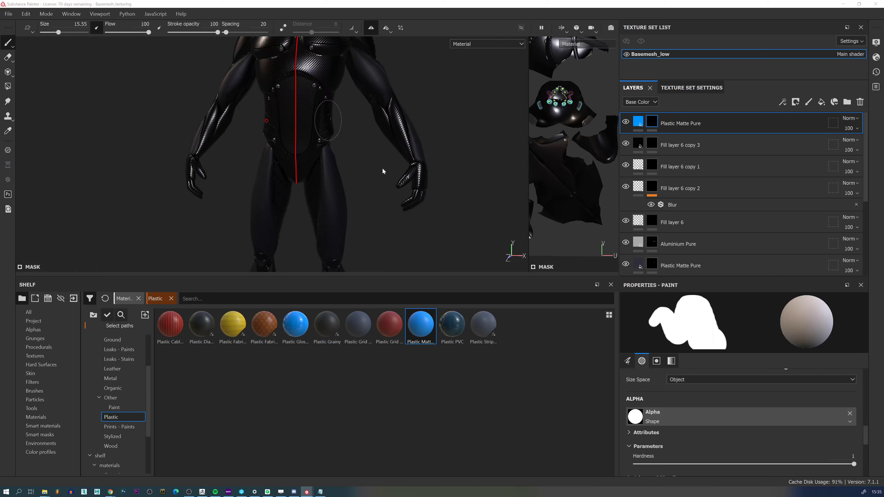
{"action": "left_click_drag", "start_coordinate": [381, 168], "coordinate": [363, 157], "text": "ctrl+alt"}
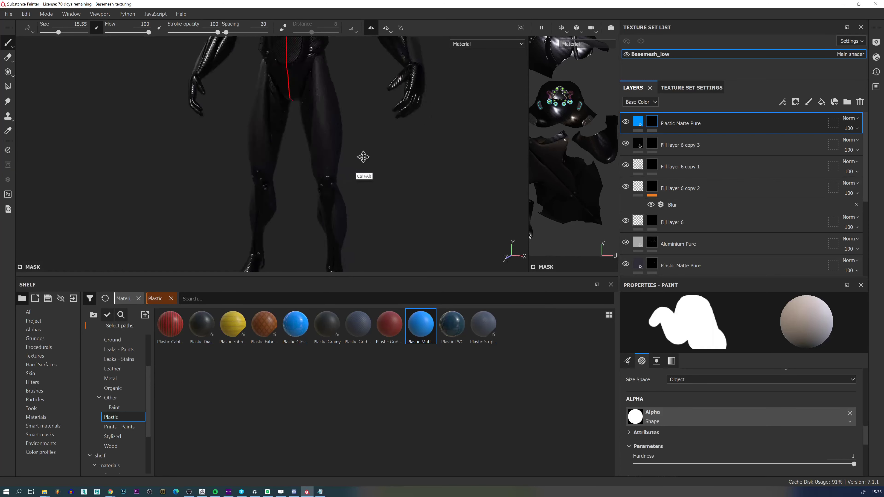
{"action": "right_click_drag", "start_coordinate": [361, 159], "coordinate": [348, 223], "text": "alt"}
{"action": "mouse_move", "coordinate": [365, 237]}
{"action": "left_mouse_down", "text": "alt"}
{"action": "mouse_move", "coordinate": [369, 205]}
{"action": "mouse_move", "coordinate": [337, 139]}
{"action": "left_mouse_up", "text": "alt"}
{"action": "right_click_drag", "start_coordinate": [355, 188], "coordinate": [367, 249], "text": "alt"}
{"action": "right_click_drag", "start_coordinate": [324, 153], "coordinate": [291, 156], "text": "ctrl"}
{"action": "mouse_move", "coordinate": [318, 137]}
{"action": "left_mouse_down"}
{"action": "mouse_move", "coordinate": [315, 147]}
{"action": "mouse_move", "coordinate": [311, 128]}
{"action": "mouse_move", "coordinate": [307, 145]}
{"action": "left_mouse_up"}
{"action": "left_click_drag", "start_coordinate": [338, 146], "coordinate": [384, 139], "text": "alt"}
{"action": "right_click_drag", "start_coordinate": [312, 155], "coordinate": [315, 194], "text": "ctrl"}
{"action": "left_click_drag", "start_coordinate": [308, 146], "coordinate": [326, 137], "text": "alt"}
{"action": "right_click_drag", "start_coordinate": [311, 138], "coordinate": [292, 139], "text": "ctrl"}
{"action": "mouse_move", "coordinate": [327, 122]}
{"action": "left_mouse_down", "text": "alt"}
{"action": "mouse_move", "coordinate": [338, 121]}
{"action": "mouse_move", "coordinate": [293, 164]}
{"action": "mouse_move", "coordinate": [299, 181]}
{"action": "mouse_move", "coordinate": [310, 170]}
{"action": "mouse_move", "coordinate": [276, 118]}
{"action": "mouse_move", "coordinate": [325, 120]}
{"action": "mouse_move", "coordinate": [327, 107]}
{"action": "mouse_move", "coordinate": [341, 127]}
{"action": "mouse_move", "coordinate": [330, 159]}
{"action": "mouse_move", "coordinate": [350, 137]}
{"action": "left_mouse_up", "text": "alt"}
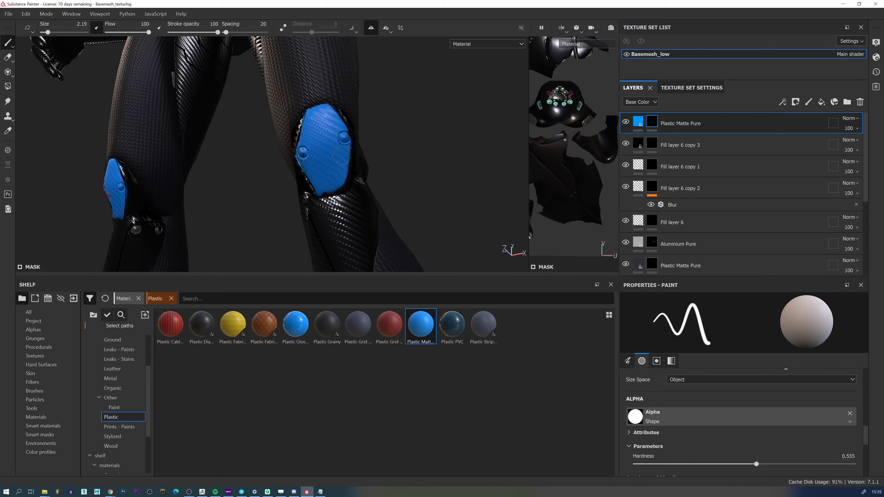
Move the blue Plastic Matte Pure layer directly below Aluminium Pure so the knee studs lie above it.
{"action": "mouse_move", "coordinate": [689, 122]}
{"action": "left_mouse_down"}
{"action": "mouse_move", "coordinate": [661, 230]}
{"action": "mouse_move", "coordinate": [685, 251]}
{"action": "left_mouse_up"}
{"action": "right_click_drag", "start_coordinate": [445, 190], "coordinate": [407, 155], "text": "alt"}
{"action": "left_click_drag", "start_coordinate": [407, 155], "coordinate": [362, 172], "text": "alt"}
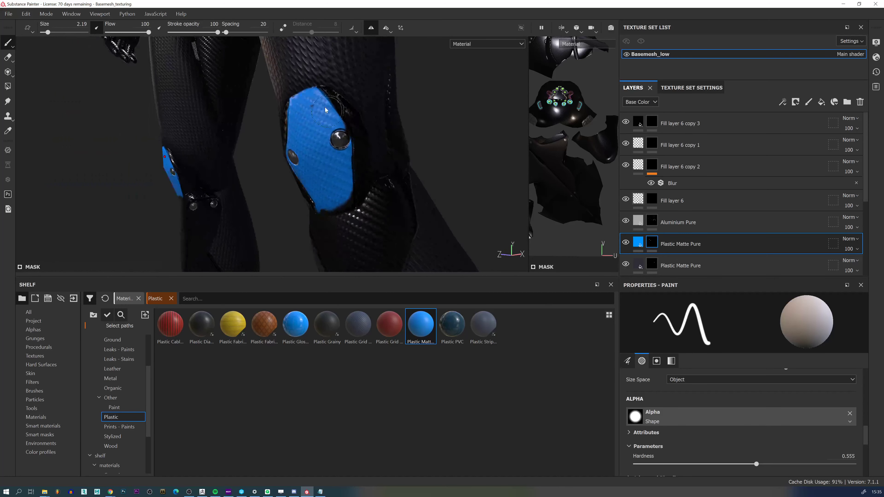
Refine the blue mask along the knee plate and reduce the brush size to 0.7.
{"action": "mouse_move", "coordinate": [355, 107]}
{"action": "left_mouse_down", "text": "alt"}
{"action": "mouse_move", "coordinate": [326, 96]}
{"action": "mouse_move", "coordinate": [285, 98]}
{"action": "left_mouse_up", "text": "alt"}
{"action": "key", "text": "x"}
{"action": "mouse_move", "coordinate": [318, 141]}
{"action": "left_mouse_down", "text": "alt"}
{"action": "mouse_move", "coordinate": [344, 190]}
{"action": "mouse_move", "coordinate": [334, 205]}
{"action": "left_mouse_up", "text": "alt"}
{"action": "key", "text": "x"}
{"action": "mouse_move", "coordinate": [341, 162]}
{"action": "left_mouse_down"}
{"action": "mouse_move", "coordinate": [335, 205]}
{"action": "mouse_move", "coordinate": [300, 169]}
{"action": "mouse_move", "coordinate": [310, 164]}
{"action": "left_mouse_up"}
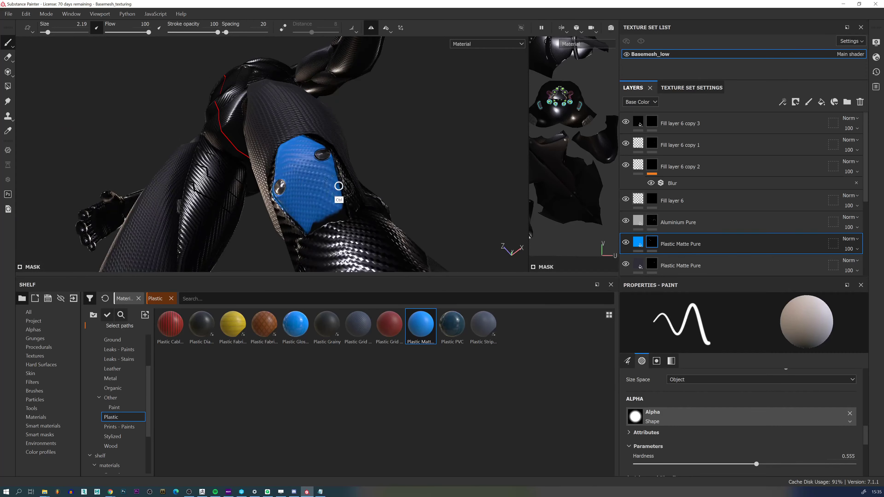
{"action": "right_click_drag", "start_coordinate": [338, 190], "coordinate": [322, 195], "text": "ctrl"}
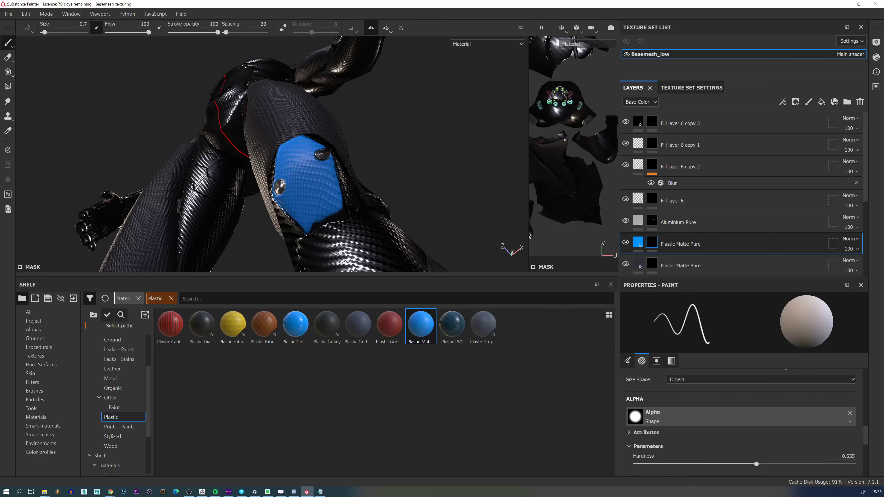
Fill in and clean up the blue Plastic Matte Pure mask along the edges of the kneecap panel.
{"action": "left_click_drag", "start_coordinate": [336, 173], "coordinate": [349, 238]}
{"action": "mouse_move", "coordinate": [348, 219]}
{"action": "left_mouse_down"}
{"action": "mouse_move", "coordinate": [314, 224]}
{"action": "mouse_move", "coordinate": [340, 212]}
{"action": "mouse_move", "coordinate": [308, 231]}
{"action": "mouse_move", "coordinate": [314, 204]}
{"action": "left_mouse_up"}
{"action": "key", "text": "x"}
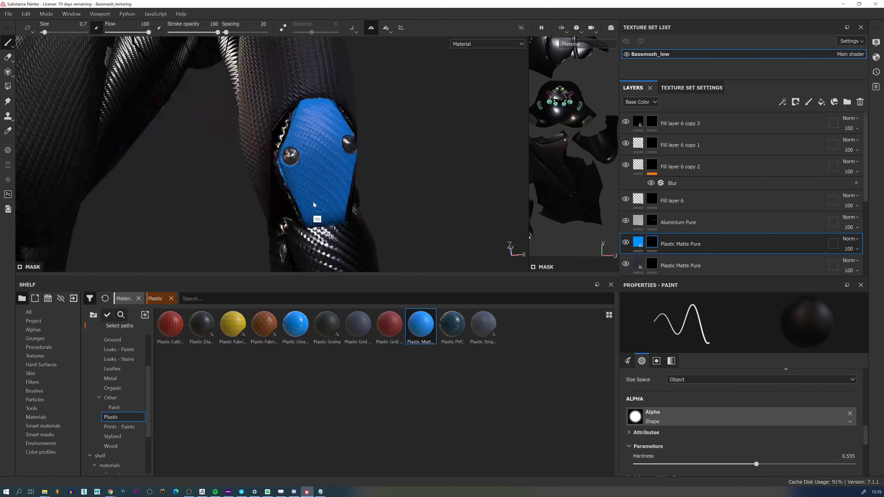
{"action": "key", "text": "x"}
{"action": "key", "text": "x"}
{"action": "mouse_move", "coordinate": [343, 158]}
{"action": "right_mouse_down", "text": "alt"}
{"action": "mouse_move", "coordinate": [328, 79]}
{"action": "mouse_move", "coordinate": [340, 165]}
{"action": "mouse_move", "coordinate": [367, 216]}
{"action": "mouse_move", "coordinate": [341, 163]}
{"action": "mouse_move", "coordinate": [322, 283]}
{"action": "right_mouse_up", "text": "alt"}
{"action": "left_click_drag", "start_coordinate": [340, 155], "coordinate": [320, 154], "text": "alt"}
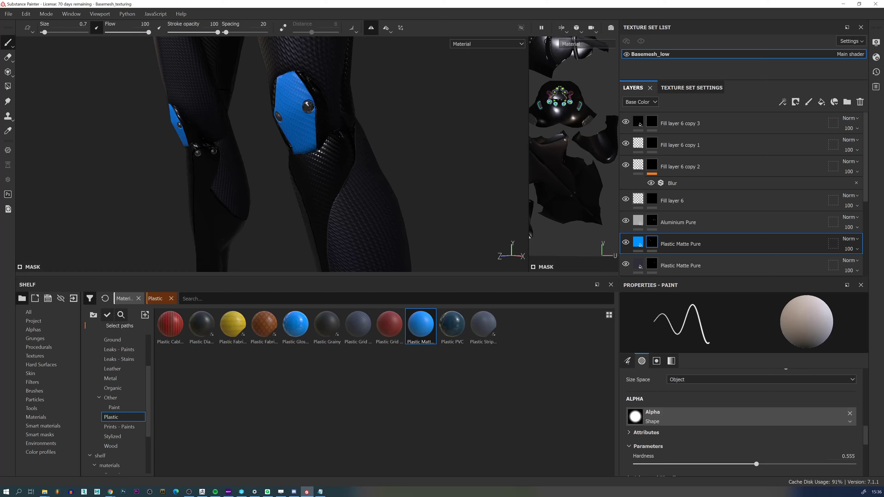
Paint the blue plastic mask onto the lower chest strip, from its inner rivet outward.
{"action": "right_click_drag", "start_coordinate": [317, 123], "coordinate": [294, 66], "text": "alt"}
{"action": "left_click_drag", "start_coordinate": [318, 146], "coordinate": [392, 147], "text": "alt"}
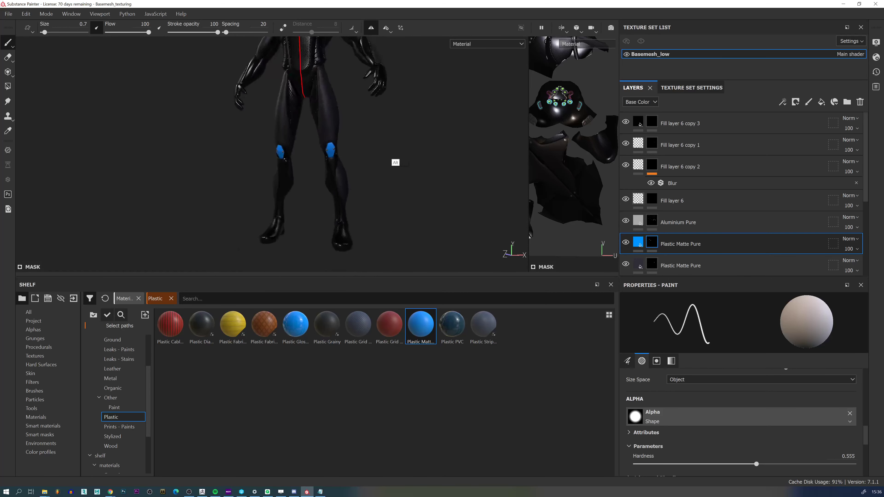
{"action": "left_click_drag", "start_coordinate": [378, 99], "coordinate": [366, 180], "text": "ctrl+alt"}
{"action": "left_click_drag", "start_coordinate": [358, 149], "coordinate": [352, 168], "text": "alt"}
{"action": "left_click_drag", "start_coordinate": [351, 144], "coordinate": [355, 216], "text": "ctrl+alt"}
{"action": "right_click_drag", "start_coordinate": [358, 149], "coordinate": [442, 240], "text": "alt"}
{"action": "left_click_drag", "start_coordinate": [313, 140], "coordinate": [317, 205], "text": "ctrl+alt"}
{"action": "left_click_drag", "start_coordinate": [299, 167], "coordinate": [331, 165], "text": "alt"}
{"action": "left_click_drag", "start_coordinate": [283, 177], "coordinate": [278, 184]}
{"action": "mouse_move", "coordinate": [271, 173]}
{"action": "left_mouse_down"}
{"action": "mouse_move", "coordinate": [259, 186]}
{"action": "mouse_move", "coordinate": [304, 173]}
{"action": "mouse_move", "coordinate": [269, 188]}
{"action": "mouse_move", "coordinate": [296, 194]}
{"action": "mouse_move", "coordinate": [329, 178]}
{"action": "mouse_move", "coordinate": [250, 173]}
{"action": "mouse_move", "coordinate": [310, 172]}
{"action": "mouse_move", "coordinate": [255, 180]}
{"action": "mouse_move", "coordinate": [289, 182]}
{"action": "mouse_move", "coordinate": [274, 167]}
{"action": "mouse_move", "coordinate": [240, 191]}
{"action": "left_mouse_up"}
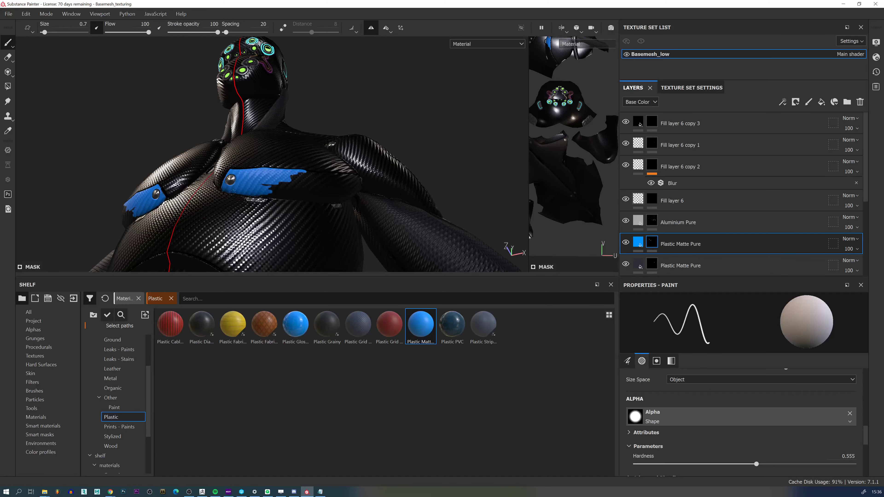
{"action": "left_click_drag", "start_coordinate": [264, 184], "coordinate": [230, 209], "text": "alt"}
{"action": "mouse_move", "coordinate": [214, 194]}
{"action": "left_mouse_down"}
{"action": "mouse_move", "coordinate": [202, 195]}
{"action": "mouse_move", "coordinate": [240, 182]}
{"action": "mouse_move", "coordinate": [250, 168]}
{"action": "mouse_move", "coordinate": [225, 169]}
{"action": "mouse_move", "coordinate": [251, 173]}
{"action": "mouse_move", "coordinate": [230, 193]}
{"action": "mouse_move", "coordinate": [257, 191]}
{"action": "mouse_move", "coordinate": [256, 183]}
{"action": "left_mouse_up"}
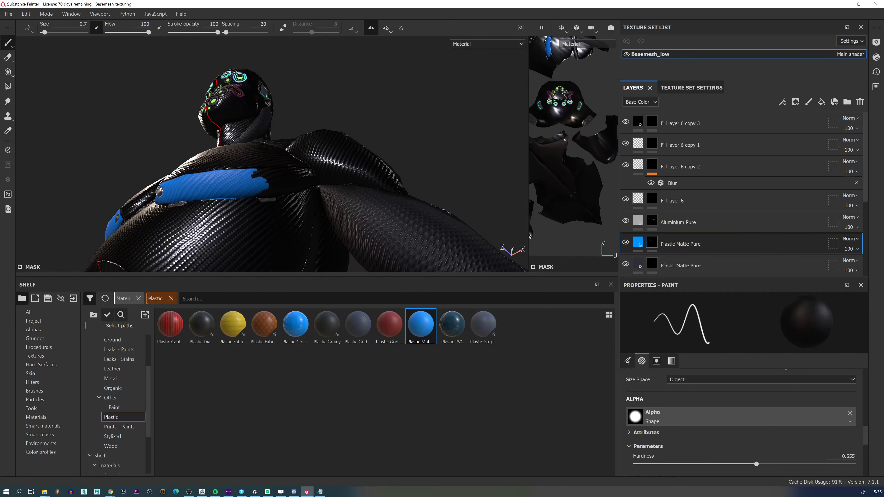
Extend the blue mask along the chest strip to its outer end and around the rivet near the armpit.
{"action": "left_click_drag", "start_coordinate": [210, 198], "coordinate": [286, 207], "text": "alt"}
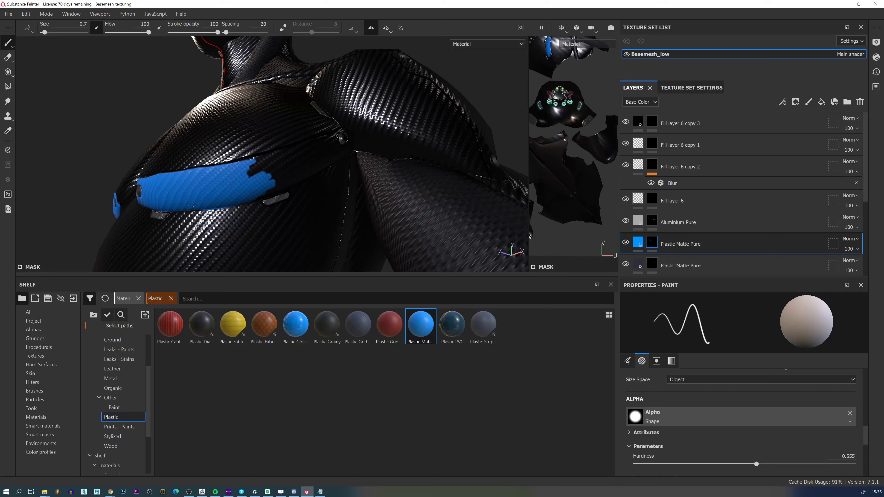
{"action": "mouse_move", "coordinate": [286, 192]}
{"action": "left_mouse_down", "text": "alt"}
{"action": "mouse_move", "coordinate": [250, 172]}
{"action": "mouse_move", "coordinate": [294, 149]}
{"action": "mouse_move", "coordinate": [262, 155]}
{"action": "mouse_move", "coordinate": [326, 140]}
{"action": "left_mouse_up", "text": "alt"}
{"action": "mouse_move", "coordinate": [267, 160]}
{"action": "left_mouse_down"}
{"action": "mouse_move", "coordinate": [298, 148]}
{"action": "mouse_move", "coordinate": [254, 194]}
{"action": "left_mouse_up"}
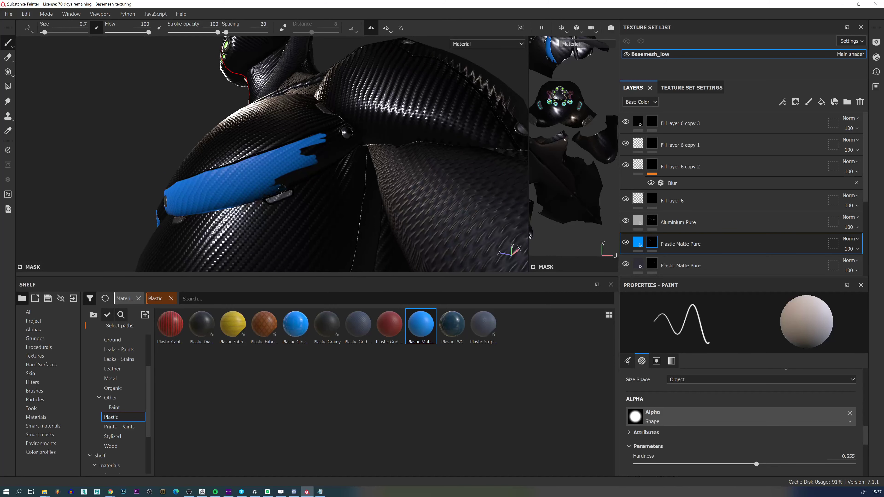
{"action": "mouse_move", "coordinate": [283, 186]}
{"action": "left_mouse_down"}
{"action": "mouse_move", "coordinate": [282, 175]}
{"action": "mouse_move", "coordinate": [325, 162]}
{"action": "mouse_move", "coordinate": [330, 143]}
{"action": "mouse_move", "coordinate": [304, 150]}
{"action": "mouse_move", "coordinate": [326, 171]}
{"action": "mouse_move", "coordinate": [342, 129]}
{"action": "mouse_move", "coordinate": [318, 135]}
{"action": "mouse_move", "coordinate": [353, 119]}
{"action": "mouse_move", "coordinate": [348, 153]}
{"action": "mouse_move", "coordinate": [381, 173]}
{"action": "left_mouse_up"}
{"action": "left_click_drag", "start_coordinate": [359, 129], "coordinate": [362, 127]}
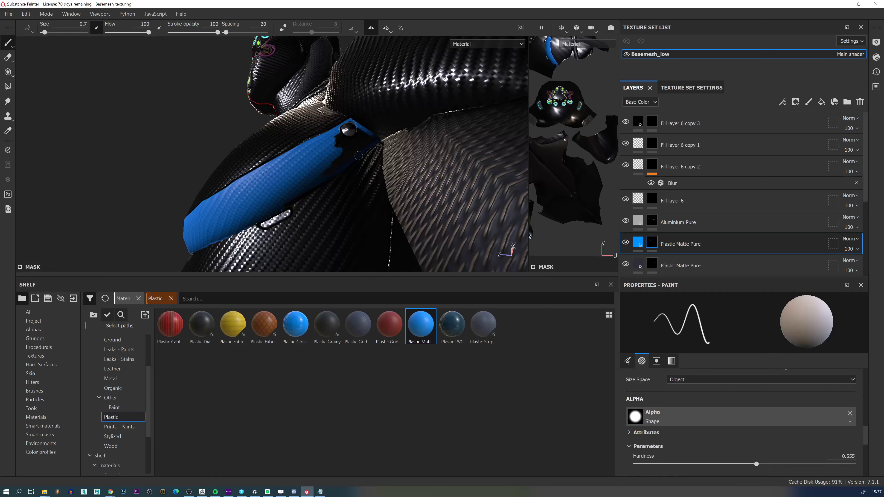
{"action": "left_click_drag", "start_coordinate": [352, 154], "coordinate": [333, 140]}
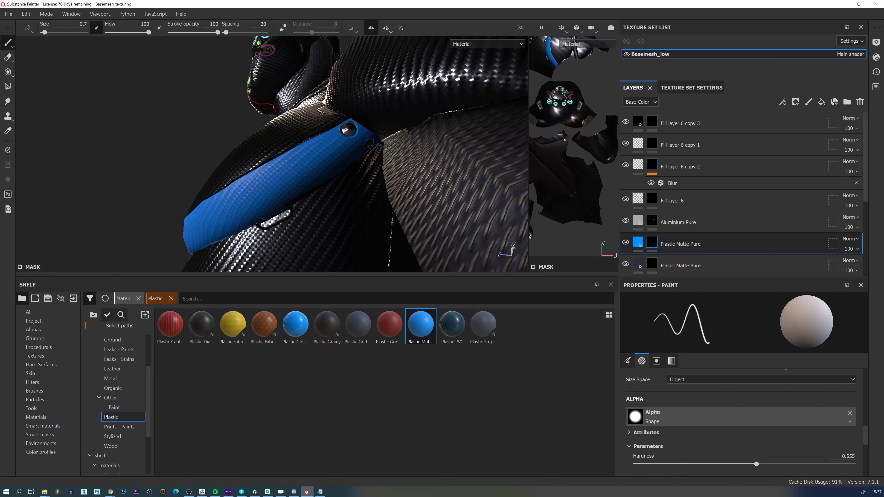
Touch up the blue mask around the chest strip's outer rivet.
{"action": "left_click_drag", "start_coordinate": [351, 145], "coordinate": [324, 85], "text": "alt"}
{"action": "right_click_drag", "start_coordinate": [323, 85], "coordinate": [363, 211], "text": "alt"}
{"action": "left_click_drag", "start_coordinate": [363, 212], "coordinate": [334, 134], "text": "alt"}
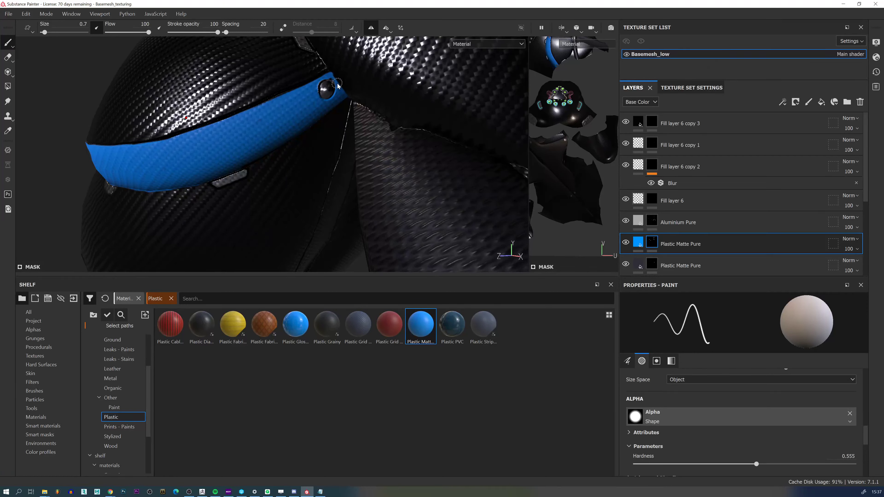
{"action": "right_click", "coordinate": [330, 81]}
{"action": "left_click", "coordinate": [315, 90]}
{"action": "left_click_drag", "start_coordinate": [337, 108], "coordinate": [313, 142], "text": "alt"}
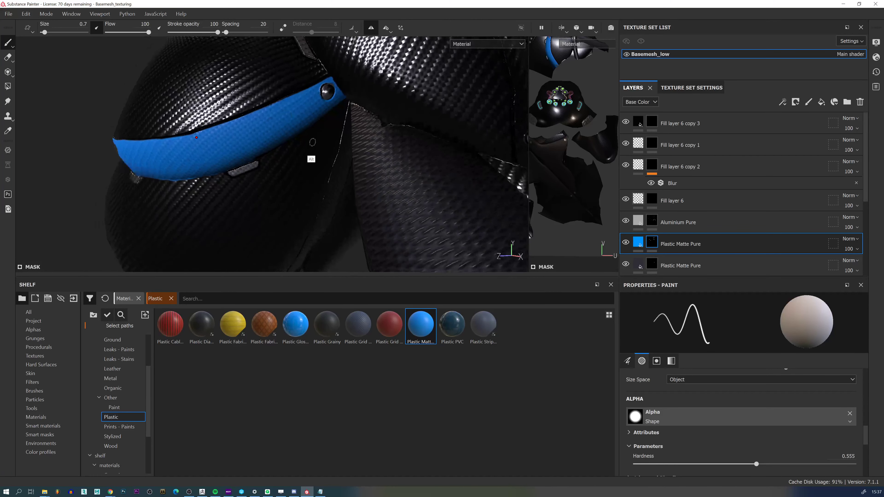
Start painting the blue mask down the front edge of the shoulder panel beside its upper rivet.
{"action": "right_click_drag", "start_coordinate": [312, 142], "coordinate": [249, 91], "text": "alt"}
{"action": "left_click_drag", "start_coordinate": [318, 185], "coordinate": [385, 189], "text": "alt"}
{"action": "left_click_drag", "start_coordinate": [384, 189], "coordinate": [390, 105], "text": "ctrl+alt"}
{"action": "right_click_drag", "start_coordinate": [369, 170], "coordinate": [386, 247], "text": "alt"}
{"action": "left_click_drag", "start_coordinate": [407, 74], "coordinate": [395, 183], "text": "ctrl+alt"}
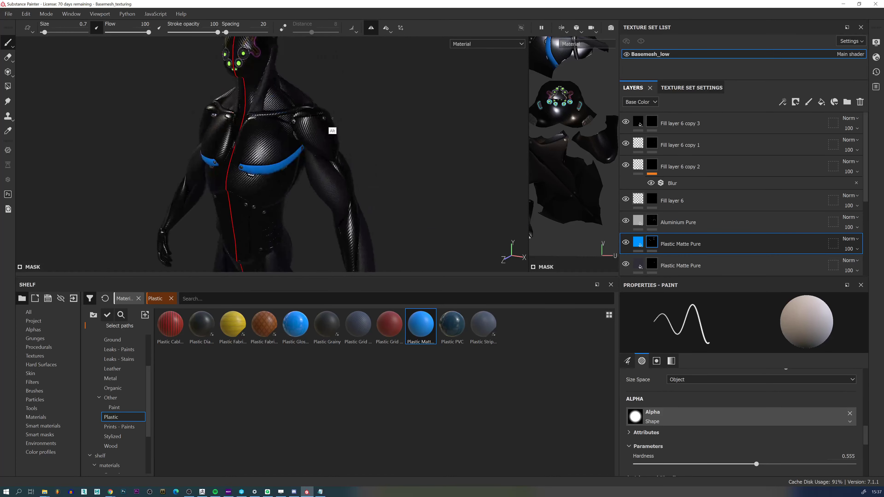
{"action": "right_click_drag", "start_coordinate": [333, 118], "coordinate": [359, 139], "text": "alt"}
{"action": "left_click_drag", "start_coordinate": [359, 139], "coordinate": [341, 166], "text": "alt"}
{"action": "right_click_drag", "start_coordinate": [342, 166], "coordinate": [367, 168], "text": "alt"}
{"action": "left_click_drag", "start_coordinate": [368, 168], "coordinate": [336, 146], "text": "alt"}
{"action": "left_click_drag", "start_coordinate": [336, 146], "coordinate": [376, 152], "text": "ctrl+alt"}
{"action": "left_click_drag", "start_coordinate": [342, 113], "coordinate": [448, 131], "text": "alt"}
{"action": "right_click_drag", "start_coordinate": [361, 133], "coordinate": [337, 115], "text": "alt"}
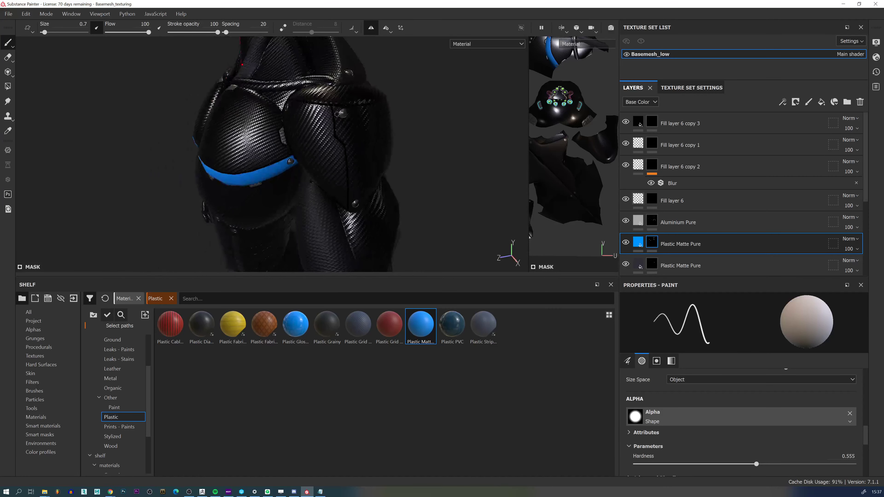
{"action": "key", "text": "ctrl+z"}
{"action": "mouse_move", "coordinate": [354, 102]}
{"action": "left_mouse_down", "text": "alt"}
{"action": "mouse_move", "coordinate": [357, 122]}
{"action": "mouse_move", "coordinate": [355, 104]}
{"action": "left_mouse_up", "text": "alt"}
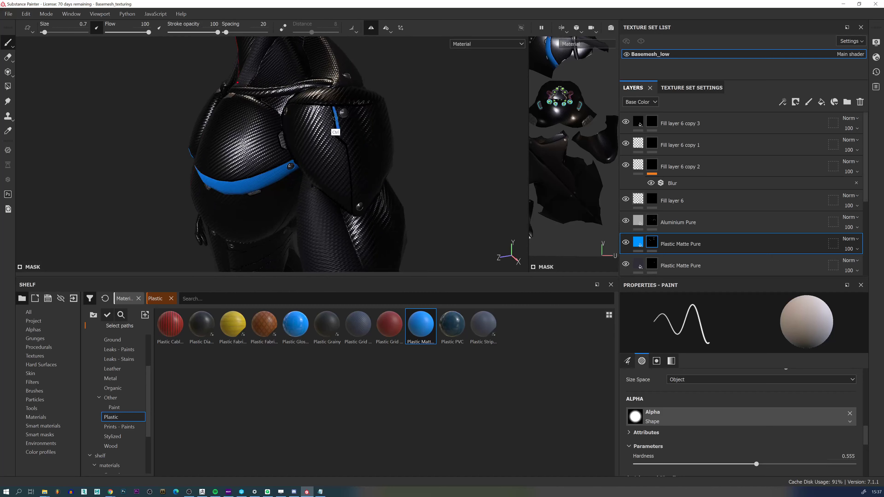
Set the brush size to 1.28 and outline the shoulder panel in blue along its front and lower edges.
{"action": "right_click_drag", "start_coordinate": [335, 118], "coordinate": [344, 119], "text": "ctrl"}
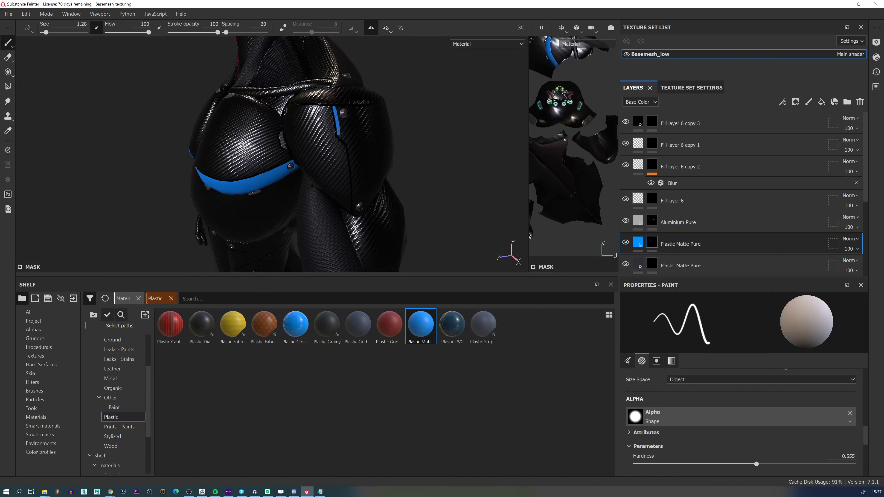
{"action": "mouse_move", "coordinate": [339, 134]}
{"action": "left_mouse_down"}
{"action": "mouse_move", "coordinate": [356, 202]}
{"action": "mouse_move", "coordinate": [361, 183]}
{"action": "mouse_move", "coordinate": [343, 146]}
{"action": "left_mouse_up"}
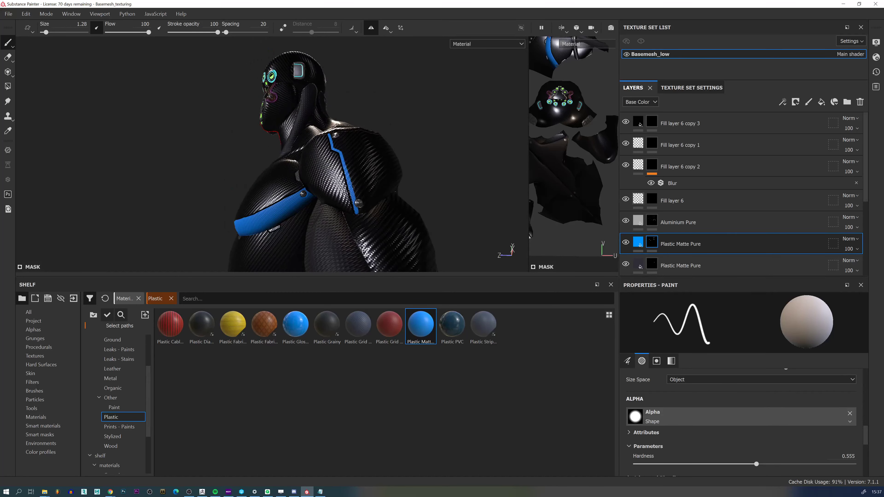
{"action": "mouse_move", "coordinate": [357, 212]}
{"action": "left_mouse_down"}
{"action": "mouse_move", "coordinate": [405, 190]}
{"action": "mouse_move", "coordinate": [395, 188]}
{"action": "left_mouse_up"}
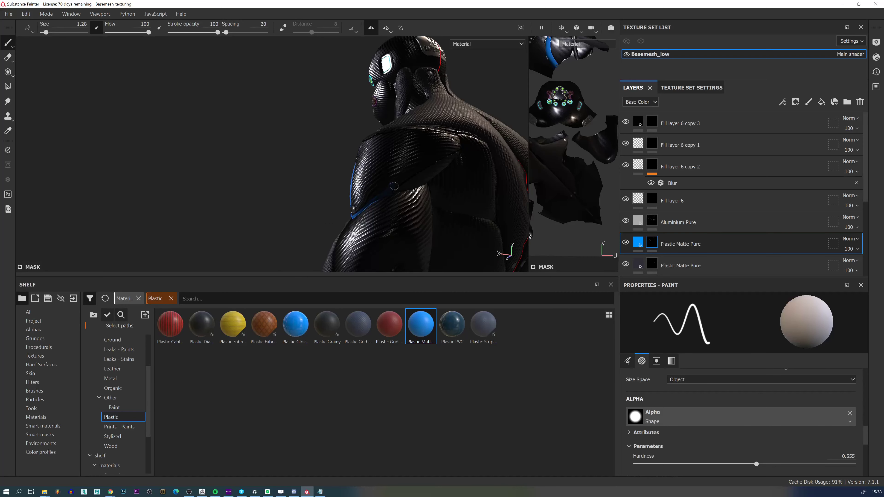
{"action": "mouse_move", "coordinate": [440, 156]}
{"action": "left_mouse_down"}
{"action": "mouse_move", "coordinate": [458, 149]}
{"action": "mouse_move", "coordinate": [427, 163]}
{"action": "left_mouse_up"}
{"action": "mouse_move", "coordinate": [420, 202]}
{"action": "left_mouse_down", "text": "alt"}
{"action": "mouse_move", "coordinate": [457, 192]}
{"action": "mouse_move", "coordinate": [387, 190]}
{"action": "mouse_move", "coordinate": [390, 203]}
{"action": "left_mouse_up", "text": "alt"}
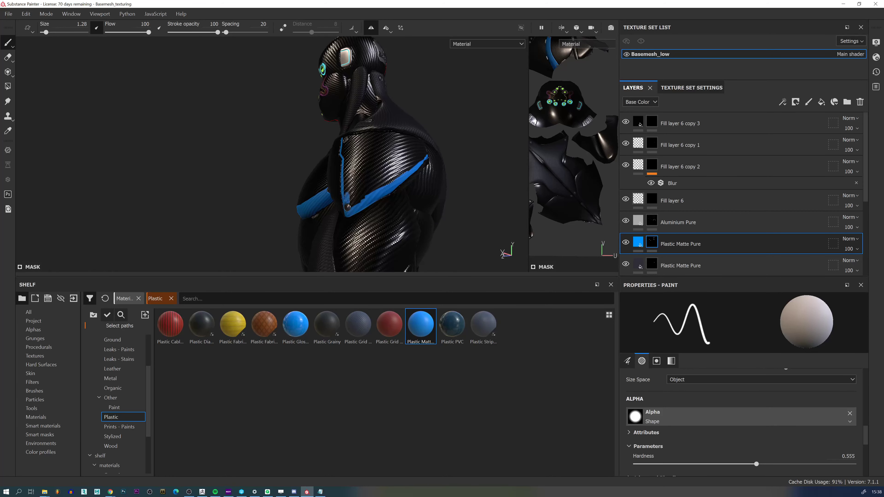
Thicken the blue lower edge of the shoulder panel and continue the outline around its rear rivet and upper edge.
{"action": "mouse_move", "coordinate": [358, 206]}
{"action": "left_mouse_down"}
{"action": "mouse_move", "coordinate": [364, 162]}
{"action": "mouse_move", "coordinate": [351, 168]}
{"action": "mouse_move", "coordinate": [346, 177]}
{"action": "mouse_move", "coordinate": [404, 183]}
{"action": "mouse_move", "coordinate": [375, 185]}
{"action": "mouse_move", "coordinate": [394, 177]}
{"action": "left_mouse_up"}
{"action": "right_click_drag", "start_coordinate": [394, 177], "coordinate": [378, 183], "text": "alt"}
{"action": "left_click_drag", "start_coordinate": [462, 139], "coordinate": [399, 134], "text": "alt"}
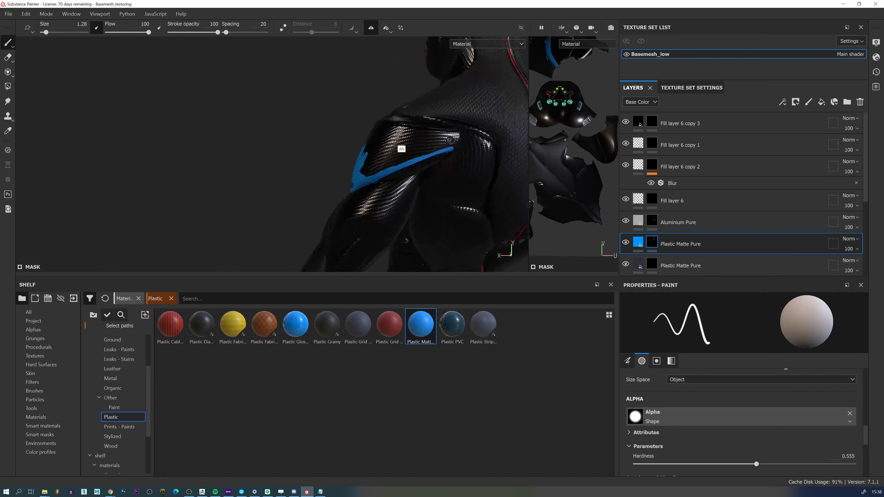
{"action": "right_click_drag", "start_coordinate": [432, 181], "coordinate": [463, 176], "text": "alt"}
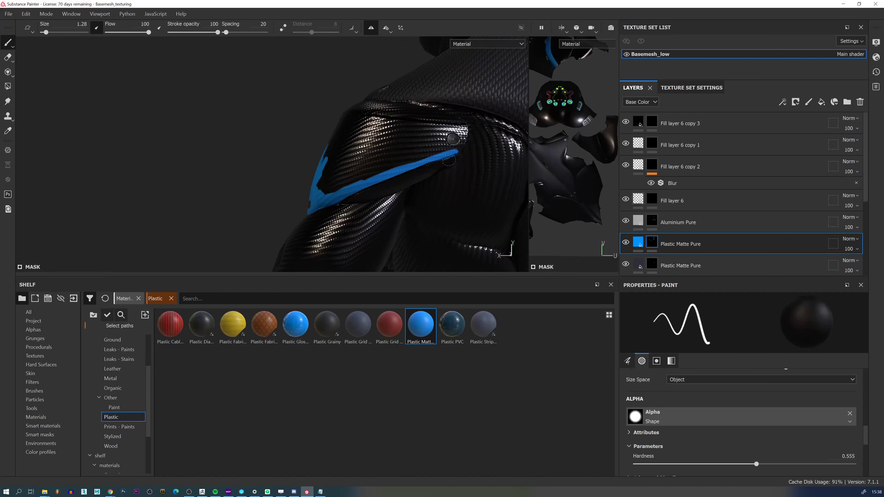
{"action": "mouse_move", "coordinate": [449, 160]}
{"action": "left_mouse_down"}
{"action": "mouse_move", "coordinate": [475, 130]}
{"action": "mouse_move", "coordinate": [422, 122]}
{"action": "mouse_move", "coordinate": [358, 87]}
{"action": "mouse_move", "coordinate": [369, 104]}
{"action": "left_mouse_up"}
{"action": "key", "text": "x"}
{"action": "left_click_drag", "start_coordinate": [352, 70], "coordinate": [325, 52]}
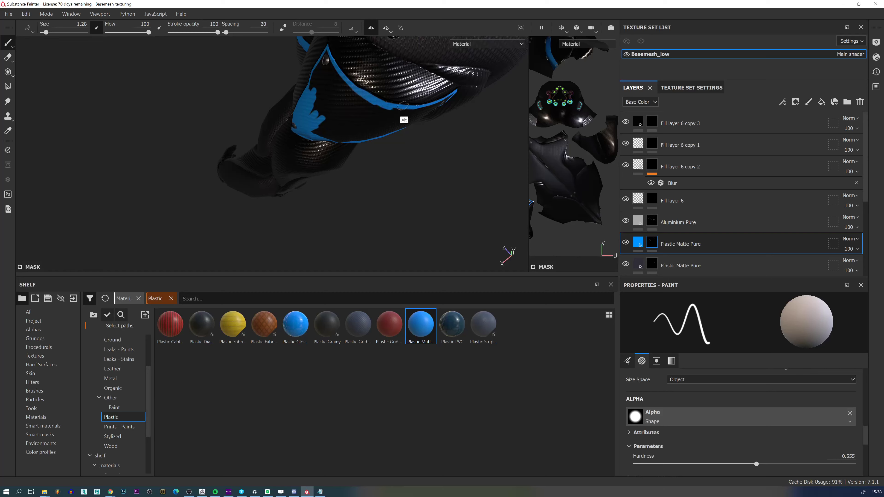
Fill the interior of the shoulder panel with the blue mask, including the area around the upper front rivet.
{"action": "mouse_move", "coordinate": [461, 122]}
{"action": "left_mouse_down", "text": "alt"}
{"action": "mouse_move", "coordinate": [415, 65]}
{"action": "mouse_move", "coordinate": [425, 147]}
{"action": "left_mouse_up", "text": "alt"}
{"action": "mouse_move", "coordinate": [453, 106]}
{"action": "left_mouse_down"}
{"action": "mouse_move", "coordinate": [440, 125]}
{"action": "mouse_move", "coordinate": [433, 114]}
{"action": "mouse_move", "coordinate": [395, 129]}
{"action": "mouse_move", "coordinate": [394, 105]}
{"action": "mouse_move", "coordinate": [353, 104]}
{"action": "mouse_move", "coordinate": [405, 123]}
{"action": "mouse_move", "coordinate": [363, 96]}
{"action": "left_mouse_up"}
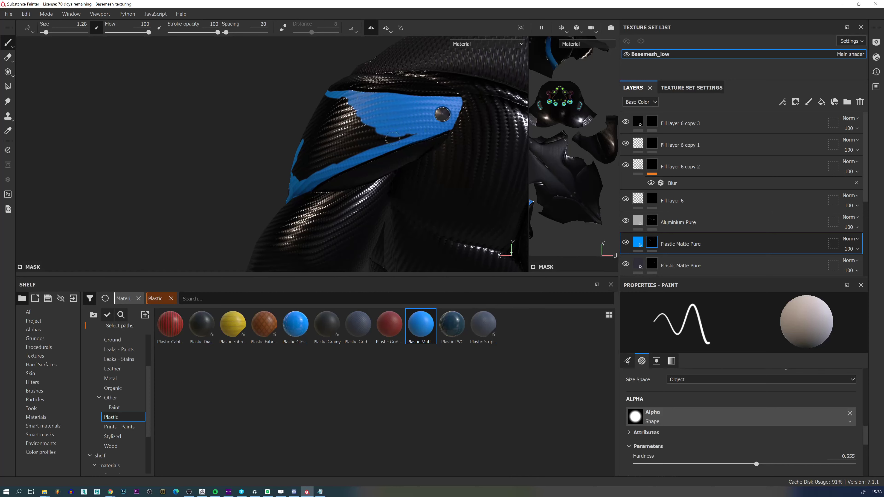
{"action": "mouse_move", "coordinate": [415, 129]}
{"action": "left_mouse_down"}
{"action": "mouse_move", "coordinate": [358, 152]}
{"action": "mouse_move", "coordinate": [382, 145]}
{"action": "mouse_move", "coordinate": [373, 137]}
{"action": "mouse_move", "coordinate": [339, 146]}
{"action": "mouse_move", "coordinate": [334, 119]}
{"action": "mouse_move", "coordinate": [307, 139]}
{"action": "mouse_move", "coordinate": [315, 169]}
{"action": "left_mouse_up"}
{"action": "left_click_drag", "start_coordinate": [296, 136], "coordinate": [335, 140], "text": "alt"}
{"action": "mouse_move", "coordinate": [296, 111]}
{"action": "left_mouse_down"}
{"action": "mouse_move", "coordinate": [275, 94]}
{"action": "mouse_move", "coordinate": [352, 111]}
{"action": "left_mouse_up"}
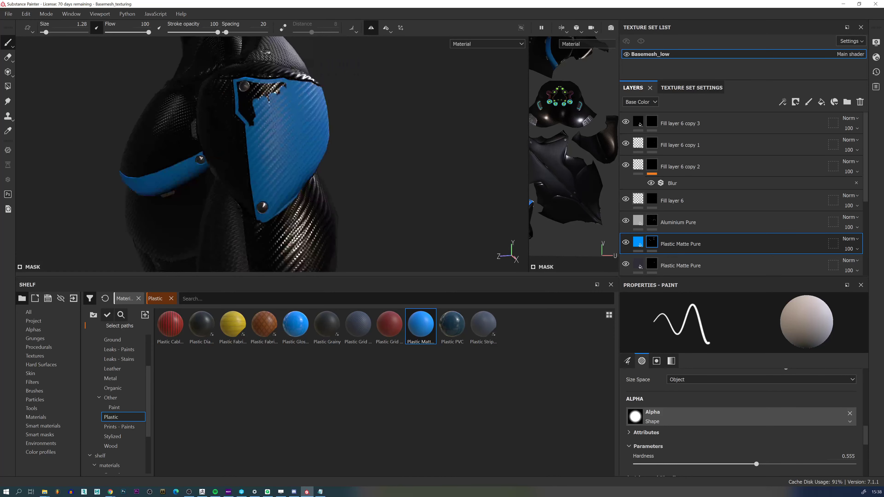
{"action": "mouse_move", "coordinate": [263, 96]}
{"action": "left_mouse_down"}
{"action": "mouse_move", "coordinate": [248, 104]}
{"action": "mouse_move", "coordinate": [240, 97]}
{"action": "mouse_move", "coordinate": [259, 87]}
{"action": "mouse_move", "coordinate": [278, 90]}
{"action": "mouse_move", "coordinate": [254, 93]}
{"action": "mouse_move", "coordinate": [238, 115]}
{"action": "left_mouse_up"}
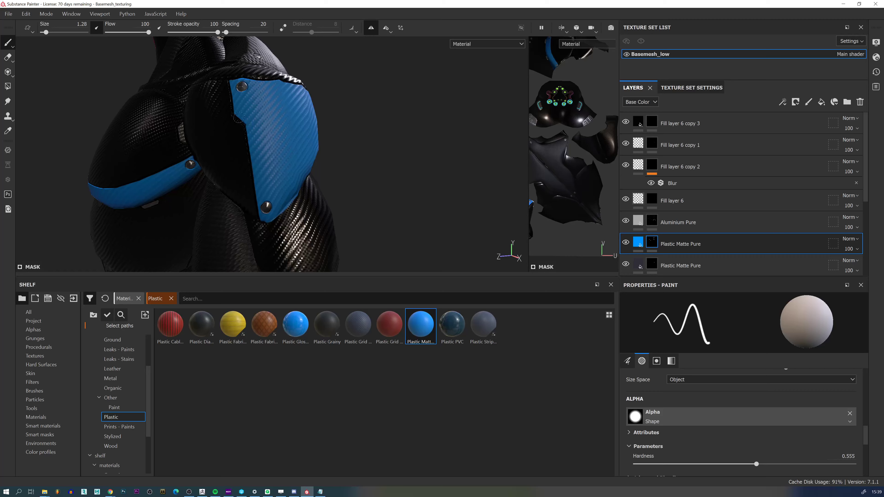
Set the brush size to 3.51 and paint the blue mask along the middle of the collarbone strip.
{"action": "right_click_drag", "start_coordinate": [272, 124], "coordinate": [219, 32], "text": "alt"}
{"action": "right_click_drag", "start_coordinate": [306, 146], "coordinate": [257, 62], "text": "alt"}
{"action": "left_click_drag", "start_coordinate": [349, 157], "coordinate": [386, 160], "text": "alt"}
{"action": "left_click_drag", "start_coordinate": [386, 161], "coordinate": [401, 192], "text": "ctrl+alt"}
{"action": "right_click_drag", "start_coordinate": [310, 166], "coordinate": [316, 291], "text": "shift"}
{"action": "right_click_drag", "start_coordinate": [307, 188], "coordinate": [304, 234], "text": "alt"}
{"action": "left_click_drag", "start_coordinate": [332, 164], "coordinate": [300, 176]}
{"action": "key", "text": "x"}
{"action": "right_click_drag", "start_coordinate": [301, 176], "coordinate": [311, 175], "text": "ctrl"}
{"action": "key", "text": "x"}
{"action": "left_click_drag", "start_coordinate": [322, 170], "coordinate": [279, 176]}
{"action": "right_click_drag", "start_coordinate": [262, 182], "coordinate": [319, 198], "text": "alt"}
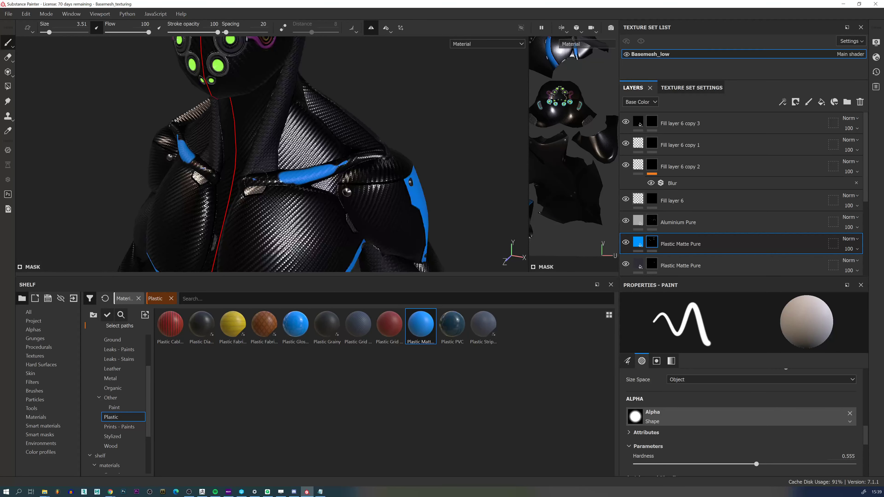
Extend the blue mask to the collarbone strip's inner end near the neck and fill the remaining gaps.
{"action": "left_click_drag", "start_coordinate": [257, 182], "coordinate": [249, 185]}
{"action": "mouse_move", "coordinate": [251, 185]}
{"action": "left_mouse_down", "text": "alt"}
{"action": "mouse_move", "coordinate": [302, 189]}
{"action": "mouse_move", "coordinate": [241, 192]}
{"action": "mouse_move", "coordinate": [287, 168]}
{"action": "left_mouse_up", "text": "alt"}
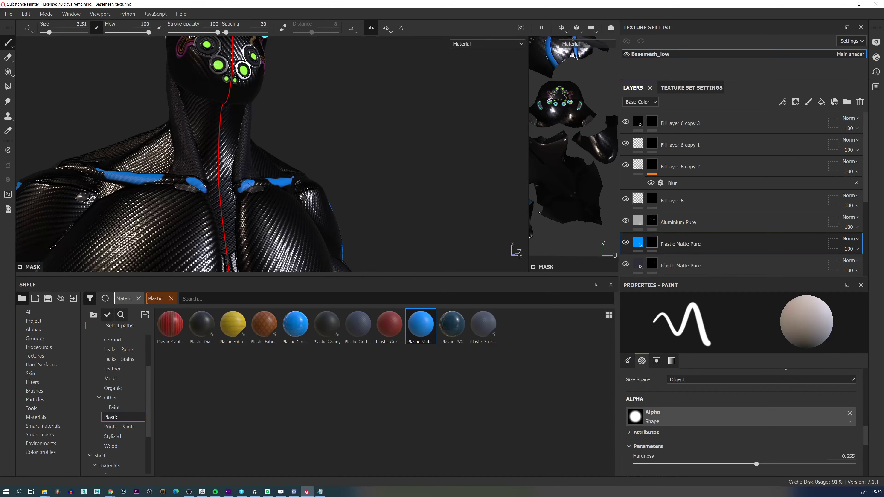
{"action": "left_click_drag", "start_coordinate": [244, 189], "coordinate": [255, 188], "text": "alt"}
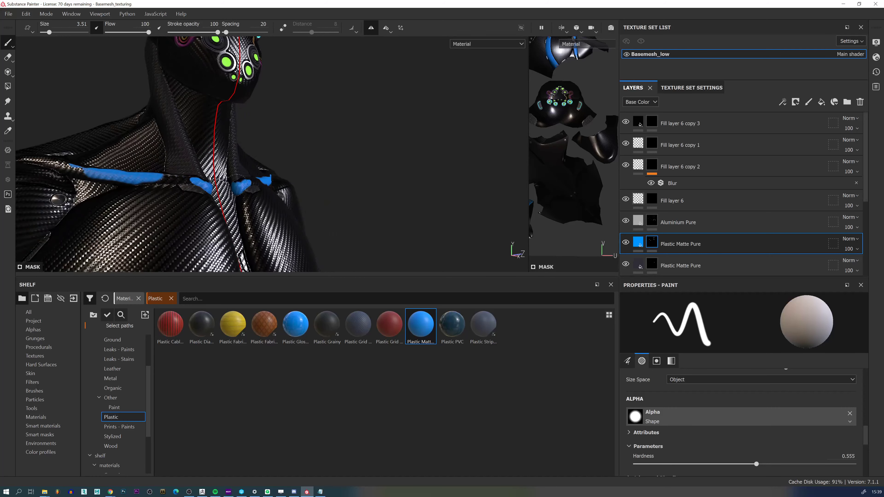
{"action": "left_click_drag", "start_coordinate": [241, 191], "coordinate": [253, 246], "text": "alt"}
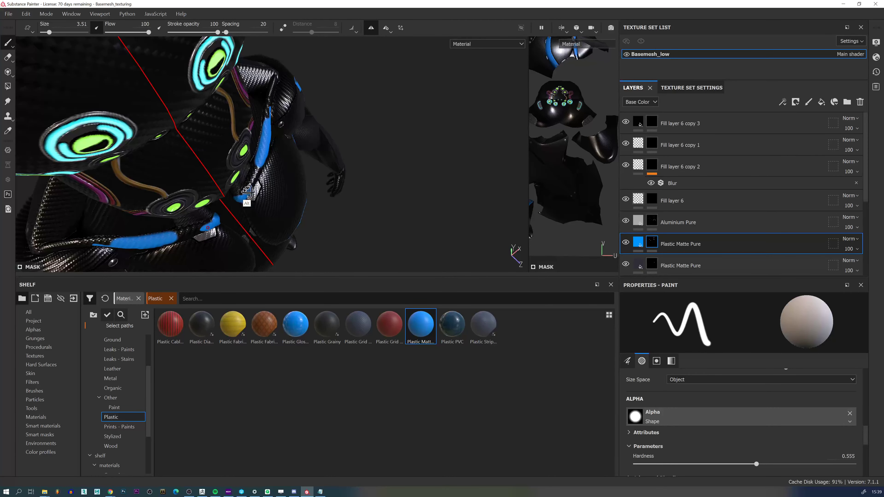
{"action": "left_click_drag", "start_coordinate": [241, 200], "coordinate": [270, 121], "text": "alt"}
{"action": "mouse_move", "coordinate": [258, 166]}
{"action": "left_mouse_down"}
{"action": "mouse_move", "coordinate": [239, 190]}
{"action": "mouse_move", "coordinate": [266, 176]}
{"action": "left_mouse_up"}
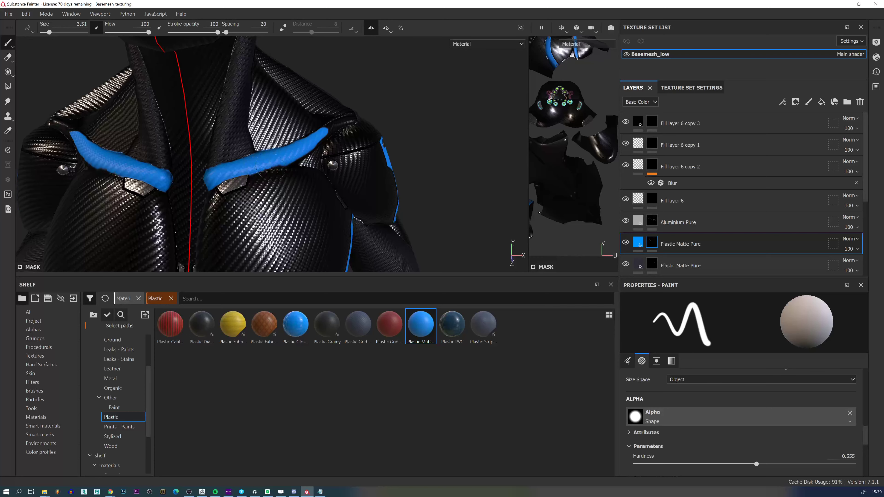
Set the brush size to 1.58 and hardness to 0.535, and extend the blue collarbone strip outward to the shoulder.
{"action": "mouse_move", "coordinate": [342, 124]}
{"action": "left_mouse_down", "text": "alt"}
{"action": "mouse_move", "coordinate": [280, 172]}
{"action": "mouse_move", "coordinate": [286, 147]}
{"action": "left_mouse_up", "text": "alt"}
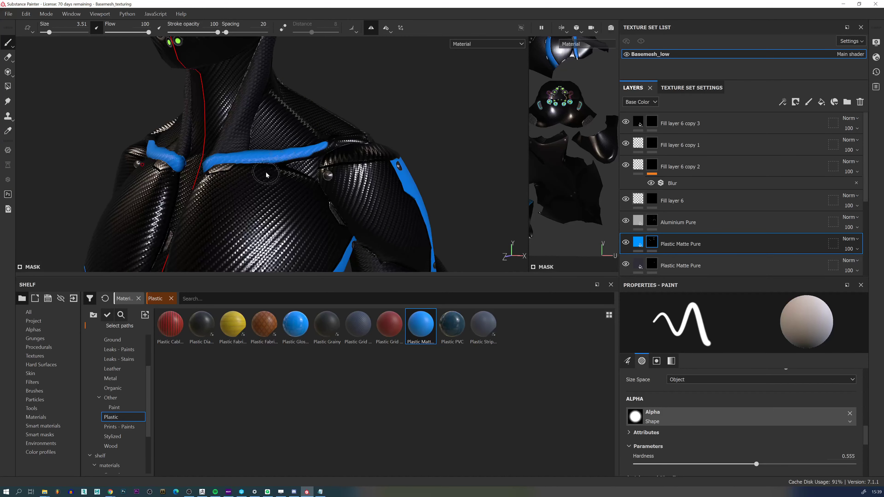
{"action": "right_click_drag", "start_coordinate": [263, 173], "coordinate": [245, 177], "text": "ctrl"}
{"action": "key", "text": "x"}
{"action": "right_click_drag", "start_coordinate": [256, 147], "coordinate": [271, 156], "text": "alt"}
{"action": "left_click_drag", "start_coordinate": [270, 156], "coordinate": [253, 171], "text": "alt"}
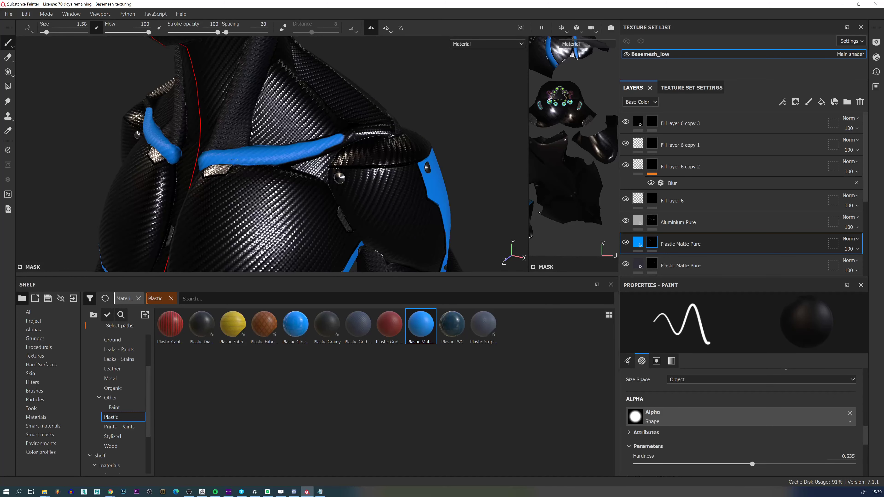
{"action": "left_click_drag", "start_coordinate": [244, 168], "coordinate": [260, 143], "text": "alt"}
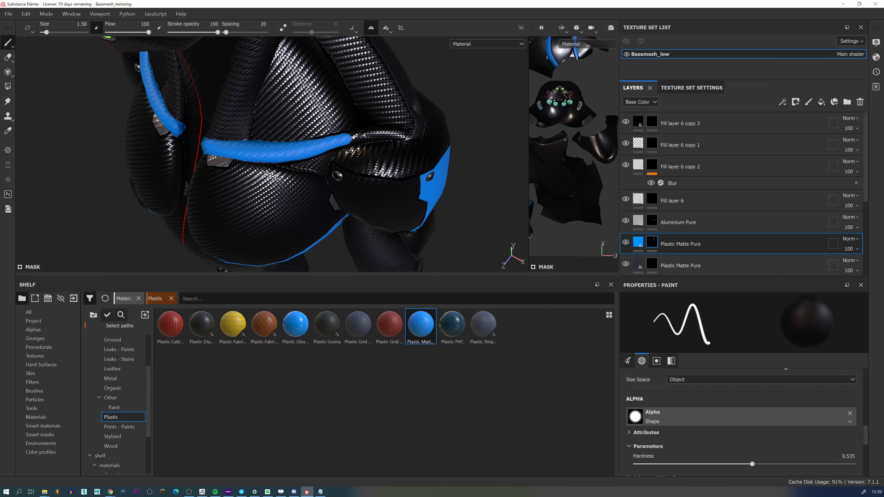
{"action": "left_click_drag", "start_coordinate": [349, 155], "coordinate": [406, 121], "text": "alt"}
{"action": "key", "text": "x"}
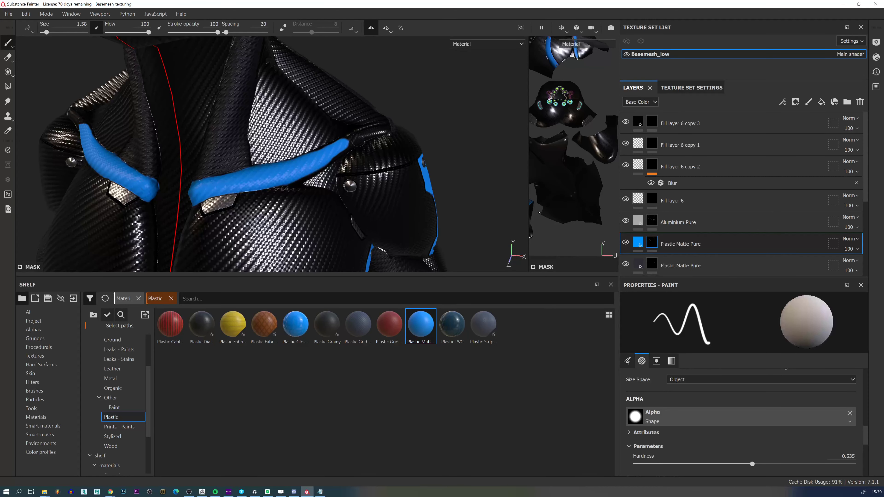
{"action": "mouse_move", "coordinate": [357, 139]}
{"action": "left_mouse_down"}
{"action": "mouse_move", "coordinate": [376, 130]}
{"action": "mouse_move", "coordinate": [349, 150]}
{"action": "mouse_move", "coordinate": [310, 152]}
{"action": "mouse_move", "coordinate": [334, 156]}
{"action": "left_mouse_up"}
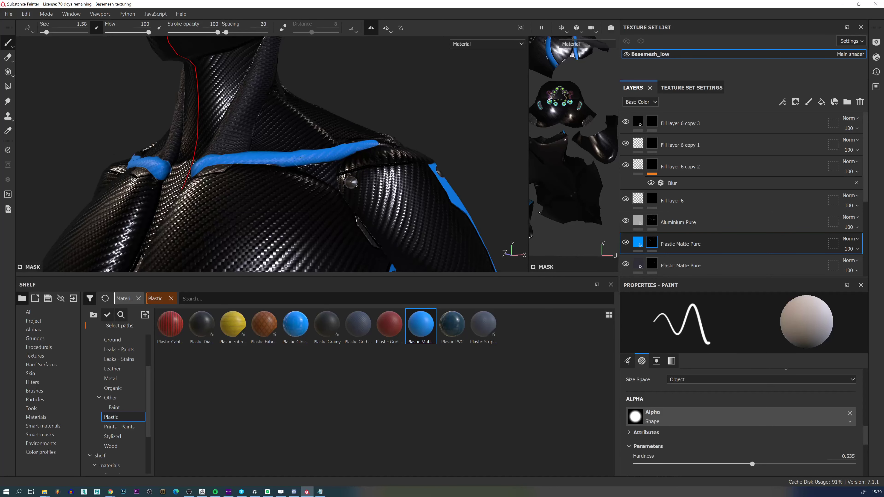
{"action": "left_click_drag", "start_coordinate": [303, 161], "coordinate": [332, 169], "text": "alt"}
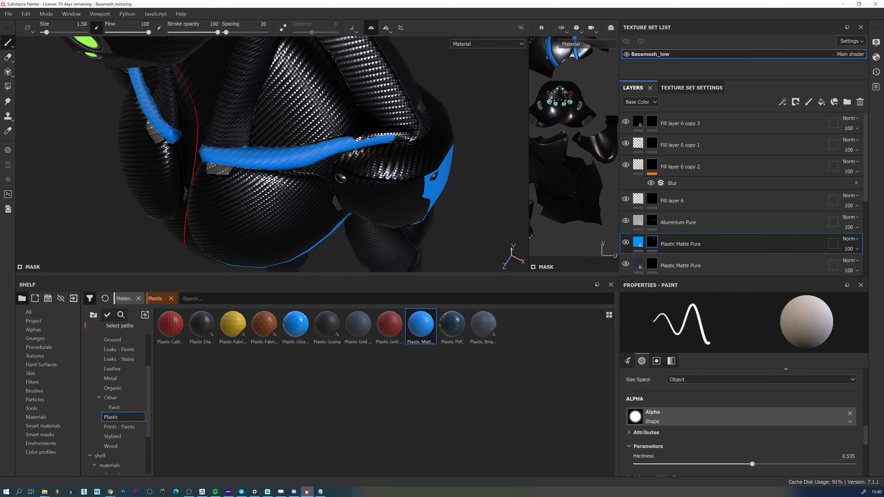
Clean up the edges of the blue collarbone strip toward its shoulder end.
{"action": "mouse_move", "coordinate": [327, 145]}
{"action": "left_mouse_down"}
{"action": "mouse_move", "coordinate": [405, 133]}
{"action": "mouse_move", "coordinate": [384, 175]}
{"action": "mouse_move", "coordinate": [451, 79]}
{"action": "mouse_move", "coordinate": [425, 109]}
{"action": "mouse_move", "coordinate": [356, 147]}
{"action": "mouse_move", "coordinate": [352, 163]}
{"action": "left_mouse_up"}
{"action": "mouse_move", "coordinate": [344, 76]}
{"action": "left_mouse_down"}
{"action": "mouse_move", "coordinate": [349, 100]}
{"action": "mouse_move", "coordinate": [320, 88]}
{"action": "mouse_move", "coordinate": [484, 83]}
{"action": "mouse_move", "coordinate": [318, 118]}
{"action": "mouse_move", "coordinate": [361, 142]}
{"action": "mouse_move", "coordinate": [312, 135]}
{"action": "left_mouse_up"}
{"action": "key", "text": "x"}
{"action": "key", "text": "x"}
{"action": "left_click_drag", "start_coordinate": [348, 121], "coordinate": [380, 58], "text": "alt"}
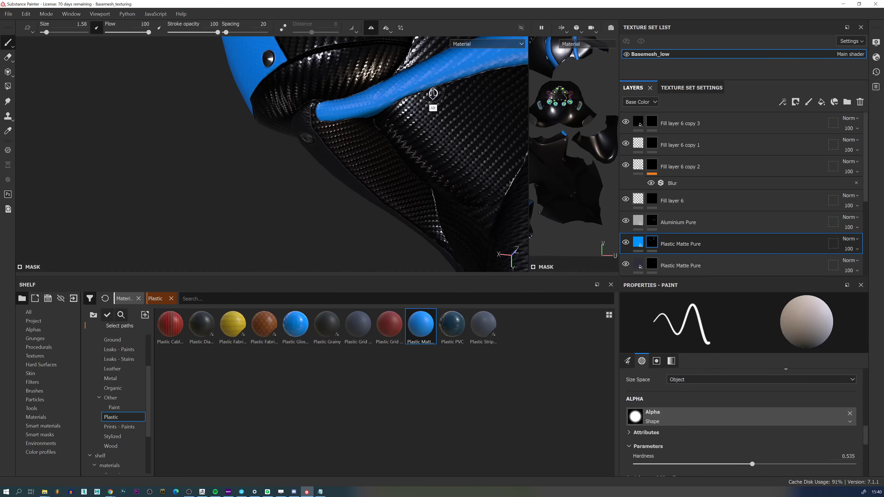
Set the brush size to 2.48 and paint a blue band along the upper edge of the abdominal panel.
{"action": "left_click_drag", "start_coordinate": [430, 93], "coordinate": [544, 231], "text": "alt"}
{"action": "right_click_drag", "start_coordinate": [501, 212], "coordinate": [420, 104], "text": "alt"}
{"action": "left_click_drag", "start_coordinate": [421, 105], "coordinate": [471, 105], "text": "alt"}
{"action": "left_click_drag", "start_coordinate": [428, 140], "coordinate": [484, 134], "text": "alt"}
{"action": "right_click_drag", "start_coordinate": [435, 115], "coordinate": [487, 156], "text": "alt"}
{"action": "left_click_drag", "start_coordinate": [452, 168], "coordinate": [442, 132], "text": "ctrl+alt"}
{"action": "right_click_drag", "start_coordinate": [399, 128], "coordinate": [404, 129], "text": "ctrl"}
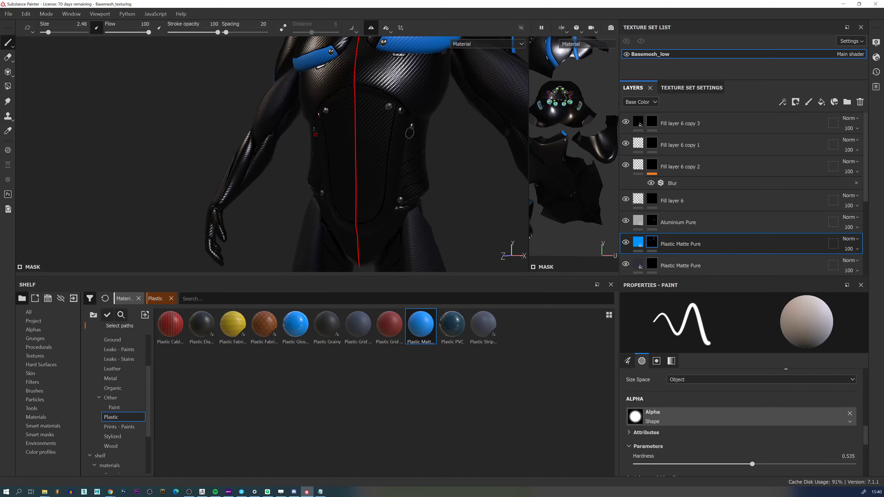
{"action": "left_click_drag", "start_coordinate": [315, 134], "coordinate": [400, 142], "text": "alt"}
{"action": "right_click_drag", "start_coordinate": [399, 166], "coordinate": [410, 128], "text": "alt"}
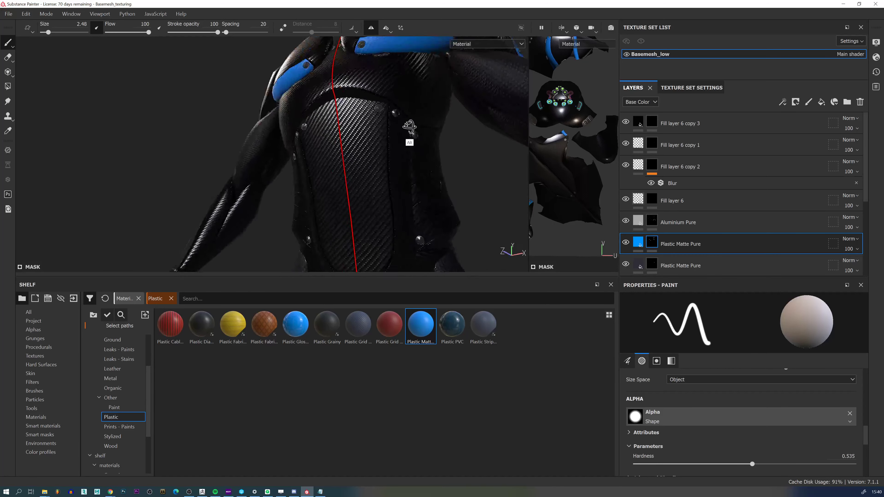
{"action": "left_click_drag", "start_coordinate": [410, 127], "coordinate": [486, 145], "text": "alt"}
{"action": "left_click_drag", "start_coordinate": [496, 128], "coordinate": [468, 109], "text": "alt"}
{"action": "left_click_drag", "start_coordinate": [378, 92], "coordinate": [341, 84]}
Set the brush size to 0.94 and extend the abdominal band into thin points at the panel's upper corners beside the rivets.
{"action": "right_click_drag", "start_coordinate": [348, 161], "coordinate": [371, 223], "text": "alt"}
{"action": "left_click_drag", "start_coordinate": [320, 107], "coordinate": [243, 153], "text": "alt"}
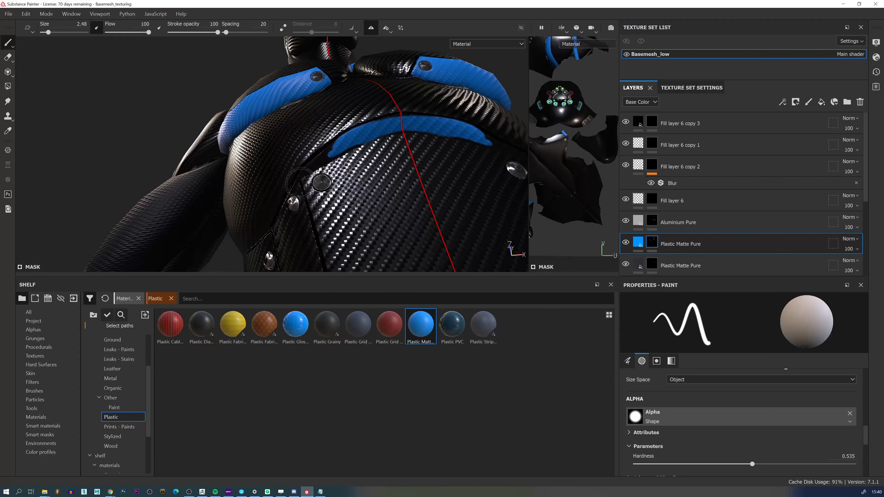
{"action": "left_click_drag", "start_coordinate": [299, 179], "coordinate": [360, 181], "text": "alt"}
{"action": "right_click_drag", "start_coordinate": [285, 198], "coordinate": [270, 206], "text": "ctrl"}
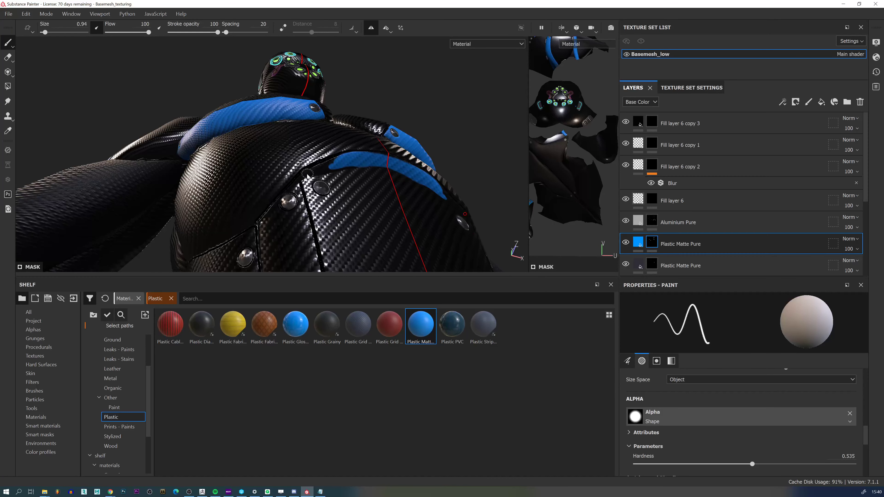
{"action": "left_click_drag", "start_coordinate": [306, 174], "coordinate": [301, 179]}
{"action": "left_click_drag", "start_coordinate": [302, 177], "coordinate": [322, 171]}
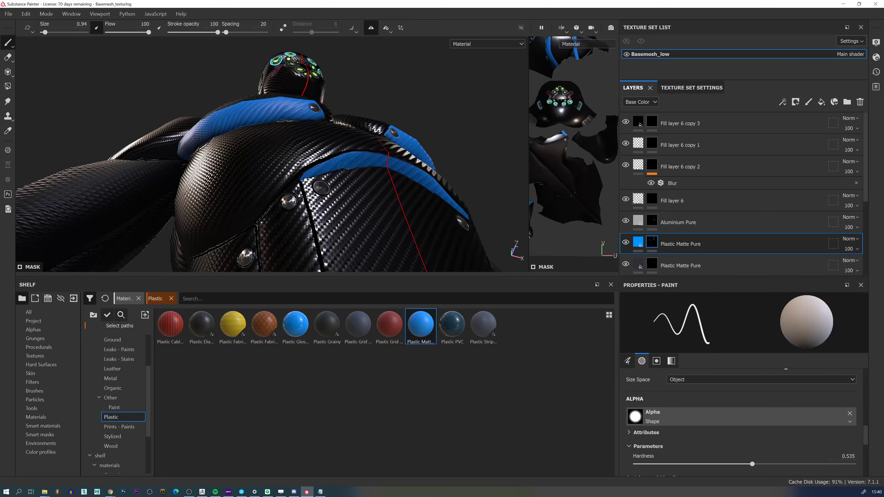
Set the brush size to 1.42 and paint a blue line down the abdominal panel's inner side edge to its rounded lower end.
{"action": "mouse_move", "coordinate": [392, 162]}
{"action": "left_mouse_down", "text": "alt"}
{"action": "mouse_move", "coordinate": [382, 188]}
{"action": "mouse_move", "coordinate": [321, 188]}
{"action": "left_mouse_up", "text": "alt"}
{"action": "key", "text": "x"}
{"action": "mouse_move", "coordinate": [402, 176]}
{"action": "right_mouse_down", "text": "alt"}
{"action": "mouse_move", "coordinate": [393, 89]}
{"action": "mouse_move", "coordinate": [402, 76]}
{"action": "right_mouse_up", "text": "alt"}
{"action": "left_click_drag", "start_coordinate": [402, 76], "coordinate": [383, 93], "text": "alt"}
{"action": "right_click_drag", "start_coordinate": [383, 92], "coordinate": [379, 79], "text": "alt"}
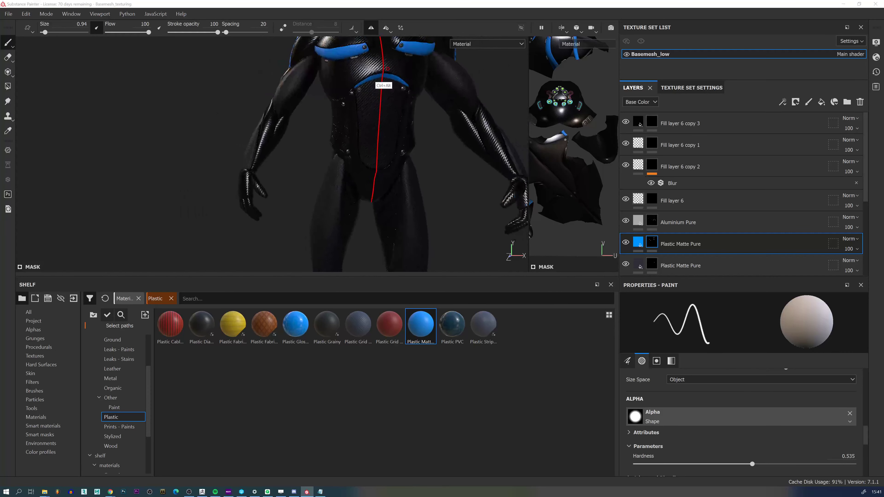
{"action": "left_click_drag", "start_coordinate": [378, 79], "coordinate": [388, 195], "text": "ctrl+alt"}
{"action": "right_click_drag", "start_coordinate": [388, 194], "coordinate": [381, 166], "text": "alt"}
{"action": "left_click_drag", "start_coordinate": [381, 166], "coordinate": [405, 219], "text": "ctrl+alt"}
{"action": "right_click_drag", "start_coordinate": [405, 220], "coordinate": [350, 149], "text": "alt"}
{"action": "left_click_drag", "start_coordinate": [350, 150], "coordinate": [317, 169], "text": "ctrl+alt"}
{"action": "right_click_drag", "start_coordinate": [317, 169], "coordinate": [395, 221], "text": "alt"}
{"action": "left_click_drag", "start_coordinate": [395, 221], "coordinate": [321, 138], "text": "ctrl+alt"}
{"action": "right_click_drag", "start_coordinate": [322, 138], "coordinate": [355, 91], "text": "alt"}
{"action": "left_click_drag", "start_coordinate": [355, 91], "coordinate": [327, 98], "text": "ctrl+alt"}
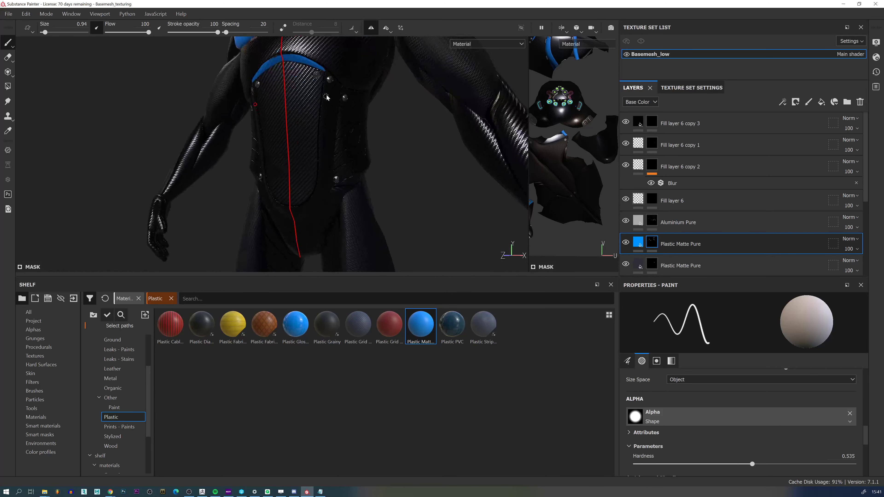
{"action": "right_click_drag", "start_coordinate": [327, 88], "coordinate": [330, 86], "text": "ctrl"}
{"action": "mouse_move", "coordinate": [326, 73]}
{"action": "left_mouse_down"}
{"action": "mouse_move", "coordinate": [315, 188]}
{"action": "mouse_move", "coordinate": [311, 201]}
{"action": "mouse_move", "coordinate": [291, 206]}
{"action": "left_mouse_up"}
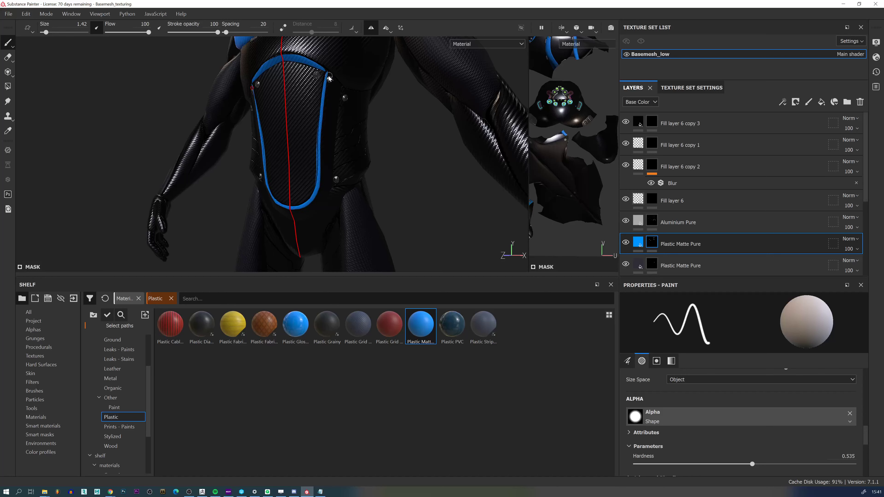
Paint the outer edge of the abdominal panel's border blue and fill the gap between the inner and outer lines.
{"action": "mouse_move", "coordinate": [331, 75]}
{"action": "left_mouse_down"}
{"action": "mouse_move", "coordinate": [329, 178]}
{"action": "mouse_move", "coordinate": [313, 211]}
{"action": "mouse_move", "coordinate": [299, 216]}
{"action": "mouse_move", "coordinate": [302, 210]}
{"action": "left_mouse_up"}
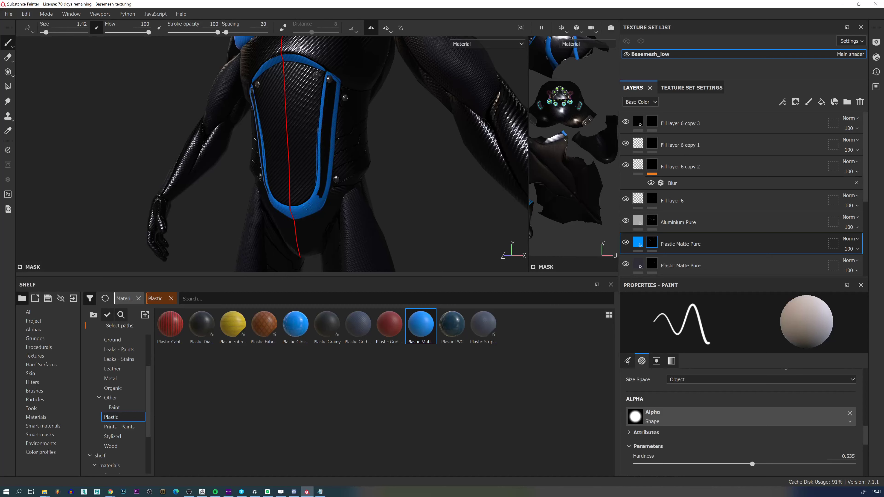
{"action": "mouse_move", "coordinate": [323, 199]}
{"action": "left_mouse_down"}
{"action": "mouse_move", "coordinate": [330, 117]}
{"action": "mouse_move", "coordinate": [323, 180]}
{"action": "left_mouse_up"}
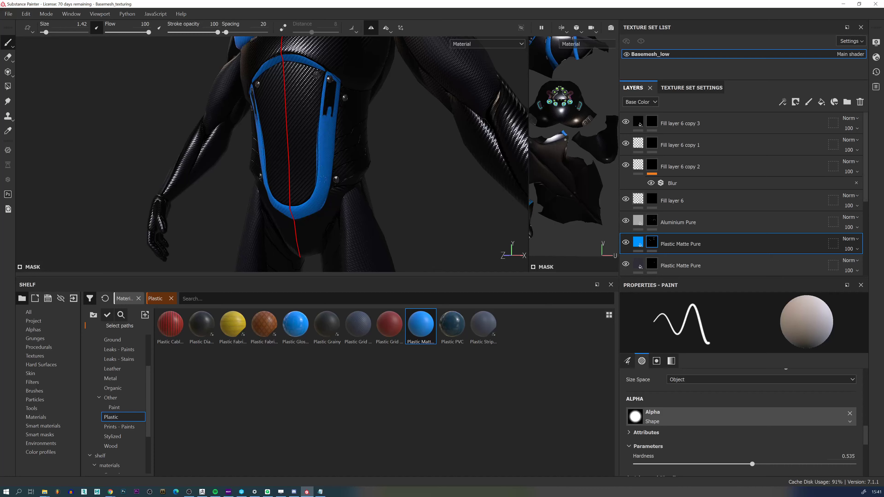
{"action": "mouse_move", "coordinate": [327, 113]}
{"action": "left_mouse_down"}
{"action": "mouse_move", "coordinate": [327, 93]}
{"action": "mouse_move", "coordinate": [330, 119]}
{"action": "left_mouse_up"}
Examine the figure's front, knees, legs and back for suit areas still without blue panels.
{"action": "right_click_drag", "start_coordinate": [320, 124], "coordinate": [345, 165], "text": "alt"}
{"action": "left_click_drag", "start_coordinate": [362, 168], "coordinate": [432, 183], "text": "alt"}
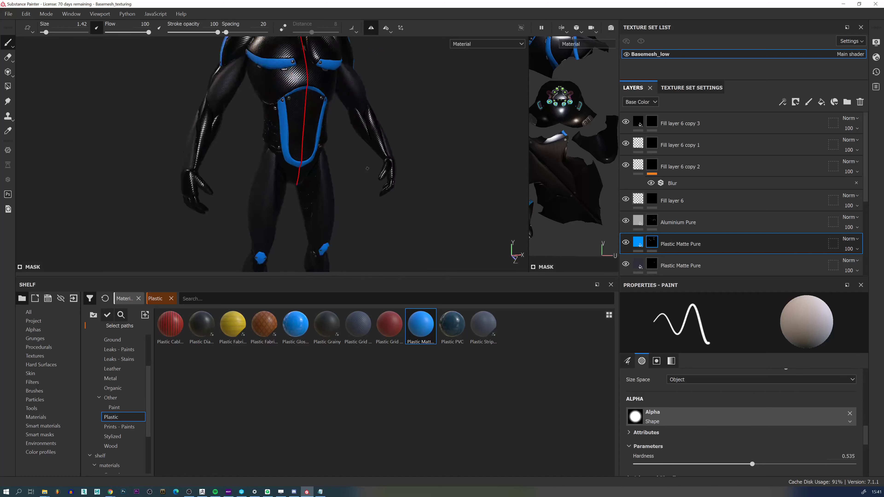
{"action": "right_click_drag", "start_coordinate": [329, 135], "coordinate": [385, 176], "text": "alt"}
{"action": "left_click_drag", "start_coordinate": [384, 175], "coordinate": [311, 169], "text": "alt"}
{"action": "right_click_drag", "start_coordinate": [310, 169], "coordinate": [335, 240], "text": "alt"}
{"action": "left_click_drag", "start_coordinate": [352, 134], "coordinate": [356, 177], "text": "ctrl+alt"}
{"action": "left_click_drag", "start_coordinate": [358, 256], "coordinate": [352, 133], "text": "ctrl+alt"}
{"action": "right_click_drag", "start_coordinate": [340, 134], "coordinate": [347, 164], "text": "alt"}
{"action": "left_click_drag", "start_coordinate": [367, 209], "coordinate": [564, 204], "text": "alt"}
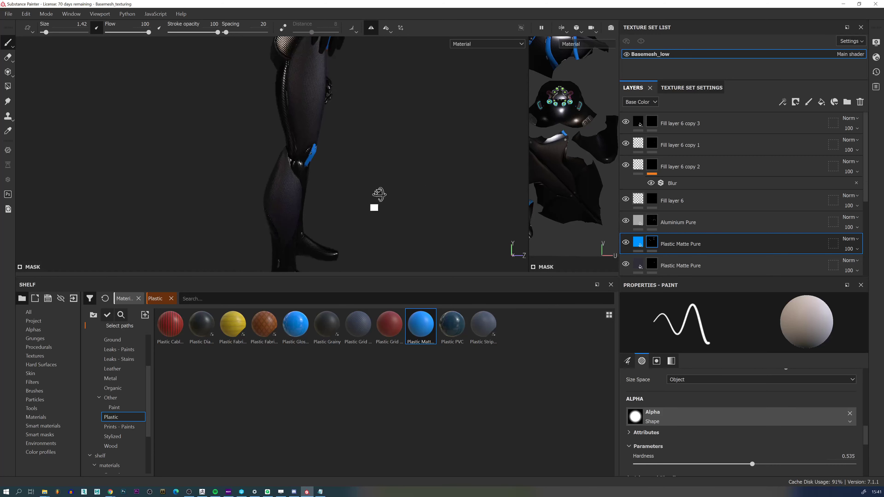
{"action": "left_click_drag", "start_coordinate": [379, 195], "coordinate": [563, 200], "text": "alt"}
{"action": "left_click_drag", "start_coordinate": [449, 134], "coordinate": [435, 236], "text": "ctrl+alt"}
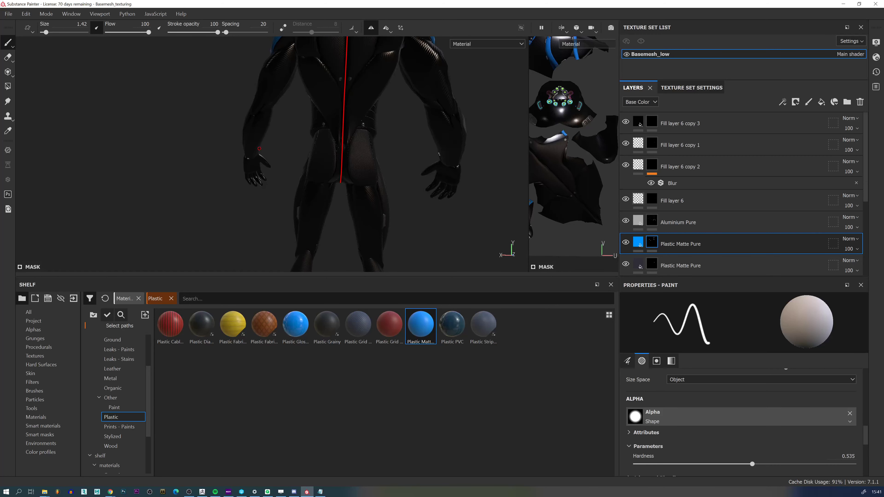
{"action": "right_click_drag", "start_coordinate": [352, 141], "coordinate": [414, 150], "text": "shift"}
{"action": "left_click_drag", "start_coordinate": [456, 154], "coordinate": [477, 218], "text": "alt"}
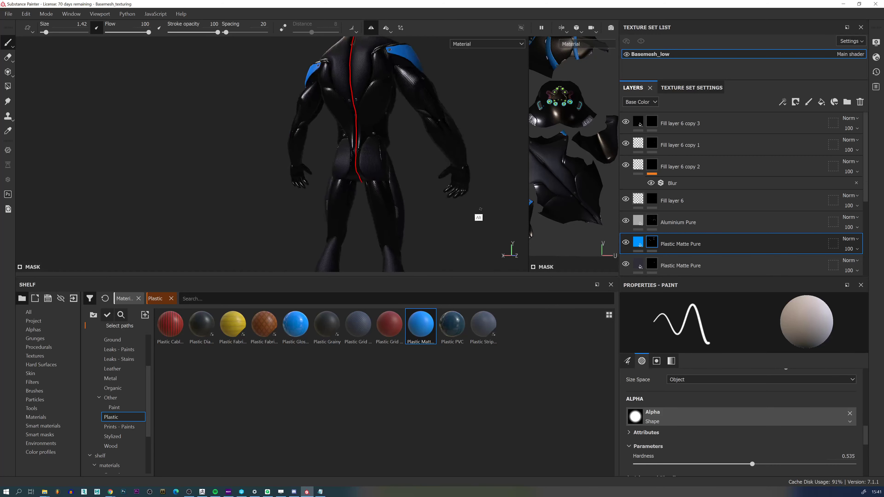
Set the brush size to 3.6 and paint an elongated blue panel on the back of the upper arm.
{"action": "left_click_drag", "start_coordinate": [451, 131], "coordinate": [410, 130], "text": "alt"}
{"action": "right_click_drag", "start_coordinate": [411, 130], "coordinate": [438, 139], "text": "alt"}
{"action": "right_click_drag", "start_coordinate": [383, 105], "coordinate": [394, 105], "text": "ctrl"}
{"action": "left_click_drag", "start_coordinate": [374, 101], "coordinate": [398, 139]}
{"action": "mouse_move", "coordinate": [418, 115]}
{"action": "left_mouse_down", "text": "alt"}
{"action": "mouse_move", "coordinate": [404, 113]}
{"action": "mouse_move", "coordinate": [397, 130]}
{"action": "mouse_move", "coordinate": [367, 83]}
{"action": "mouse_move", "coordinate": [508, 114]}
{"action": "left_mouse_up", "text": "alt"}
{"action": "mouse_move", "coordinate": [369, 94]}
{"action": "left_mouse_down"}
{"action": "mouse_move", "coordinate": [368, 82]}
{"action": "mouse_move", "coordinate": [374, 127]}
{"action": "mouse_move", "coordinate": [381, 135]}
{"action": "mouse_move", "coordinate": [367, 91]}
{"action": "mouse_move", "coordinate": [380, 103]}
{"action": "mouse_move", "coordinate": [377, 131]}
{"action": "mouse_move", "coordinate": [387, 136]}
{"action": "left_mouse_up"}
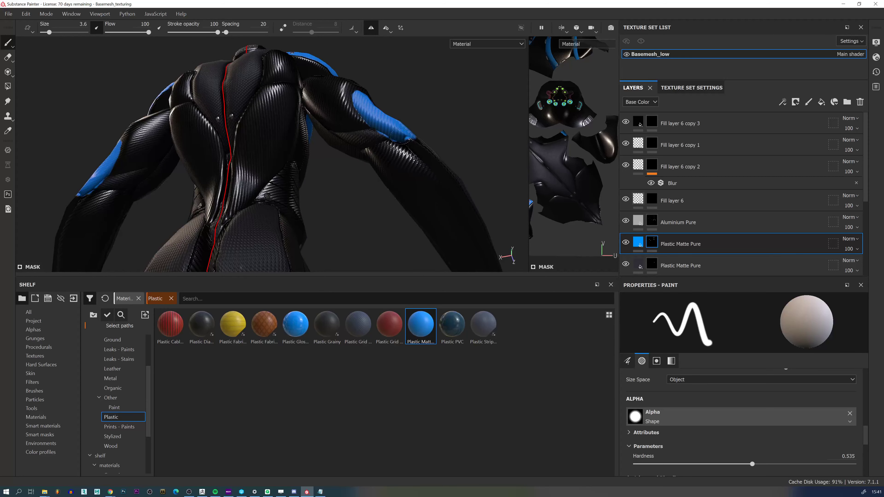
Set the brush size to 1.5 and hardness to 0.55, and refine the upper-arm panel's outline down to the elbow.
{"action": "right_click_drag", "start_coordinate": [400, 141], "coordinate": [363, 148], "text": "ctrl"}
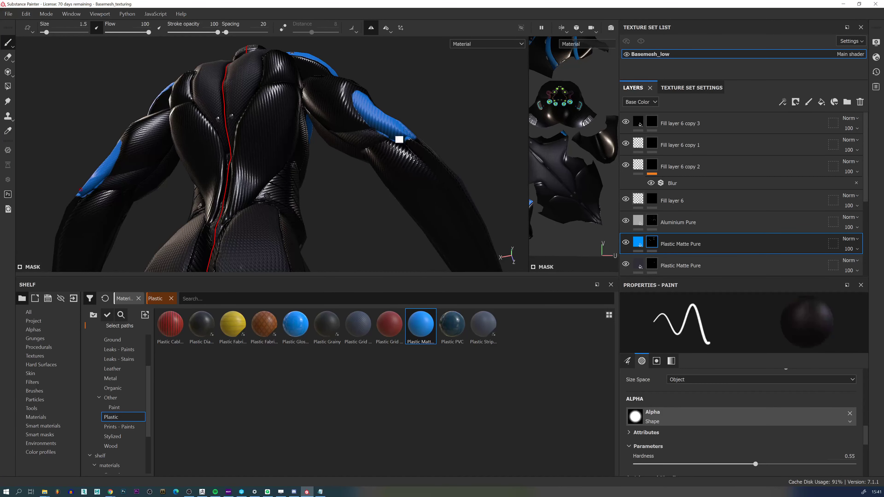
{"action": "mouse_move", "coordinate": [400, 139]}
{"action": "left_mouse_down", "text": "alt"}
{"action": "mouse_move", "coordinate": [427, 133]}
{"action": "mouse_move", "coordinate": [383, 145]}
{"action": "left_mouse_up", "text": "alt"}
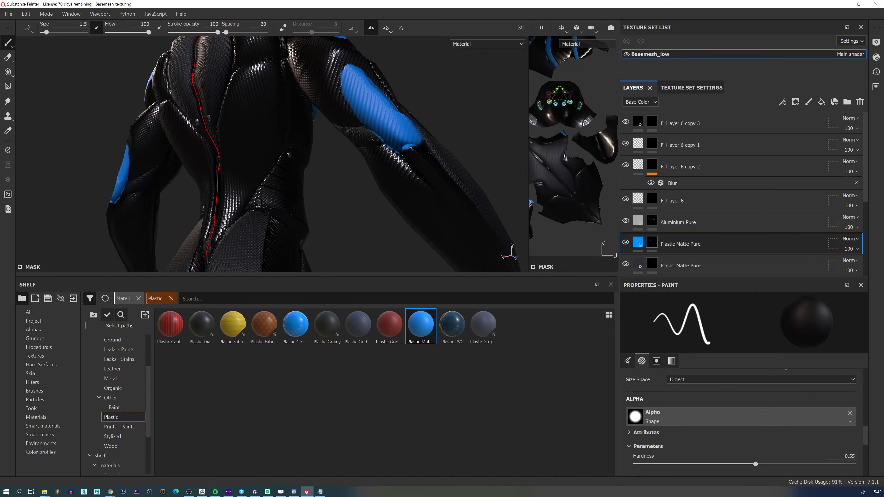
{"action": "mouse_move", "coordinate": [404, 157]}
{"action": "left_mouse_down", "text": "alt"}
{"action": "mouse_move", "coordinate": [361, 138]}
{"action": "mouse_move", "coordinate": [507, 172]}
{"action": "mouse_move", "coordinate": [412, 150]}
{"action": "mouse_move", "coordinate": [428, 109]}
{"action": "mouse_move", "coordinate": [433, 139]}
{"action": "mouse_move", "coordinate": [387, 92]}
{"action": "left_mouse_up", "text": "alt"}
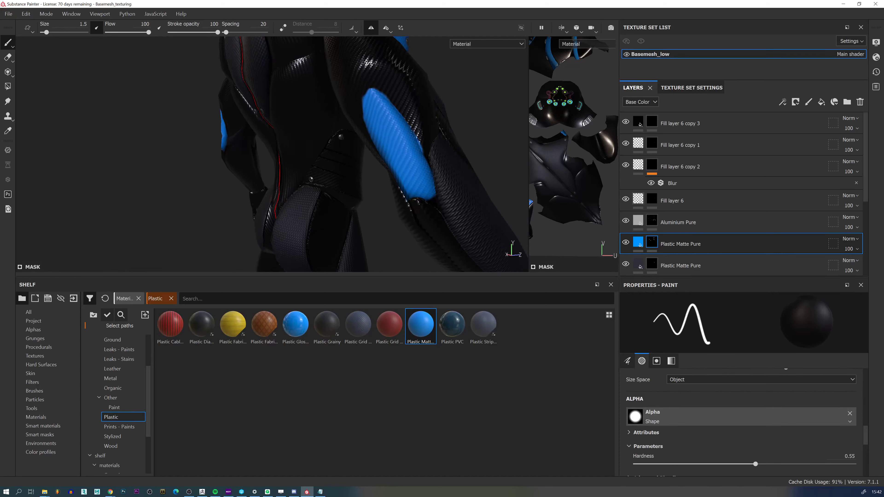
{"action": "mouse_move", "coordinate": [425, 154]}
{"action": "left_mouse_down", "text": "alt"}
{"action": "mouse_move", "coordinate": [399, 106]}
{"action": "mouse_move", "coordinate": [438, 117]}
{"action": "left_mouse_up", "text": "alt"}
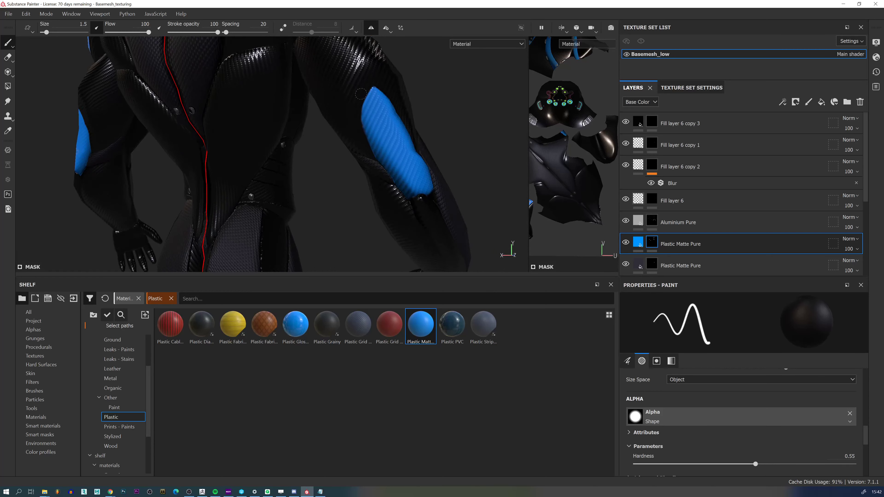
{"action": "left_click_drag", "start_coordinate": [389, 133], "coordinate": [371, 96], "text": "alt"}
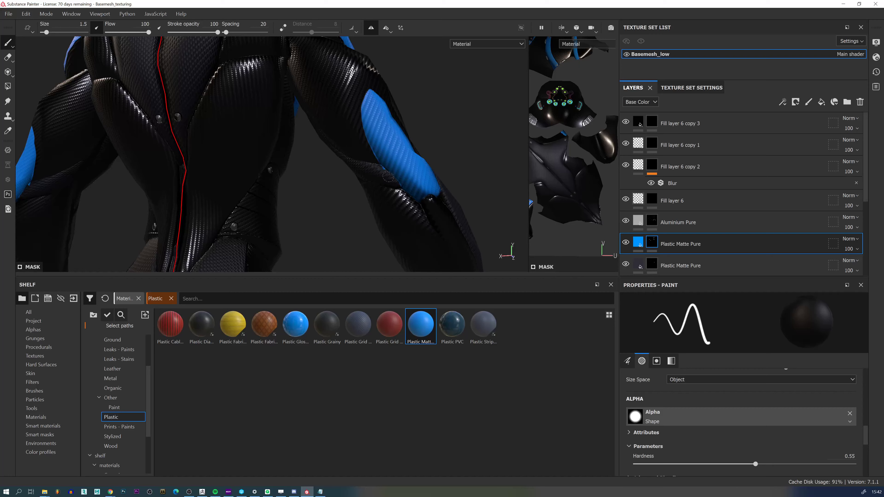
Select the Fill layer 6 content and adjust its emissive colour to a brighter green with the value at 1.000.
{"action": "left_click_drag", "start_coordinate": [438, 179], "coordinate": [363, 175], "text": "alt"}
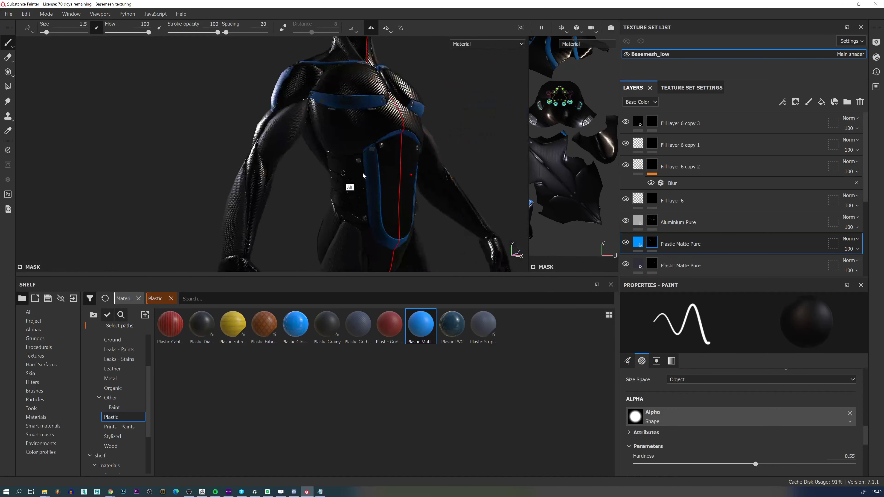
{"action": "right_click_drag", "start_coordinate": [363, 176], "coordinate": [460, 147], "text": "alt"}
{"action": "left_click_drag", "start_coordinate": [459, 146], "coordinate": [428, 130], "text": "alt"}
{"action": "left_click_drag", "start_coordinate": [429, 130], "coordinate": [441, 262], "text": "ctrl+alt"}
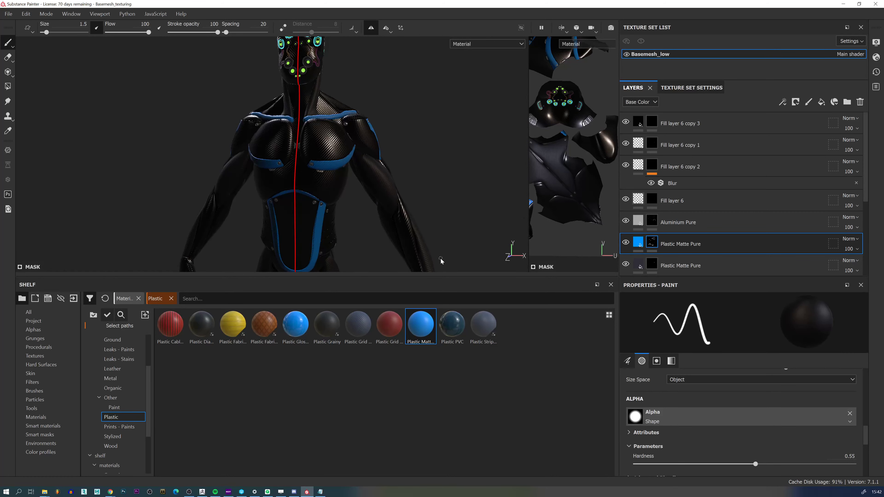
{"action": "left_click_drag", "start_coordinate": [393, 61], "coordinate": [428, 137], "text": "ctrl+alt"}
{"action": "right_click_drag", "start_coordinate": [358, 127], "coordinate": [401, 223], "text": "alt"}
{"action": "scroll", "coordinate": [696, 182], "scroll_direction": "down", "scroll_amount": 2}
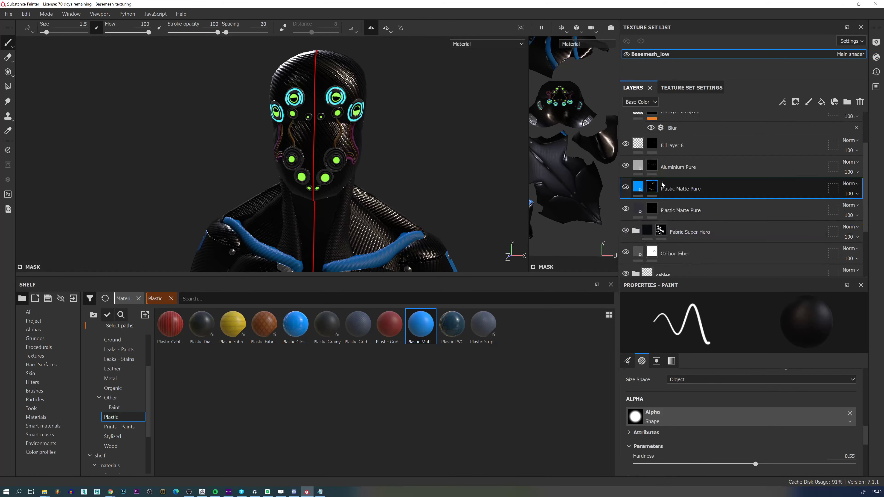
{"action": "scroll", "coordinate": [662, 171], "scroll_direction": "up", "scroll_amount": 2}
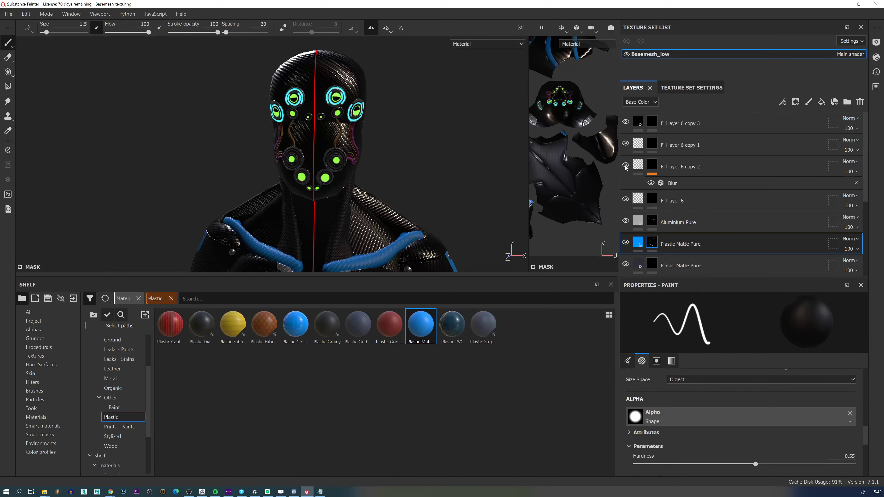
{"action": "left_click", "coordinate": [640, 201]}
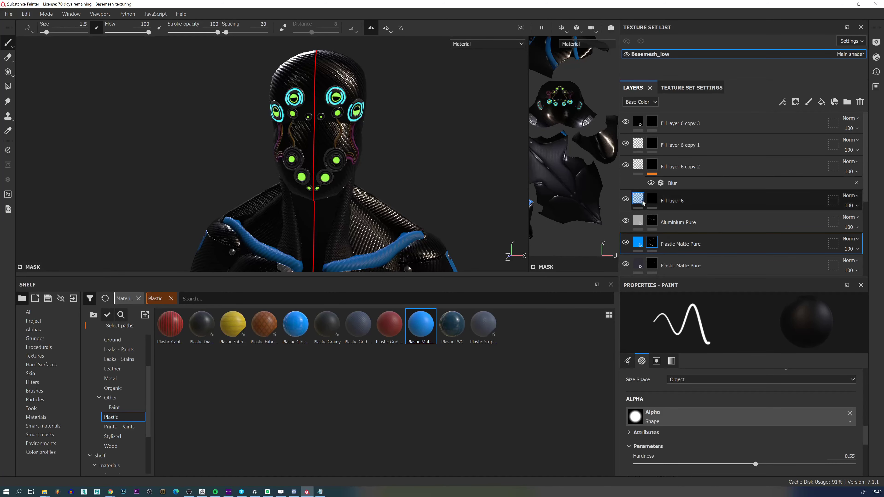
{"action": "left_click", "coordinate": [766, 423]}
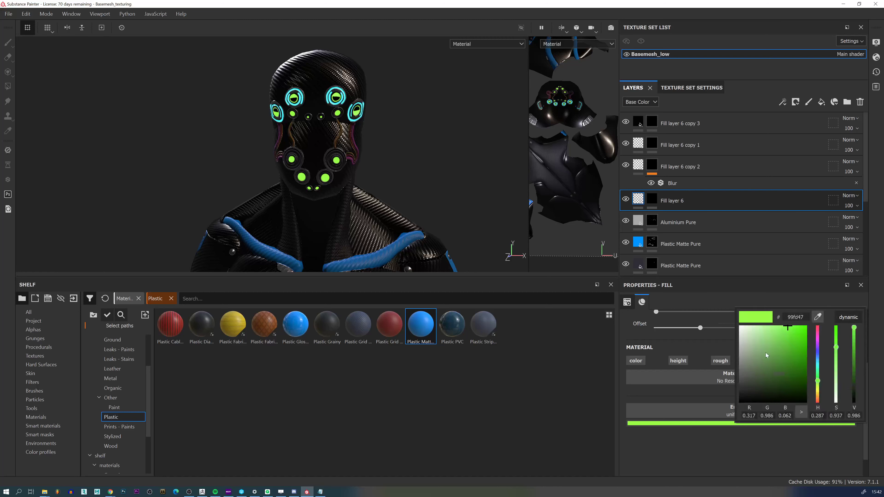
{"action": "left_click_drag", "start_coordinate": [788, 330], "coordinate": [781, 323]}
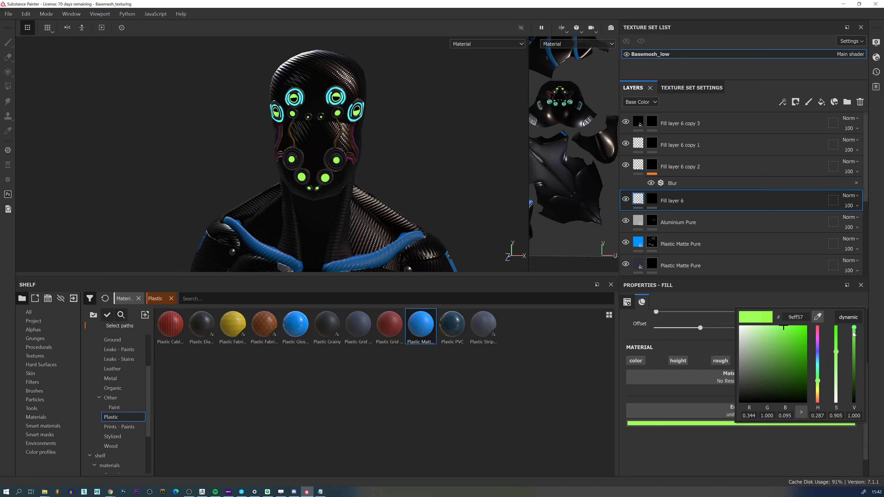
{"action": "left_click_drag", "start_coordinate": [855, 328], "coordinate": [854, 295]}
{"action": "left_click_drag", "start_coordinate": [786, 330], "coordinate": [789, 327]}
{"action": "left_click_drag", "start_coordinate": [789, 328], "coordinate": [786, 316]}
{"action": "left_click", "coordinate": [345, 109]}
Examine the green emissive lights on the mask from close up and from a distance.
{"action": "right_click_drag", "start_coordinate": [344, 109], "coordinate": [379, 178], "text": "alt"}
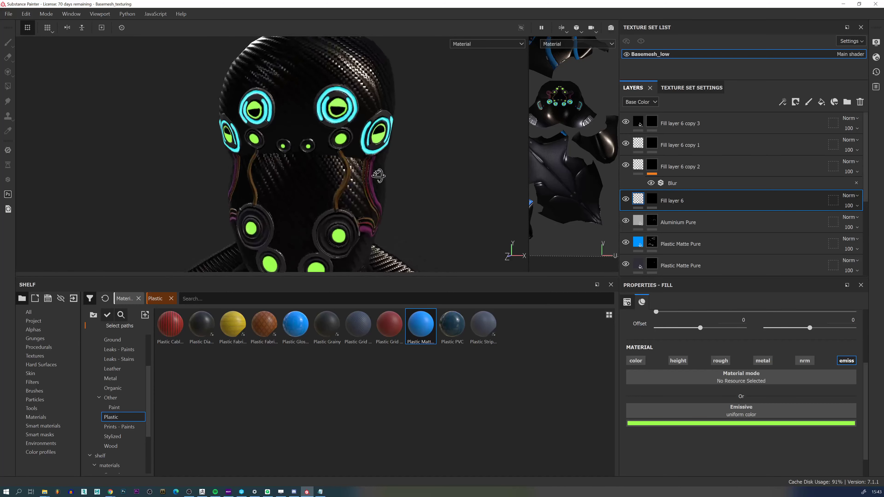
{"action": "left_click_drag", "start_coordinate": [379, 177], "coordinate": [323, 138], "text": "alt"}
{"action": "right_click_drag", "start_coordinate": [324, 138], "coordinate": [318, 82], "text": "alt"}
{"action": "middle_click_drag", "start_coordinate": [360, 170], "coordinate": [349, 85], "text": "alt"}
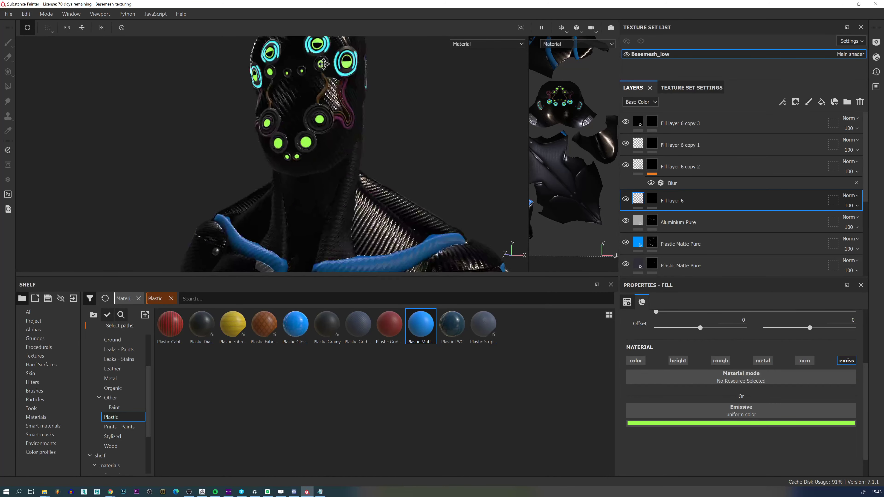
{"action": "right_click_drag", "start_coordinate": [351, 122], "coordinate": [338, 77], "text": "alt"}
{"action": "mouse_move", "coordinate": [382, 173]}
{"action": "left_mouse_down", "text": "alt"}
{"action": "mouse_move", "coordinate": [371, 162]}
{"action": "mouse_move", "coordinate": [381, 169]}
{"action": "left_mouse_up", "text": "alt"}
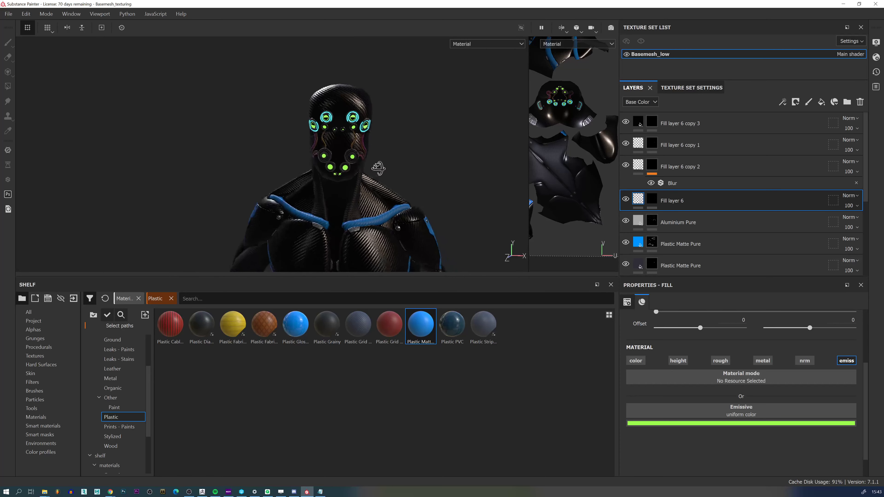
Inspect the outer end of the blue collarbone strip where it meets the shoulder.
{"action": "right_click_drag", "start_coordinate": [381, 171], "coordinate": [416, 275], "text": "alt"}
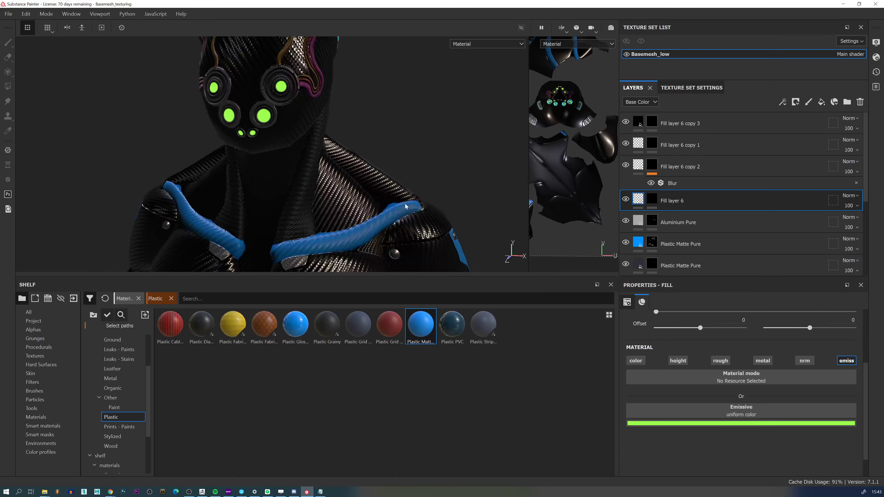
{"action": "left_click_drag", "start_coordinate": [405, 206], "coordinate": [385, 159], "text": "alt"}
{"action": "right_click_drag", "start_coordinate": [386, 158], "coordinate": [439, 194], "text": "alt"}
{"action": "left_click_drag", "start_coordinate": [440, 194], "coordinate": [512, 221], "text": "alt"}
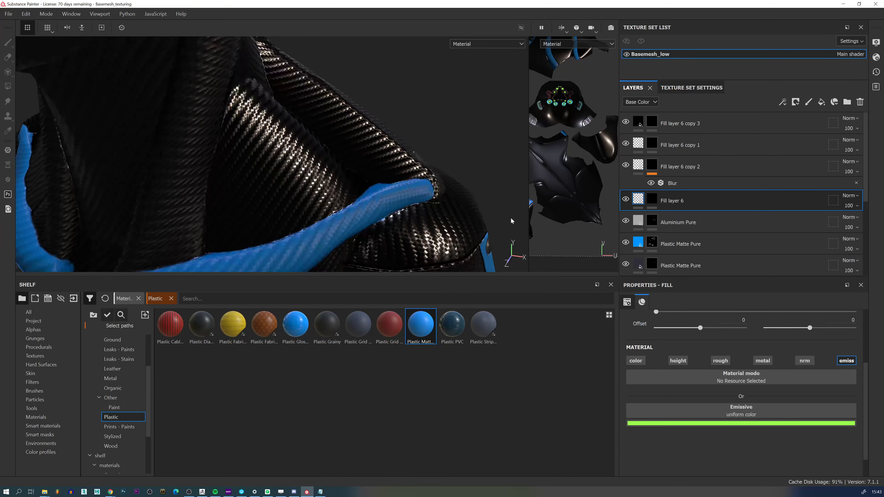
{"action": "right_click_drag", "start_coordinate": [403, 218], "coordinate": [410, 185], "text": "alt"}
{"action": "middle_click_drag", "start_coordinate": [410, 185], "coordinate": [387, 144], "text": "alt"}
{"action": "right_click_drag", "start_coordinate": [387, 144], "coordinate": [418, 244], "text": "alt"}
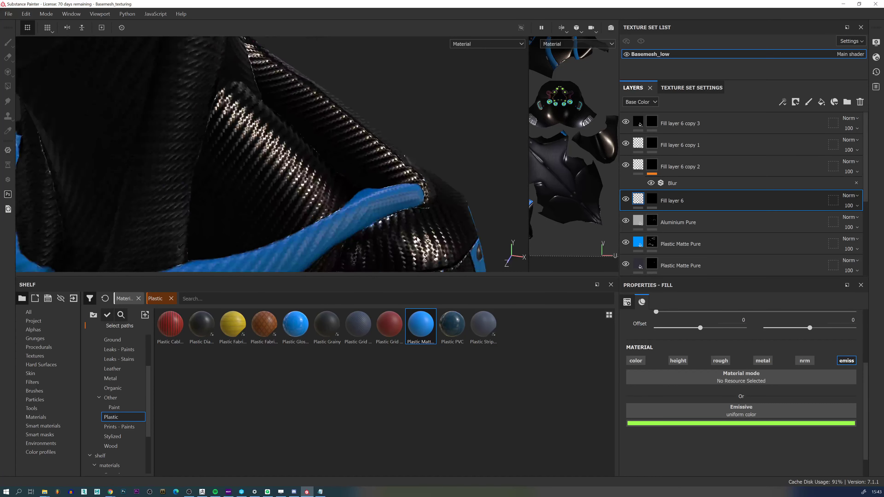
{"action": "middle_click_drag", "start_coordinate": [418, 244], "coordinate": [424, 216], "text": "alt"}
{"action": "left_click_drag", "start_coordinate": [424, 216], "coordinate": [395, 217], "text": "alt"}
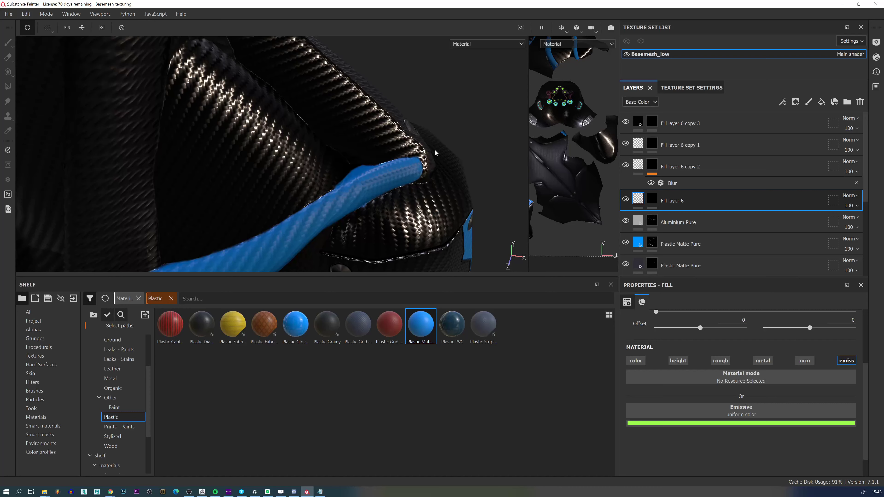
Open the display settings, enlarge the window, activate post effects and expand the Glare options.
{"action": "right_click_drag", "start_coordinate": [416, 147], "coordinate": [272, 105], "text": "alt"}
{"action": "middle_click_drag", "start_coordinate": [271, 188], "coordinate": [316, 216], "text": "alt"}
{"action": "left_click_drag", "start_coordinate": [315, 215], "coordinate": [296, 161], "text": "alt"}
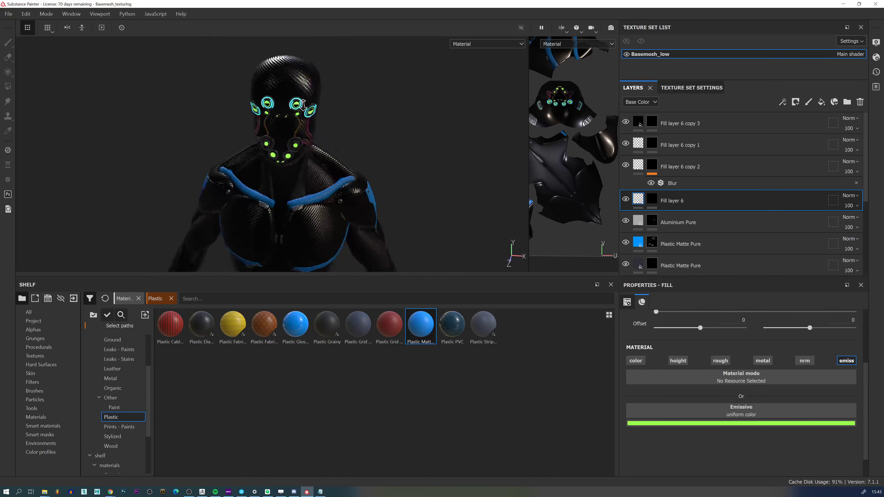
{"action": "right_click_drag", "start_coordinate": [249, 101], "coordinate": [293, 133], "text": "alt"}
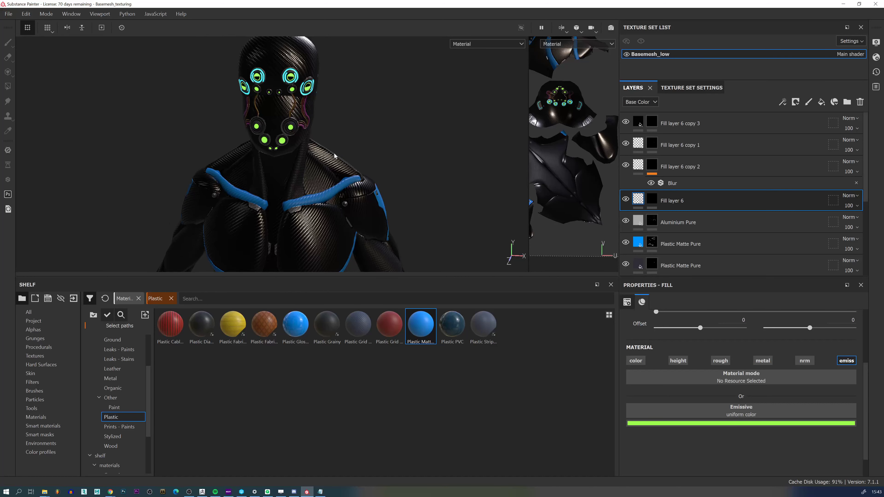
{"action": "left_click", "coordinate": [877, 43]}
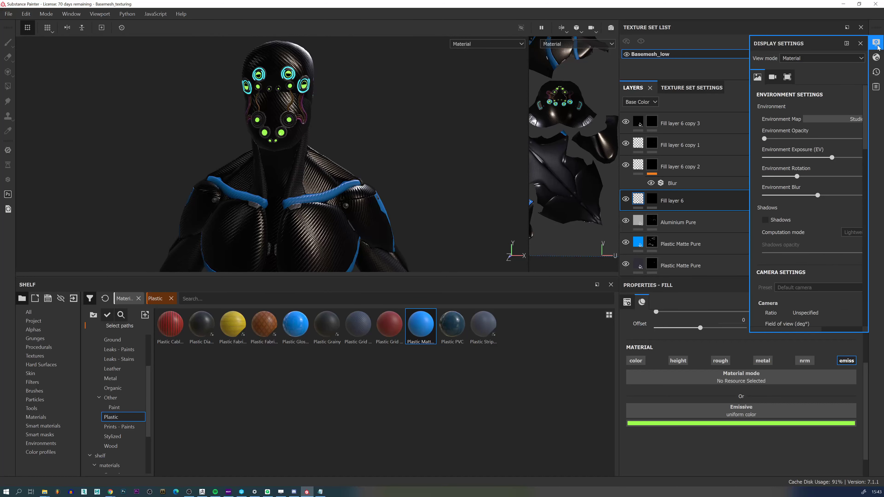
{"action": "scroll", "coordinate": [814, 248], "scroll_direction": "down", "scroll_amount": 5}
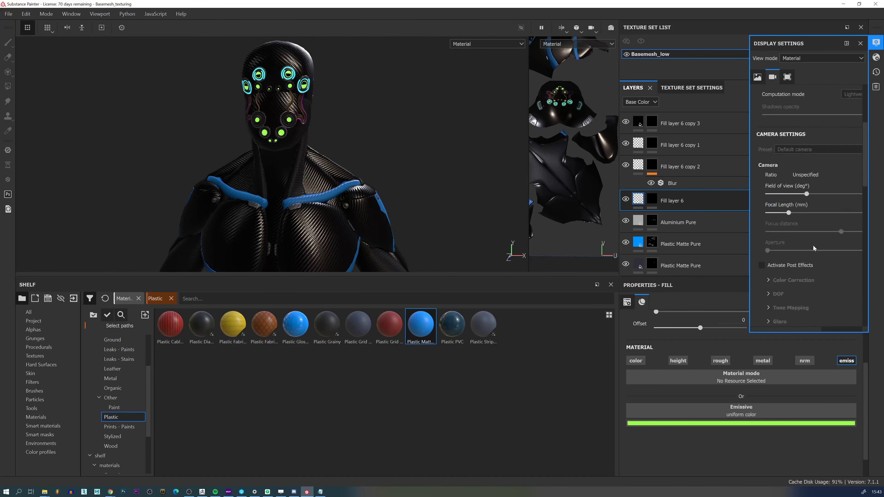
{"action": "scroll", "coordinate": [814, 246], "scroll_direction": "down", "scroll_amount": 1}
{"action": "left_click_drag", "start_coordinate": [750, 332], "coordinate": [628, 384]}
{"action": "left_click", "coordinate": [640, 238]}
{"action": "left_click", "coordinate": [645, 295]}
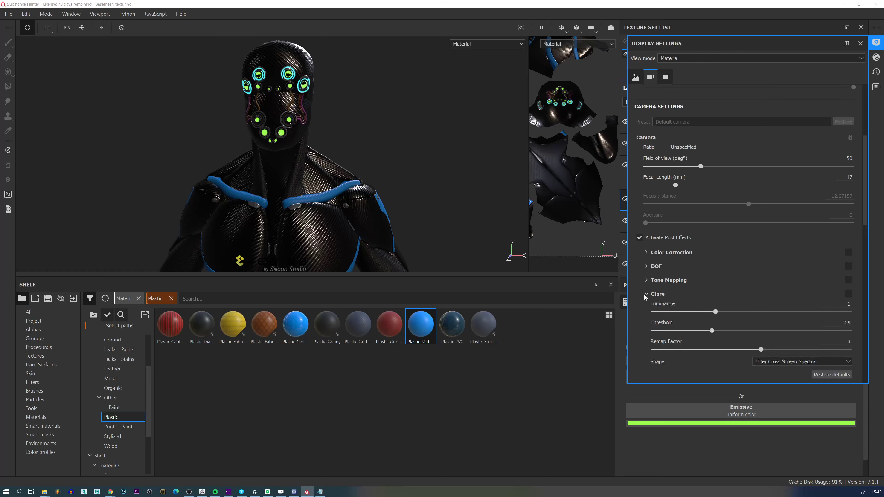
Set the Glare luminance to 1.24 and threshold to 1.77, and expand the Color Correction options.
{"action": "left_click_drag", "start_coordinate": [716, 312], "coordinate": [735, 330]}
{"action": "scroll", "coordinate": [705, 309], "scroll_direction": "down", "scroll_amount": 1}
{"action": "scroll", "coordinate": [693, 308], "scroll_direction": "down", "scroll_amount": 1}
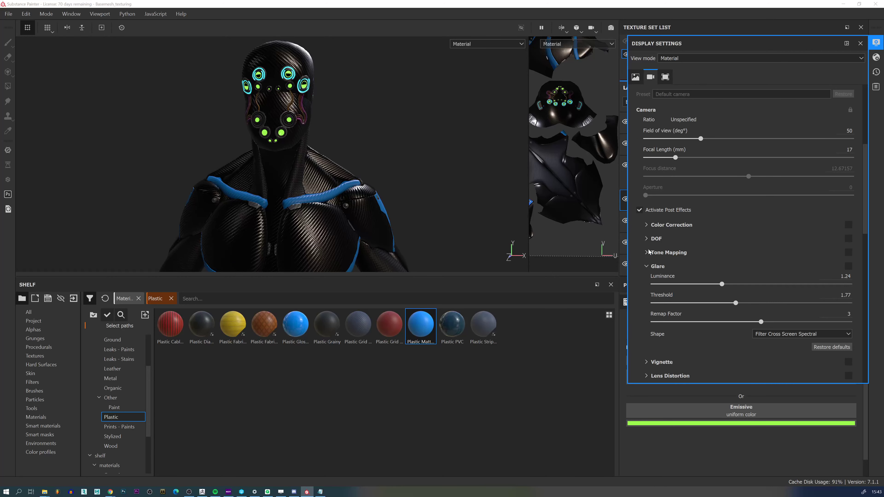
{"action": "left_click", "coordinate": [647, 252]}
{"action": "left_click", "coordinate": [655, 225]}
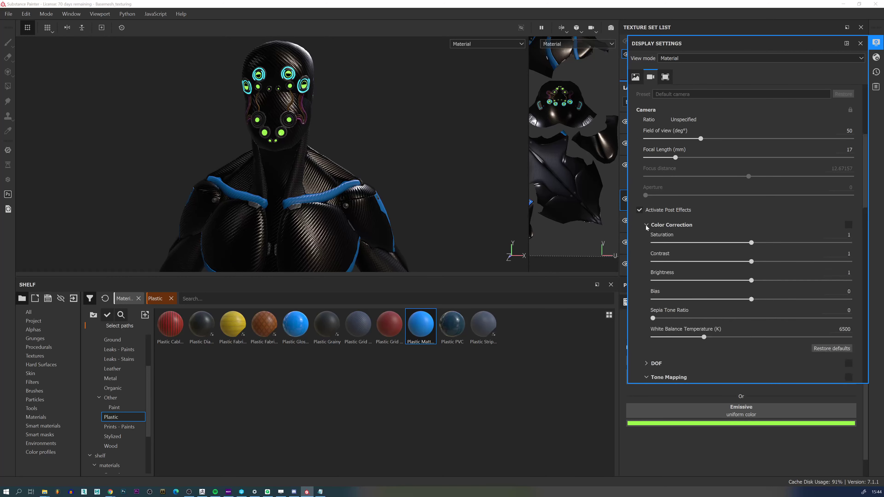
{"action": "scroll", "coordinate": [698, 177], "scroll_direction": "up", "scroll_amount": 3}
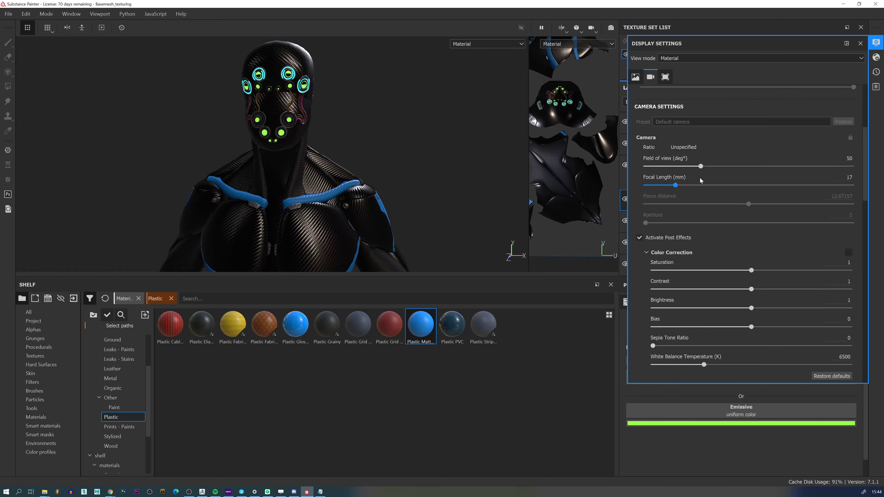
{"action": "scroll", "coordinate": [364, 178], "scroll_direction": "down", "scroll_amount": 2}
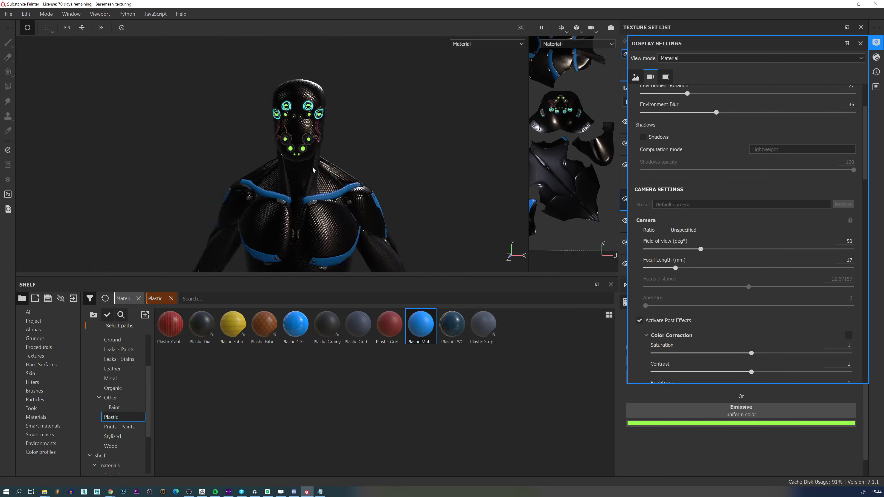
Preview the viewport shadows while rotating the environment to 300, switch the shadows off again and close the display settings.
{"action": "left_click", "coordinate": [643, 137]}
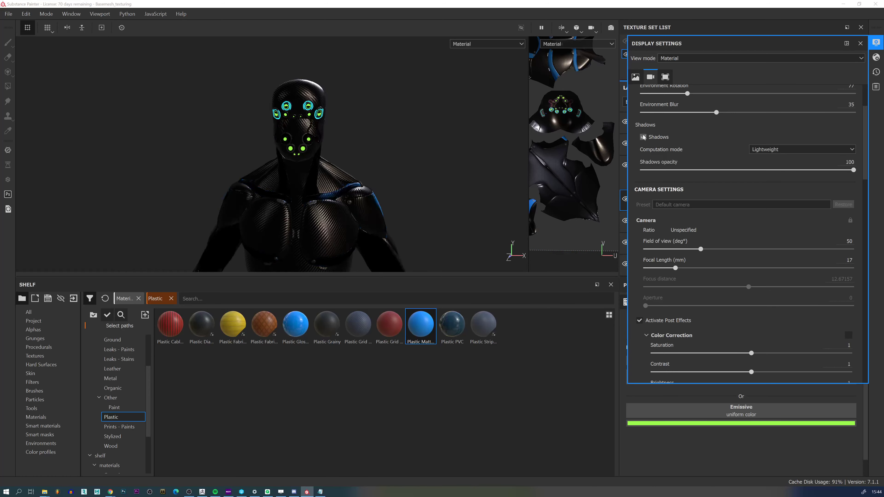
{"action": "right_click_drag", "start_coordinate": [404, 161], "coordinate": [369, 170], "text": "shift"}
{"action": "left_click", "coordinate": [643, 137]}
{"action": "scroll", "coordinate": [749, 296], "scroll_direction": "up", "scroll_amount": 5}
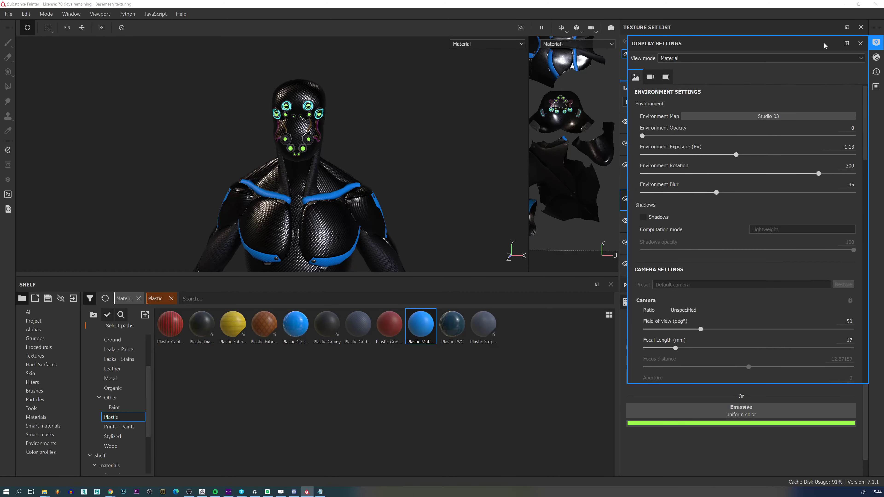
{"action": "left_click", "coordinate": [861, 43]}
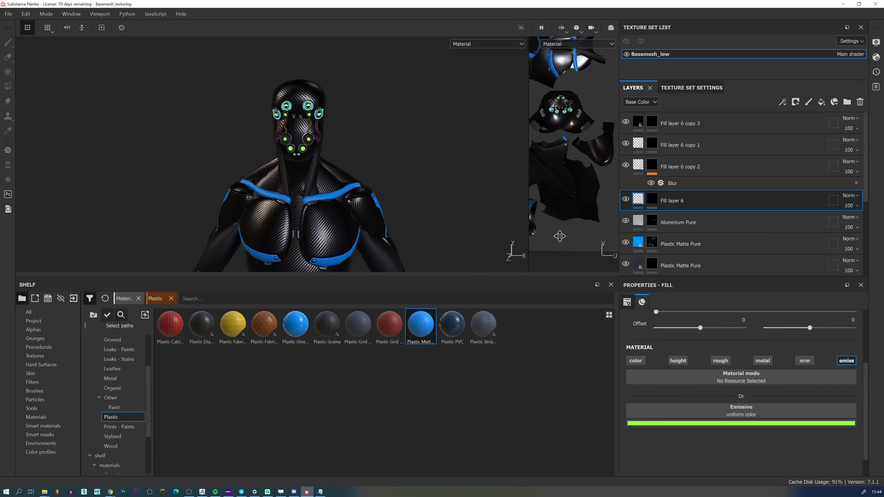
Examine the mask lights and the blue torso strips from several angles, and check the emissive colour of Fill layer 6.
{"action": "scroll", "coordinate": [331, 219], "scroll_direction": "up", "scroll_amount": 2}
{"action": "scroll", "coordinate": [331, 219], "scroll_direction": "down", "scroll_amount": 2}
{"action": "middle_click_drag", "start_coordinate": [341, 207], "coordinate": [344, 179]}
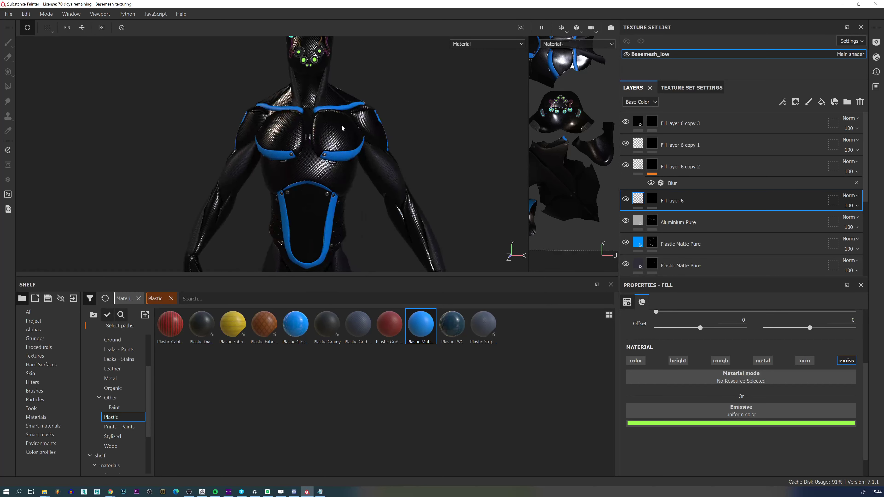
{"action": "right_click_drag", "start_coordinate": [344, 178], "coordinate": [379, 169], "text": "alt"}
{"action": "middle_click_drag", "start_coordinate": [380, 169], "coordinate": [381, 211], "text": "alt"}
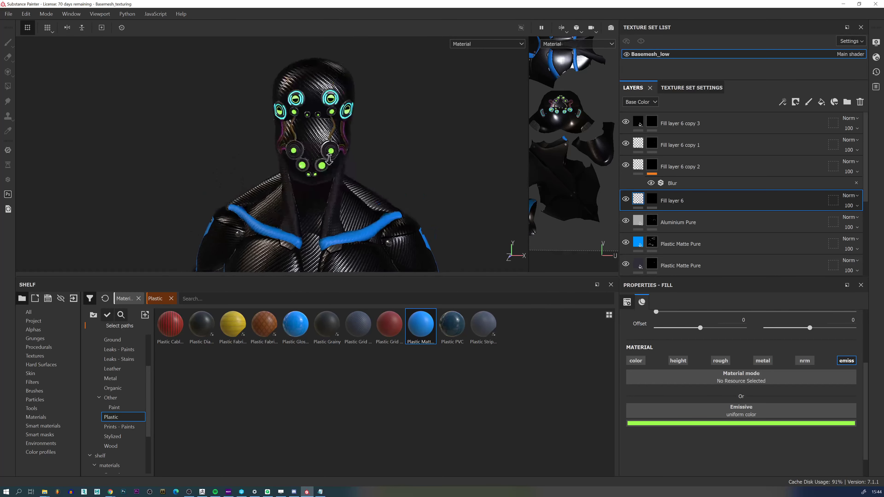
{"action": "right_click_drag", "start_coordinate": [381, 210], "coordinate": [421, 202], "text": "alt"}
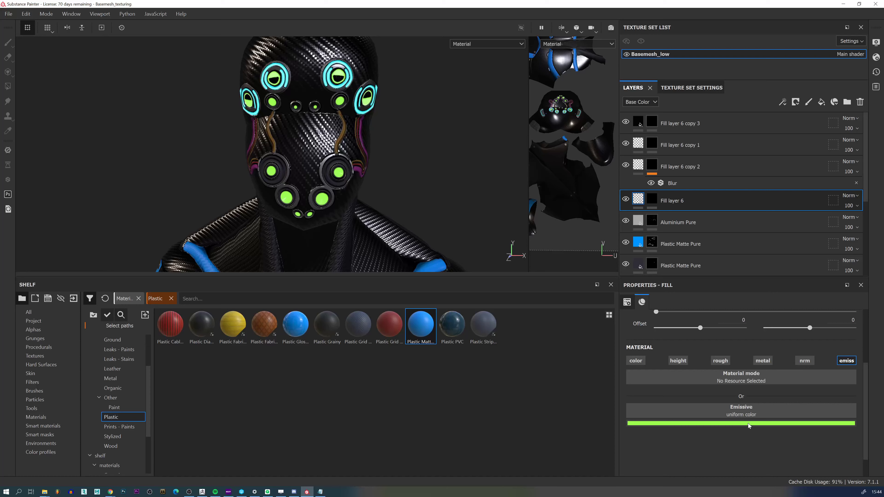
{"action": "right_click_drag", "start_coordinate": [379, 155], "coordinate": [345, 140], "text": "alt"}
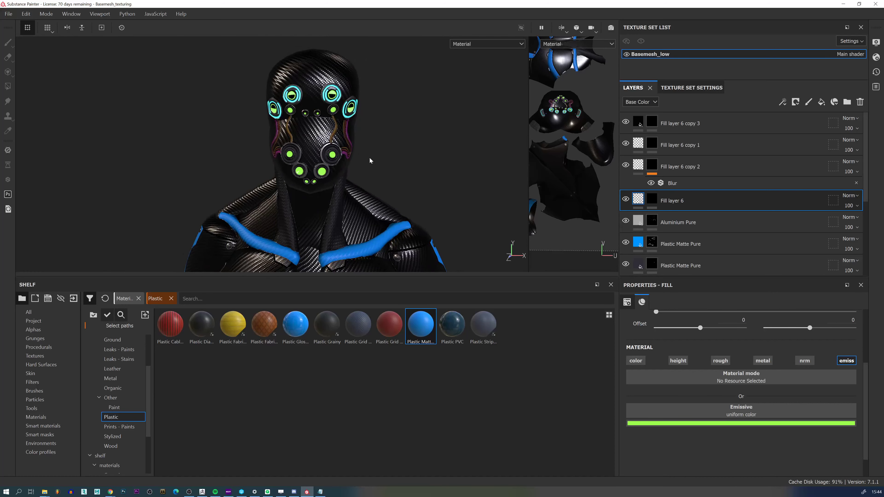
{"action": "scroll", "coordinate": [369, 160], "scroll_direction": "down", "scroll_amount": 2}
{"action": "left_click_drag", "start_coordinate": [348, 145], "coordinate": [319, 153], "text": "alt"}
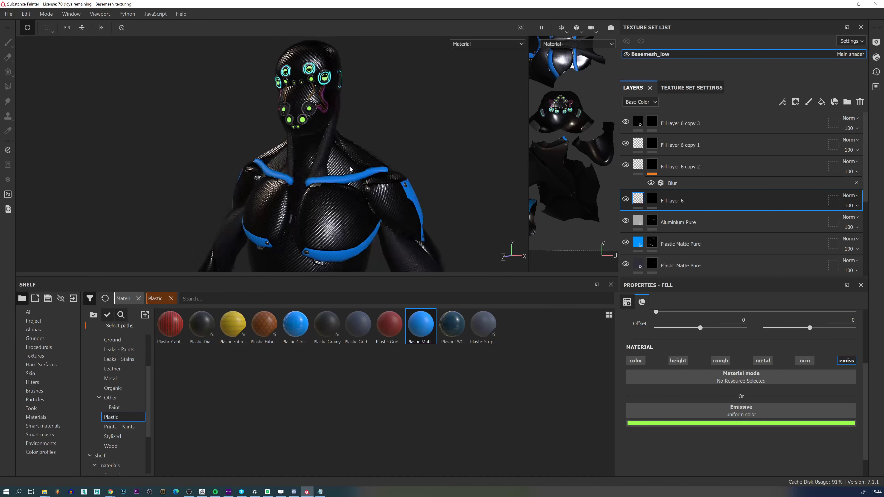
{"action": "middle_click_drag", "start_coordinate": [352, 160], "coordinate": [363, 78], "text": "alt"}
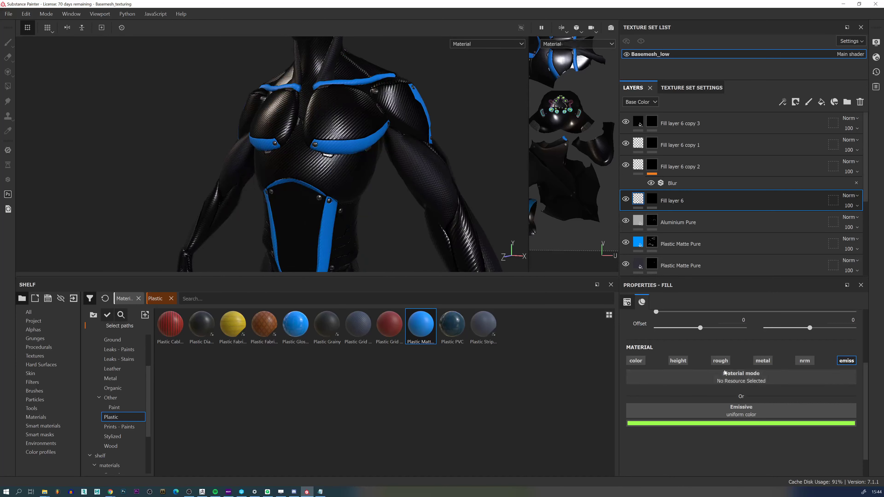
{"action": "left_click", "coordinate": [746, 423]}
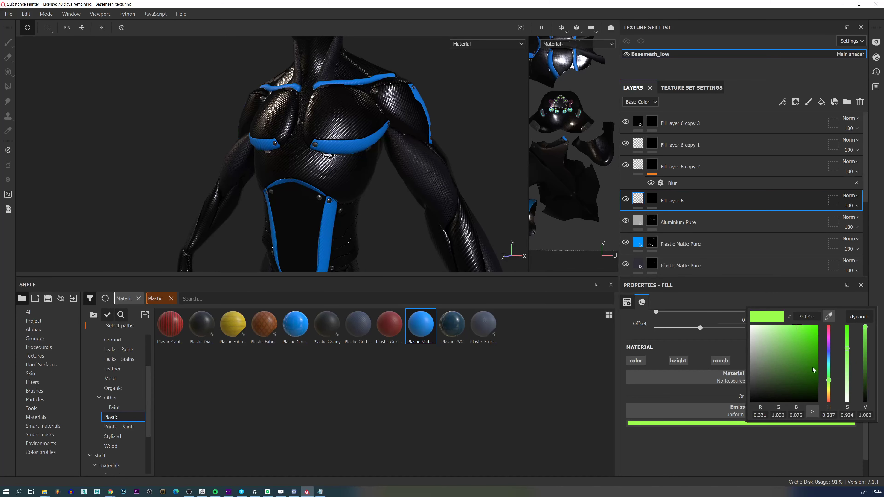
{"action": "left_click", "coordinate": [866, 327]}
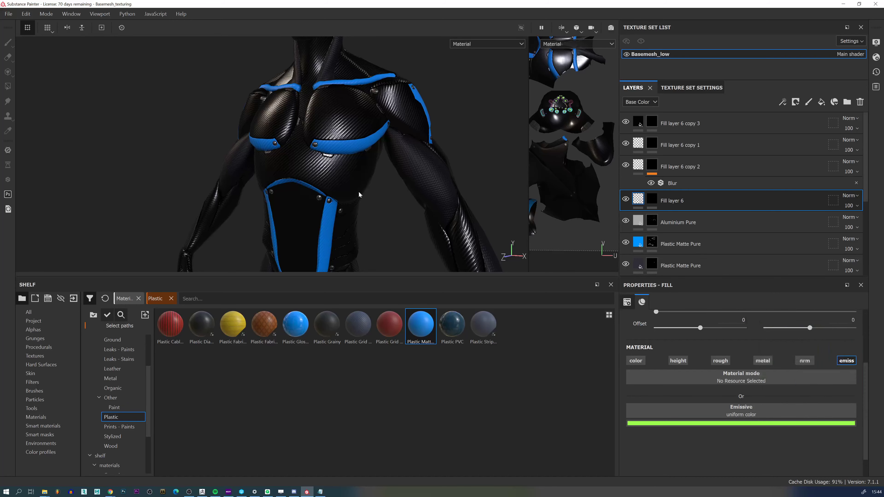
Compare the torso with the blue Plastic Matte Pure layer hidden and shown again.
{"action": "left_click_drag", "start_coordinate": [311, 199], "coordinate": [357, 207], "text": "alt"}
{"action": "mouse_move", "coordinate": [357, 208]}
{"action": "right_mouse_down", "text": "alt"}
{"action": "mouse_move", "coordinate": [312, 198]}
{"action": "mouse_move", "coordinate": [362, 223]}
{"action": "right_mouse_up", "text": "alt"}
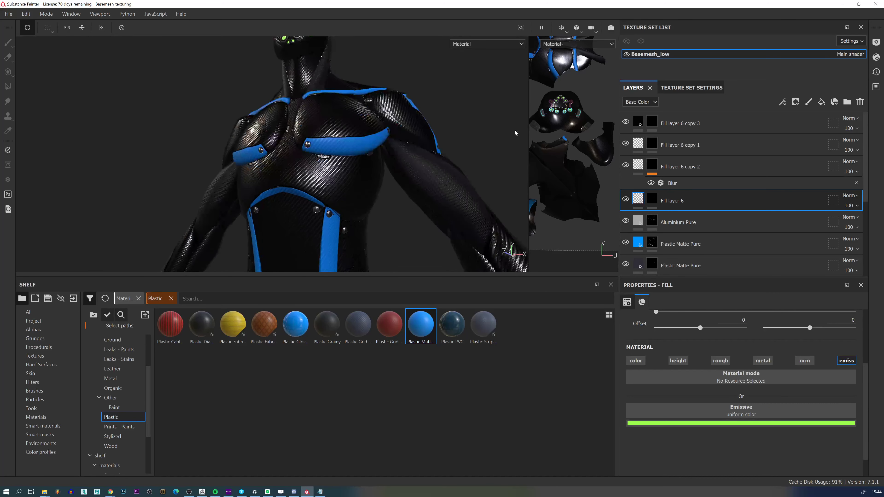
{"action": "left_click", "coordinate": [626, 242]}
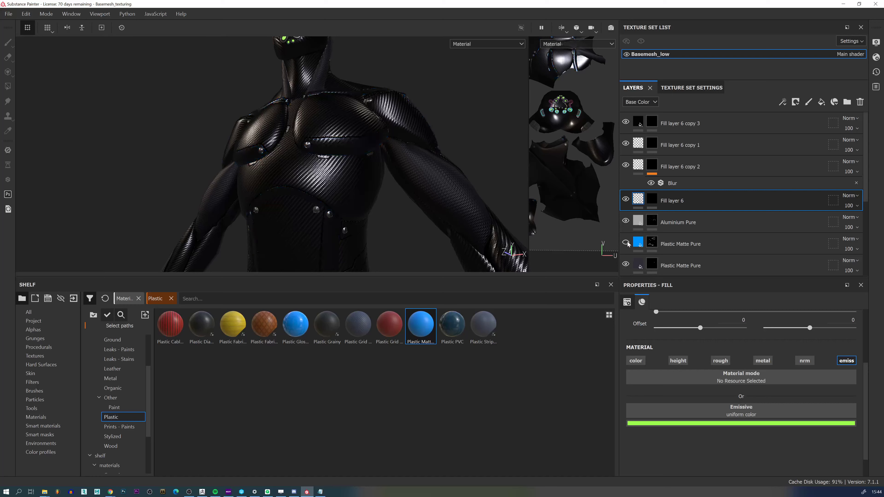
{"action": "left_click", "coordinate": [626, 242]}
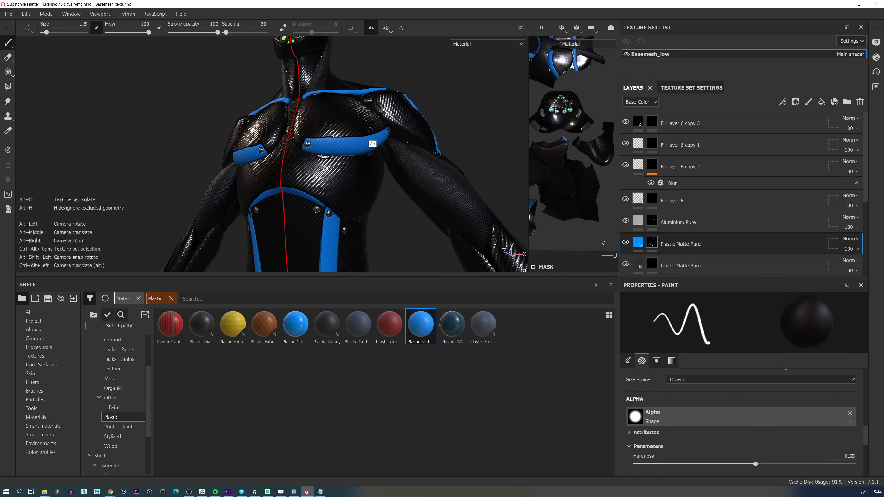
Select the blue Plastic Matte Pure layer's mask and inspect the collarbone strips, shoulder and abdomen panels.
{"action": "left_click_drag", "start_coordinate": [369, 126], "coordinate": [374, 216], "text": "alt"}
{"action": "middle_click_drag", "start_coordinate": [387, 98], "coordinate": [376, 229], "text": "alt"}
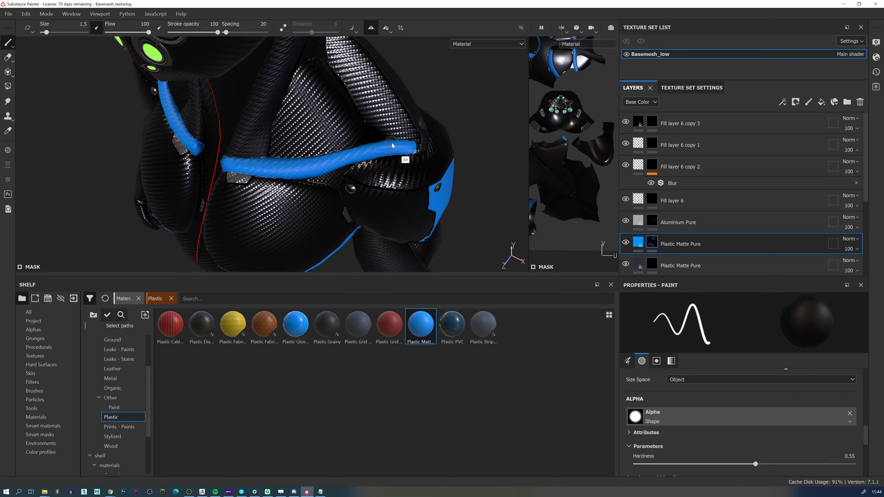
{"action": "right_click_drag", "start_coordinate": [392, 145], "coordinate": [331, 87], "text": "alt"}
{"action": "left_click_drag", "start_coordinate": [331, 86], "coordinate": [342, 40], "text": "alt"}
{"action": "middle_click_drag", "start_coordinate": [381, 216], "coordinate": [376, 133], "text": "alt"}
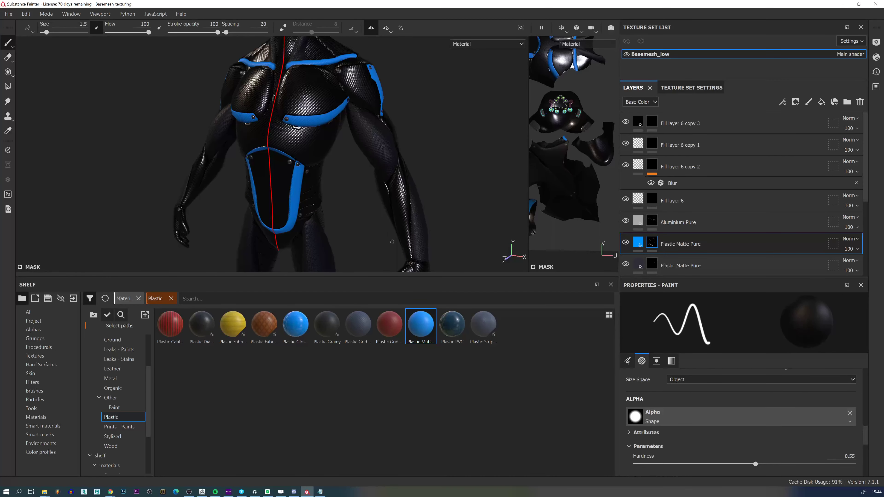
Examine the blue accents over the whole body from the front and side under rotated environment lighting.
{"action": "right_click_drag", "start_coordinate": [384, 231], "coordinate": [351, 146], "text": "alt"}
{"action": "left_click_drag", "start_coordinate": [368, 224], "coordinate": [382, 225], "text": "alt"}
{"action": "middle_click_drag", "start_coordinate": [381, 225], "coordinate": [381, 161], "text": "alt"}
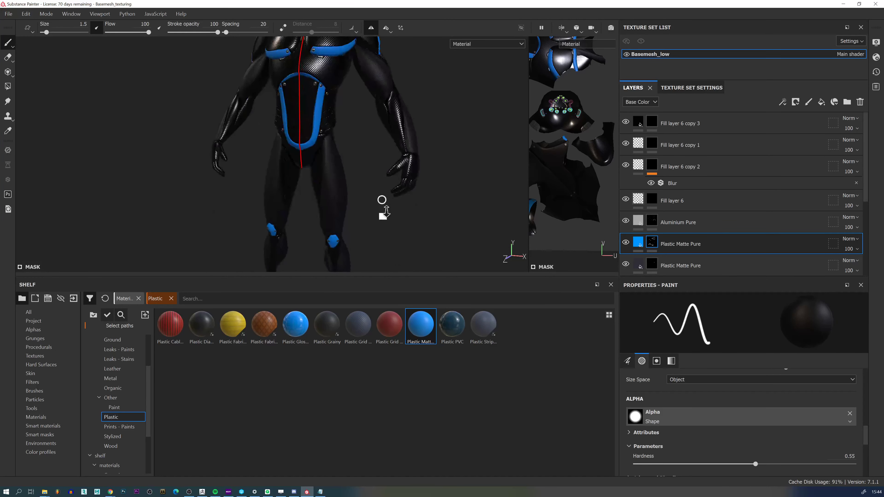
{"action": "right_click_drag", "start_coordinate": [381, 201], "coordinate": [351, 153], "text": "alt"}
{"action": "middle_click_drag", "start_coordinate": [370, 216], "coordinate": [386, 199], "text": "alt"}
{"action": "left_click_drag", "start_coordinate": [385, 199], "coordinate": [241, 204], "text": "alt"}
{"action": "right_click_drag", "start_coordinate": [373, 138], "coordinate": [405, 169], "text": "alt"}
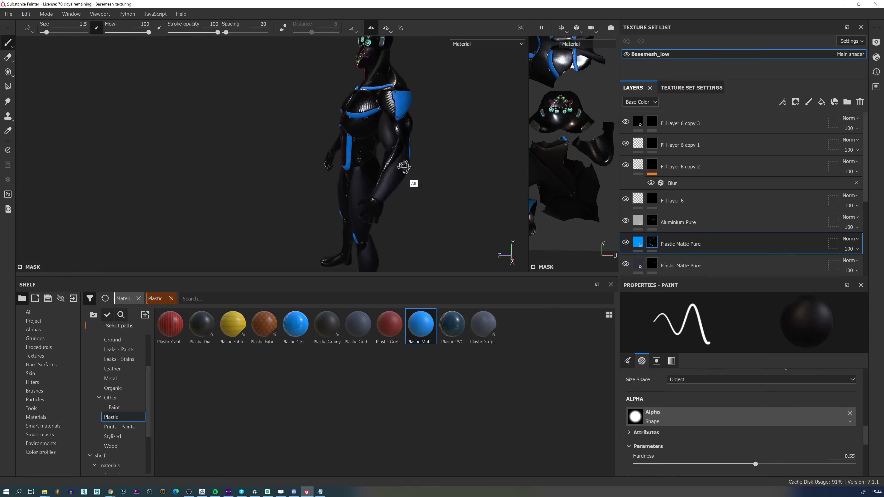
{"action": "mouse_move", "coordinate": [405, 168]}
{"action": "left_mouse_down", "text": "alt"}
{"action": "mouse_move", "coordinate": [235, 170]}
{"action": "mouse_move", "coordinate": [408, 200]}
{"action": "mouse_move", "coordinate": [397, 158]}
{"action": "left_mouse_up", "text": "alt"}
{"action": "right_click_drag", "start_coordinate": [397, 158], "coordinate": [399, 189], "text": "alt"}
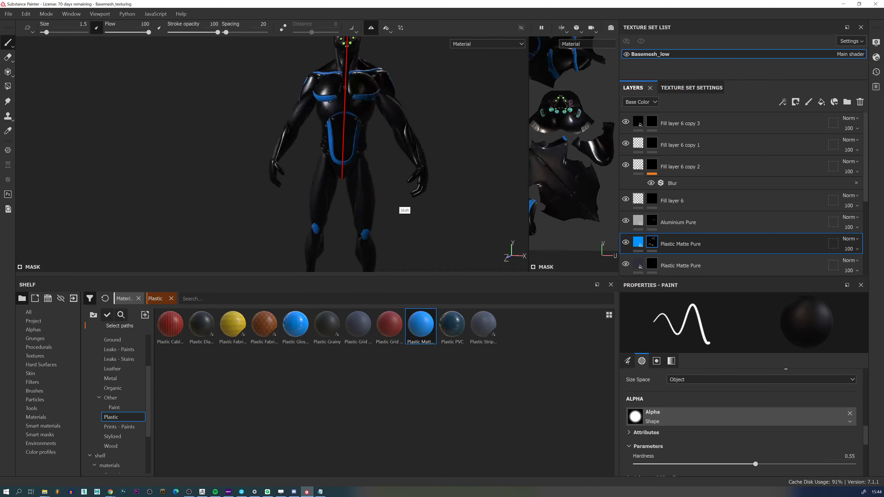
{"action": "middle_click_drag", "start_coordinate": [443, 149], "coordinate": [432, 176], "text": "alt"}
{"action": "right_click_drag", "start_coordinate": [431, 175], "coordinate": [378, 173], "text": "shift"}
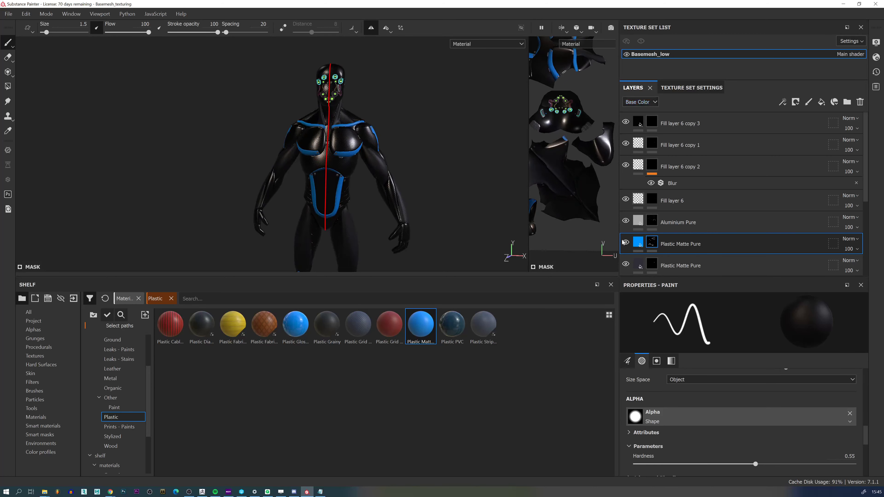
Change the base colour of the blue Plastic Matte Pure layer to a dark golden yellow.
{"action": "left_click", "coordinate": [638, 242]}
{"action": "left_click", "coordinate": [741, 423]}
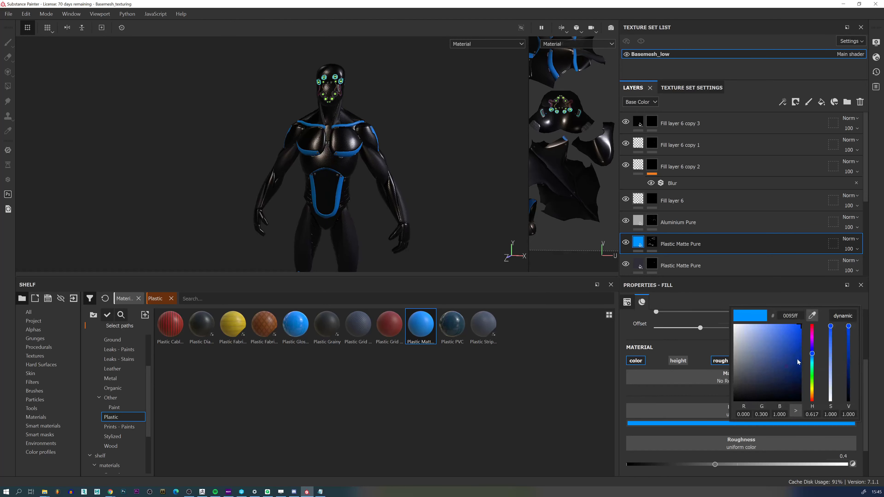
{"action": "left_click_drag", "start_coordinate": [812, 354], "coordinate": [813, 391]}
{"action": "left_click_drag", "start_coordinate": [794, 344], "coordinate": [785, 348]}
{"action": "right_click_drag", "start_coordinate": [399, 233], "coordinate": [343, 26], "text": "alt"}
{"action": "middle_click_drag", "start_coordinate": [400, 259], "coordinate": [365, 210], "text": "alt"}
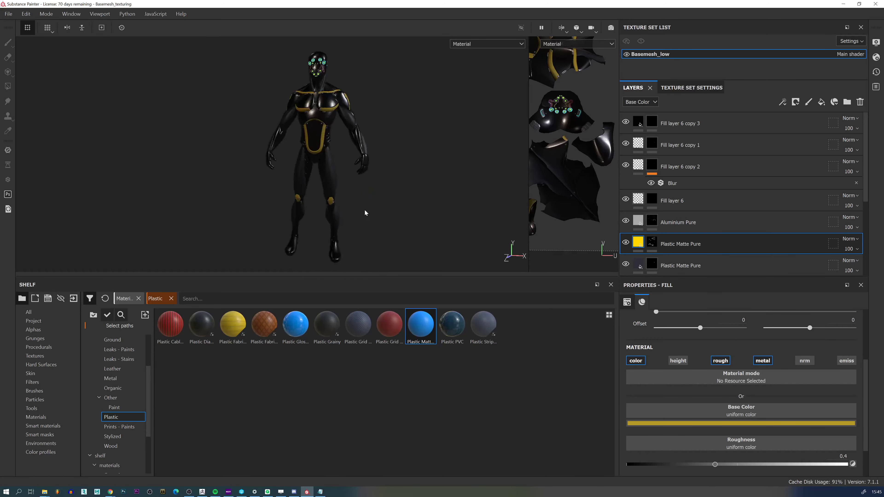
Review the gold accents from the side under rotated lighting and lighten their base colour to a paler gold.
{"action": "right_click_drag", "start_coordinate": [366, 210], "coordinate": [343, 194], "text": "shift"}
{"action": "left_click_drag", "start_coordinate": [370, 176], "coordinate": [316, 174], "text": "alt"}
{"action": "right_click_drag", "start_coordinate": [316, 173], "coordinate": [360, 179], "text": "shift"}
{"action": "right_click_drag", "start_coordinate": [361, 180], "coordinate": [334, 169], "text": "alt"}
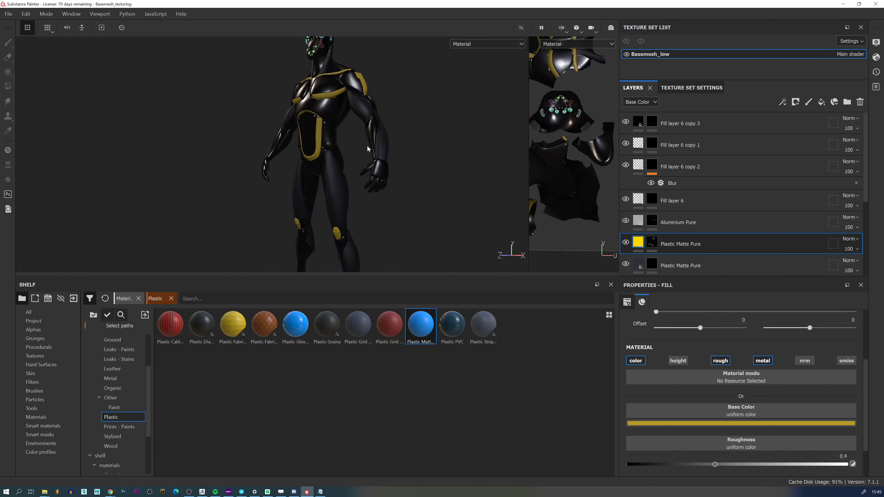
{"action": "left_click_drag", "start_coordinate": [368, 149], "coordinate": [334, 174], "text": "alt"}
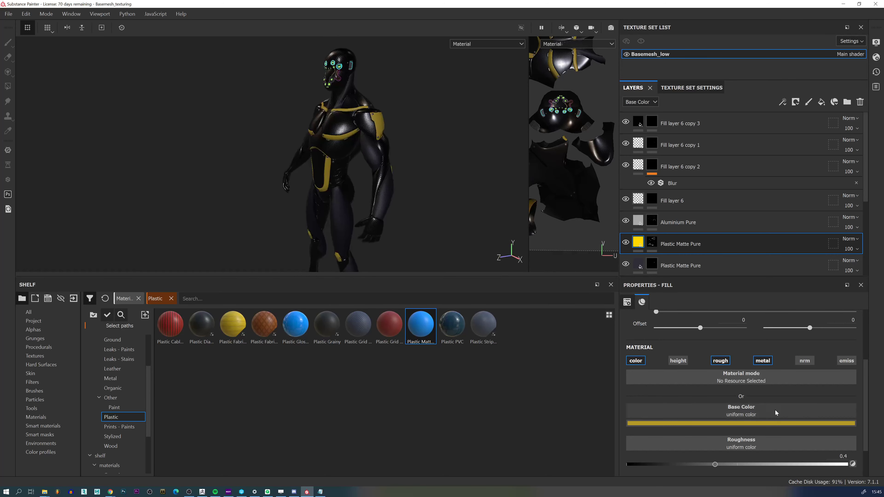
{"action": "left_click", "coordinate": [774, 423]}
{"action": "mouse_move", "coordinate": [808, 348]}
{"action": "left_mouse_down"}
{"action": "mouse_move", "coordinate": [807, 330]}
{"action": "mouse_move", "coordinate": [798, 337]}
{"action": "left_mouse_up"}
Examine the paler gold accents on the full figure from the front under rotated environment lighting.
{"action": "right_click_drag", "start_coordinate": [464, 183], "coordinate": [430, 178], "text": "alt"}
{"action": "left_click_drag", "start_coordinate": [430, 178], "coordinate": [452, 168], "text": "alt"}
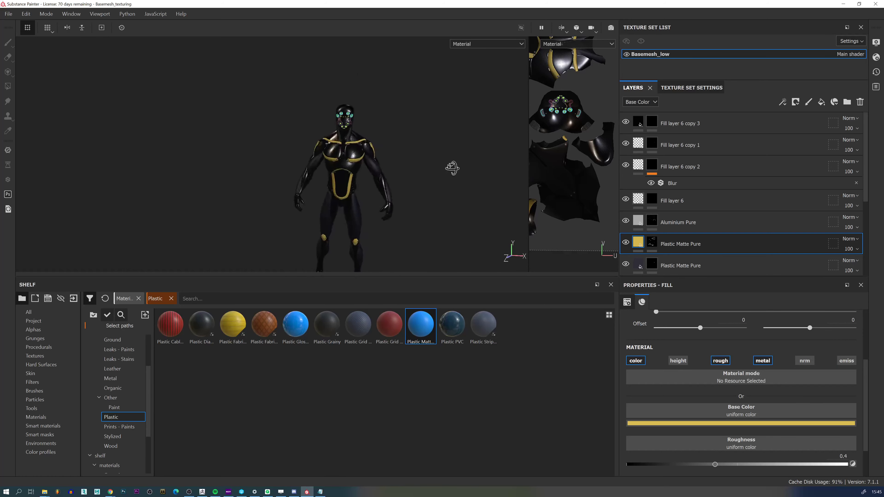
{"action": "right_click_drag", "start_coordinate": [452, 168], "coordinate": [427, 173], "text": "shift"}
{"action": "right_click_drag", "start_coordinate": [341, 189], "coordinate": [374, 143], "text": "alt"}
{"action": "middle_click_drag", "start_coordinate": [374, 142], "coordinate": [342, 105], "text": "alt"}
{"action": "right_click_drag", "start_coordinate": [342, 105], "coordinate": [351, 146], "text": "alt"}
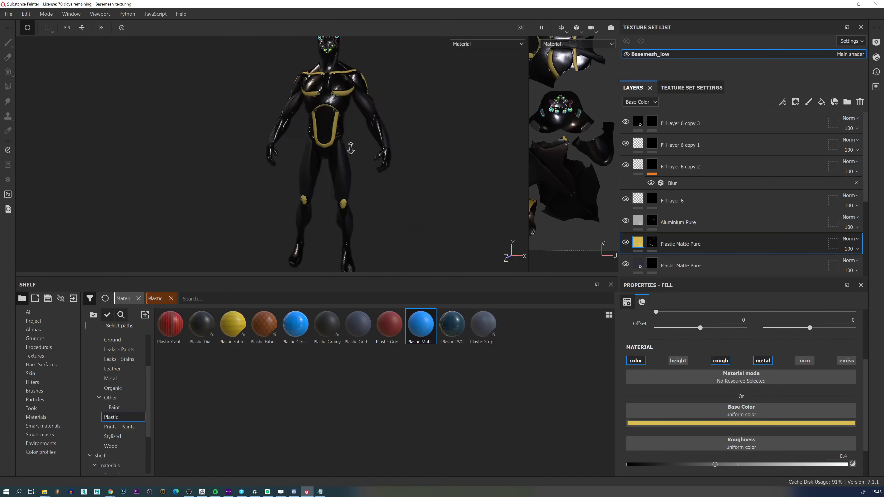
Examine the gold accents from the side and at an angle, on the full figure and close up on the torso.
{"action": "left_click_drag", "start_coordinate": [351, 146], "coordinate": [302, 123], "text": "alt"}
{"action": "middle_click_drag", "start_coordinate": [358, 126], "coordinate": [357, 175], "text": "alt"}
{"action": "right_click_drag", "start_coordinate": [359, 175], "coordinate": [306, 152], "text": "shift"}
{"action": "left_click_drag", "start_coordinate": [306, 152], "coordinate": [369, 171], "text": "alt"}
{"action": "right_click_drag", "start_coordinate": [369, 171], "coordinate": [425, 176], "text": "alt"}
{"action": "middle_click_drag", "start_coordinate": [321, 176], "coordinate": [324, 138], "text": "alt"}
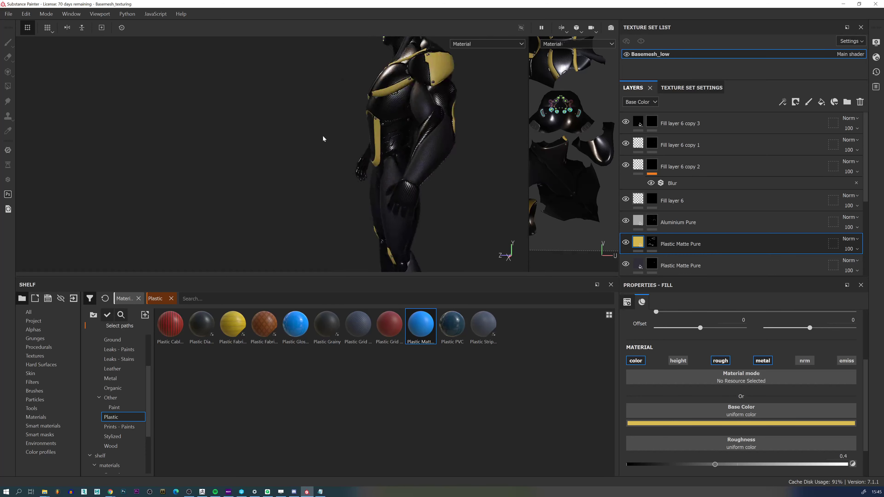
{"action": "left_click_drag", "start_coordinate": [323, 138], "coordinate": [391, 114], "text": "alt"}
{"action": "right_click_drag", "start_coordinate": [392, 114], "coordinate": [351, 130], "text": "alt"}
{"action": "middle_click_drag", "start_coordinate": [351, 131], "coordinate": [348, 135], "text": "alt"}
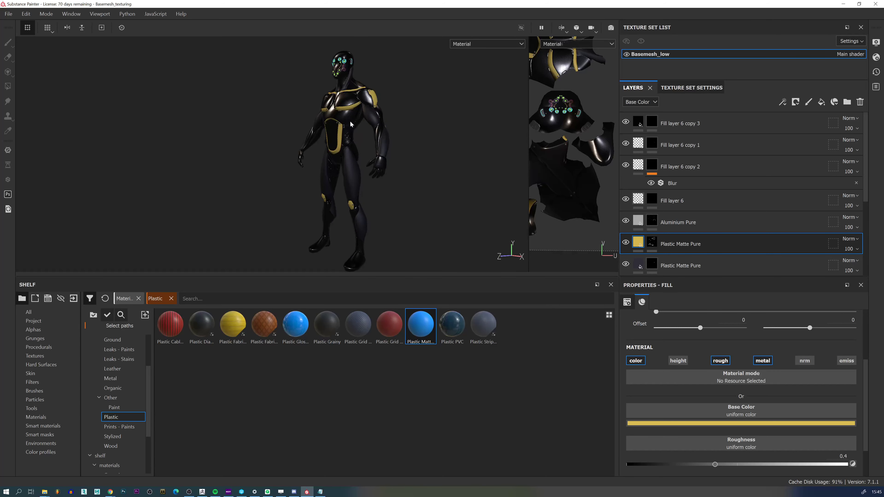
{"action": "left_click_drag", "start_coordinate": [351, 124], "coordinate": [337, 143], "text": "alt"}
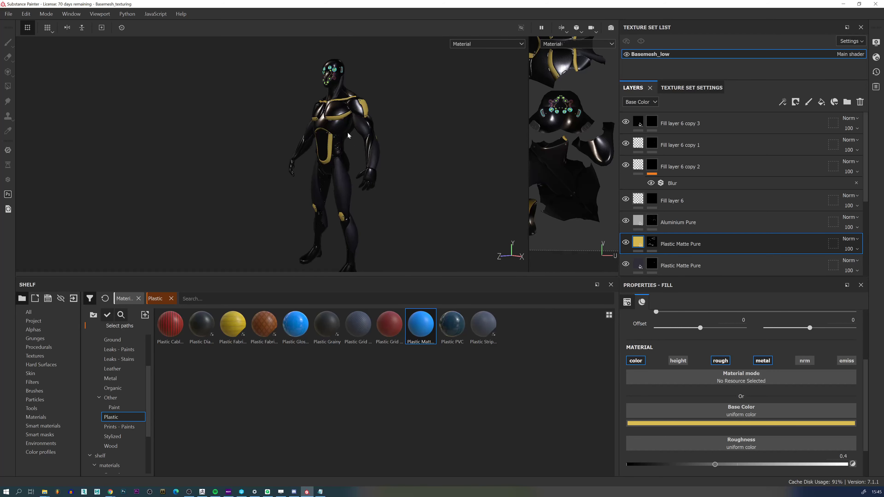
{"action": "right_click_drag", "start_coordinate": [348, 135], "coordinate": [361, 192], "text": "alt"}
{"action": "middle_click_drag", "start_coordinate": [361, 193], "coordinate": [354, 199], "text": "alt"}
{"action": "middle_click_drag", "start_coordinate": [341, 146], "coordinate": [330, 106], "text": "alt"}
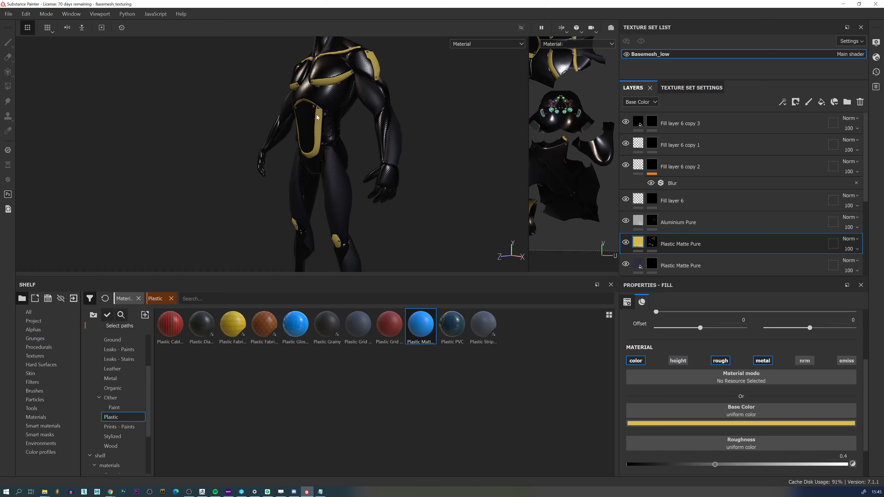
{"action": "right_click_drag", "start_coordinate": [327, 157], "coordinate": [572, 211], "text": "alt"}
{"action": "middle_click_drag", "start_coordinate": [303, 144], "coordinate": [312, 184], "text": "alt"}
Select the mask of the gold Plastic Matte Pure layer and review its accents across the body.
{"action": "left_click", "coordinate": [652, 242]}
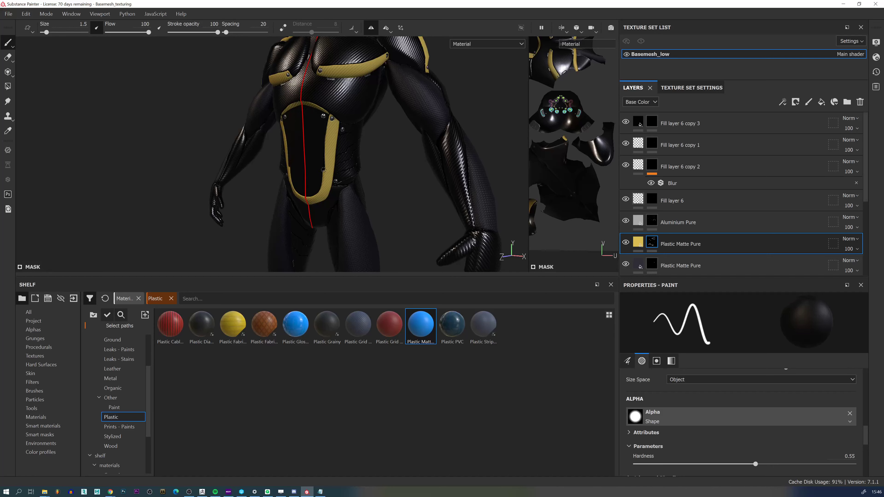
{"action": "left_click_drag", "start_coordinate": [323, 169], "coordinate": [323, 126]}
{"action": "right_click_drag", "start_coordinate": [354, 163], "coordinate": [351, 123], "text": "alt"}
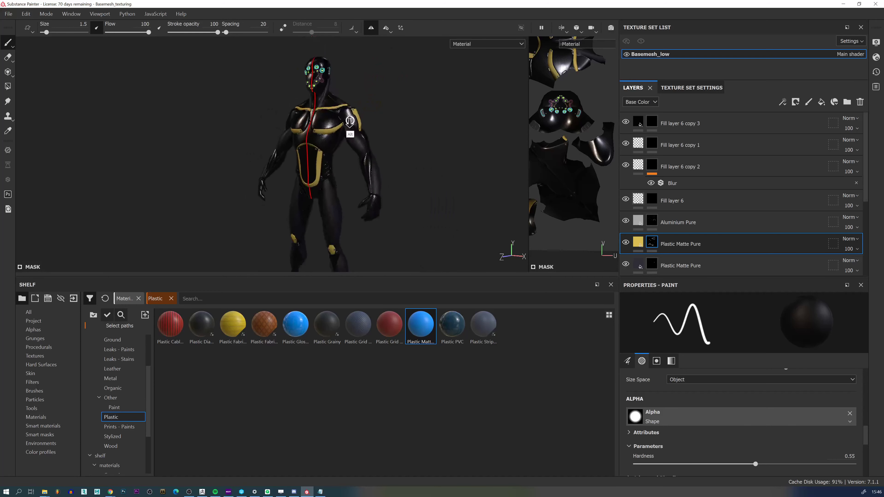
{"action": "left_click_drag", "start_coordinate": [352, 123], "coordinate": [365, 208], "text": "alt"}
{"action": "right_click_drag", "start_coordinate": [365, 208], "coordinate": [394, 227], "text": "alt"}
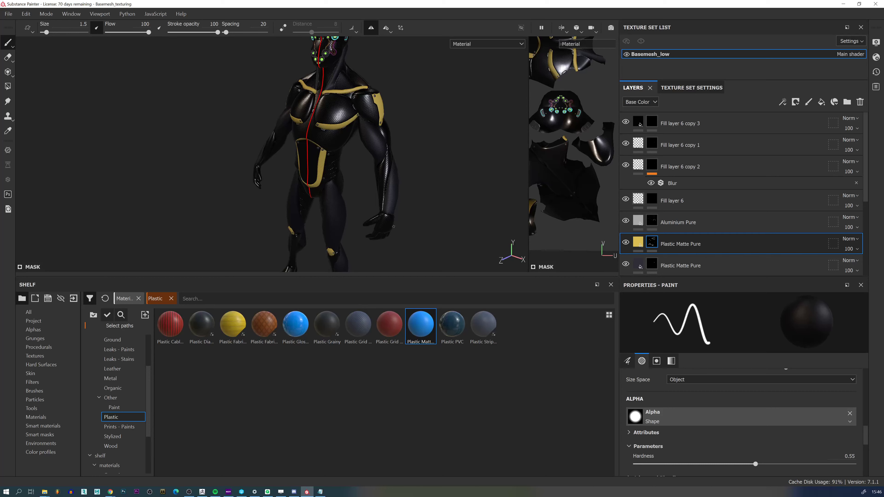
{"action": "middle_click_drag", "start_coordinate": [417, 188], "coordinate": [404, 158], "text": "alt"}
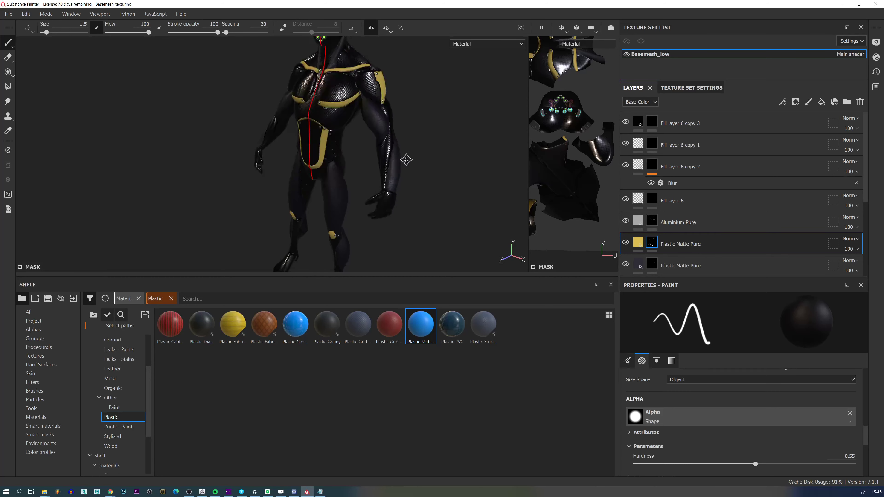
Compare the suit with and without the gold Plastic Matte Pure layer, and inspect the chest accents up close.
{"action": "right_click", "coordinate": [650, 243]}
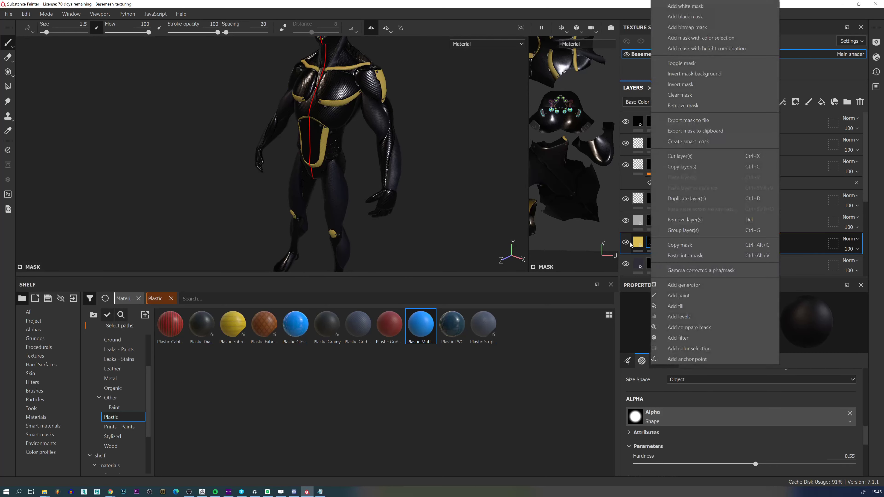
{"action": "left_click", "coordinate": [628, 244]}
{"action": "left_click", "coordinate": [628, 243]}
{"action": "left_click", "coordinate": [628, 243]}
{"action": "left_click", "coordinate": [628, 243]}
{"action": "left_click", "coordinate": [628, 243]}
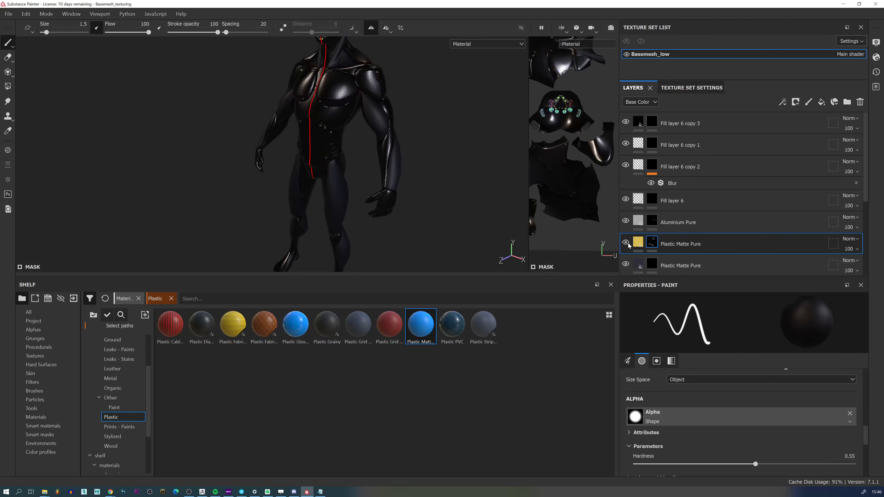
{"action": "left_click", "coordinate": [628, 244]}
{"action": "scroll", "coordinate": [381, 220], "scroll_direction": "up", "scroll_amount": 3}
{"action": "scroll", "coordinate": [381, 220], "scroll_direction": "up", "scroll_amount": 5}
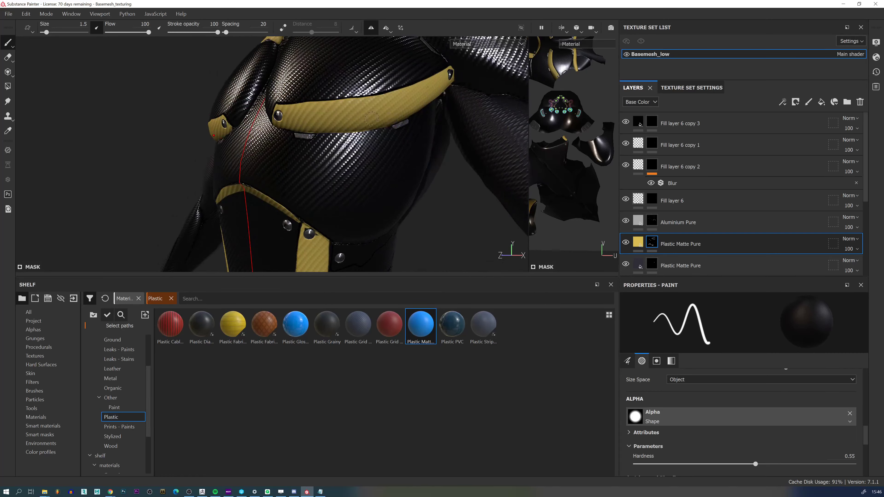
{"action": "scroll", "coordinate": [371, 119], "scroll_direction": "down", "scroll_amount": 8}
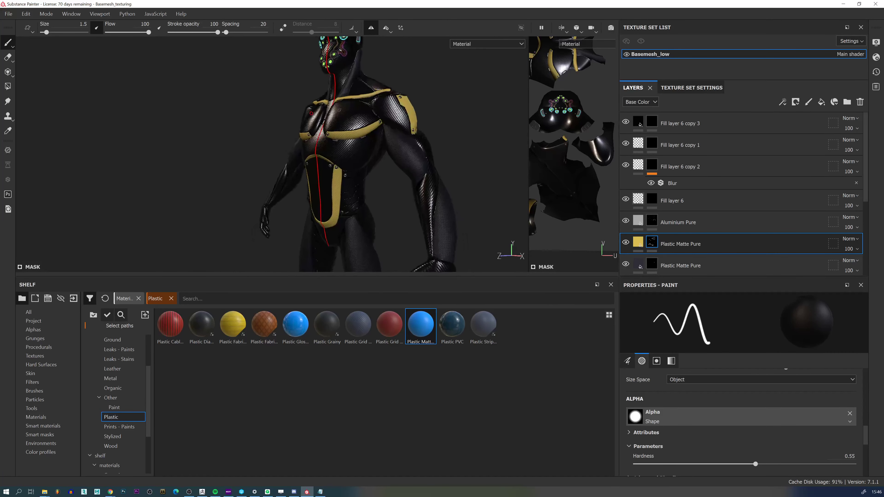
Copy the gold Plastic Matte Pure layer's mask, and toggle the Carbon Fiber layer's visibility to identify its areas.
{"action": "right_click", "coordinate": [652, 244]}
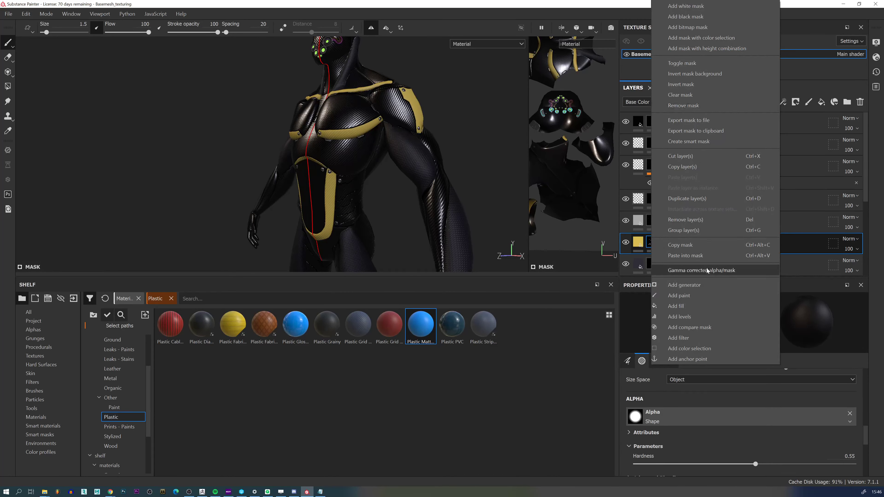
{"action": "left_click", "coordinate": [682, 245]}
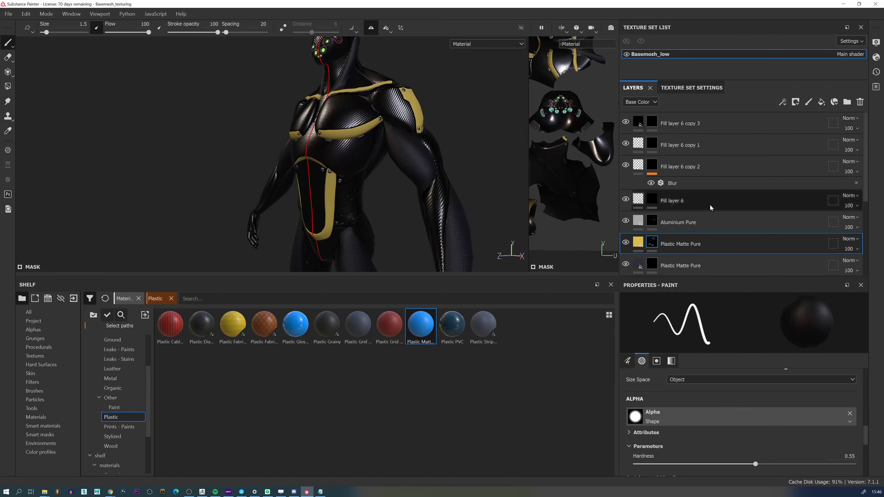
{"action": "scroll", "coordinate": [731, 192], "scroll_direction": "down", "scroll_amount": 3}
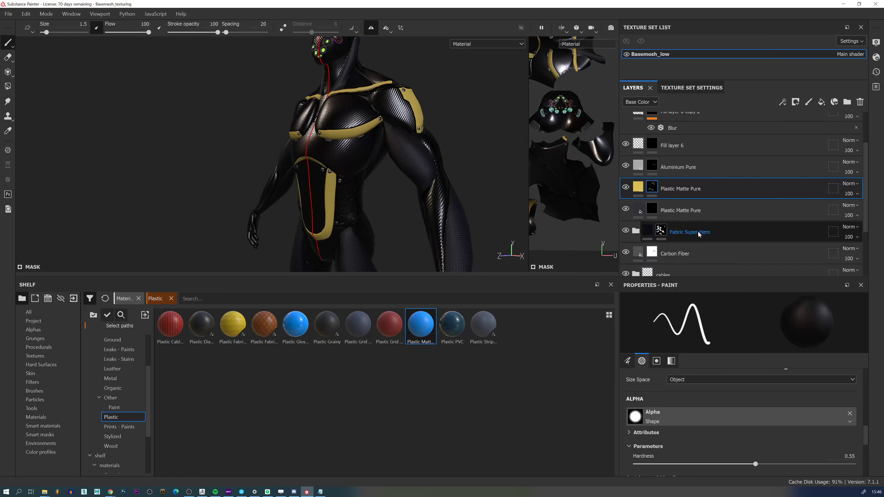
{"action": "left_click", "coordinate": [675, 254]}
{"action": "left_click", "coordinate": [626, 253]}
{"action": "left_click", "coordinate": [625, 252]}
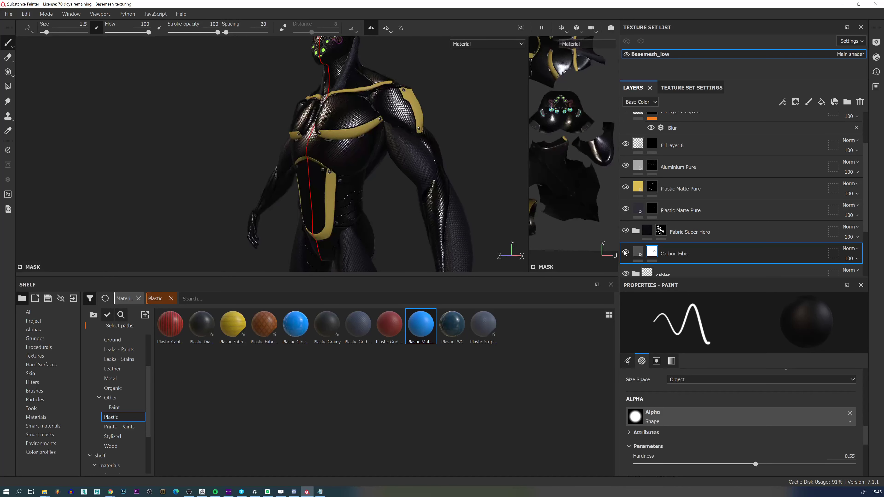
{"action": "left_click", "coordinate": [625, 252]}
{"action": "left_click", "coordinate": [625, 252]}
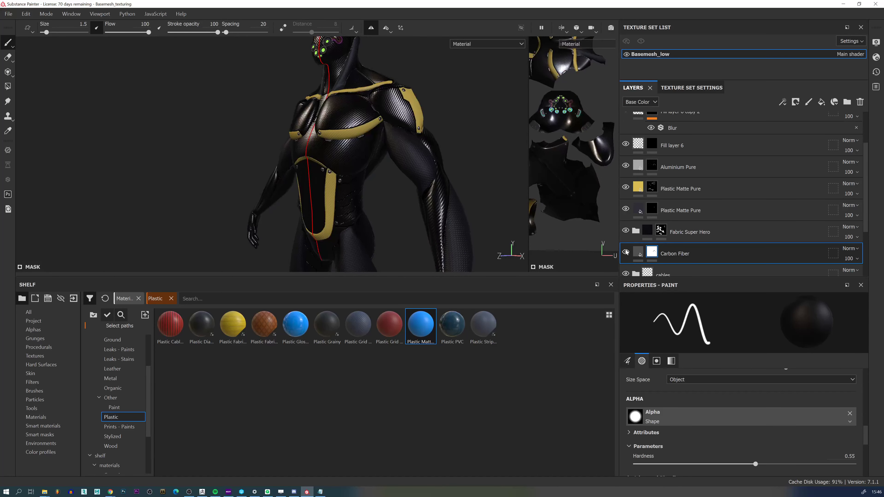
Create a new folder above the Carbon Fiber layer and move that layer into it.
{"action": "left_click", "coordinate": [848, 102]}
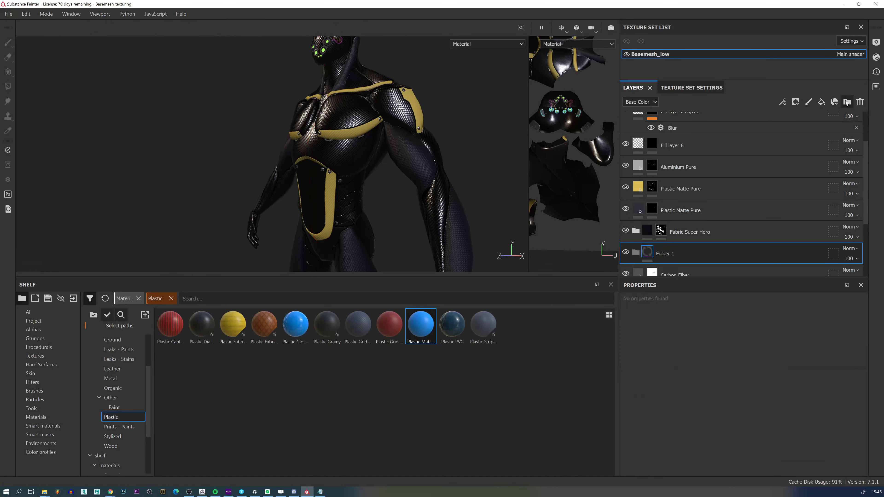
{"action": "scroll", "coordinate": [706, 194], "scroll_direction": "down", "scroll_amount": 2}
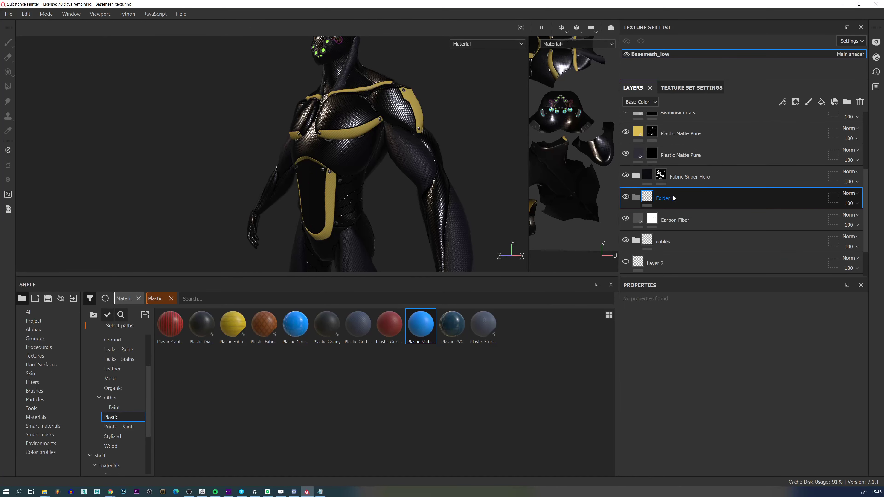
{"action": "left_click_drag", "start_coordinate": [670, 221], "coordinate": [672, 198]}
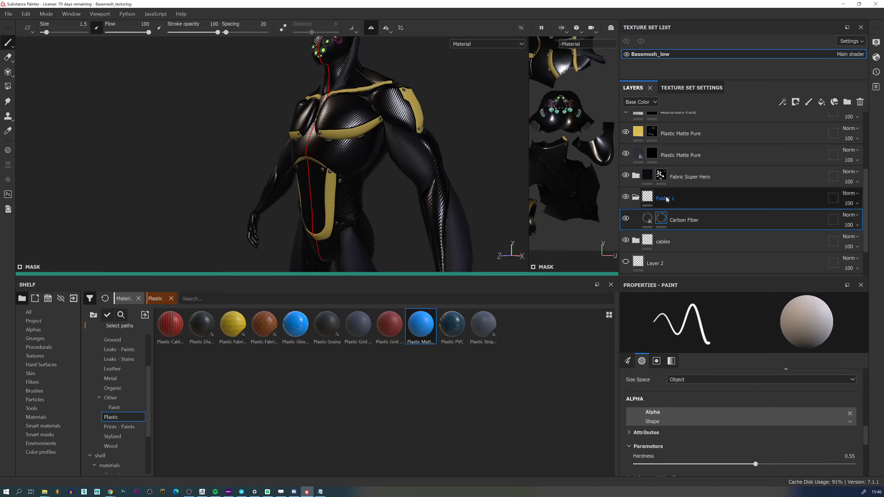
Add a black mask to the folder holding the Carbon Fiber layer.
{"action": "left_click", "coordinate": [625, 197]}
{"action": "right_click", "coordinate": [669, 198]}
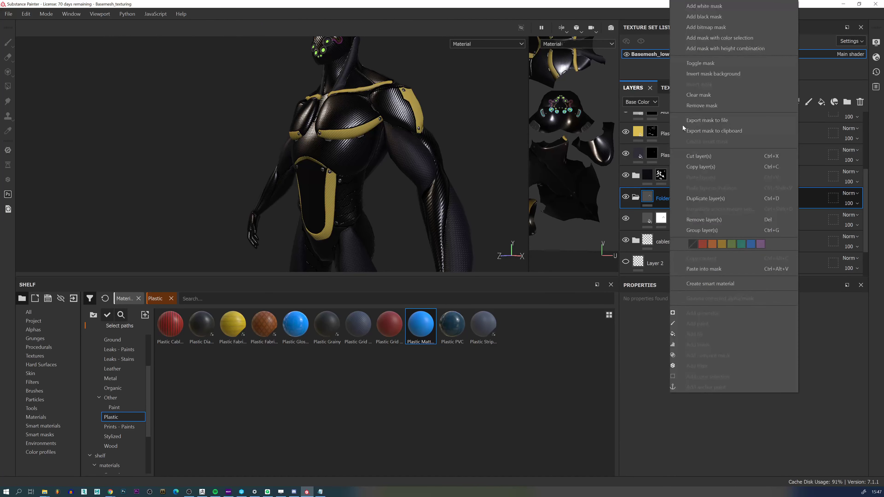
{"action": "left_click", "coordinate": [703, 16]}
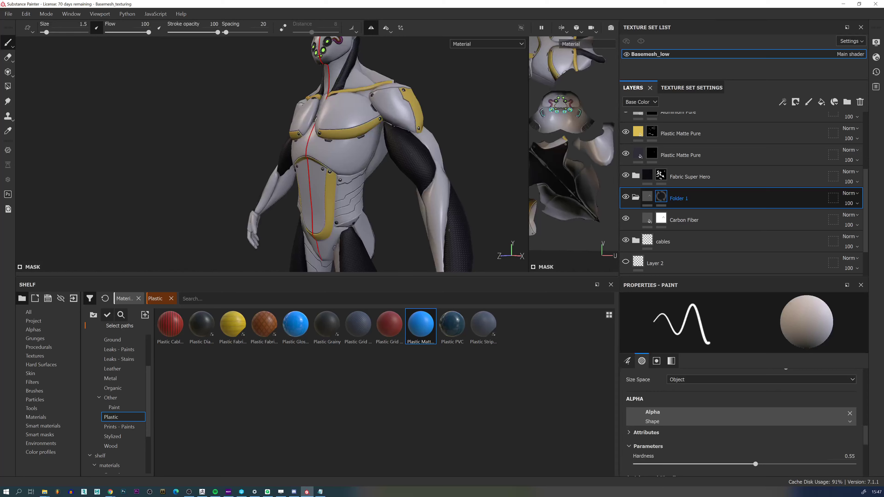
Paste the copied gold accent mask into the mask of the Carbon Fiber folder.
{"action": "right_click_drag", "start_coordinate": [384, 190], "coordinate": [340, 163], "text": "alt"}
{"action": "middle_click_drag", "start_coordinate": [340, 163], "coordinate": [336, 117], "text": "alt"}
{"action": "mouse_move", "coordinate": [336, 116]}
{"action": "left_mouse_down", "text": "alt"}
{"action": "mouse_move", "coordinate": [455, 125]}
{"action": "mouse_move", "coordinate": [332, 116]}
{"action": "left_mouse_up", "text": "alt"}
{"action": "middle_click_drag", "start_coordinate": [333, 117], "coordinate": [337, 179], "text": "alt"}
{"action": "left_click_drag", "start_coordinate": [337, 179], "coordinate": [338, 156], "text": "alt"}
{"action": "scroll", "coordinate": [338, 156], "scroll_direction": "up", "scroll_amount": 3}
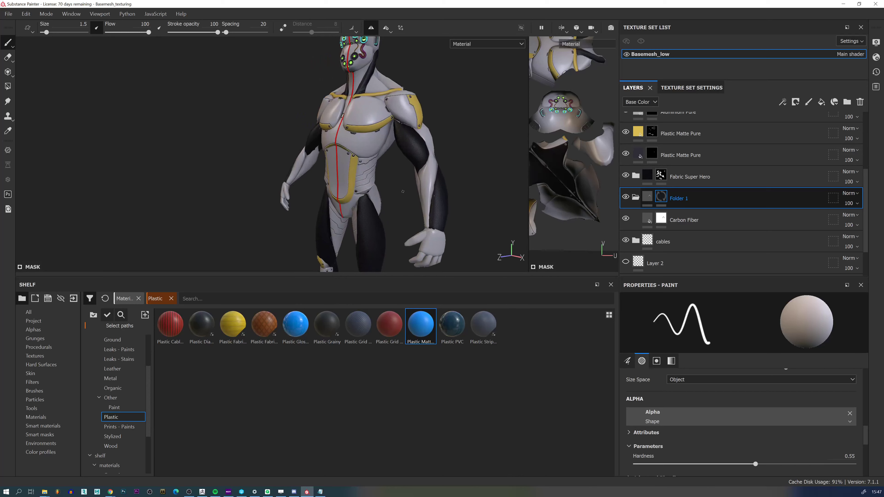
{"action": "right_click", "coordinate": [663, 197]}
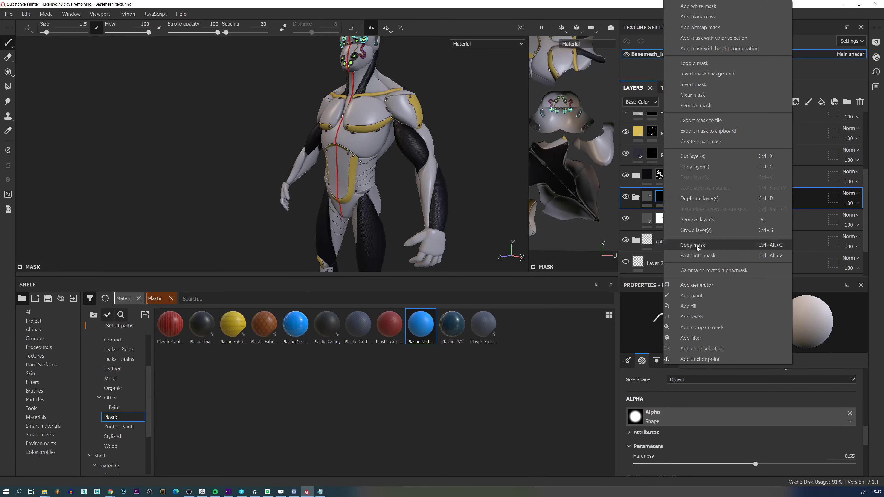
{"action": "left_click", "coordinate": [710, 258]}
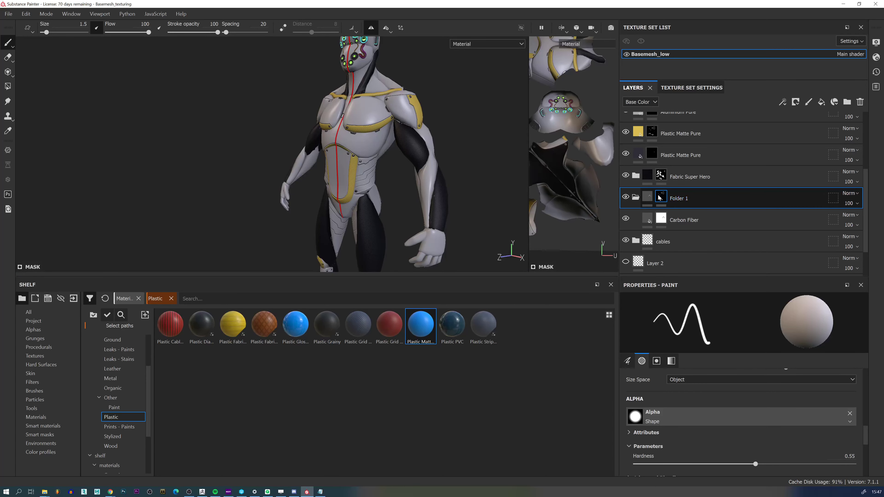
Inspect the pasted mask's coverage on the chest, shoulders and head, checking for carbon fibre texture on the gold accents.
{"action": "scroll", "coordinate": [342, 115], "scroll_direction": "up", "scroll_amount": 10}
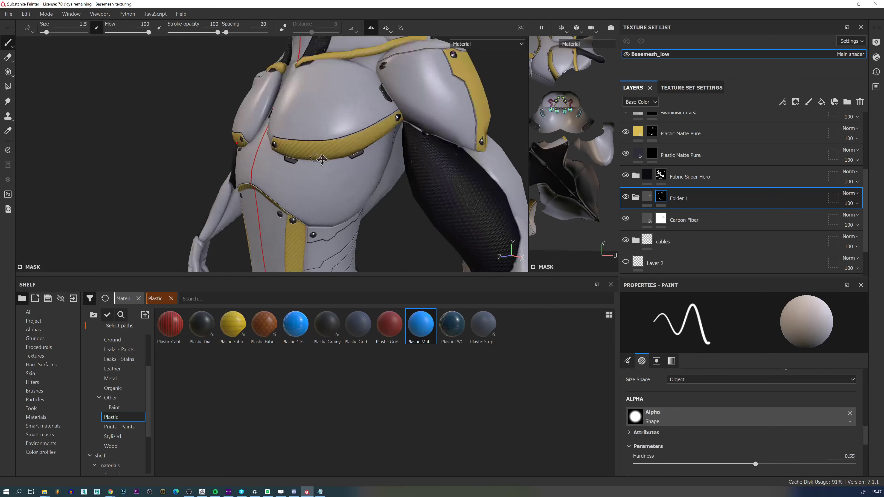
{"action": "scroll", "coordinate": [311, 147], "scroll_direction": "down", "scroll_amount": 2}
{"action": "left_click_drag", "start_coordinate": [311, 147], "coordinate": [303, 110], "text": "alt"}
{"action": "middle_click_drag", "start_coordinate": [302, 110], "coordinate": [292, 204], "text": "alt"}
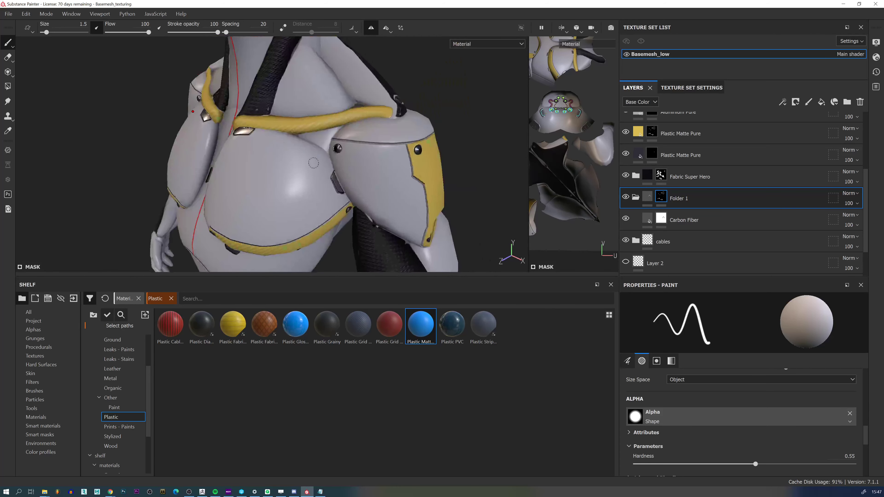
{"action": "scroll", "coordinate": [322, 112], "scroll_direction": "up", "scroll_amount": 3}
{"action": "scroll", "coordinate": [351, 190], "scroll_direction": "down", "scroll_amount": 6}
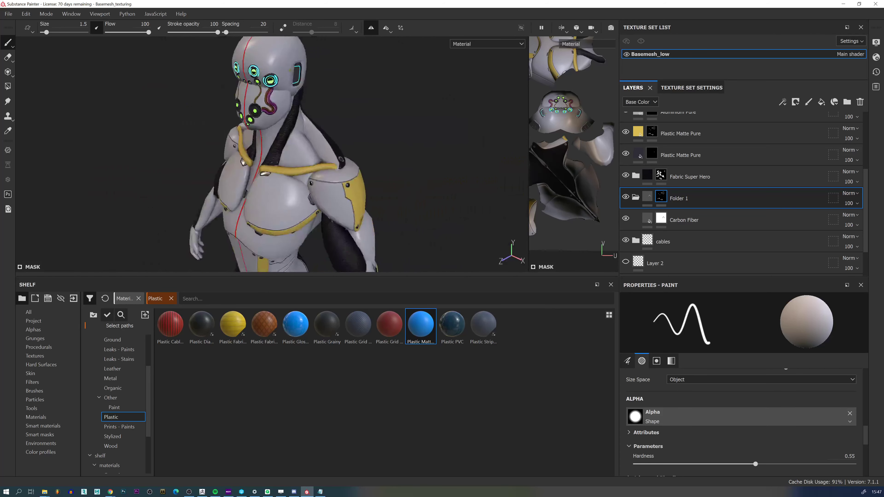
{"action": "middle_click_drag", "start_coordinate": [327, 188], "coordinate": [331, 96], "text": "alt"}
{"action": "left_click_drag", "start_coordinate": [331, 96], "coordinate": [332, 81], "text": "alt"}
{"action": "scroll", "coordinate": [333, 81], "scroll_direction": "up", "scroll_amount": 2}
{"action": "scroll", "coordinate": [331, 82], "scroll_direction": "up", "scroll_amount": 3}
{"action": "middle_click_drag", "start_coordinate": [308, 42], "coordinate": [322, 139], "text": "alt"}
Invert the Carbon Fiber folder's mask.
{"action": "left_click", "coordinate": [662, 197]}
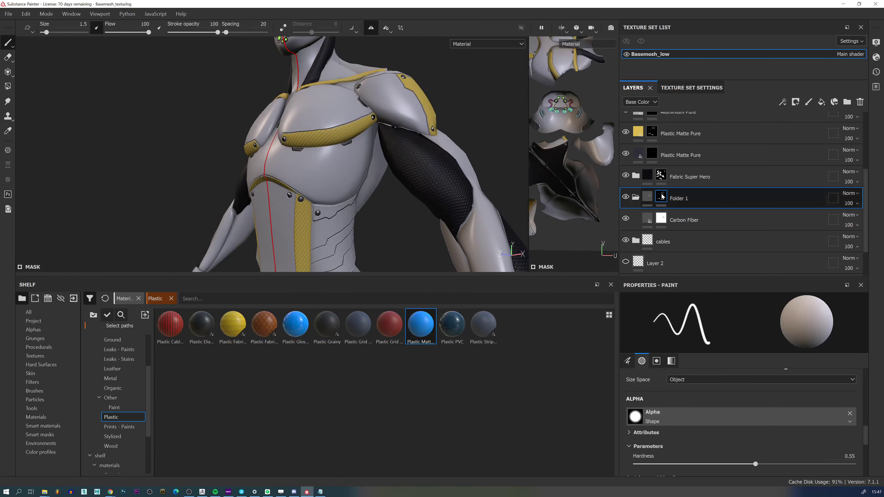
{"action": "right_click", "coordinate": [661, 197]}
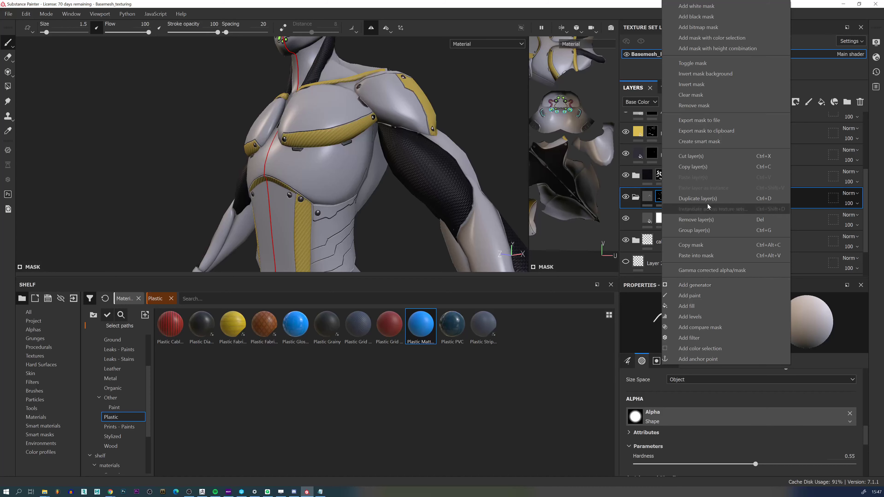
{"action": "left_click", "coordinate": [700, 88]}
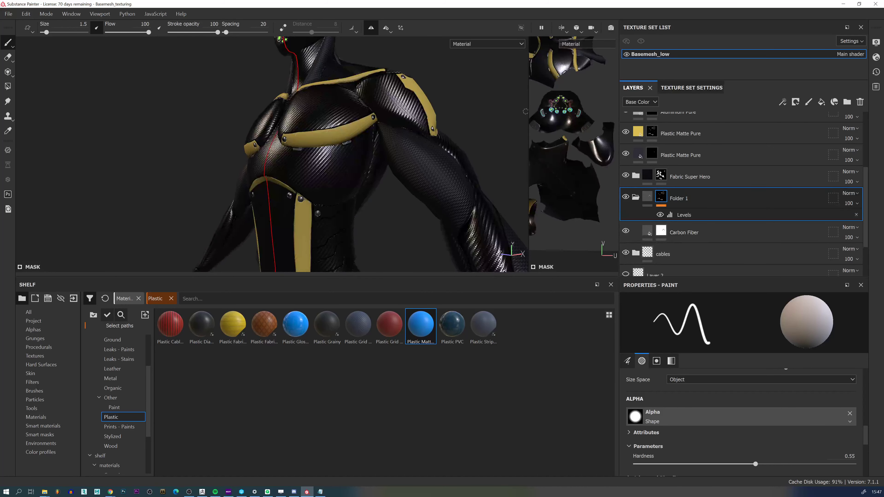
Examine the gold accents and surrounding carbon fibre from several angles, on the full figure and up close.
{"action": "right_click_drag", "start_coordinate": [338, 184], "coordinate": [391, 223], "text": "alt"}
{"action": "middle_click_drag", "start_coordinate": [391, 223], "coordinate": [375, 184], "text": "alt"}
{"action": "right_click_drag", "start_coordinate": [375, 183], "coordinate": [380, 209], "text": "alt"}
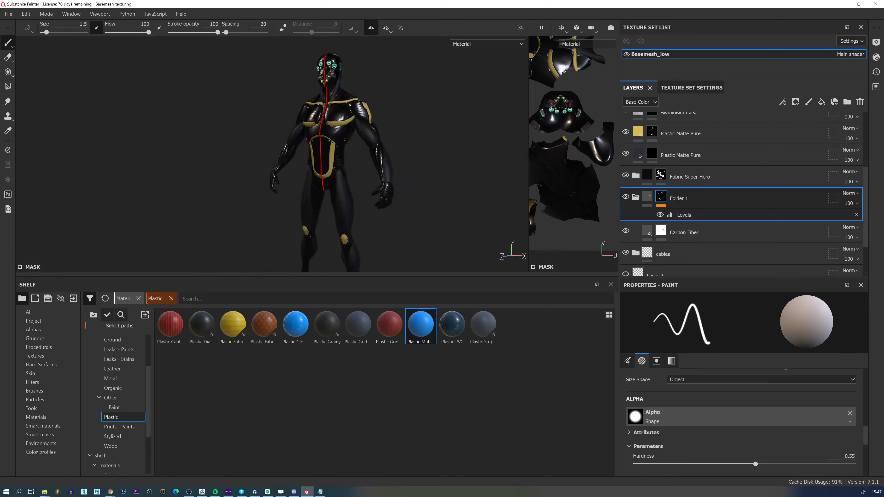
{"action": "left_click_drag", "start_coordinate": [333, 146], "coordinate": [301, 150], "text": "alt"}
{"action": "right_click_drag", "start_coordinate": [334, 167], "coordinate": [401, 266], "text": "alt"}
{"action": "middle_click_drag", "start_coordinate": [365, 167], "coordinate": [352, 226], "text": "alt"}
{"action": "left_click_drag", "start_coordinate": [353, 226], "coordinate": [351, 214], "text": "alt"}
{"action": "right_click_drag", "start_coordinate": [351, 213], "coordinate": [339, 200], "text": "alt"}
{"action": "mouse_move", "coordinate": [340, 200]}
{"action": "left_mouse_down", "text": "alt"}
{"action": "mouse_move", "coordinate": [378, 197]}
{"action": "mouse_move", "coordinate": [333, 203]}
{"action": "left_mouse_up", "text": "alt"}
{"action": "mouse_move", "coordinate": [333, 203]}
{"action": "right_mouse_down", "text": "alt"}
{"action": "mouse_move", "coordinate": [343, 215]}
{"action": "mouse_move", "coordinate": [322, 190]}
{"action": "right_mouse_up", "text": "alt"}
{"action": "left_click_drag", "start_coordinate": [322, 190], "coordinate": [350, 206], "text": "alt"}
{"action": "right_click_drag", "start_coordinate": [350, 206], "coordinate": [318, 170], "text": "alt"}
Set Color 1 of the Carbon Fiber material to grey 9a9a9a and check the weave up close on the chest.
{"action": "scroll", "coordinate": [647, 240], "scroll_direction": "down", "scroll_amount": 1}
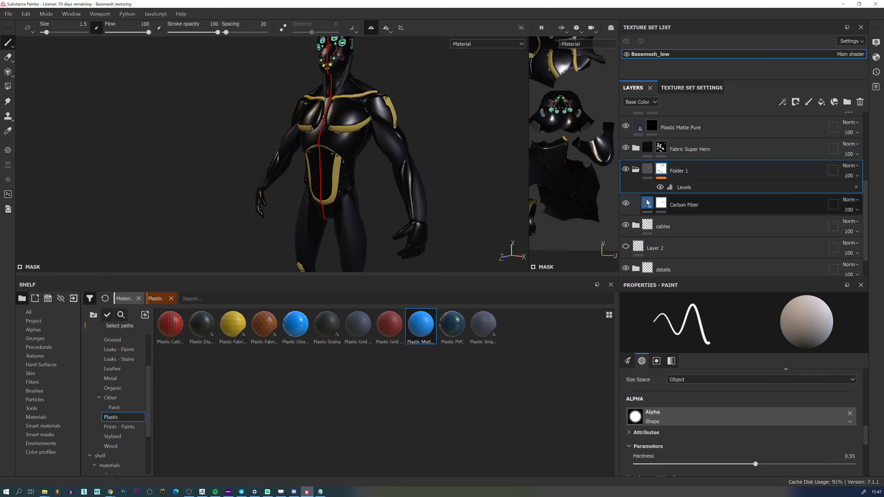
{"action": "left_click", "coordinate": [646, 205]}
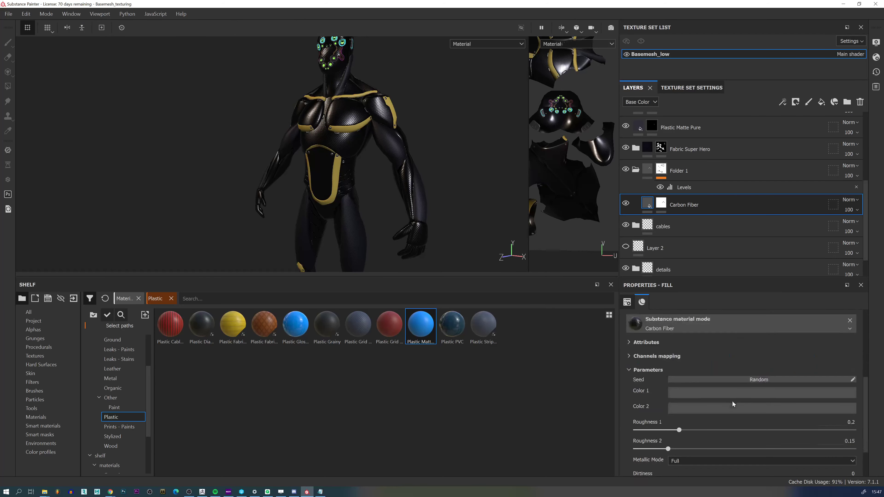
{"action": "left_click", "coordinate": [727, 395]}
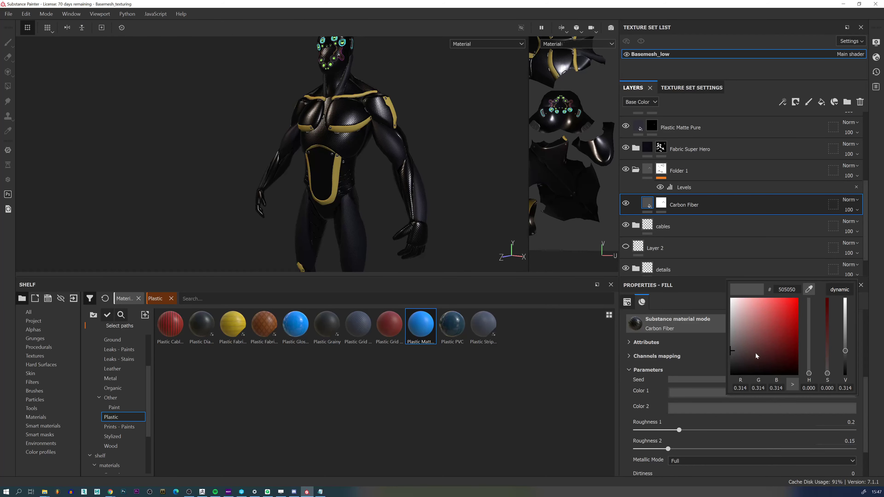
{"action": "left_click_drag", "start_coordinate": [746, 358], "coordinate": [729, 330]}
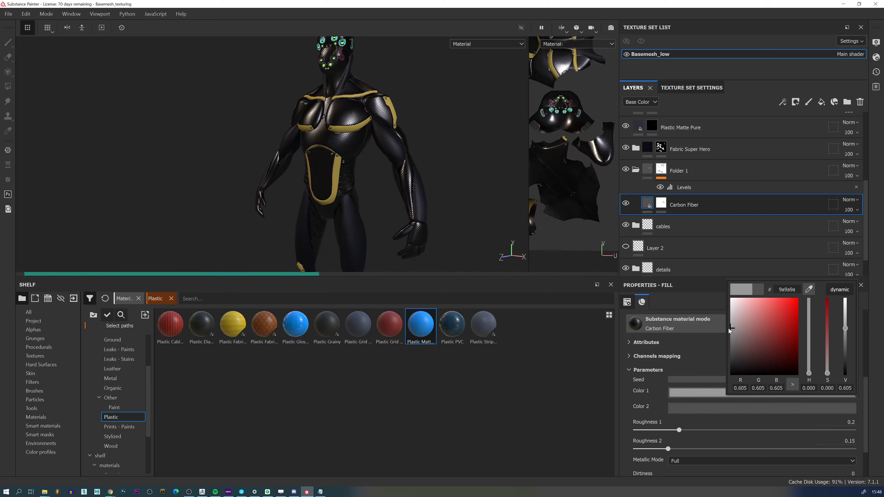
{"action": "scroll", "coordinate": [333, 99], "scroll_direction": "up", "scroll_amount": 8}
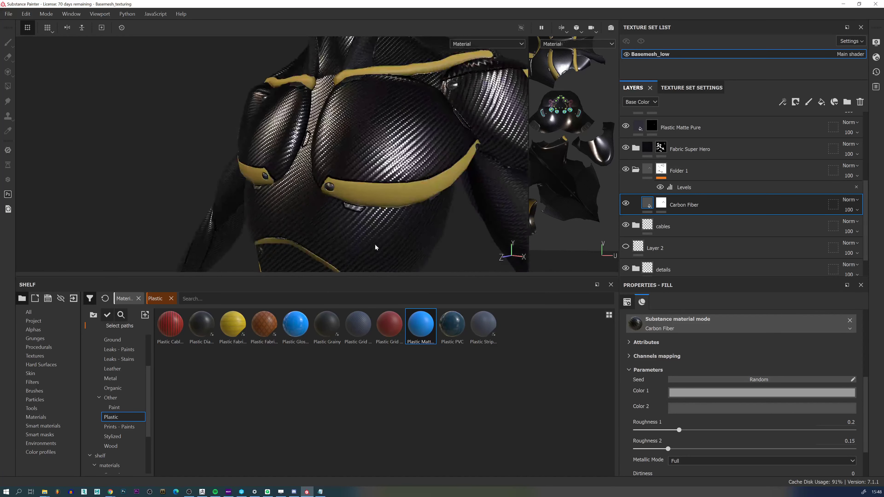
{"action": "scroll", "coordinate": [375, 247], "scroll_direction": "down", "scroll_amount": 5}
Set Color 2 of the Carbon Fiber material to the darker grey 636363.
{"action": "left_click", "coordinate": [701, 411]}
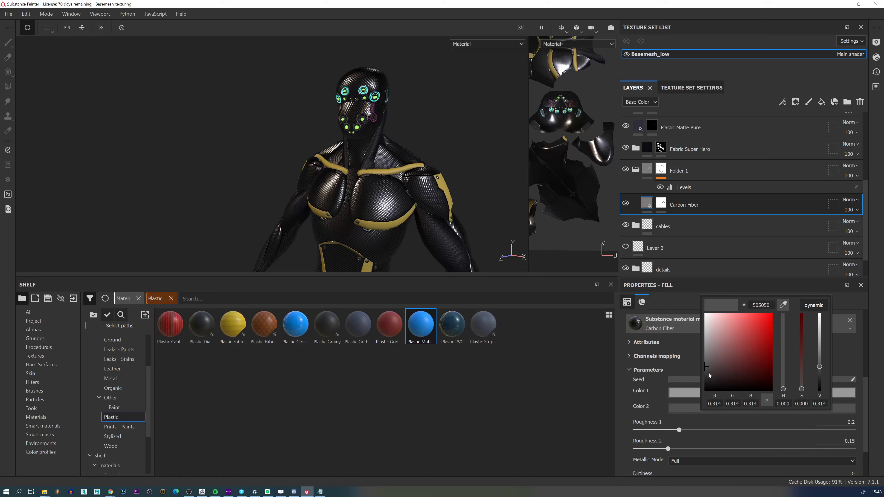
{"action": "left_click", "coordinate": [705, 360]}
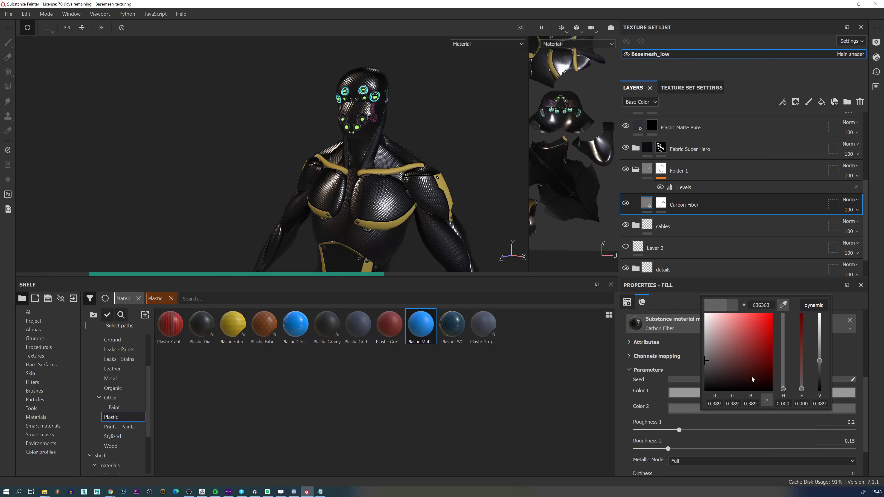
{"action": "left_click", "coordinate": [686, 359]}
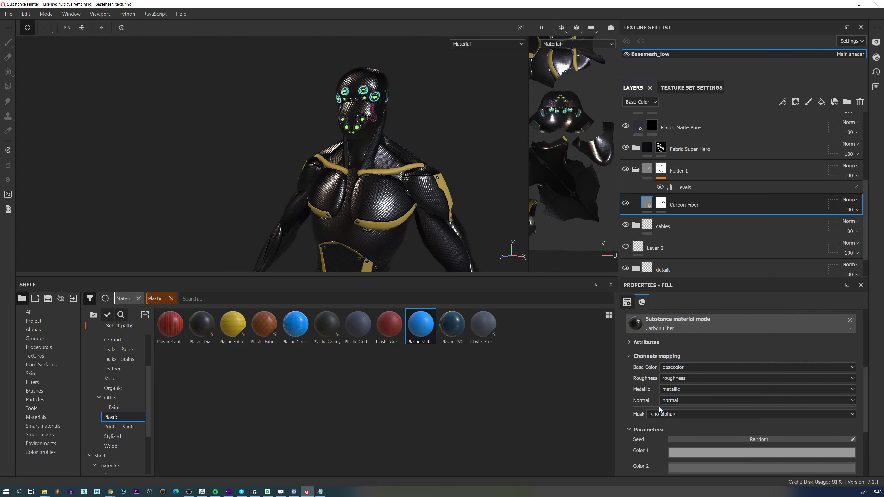
Go through the Carbon Fiber material's settings and try the Half Inverted metallic mode, viewing the chest up close.
{"action": "scroll", "coordinate": [660, 371], "scroll_direction": "up", "scroll_amount": 2}
{"action": "left_click", "coordinate": [630, 401]}
{"action": "scroll", "coordinate": [685, 420], "scroll_direction": "down", "scroll_amount": 3}
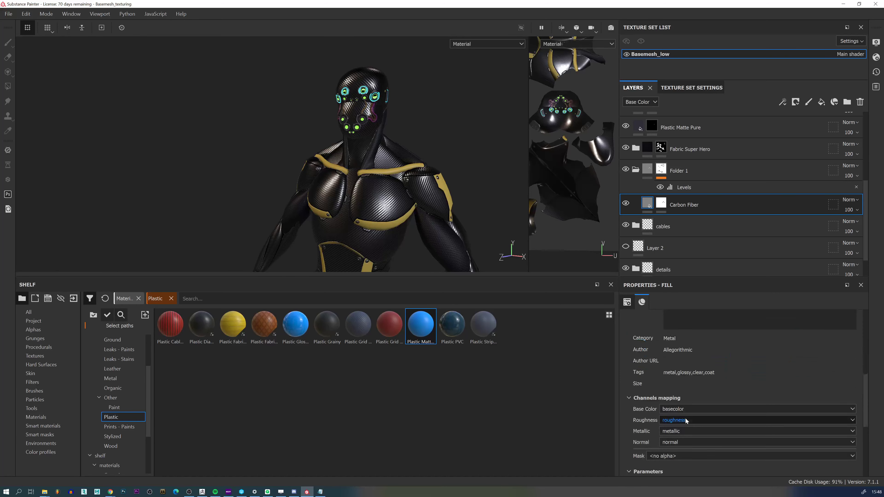
{"action": "scroll", "coordinate": [683, 423], "scroll_direction": "down", "scroll_amount": 5}
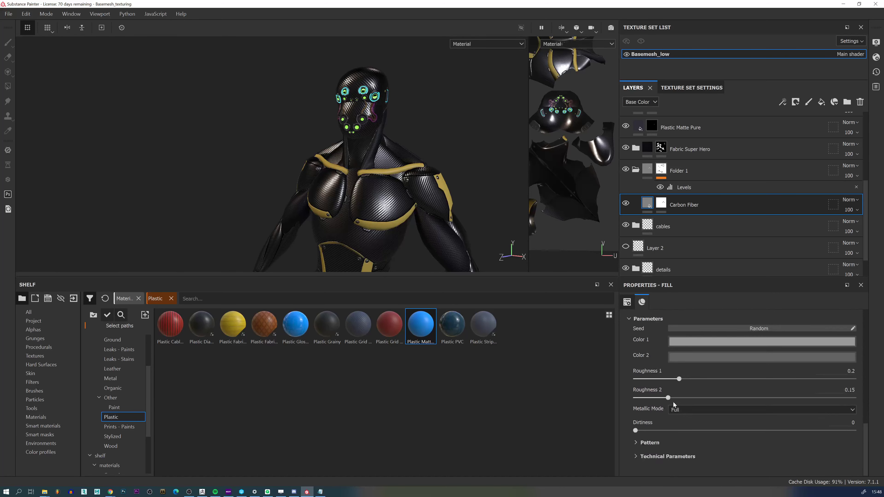
{"action": "left_click", "coordinate": [636, 443]}
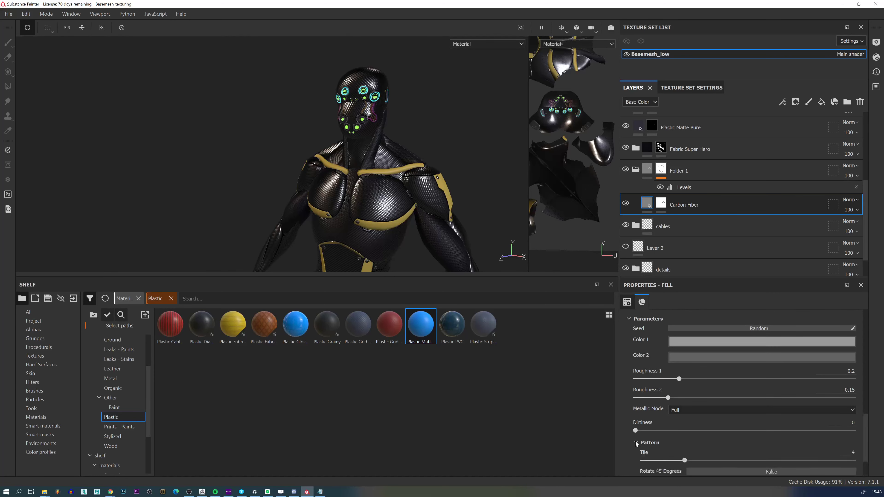
{"action": "left_click", "coordinate": [693, 410]}
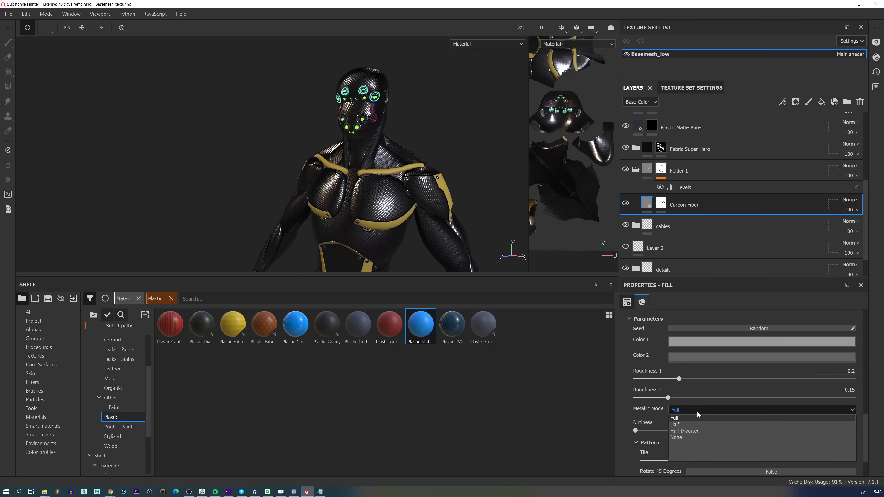
{"action": "left_click", "coordinate": [685, 431]}
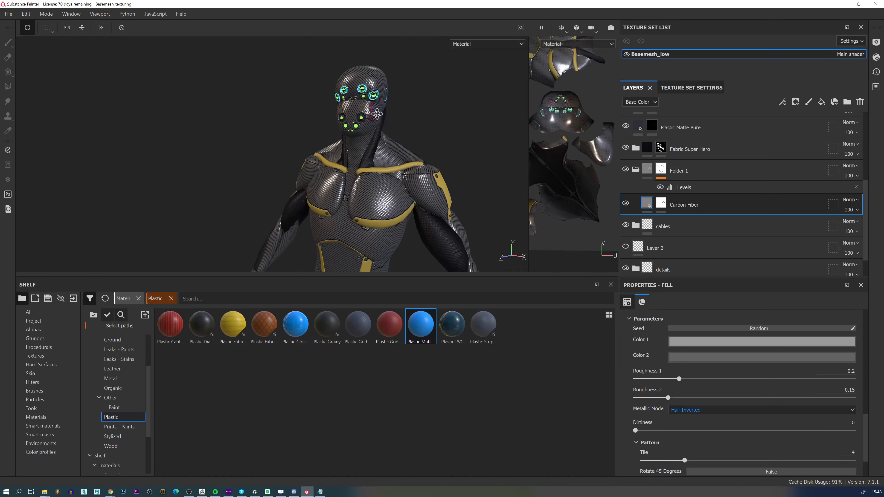
{"action": "right_click_drag", "start_coordinate": [377, 114], "coordinate": [292, 40], "text": "alt"}
{"action": "right_click_drag", "start_coordinate": [381, 201], "coordinate": [376, 227], "text": "alt"}
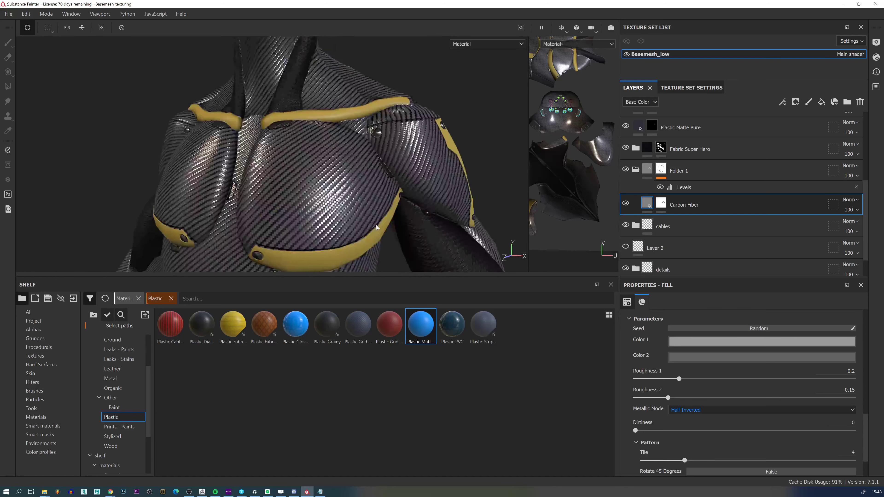
Try the Half metallic mode on the Carbon Fiber, inspect the torso and arms, and restore Full.
{"action": "left_click", "coordinate": [693, 410]}
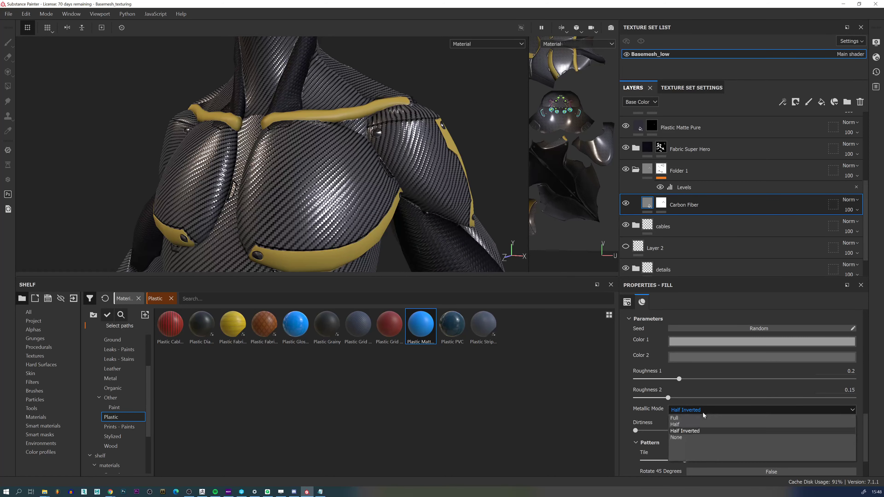
{"action": "left_click", "coordinate": [693, 428]}
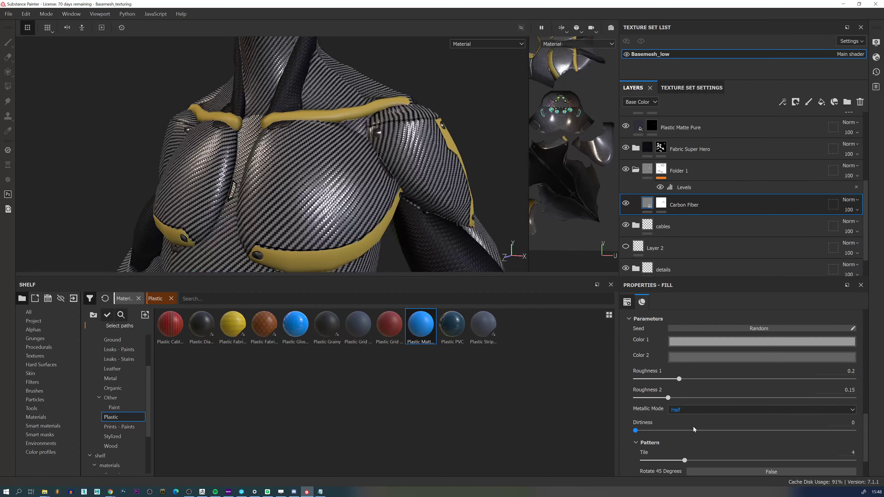
{"action": "right_click_drag", "start_coordinate": [335, 204], "coordinate": [287, 2], "text": "alt"}
{"action": "middle_click_drag", "start_coordinate": [351, 209], "coordinate": [364, 146], "text": "alt"}
{"action": "left_click_drag", "start_coordinate": [404, 167], "coordinate": [355, 171], "text": "alt"}
{"action": "right_click_drag", "start_coordinate": [429, 239], "coordinate": [439, 265], "text": "alt"}
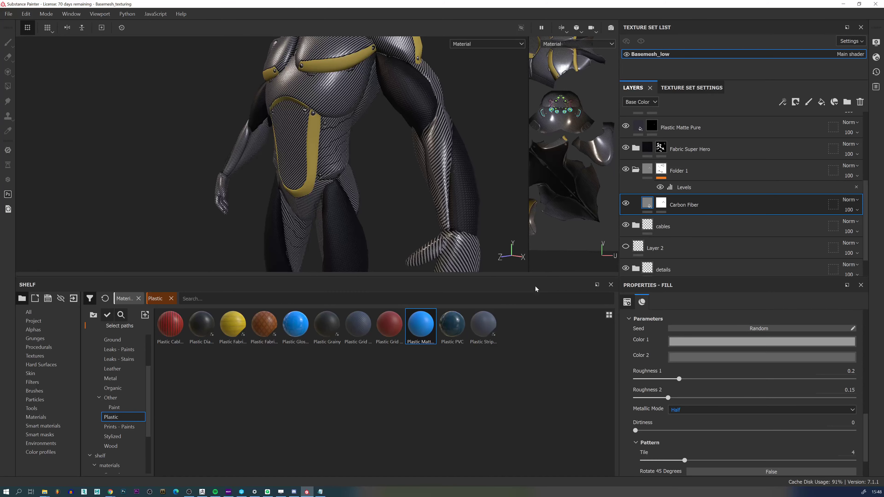
{"action": "left_click", "coordinate": [695, 411]}
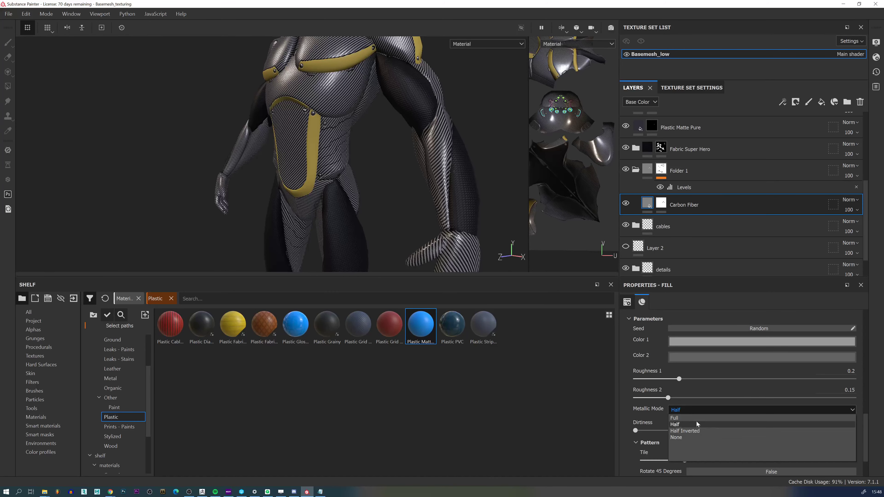
{"action": "left_click", "coordinate": [691, 418]}
Examine the fully metallic carbon fibre under different angles and lighting, on the whole figure and around the head.
{"action": "middle_click_drag", "start_coordinate": [327, 87], "coordinate": [343, 172], "text": "alt"}
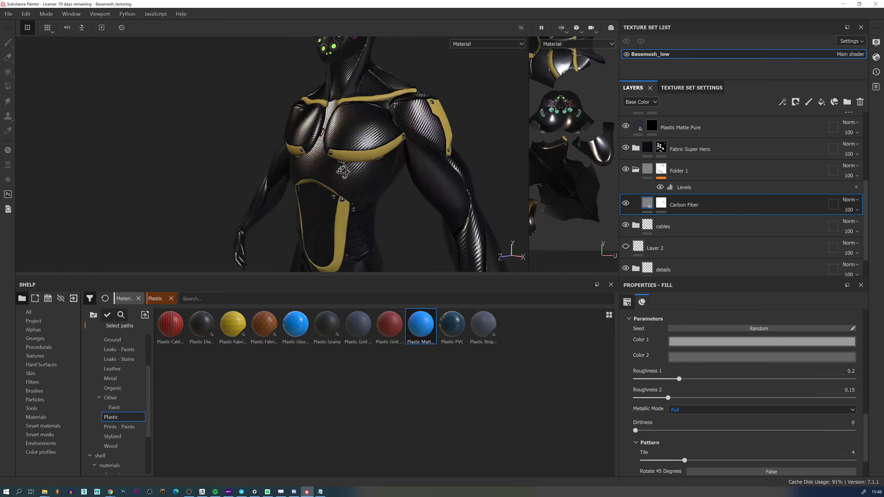
{"action": "left_click_drag", "start_coordinate": [343, 172], "coordinate": [424, 186], "text": "alt"}
{"action": "right_click_drag", "start_coordinate": [433, 211], "coordinate": [298, 28], "text": "alt"}
{"action": "middle_click_drag", "start_coordinate": [376, 195], "coordinate": [330, 111], "text": "alt"}
{"action": "left_click_drag", "start_coordinate": [341, 174], "coordinate": [357, 139], "text": "alt"}
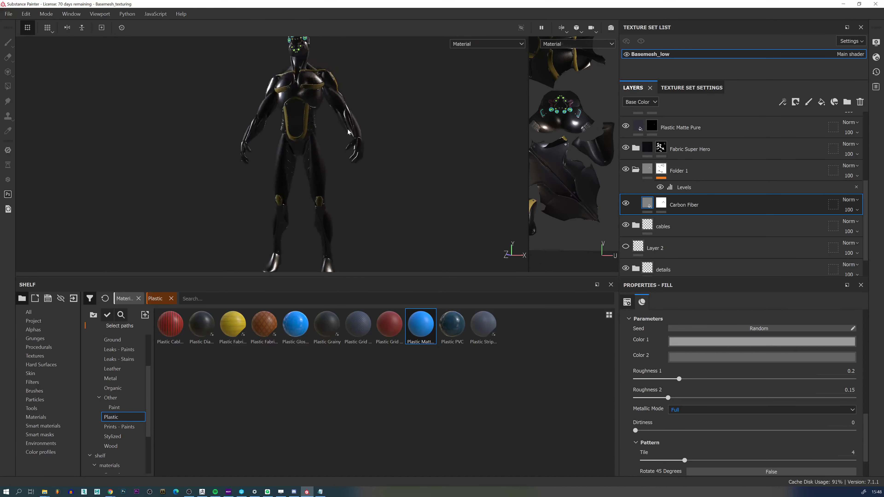
{"action": "right_click_drag", "start_coordinate": [357, 139], "coordinate": [309, 134], "text": "shift"}
{"action": "left_click_drag", "start_coordinate": [309, 134], "coordinate": [301, 150], "text": "alt"}
{"action": "right_click_drag", "start_coordinate": [336, 148], "coordinate": [366, 198], "text": "alt"}
{"action": "mouse_move", "coordinate": [349, 170]}
{"action": "left_mouse_down", "text": "alt"}
{"action": "mouse_move", "coordinate": [382, 179]}
{"action": "mouse_move", "coordinate": [342, 168]}
{"action": "left_mouse_up", "text": "alt"}
{"action": "middle_click_drag", "start_coordinate": [319, 119], "coordinate": [355, 207], "text": "alt"}
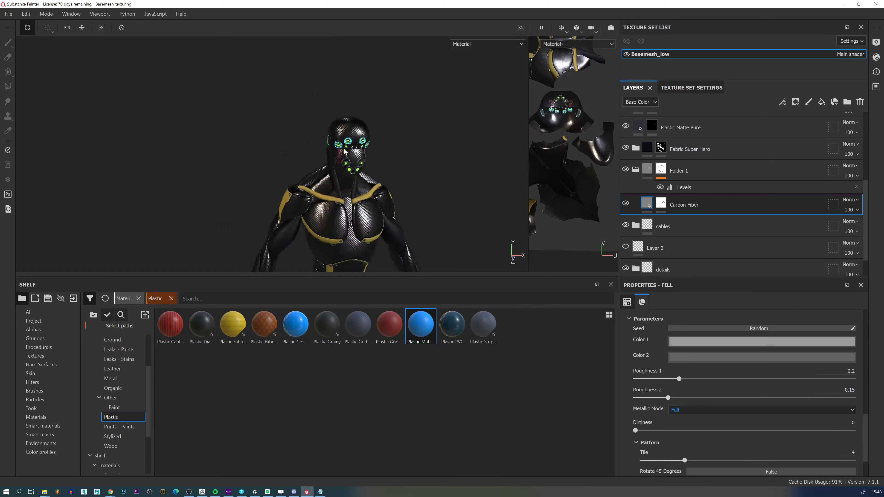
{"action": "right_click_drag", "start_coordinate": [330, 192], "coordinate": [355, 226], "text": "alt"}
{"action": "left_click_drag", "start_coordinate": [355, 226], "coordinate": [297, 216], "text": "alt"}
Expand the cables folder and open the settings of its HSL Perceptive filter.
{"action": "scroll", "coordinate": [682, 206], "scroll_direction": "down", "scroll_amount": 1}
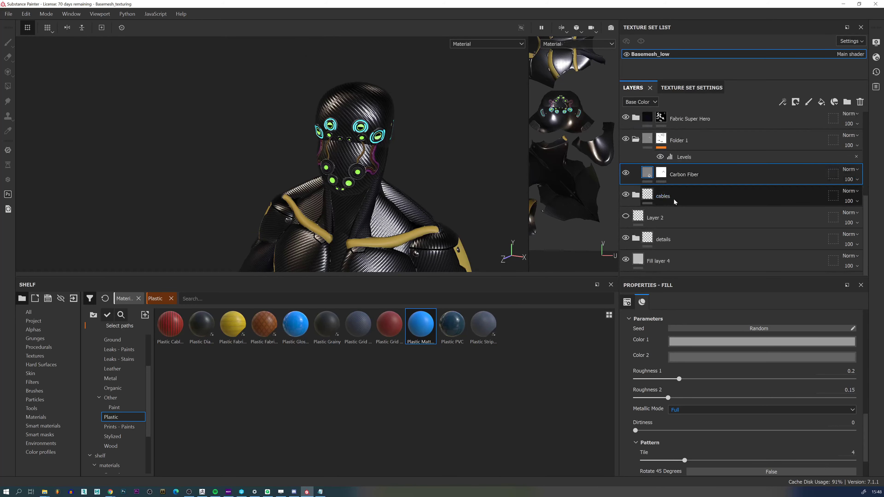
{"action": "scroll", "coordinate": [683, 208], "scroll_direction": "up", "scroll_amount": 2}
{"action": "scroll", "coordinate": [683, 209], "scroll_direction": "down", "scroll_amount": 3}
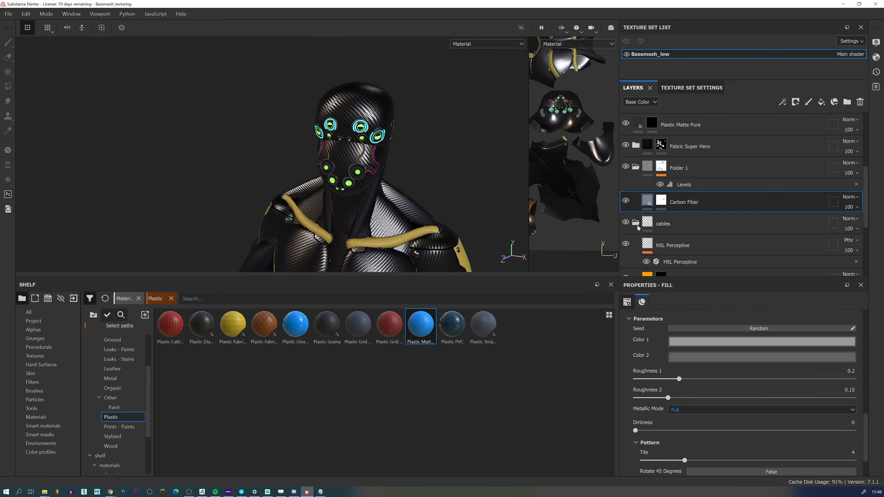
{"action": "left_click", "coordinate": [675, 195]}
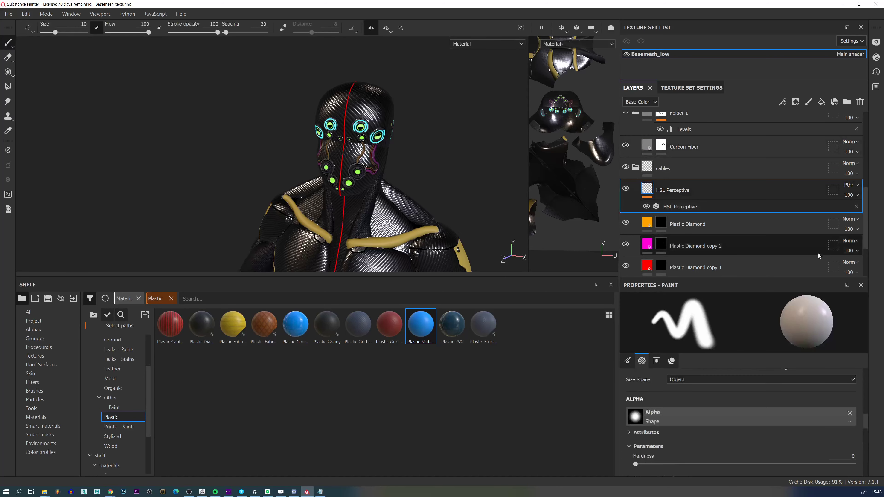
{"action": "scroll", "coordinate": [720, 409], "scroll_direction": "down", "scroll_amount": 2}
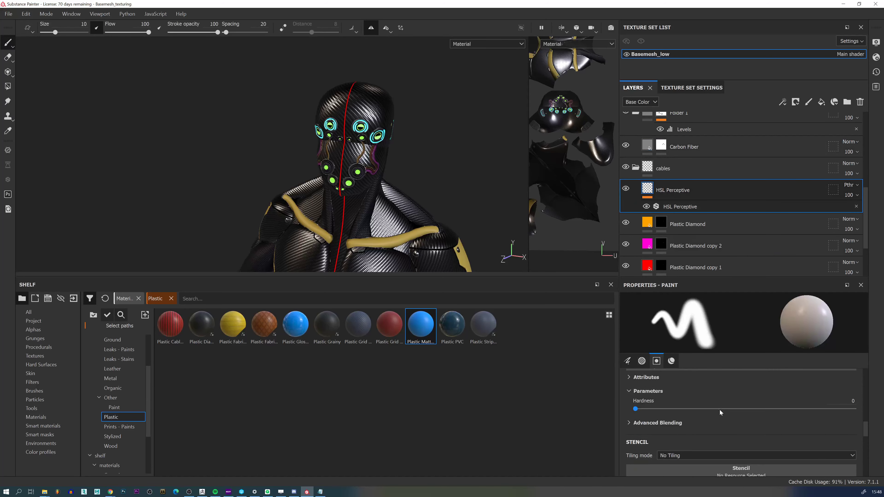
{"action": "left_click", "coordinate": [687, 208]}
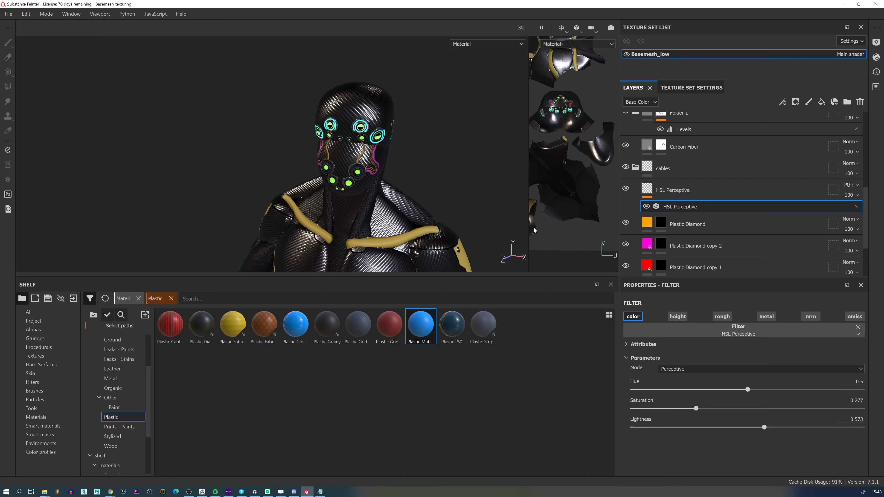
Inspect the suit on the full figure, abdomen and legs while rotating the environment lighting.
{"action": "right_click_drag", "start_coordinate": [412, 159], "coordinate": [361, 100], "text": "alt"}
{"action": "middle_click_drag", "start_coordinate": [411, 211], "coordinate": [381, 110], "text": "alt"}
{"action": "left_click_drag", "start_coordinate": [393, 158], "coordinate": [357, 153], "text": "alt"}
{"action": "middle_click_drag", "start_coordinate": [413, 149], "coordinate": [420, 78], "text": "alt"}
{"action": "right_click_drag", "start_coordinate": [402, 160], "coordinate": [379, 135], "text": "alt"}
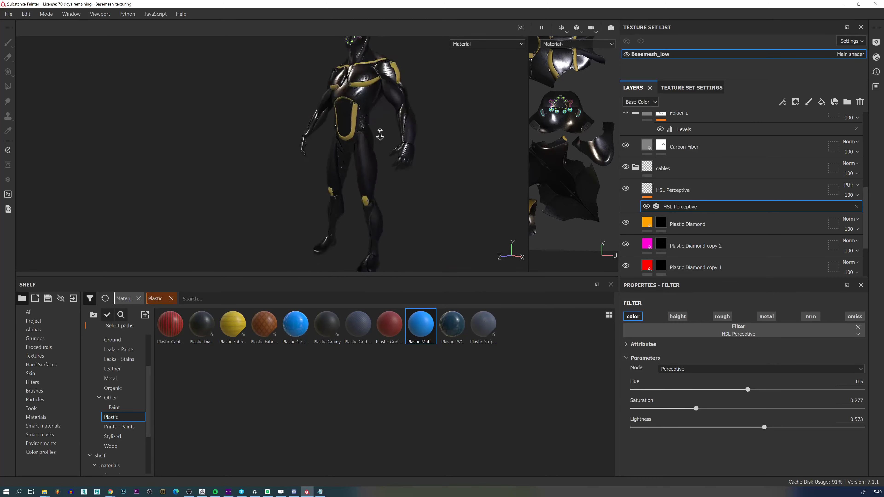
{"action": "left_click_drag", "start_coordinate": [352, 137], "coordinate": [377, 142], "text": "alt"}
{"action": "right_click_drag", "start_coordinate": [373, 162], "coordinate": [371, 197], "text": "shift"}
{"action": "left_click_drag", "start_coordinate": [371, 197], "coordinate": [407, 193], "text": "alt"}
{"action": "right_click_drag", "start_coordinate": [348, 169], "coordinate": [388, 167], "text": "shift"}
{"action": "right_click_drag", "start_coordinate": [336, 118], "coordinate": [381, 167], "text": "alt"}
{"action": "middle_click_drag", "start_coordinate": [382, 169], "coordinate": [383, 183], "text": "alt"}
{"action": "left_click_drag", "start_coordinate": [383, 183], "coordinate": [361, 185], "text": "alt"}
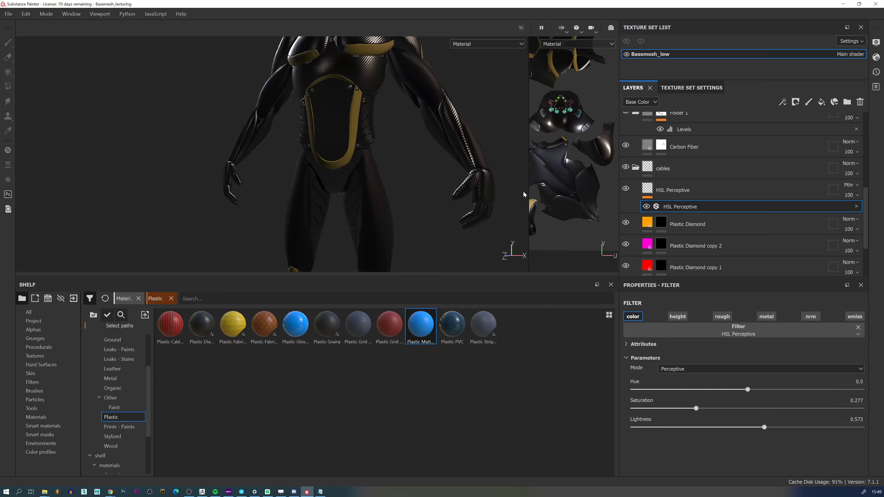
Select the mask of the gold Plastic Matte Pure layer in the layer stack.
{"action": "left_click", "coordinate": [715, 224]}
{"action": "scroll", "coordinate": [666, 195], "scroll_direction": "up", "scroll_amount": 1}
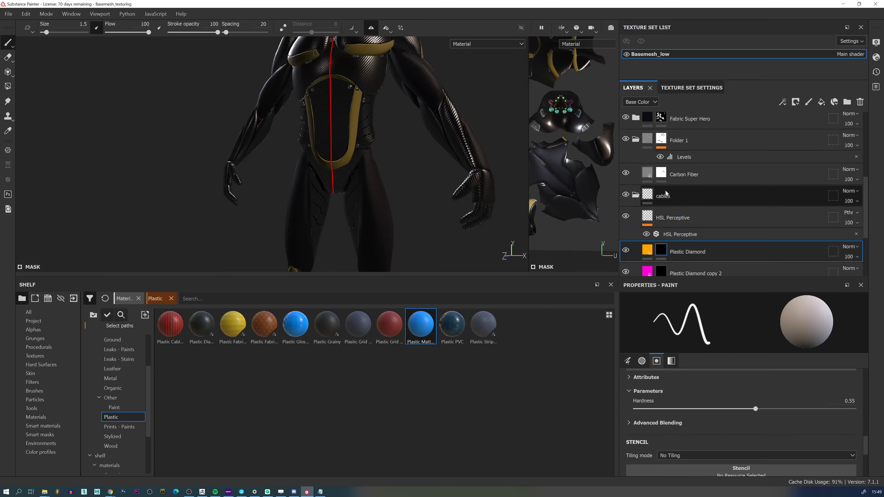
{"action": "scroll", "coordinate": [665, 194], "scroll_direction": "up", "scroll_amount": 4}
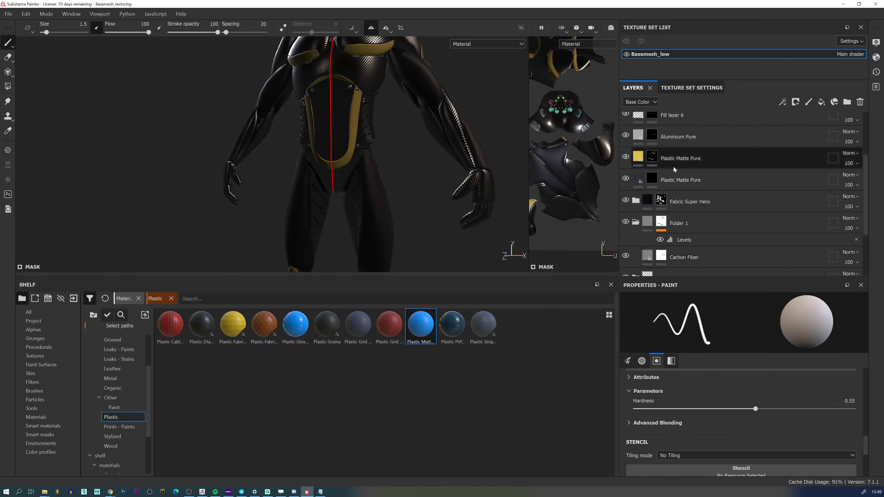
{"action": "scroll", "coordinate": [674, 169], "scroll_direction": "up", "scroll_amount": 3}
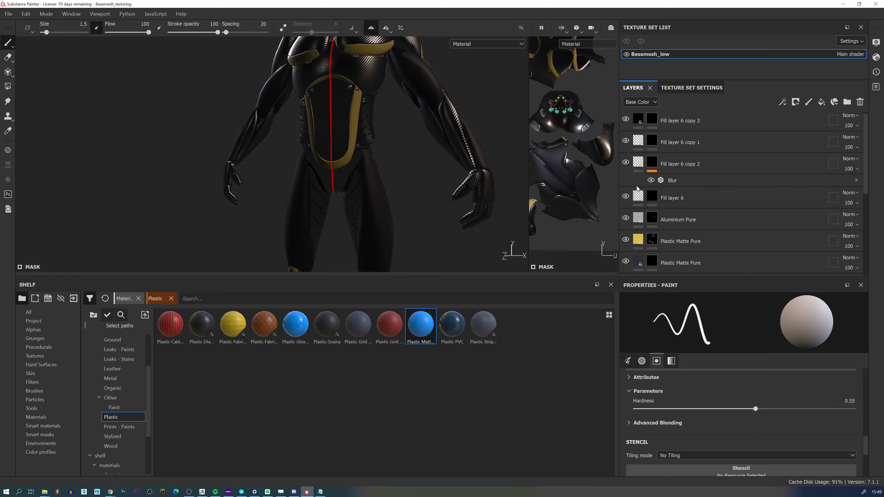
{"action": "scroll", "coordinate": [638, 202], "scroll_direction": "down", "scroll_amount": 1}
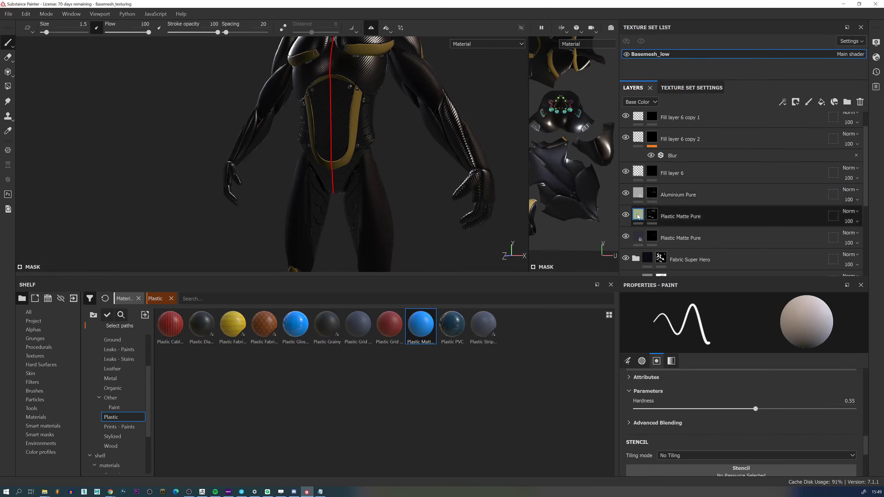
{"action": "left_click", "coordinate": [660, 214]}
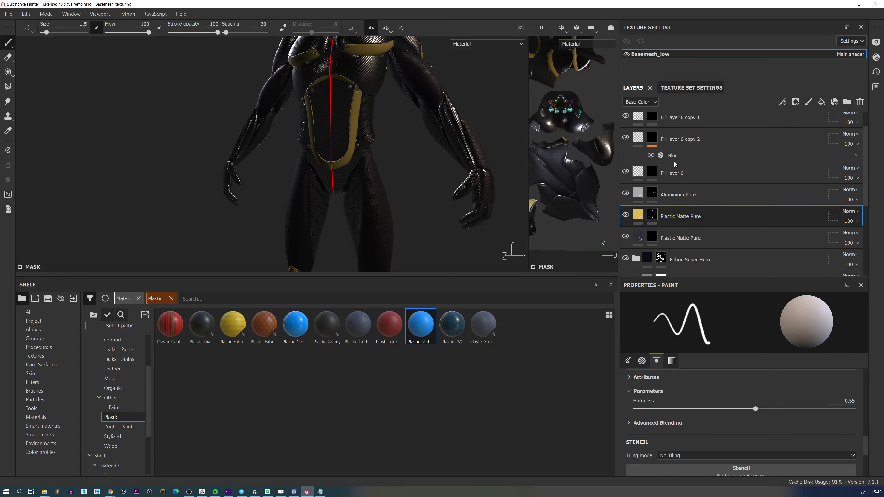
Hide Fill layer 6 and view the effect on the mask's lights around the head.
{"action": "middle_click_drag", "start_coordinate": [487, 106], "coordinate": [484, 202], "text": "alt"}
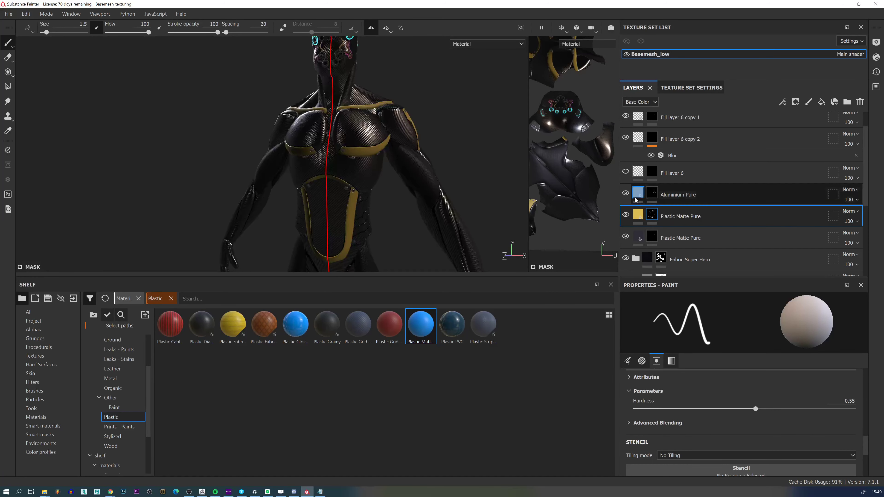
{"action": "left_click", "coordinate": [625, 194]}
{"action": "middle_click_drag", "start_coordinate": [401, 101], "coordinate": [413, 167], "text": "alt"}
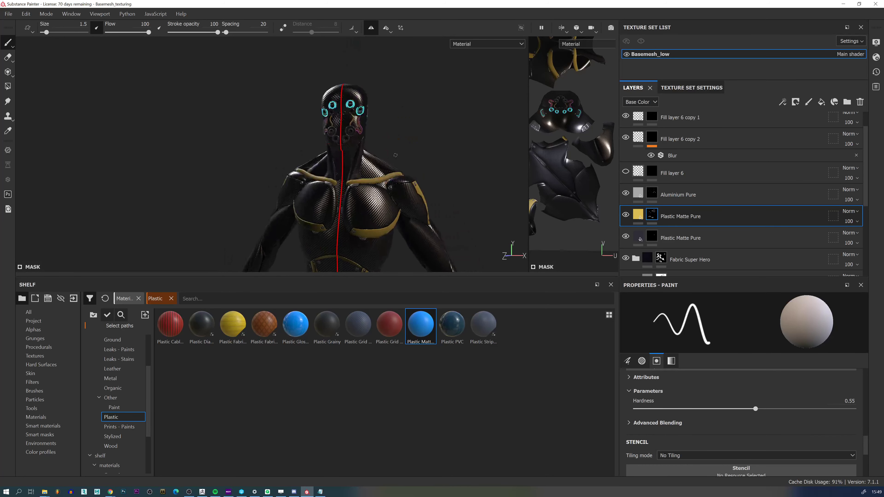
Show Fill layer 6 again and duplicate it to the top of the layer stack with a cleared black mask.
{"action": "left_click", "coordinate": [625, 172]}
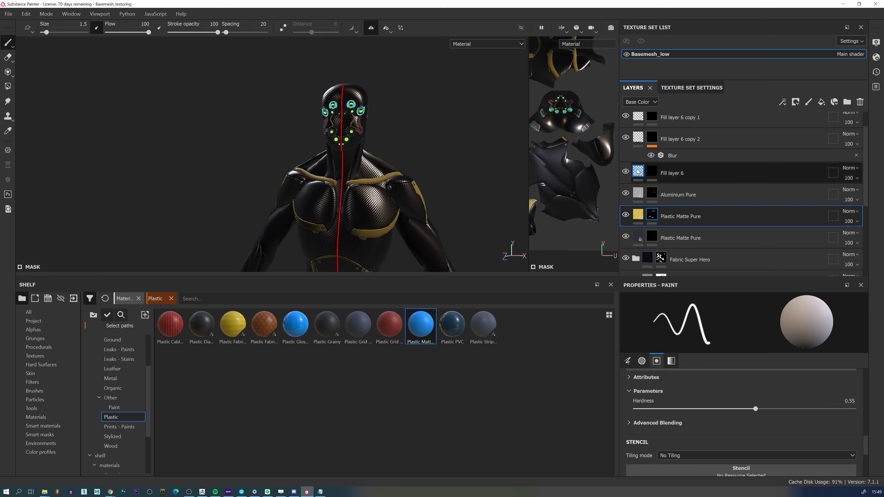
{"action": "left_click", "coordinate": [677, 179]}
{"action": "left_click_drag", "start_coordinate": [674, 175], "coordinate": [677, 131]}
{"action": "scroll", "coordinate": [681, 141], "scroll_direction": "up", "scroll_amount": 1}
{"action": "left_click_drag", "start_coordinate": [659, 172], "coordinate": [664, 121]}
{"action": "right_click", "coordinate": [663, 121]}
{"action": "left_click", "coordinate": [702, 28]}
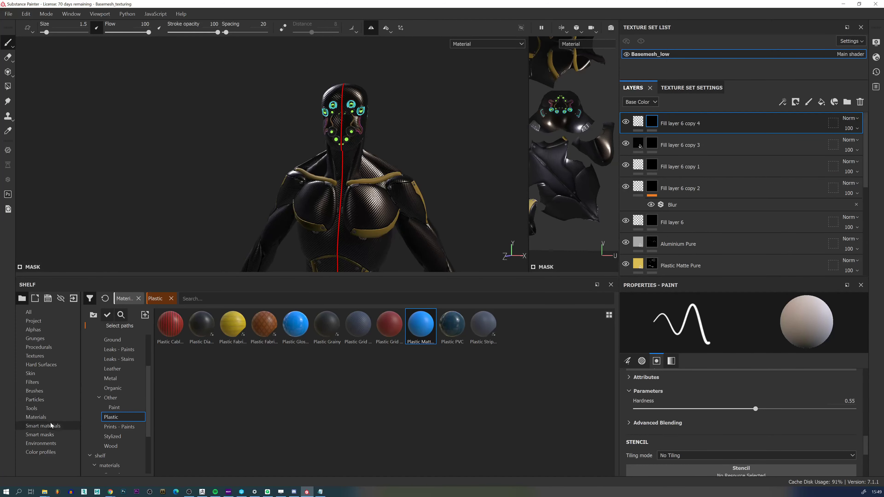
Apply the Occlusion Strong smart mask to Fill layer 6 copy 4.
{"action": "left_click", "coordinate": [56, 435]}
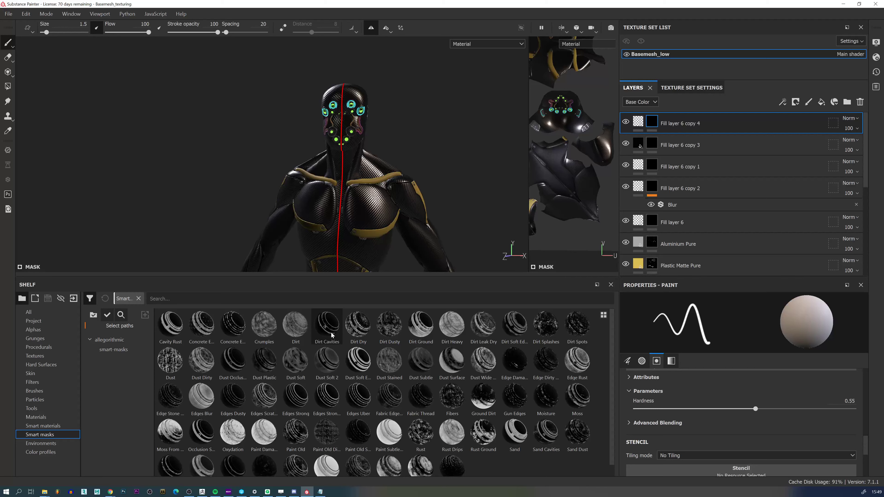
{"action": "mouse_move", "coordinate": [331, 335]}
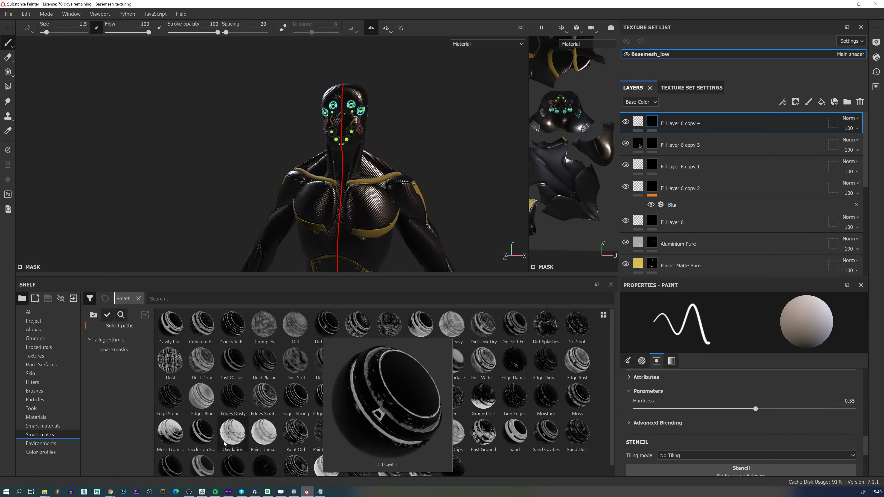
{"action": "mouse_move", "coordinate": [207, 437]}
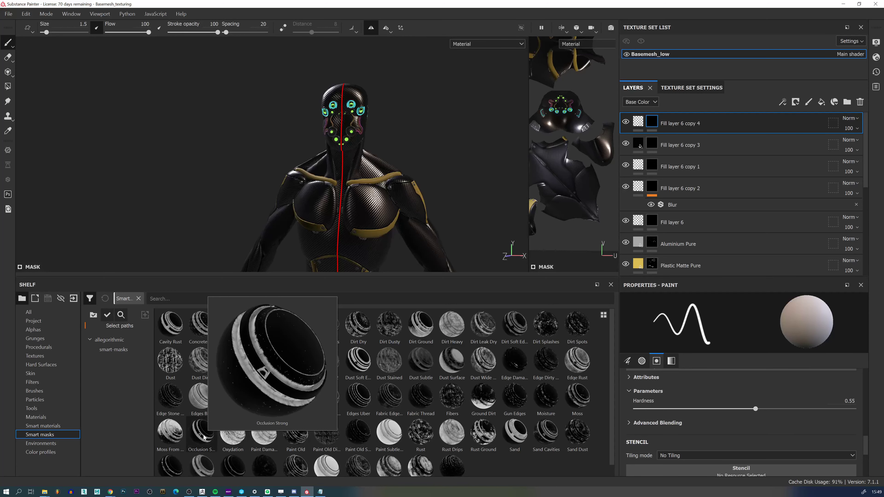
{"action": "left_click_drag", "start_coordinate": [203, 437], "coordinate": [693, 125]}
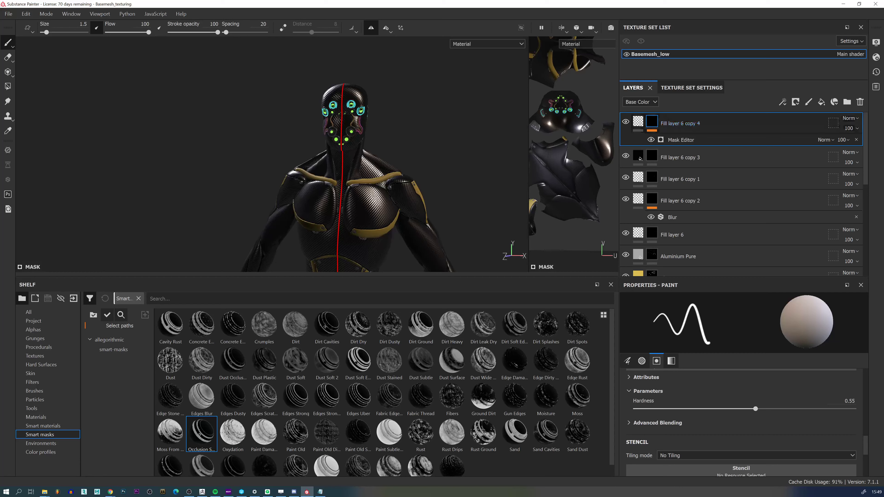
Lower the Ambient Occlusion of Fill layer 6 copy 4's Mask Editor to 0.07.
{"action": "middle_click_drag", "start_coordinate": [362, 223], "coordinate": [344, 139], "text": "alt"}
{"action": "scroll", "coordinate": [378, 135], "scroll_direction": "down", "scroll_amount": 4}
{"action": "left_click_drag", "start_coordinate": [401, 153], "coordinate": [380, 172], "text": "alt"}
{"action": "right_click_drag", "start_coordinate": [350, 177], "coordinate": [376, 176], "text": "alt"}
{"action": "scroll", "coordinate": [363, 140], "scroll_direction": "up", "scroll_amount": 2}
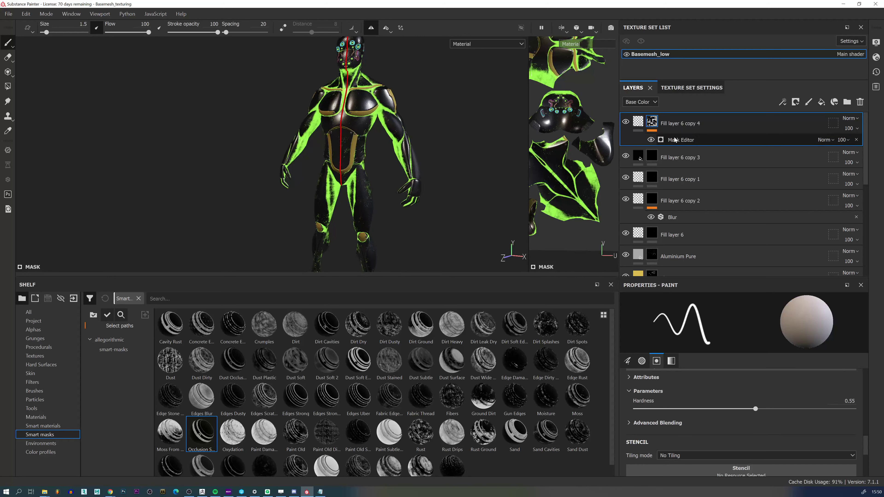
{"action": "left_click", "coordinate": [736, 143]}
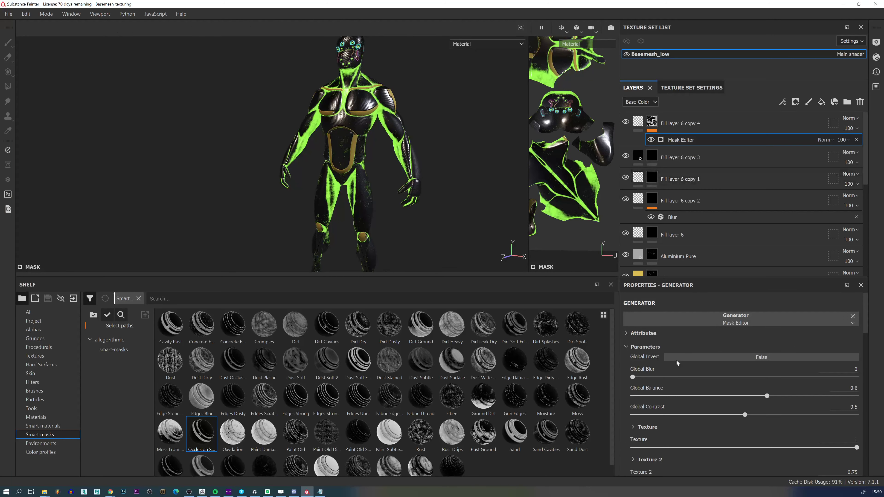
{"action": "scroll", "coordinate": [696, 394], "scroll_direction": "down", "scroll_amount": 3}
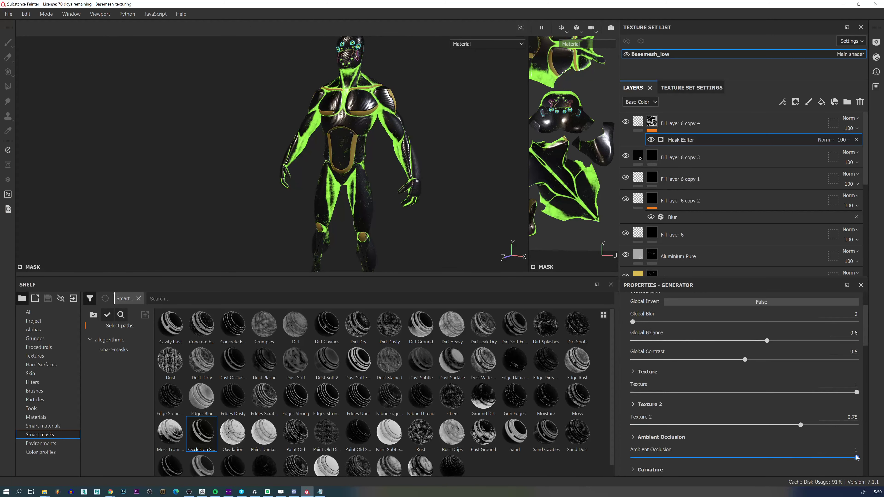
{"action": "left_click_drag", "start_coordinate": [700, 456], "coordinate": [697, 457]}
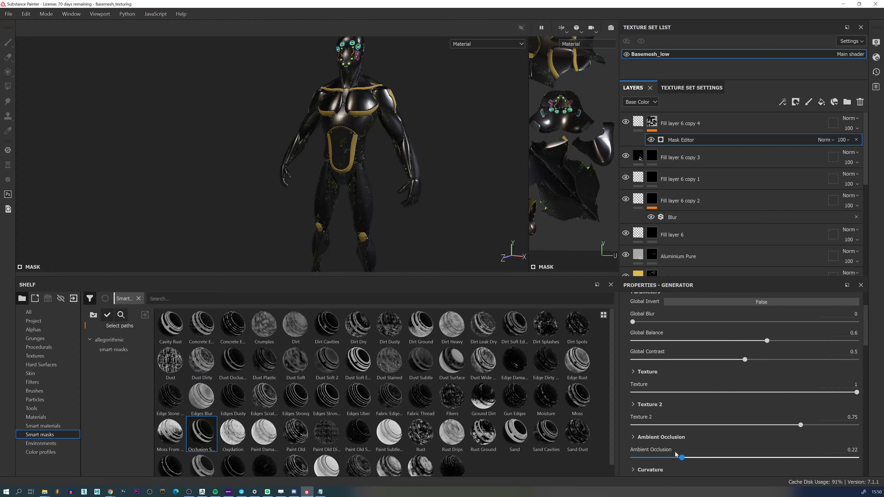
{"action": "scroll", "coordinate": [666, 446], "scroll_direction": "down", "scroll_amount": 2}
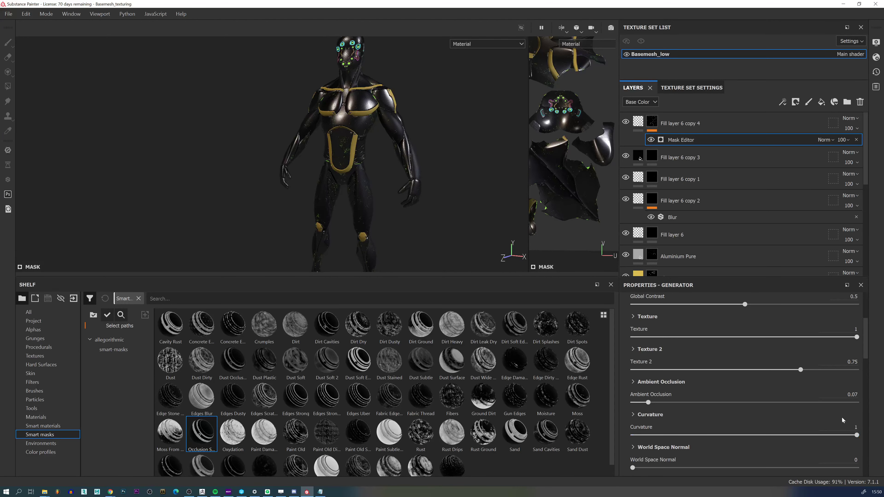
Set the Mask Editor's Texture 2 to 1 and try World Space Normal at 0.57.
{"action": "left_click", "coordinate": [637, 370]}
{"action": "scroll", "coordinate": [344, 150], "scroll_direction": "up", "scroll_amount": 10}
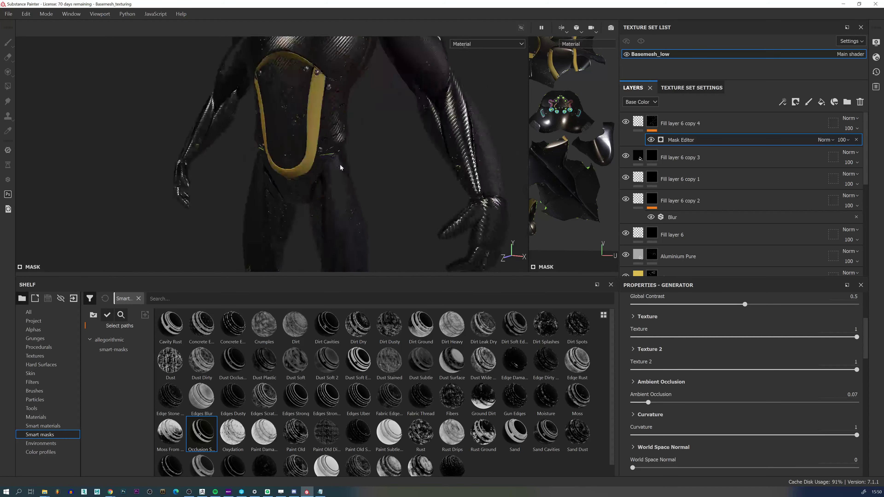
{"action": "left_click_drag", "start_coordinate": [381, 191], "coordinate": [349, 176], "text": "alt"}
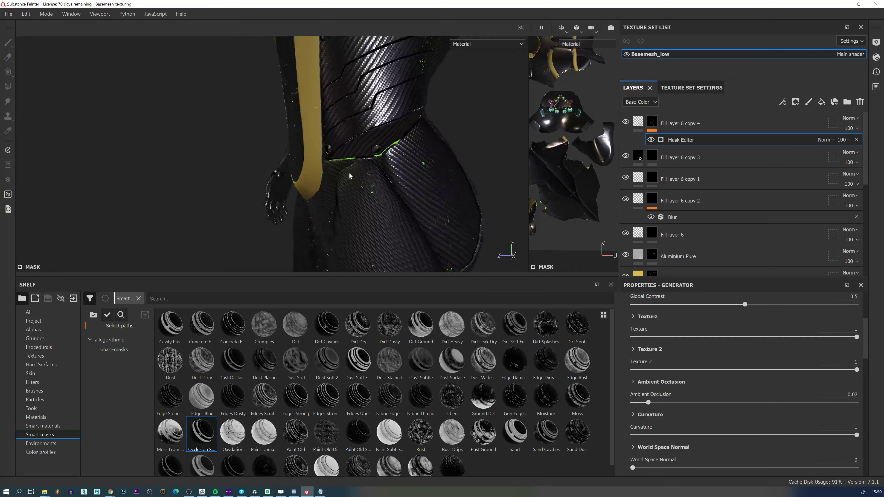
{"action": "scroll", "coordinate": [678, 422], "scroll_direction": "down", "scroll_amount": 2}
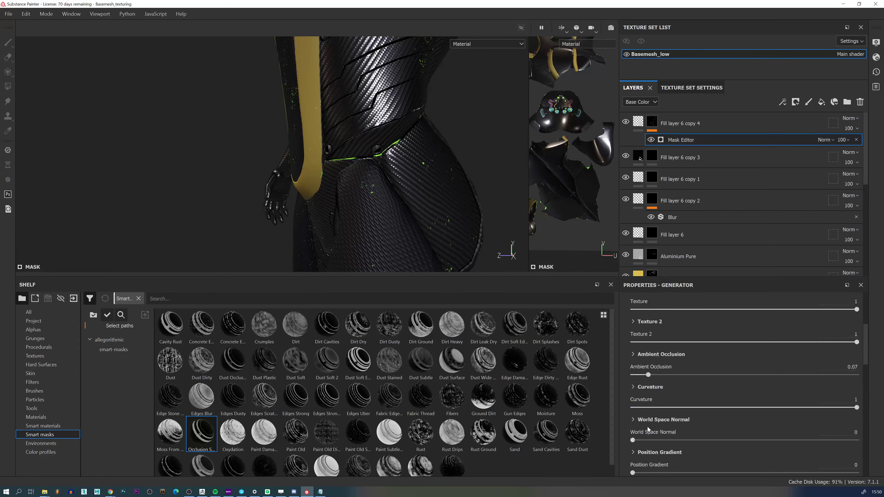
{"action": "left_click", "coordinate": [761, 440]}
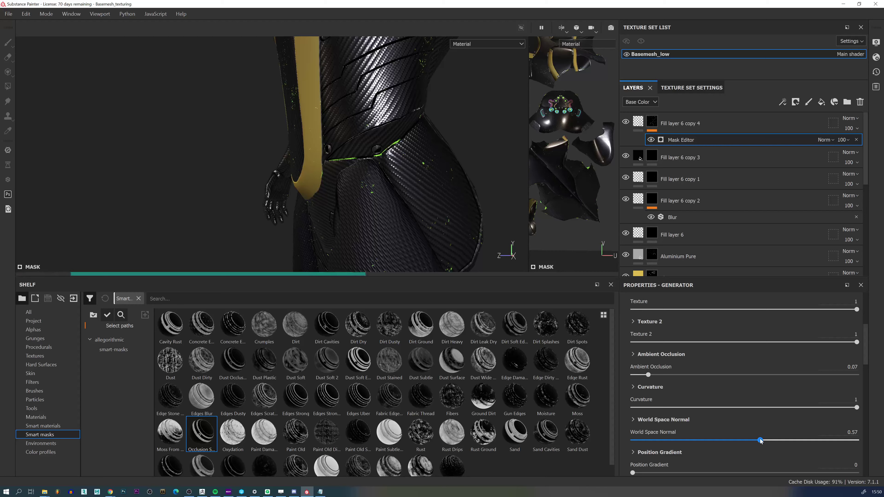
Set the Mask Editor's Texture to 0, Global Balance to 0.89 and Global Contrast to 0.73.
{"action": "scroll", "coordinate": [750, 419], "scroll_direction": "up", "scroll_amount": 4}
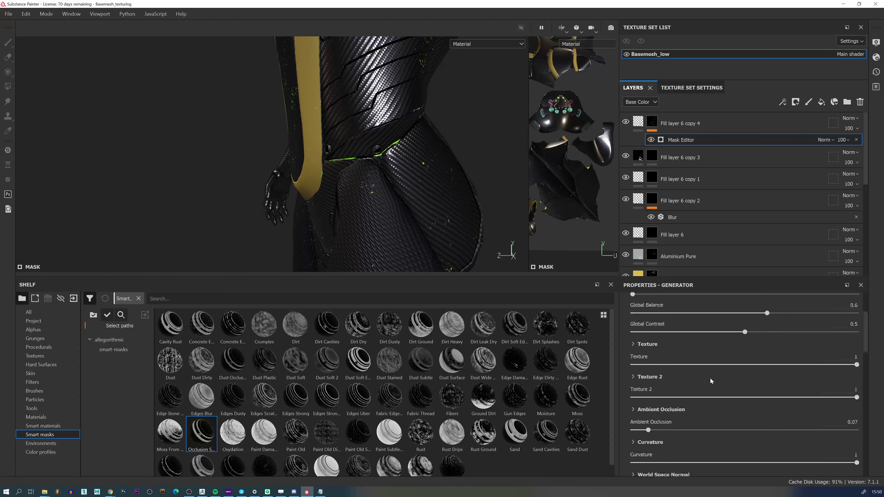
{"action": "left_click", "coordinate": [858, 368]}
{"action": "left_click_drag", "start_coordinate": [662, 363], "coordinate": [632, 365]}
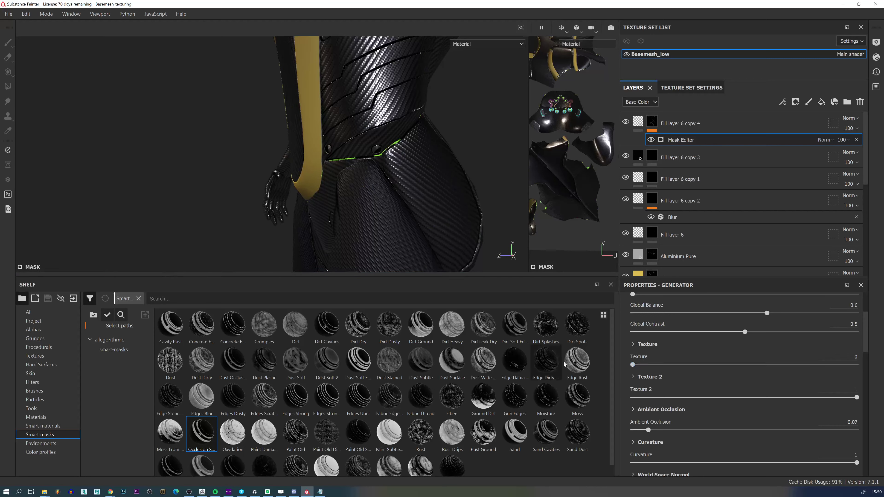
{"action": "scroll", "coordinate": [694, 359], "scroll_direction": "up", "scroll_amount": 1}
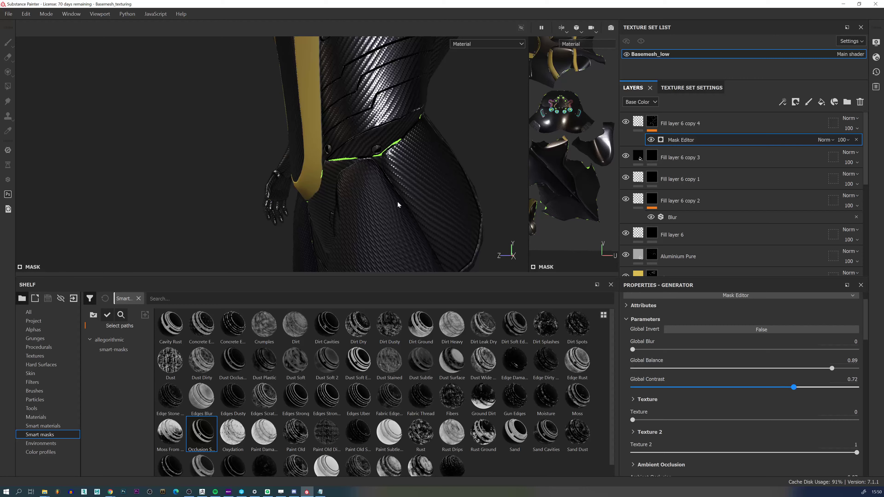
Inspect the green occlusion effect on the full figure and along the seam between waist and thigh.
{"action": "right_click_drag", "start_coordinate": [387, 99], "coordinate": [337, 14], "text": "alt"}
{"action": "middle_click_drag", "start_coordinate": [327, 101], "coordinate": [363, 121], "text": "alt"}
{"action": "left_click_drag", "start_coordinate": [437, 146], "coordinate": [517, 149], "text": "alt"}
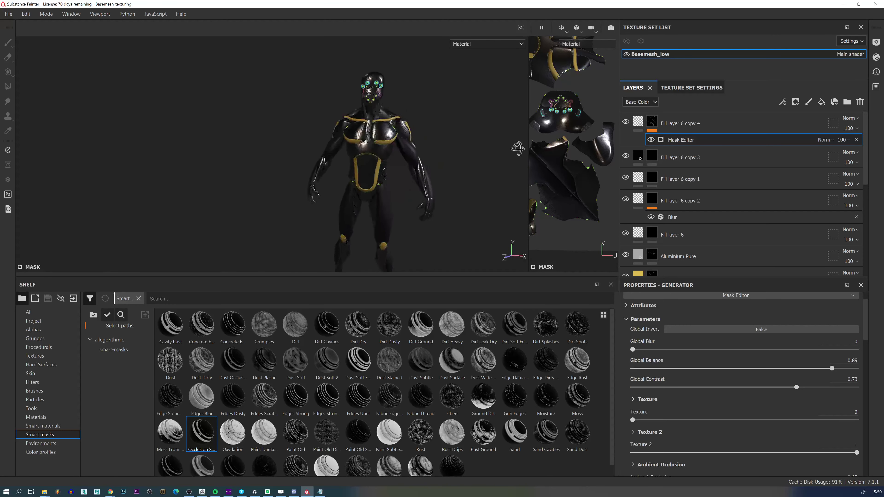
{"action": "middle_click_drag", "start_coordinate": [395, 105], "coordinate": [387, 52], "text": "alt"}
{"action": "right_click_drag", "start_coordinate": [390, 140], "coordinate": [404, 239], "text": "alt"}
{"action": "right_click_drag", "start_coordinate": [387, 101], "coordinate": [392, 191], "text": "alt"}
{"action": "middle_click_drag", "start_coordinate": [390, 130], "coordinate": [385, 152], "text": "alt"}
{"action": "left_click_drag", "start_coordinate": [436, 150], "coordinate": [386, 152], "text": "alt"}
{"action": "right_click_drag", "start_coordinate": [387, 130], "coordinate": [399, 181], "text": "alt"}
{"action": "middle_click_drag", "start_coordinate": [410, 129], "coordinate": [379, 203], "text": "alt"}
{"action": "middle_click_drag", "start_coordinate": [389, 126], "coordinate": [369, 38], "text": "alt"}
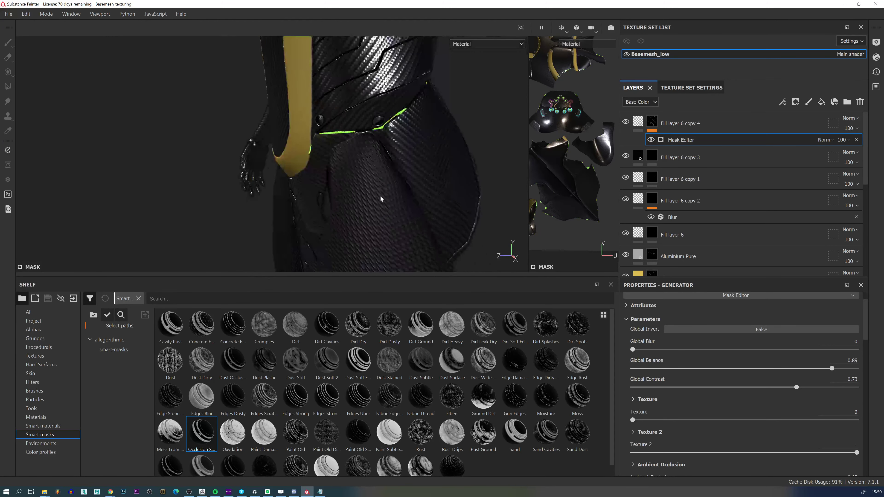
{"action": "right_click_drag", "start_coordinate": [381, 199], "coordinate": [360, 141], "text": "alt"}
{"action": "left_click_drag", "start_coordinate": [360, 142], "coordinate": [384, 177], "text": "alt"}
{"action": "middle_click_drag", "start_coordinate": [385, 177], "coordinate": [388, 194], "text": "alt"}
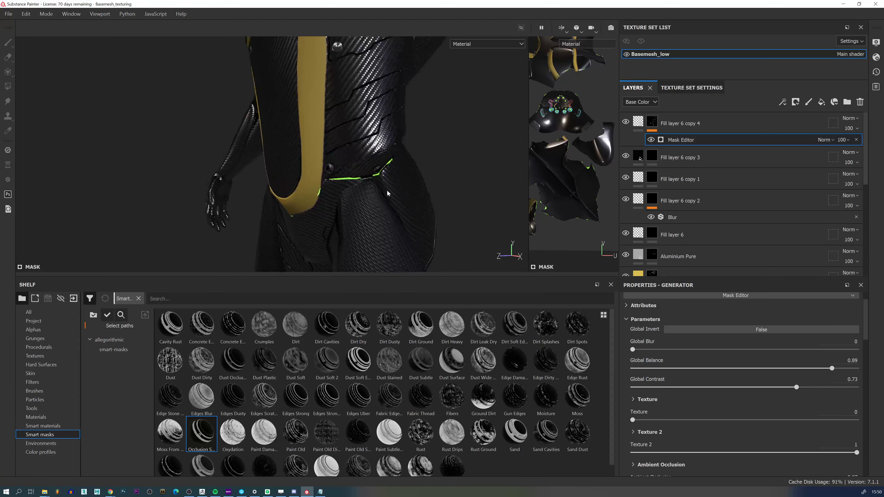
{"action": "middle_click_drag", "start_coordinate": [369, 132], "coordinate": [373, 169], "text": "alt"}
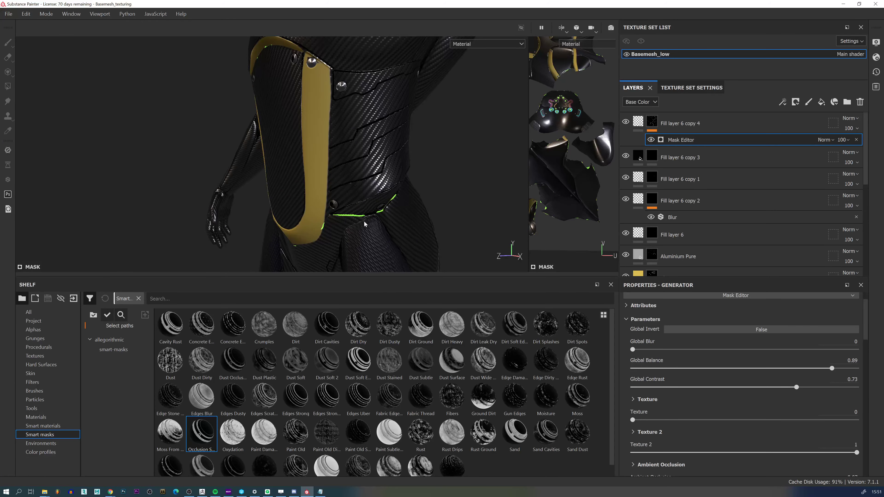
{"action": "middle_click_drag", "start_coordinate": [364, 223], "coordinate": [361, 177], "text": "alt"}
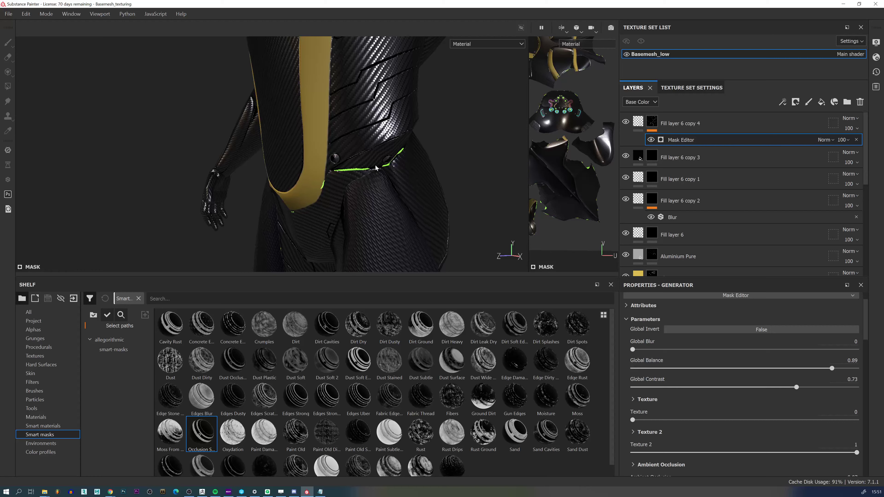
Examine the occlusion effect on the legs and feet and back up to the torso.
{"action": "right_click_drag", "start_coordinate": [343, 210], "coordinate": [333, 210], "text": "alt"}
{"action": "middle_click_drag", "start_coordinate": [333, 209], "coordinate": [343, 108], "text": "alt"}
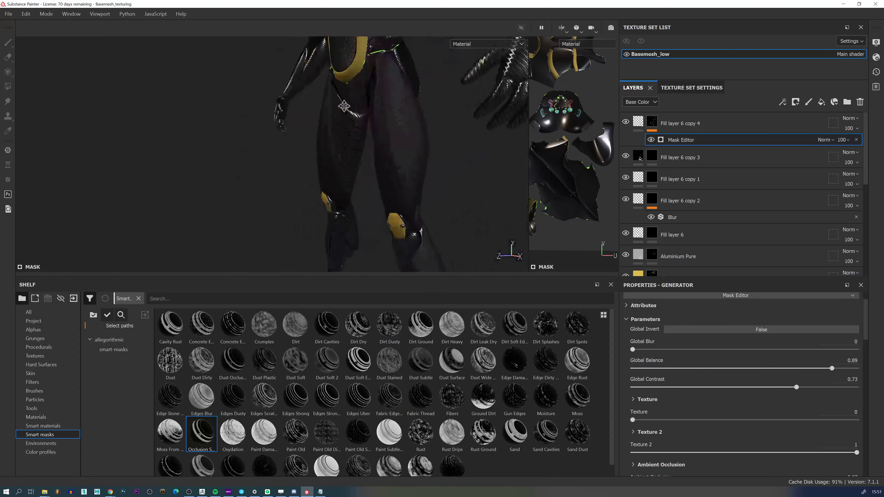
{"action": "left_click_drag", "start_coordinate": [344, 109], "coordinate": [414, 108], "text": "alt"}
{"action": "middle_click_drag", "start_coordinate": [414, 108], "coordinate": [359, 26], "text": "alt"}
{"action": "right_click_drag", "start_coordinate": [378, 118], "coordinate": [416, 117], "text": "alt"}
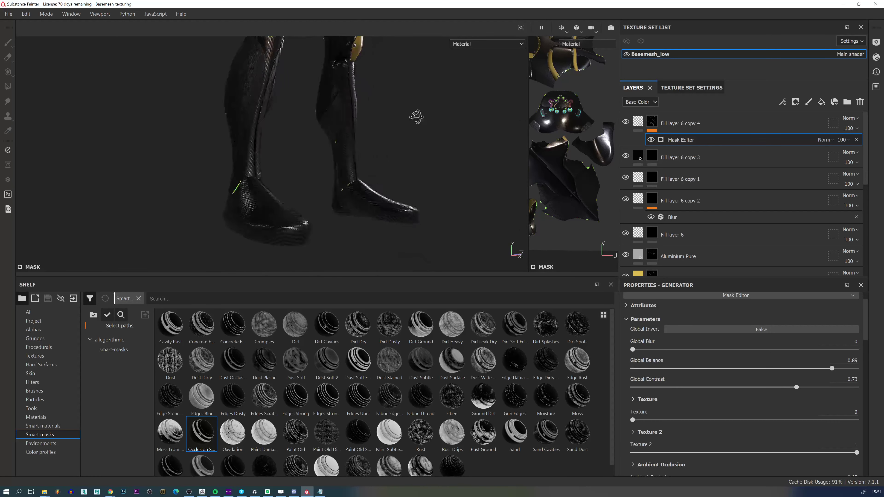
{"action": "left_click_drag", "start_coordinate": [416, 117], "coordinate": [484, 108], "text": "alt"}
{"action": "middle_click_drag", "start_coordinate": [337, 93], "coordinate": [322, 223], "text": "alt"}
{"action": "right_click_drag", "start_coordinate": [318, 83], "coordinate": [302, 86], "text": "alt"}
{"action": "left_click_drag", "start_coordinate": [365, 93], "coordinate": [296, 96], "text": "alt"}
{"action": "middle_click_drag", "start_coordinate": [296, 96], "coordinate": [286, 162], "text": "alt"}
{"action": "right_click_drag", "start_coordinate": [287, 162], "coordinate": [276, 160], "text": "alt"}
{"action": "middle_click_drag", "start_coordinate": [297, 118], "coordinate": [299, 208], "text": "alt"}
{"action": "left_click_drag", "start_coordinate": [315, 190], "coordinate": [283, 186], "text": "alt"}
{"action": "middle_click_drag", "start_coordinate": [282, 185], "coordinate": [269, 232], "text": "alt"}
{"action": "mouse_move", "coordinate": [340, 191]}
{"action": "right_mouse_down", "text": "alt"}
{"action": "mouse_move", "coordinate": [357, 187]}
{"action": "mouse_move", "coordinate": [343, 195]}
{"action": "right_mouse_up", "text": "alt"}
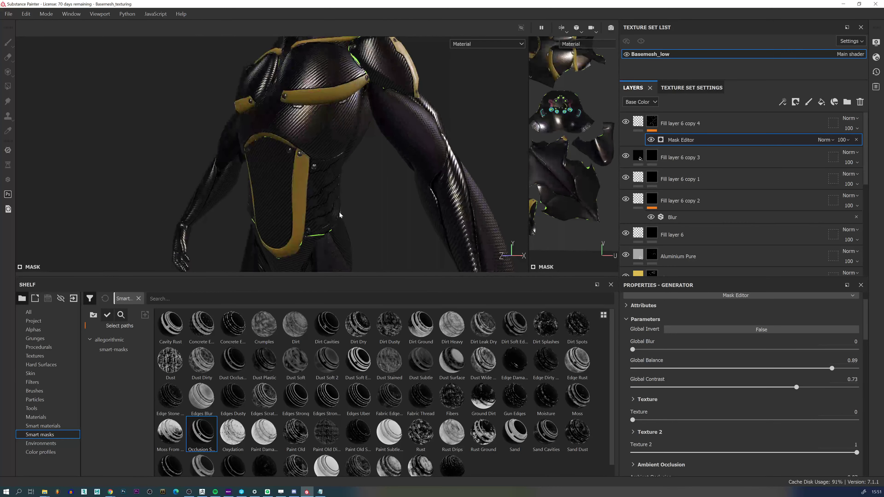
Examine the occlusion effect on the abdomen's side, chest, arm and head, ending at the hip seam.
{"action": "middle_click_drag", "start_coordinate": [341, 261], "coordinate": [345, 229], "text": "alt"}
{"action": "right_click_drag", "start_coordinate": [346, 229], "coordinate": [401, 181], "text": "alt"}
{"action": "middle_click_drag", "start_coordinate": [401, 122], "coordinate": [317, 183], "text": "alt"}
{"action": "left_click_drag", "start_coordinate": [316, 183], "coordinate": [273, 180], "text": "alt"}
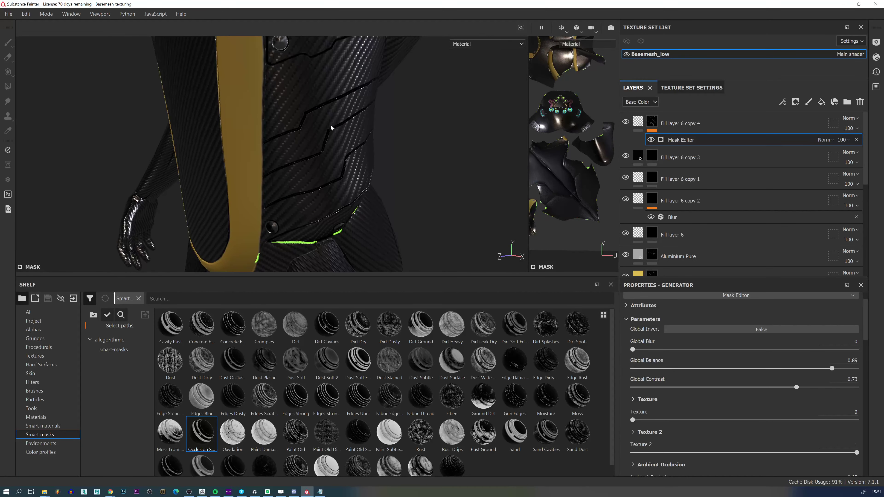
{"action": "left_click_drag", "start_coordinate": [331, 128], "coordinate": [304, 119], "text": "alt"}
{"action": "right_click_drag", "start_coordinate": [331, 134], "coordinate": [278, 66], "text": "alt"}
{"action": "middle_click_drag", "start_coordinate": [327, 188], "coordinate": [351, 197], "text": "alt"}
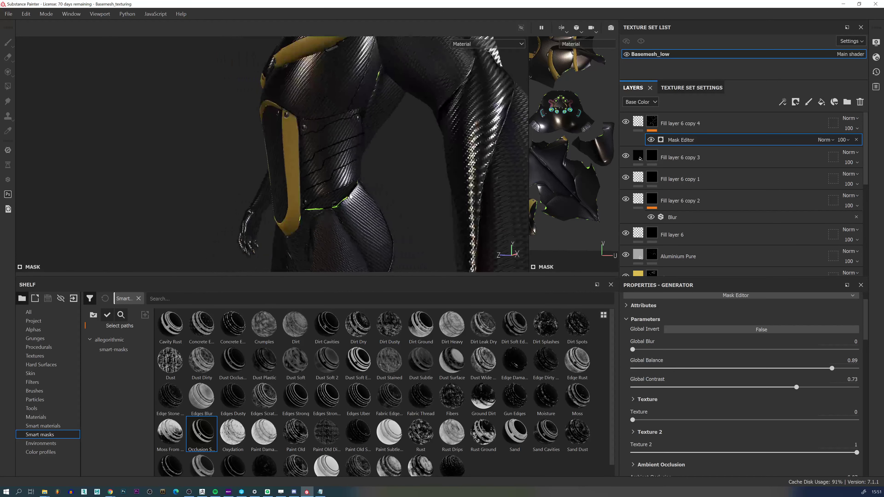
{"action": "right_click_drag", "start_coordinate": [351, 158], "coordinate": [308, 117], "text": "alt"}
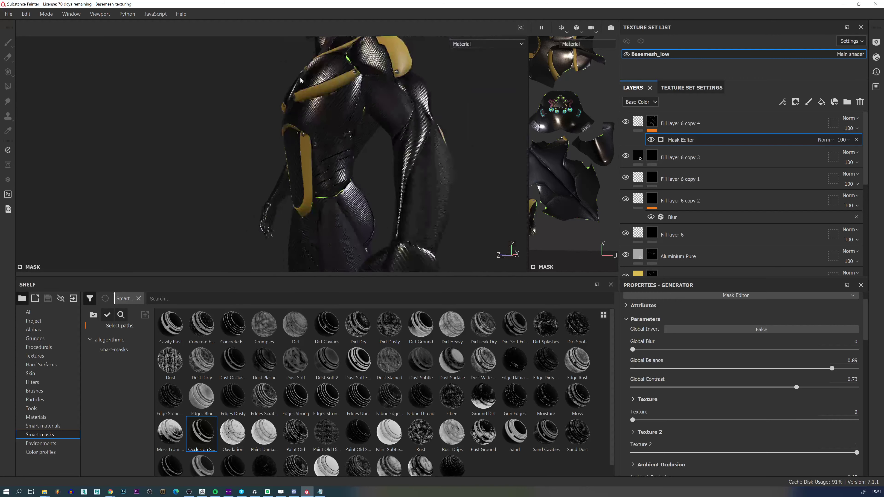
{"action": "left_click_drag", "start_coordinate": [308, 155], "coordinate": [358, 155], "text": "alt"}
{"action": "right_click_drag", "start_coordinate": [359, 167], "coordinate": [336, 138], "text": "alt"}
{"action": "middle_click_drag", "start_coordinate": [336, 138], "coordinate": [335, 193], "text": "alt"}
{"action": "right_click_drag", "start_coordinate": [335, 193], "coordinate": [301, 148], "text": "alt"}
{"action": "left_click_drag", "start_coordinate": [343, 177], "coordinate": [325, 183], "text": "alt"}
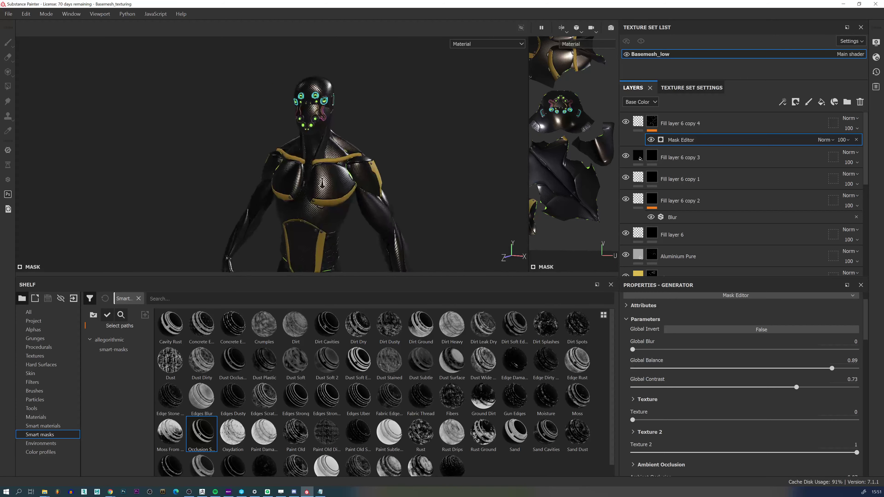
{"action": "right_click_drag", "start_coordinate": [325, 184], "coordinate": [337, 227], "text": "alt"}
{"action": "middle_click_drag", "start_coordinate": [337, 227], "coordinate": [312, 136], "text": "alt"}
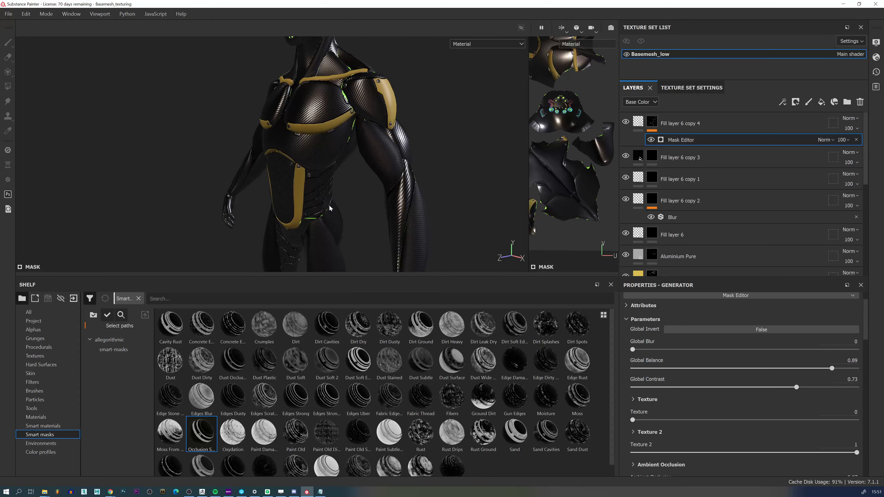
{"action": "middle_click_drag", "start_coordinate": [314, 215], "coordinate": [319, 150], "text": "alt"}
{"action": "right_click_drag", "start_coordinate": [318, 149], "coordinate": [364, 258], "text": "alt"}
{"action": "middle_click_drag", "start_coordinate": [366, 140], "coordinate": [335, 166], "text": "alt"}
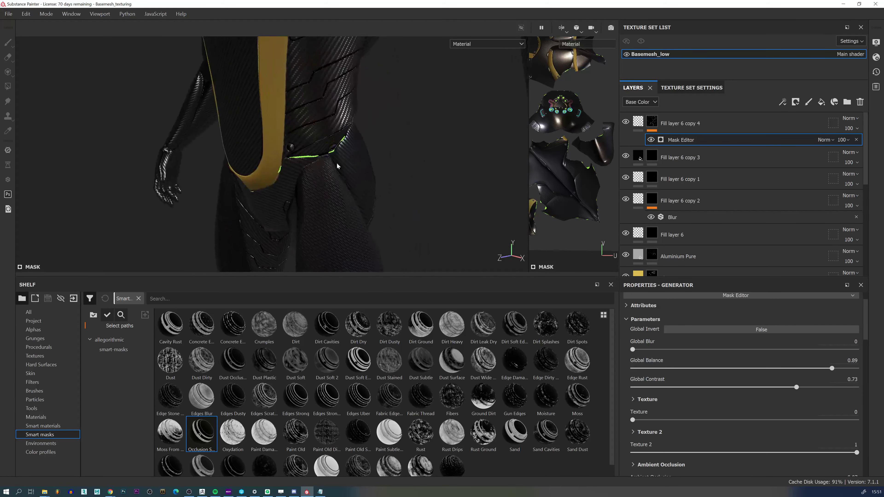
Reset the mask of Fill layer 6 copy 4 to plain black and reduce the brush size to 0.46.
{"action": "right_click", "coordinate": [654, 126]}
{"action": "left_click", "coordinate": [693, 139]}
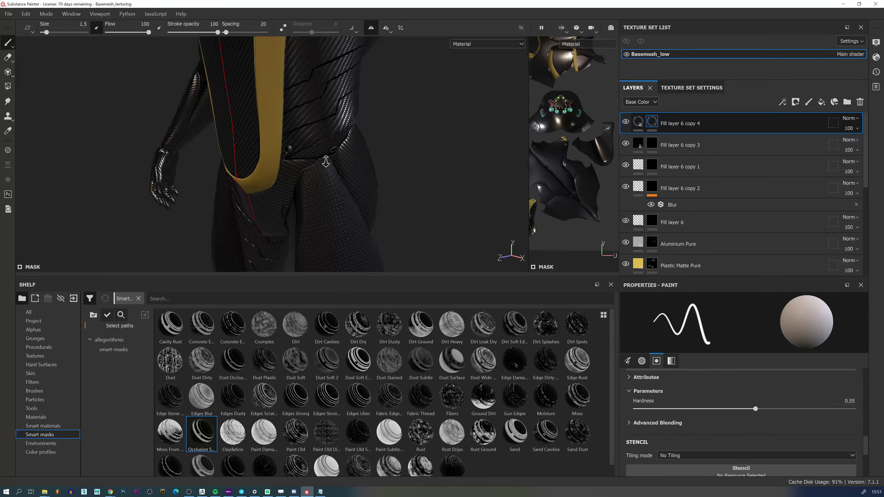
{"action": "right_click_drag", "start_coordinate": [326, 161], "coordinate": [291, 132], "text": "alt"}
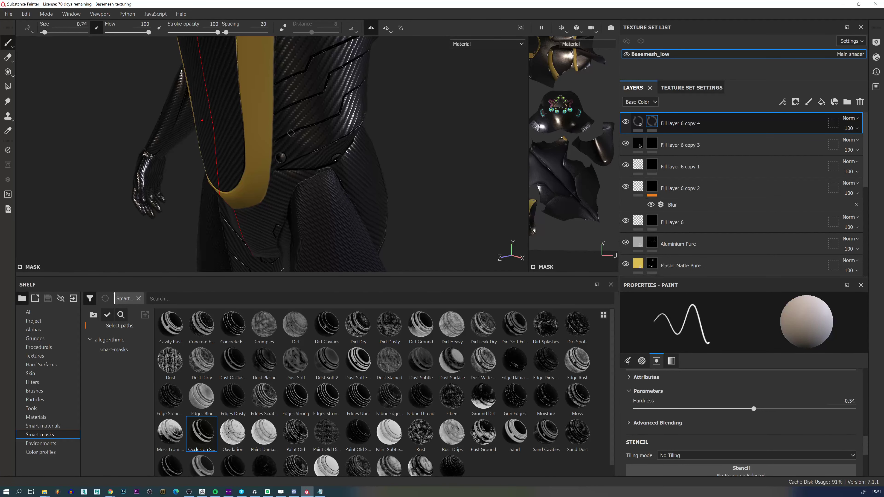
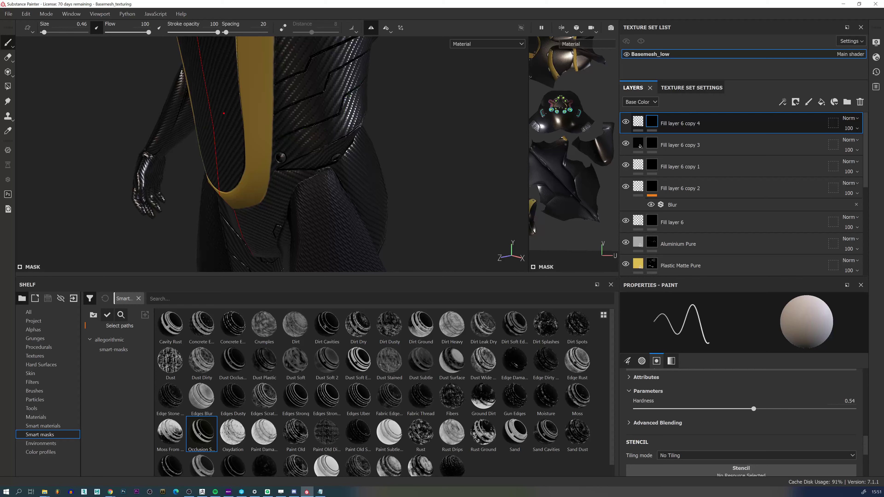
Expand the details folder and copy the mask of the creu layer in its normal_details group.
{"action": "scroll", "coordinate": [707, 252], "scroll_direction": "down", "scroll_amount": 10}
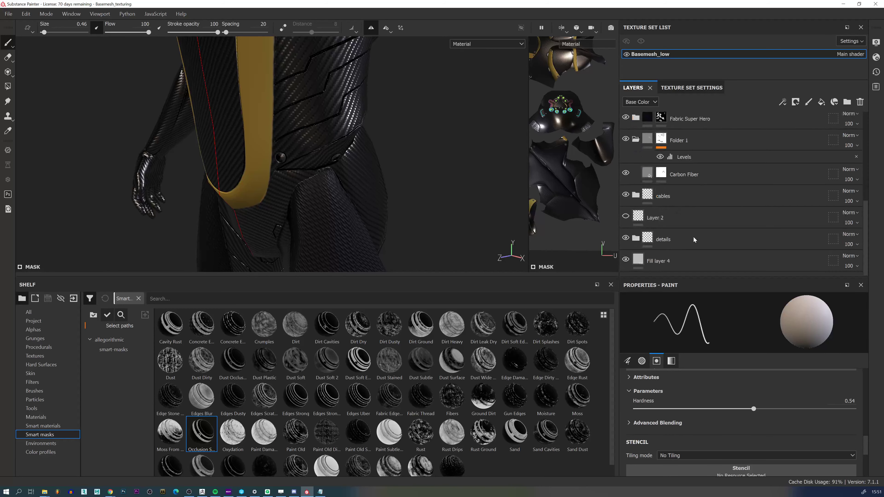
{"action": "left_click", "coordinate": [635, 237]}
{"action": "scroll", "coordinate": [636, 239], "scroll_direction": "down", "scroll_amount": 2}
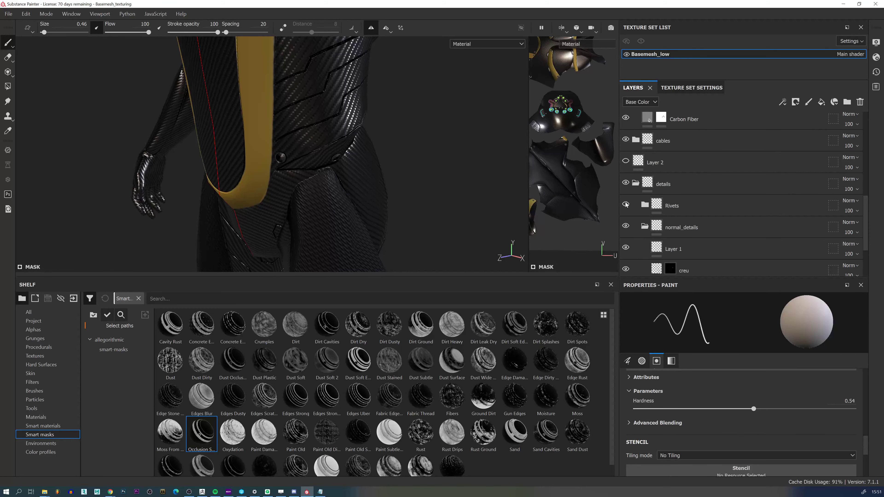
{"action": "left_click", "coordinate": [626, 225]}
{"action": "scroll", "coordinate": [631, 244], "scroll_direction": "down", "scroll_amount": 1}
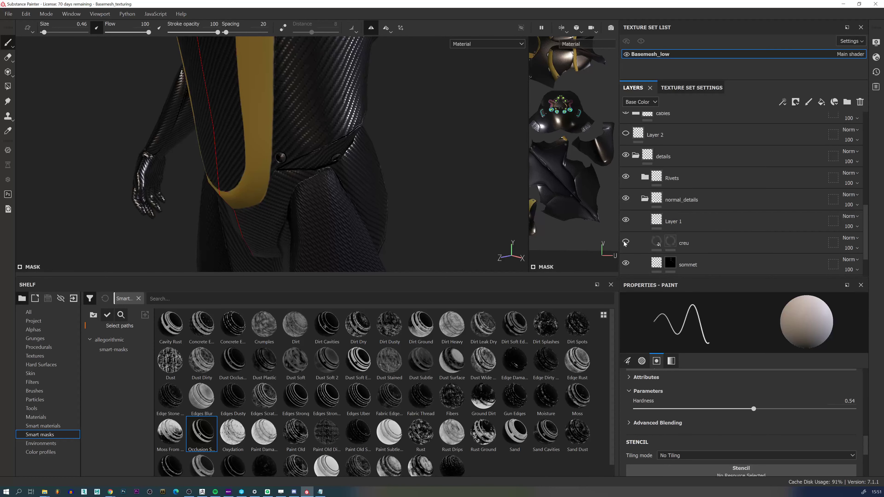
{"action": "left_click", "coordinate": [670, 241]}
{"action": "right_click", "coordinate": [670, 242]}
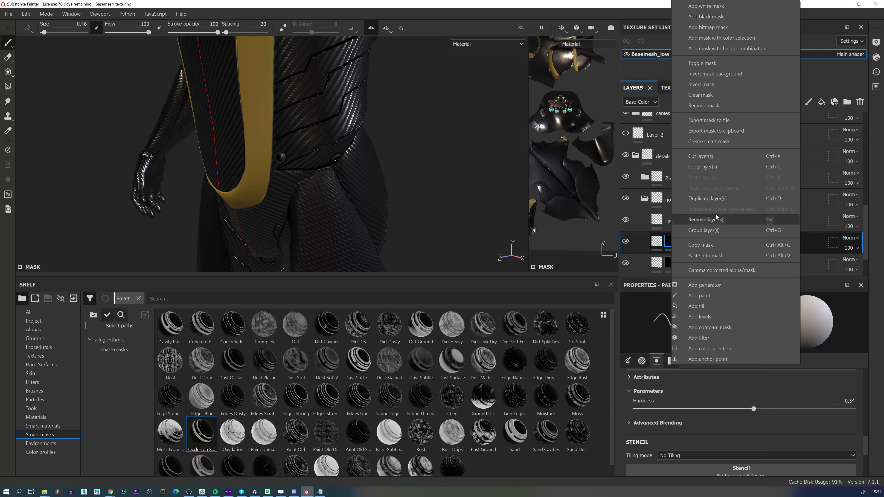
{"action": "left_click", "coordinate": [701, 241]}
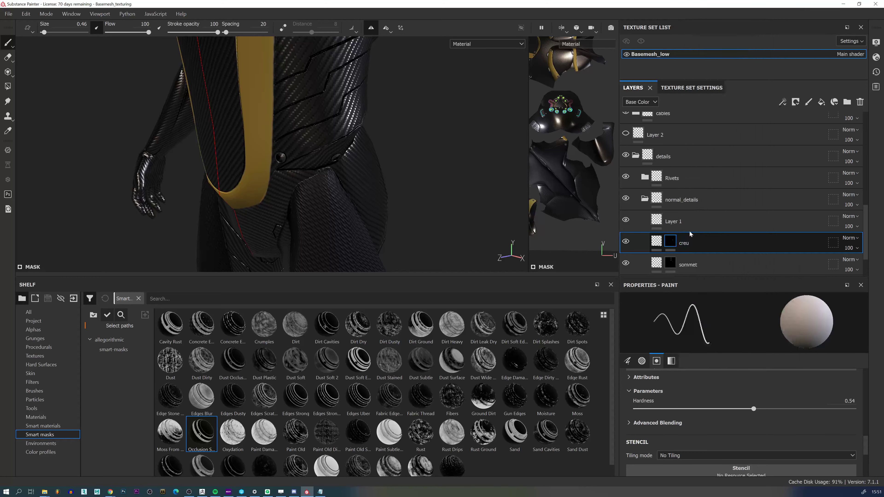
Paste the copied mask into the mask of Fill layer 6 copy 4.
{"action": "scroll", "coordinate": [689, 228], "scroll_direction": "up", "scroll_amount": 3}
{"action": "left_click", "coordinate": [651, 122]}
{"action": "right_click", "coordinate": [654, 123]}
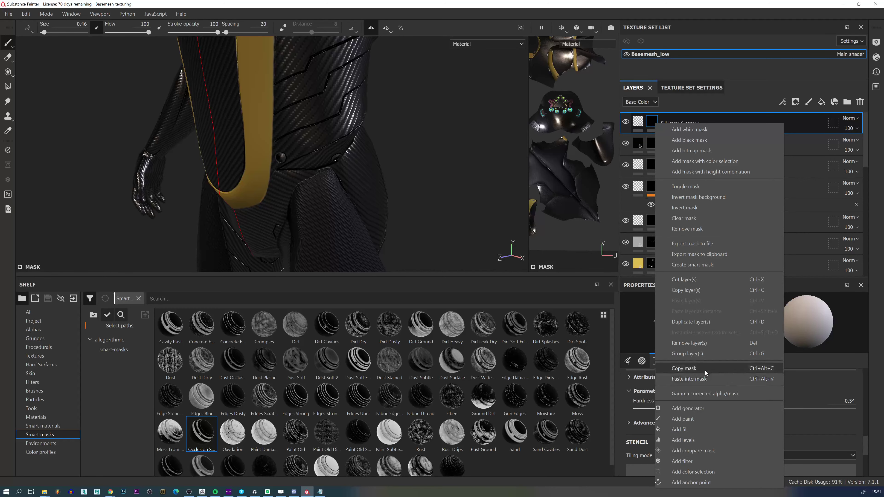
{"action": "left_click", "coordinate": [698, 379]}
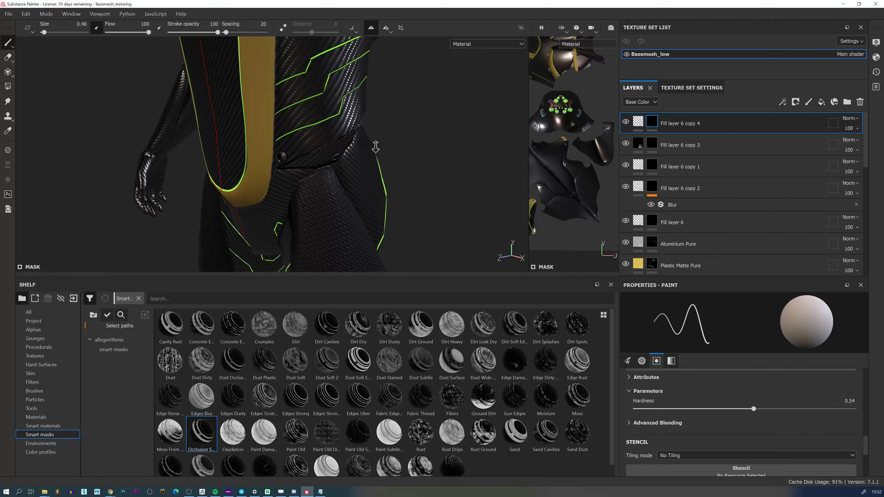
Examine the green groove accents on the full figure from the front and side under rotated lighting.
{"action": "right_click_drag", "start_coordinate": [374, 144], "coordinate": [316, 29], "text": "alt"}
{"action": "left_click_drag", "start_coordinate": [316, 105], "coordinate": [359, 108], "text": "alt"}
{"action": "right_click_drag", "start_coordinate": [353, 175], "coordinate": [314, 139], "text": "alt"}
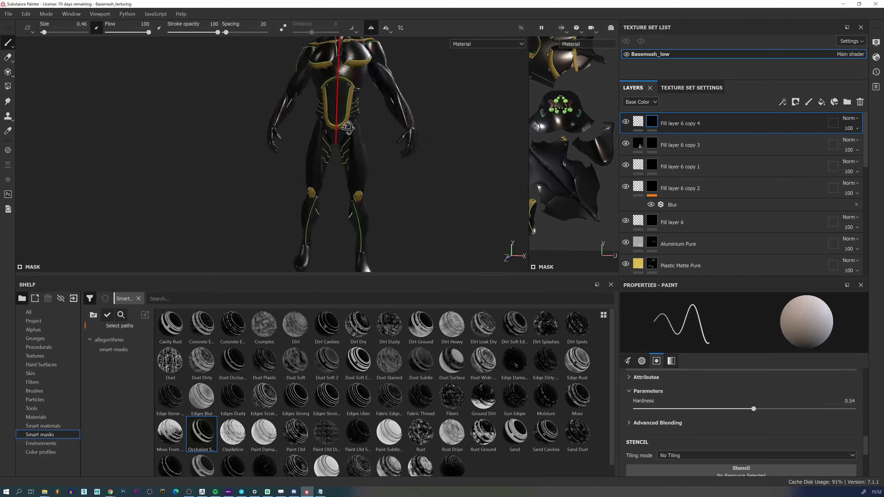
{"action": "middle_click_drag", "start_coordinate": [357, 127], "coordinate": [339, 152], "text": "alt"}
{"action": "right_click_drag", "start_coordinate": [340, 152], "coordinate": [368, 166], "text": "alt"}
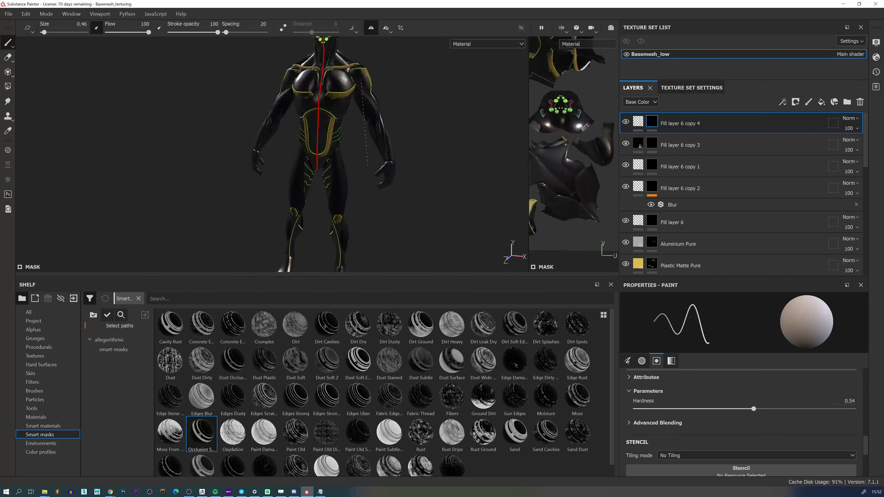
{"action": "mouse_move", "coordinate": [327, 135]}
{"action": "left_mouse_down", "text": "alt"}
{"action": "mouse_move", "coordinate": [265, 138]}
{"action": "mouse_move", "coordinate": [272, 139]}
{"action": "left_mouse_up", "text": "alt"}
{"action": "right_click_drag", "start_coordinate": [350, 151], "coordinate": [453, 148], "text": "shift"}
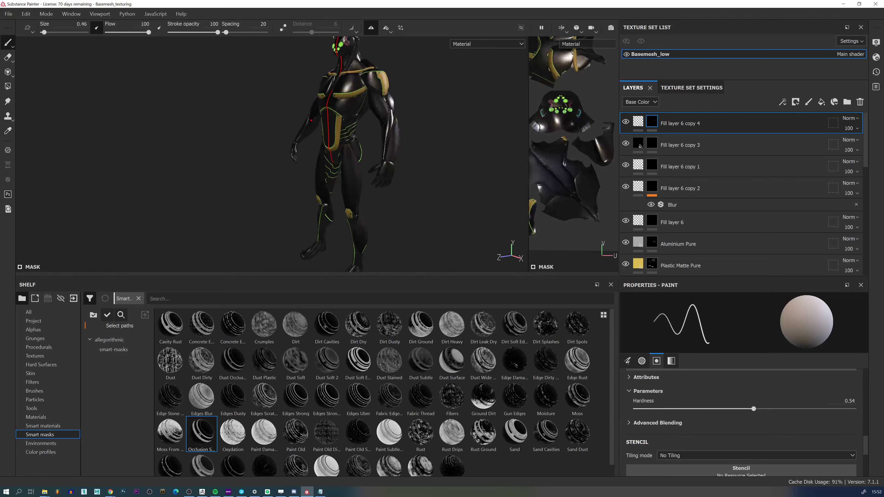
{"action": "middle_click_drag", "start_coordinate": [407, 134], "coordinate": [401, 165], "text": "alt"}
{"action": "left_click_drag", "start_coordinate": [389, 165], "coordinate": [437, 165], "text": "alt"}
{"action": "middle_click_drag", "start_coordinate": [410, 177], "coordinate": [414, 160], "text": "alt"}
Examine the green accents on the upper body and close up on the front of the head.
{"action": "left_click_drag", "start_coordinate": [352, 155], "coordinate": [300, 148], "text": "alt"}
{"action": "middle_click_drag", "start_coordinate": [334, 92], "coordinate": [352, 146], "text": "alt"}
{"action": "right_click_drag", "start_coordinate": [351, 146], "coordinate": [355, 174], "text": "alt"}
{"action": "right_click_drag", "start_coordinate": [340, 117], "coordinate": [344, 126], "text": "alt"}
{"action": "middle_click_drag", "start_coordinate": [344, 126], "coordinate": [357, 183], "text": "alt"}
{"action": "mouse_move", "coordinate": [357, 163]}
{"action": "left_mouse_down", "text": "alt"}
{"action": "mouse_move", "coordinate": [343, 174]}
{"action": "mouse_move", "coordinate": [353, 169]}
{"action": "left_mouse_up", "text": "alt"}
{"action": "middle_click_drag", "start_coordinate": [353, 169], "coordinate": [363, 198], "text": "alt"}
{"action": "right_click_drag", "start_coordinate": [363, 198], "coordinate": [349, 174], "text": "alt"}
Add a Paint effect to the mask of Fill layer 6 copy 4.
{"action": "right_click", "coordinate": [658, 123]}
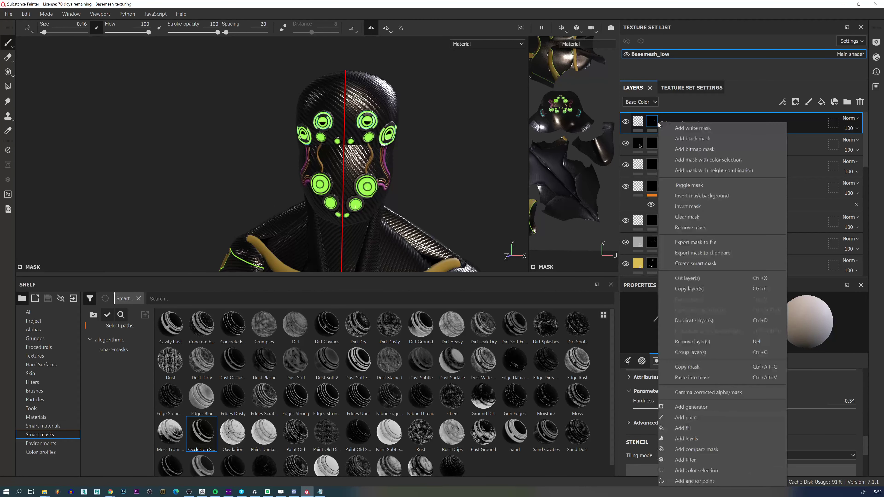
{"action": "left_click", "coordinate": [650, 121]}
{"action": "right_click", "coordinate": [654, 125]}
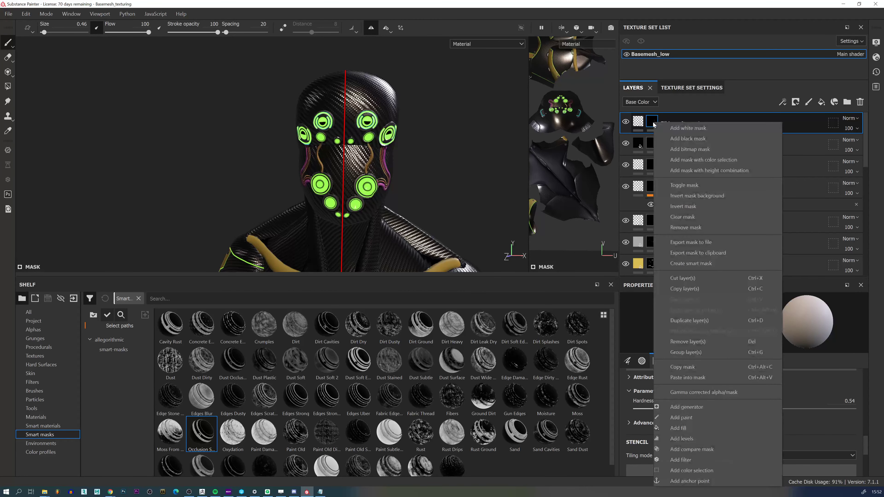
{"action": "left_click", "coordinate": [651, 123]}
{"action": "right_click", "coordinate": [650, 122]}
{"action": "left_click", "coordinate": [651, 121]}
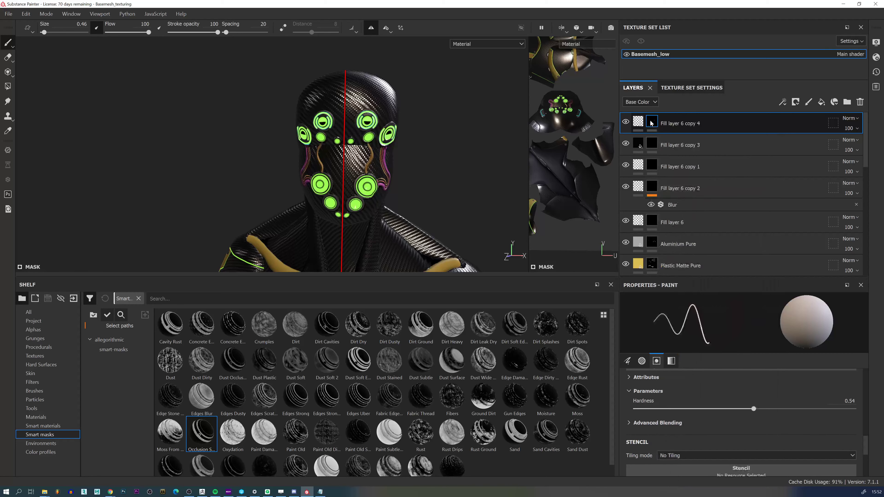
{"action": "right_click", "coordinate": [651, 121]}
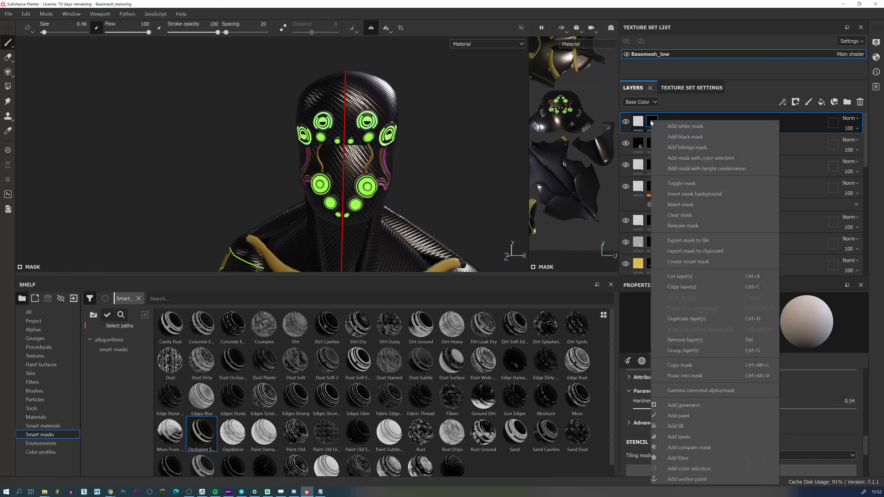
{"action": "left_click", "coordinate": [695, 418]}
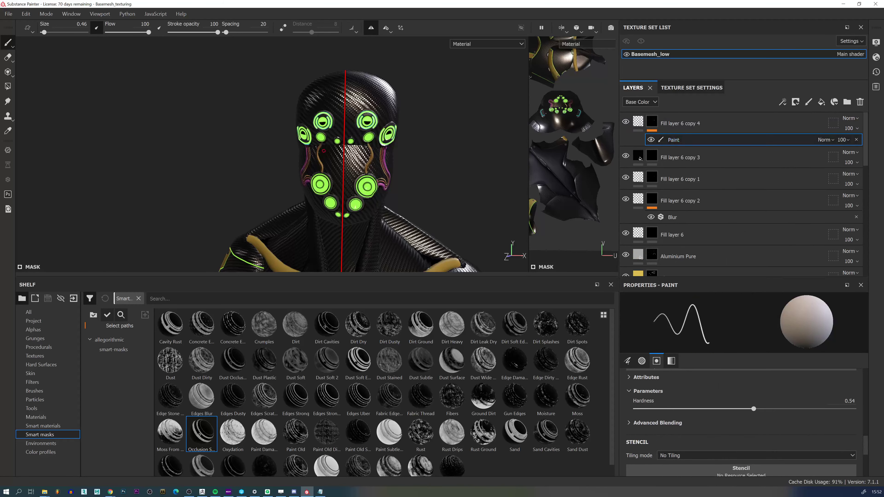
Paint black with a 7.63 brush over the head's eye rings and side panels to mask out the green accents there.
{"action": "right_click_drag", "start_coordinate": [367, 149], "coordinate": [388, 150], "text": "ctrl"}
{"action": "key", "text": "x"}
{"action": "left_click_drag", "start_coordinate": [369, 179], "coordinate": [329, 180], "text": "alt"}
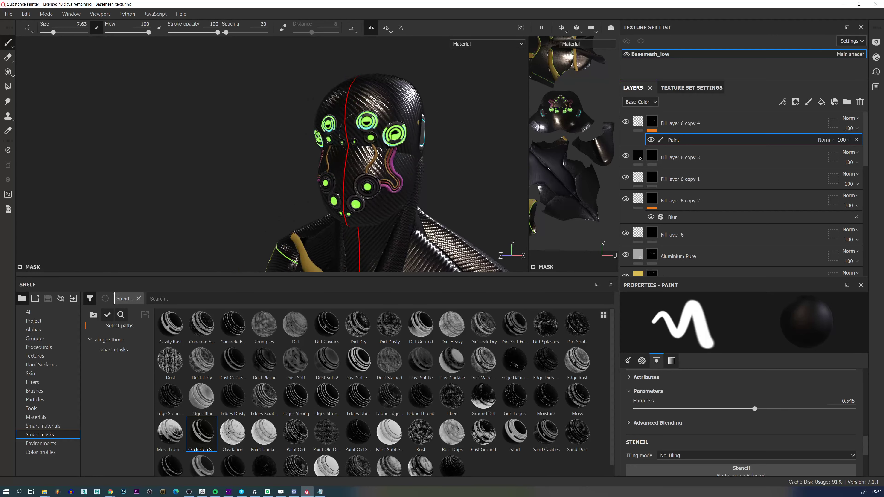
{"action": "left_click_drag", "start_coordinate": [365, 162], "coordinate": [304, 164], "text": "alt"}
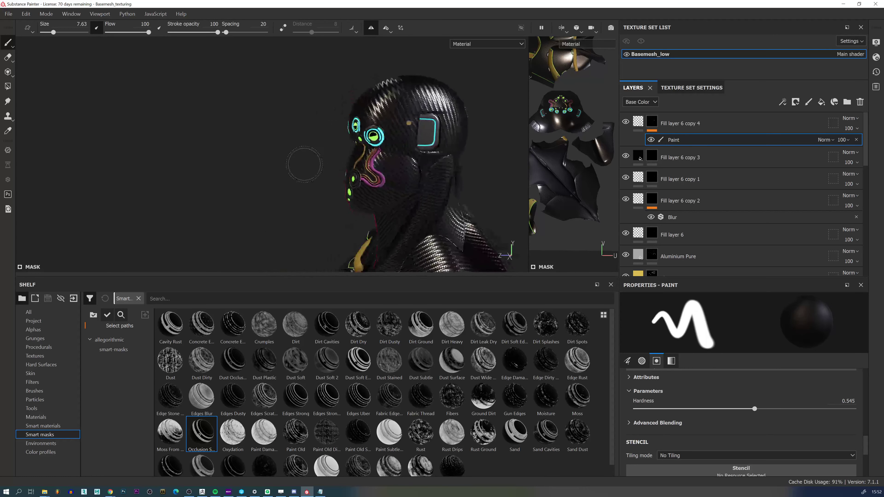
{"action": "left_click_drag", "start_coordinate": [303, 216], "coordinate": [353, 193], "text": "alt"}
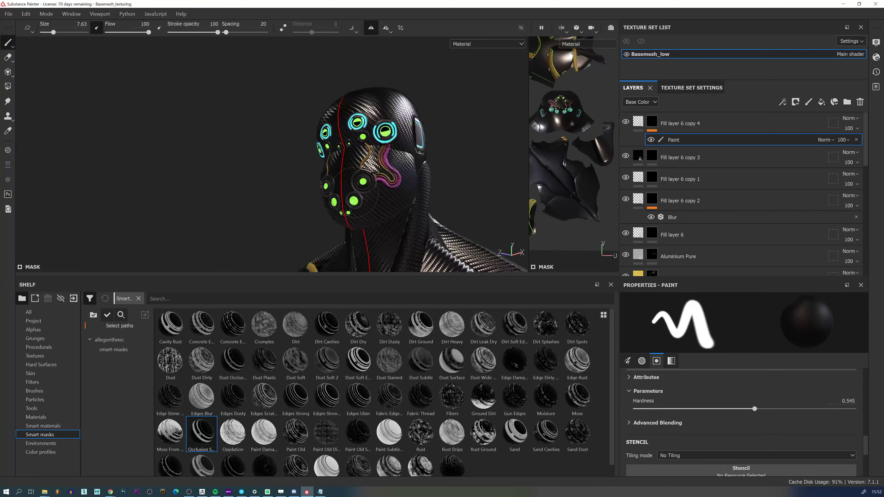
Turn off symmetry and review the head, shoulders and full figure from the front under rotated lighting.
{"action": "middle_click_drag", "start_coordinate": [385, 176], "coordinate": [387, 67], "text": "alt"}
{"action": "right_click_drag", "start_coordinate": [387, 66], "coordinate": [355, 70], "text": "alt"}
{"action": "left_click_drag", "start_coordinate": [355, 70], "coordinate": [362, 87], "text": "alt"}
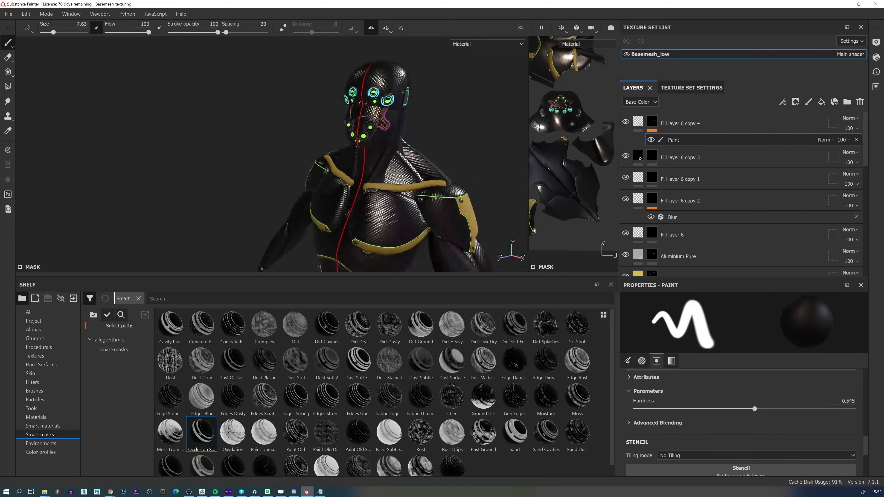
{"action": "right_click_drag", "start_coordinate": [362, 87], "coordinate": [384, 79], "text": "alt"}
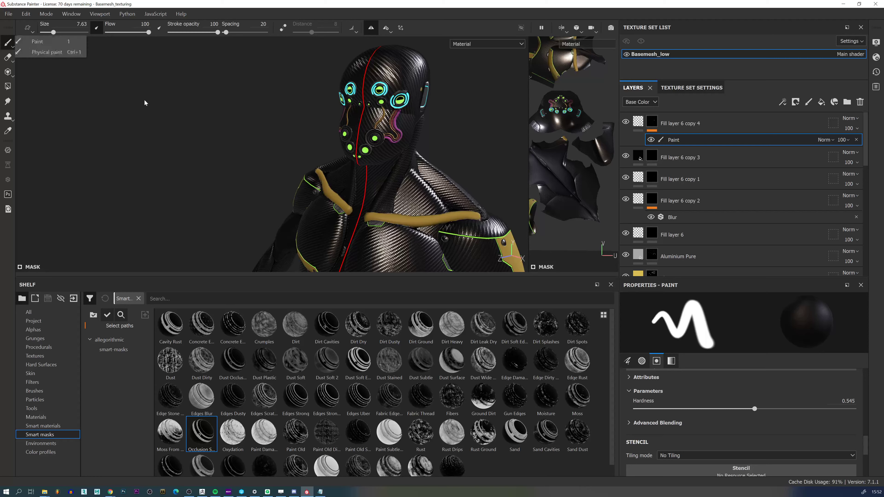
{"action": "right_click_drag", "start_coordinate": [348, 94], "coordinate": [298, 93], "text": "alt"}
{"action": "middle_click_drag", "start_coordinate": [298, 93], "coordinate": [278, 52], "text": "alt"}
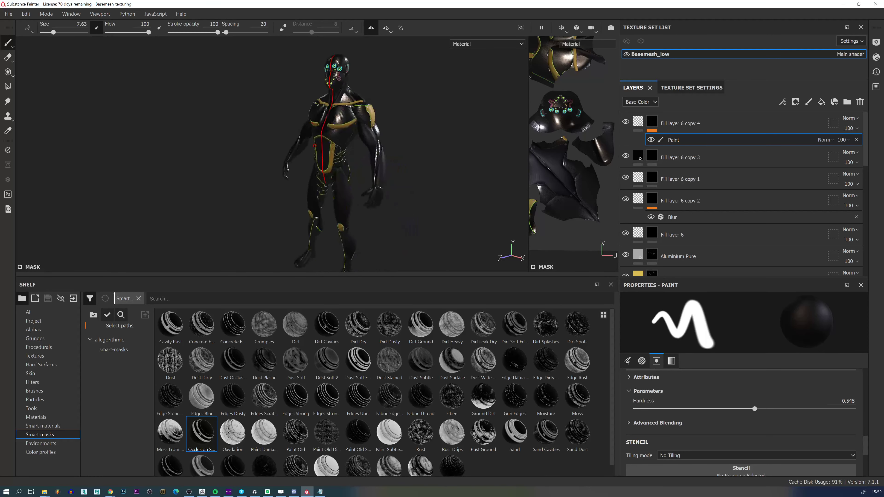
{"action": "left_click_drag", "start_coordinate": [366, 137], "coordinate": [361, 126], "text": "alt"}
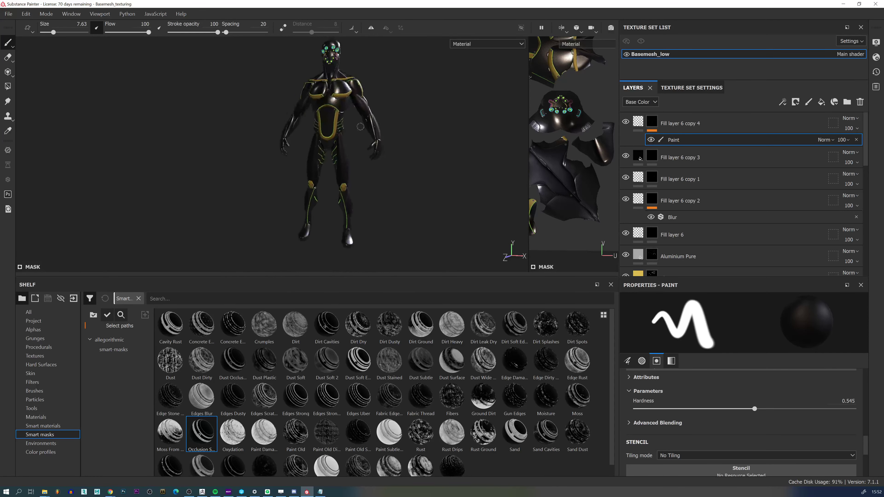
{"action": "right_click_drag", "start_coordinate": [398, 150], "coordinate": [484, 146], "text": "shift"}
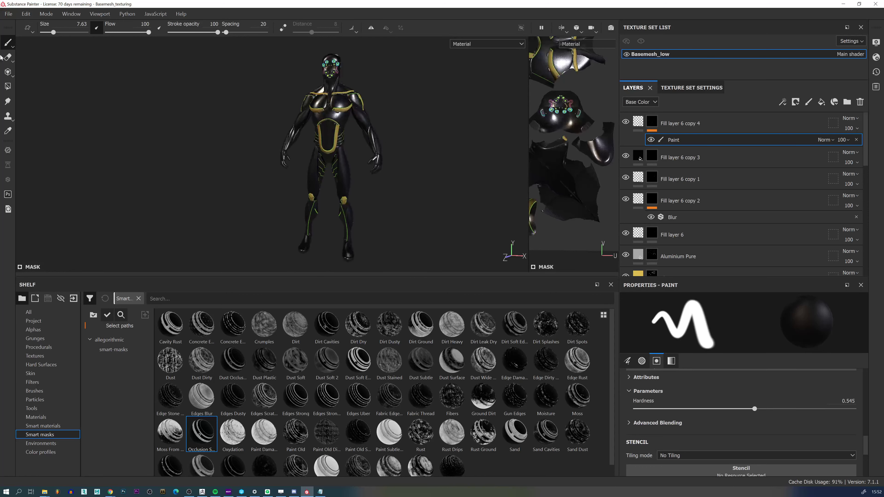
{"action": "right_click_drag", "start_coordinate": [338, 145], "coordinate": [362, 147], "text": "alt"}
Inspect the green accents on the figure's back, hips and legs, turning around to the front.
{"action": "left_click_drag", "start_coordinate": [370, 195], "coordinate": [229, 199], "text": "alt"}
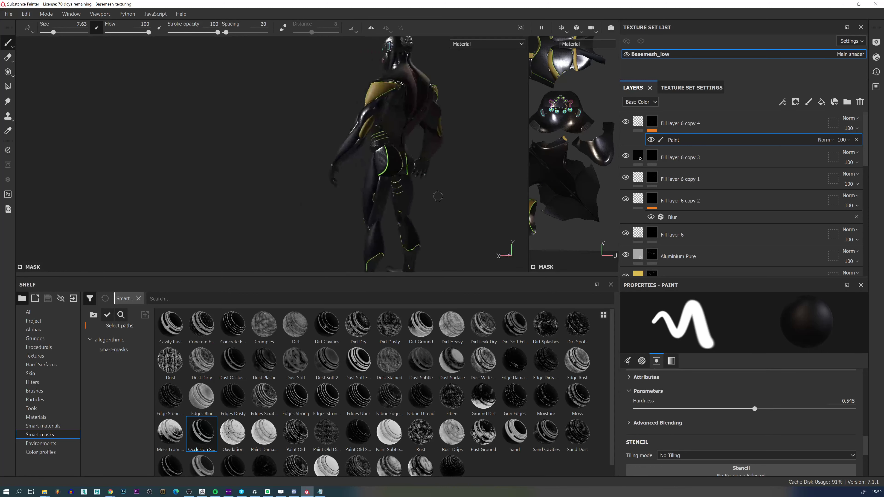
{"action": "right_click_drag", "start_coordinate": [438, 196], "coordinate": [463, 206], "text": "alt"}
{"action": "middle_click_drag", "start_coordinate": [449, 227], "coordinate": [385, 233], "text": "alt"}
{"action": "left_click_drag", "start_coordinate": [385, 233], "coordinate": [277, 194], "text": "alt"}
{"action": "right_click_drag", "start_coordinate": [278, 194], "coordinate": [338, 189], "text": "alt"}
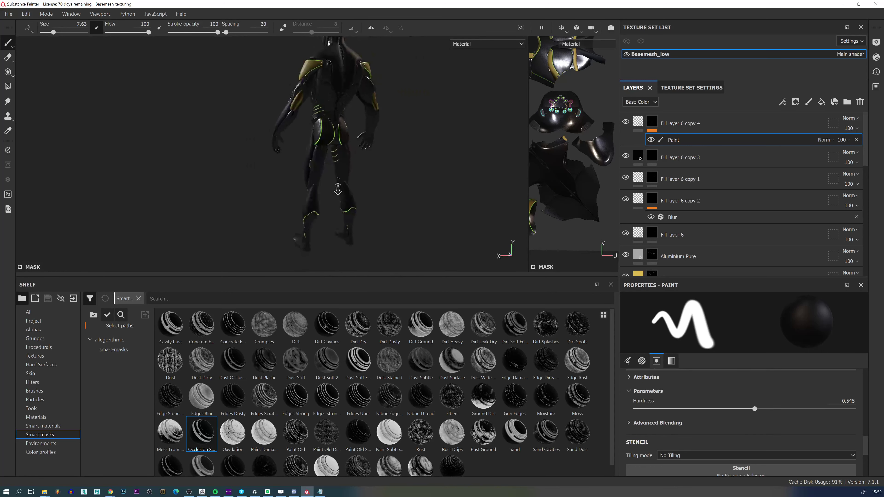
{"action": "left_click_drag", "start_coordinate": [370, 175], "coordinate": [463, 178], "text": "alt"}
{"action": "right_click_drag", "start_coordinate": [296, 195], "coordinate": [322, 197], "text": "alt"}
{"action": "left_click_drag", "start_coordinate": [322, 197], "coordinate": [358, 195], "text": "alt"}
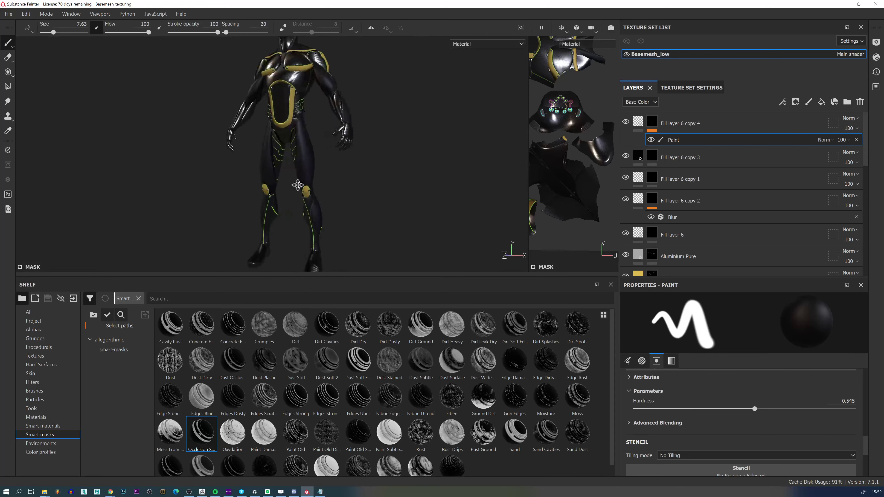
Check the accents and gold trim under different lighting on the full figure and close up on the torso.
{"action": "middle_click_drag", "start_coordinate": [298, 186], "coordinate": [319, 154], "text": "alt"}
{"action": "right_click_drag", "start_coordinate": [344, 203], "coordinate": [296, 195], "text": "shift"}
{"action": "middle_click_drag", "start_coordinate": [322, 106], "coordinate": [319, 177], "text": "alt"}
{"action": "left_click_drag", "start_coordinate": [318, 178], "coordinate": [292, 194], "text": "alt"}
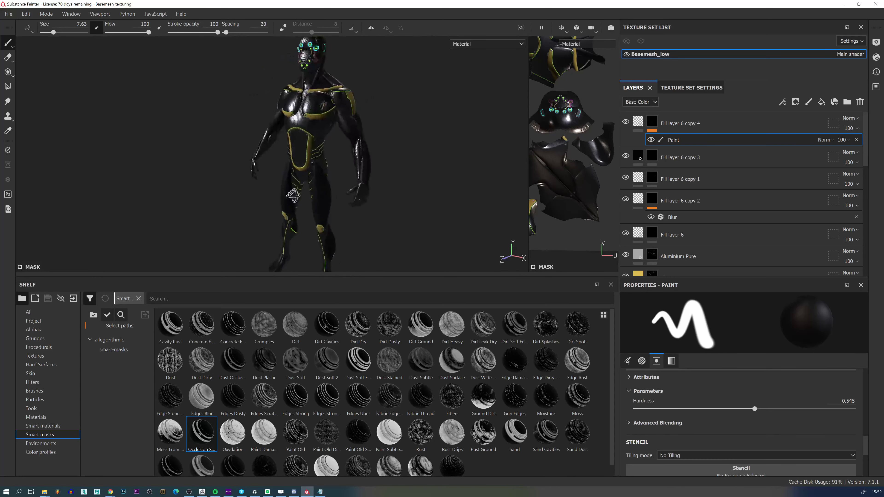
{"action": "right_click_drag", "start_coordinate": [292, 194], "coordinate": [342, 187], "text": "alt"}
{"action": "middle_click_drag", "start_coordinate": [315, 102], "coordinate": [313, 189], "text": "alt"}
{"action": "mouse_move", "coordinate": [313, 190]}
{"action": "left_mouse_down", "text": "alt"}
{"action": "mouse_move", "coordinate": [431, 190]}
{"action": "mouse_move", "coordinate": [309, 190]}
{"action": "left_mouse_up", "text": "alt"}
{"action": "middle_click_drag", "start_coordinate": [308, 190], "coordinate": [299, 69], "text": "alt"}
{"action": "right_click_drag", "start_coordinate": [303, 193], "coordinate": [353, 181], "text": "shift"}
{"action": "right_click_drag", "start_coordinate": [353, 182], "coordinate": [368, 180], "text": "alt"}
{"action": "middle_click_drag", "start_coordinate": [368, 179], "coordinate": [380, 211], "text": "alt"}
Set the base colour of the yellow Plastic Matte Pure layer to a more saturated golden yellow, e8c025.
{"action": "scroll", "coordinate": [645, 251], "scroll_direction": "down", "scroll_amount": 1}
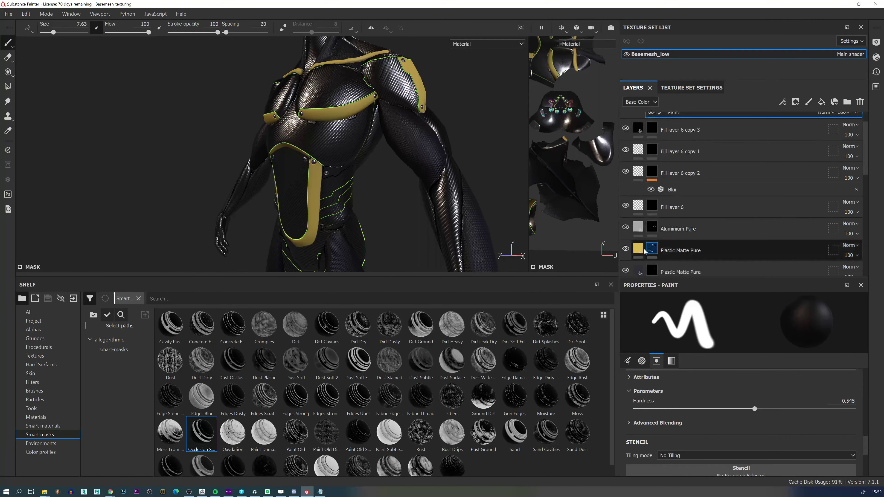
{"action": "left_click", "coordinate": [646, 256]}
{"action": "left_click", "coordinate": [748, 396]}
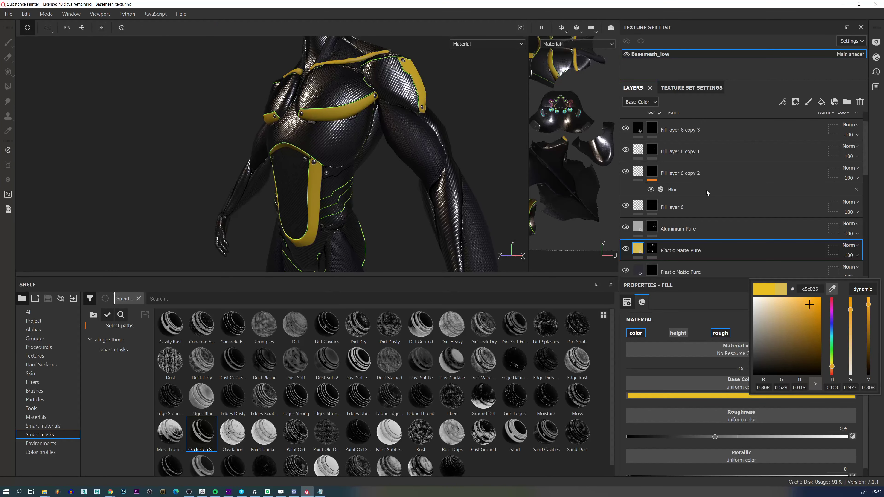
{"action": "left_click", "coordinate": [662, 152]}
{"action": "left_click", "coordinate": [685, 147]}
Change the emissive colour of Fill layer 6 copy 4 to blue, ending at cyan 00fdff.
{"action": "scroll", "coordinate": [679, 146], "scroll_direction": "up", "scroll_amount": 1}
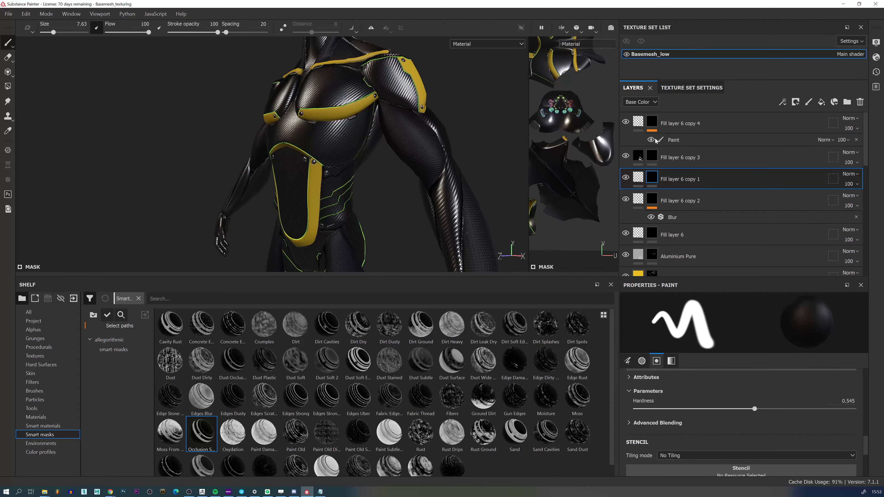
{"action": "left_click", "coordinate": [638, 122]}
{"action": "left_click", "coordinate": [720, 396]}
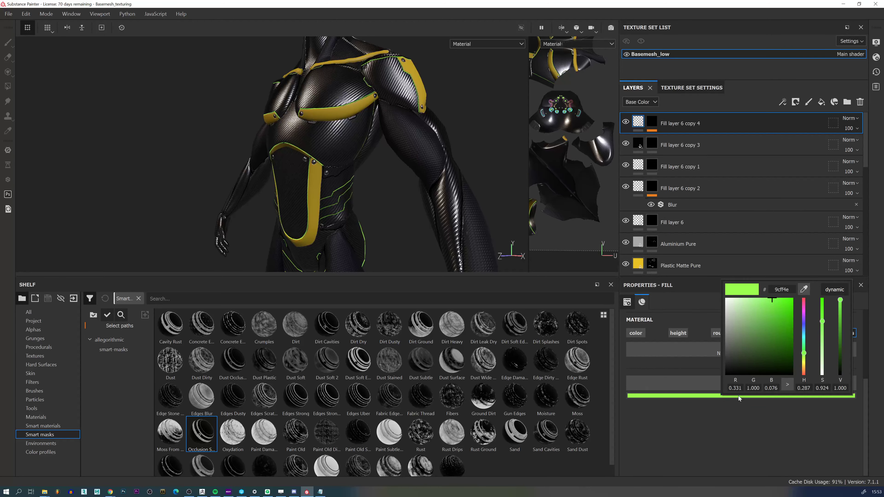
{"action": "left_click", "coordinate": [804, 333]}
{"action": "left_click_drag", "start_coordinate": [804, 327], "coordinate": [814, 278]}
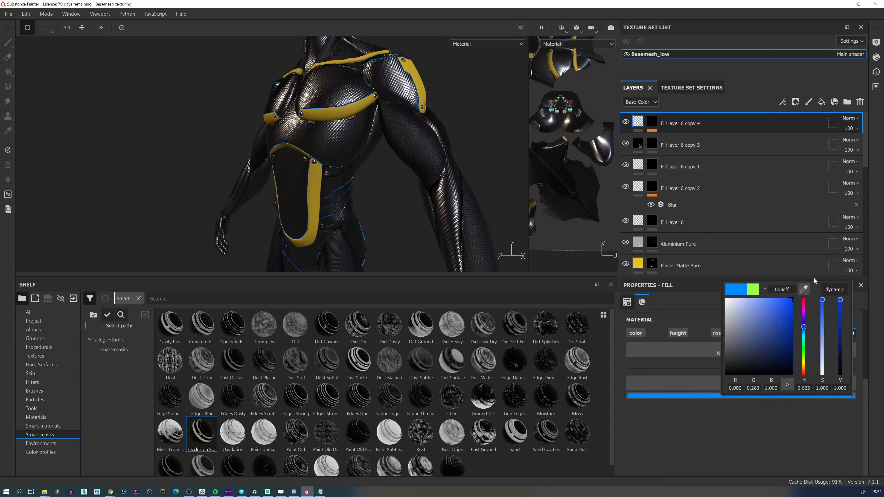
{"action": "left_click_drag", "start_coordinate": [804, 338], "coordinate": [804, 336]}
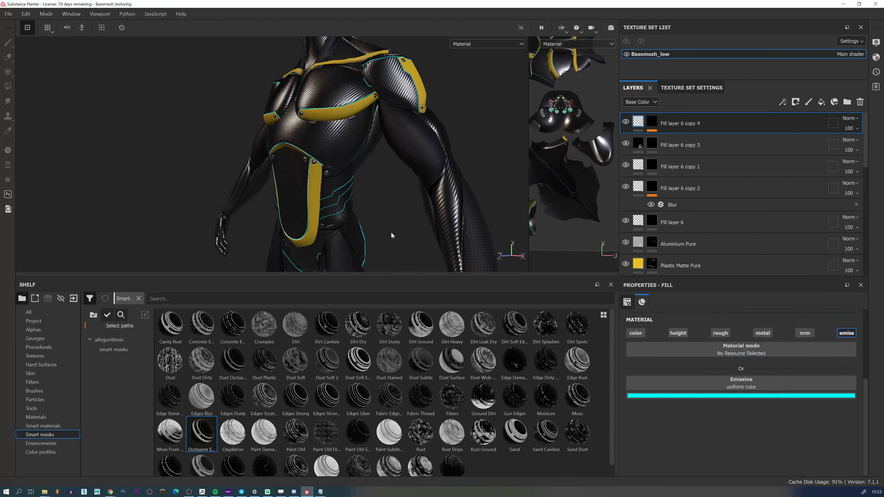
Review the accent colour on the full figure and change the emissive colour of Fill layer 6 copy 4 to red.
{"action": "right_click_drag", "start_coordinate": [391, 231], "coordinate": [345, 122], "text": "alt"}
{"action": "left_click_drag", "start_coordinate": [345, 121], "coordinate": [376, 134], "text": "alt"}
{"action": "middle_click_drag", "start_coordinate": [409, 245], "coordinate": [419, 215], "text": "alt"}
{"action": "right_click_drag", "start_coordinate": [419, 215], "coordinate": [390, 181], "text": "alt"}
{"action": "left_click_drag", "start_coordinate": [352, 171], "coordinate": [376, 176], "text": "alt"}
{"action": "left_click", "coordinate": [709, 395]}
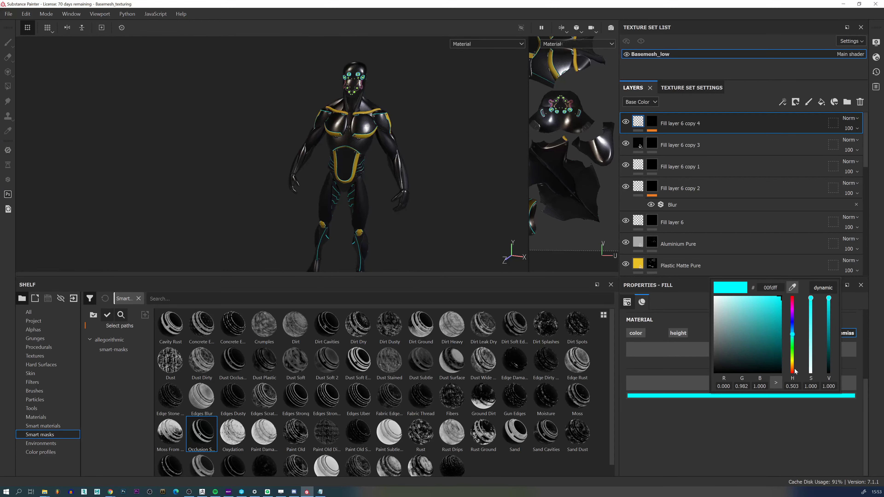
{"action": "left_click_drag", "start_coordinate": [793, 365], "coordinate": [793, 380]}
{"action": "left_click_drag", "start_coordinate": [413, 145], "coordinate": [361, 154], "text": "alt"}
{"action": "right_click_drag", "start_coordinate": [352, 162], "coordinate": [367, 208], "text": "alt"}
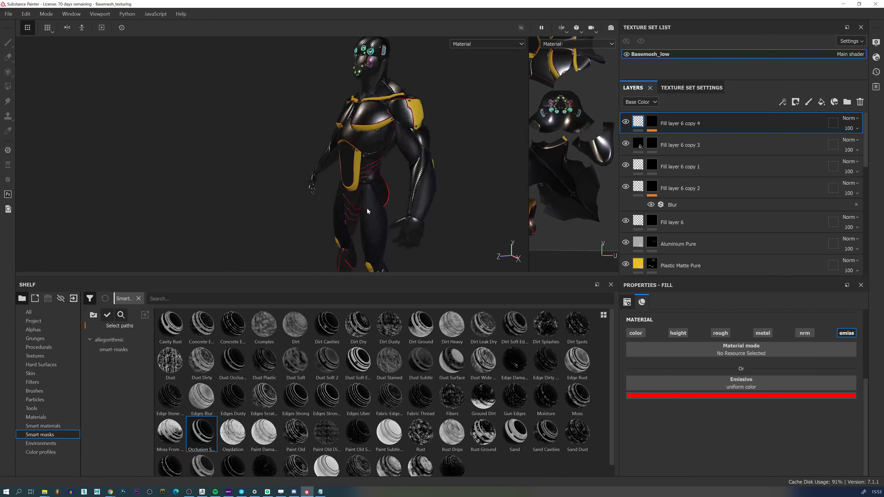
Try lighter red and pink tones for the emissive colour of Fill layer 6 copy 4, ending at pure red ff0000.
{"action": "middle_click_drag", "start_coordinate": [367, 208], "coordinate": [366, 187], "text": "alt"}
{"action": "left_click_drag", "start_coordinate": [360, 186], "coordinate": [369, 187], "text": "alt"}
{"action": "left_click", "coordinate": [706, 395]}
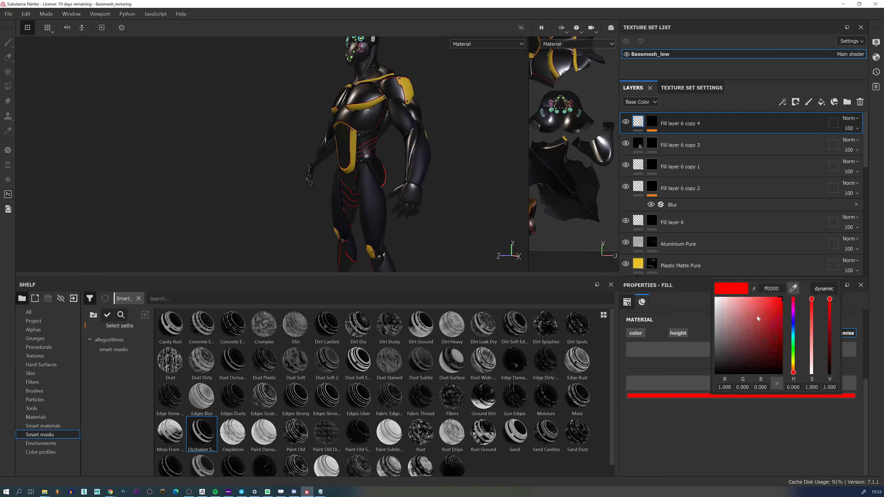
{"action": "left_click", "coordinate": [765, 300]}
{"action": "left_click", "coordinate": [741, 298]}
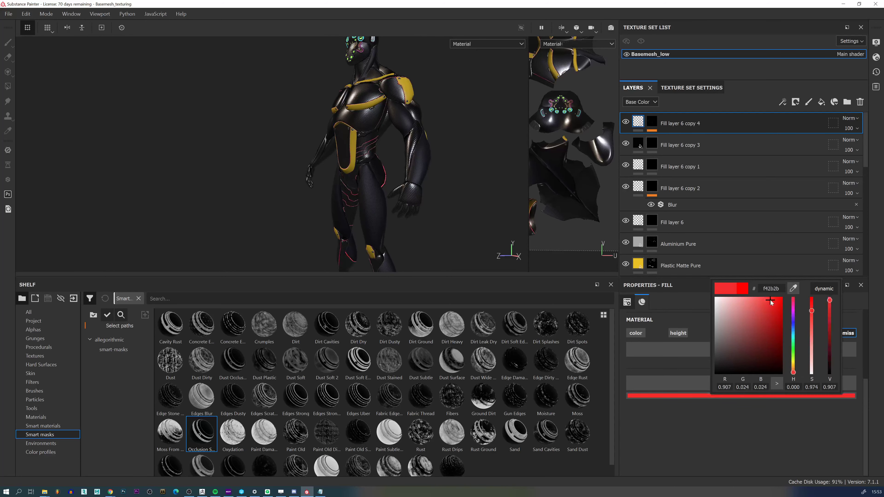
{"action": "left_click_drag", "start_coordinate": [740, 299], "coordinate": [794, 300]}
Examine the red seam accents on the torso, legs and shoulder from several angles.
{"action": "middle_click_drag", "start_coordinate": [426, 137], "coordinate": [437, 196], "text": "alt"}
{"action": "right_click_drag", "start_coordinate": [438, 196], "coordinate": [392, 256], "text": "alt"}
{"action": "left_click_drag", "start_coordinate": [389, 251], "coordinate": [380, 171], "text": "alt"}
{"action": "right_click_drag", "start_coordinate": [380, 170], "coordinate": [343, 72], "text": "alt"}
{"action": "middle_click_drag", "start_coordinate": [366, 209], "coordinate": [362, 108], "text": "alt"}
{"action": "left_click_drag", "start_coordinate": [362, 209], "coordinate": [384, 223], "text": "alt"}
{"action": "right_click_drag", "start_coordinate": [384, 224], "coordinate": [401, 258], "text": "alt"}
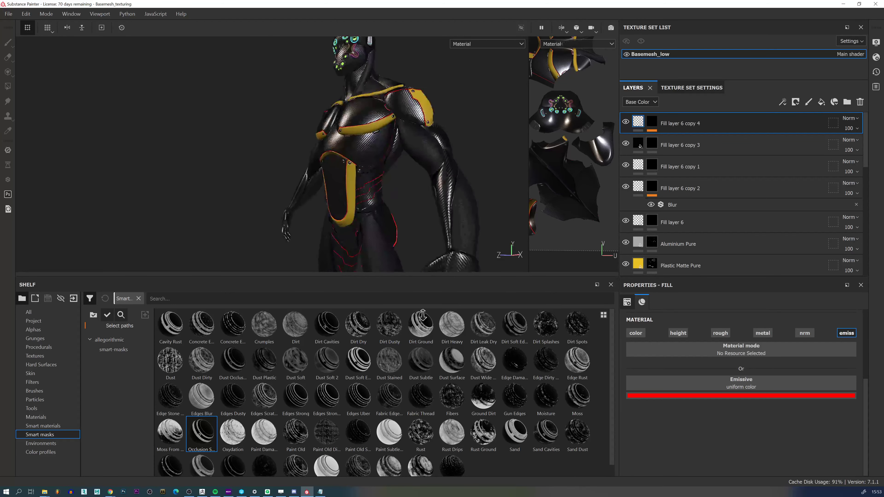
{"action": "left_click_drag", "start_coordinate": [352, 202], "coordinate": [366, 194], "text": "alt"}
Change the emissive colour of Fill layer 6 copy 4 to a pale cyan, around b5f9fa.
{"action": "left_click", "coordinate": [769, 397]}
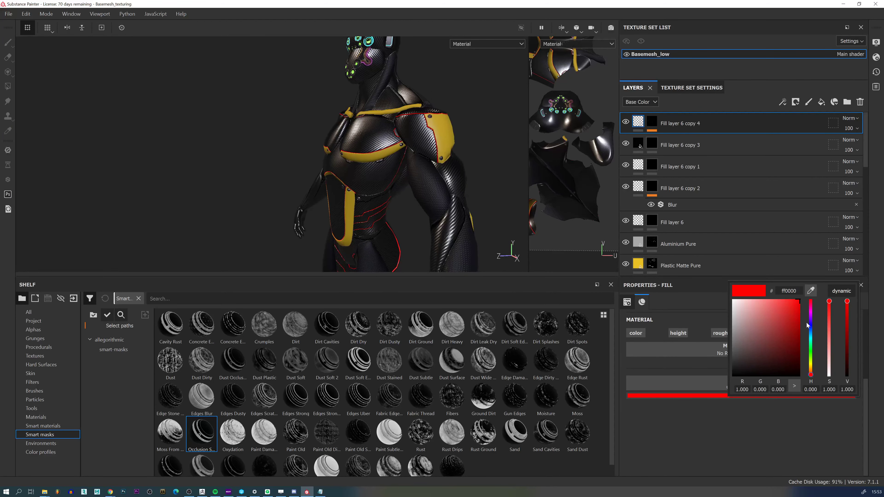
{"action": "left_click", "coordinate": [811, 339]}
{"action": "left_click_drag", "start_coordinate": [789, 322], "coordinate": [752, 303]}
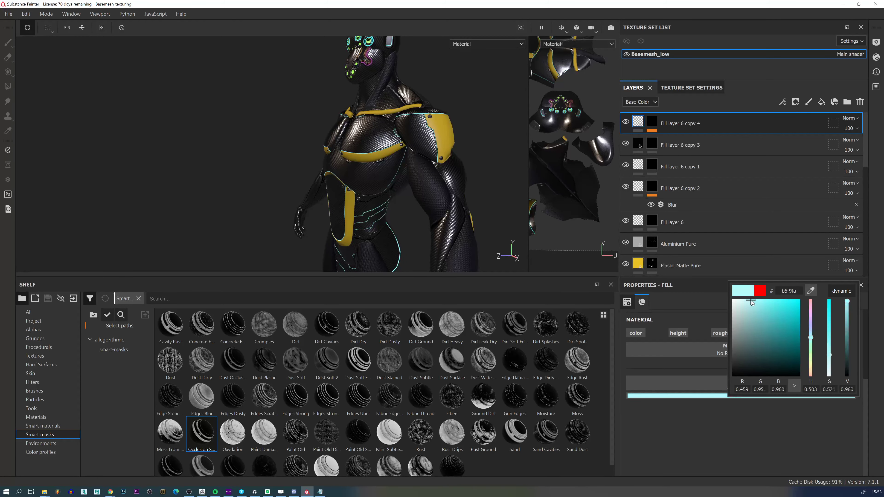
Review the pale cyan accents on the full figure from the side and front.
{"action": "scroll", "coordinate": [371, 144], "scroll_direction": "down", "scroll_amount": 10}
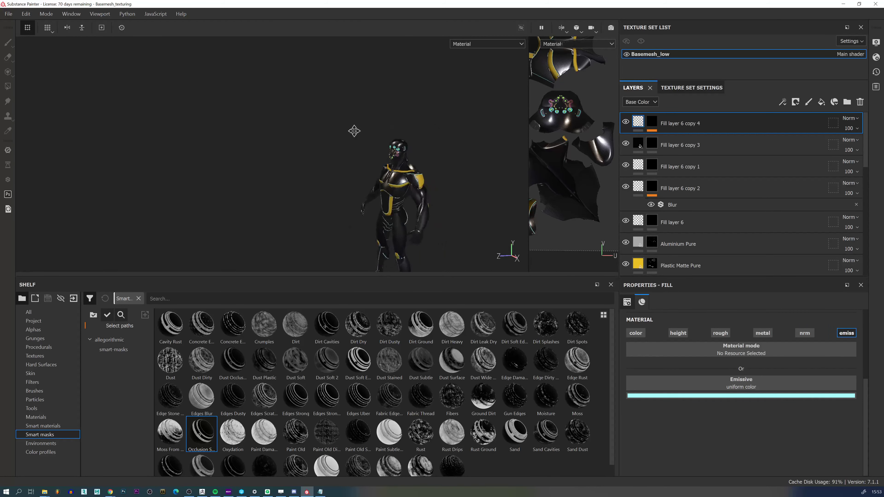
{"action": "left_click_drag", "start_coordinate": [353, 95], "coordinate": [369, 127], "text": "alt"}
{"action": "right_click_drag", "start_coordinate": [369, 126], "coordinate": [340, 141], "text": "alt"}
{"action": "left_click_drag", "start_coordinate": [340, 141], "coordinate": [375, 137], "text": "alt"}
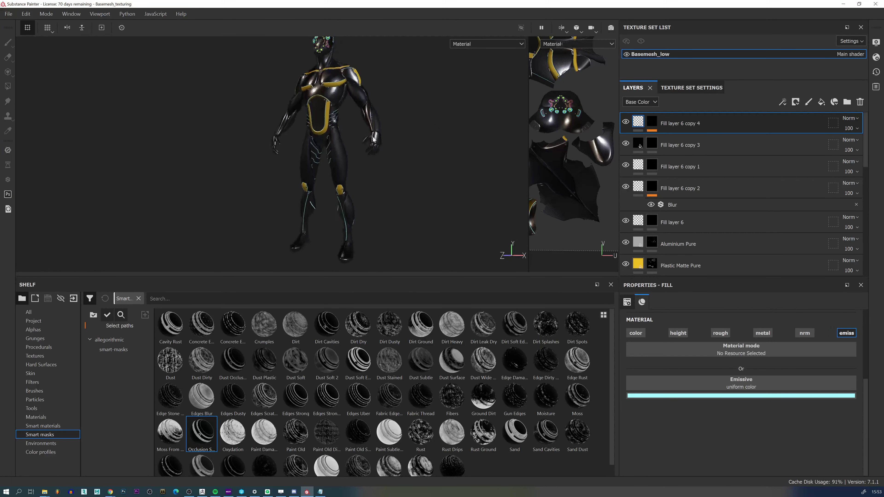
{"action": "mouse_move", "coordinate": [374, 137]}
{"action": "right_mouse_down", "text": "alt"}
{"action": "mouse_move", "coordinate": [375, 151]}
{"action": "mouse_move", "coordinate": [371, 136]}
{"action": "right_mouse_up", "text": "alt"}
{"action": "middle_click_drag", "start_coordinate": [371, 136], "coordinate": [359, 142], "text": "alt"}
{"action": "left_click_drag", "start_coordinate": [333, 143], "coordinate": [352, 151], "text": "alt"}
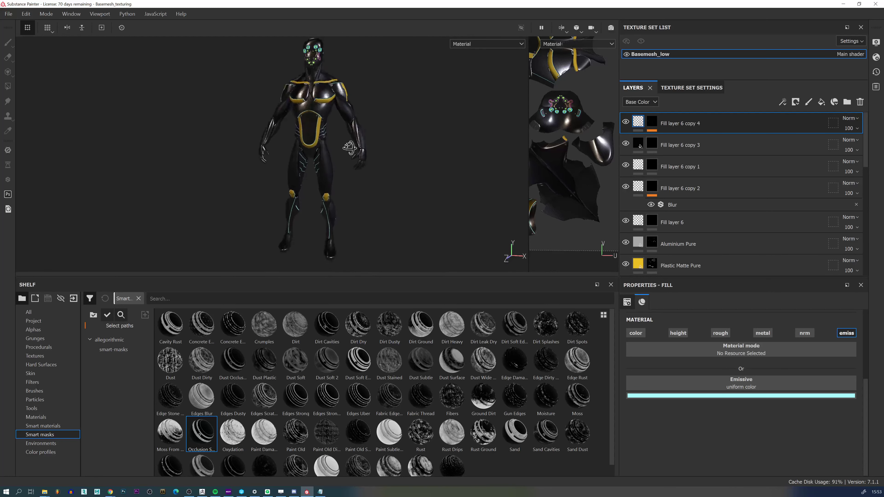
Rotate the environment lighting and inspect the carbon fibre, gold trim and cyan seams close up on the chest and head.
{"action": "right_click_drag", "start_coordinate": [341, 153], "coordinate": [392, 232], "text": "shift"}
{"action": "middle_click_drag", "start_coordinate": [364, 169], "coordinate": [357, 195], "text": "alt"}
{"action": "left_click_drag", "start_coordinate": [357, 196], "coordinate": [363, 206], "text": "alt"}
{"action": "right_click_drag", "start_coordinate": [363, 206], "coordinate": [375, 166], "text": "alt"}
{"action": "left_click_drag", "start_coordinate": [374, 166], "coordinate": [390, 206], "text": "alt"}
{"action": "scroll", "coordinate": [725, 129], "scroll_direction": "down", "scroll_amount": 1}
{"action": "right_click_drag", "start_coordinate": [321, 175], "coordinate": [309, 178], "text": "alt"}
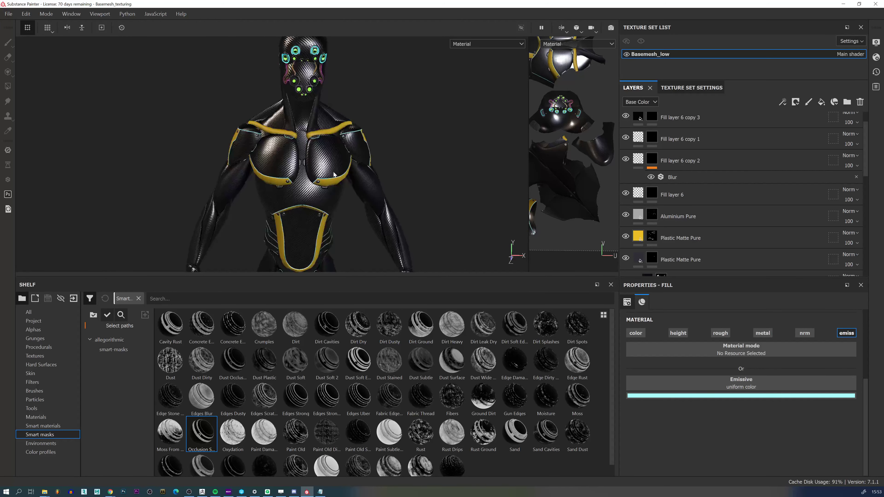
{"action": "scroll", "coordinate": [327, 170], "scroll_direction": "up", "scroll_amount": 4}
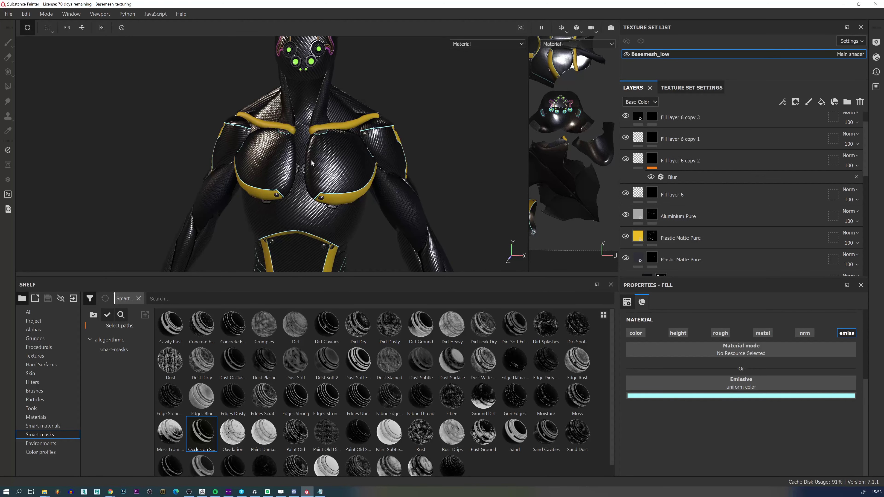
{"action": "left_click_drag", "start_coordinate": [359, 160], "coordinate": [314, 171], "text": "alt"}
{"action": "middle_click_drag", "start_coordinate": [314, 171], "coordinate": [303, 157], "text": "alt"}
{"action": "left_click_drag", "start_coordinate": [303, 158], "coordinate": [324, 152], "text": "alt"}
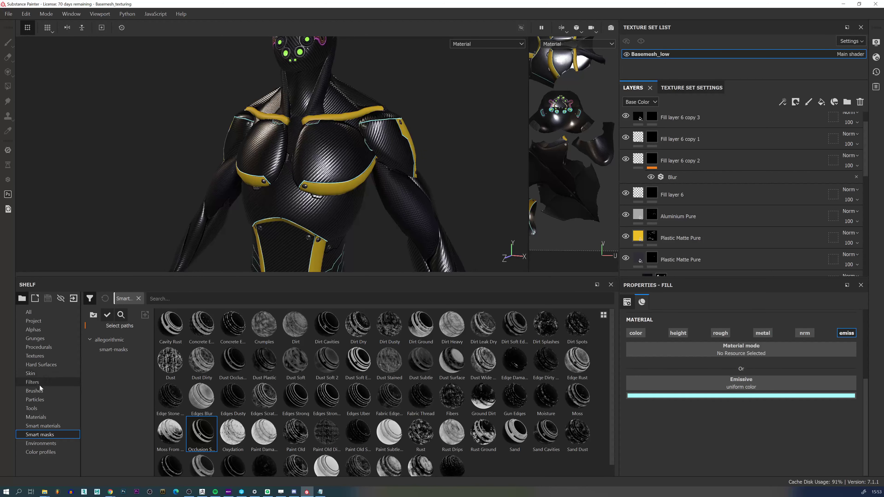
Browse the alpha library for symbols and decal shapes suitable for the suit.
{"action": "left_click", "coordinate": [51, 330]}
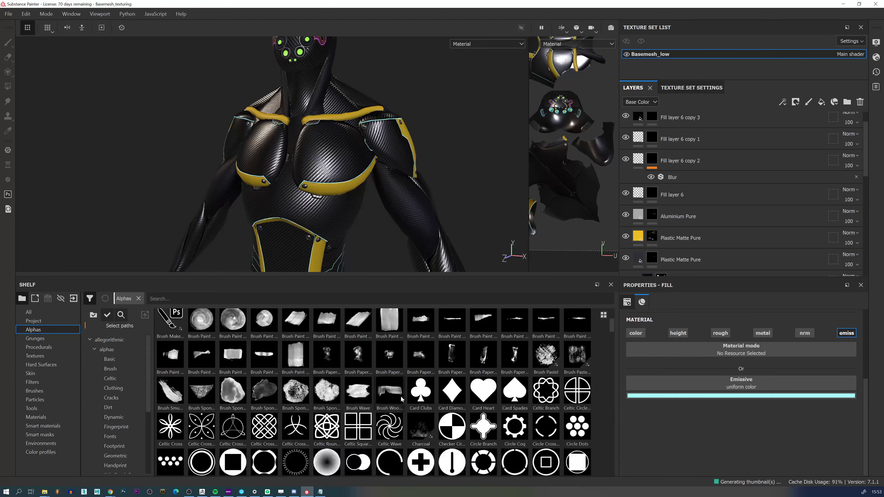
{"action": "scroll", "coordinate": [399, 393], "scroll_direction": "down", "scroll_amount": 5}
{"action": "scroll", "coordinate": [397, 387], "scroll_direction": "up", "scroll_amount": 3}
{"action": "scroll", "coordinate": [391, 372], "scroll_direction": "down", "scroll_amount": 3}
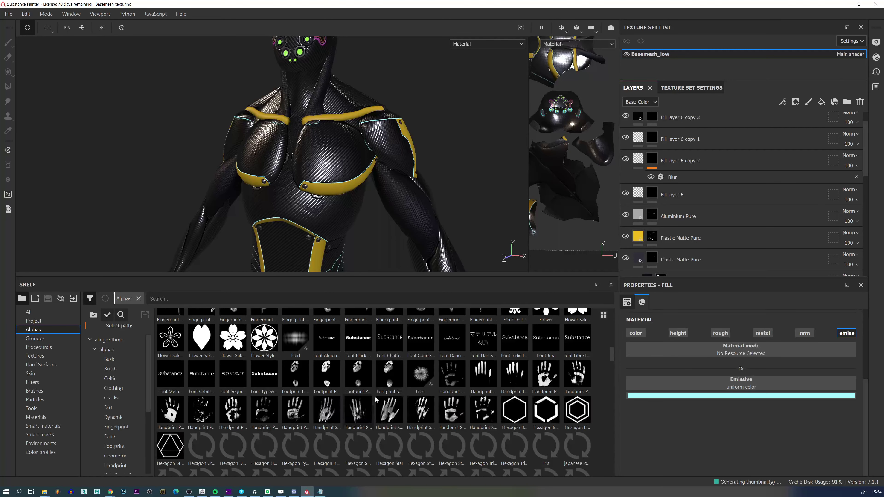
{"action": "scroll", "coordinate": [390, 383], "scroll_direction": "down", "scroll_amount": 3}
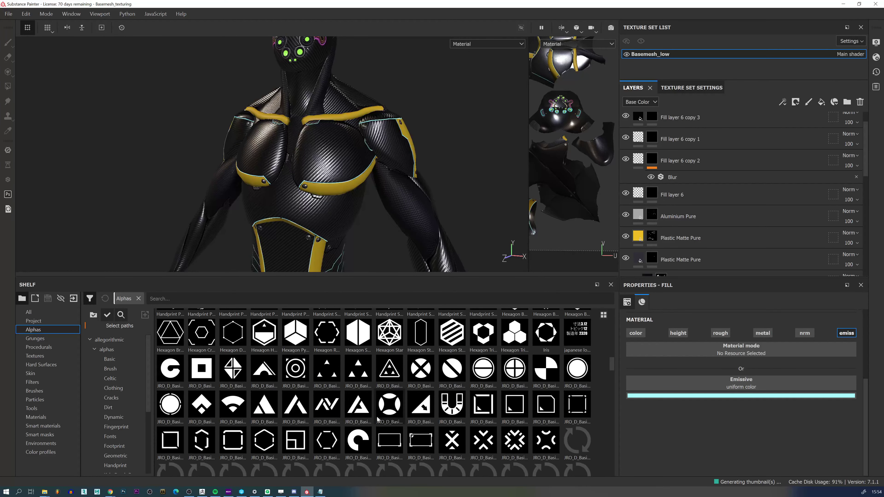
{"action": "scroll", "coordinate": [385, 412], "scroll_direction": "down", "scroll_amount": 3}
{"action": "scroll", "coordinate": [369, 411], "scroll_direction": "up", "scroll_amount": 3}
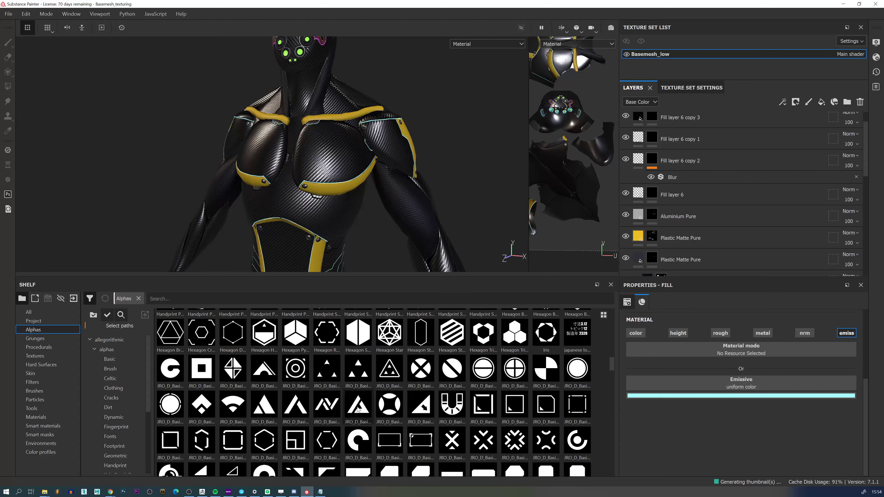
{"action": "scroll", "coordinate": [364, 405], "scroll_direction": "down", "scroll_amount": 3}
{"action": "scroll", "coordinate": [356, 419], "scroll_direction": "down", "scroll_amount": 3}
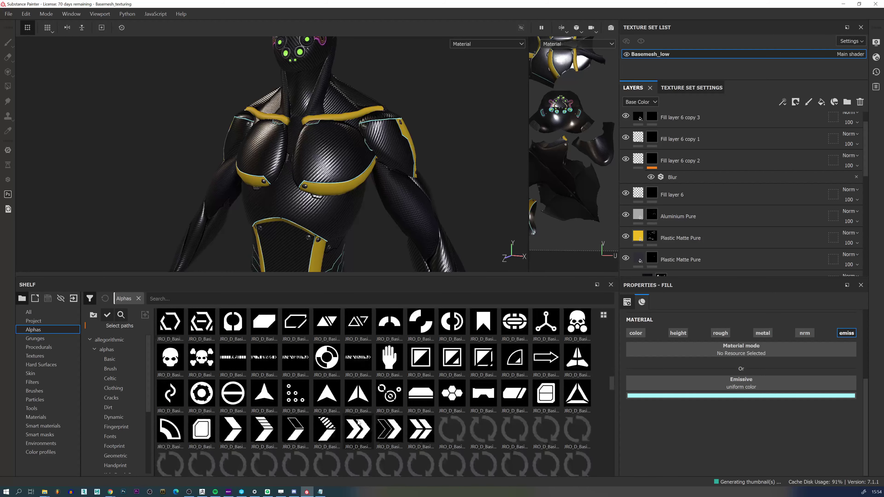
{"action": "scroll", "coordinate": [405, 426], "scroll_direction": "down", "scroll_amount": 3}
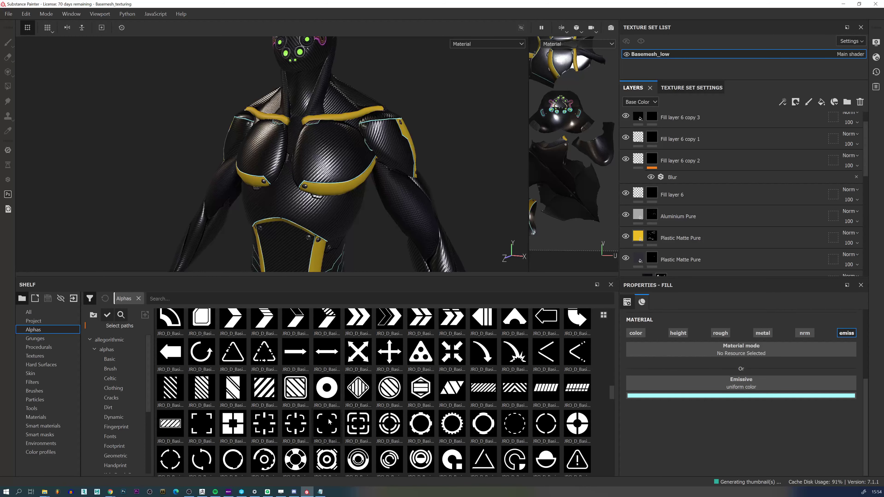
{"action": "scroll", "coordinate": [404, 435], "scroll_direction": "down", "scroll_amount": 3}
{"action": "scroll", "coordinate": [404, 435], "scroll_direction": "up", "scroll_amount": 3}
{"action": "scroll", "coordinate": [438, 404], "scroll_direction": "down", "scroll_amount": 3}
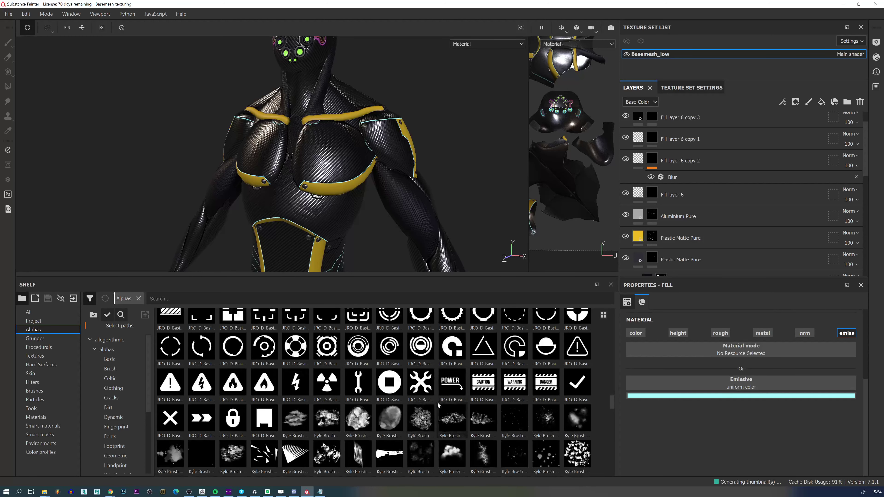
{"action": "scroll", "coordinate": [407, 432], "scroll_direction": "down", "scroll_amount": 10}
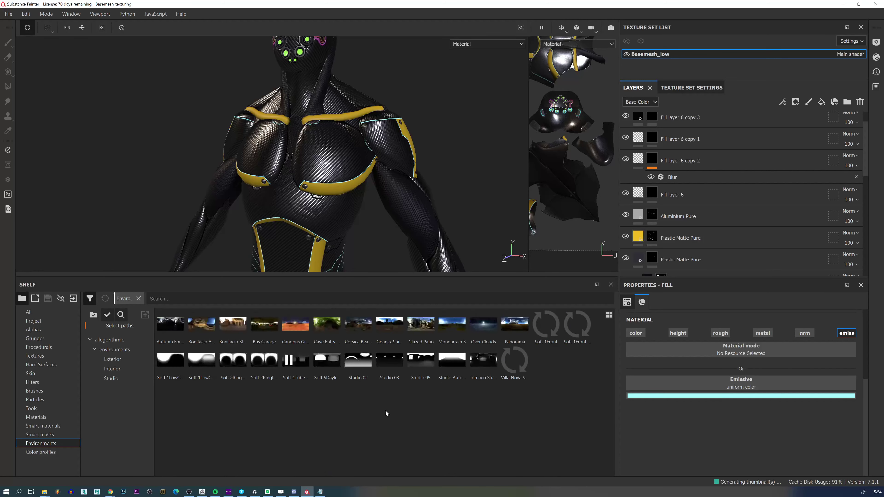
Return to the alphas, look through the remaining shapes and pick the POWER sign alpha.
{"action": "left_click", "coordinate": [33, 330]}
{"action": "scroll", "coordinate": [388, 390], "scroll_direction": "down", "scroll_amount": 20}
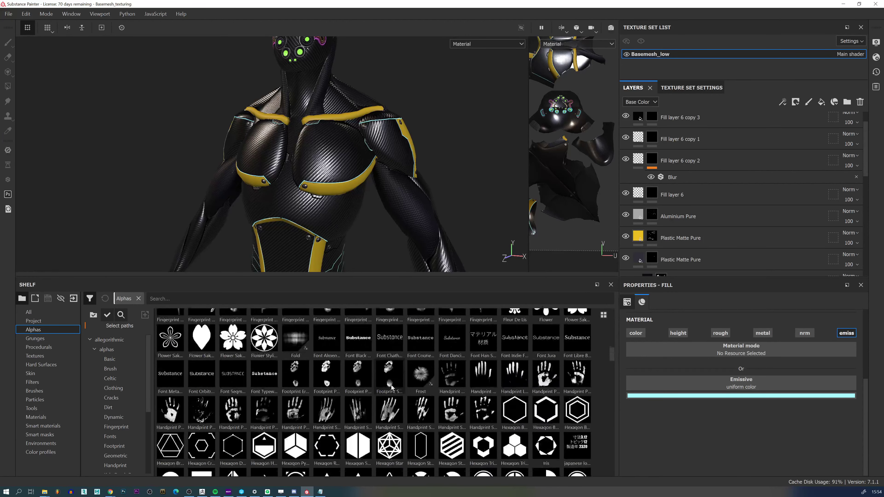
{"action": "scroll", "coordinate": [389, 393], "scroll_direction": "up", "scroll_amount": 10}
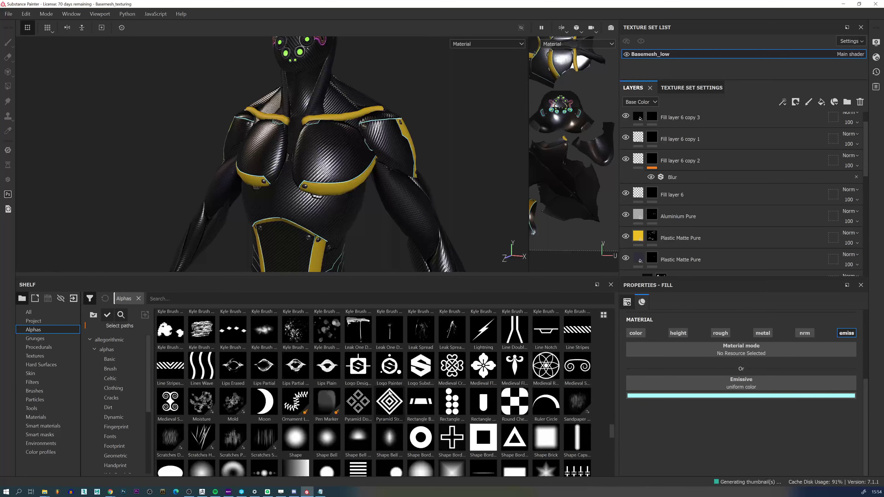
{"action": "scroll", "coordinate": [407, 391], "scroll_direction": "down", "scroll_amount": 3}
{"action": "scroll", "coordinate": [408, 390], "scroll_direction": "up", "scroll_amount": 8}
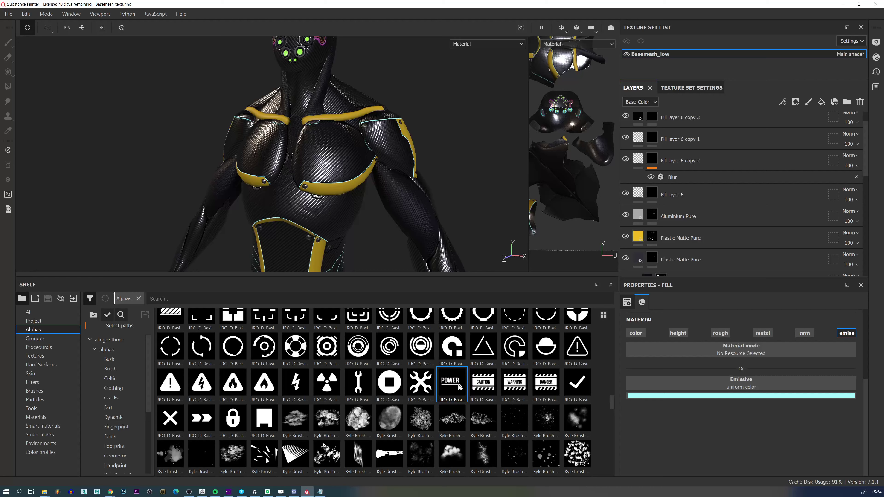
{"action": "scroll", "coordinate": [697, 176], "scroll_direction": "up", "scroll_amount": 2}
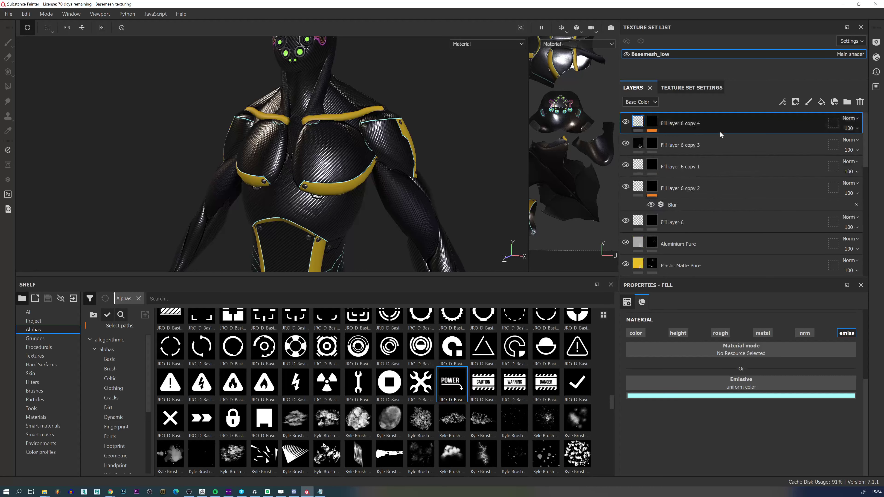
{"action": "left_click", "coordinate": [821, 102]}
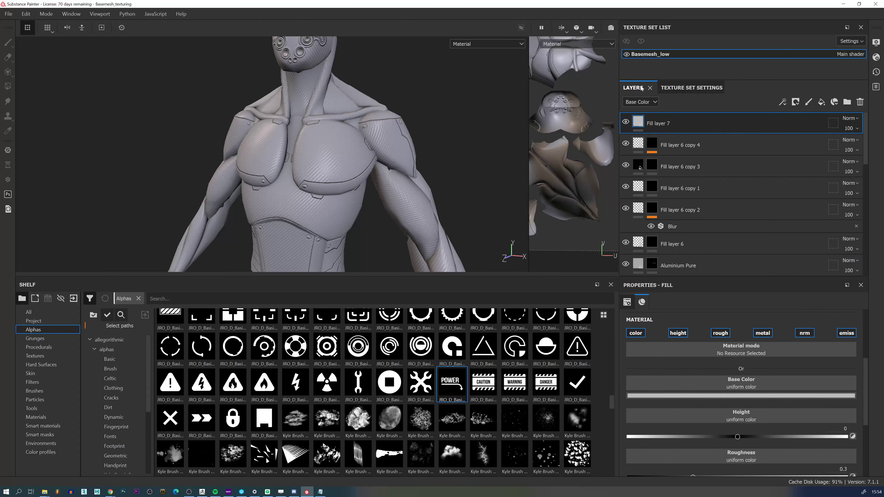
{"action": "left_click", "coordinate": [677, 397]}
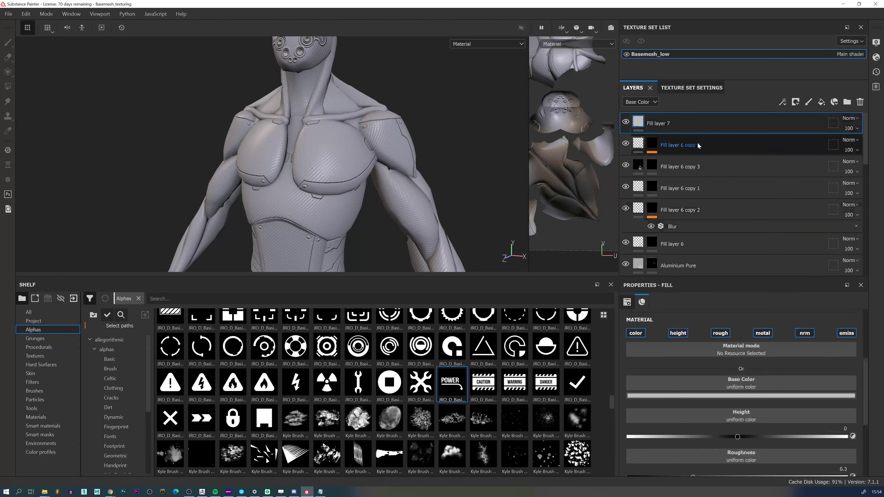
{"action": "key", "text": "Delete"}
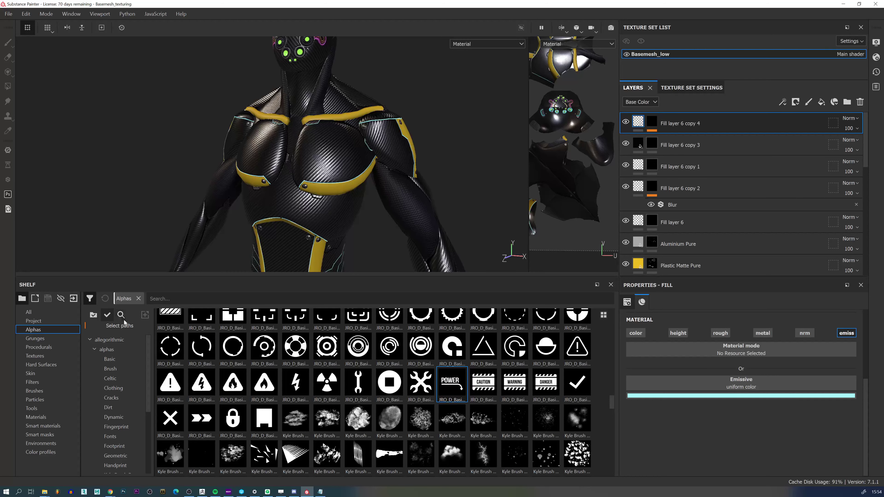
Look through the material library for paint materials, checking the Prints - Paints and Paint categories.
{"action": "left_click", "coordinate": [51, 416]}
{"action": "scroll", "coordinate": [120, 374], "scroll_direction": "down", "scroll_amount": 5}
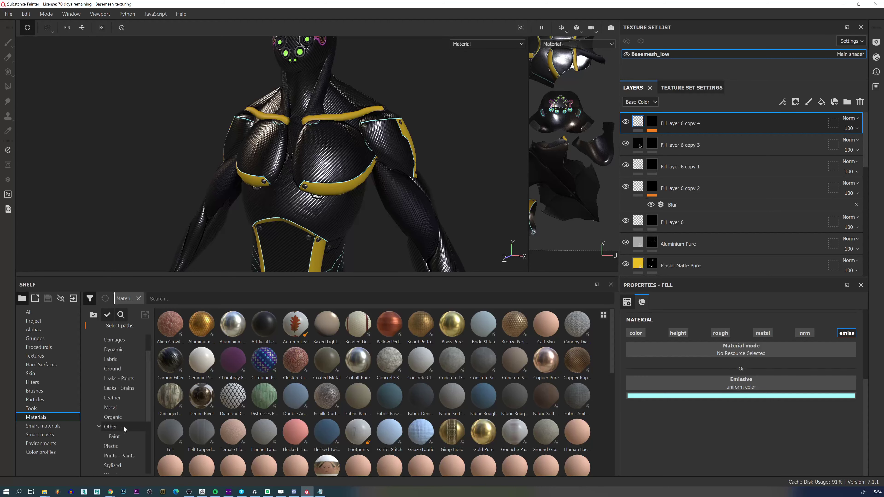
{"action": "left_click", "coordinate": [126, 427]}
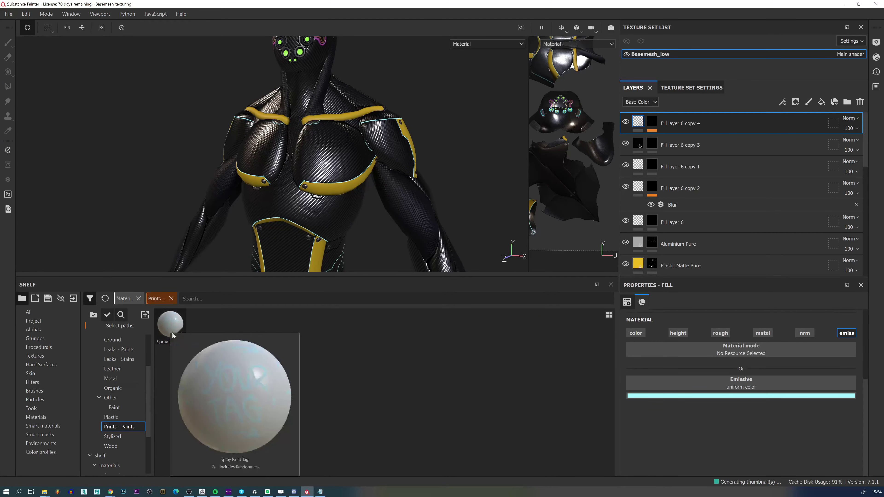
{"action": "scroll", "coordinate": [124, 369], "scroll_direction": "up", "scroll_amount": 1}
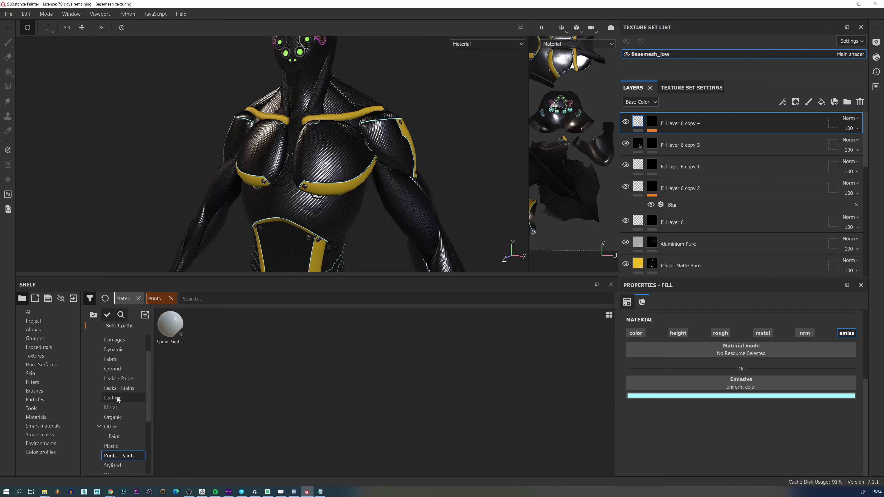
{"action": "scroll", "coordinate": [120, 399], "scroll_direction": "up", "scroll_amount": 1}
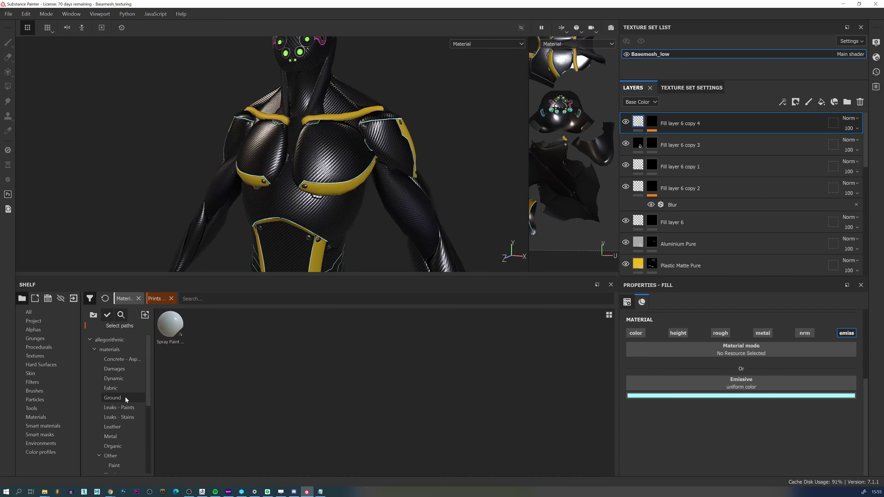
{"action": "scroll", "coordinate": [123, 422], "scroll_direction": "down", "scroll_amount": 4}
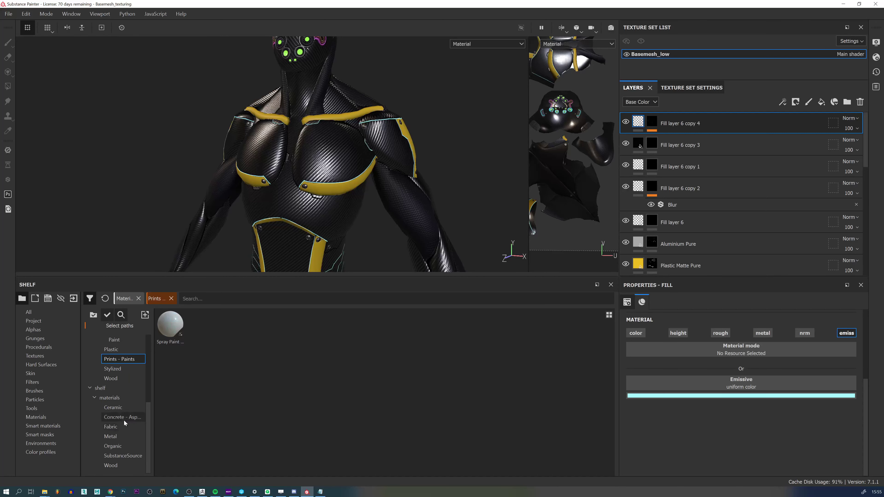
{"action": "scroll", "coordinate": [124, 420], "scroll_direction": "up", "scroll_amount": 2}
{"action": "left_click", "coordinate": [122, 398]}
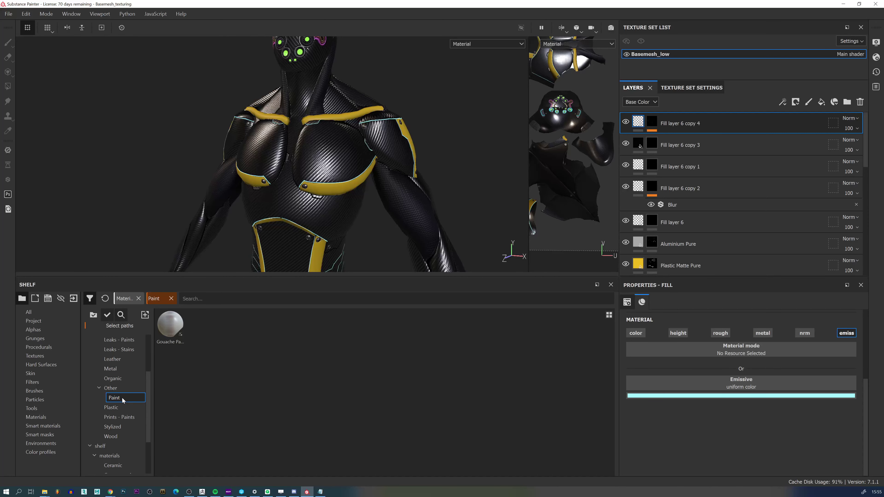
Show the plastic materials and apply the blue Plastic Matte material to Fill layer 6 copy 4.
{"action": "left_click", "coordinate": [121, 408]}
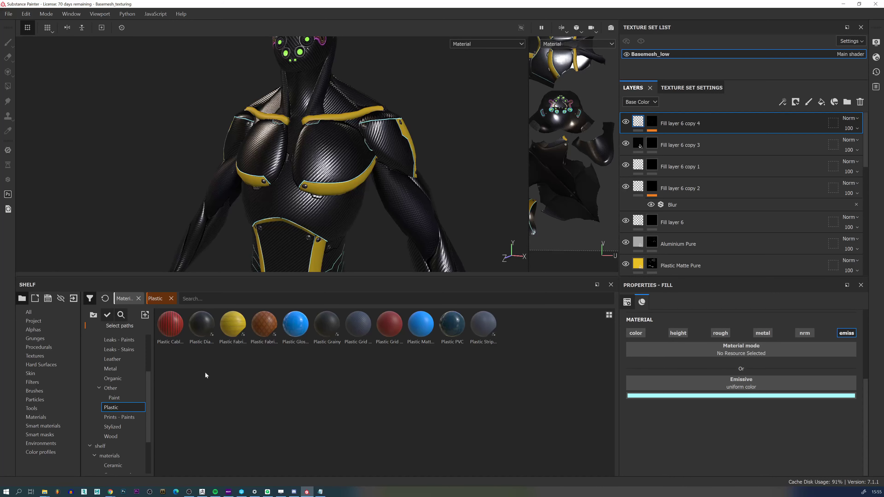
{"action": "left_click", "coordinate": [419, 329]}
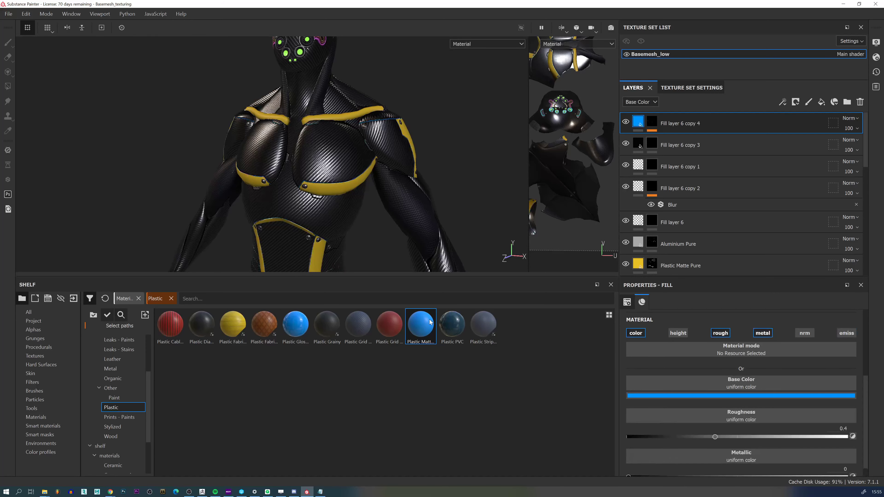
{"action": "mouse_move", "coordinate": [429, 329]}
{"action": "left_mouse_down"}
{"action": "mouse_move", "coordinate": [682, 118]}
{"action": "mouse_move", "coordinate": [414, 318]}
{"action": "mouse_move", "coordinate": [417, 324]}
{"action": "left_mouse_up"}
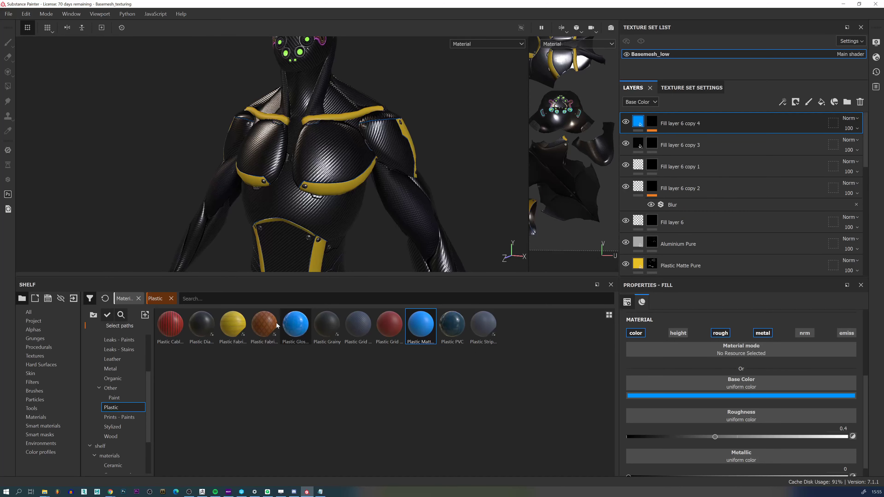
Add the Plastic PVC material as a new layer above Fill layer 6 copy 4 and give it a black mask.
{"action": "mouse_move", "coordinate": [451, 331]}
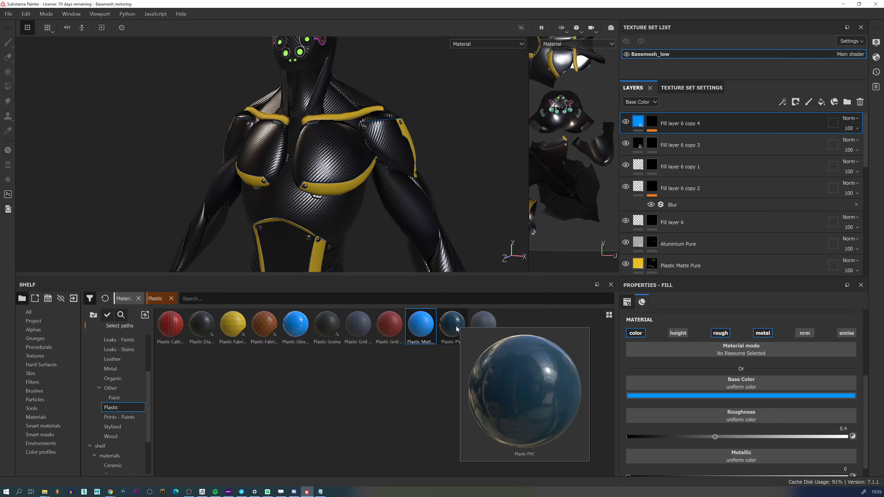
{"action": "left_click_drag", "start_coordinate": [450, 329], "coordinate": [689, 118]}
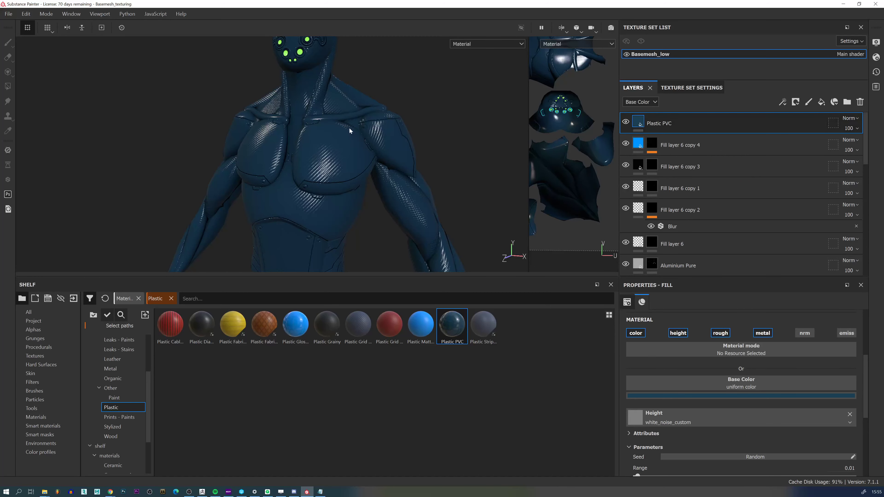
{"action": "scroll", "coordinate": [349, 128], "scroll_direction": "up", "scroll_amount": 2}
{"action": "right_click", "coordinate": [667, 123]}
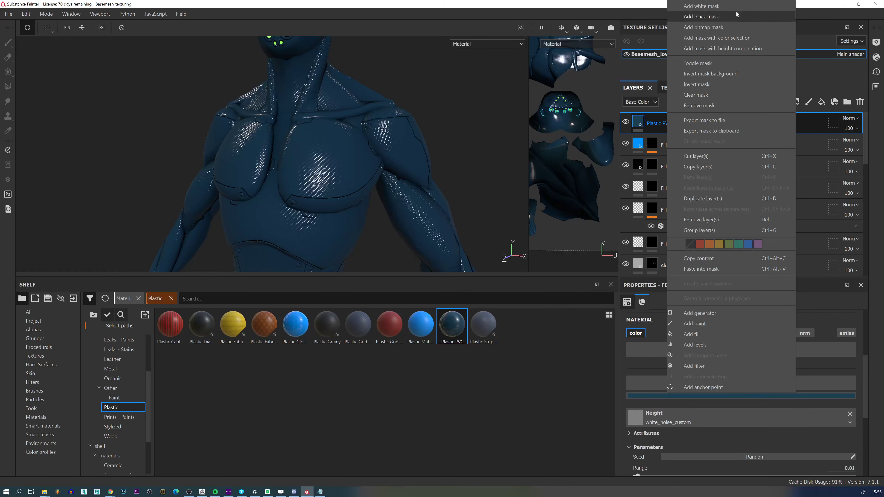
{"action": "left_click", "coordinate": [726, 18]}
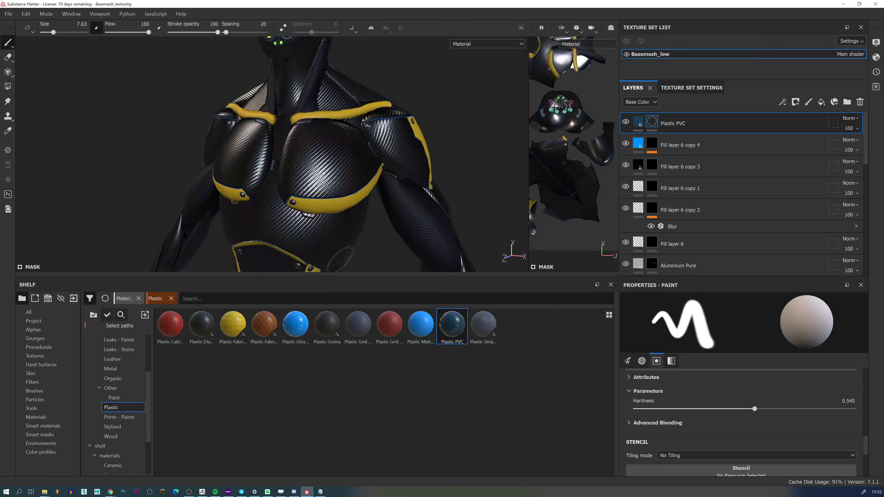
Look through the alphas, pick the AUTHORIZED PERSONNEL ONLY text alpha and enlarge the brush to about 26.86.
{"action": "left_click", "coordinate": [54, 330]}
{"action": "scroll", "coordinate": [463, 374], "scroll_direction": "down", "scroll_amount": 10}
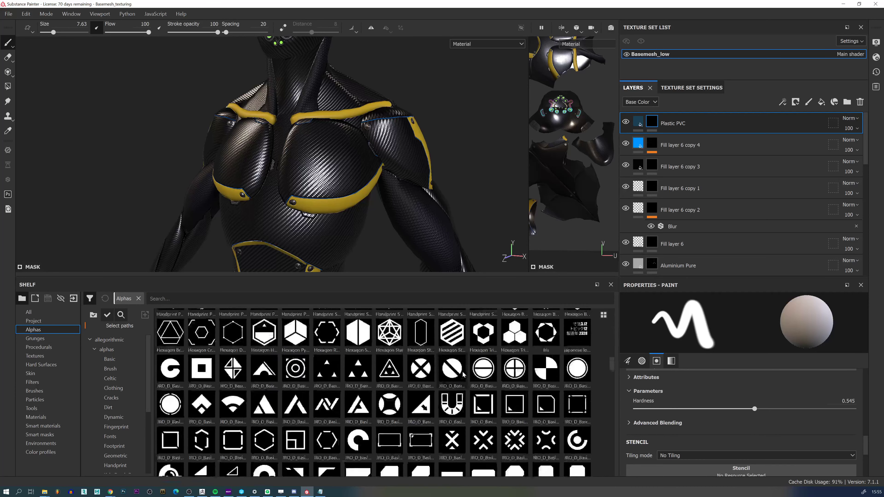
{"action": "scroll", "coordinate": [463, 374], "scroll_direction": "down", "scroll_amount": 10}
{"action": "scroll", "coordinate": [402, 390], "scroll_direction": "up", "scroll_amount": 5}
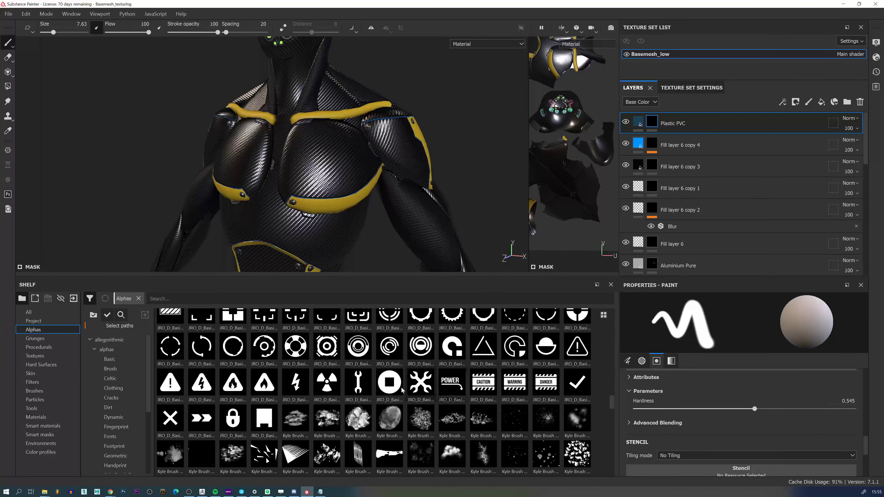
{"action": "scroll", "coordinate": [421, 390], "scroll_direction": "down", "scroll_amount": 10}
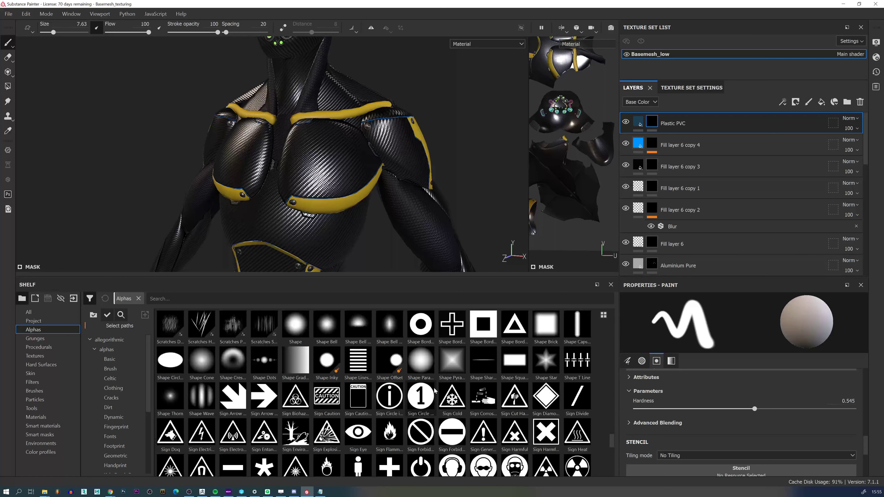
{"action": "scroll", "coordinate": [434, 391], "scroll_direction": "down", "scroll_amount": 5}
{"action": "scroll", "coordinate": [409, 391], "scroll_direction": "down", "scroll_amount": 10}
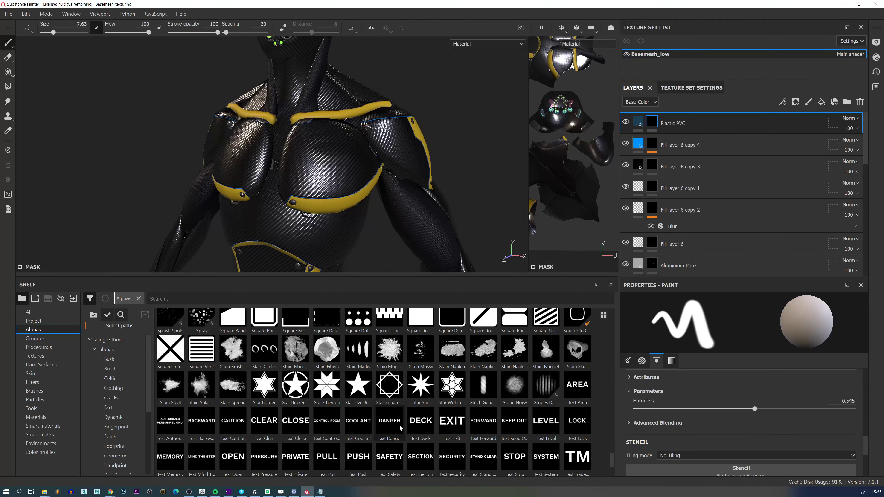
{"action": "left_click", "coordinate": [178, 428]}
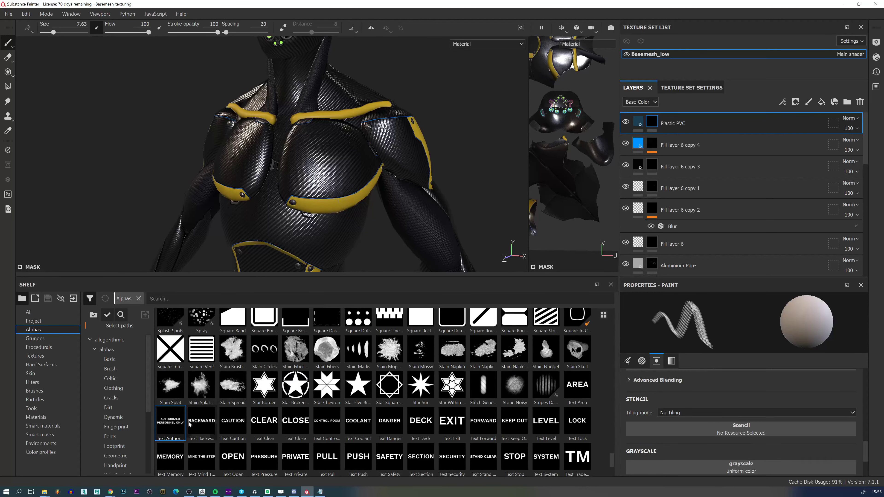
{"action": "right_click_drag", "start_coordinate": [306, 176], "coordinate": [343, 178], "text": "ctrl"}
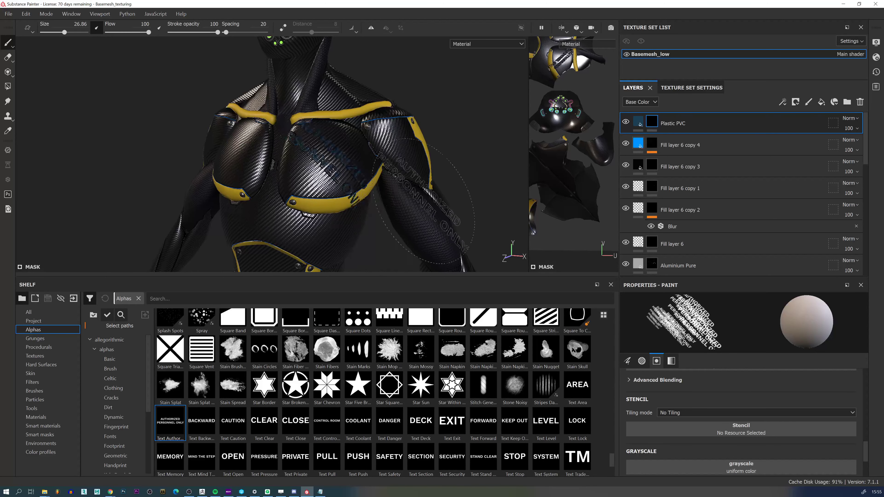
Set the Plastic PVC layer's base color to white (ffffff) and return to painting its mask.
{"action": "left_click", "coordinate": [638, 122]}
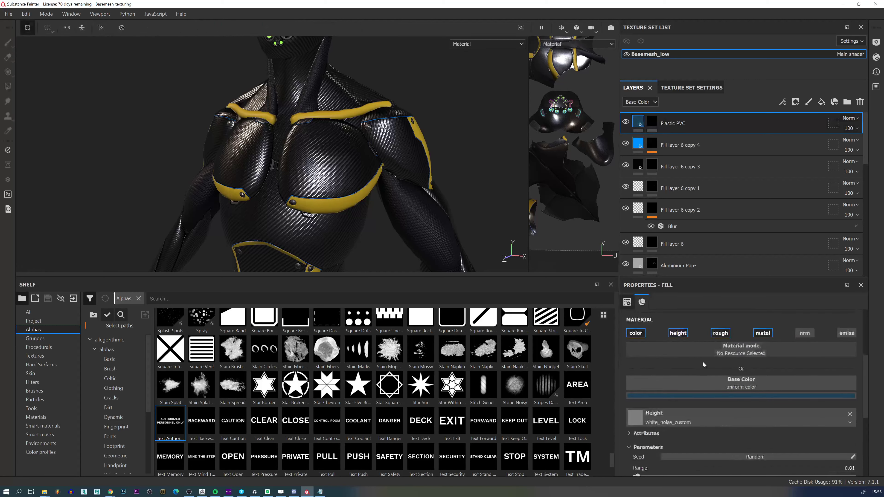
{"action": "left_click", "coordinate": [688, 396]}
{"action": "left_click", "coordinate": [690, 309]}
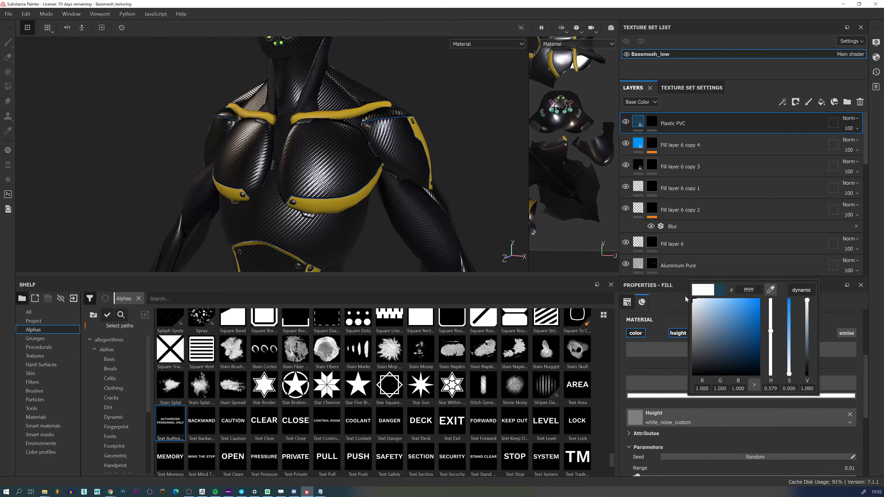
{"action": "left_click_drag", "start_coordinate": [690, 309], "coordinate": [689, 302]}
{"action": "left_click", "coordinate": [834, 309]}
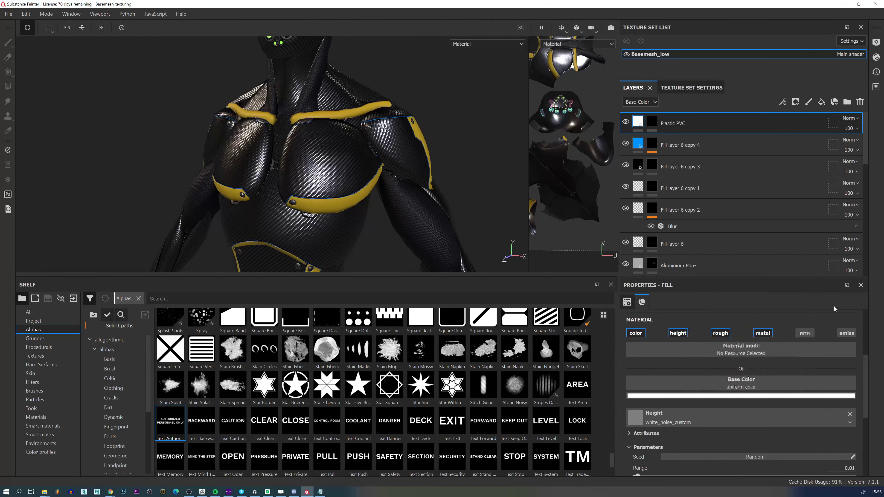
{"action": "key", "text": "1"}
Set the brush angle to 359 so the text sits level, and reduce the brush size to about 18.86.
{"action": "scroll", "coordinate": [723, 415], "scroll_direction": "down", "scroll_amount": 5}
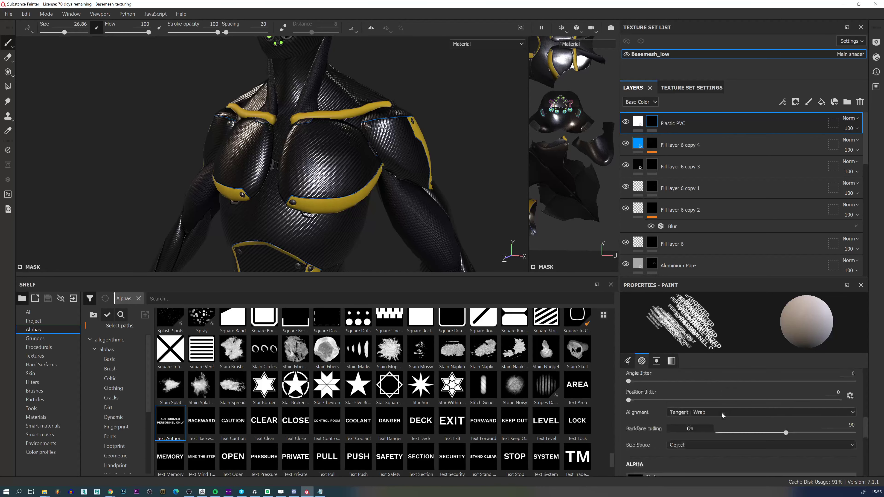
{"action": "scroll", "coordinate": [722, 415], "scroll_direction": "up", "scroll_amount": 3}
{"action": "left_click_drag", "start_coordinate": [685, 432], "coordinate": [691, 441]}
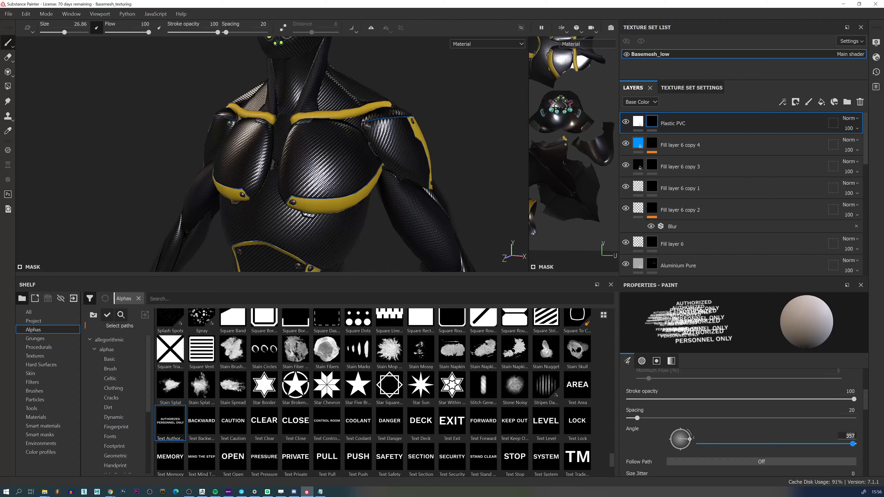
{"action": "type", "text": "9"}
{"action": "key", "text": "Return"}
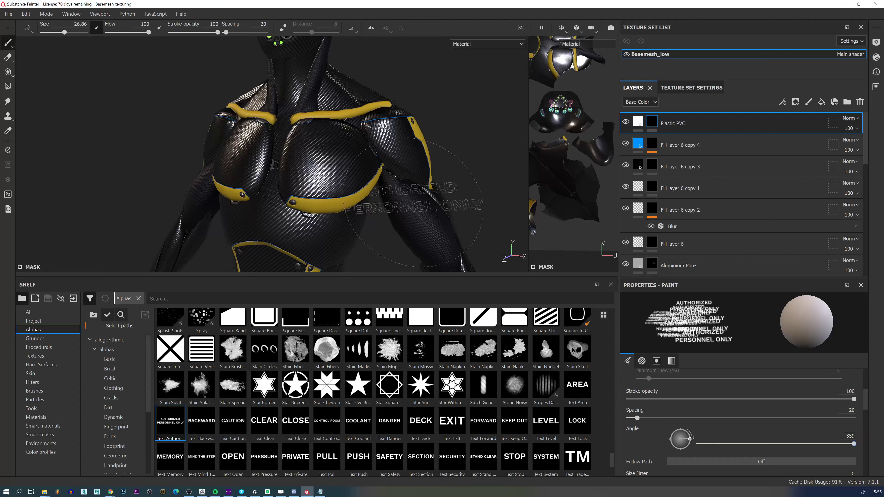
{"action": "right_click_drag", "start_coordinate": [351, 167], "coordinate": [326, 164], "text": "ctrl"}
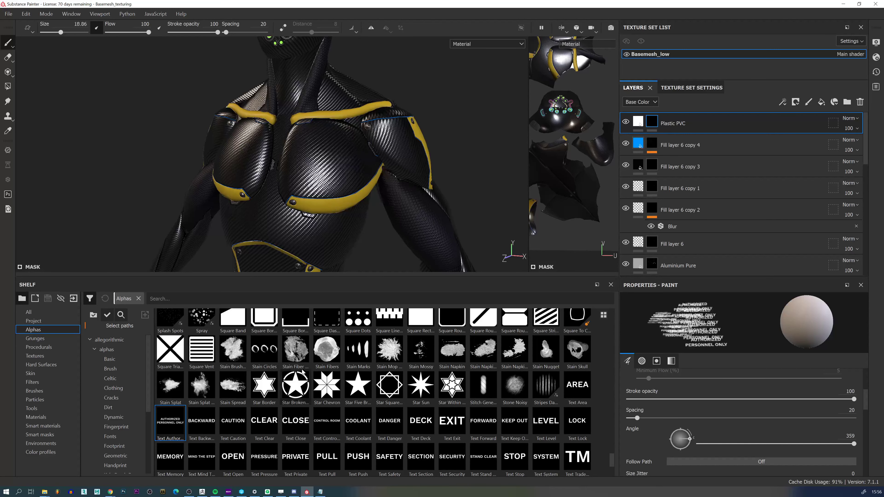
Try stamping the AUTHORIZED PERSONNEL ONLY text on the chest plate, and undo the stamp.
{"action": "left_click", "coordinate": [329, 157]}
{"action": "left_click_drag", "start_coordinate": [329, 158], "coordinate": [405, 213], "text": "alt"}
{"action": "key", "text": "ctrl+z"}
Try the text stamp on the side of the torso below the gold chest trim, checking it from several angles.
{"action": "right_click_drag", "start_coordinate": [405, 213], "coordinate": [347, 93], "text": "alt"}
{"action": "left_click_drag", "start_coordinate": [383, 189], "coordinate": [431, 215], "text": "alt"}
{"action": "middle_click_drag", "start_coordinate": [431, 215], "coordinate": [395, 144], "text": "alt"}
{"action": "mouse_move", "coordinate": [395, 144]}
{"action": "right_mouse_down", "text": "alt"}
{"action": "mouse_move", "coordinate": [378, 201]}
{"action": "mouse_move", "coordinate": [383, 171]}
{"action": "right_mouse_up", "text": "alt"}
{"action": "left_click_drag", "start_coordinate": [420, 154], "coordinate": [290, 163], "text": "alt"}
{"action": "right_click_drag", "start_coordinate": [340, 129], "coordinate": [366, 203], "text": "alt"}
{"action": "left_click_drag", "start_coordinate": [367, 203], "coordinate": [354, 177], "text": "alt"}
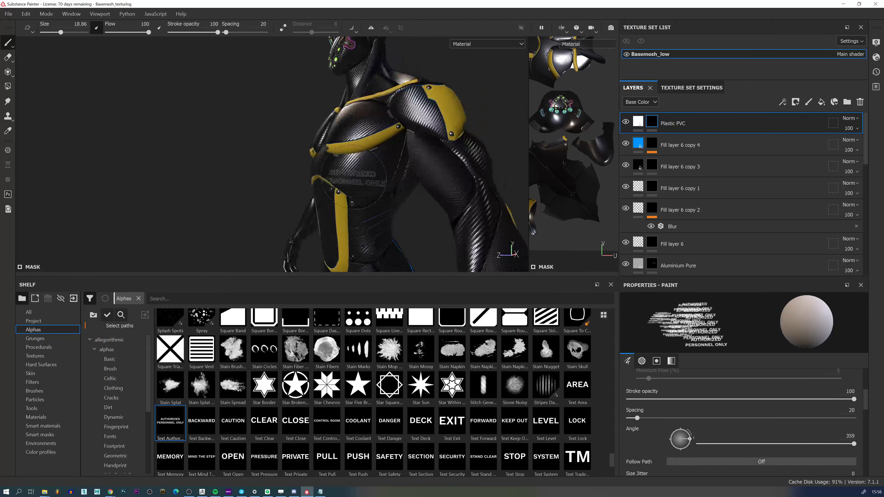
{"action": "right_click_drag", "start_coordinate": [357, 237], "coordinate": [343, 169], "text": "alt"}
{"action": "left_click_drag", "start_coordinate": [343, 169], "coordinate": [378, 180], "text": "alt"}
{"action": "right_click_drag", "start_coordinate": [377, 179], "coordinate": [394, 215], "text": "alt"}
{"action": "left_click_drag", "start_coordinate": [394, 215], "coordinate": [355, 200], "text": "alt"}
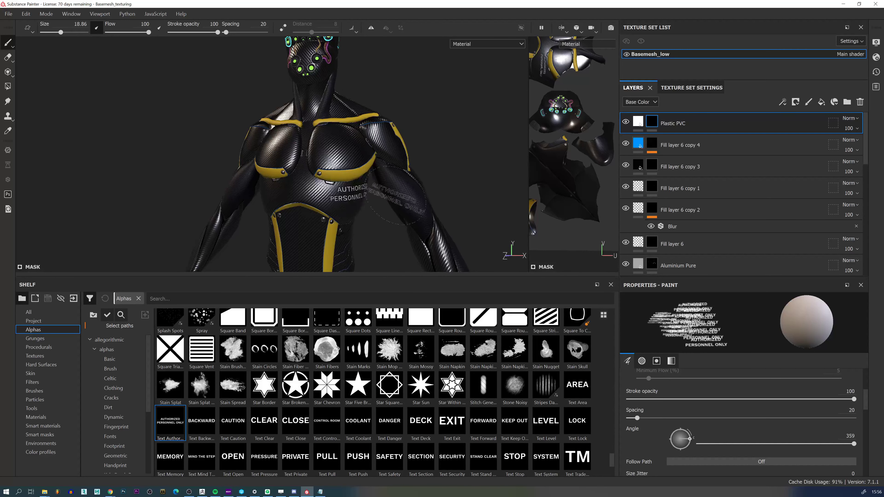
Look through the remaining text and shape alphas and pick the Unitag QR code alpha for the brush.
{"action": "scroll", "coordinate": [393, 400], "scroll_direction": "down", "scroll_amount": 3}
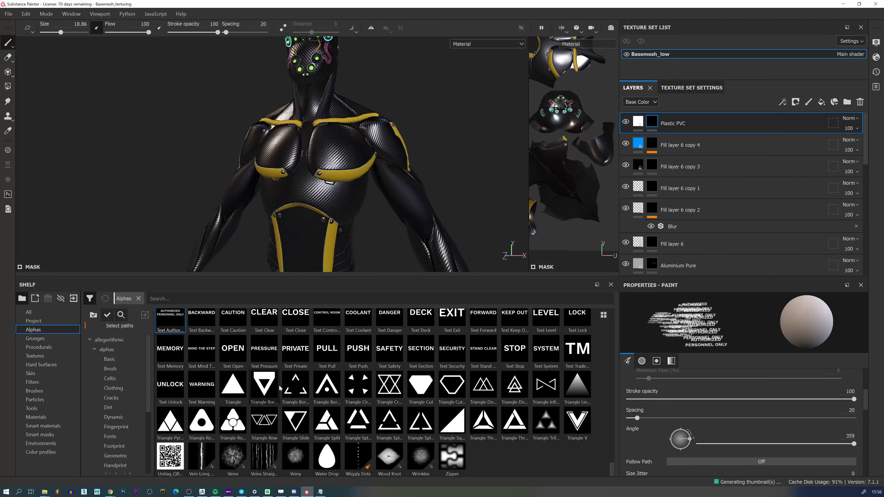
{"action": "scroll", "coordinate": [516, 399], "scroll_direction": "up", "scroll_amount": 3}
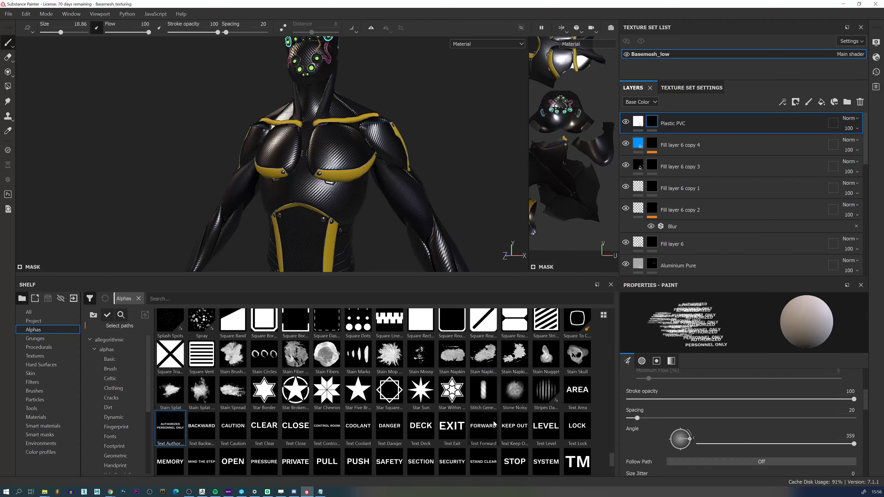
{"action": "scroll", "coordinate": [495, 423], "scroll_direction": "down", "scroll_amount": 3}
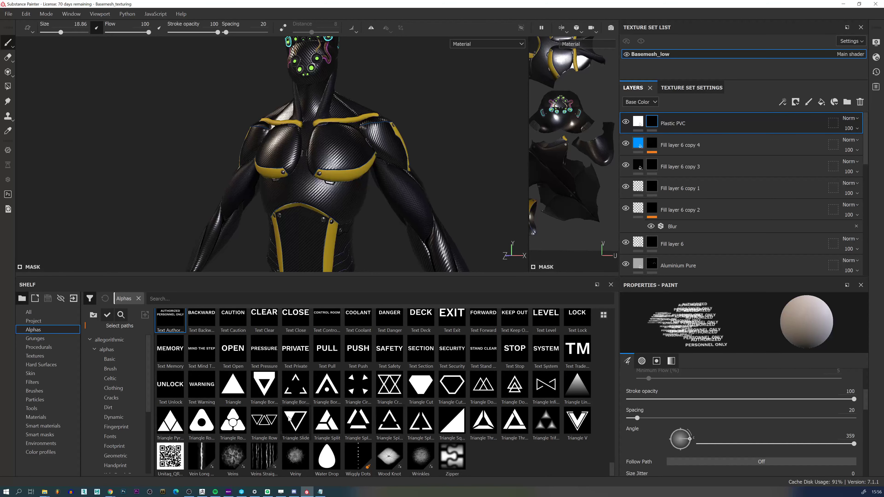
{"action": "left_click", "coordinate": [178, 461]}
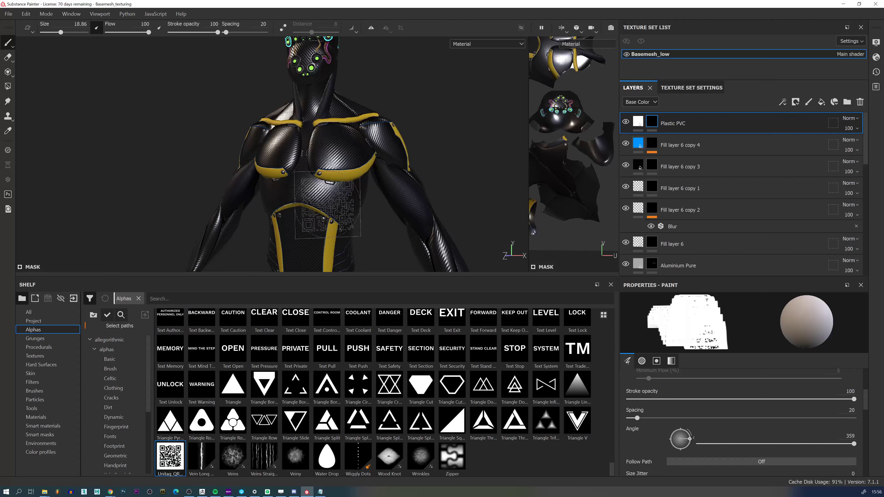
Remove the white_noise_custom texture from the Plastic PVC fill's height channel, leaving it as a uniform value.
{"action": "right_click_drag", "start_coordinate": [344, 175], "coordinate": [329, 175], "text": "ctrl"}
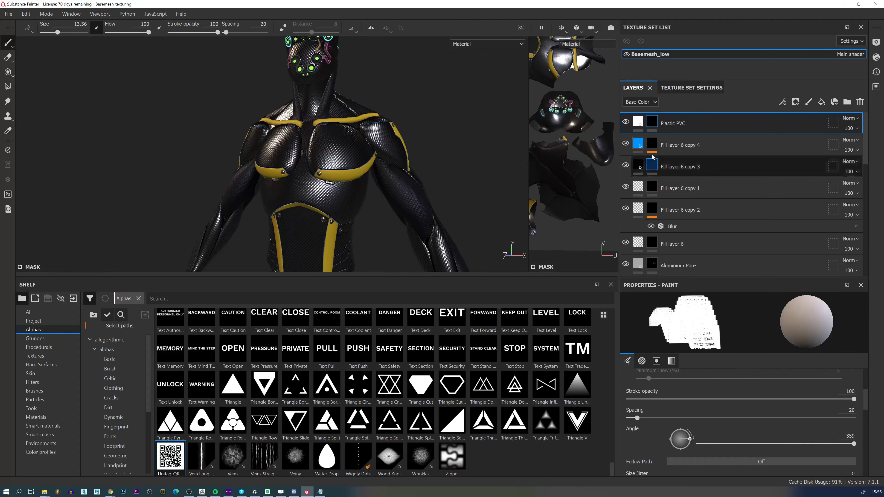
{"action": "left_click", "coordinate": [639, 122]}
{"action": "scroll", "coordinate": [701, 409], "scroll_direction": "down", "scroll_amount": 1}
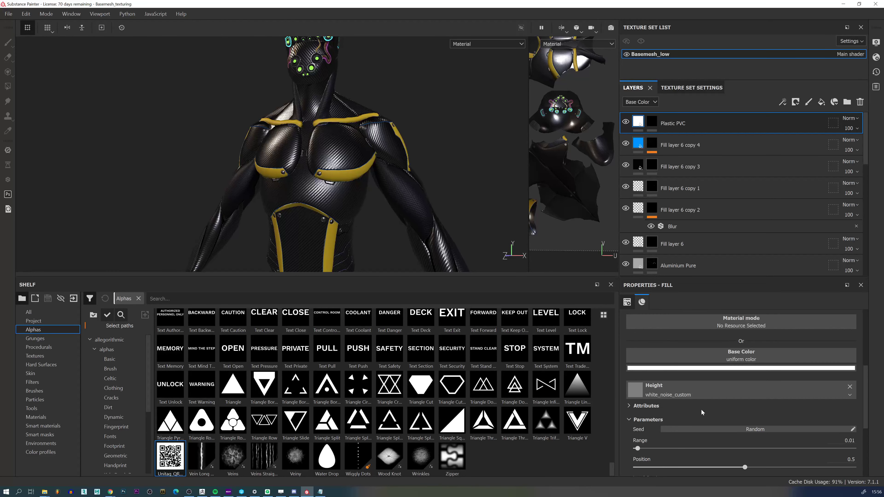
{"action": "left_click", "coordinate": [850, 386]}
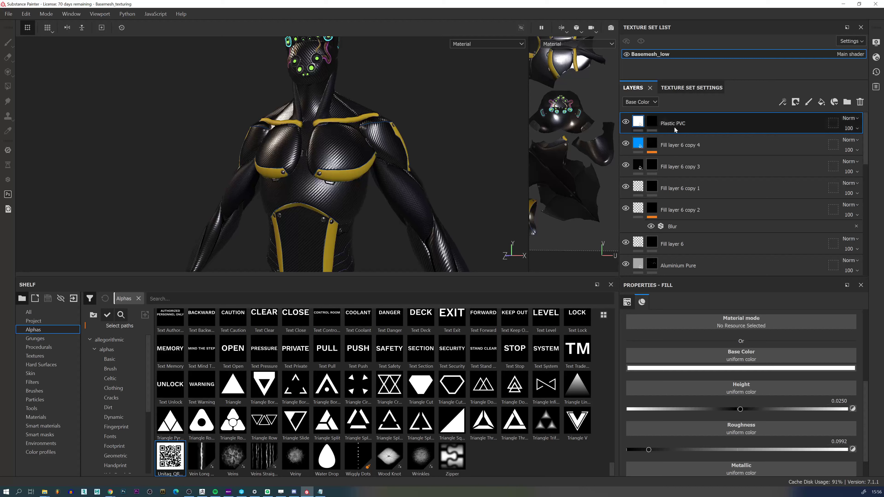
Undo the QR code stamp on the chest and stamp it on the upper back in the Plastic PVC mask at brush size 4.01.
{"action": "left_click", "coordinate": [652, 122]}
{"action": "scroll", "coordinate": [331, 150], "scroll_direction": "up", "scroll_amount": 5}
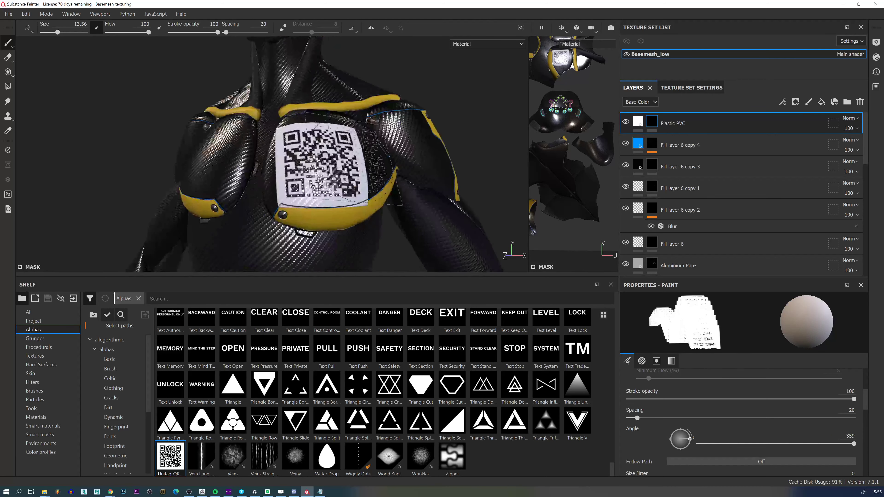
{"action": "key", "text": "ctrl+z"}
{"action": "right_click_drag", "start_coordinate": [333, 171], "coordinate": [308, 171], "text": "ctrl"}
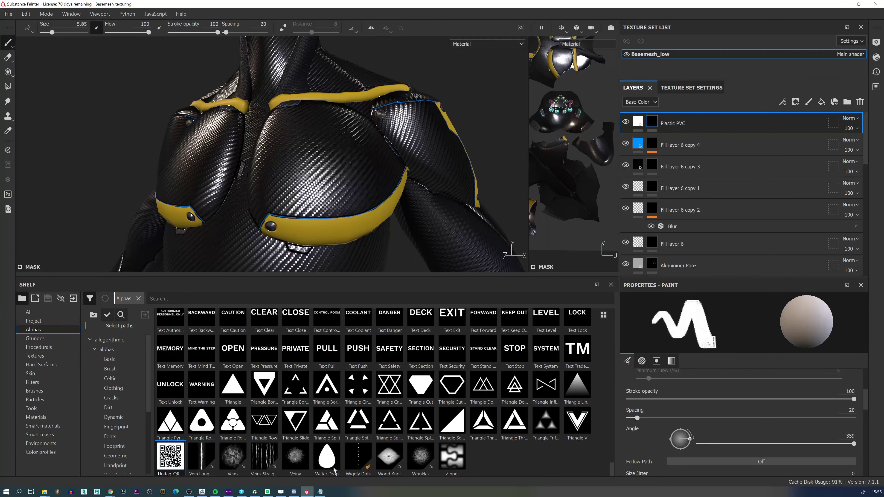
{"action": "mouse_move", "coordinate": [307, 209]}
{"action": "left_mouse_down", "text": "alt"}
{"action": "mouse_move", "coordinate": [377, 227]}
{"action": "mouse_move", "coordinate": [406, 193]}
{"action": "mouse_move", "coordinate": [367, 195]}
{"action": "mouse_move", "coordinate": [352, 182]}
{"action": "left_mouse_up", "text": "alt"}
{"action": "right_click_drag", "start_coordinate": [355, 178], "coordinate": [343, 178], "text": "ctrl"}
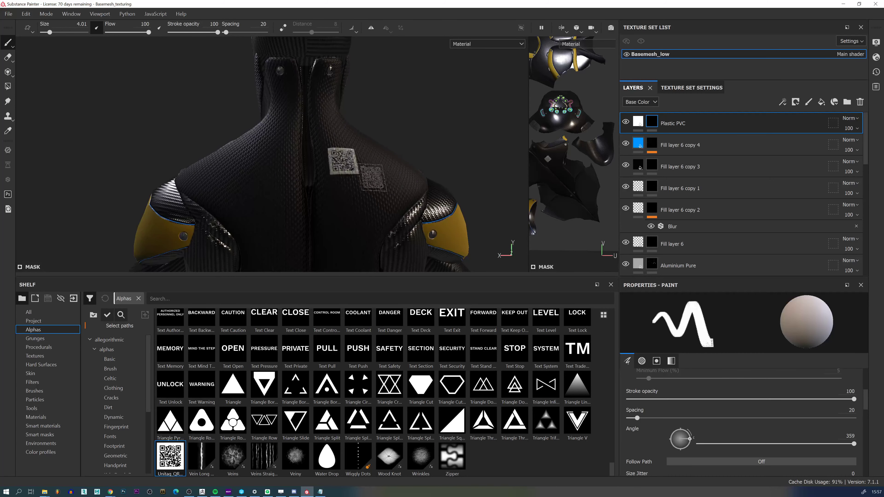
Set the Plastic PVC fill's roughness to 0.5333 while checking the QR code on the back under different lighting.
{"action": "left_click_drag", "start_coordinate": [373, 177], "coordinate": [365, 215], "text": "alt"}
{"action": "left_click_drag", "start_coordinate": [351, 158], "coordinate": [346, 151], "text": "alt"}
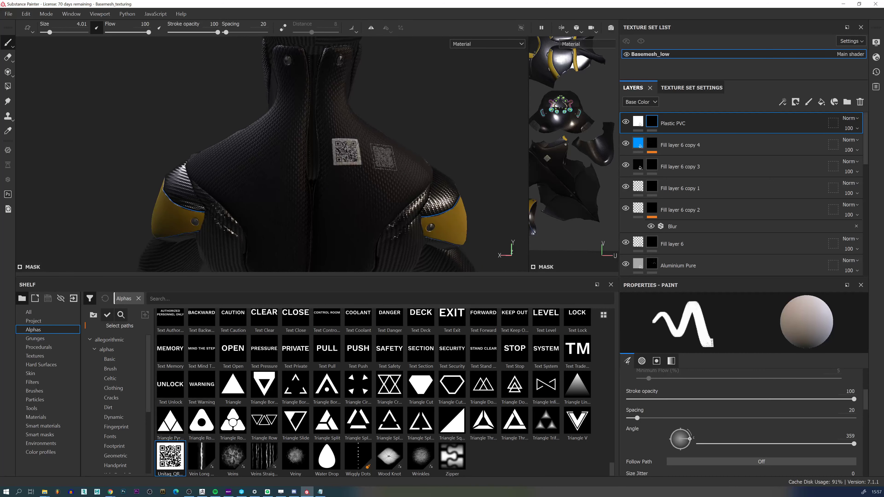
{"action": "right_click_drag", "start_coordinate": [434, 142], "coordinate": [404, 147], "text": "shift"}
{"action": "left_click_drag", "start_coordinate": [392, 152], "coordinate": [342, 193], "text": "alt"}
{"action": "scroll", "coordinate": [389, 162], "scroll_direction": "up", "scroll_amount": 3}
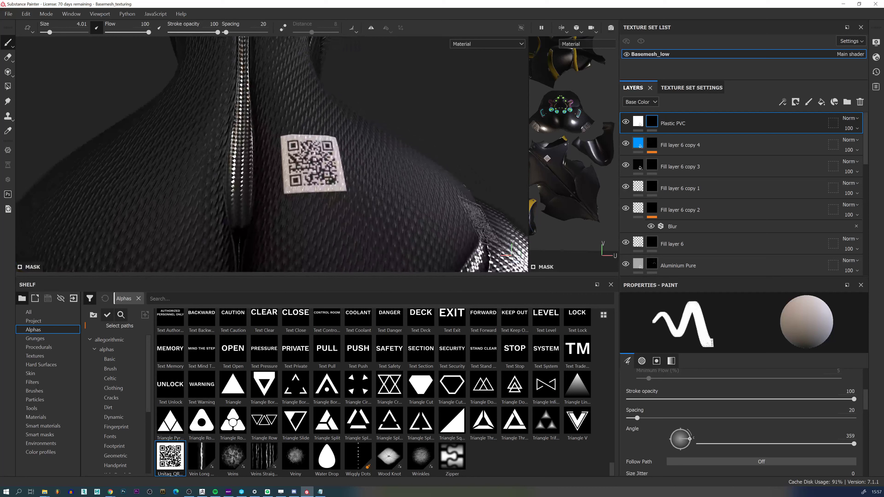
{"action": "left_click", "coordinate": [638, 120]}
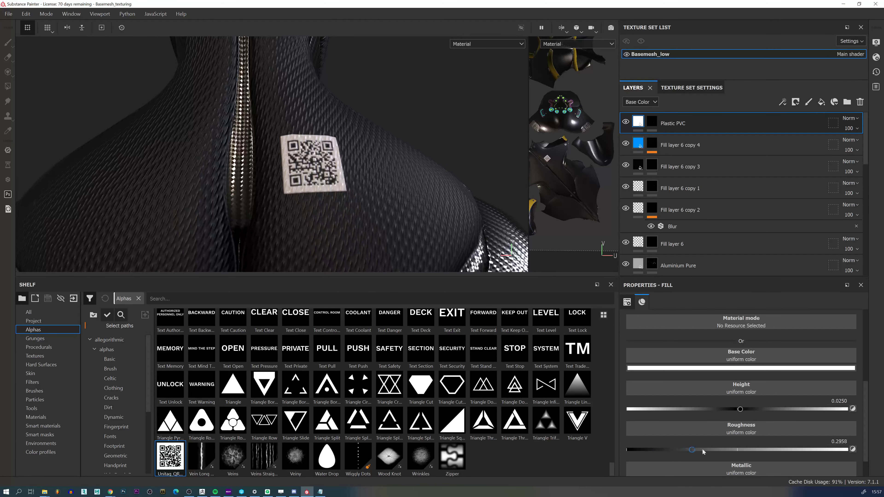
{"action": "left_click_drag", "start_coordinate": [735, 453], "coordinate": [733, 452]}
{"action": "right_click_drag", "start_coordinate": [424, 158], "coordinate": [453, 193], "text": "shift"}
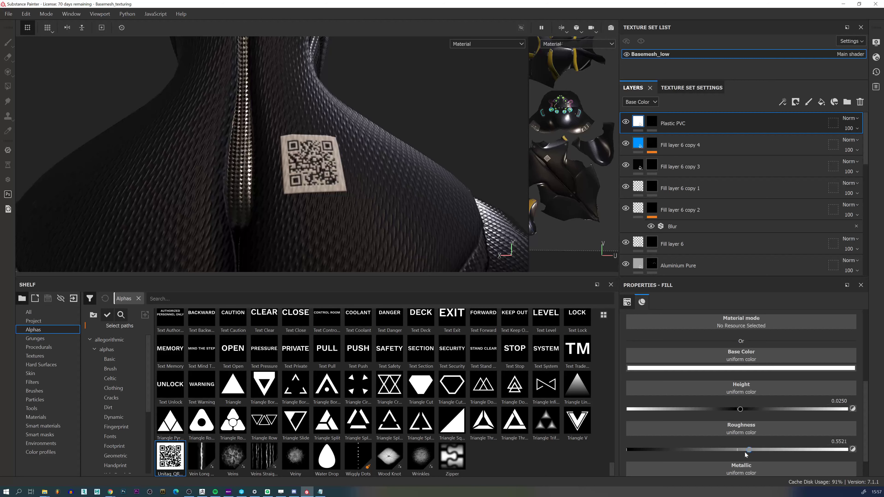
{"action": "mouse_move", "coordinate": [325, 159]}
{"action": "right_mouse_down", "text": "shift"}
{"action": "mouse_move", "coordinate": [376, 160]}
{"action": "mouse_move", "coordinate": [323, 162]}
{"action": "right_mouse_up", "text": "shift"}
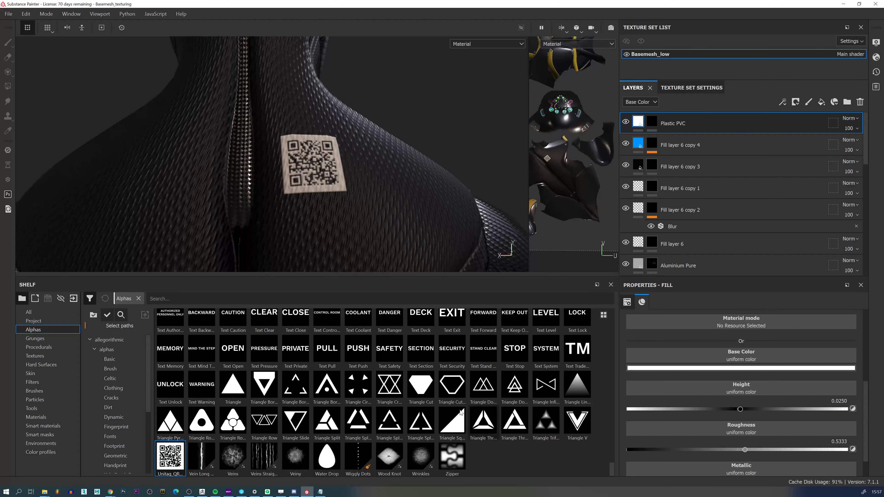
Find the Dimension text alpha and stamp it below the QR code in the Plastic PVC mask at brush size 7.88.
{"action": "scroll", "coordinate": [284, 425], "scroll_direction": "up", "scroll_amount": 10}
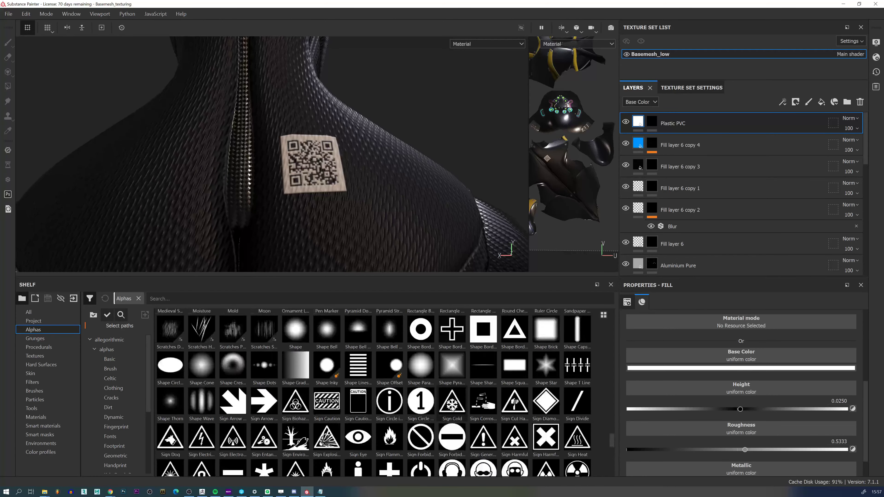
{"action": "scroll", "coordinate": [474, 407], "scroll_direction": "up", "scroll_amount": 12}
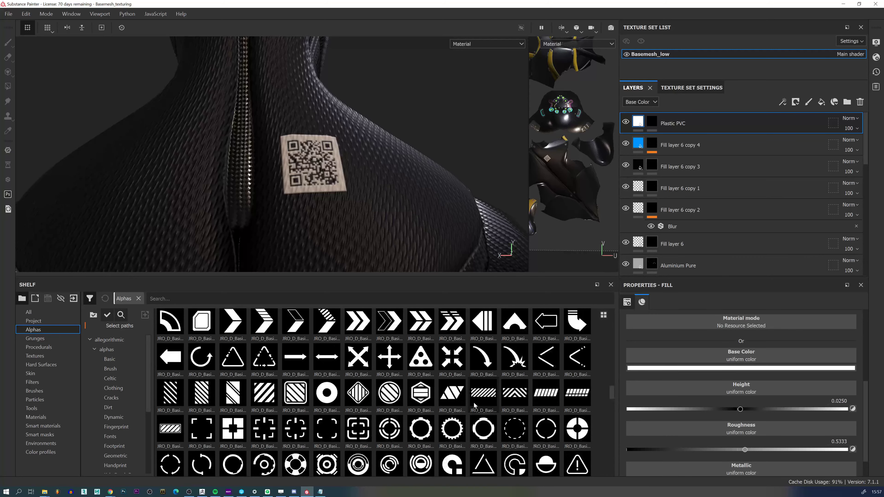
{"action": "scroll", "coordinate": [474, 404], "scroll_direction": "up", "scroll_amount": 6}
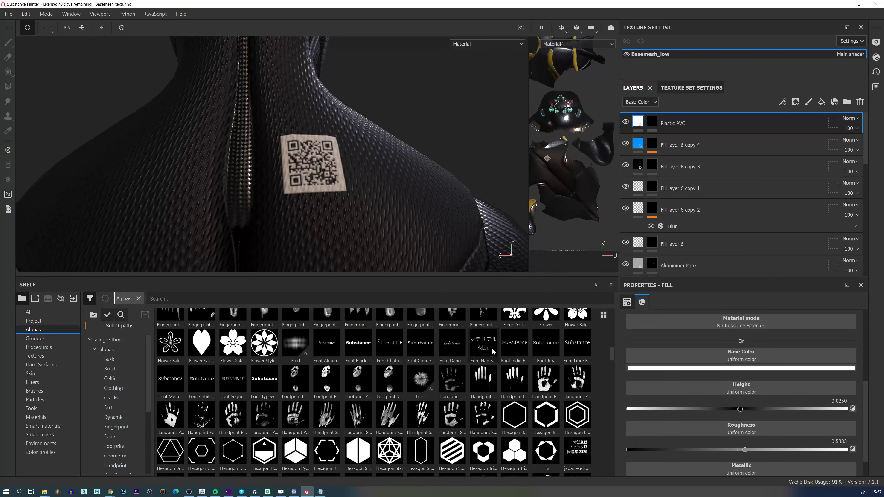
{"action": "scroll", "coordinate": [508, 348], "scroll_direction": "up", "scroll_amount": 10}
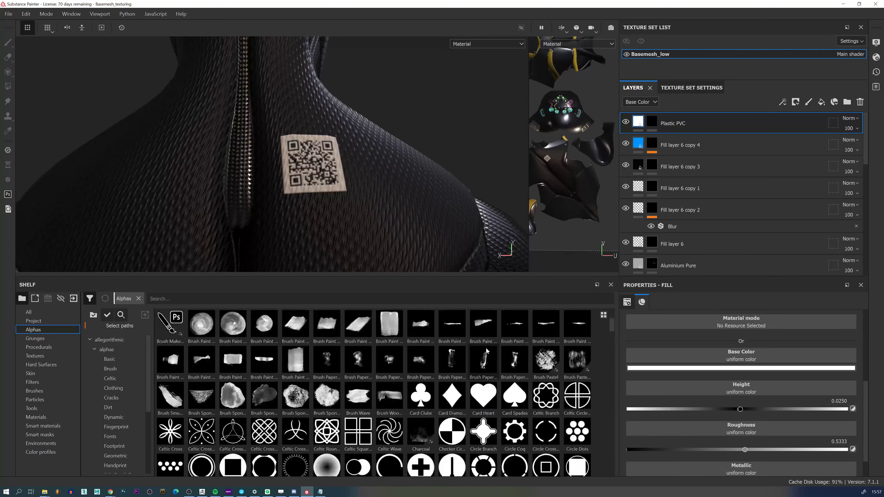
{"action": "scroll", "coordinate": [465, 375], "scroll_direction": "down", "scroll_amount": 10}
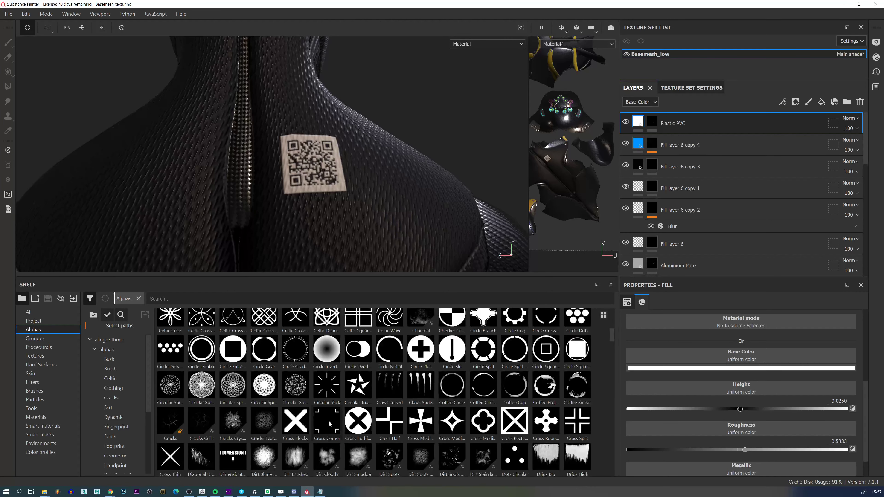
{"action": "left_click", "coordinate": [238, 462]}
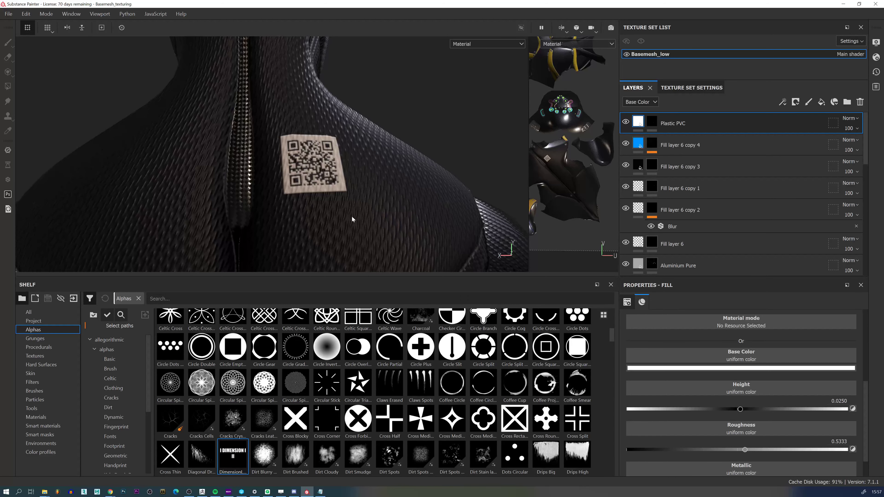
{"action": "left_click", "coordinate": [656, 121]}
{"action": "left_click_drag", "start_coordinate": [263, 228], "coordinate": [265, 209], "text": "alt"}
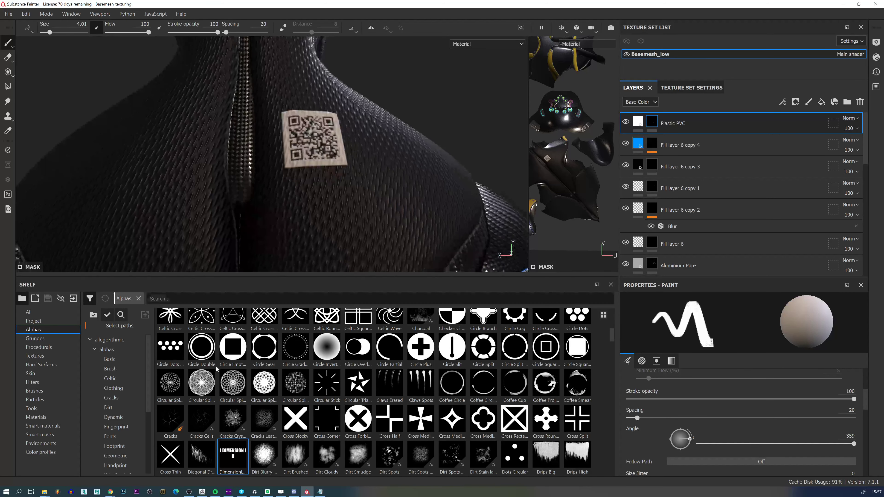
{"action": "left_click", "coordinate": [238, 463]}
{"action": "right_click_drag", "start_coordinate": [334, 202], "coordinate": [351, 202], "text": "ctrl"}
{"action": "left_click", "coordinate": [346, 202]}
Stamp the Japanese Font Han alpha several times around the bottom of the Dimension text at brush size 4.35.
{"action": "left_click_drag", "start_coordinate": [369, 229], "coordinate": [385, 233], "text": "alt"}
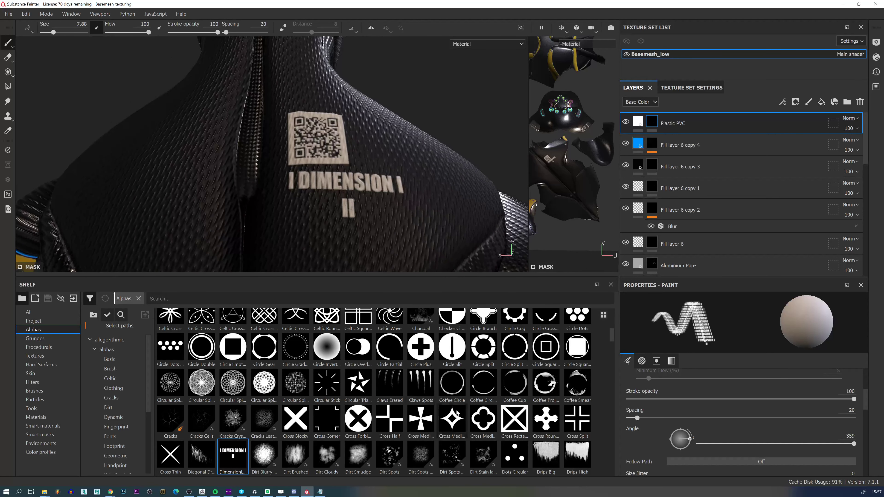
{"action": "scroll", "coordinate": [474, 397], "scroll_direction": "down", "scroll_amount": 6}
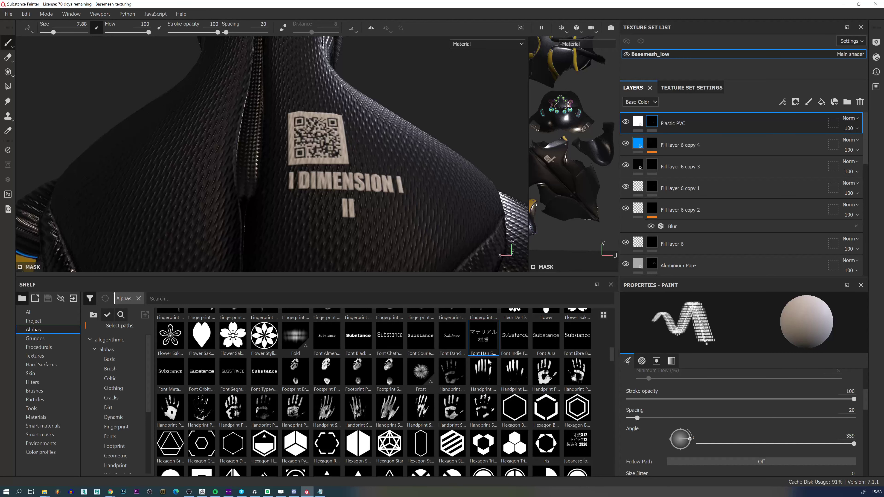
{"action": "right_click_drag", "start_coordinate": [407, 204], "coordinate": [387, 203], "text": "ctrl"}
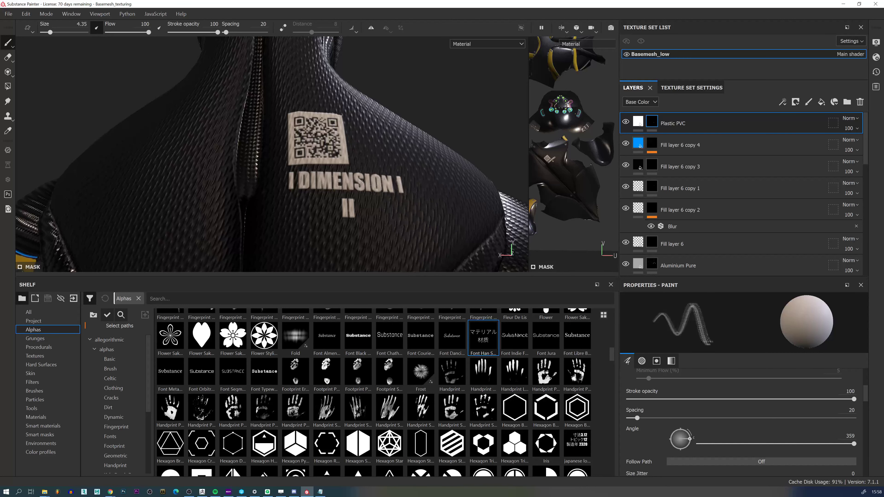
{"action": "mouse_move", "coordinate": [400, 218]}
{"action": "left_mouse_down", "text": "alt"}
{"action": "mouse_move", "coordinate": [418, 219]}
{"action": "mouse_move", "coordinate": [393, 218]}
{"action": "left_mouse_up", "text": "alt"}
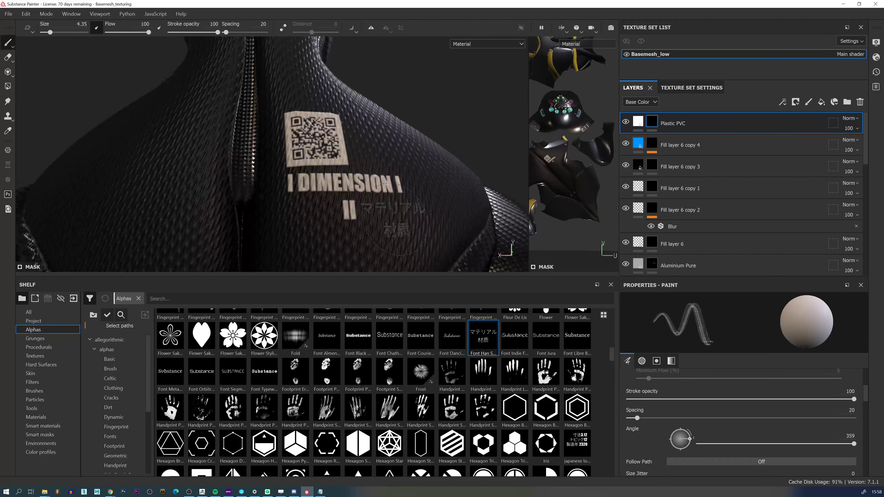
{"action": "left_click", "coordinate": [395, 221]}
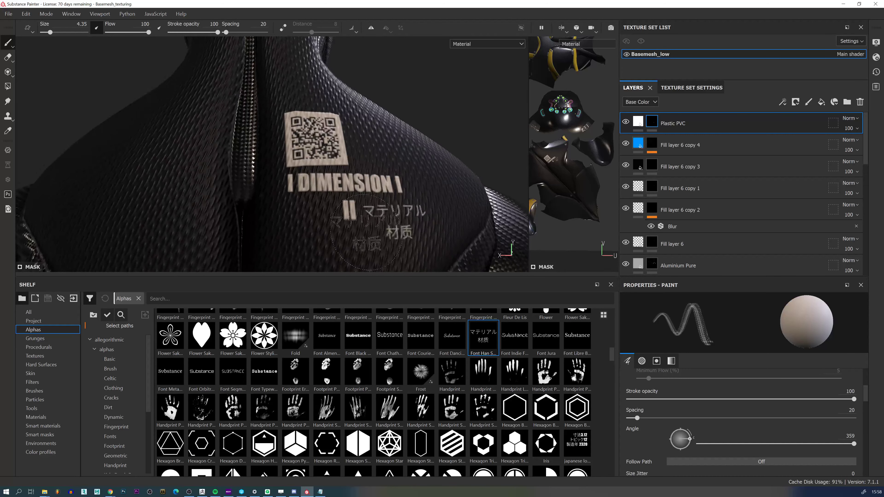
{"action": "left_click", "coordinate": [349, 238]}
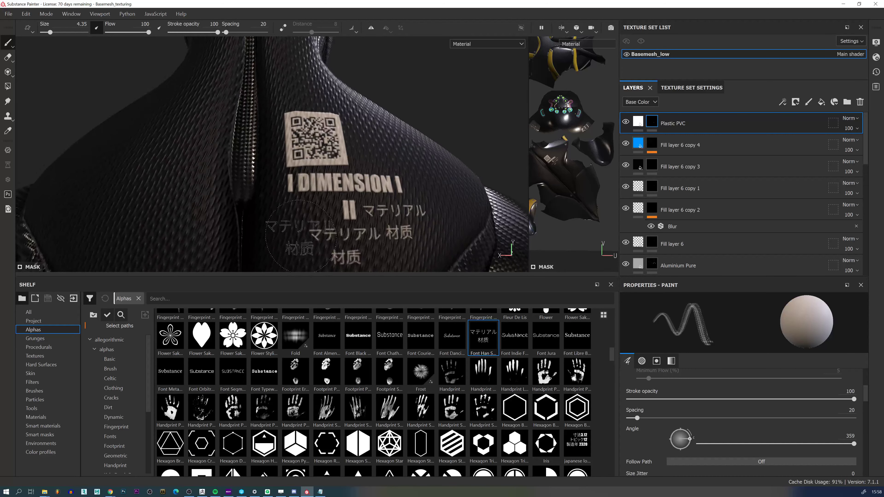
Shrink the shelf to enlarge the 3D viewport and frame the whole character from behind.
{"action": "scroll", "coordinate": [298, 225], "scroll_direction": "down", "scroll_amount": 10}
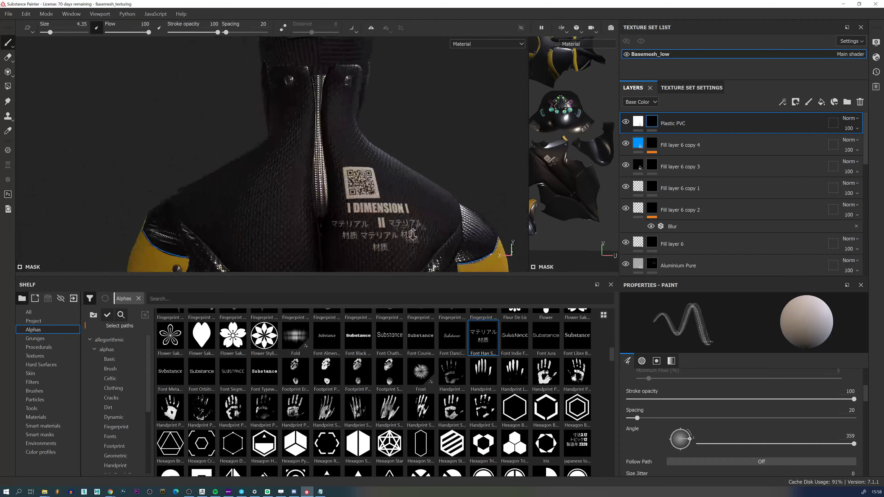
{"action": "middle_click_drag", "start_coordinate": [362, 146], "coordinate": [362, 105], "text": "alt"}
{"action": "right_click_drag", "start_coordinate": [362, 104], "coordinate": [314, 105], "text": "alt"}
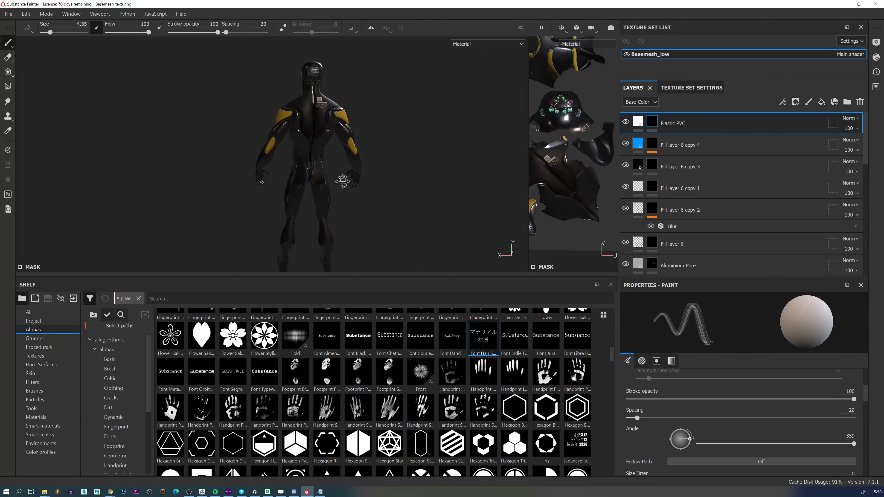
{"action": "mouse_move", "coordinate": [341, 182]}
{"action": "right_mouse_down", "text": "alt"}
{"action": "mouse_move", "coordinate": [330, 180]}
{"action": "mouse_move", "coordinate": [347, 179]}
{"action": "right_mouse_up", "text": "alt"}
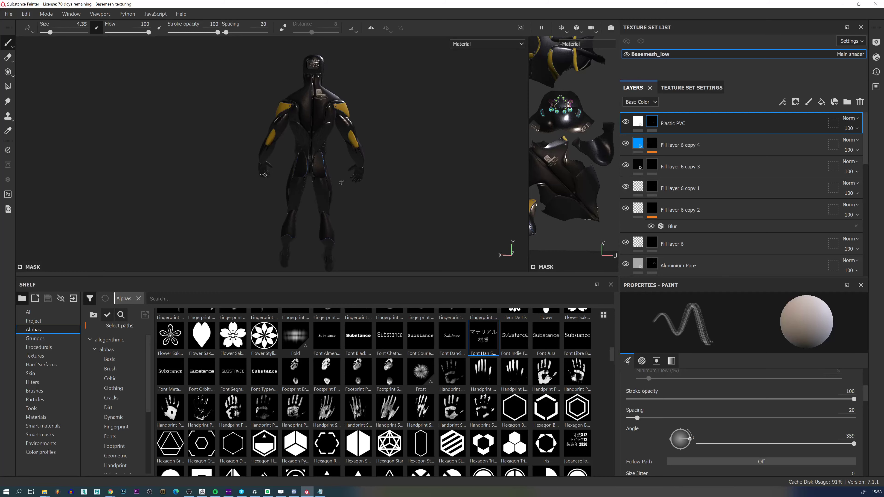
{"action": "left_click_drag", "start_coordinate": [401, 276], "coordinate": [400, 390]}
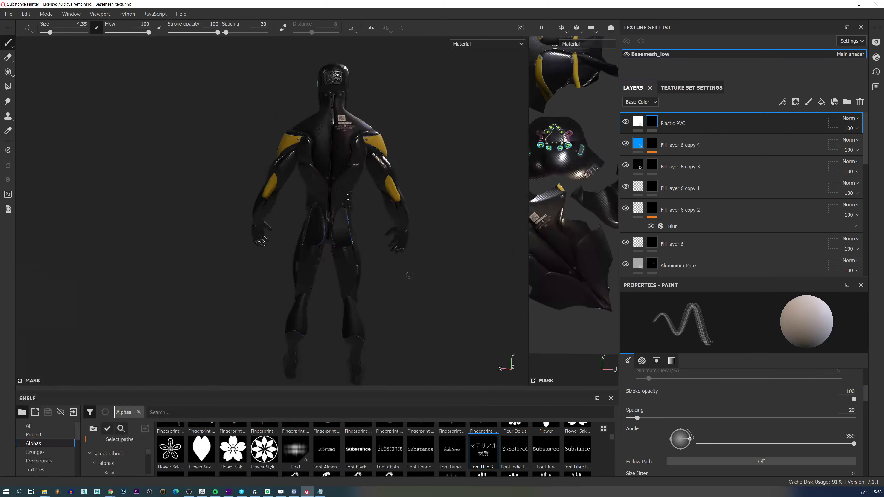
Change the base color of Fill layer 6 copy 4 from blue to the near-white ededed.
{"action": "left_click", "coordinate": [707, 144]}
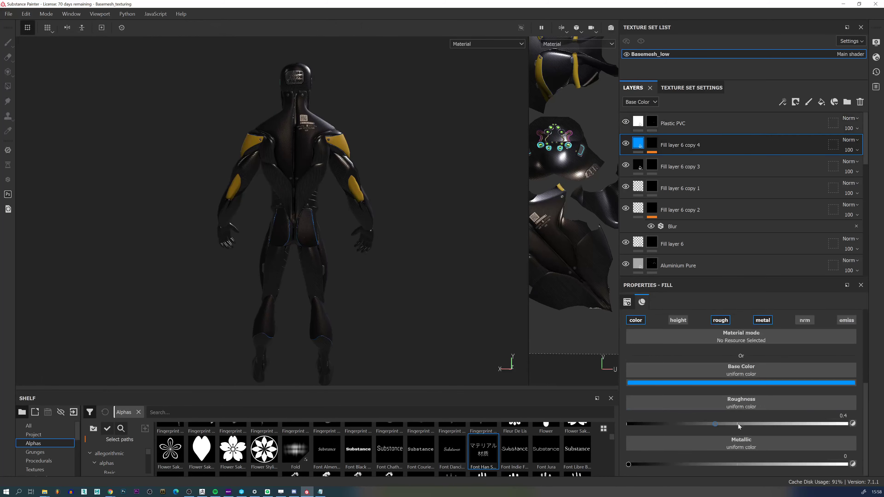
{"action": "left_click", "coordinate": [716, 383]}
{"action": "left_click_drag", "start_coordinate": [744, 416], "coordinate": [716, 407]}
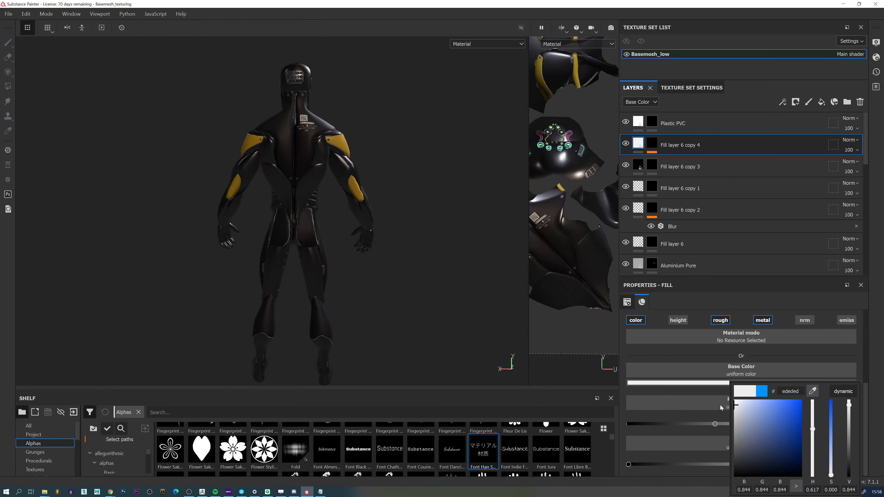
Examine the recolored trim lines and the back decals from several angles around the character.
{"action": "right_click_drag", "start_coordinate": [415, 279], "coordinate": [406, 281], "text": "alt"}
{"action": "middle_click_drag", "start_coordinate": [388, 281], "coordinate": [393, 277], "text": "alt"}
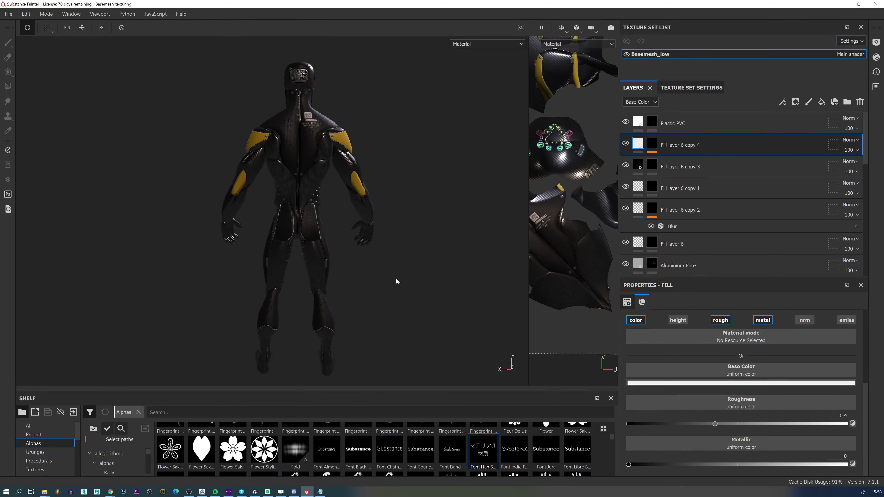
{"action": "middle_click_drag", "start_coordinate": [311, 224], "coordinate": [310, 227], "text": "alt"}
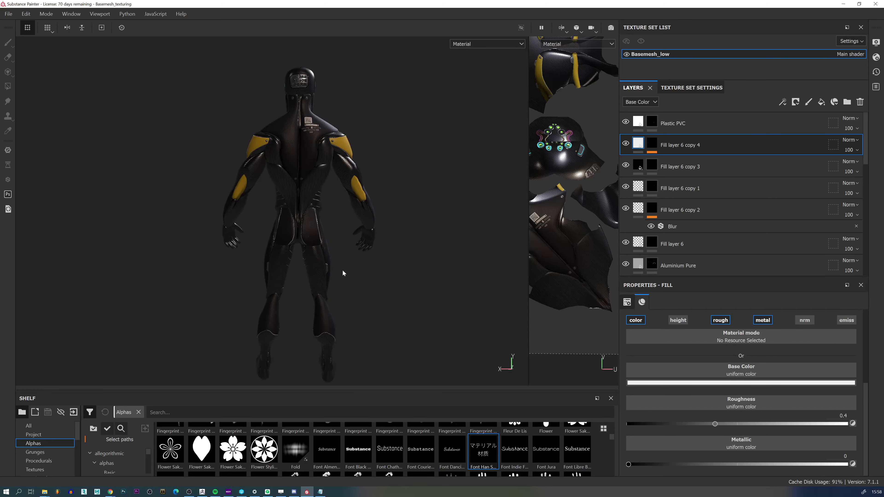
{"action": "left_click_drag", "start_coordinate": [342, 273], "coordinate": [330, 245], "text": "alt"}
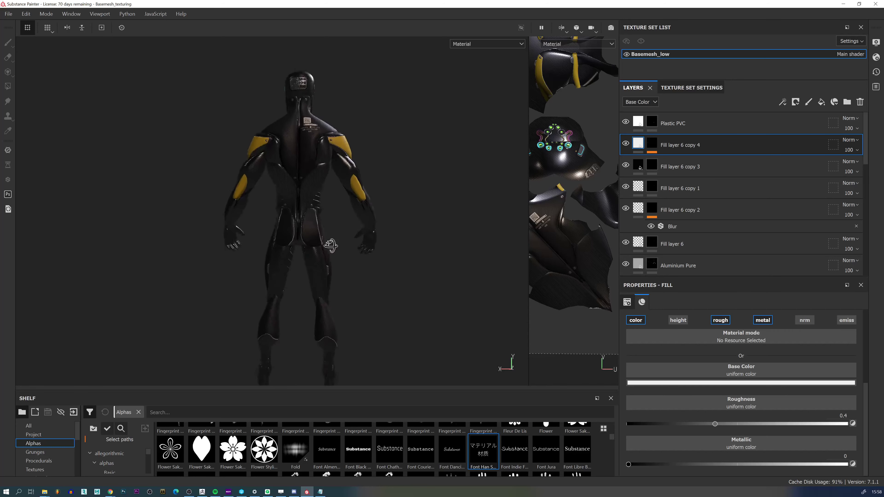
{"action": "left_click_drag", "start_coordinate": [316, 177], "coordinate": [321, 268], "text": "alt"}
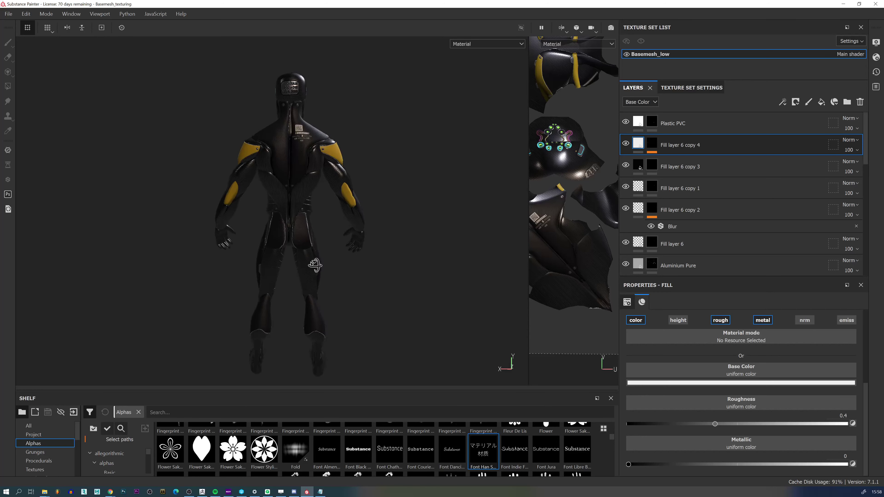
{"action": "left_click_drag", "start_coordinate": [251, 253], "coordinate": [361, 229], "text": "alt"}
{"action": "right_click_drag", "start_coordinate": [361, 229], "coordinate": [380, 240], "text": "alt"}
{"action": "left_click_drag", "start_coordinate": [376, 331], "coordinate": [329, 260], "text": "alt"}
{"action": "right_click_drag", "start_coordinate": [329, 260], "coordinate": [330, 222], "text": "alt"}
{"action": "left_click_drag", "start_coordinate": [329, 223], "coordinate": [168, 223], "text": "alt"}
{"action": "right_click_drag", "start_coordinate": [167, 222], "coordinate": [258, 249], "text": "alt"}
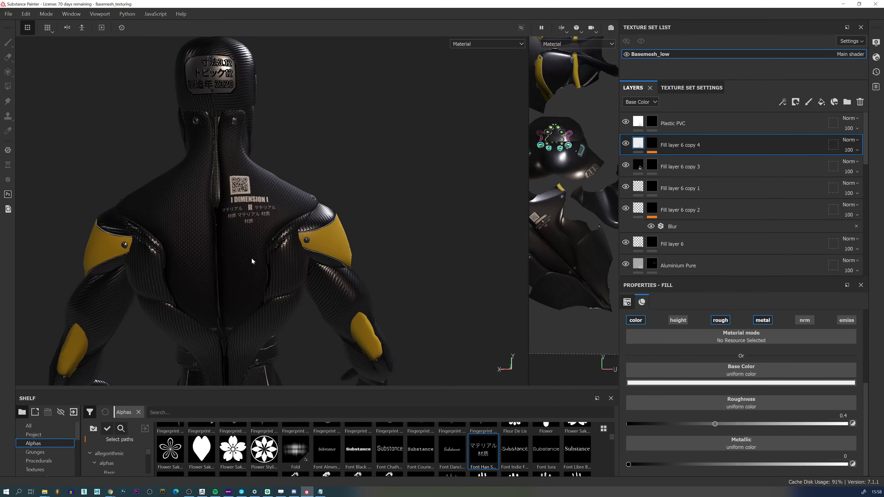
Choose the Sign Warning alpha from the shelf and resize the shelf to take up roughly the lower half of the workspace.
{"action": "right_click_drag", "start_coordinate": [253, 258], "coordinate": [249, 232], "text": "alt"}
{"action": "left_click_drag", "start_coordinate": [372, 390], "coordinate": [381, 192]}
{"action": "scroll", "coordinate": [423, 310], "scroll_direction": "up", "scroll_amount": 5}
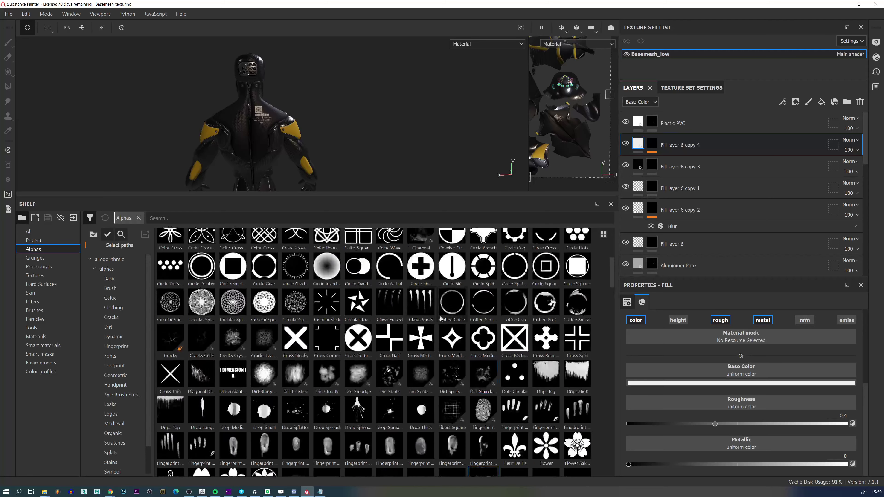
{"action": "scroll", "coordinate": [376, 341], "scroll_direction": "up", "scroll_amount": 6}
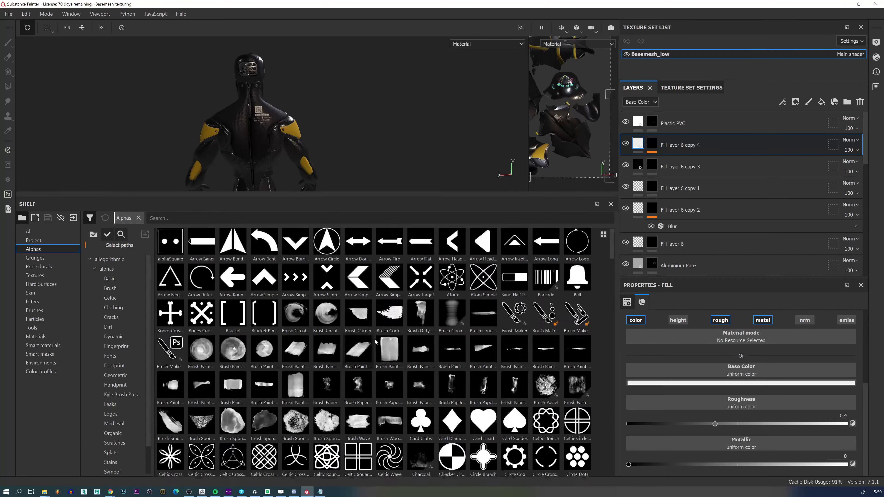
{"action": "scroll", "coordinate": [435, 305], "scroll_direction": "down", "scroll_amount": 20}
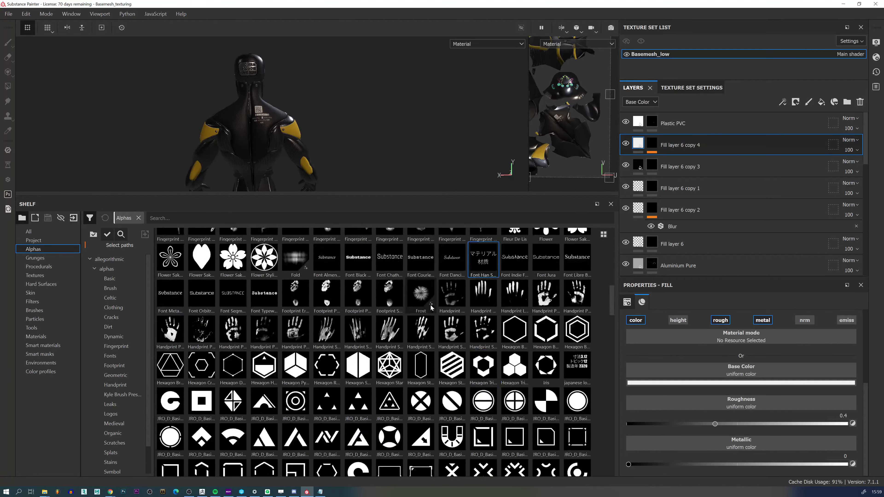
{"action": "scroll", "coordinate": [431, 307], "scroll_direction": "down", "scroll_amount": 12}
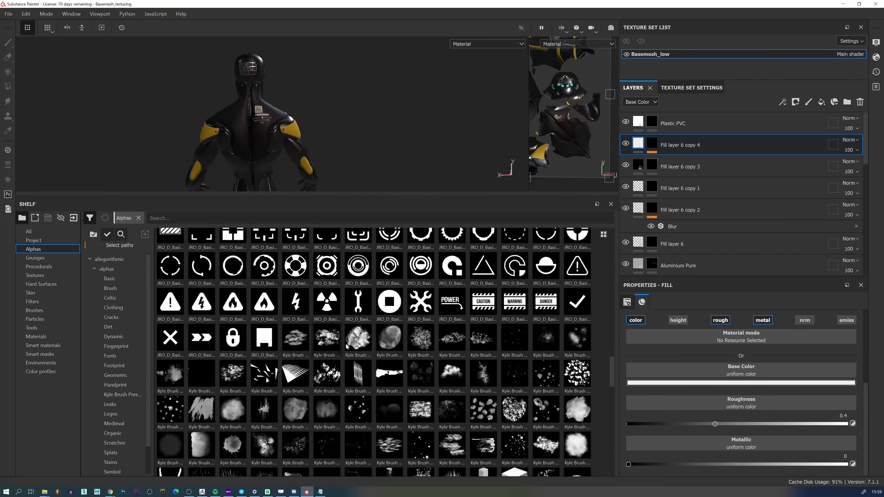
{"action": "scroll", "coordinate": [392, 347], "scroll_direction": "down", "scroll_amount": 15}
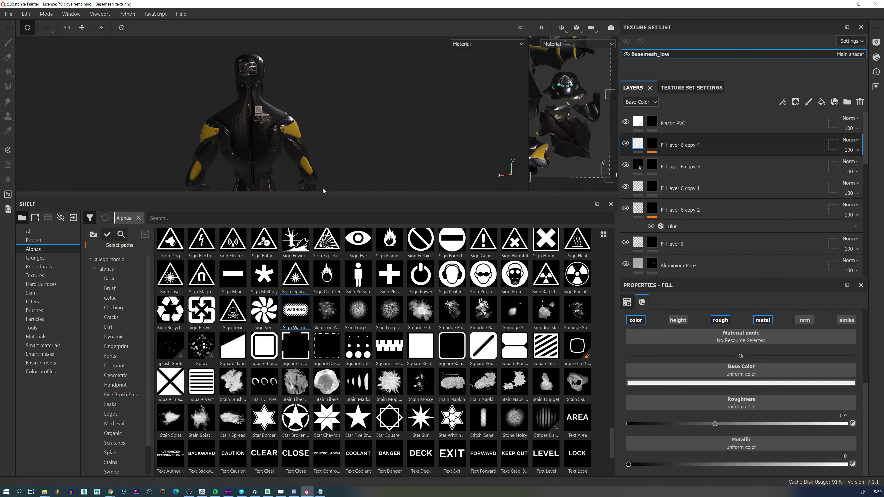
{"action": "left_click_drag", "start_coordinate": [331, 196], "coordinate": [332, 390]}
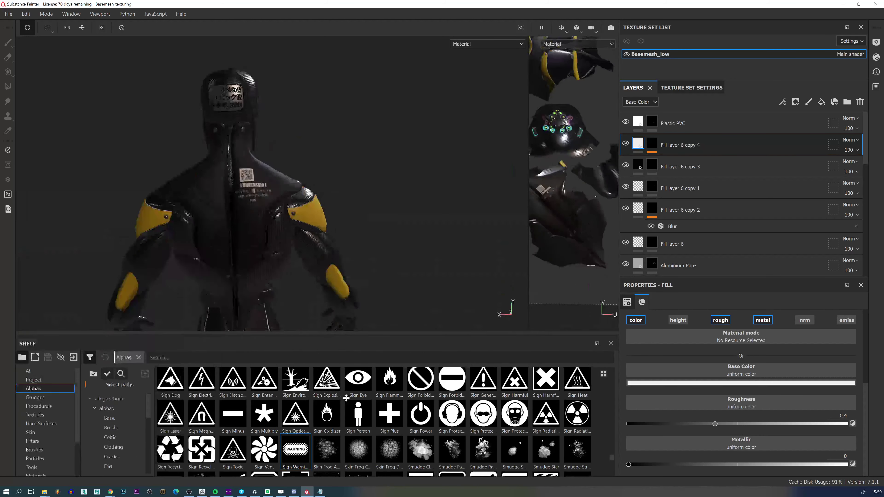
{"action": "scroll", "coordinate": [313, 209], "scroll_direction": "up", "scroll_amount": 3}
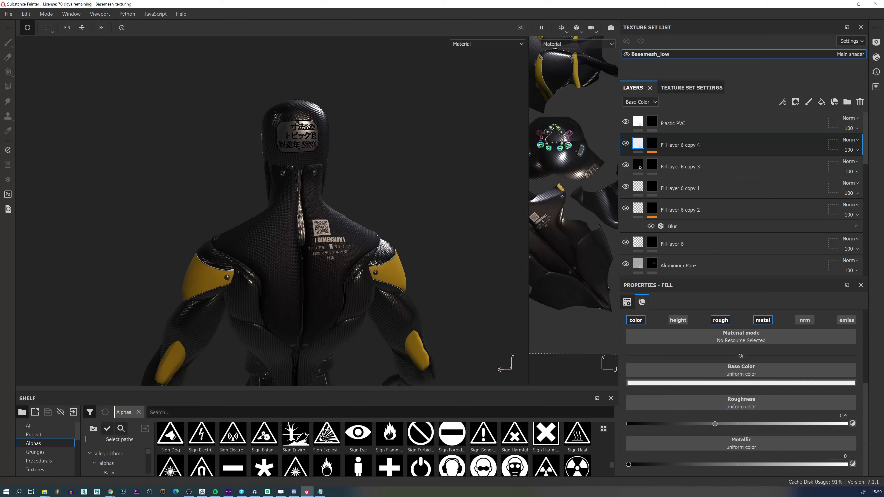
{"action": "left_click_drag", "start_coordinate": [331, 387], "coordinate": [332, 286]}
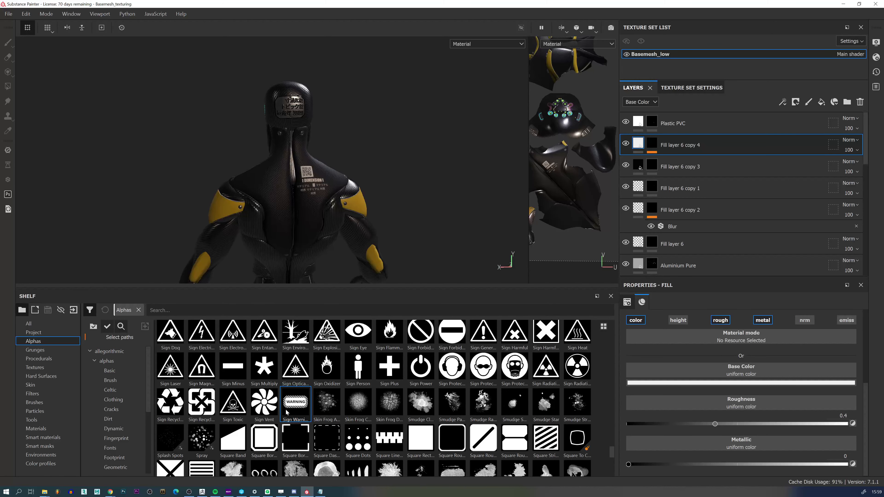
Stamp the warning sign in the mask of Fill layer 6 copy 4, just below the text plate on the back of the head.
{"action": "left_click", "coordinate": [652, 145]}
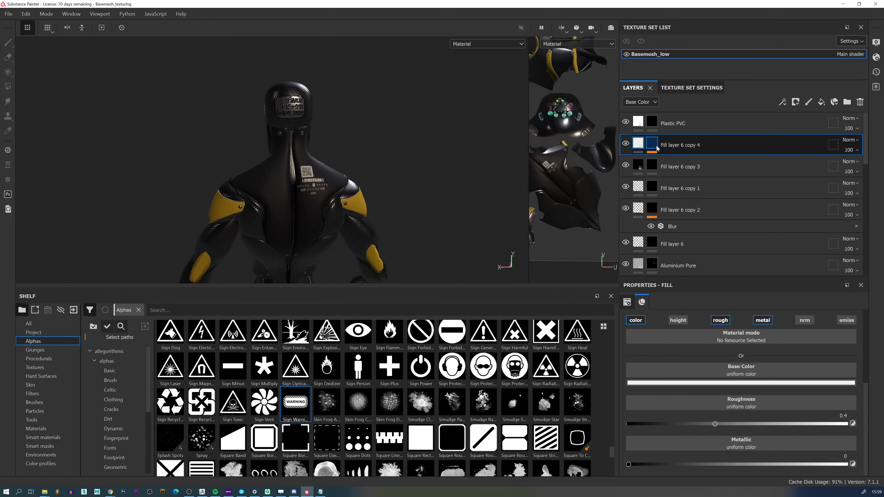
{"action": "key", "text": "1"}
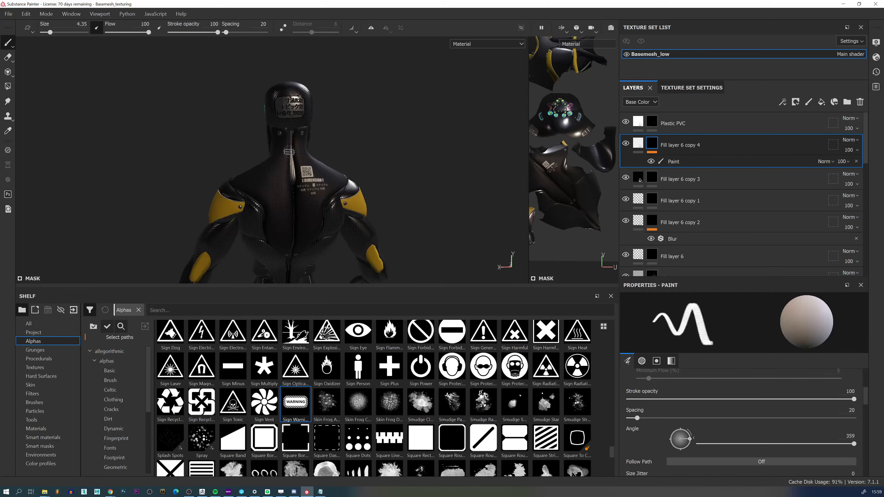
{"action": "scroll", "coordinate": [292, 186], "scroll_direction": "up", "scroll_amount": 8}
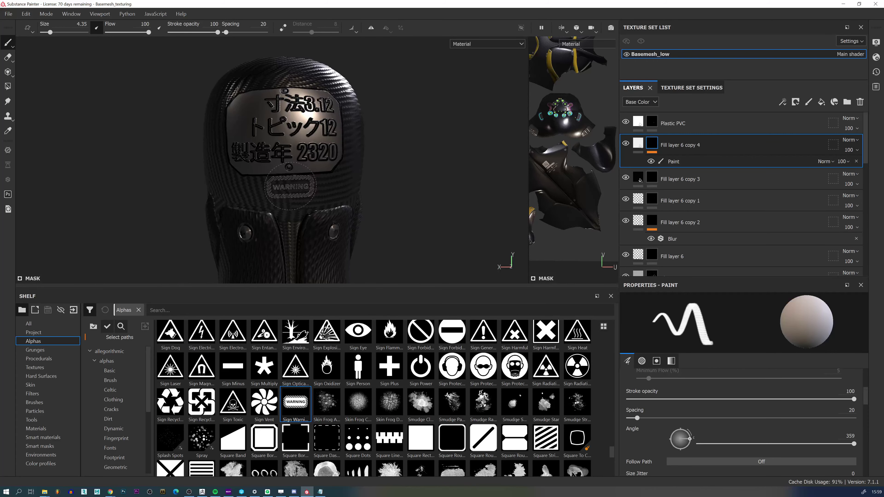
{"action": "left_click", "coordinate": [287, 188]}
Choose the horizontal diagonal-stripe band alpha from the JRO_D set as the brush shape for the front of the suit.
{"action": "right_click_drag", "start_coordinate": [394, 266], "coordinate": [271, 63], "text": "alt"}
{"action": "middle_click_drag", "start_coordinate": [365, 245], "coordinate": [372, 188], "text": "alt"}
{"action": "left_click_drag", "start_coordinate": [328, 200], "coordinate": [256, 210], "text": "alt"}
{"action": "right_click_drag", "start_coordinate": [414, 195], "coordinate": [475, 223], "text": "alt"}
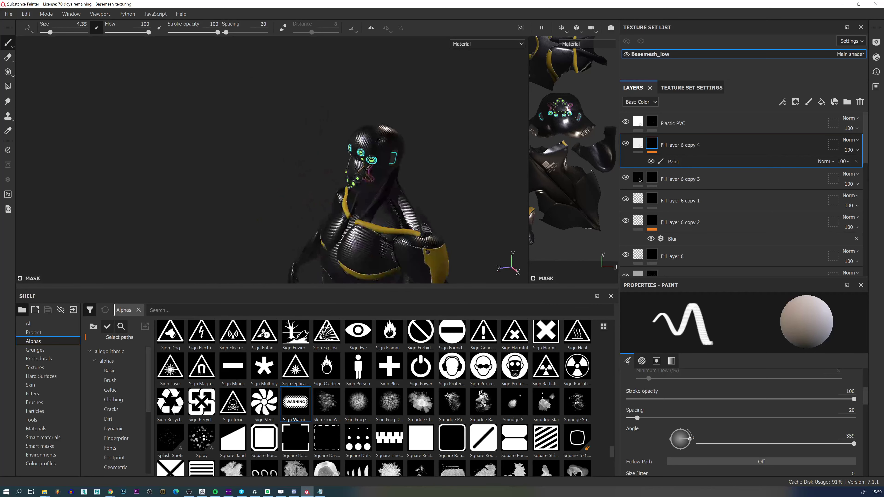
{"action": "left_click_drag", "start_coordinate": [475, 224], "coordinate": [432, 241], "text": "alt"}
{"action": "middle_click_drag", "start_coordinate": [432, 241], "coordinate": [369, 111], "text": "alt"}
{"action": "left_click_drag", "start_coordinate": [363, 223], "coordinate": [380, 209], "text": "alt"}
{"action": "middle_click_drag", "start_coordinate": [353, 275], "coordinate": [314, 178], "text": "alt"}
{"action": "scroll", "coordinate": [403, 422], "scroll_direction": "down", "scroll_amount": 5}
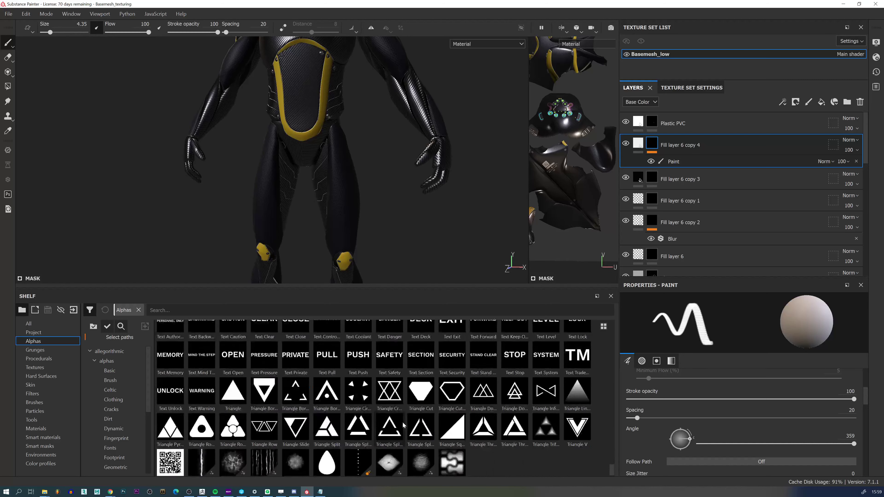
{"action": "scroll", "coordinate": [341, 421], "scroll_direction": "down", "scroll_amount": 1}
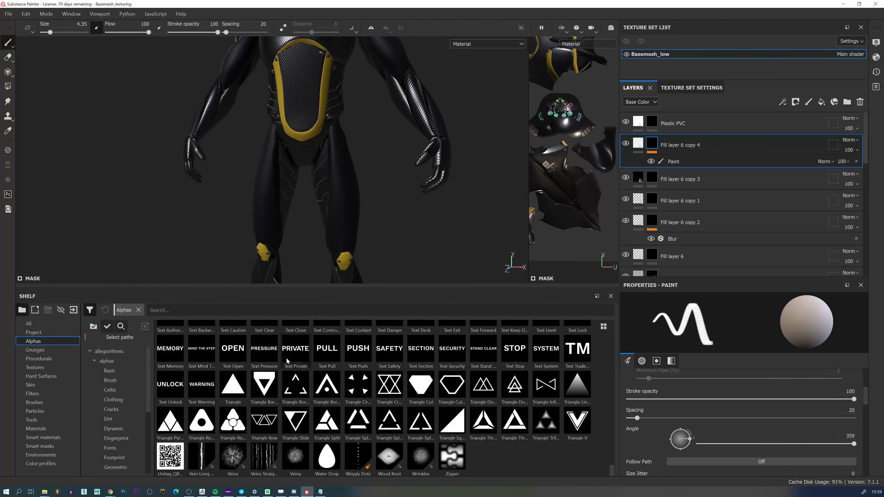
{"action": "scroll", "coordinate": [230, 416], "scroll_direction": "up", "scroll_amount": 5}
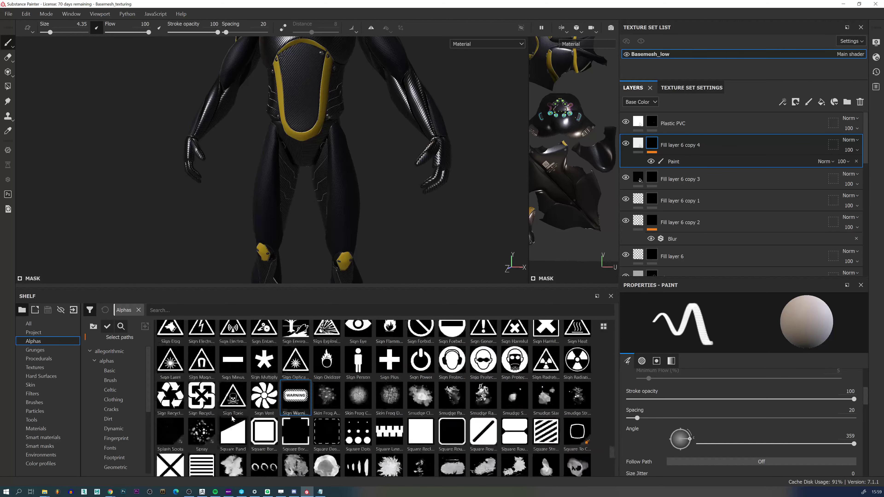
{"action": "scroll", "coordinate": [231, 415], "scroll_direction": "up", "scroll_amount": 10}
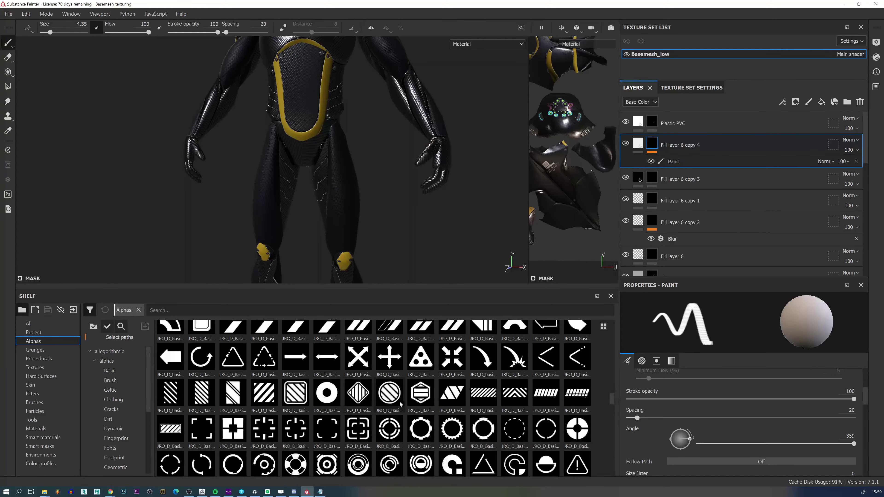
{"action": "left_click", "coordinate": [485, 395]}
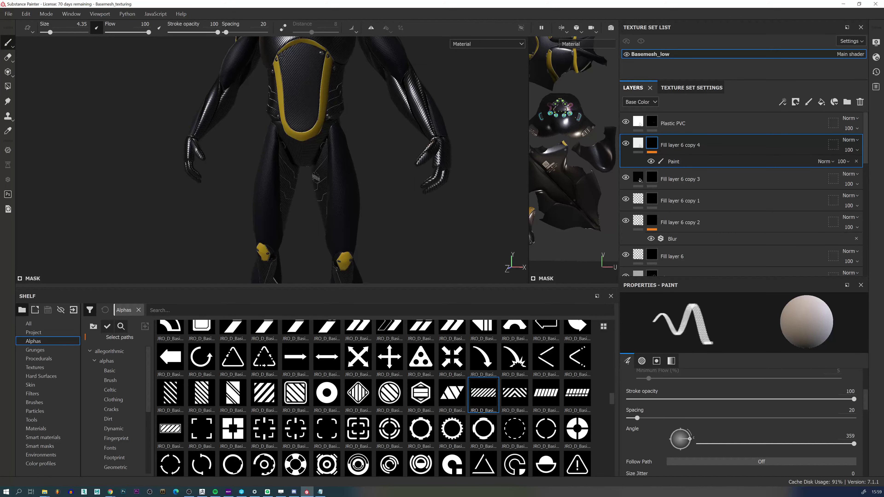
Try a stamp of the diagonal-stripe band on the outer left thigh at brush size 14.17.
{"action": "right_click_drag", "start_coordinate": [346, 224], "coordinate": [368, 225], "text": "ctrl"}
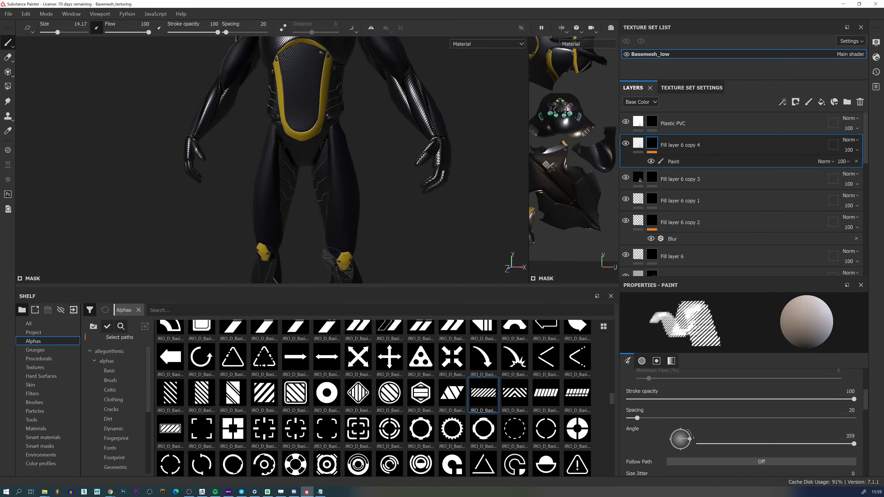
{"action": "mouse_move", "coordinate": [340, 231]}
{"action": "left_mouse_down", "text": "alt"}
{"action": "mouse_move", "coordinate": [345, 224]}
{"action": "mouse_move", "coordinate": [173, 231]}
{"action": "left_mouse_up", "text": "alt"}
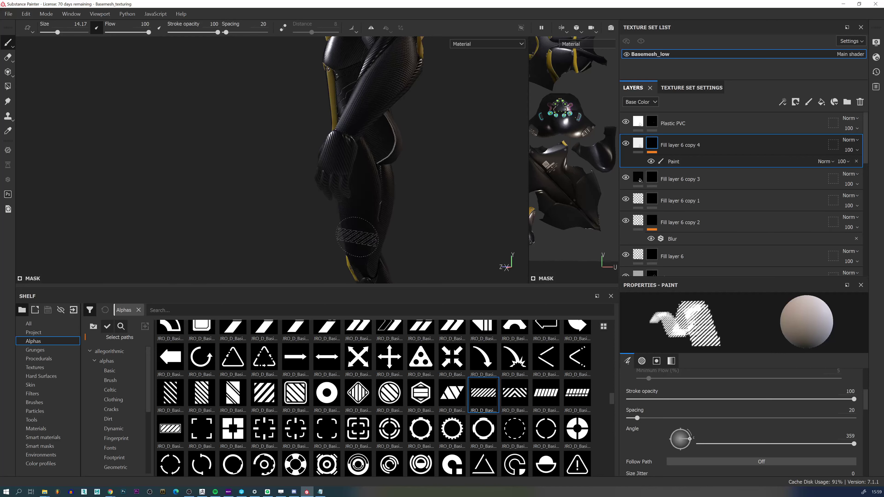
{"action": "left_click_drag", "start_coordinate": [364, 237], "coordinate": [348, 236], "text": "alt"}
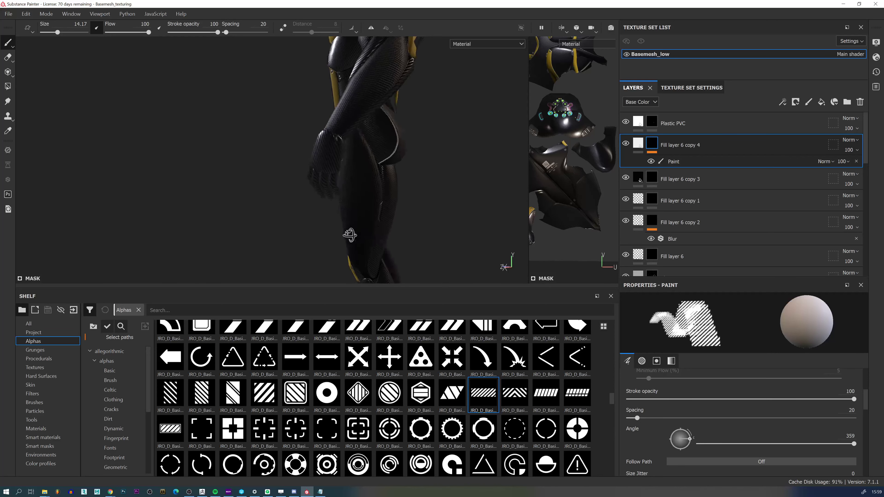
{"action": "left_click", "coordinate": [369, 232]}
{"action": "scroll", "coordinate": [433, 272], "scroll_direction": "down", "scroll_amount": 2}
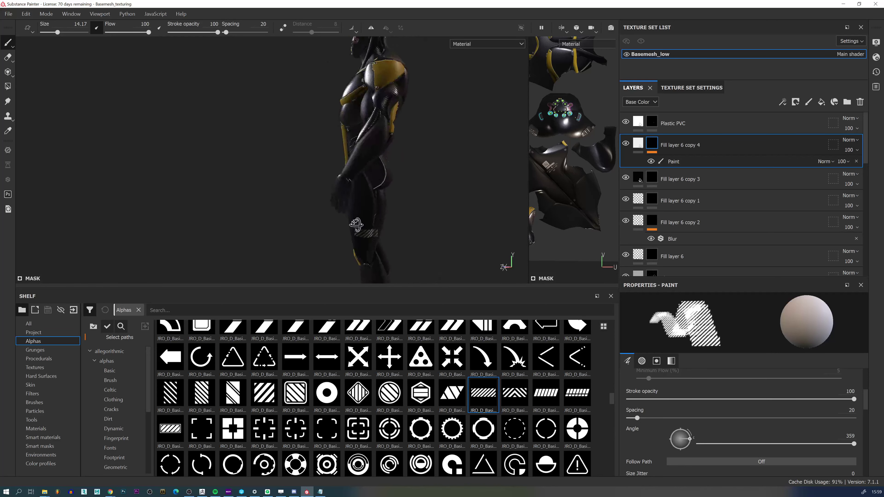
{"action": "mouse_move", "coordinate": [427, 252]}
{"action": "left_mouse_down", "text": "alt"}
{"action": "mouse_move", "coordinate": [488, 246]}
{"action": "mouse_move", "coordinate": [379, 165]}
{"action": "mouse_move", "coordinate": [345, 154]}
{"action": "mouse_move", "coordinate": [388, 169]}
{"action": "left_mouse_up", "text": "alt"}
Enlarge the brush to 30.73 and stamp the diagonal-stripe band across the outer left thigh.
{"action": "right_click_drag", "start_coordinate": [324, 165], "coordinate": [350, 165], "text": "ctrl"}
{"action": "left_click_drag", "start_coordinate": [364, 171], "coordinate": [311, 173], "text": "alt"}
{"action": "mouse_move", "coordinate": [394, 210]}
{"action": "left_mouse_down", "text": "alt"}
{"action": "mouse_move", "coordinate": [452, 211]}
{"action": "mouse_move", "coordinate": [332, 149]}
{"action": "left_mouse_up", "text": "alt"}
{"action": "middle_click_drag", "start_coordinate": [344, 119], "coordinate": [322, 195], "text": "alt"}
{"action": "scroll", "coordinate": [324, 216], "scroll_direction": "up", "scroll_amount": 3}
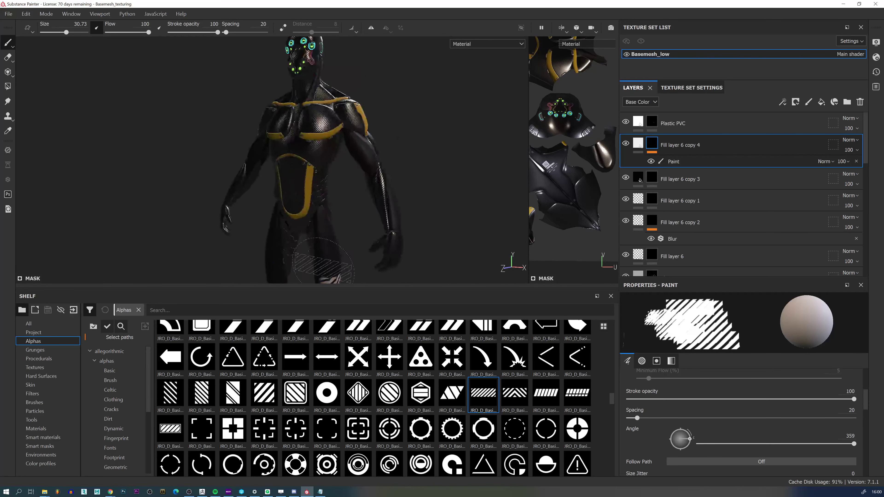
{"action": "left_click_drag", "start_coordinate": [325, 250], "coordinate": [168, 231], "text": "alt"}
{"action": "middle_click_drag", "start_coordinate": [346, 237], "coordinate": [286, 142], "text": "alt"}
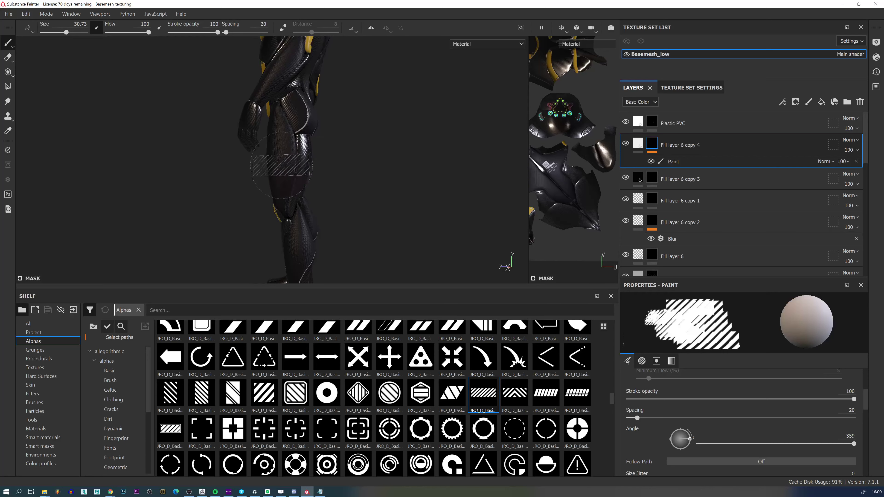
{"action": "mouse_move", "coordinate": [376, 203]}
{"action": "left_mouse_down", "text": "alt"}
{"action": "mouse_move", "coordinate": [217, 212]}
{"action": "mouse_move", "coordinate": [632, 203]}
{"action": "mouse_move", "coordinate": [384, 209]}
{"action": "left_mouse_up", "text": "alt"}
{"action": "middle_click_drag", "start_coordinate": [353, 189], "coordinate": [375, 195], "text": "alt"}
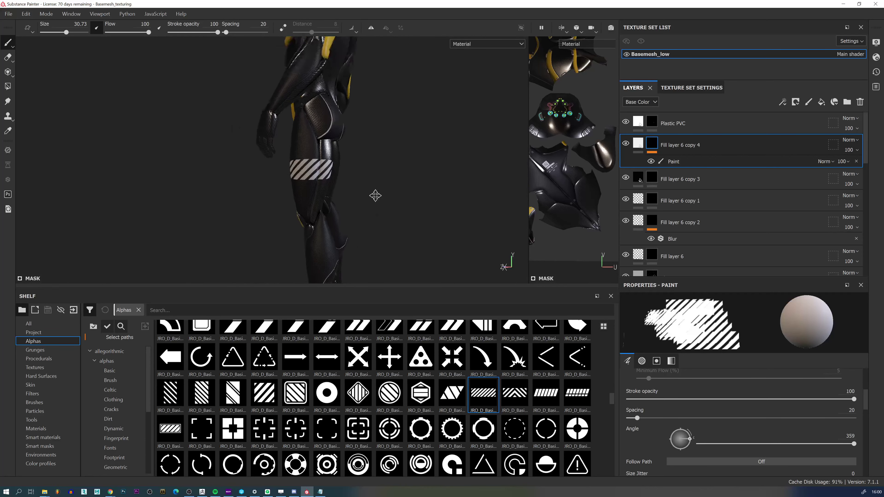
Examine the stripe band on the left thigh from the front, back and side, and undo the stamp.
{"action": "scroll", "coordinate": [348, 185], "scroll_direction": "up", "scroll_amount": 3}
{"action": "left_click_drag", "start_coordinate": [448, 212], "coordinate": [428, 213], "text": "alt"}
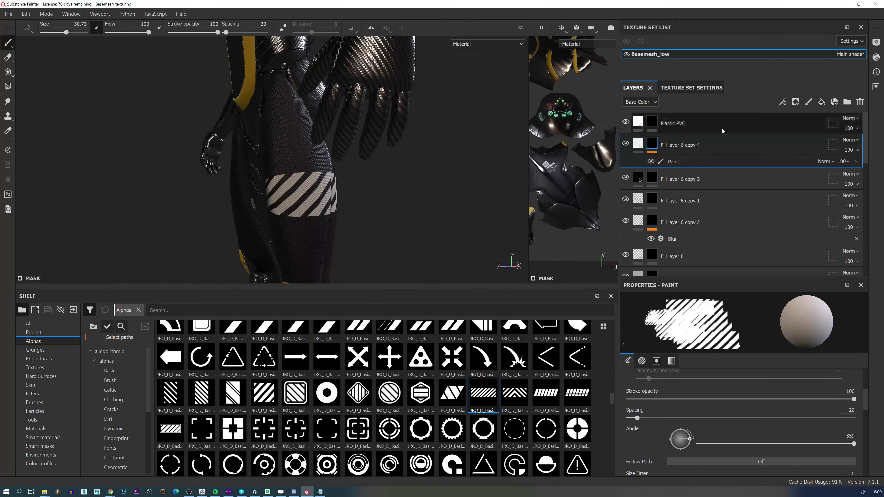
{"action": "middle_click_drag", "start_coordinate": [306, 195], "coordinate": [380, 156], "text": "alt"}
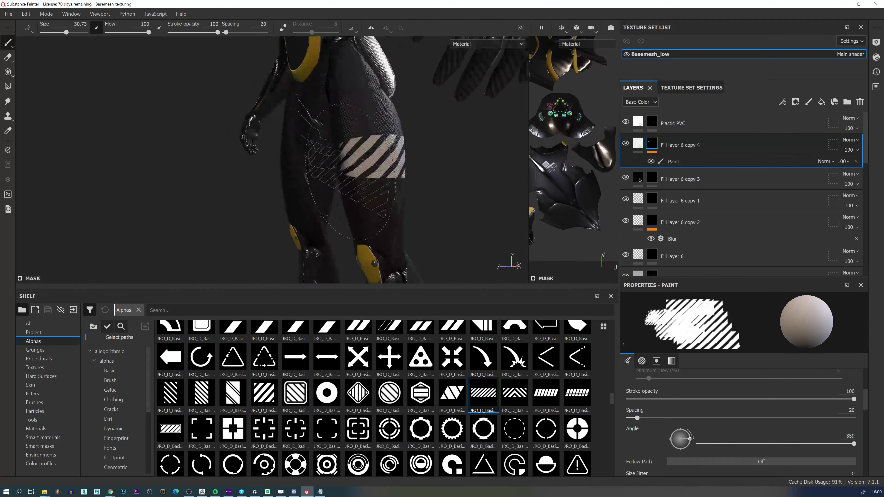
{"action": "left_click_drag", "start_coordinate": [441, 187], "coordinate": [407, 190], "text": "alt"}
{"action": "right_click_drag", "start_coordinate": [406, 190], "coordinate": [374, 134], "text": "alt"}
{"action": "left_click_drag", "start_coordinate": [392, 192], "coordinate": [205, 200], "text": "alt"}
{"action": "middle_click_drag", "start_coordinate": [363, 147], "coordinate": [326, 137], "text": "alt"}
{"action": "right_click_drag", "start_coordinate": [326, 136], "coordinate": [325, 237], "text": "alt"}
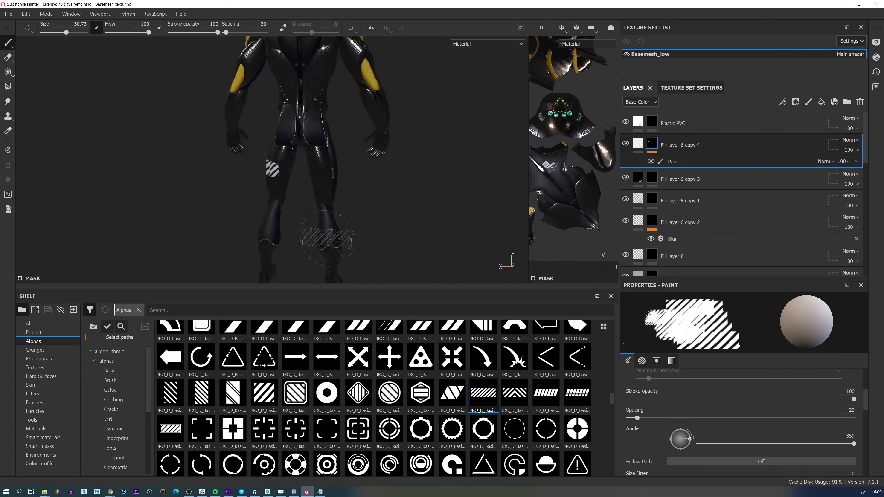
{"action": "right_click_drag", "start_coordinate": [272, 171], "coordinate": [304, 243], "text": "alt"}
{"action": "left_click_drag", "start_coordinate": [306, 206], "coordinate": [405, 194], "text": "alt"}
{"action": "middle_click_drag", "start_coordinate": [252, 138], "coordinate": [259, 154], "text": "alt"}
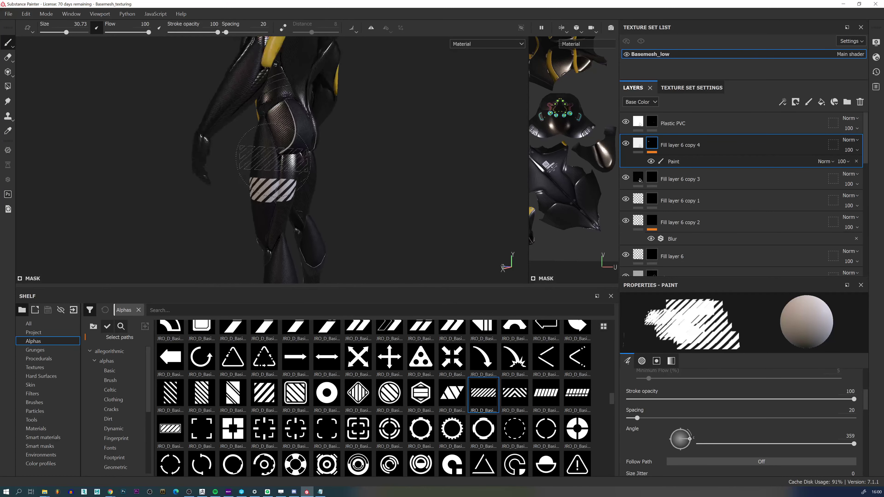
{"action": "right_click_drag", "start_coordinate": [259, 153], "coordinate": [271, 185], "text": "alt"}
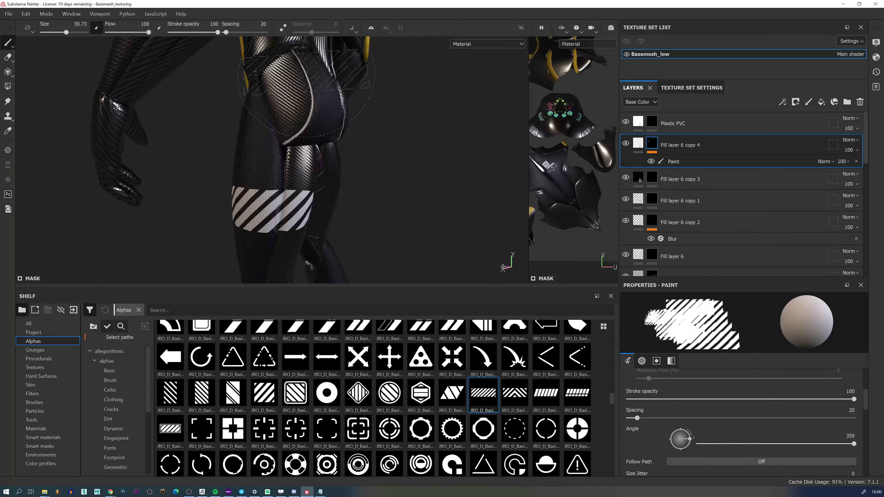
{"action": "middle_click_drag", "start_coordinate": [271, 158], "coordinate": [321, 111], "text": "alt"}
{"action": "left_click_drag", "start_coordinate": [271, 164], "coordinate": [393, 163], "text": "alt"}
{"action": "right_click_drag", "start_coordinate": [324, 177], "coordinate": [310, 167], "text": "alt"}
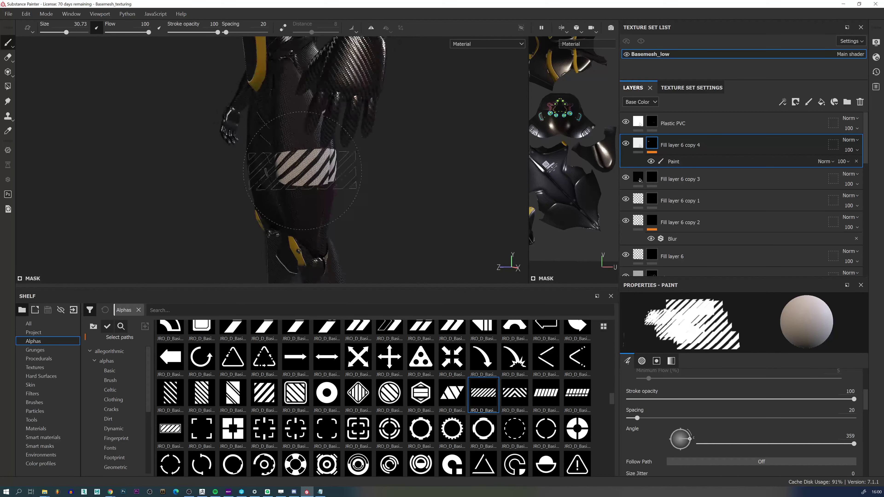
{"action": "key", "text": "ctrl+z"}
Try the diagonal-stripe band across the side of the abdomen panel at brush size 23.65 and check it from the front.
{"action": "middle_click_drag", "start_coordinate": [260, 177], "coordinate": [362, 258], "text": "alt"}
{"action": "left_click_drag", "start_coordinate": [348, 174], "coordinate": [418, 178], "text": "alt"}
{"action": "middle_click_drag", "start_coordinate": [423, 210], "coordinate": [402, 251], "text": "alt"}
{"action": "right_click_drag", "start_coordinate": [355, 177], "coordinate": [373, 205], "text": "alt"}
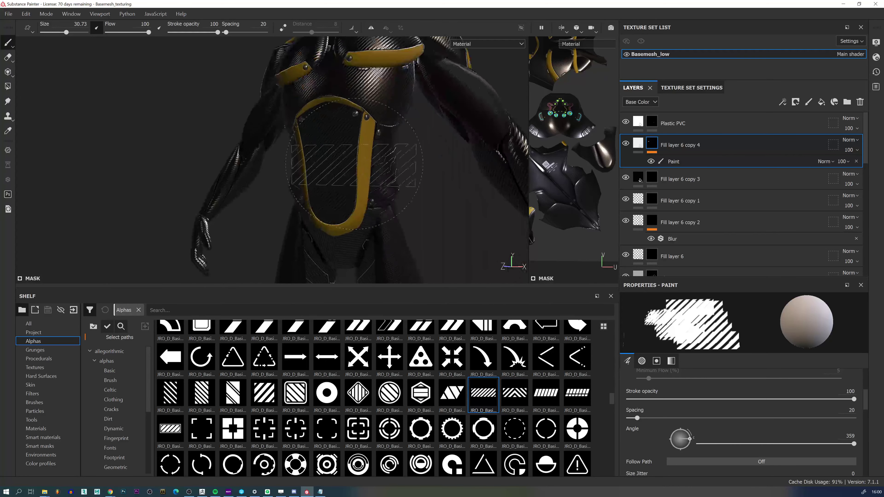
{"action": "mouse_move", "coordinate": [356, 157]}
{"action": "right_mouse_down", "text": "ctrl"}
{"action": "mouse_move", "coordinate": [343, 157]}
{"action": "mouse_move", "coordinate": [351, 156]}
{"action": "right_mouse_up", "text": "ctrl"}
{"action": "left_click", "coordinate": [377, 200]}
{"action": "middle_click_drag", "start_coordinate": [368, 162], "coordinate": [329, 193], "text": "alt"}
{"action": "left_click", "coordinate": [318, 193]}
{"action": "right_click_drag", "start_coordinate": [405, 194], "coordinate": [355, 188], "text": "alt"}
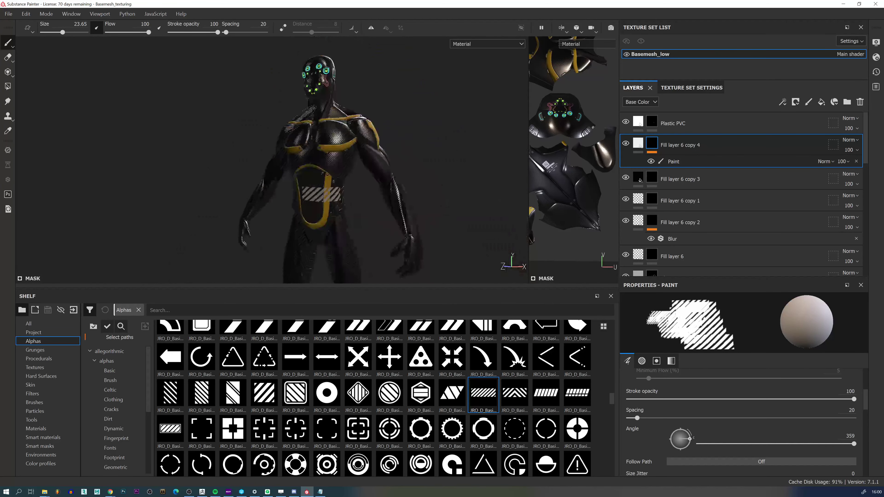
{"action": "right_click_drag", "start_coordinate": [397, 240], "coordinate": [336, 171], "text": "shift"}
{"action": "left_click_drag", "start_coordinate": [336, 169], "coordinate": [356, 167], "text": "alt"}
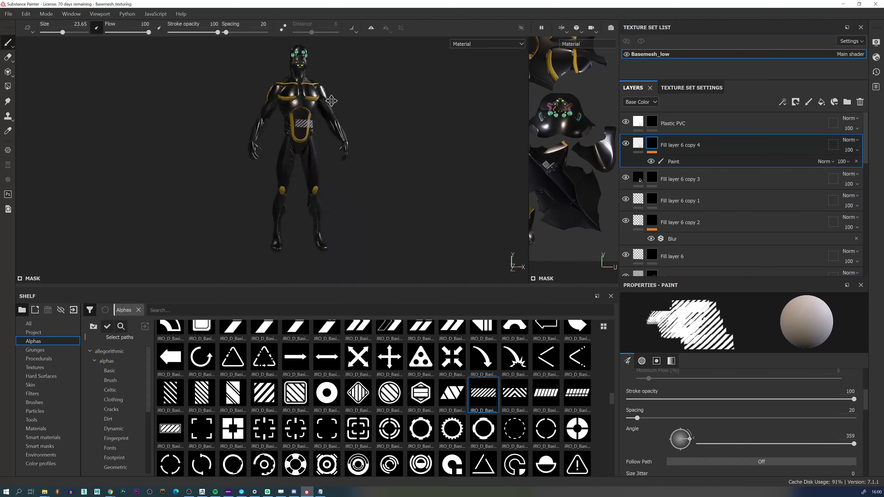
Try another stamp of the diagonal-stripe band over the yellow trim beside the abdomen panel.
{"action": "right_click_drag", "start_coordinate": [328, 105], "coordinate": [352, 147], "text": "alt"}
{"action": "left_click_drag", "start_coordinate": [313, 171], "coordinate": [303, 172], "text": "alt"}
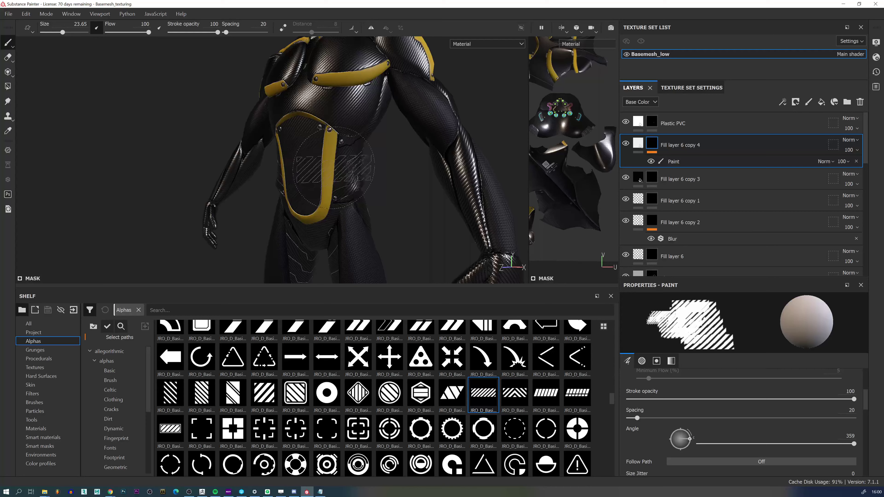
{"action": "left_click", "coordinate": [331, 168]}
{"action": "mouse_move", "coordinate": [387, 167]}
{"action": "left_mouse_down", "text": "alt"}
{"action": "mouse_move", "coordinate": [344, 167]}
{"action": "mouse_move", "coordinate": [363, 176]}
{"action": "left_mouse_up", "text": "alt"}
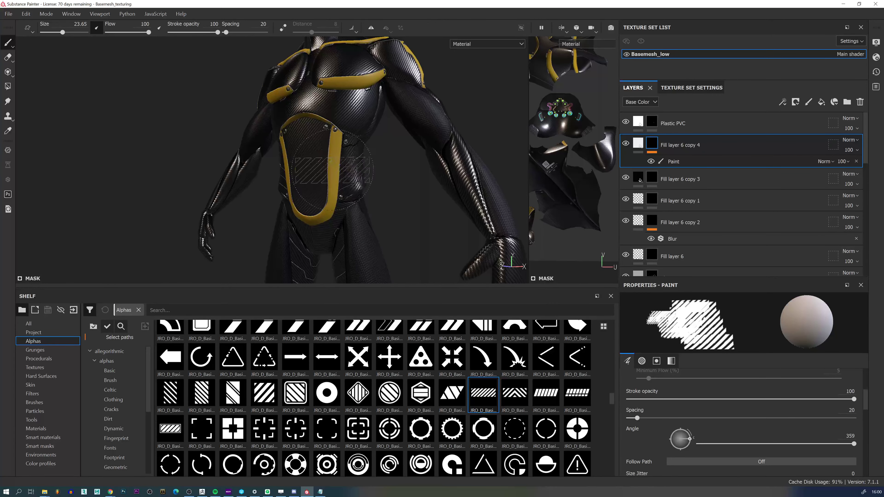
Try the diagonal-stripe band across the abdomen panel at brush size 23.65 and undo it after checking the whole figure.
{"action": "scroll", "coordinate": [346, 188], "scroll_direction": "down", "scroll_amount": 5}
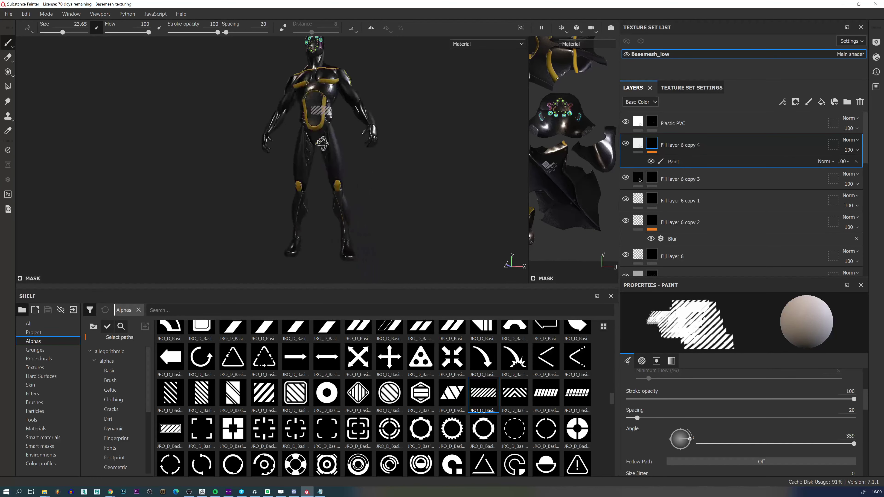
{"action": "scroll", "coordinate": [330, 162], "scroll_direction": "up", "scroll_amount": 5}
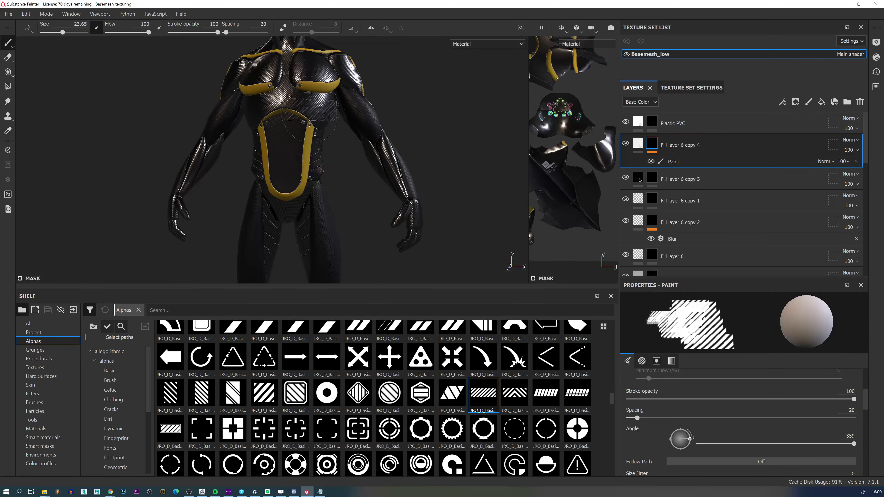
{"action": "middle_click_drag", "start_coordinate": [310, 107], "coordinate": [288, 147], "text": "alt"}
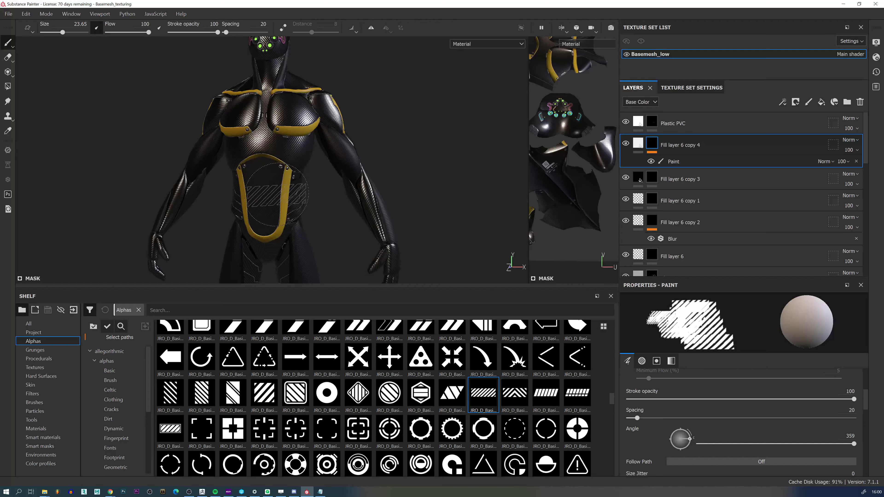
Try the diagonal-stripe band across the middle of the abdomen panel again and check it from the front at several angles.
{"action": "mouse_move", "coordinate": [326, 209]}
{"action": "left_mouse_down", "text": "alt"}
{"action": "mouse_move", "coordinate": [292, 209]}
{"action": "mouse_move", "coordinate": [331, 209]}
{"action": "left_mouse_up", "text": "alt"}
{"action": "scroll", "coordinate": [299, 209], "scroll_direction": "down", "scroll_amount": 4}
{"action": "scroll", "coordinate": [324, 209], "scroll_direction": "up", "scroll_amount": 3}
{"action": "scroll", "coordinate": [316, 182], "scroll_direction": "up", "scroll_amount": 2}
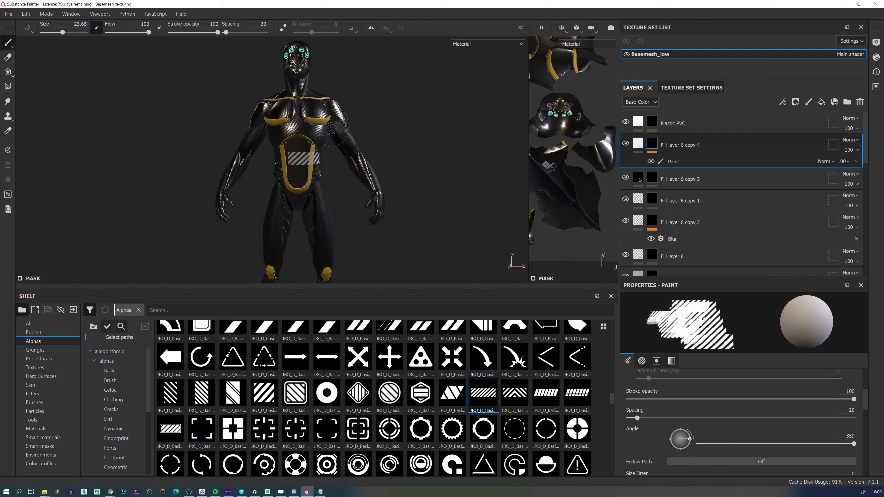
{"action": "mouse_move", "coordinate": [296, 161]}
{"action": "right_mouse_down", "text": "alt"}
{"action": "mouse_move", "coordinate": [290, 149]}
{"action": "mouse_move", "coordinate": [287, 170]}
{"action": "right_mouse_up", "text": "alt"}
{"action": "left_click_drag", "start_coordinate": [321, 117], "coordinate": [312, 131], "text": "alt"}
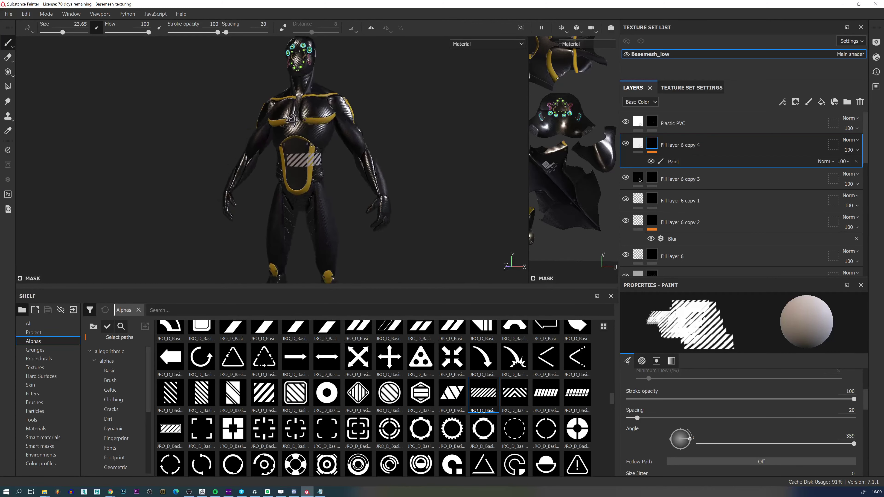
{"action": "middle_click_drag", "start_coordinate": [313, 131], "coordinate": [333, 157], "text": "alt"}
{"action": "left_click_drag", "start_coordinate": [332, 158], "coordinate": [328, 150], "text": "alt"}
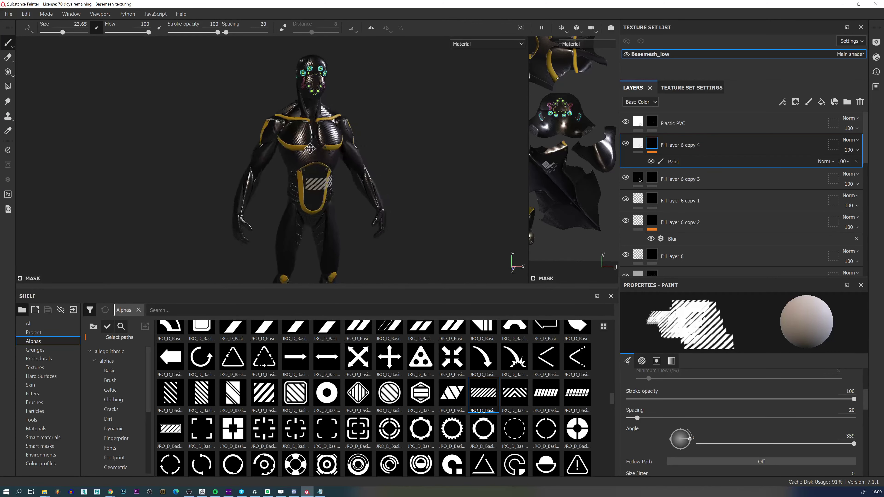
{"action": "middle_click_drag", "start_coordinate": [334, 188], "coordinate": [340, 139], "text": "alt"}
{"action": "left_click_drag", "start_coordinate": [340, 138], "coordinate": [274, 156], "text": "alt"}
{"action": "middle_click_drag", "start_coordinate": [317, 191], "coordinate": [308, 127], "text": "alt"}
{"action": "right_click_drag", "start_coordinate": [307, 127], "coordinate": [289, 139], "text": "alt"}
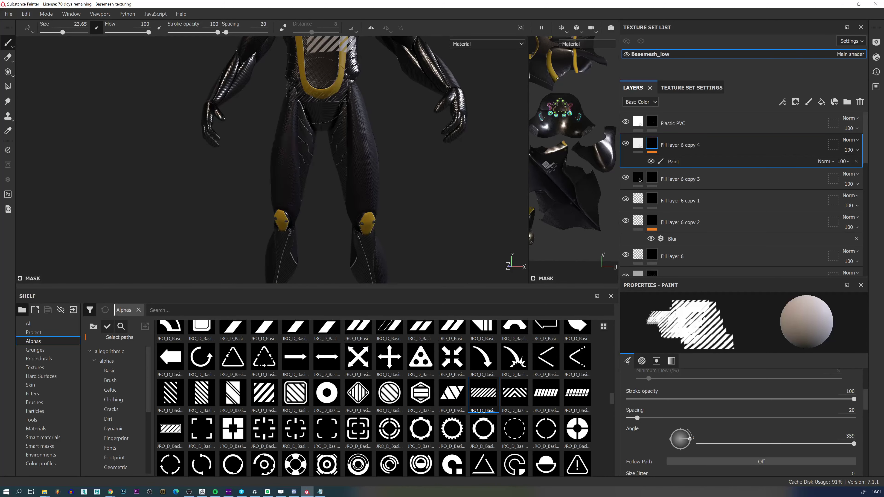
Examine the suit from several angles, ending above the head, to find another place for the stripe band.
{"action": "middle_click_drag", "start_coordinate": [318, 90], "coordinate": [259, 203], "text": "alt"}
{"action": "left_click_drag", "start_coordinate": [259, 204], "coordinate": [183, 219], "text": "alt"}
{"action": "left_click_drag", "start_coordinate": [302, 147], "coordinate": [346, 140], "text": "alt"}
{"action": "middle_click_drag", "start_coordinate": [345, 140], "coordinate": [393, 157], "text": "alt"}
{"action": "right_click_drag", "start_coordinate": [393, 156], "coordinate": [346, 223], "text": "alt"}
{"action": "middle_click_drag", "start_coordinate": [346, 223], "coordinate": [336, 174], "text": "alt"}
{"action": "middle_click_drag", "start_coordinate": [313, 112], "coordinate": [291, 195], "text": "alt"}
{"action": "right_click_drag", "start_coordinate": [291, 195], "coordinate": [362, 150], "text": "alt"}
{"action": "left_click_drag", "start_coordinate": [413, 138], "coordinate": [401, 195], "text": "alt"}
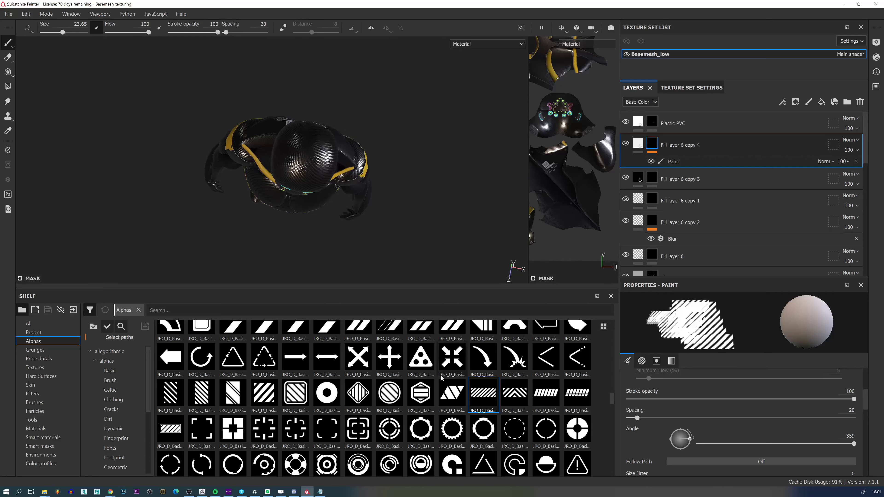
Try the diagonal-stripe band twice on top of the head at brush size 23.65, undoing each stamp.
{"action": "left_click_drag", "start_coordinate": [306, 148], "coordinate": [294, 149], "text": "alt"}
{"action": "right_click_drag", "start_coordinate": [294, 149], "coordinate": [314, 150], "text": "alt"}
{"action": "left_click", "coordinate": [314, 150]}
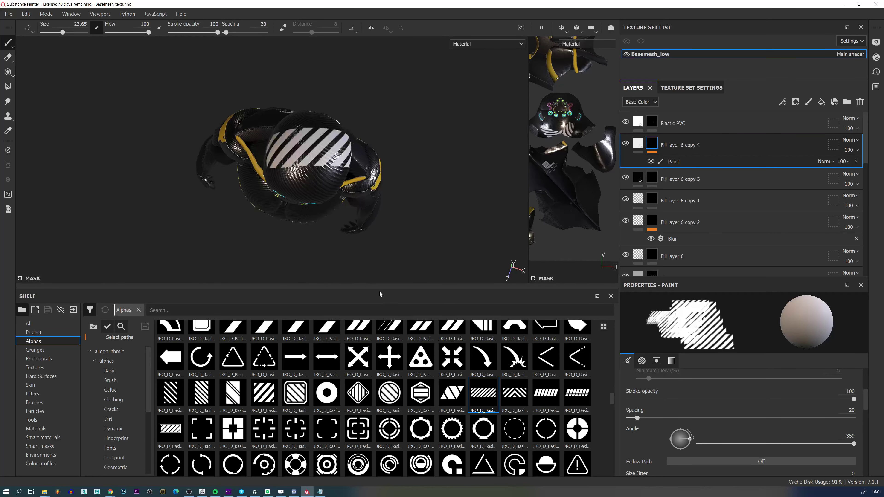
{"action": "key", "text": "ctrl+z"}
{"action": "mouse_move", "coordinate": [337, 182]}
{"action": "left_mouse_down", "text": "alt"}
{"action": "mouse_move", "coordinate": [308, 225]}
{"action": "mouse_move", "coordinate": [205, 231]}
{"action": "mouse_move", "coordinate": [323, 161]}
{"action": "left_mouse_up", "text": "alt"}
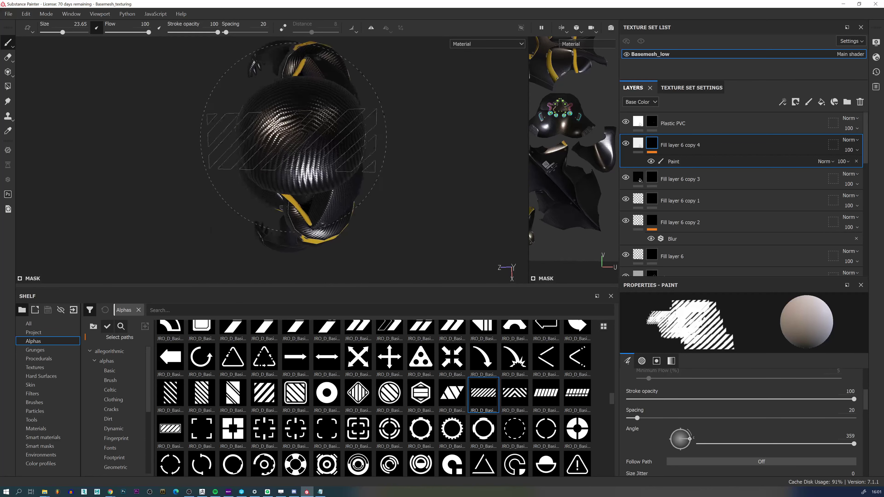
{"action": "left_click", "coordinate": [305, 132]}
{"action": "key", "text": "ctrl+z"}
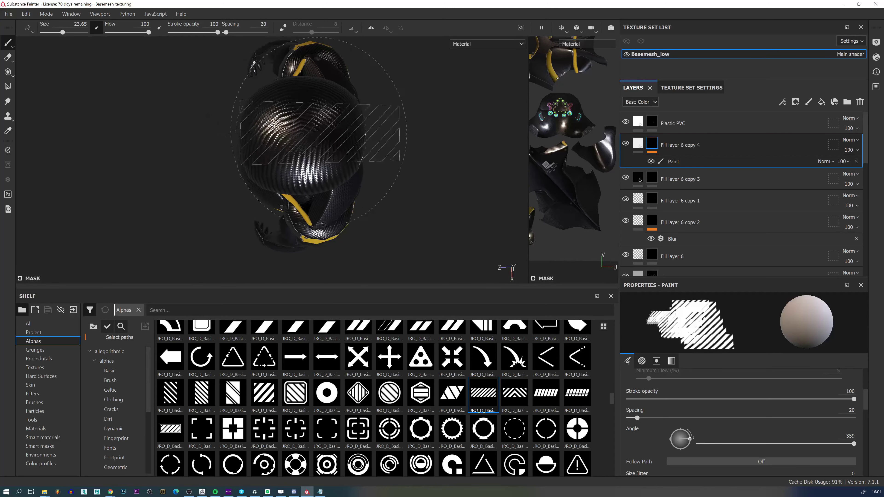
Reduce the brush size to 13.43 and stamp the diagonal-stripe band across the top of the head.
{"action": "mouse_move", "coordinate": [317, 131]}
{"action": "left_mouse_down", "text": "alt"}
{"action": "mouse_move", "coordinate": [312, 105]}
{"action": "mouse_move", "coordinate": [302, 134]}
{"action": "left_mouse_up", "text": "alt"}
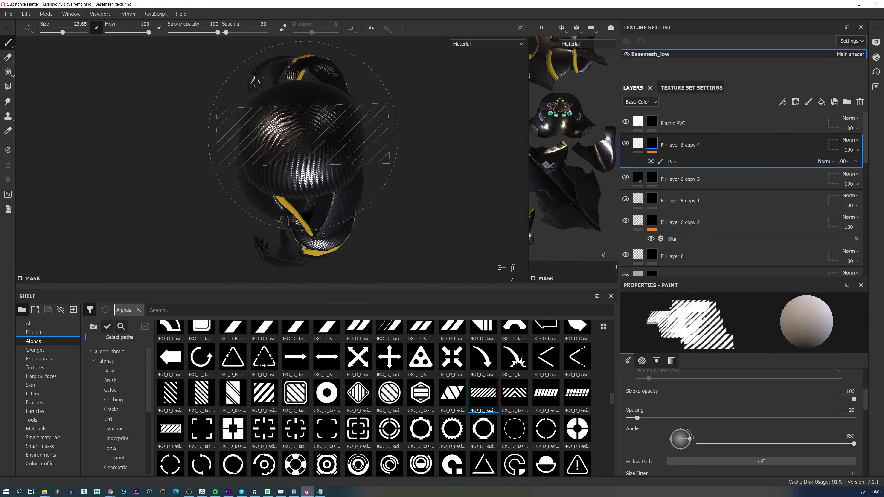
{"action": "right_click_drag", "start_coordinate": [302, 139], "coordinate": [275, 139], "text": "ctrl"}
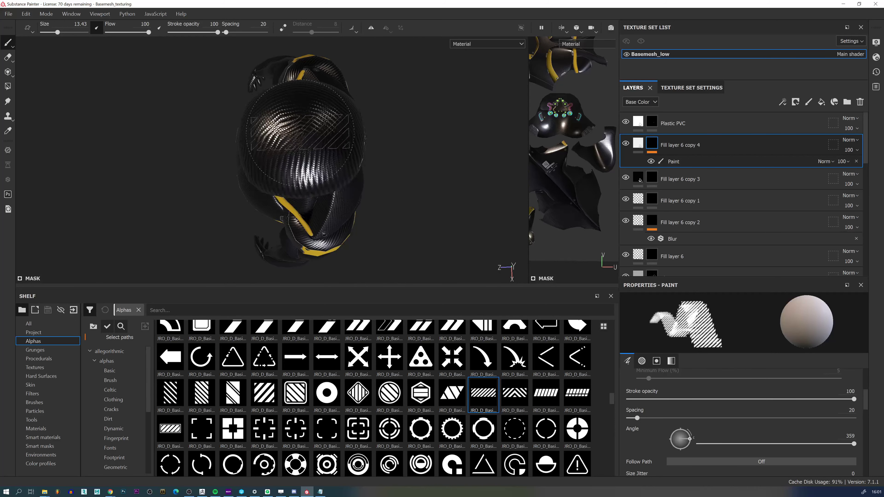
{"action": "left_click", "coordinate": [302, 134]}
{"action": "mouse_move", "coordinate": [302, 135]}
{"action": "left_mouse_down", "text": "alt"}
{"action": "mouse_move", "coordinate": [298, 77]}
{"action": "mouse_move", "coordinate": [295, 151]}
{"action": "mouse_move", "coordinate": [300, 96]}
{"action": "left_mouse_up", "text": "alt"}
{"action": "scroll", "coordinate": [298, 77], "scroll_direction": "down", "scroll_amount": 3}
{"action": "mouse_move", "coordinate": [304, 190]}
{"action": "left_mouse_down", "text": "alt"}
{"action": "mouse_move", "coordinate": [429, 218]}
{"action": "mouse_move", "coordinate": [273, 205]}
{"action": "mouse_move", "coordinate": [291, 236]}
{"action": "mouse_move", "coordinate": [259, 207]}
{"action": "mouse_move", "coordinate": [252, 209]}
{"action": "mouse_move", "coordinate": [266, 215]}
{"action": "mouse_move", "coordinate": [232, 215]}
{"action": "mouse_move", "coordinate": [248, 214]}
{"action": "mouse_move", "coordinate": [235, 207]}
{"action": "left_mouse_up", "text": "alt"}
{"action": "left_click", "coordinate": [251, 206]}
{"action": "left_click", "coordinate": [239, 211]}
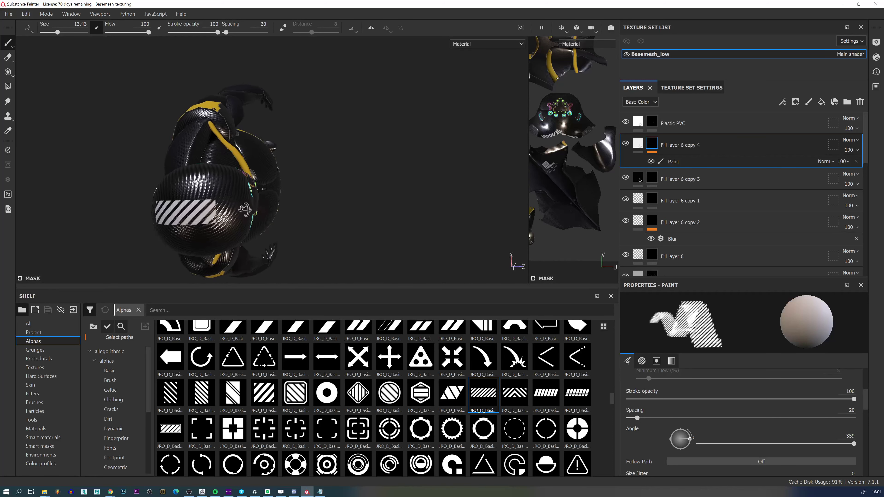
Examine the head stripes from the front at different distances and with the environment lighting rotated.
{"action": "left_click_drag", "start_coordinate": [237, 211], "coordinate": [428, 165], "text": "alt"}
{"action": "right_click_drag", "start_coordinate": [495, 168], "coordinate": [292, 205], "text": "alt"}
{"action": "middle_click_drag", "start_coordinate": [293, 205], "coordinate": [307, 104], "text": "alt"}
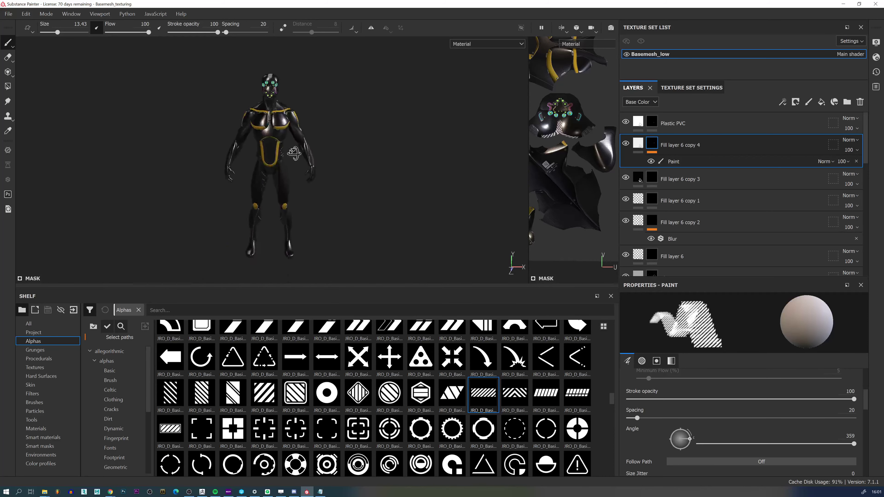
{"action": "left_click_drag", "start_coordinate": [294, 152], "coordinate": [298, 150], "text": "alt"}
{"action": "right_click_drag", "start_coordinate": [298, 150], "coordinate": [329, 240], "text": "alt"}
{"action": "middle_click_drag", "start_coordinate": [329, 240], "coordinate": [325, 195], "text": "alt"}
{"action": "right_click_drag", "start_coordinate": [324, 196], "coordinate": [311, 165], "text": "alt"}
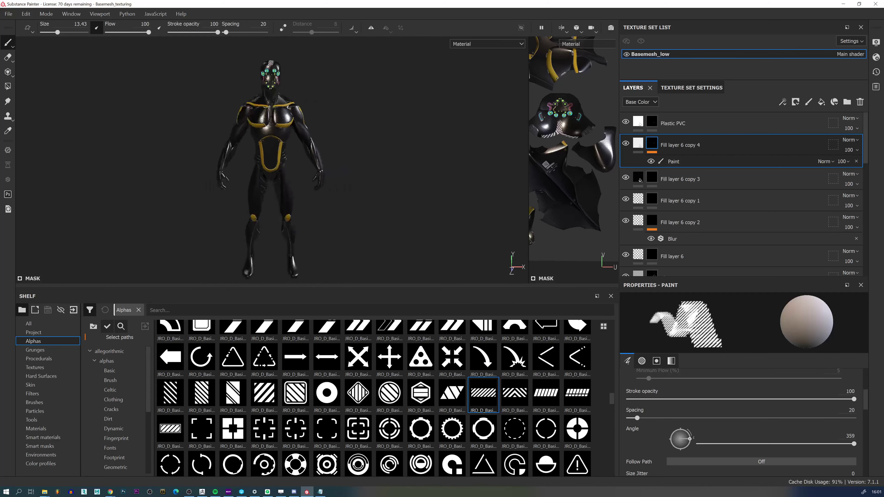
{"action": "left_click_drag", "start_coordinate": [310, 165], "coordinate": [292, 167], "text": "alt"}
{"action": "right_click_drag", "start_coordinate": [292, 168], "coordinate": [324, 169], "text": "shift"}
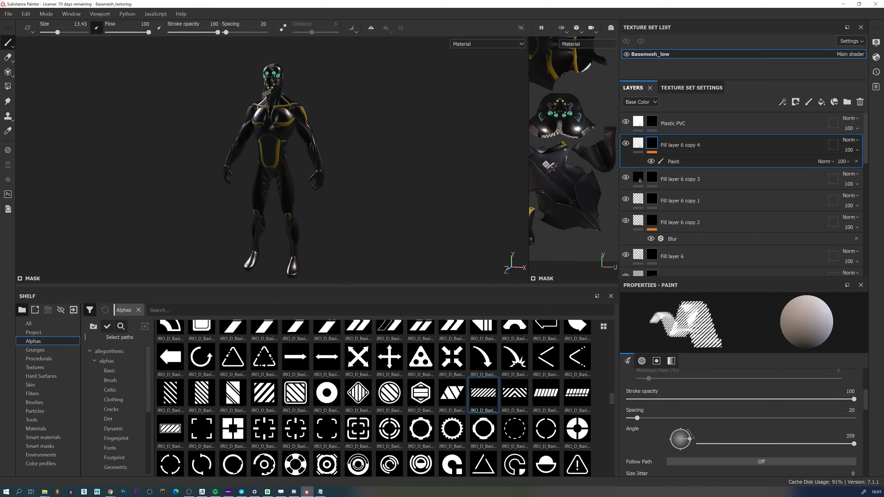
{"action": "right_click_drag", "start_coordinate": [267, 93], "coordinate": [274, 213], "text": "alt"}
{"action": "left_click_drag", "start_coordinate": [274, 213], "coordinate": [269, 192], "text": "alt"}
{"action": "right_click_drag", "start_coordinate": [280, 202], "coordinate": [256, 201], "text": "shift"}
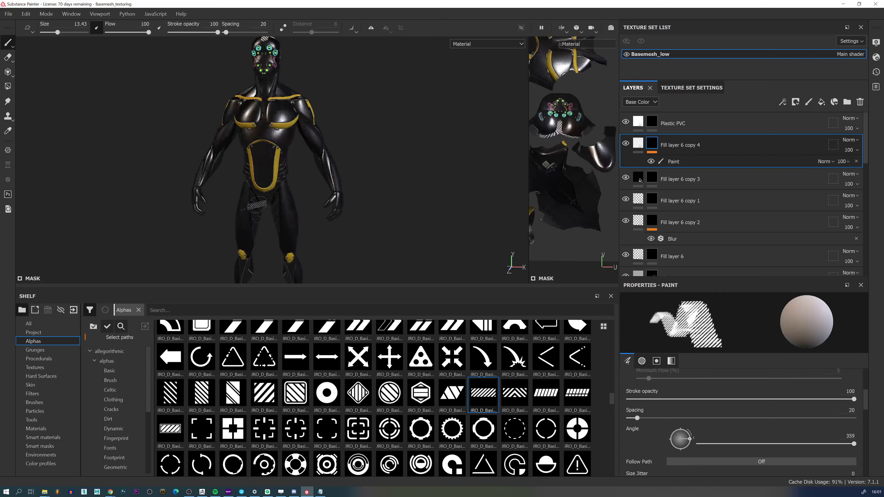
Try the upright rectangle alpha with wide diagonal stripes as a centred column down the abdomen panel, and undo the stamps.
{"action": "right_click_drag", "start_coordinate": [244, 134], "coordinate": [275, 216], "text": "alt"}
{"action": "left_click", "coordinate": [230, 395]}
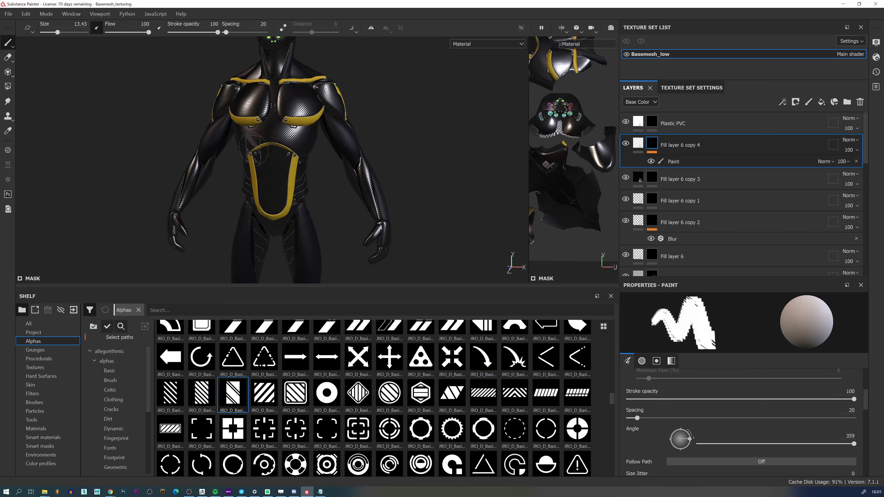
{"action": "scroll", "coordinate": [272, 162], "scroll_direction": "up", "scroll_amount": 4}
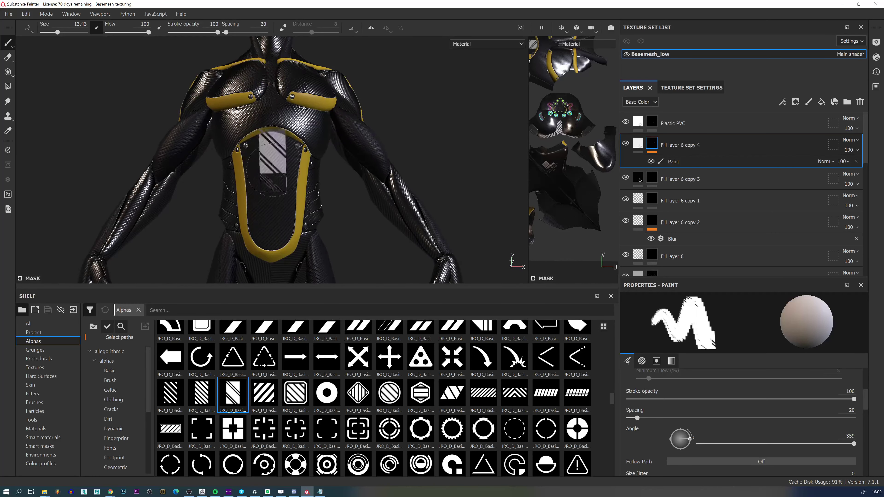
{"action": "left_click", "coordinate": [272, 158]}
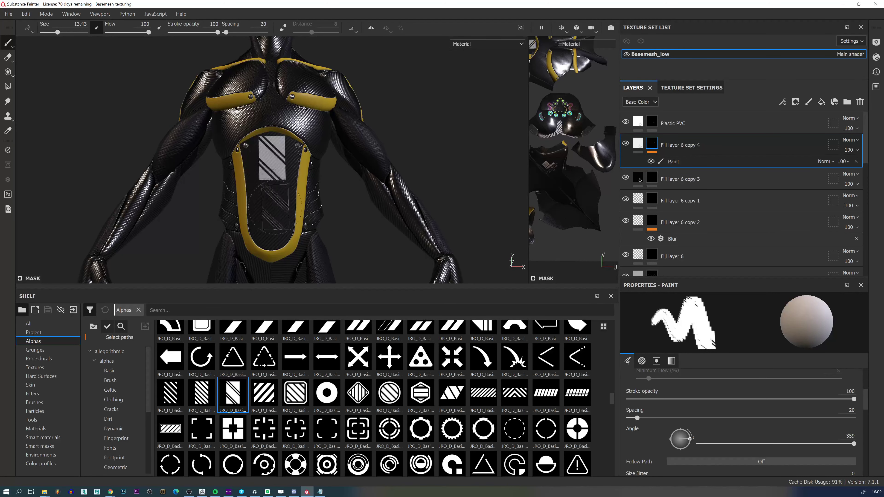
{"action": "left_click", "coordinate": [271, 203]}
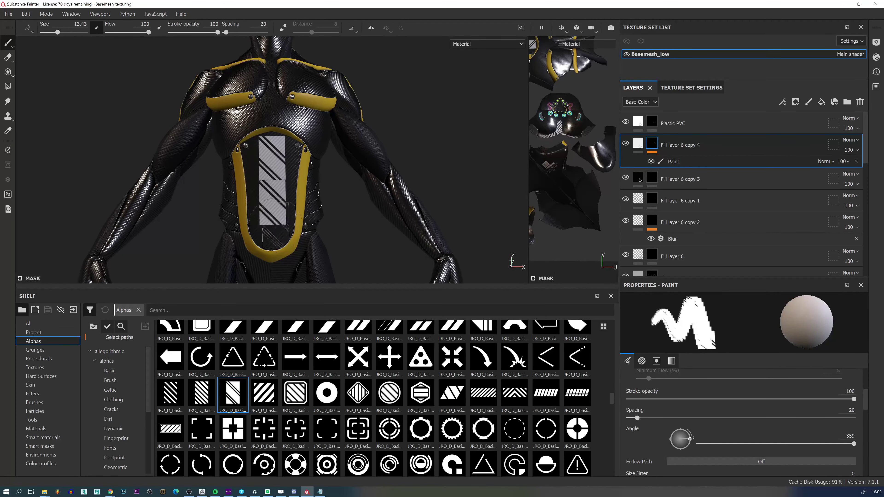
{"action": "key", "text": "ctrl+z"}
{"action": "left_click", "coordinate": [273, 202]}
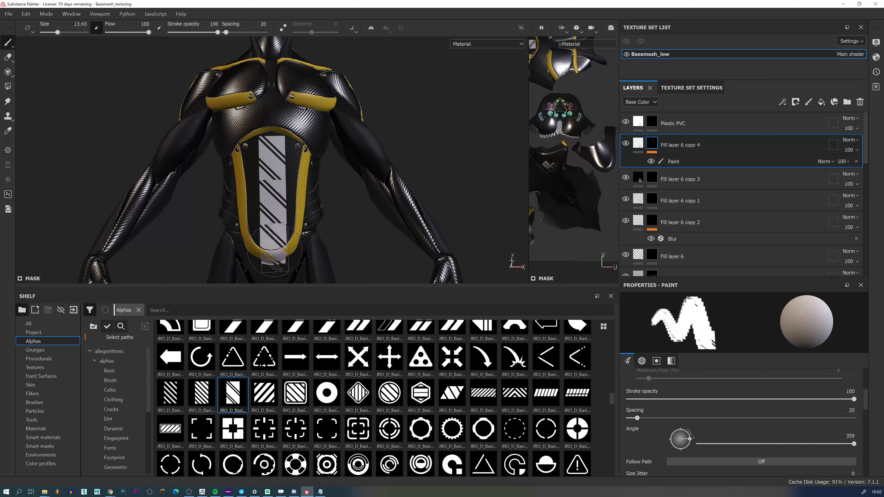
{"action": "scroll", "coordinate": [275, 245], "scroll_direction": "down", "scroll_amount": 5}
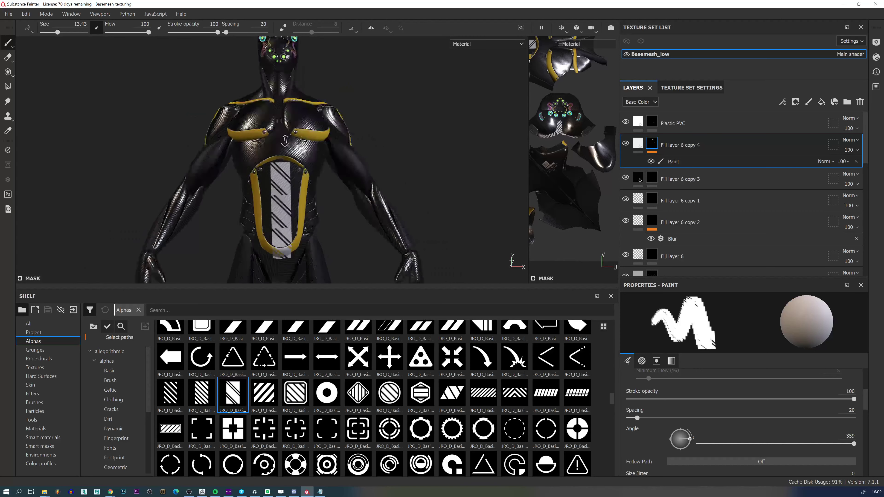
{"action": "scroll", "coordinate": [292, 139], "scroll_direction": "up", "scroll_amount": 4}
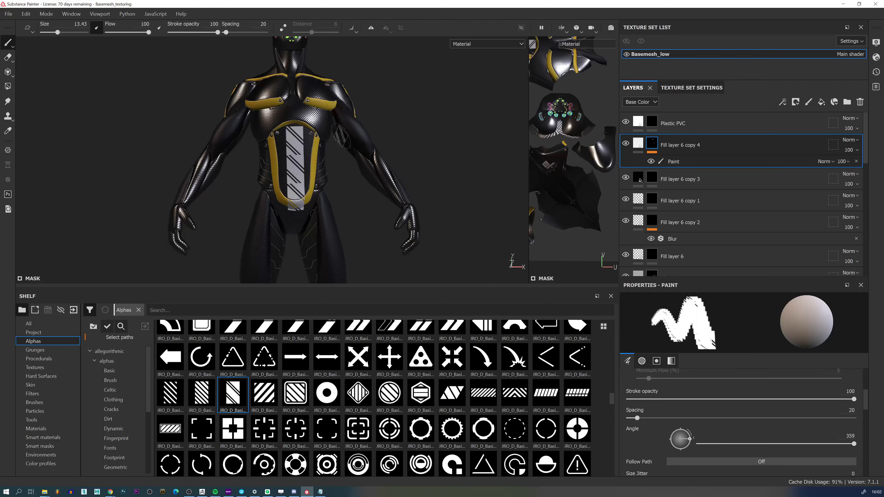
{"action": "key", "text": "ctrl+z"}
Try the upright striped rectangle in a staggered arrangement on the abdomen panel, check it from farther away, and undo the stamps.
{"action": "scroll", "coordinate": [303, 142], "scroll_direction": "up", "scroll_amount": 3}
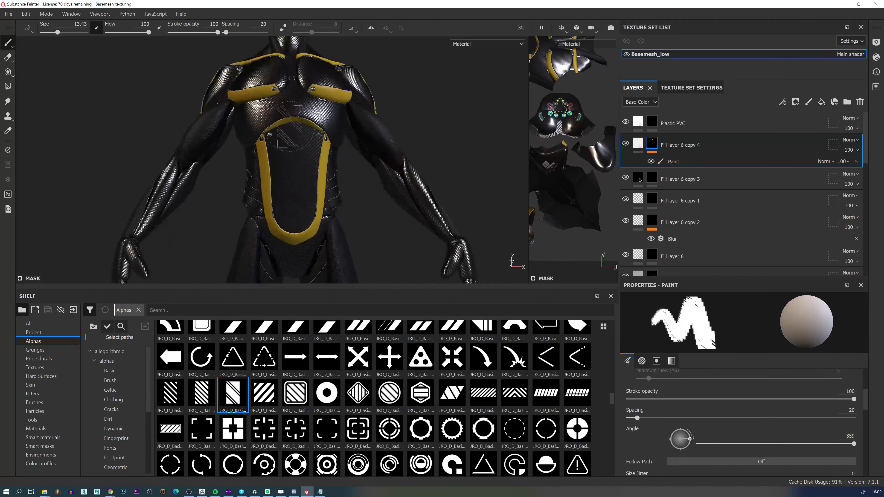
{"action": "left_click", "coordinate": [292, 140]}
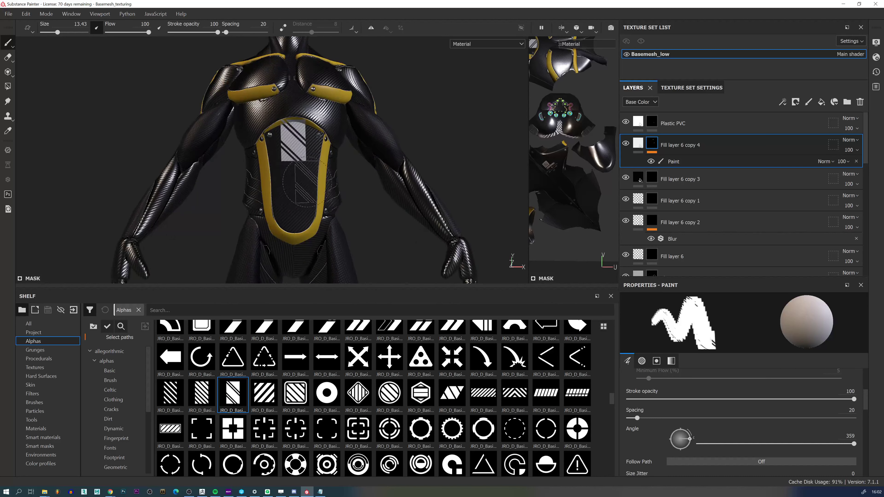
{"action": "left_click", "coordinate": [307, 180]}
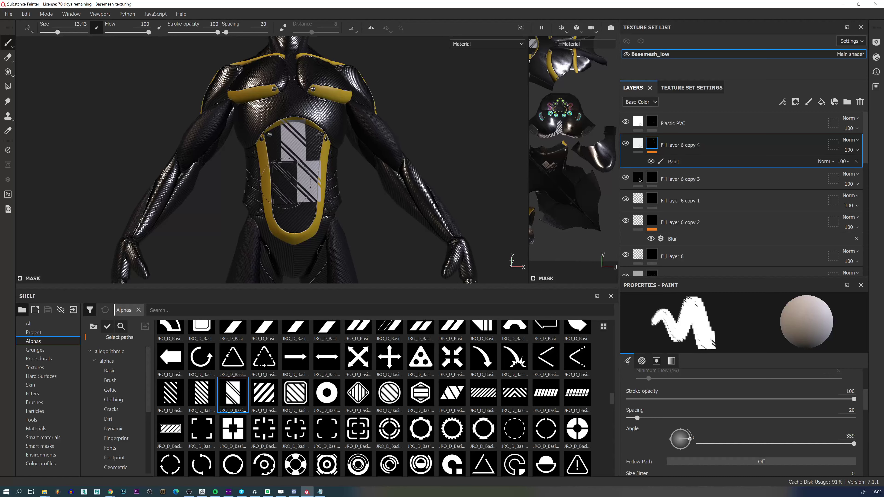
{"action": "left_click", "coordinate": [295, 184]}
{"action": "key", "text": "ctrl+z"}
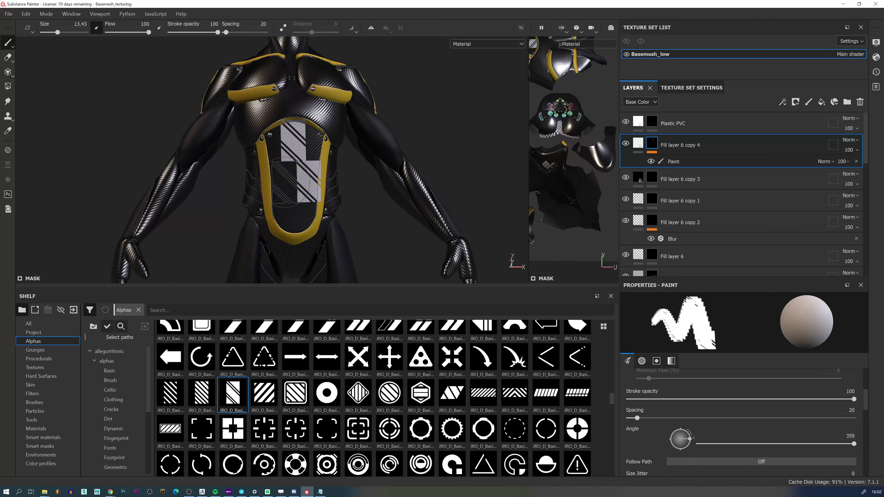
{"action": "scroll", "coordinate": [378, 202], "scroll_direction": "down", "scroll_amount": 3}
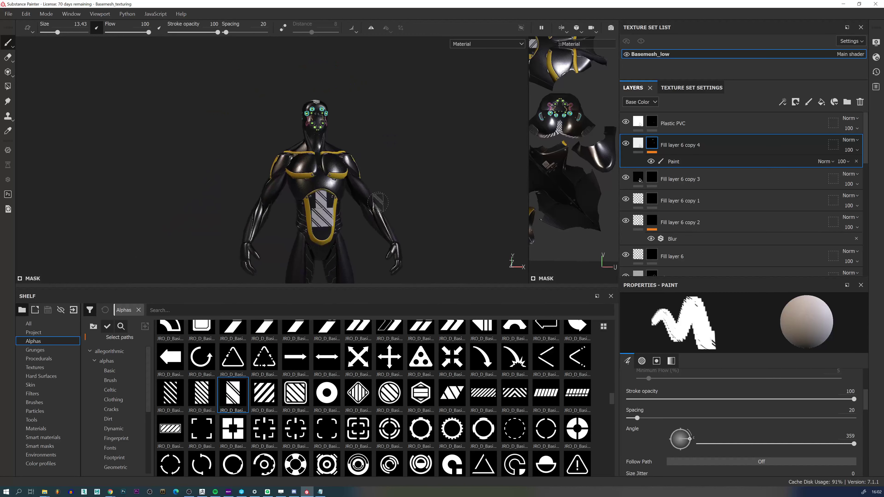
{"action": "key", "text": "ctrl+z"}
{"action": "key", "text": "ctrl+z"}
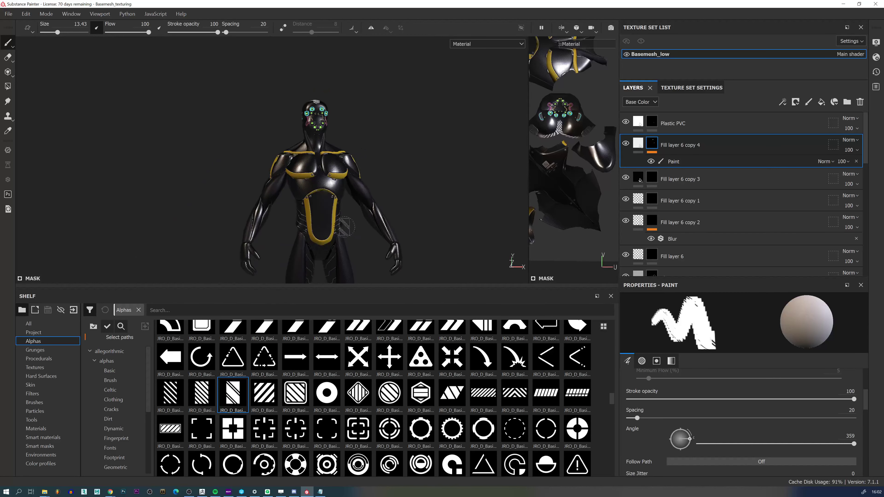
Examine the abdomen from the front and the legs from behind for another decal position.
{"action": "key", "text": "alt+Tab"}
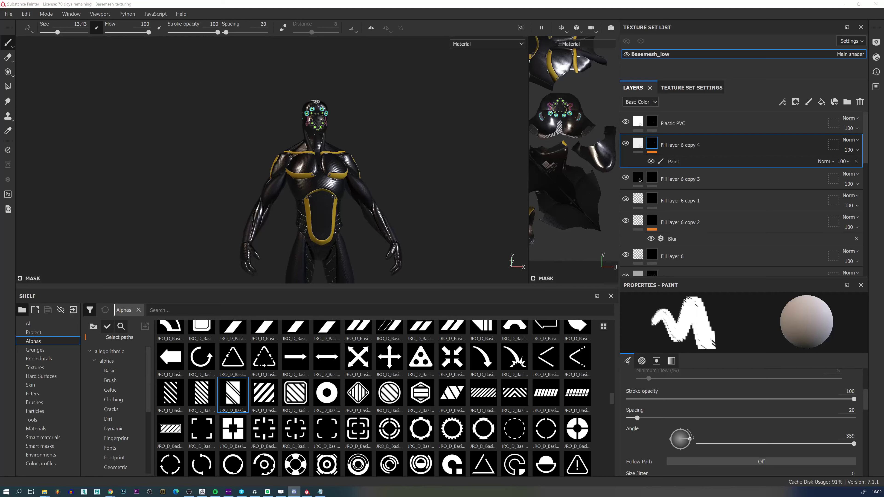
{"action": "middle_click_drag", "start_coordinate": [343, 229], "coordinate": [346, 149], "text": "alt"}
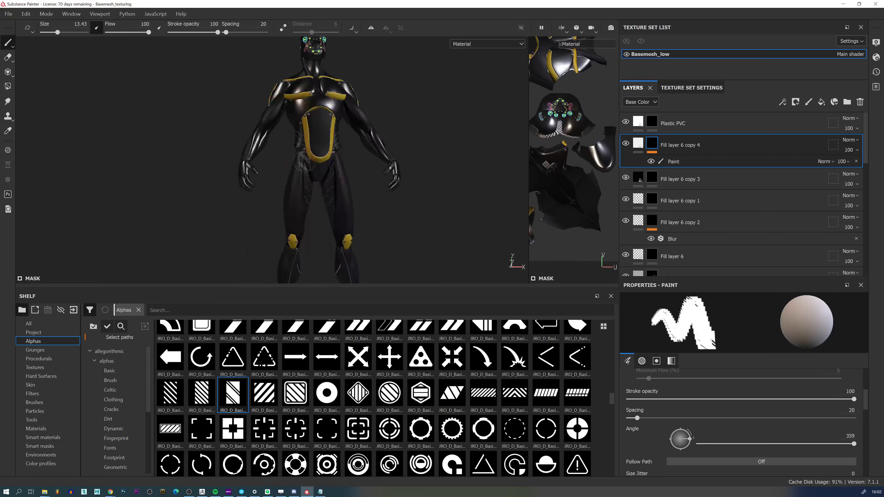
{"action": "left_click_drag", "start_coordinate": [315, 152], "coordinate": [301, 154], "text": "alt"}
{"action": "right_click_drag", "start_coordinate": [309, 109], "coordinate": [335, 208], "text": "alt"}
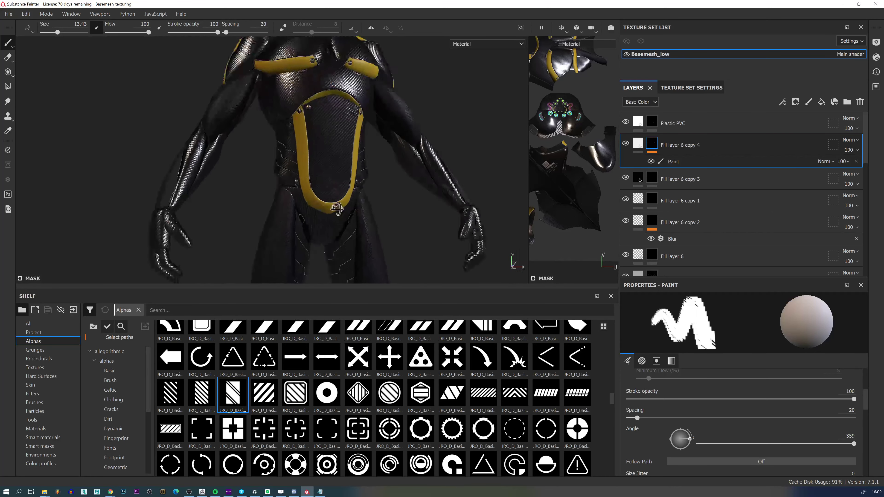
{"action": "mouse_move", "coordinate": [229, 174]}
{"action": "left_mouse_down", "text": "alt"}
{"action": "mouse_move", "coordinate": [287, 169]}
{"action": "mouse_move", "coordinate": [278, 176]}
{"action": "left_mouse_up", "text": "alt"}
{"action": "right_click_drag", "start_coordinate": [336, 154], "coordinate": [337, 104], "text": "alt"}
{"action": "middle_click_drag", "start_coordinate": [327, 201], "coordinate": [289, 90], "text": "alt"}
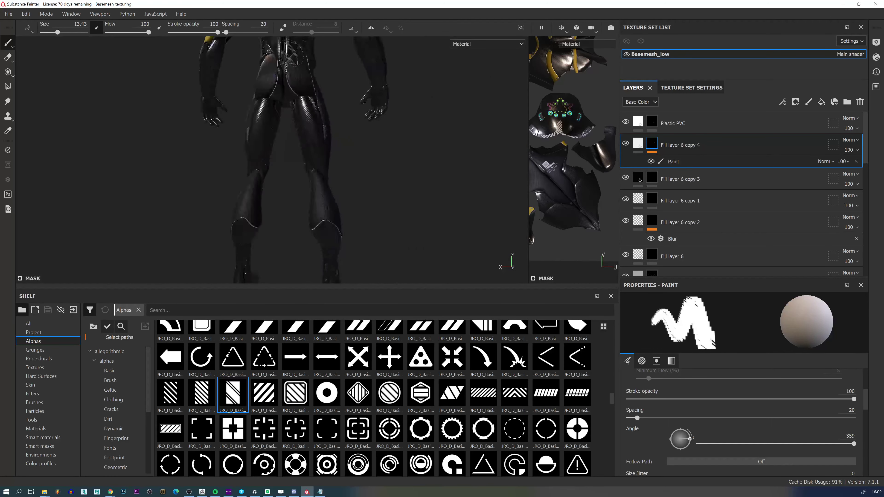
Examine the hips, hands and legs from behind and from the side for another decal position.
{"action": "right_click_drag", "start_coordinate": [278, 82], "coordinate": [285, 111], "text": "alt"}
{"action": "middle_click_drag", "start_coordinate": [302, 122], "coordinate": [307, 213], "text": "alt"}
{"action": "right_click_drag", "start_coordinate": [303, 168], "coordinate": [306, 192], "text": "alt"}
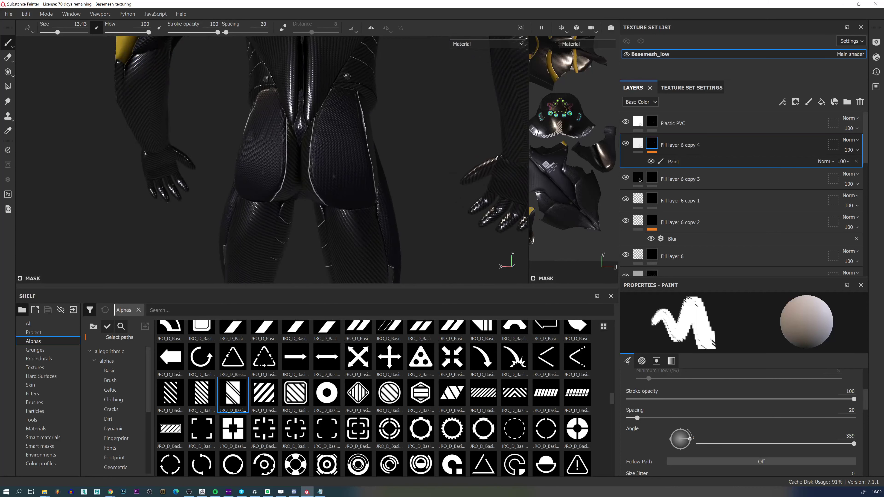
{"action": "key", "text": "alt+Tab"}
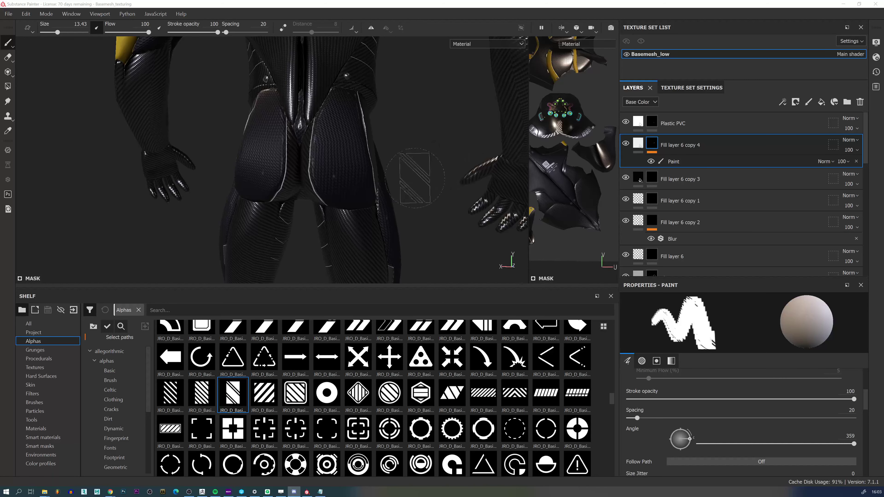
{"action": "left_click_drag", "start_coordinate": [391, 182], "coordinate": [352, 209], "text": "alt"}
{"action": "middle_click_drag", "start_coordinate": [352, 209], "coordinate": [363, 194], "text": "alt"}
{"action": "left_click_drag", "start_coordinate": [363, 194], "coordinate": [310, 115], "text": "alt"}
{"action": "right_click_drag", "start_coordinate": [310, 115], "coordinate": [310, 196], "text": "alt"}
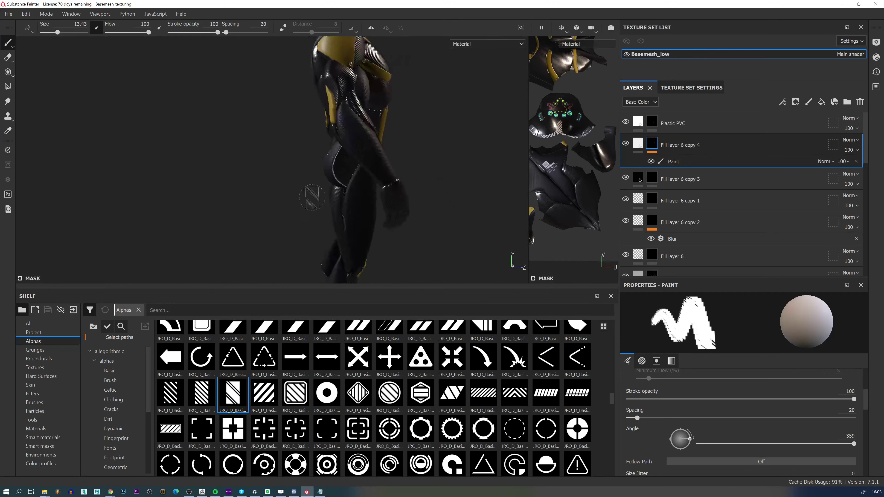
{"action": "middle_click_drag", "start_coordinate": [310, 196], "coordinate": [308, 174], "text": "alt"}
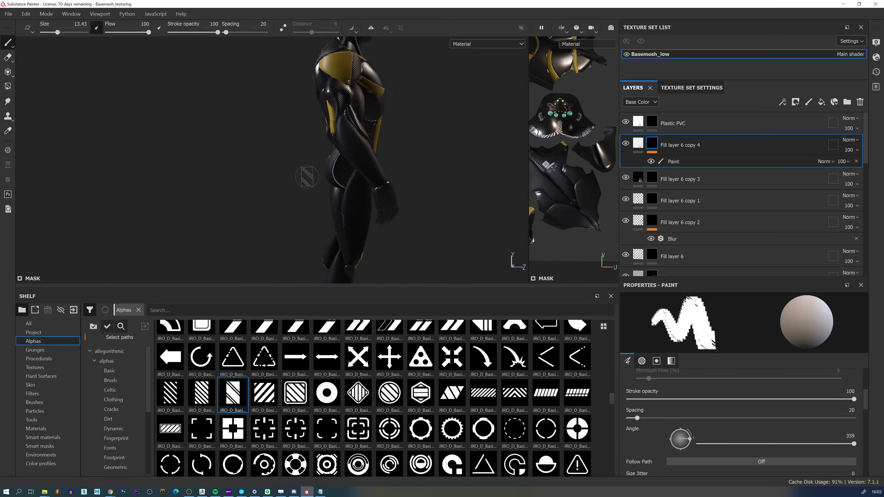
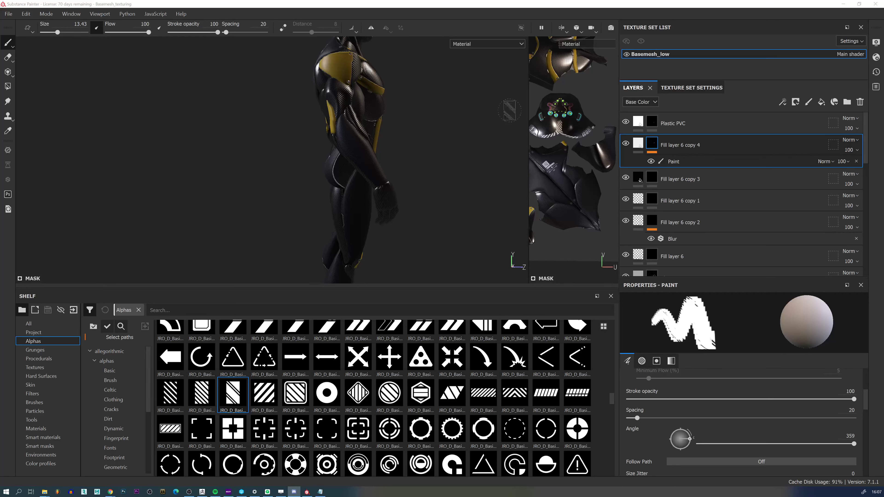
Examine the chest, abdomen panel and left arm from the front and at an angle for a decal position.
{"action": "left_click_drag", "start_coordinate": [449, 141], "coordinate": [365, 158], "text": "alt"}
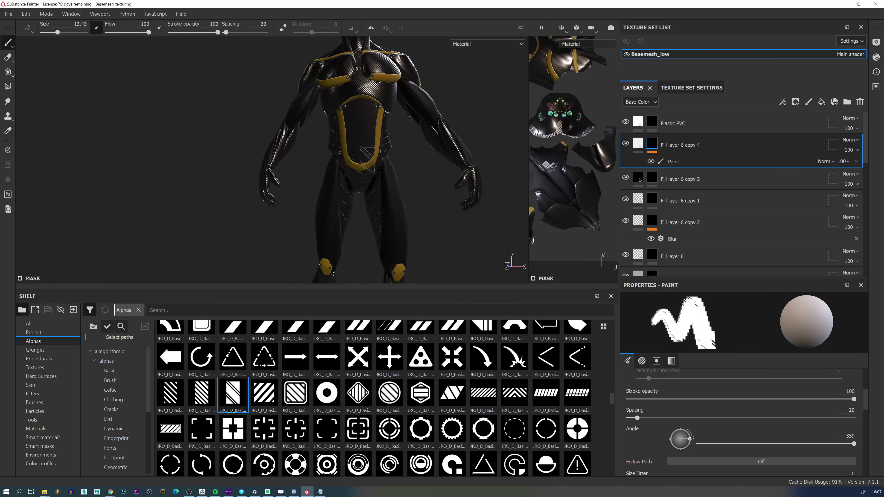
{"action": "scroll", "coordinate": [366, 159], "scroll_direction": "up", "scroll_amount": 5}
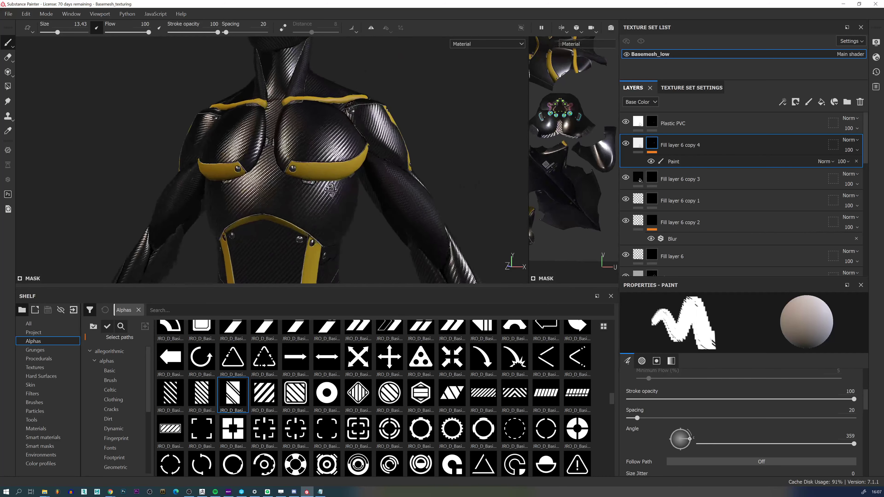
{"action": "left_click_drag", "start_coordinate": [331, 189], "coordinate": [286, 193], "text": "alt"}
{"action": "right_click_drag", "start_coordinate": [296, 181], "coordinate": [392, 230], "text": "shift"}
{"action": "left_click_drag", "start_coordinate": [392, 230], "coordinate": [382, 259], "text": "alt"}
{"action": "middle_click_drag", "start_coordinate": [394, 201], "coordinate": [315, 193], "text": "alt"}
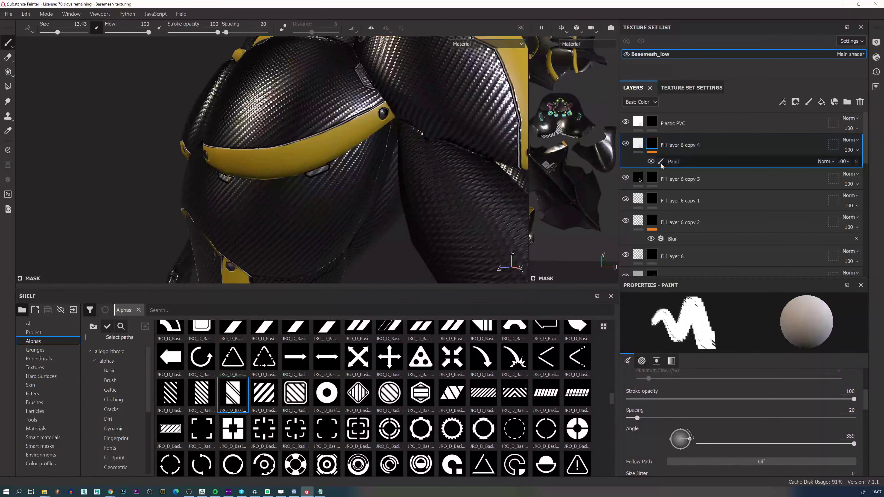
{"action": "scroll", "coordinate": [365, 179], "scroll_direction": "down", "scroll_amount": 5}
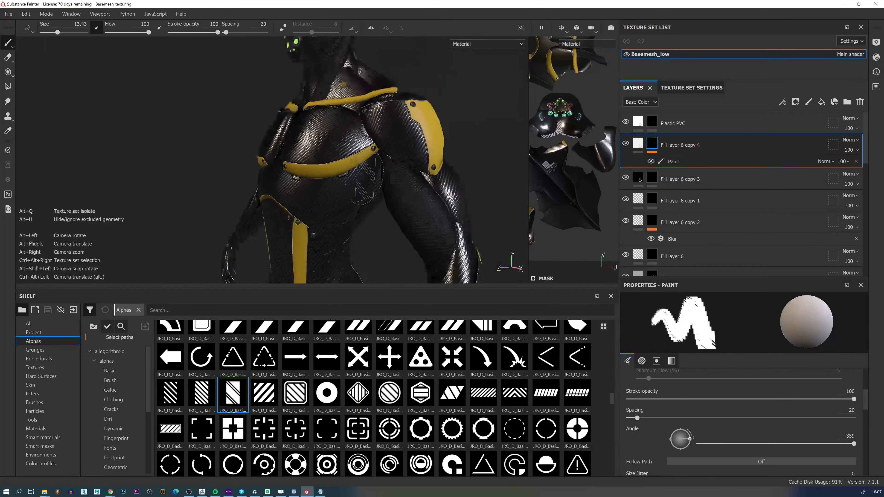
{"action": "left_click_drag", "start_coordinate": [365, 178], "coordinate": [331, 218], "text": "alt"}
{"action": "middle_click_drag", "start_coordinate": [362, 195], "coordinate": [376, 146], "text": "alt"}
{"action": "right_click_drag", "start_coordinate": [376, 147], "coordinate": [358, 42], "text": "alt"}
{"action": "left_click_drag", "start_coordinate": [359, 43], "coordinate": [414, 75], "text": "alt"}
{"action": "right_click_drag", "start_coordinate": [348, 167], "coordinate": [365, 216], "text": "alt"}
{"action": "middle_click_drag", "start_coordinate": [365, 216], "coordinate": [355, 149], "text": "alt"}
{"action": "right_click_drag", "start_coordinate": [355, 195], "coordinate": [379, 265], "text": "alt"}
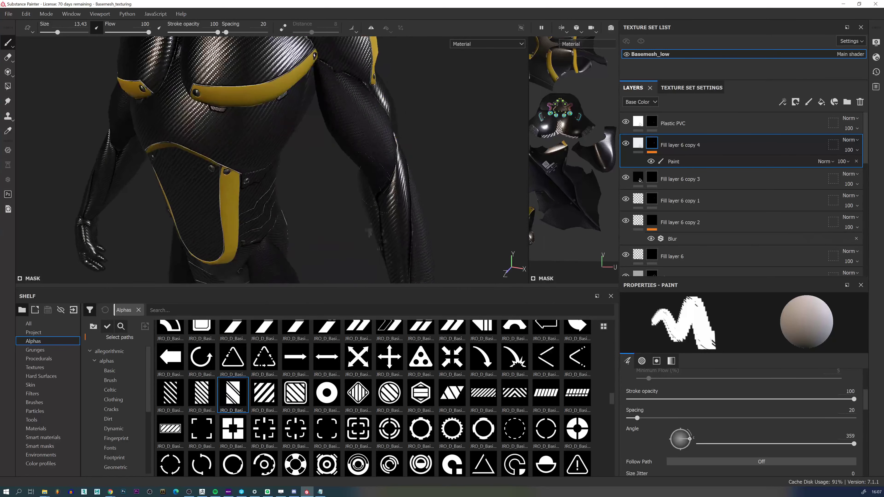
Try the upright striped rectangle alpha on the character's left upper arm, and undo the stamp.
{"action": "left_click_drag", "start_coordinate": [374, 158], "coordinate": [353, 136], "text": "alt"}
{"action": "key", "text": "ctrl+z"}
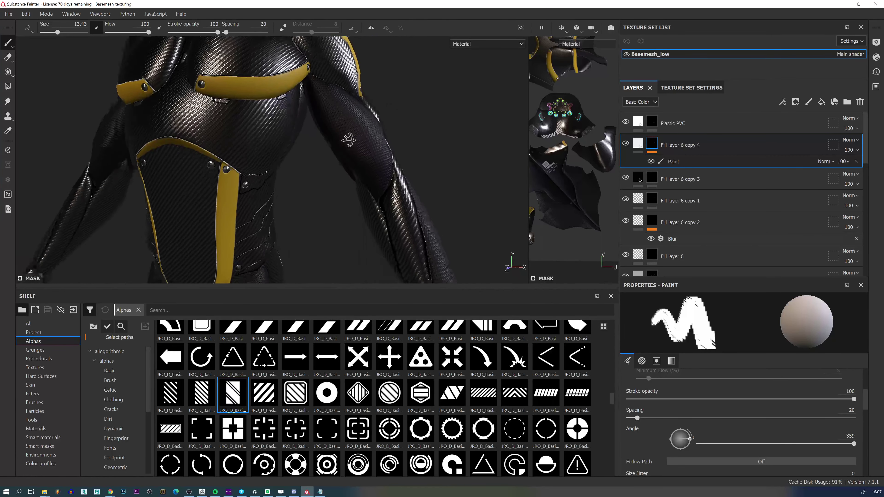
{"action": "middle_click_drag", "start_coordinate": [351, 134], "coordinate": [362, 176], "text": "alt"}
{"action": "mouse_move", "coordinate": [346, 160]}
{"action": "left_mouse_down", "text": "alt"}
{"action": "mouse_move", "coordinate": [383, 162]}
{"action": "mouse_move", "coordinate": [345, 155]}
{"action": "left_mouse_up", "text": "alt"}
{"action": "key", "text": "ctrl+z"}
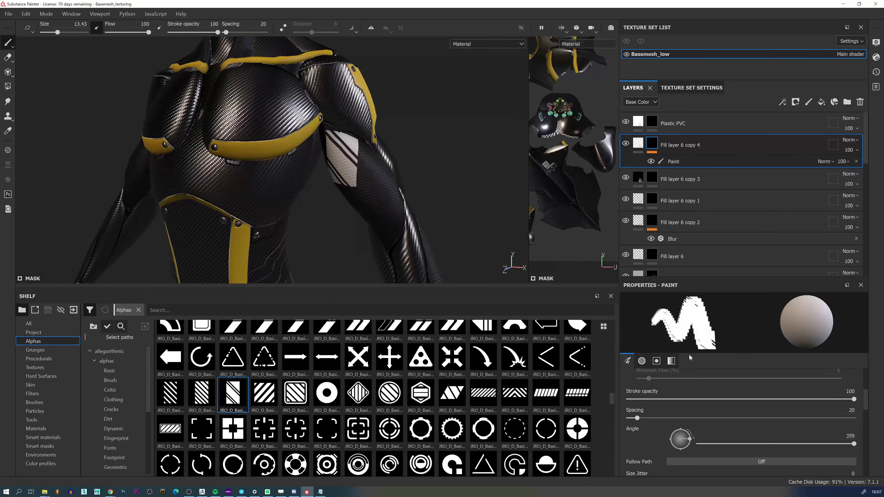
Try the striped rectangle on the left upper arm at brush angle 86, undo the stamp, and set the angle to 68.
{"action": "left_click_drag", "start_coordinate": [730, 444], "coordinate": [735, 444]}
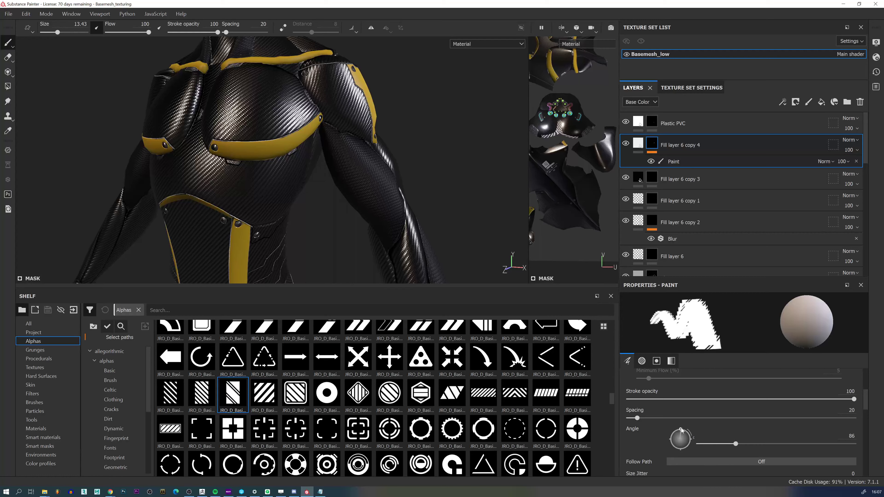
{"action": "left_click_drag", "start_coordinate": [348, 167], "coordinate": [394, 163], "text": "alt"}
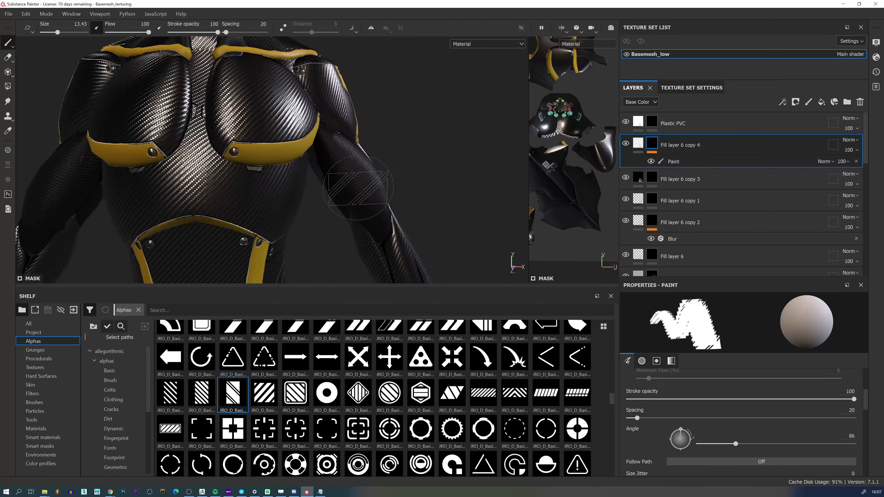
{"action": "left_click_drag", "start_coordinate": [359, 198], "coordinate": [296, 190], "text": "alt"}
{"action": "left_click", "coordinate": [369, 179]}
{"action": "left_click_drag", "start_coordinate": [735, 444], "coordinate": [728, 444]}
{"action": "key", "text": "ctrl+z"}
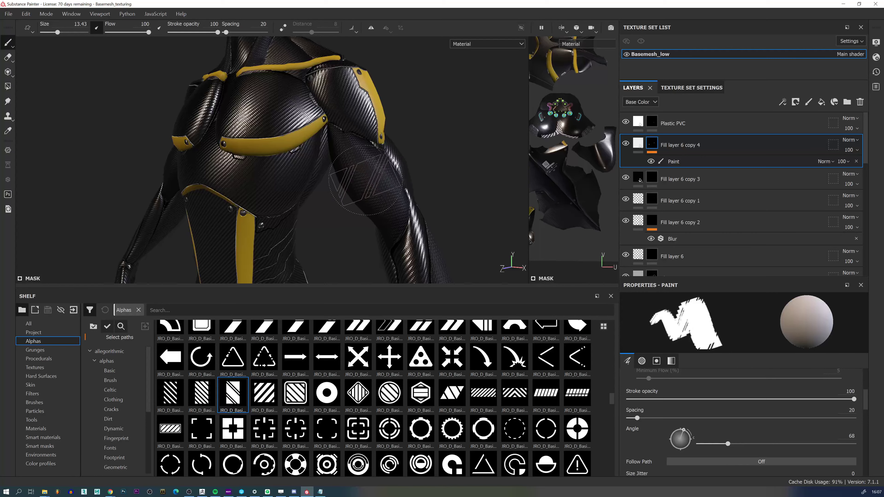
Try the striped rectangle across the left upper arm at angle 68, check it from farther away, and undo the stamp.
{"action": "left_click", "coordinate": [361, 169]}
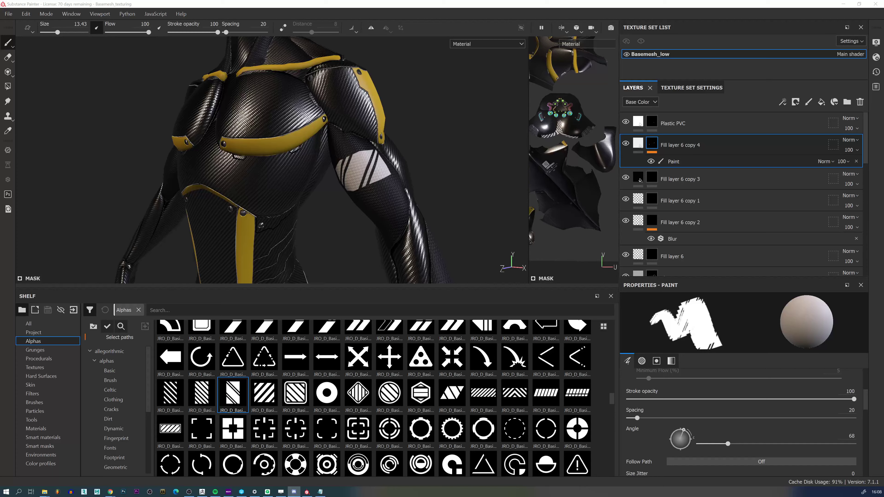
{"action": "right_click_drag", "start_coordinate": [433, 195], "coordinate": [365, 67], "text": "alt"}
{"action": "middle_click_drag", "start_coordinate": [388, 190], "coordinate": [376, 140], "text": "alt"}
{"action": "key", "text": "ctrl+z"}
{"action": "left_click_drag", "start_coordinate": [348, 144], "coordinate": [403, 152], "text": "alt"}
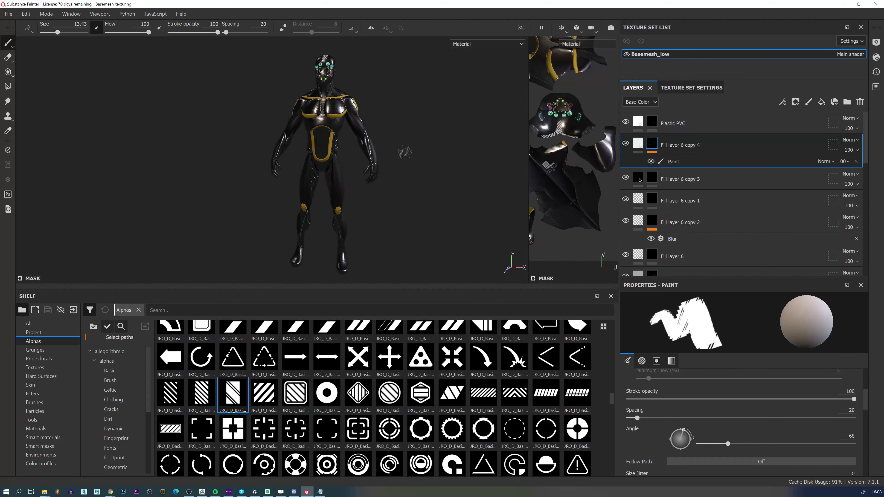
Switch to the circular alpha with diagonal stripes, try it on the upper abdomen panel, and undo the stamp.
{"action": "right_click_drag", "start_coordinate": [421, 155], "coordinate": [395, 150], "text": "shift"}
{"action": "right_click_drag", "start_coordinate": [336, 135], "coordinate": [308, 146], "text": "alt"}
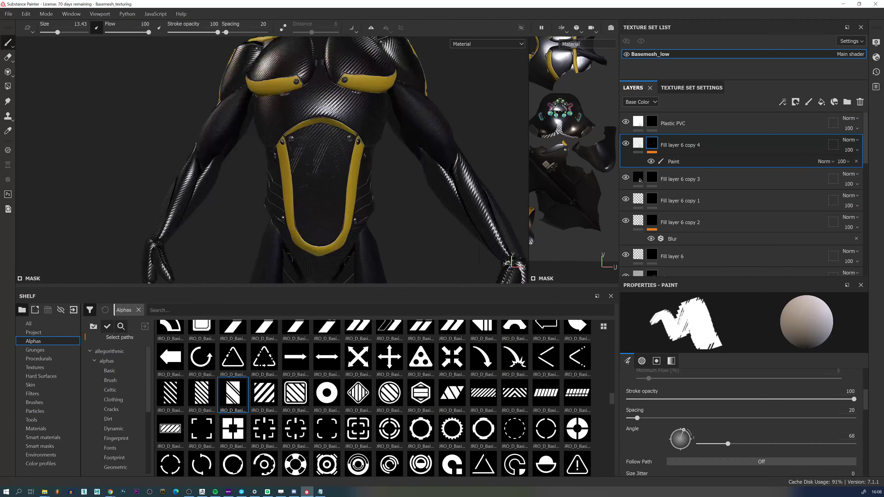
{"action": "left_click", "coordinate": [392, 407]}
{"action": "left_click", "coordinate": [319, 160]}
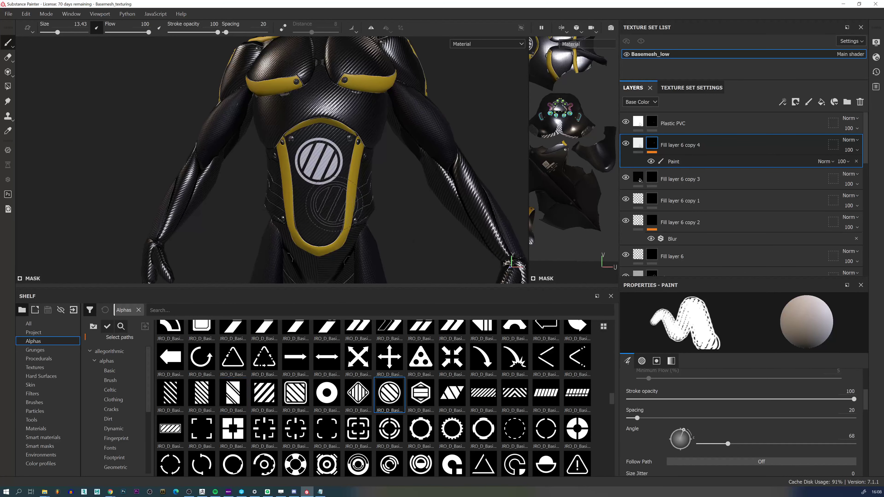
{"action": "mouse_move", "coordinate": [334, 205]}
{"action": "right_mouse_down", "text": "alt"}
{"action": "mouse_move", "coordinate": [330, 181]}
{"action": "mouse_move", "coordinate": [334, 223]}
{"action": "right_mouse_up", "text": "alt"}
{"action": "middle_click_drag", "start_coordinate": [333, 239], "coordinate": [329, 222], "text": "alt"}
{"action": "key", "text": "ctrl+z"}
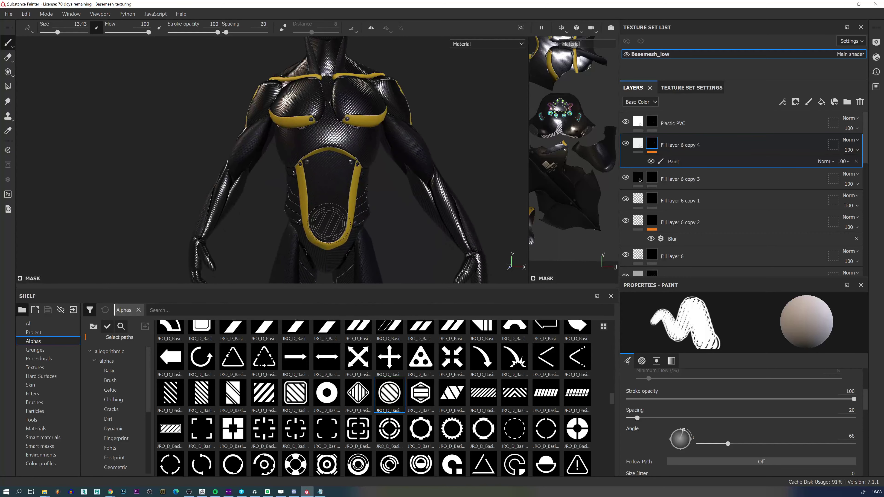
Try the striped circle at the base of the abdomen panel and, at brush size 6.56, on the chest, and undo the stamps.
{"action": "left_click", "coordinate": [328, 223]}
{"action": "middle_click_drag", "start_coordinate": [350, 173], "coordinate": [352, 241], "text": "alt"}
{"action": "left_click_drag", "start_coordinate": [374, 145], "coordinate": [358, 162], "text": "alt"}
{"action": "mouse_move", "coordinate": [358, 162]}
{"action": "right_mouse_down", "text": "alt"}
{"action": "mouse_move", "coordinate": [365, 169]}
{"action": "mouse_move", "coordinate": [352, 167]}
{"action": "right_mouse_up", "text": "alt"}
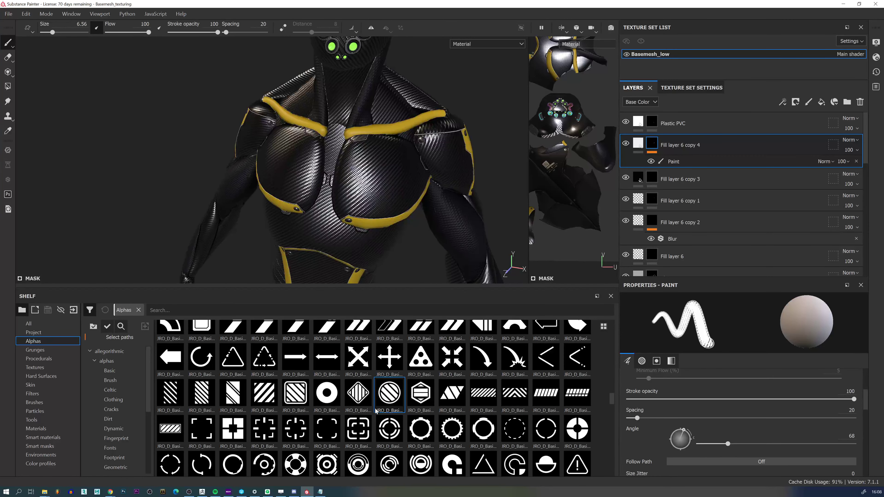
{"action": "mouse_move", "coordinate": [406, 163]}
{"action": "left_mouse_down", "text": "alt"}
{"action": "mouse_move", "coordinate": [342, 158]}
{"action": "mouse_move", "coordinate": [411, 161]}
{"action": "left_mouse_up", "text": "alt"}
{"action": "left_click", "coordinate": [388, 161]}
{"action": "mouse_move", "coordinate": [387, 181]}
{"action": "right_mouse_down", "text": "alt"}
{"action": "mouse_move", "coordinate": [364, 171]}
{"action": "mouse_move", "coordinate": [375, 211]}
{"action": "right_mouse_up", "text": "alt"}
{"action": "key", "text": "ctrl+z"}
Stamp the striped circle at brush size 6.56 on the outer part of the left chest panel, above the yellow trim.
{"action": "left_click_drag", "start_coordinate": [374, 207], "coordinate": [345, 184], "text": "alt"}
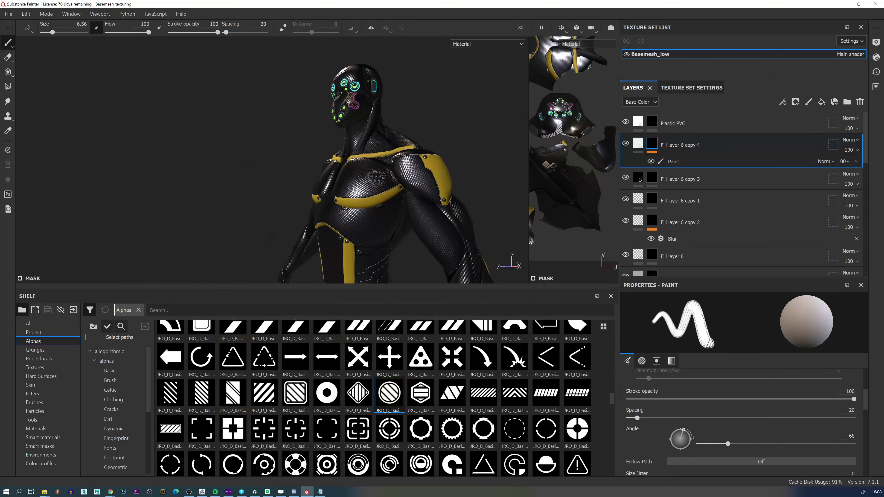
{"action": "left_click", "coordinate": [375, 177]}
{"action": "right_click_drag", "start_coordinate": [375, 177], "coordinate": [522, 194], "text": "alt"}
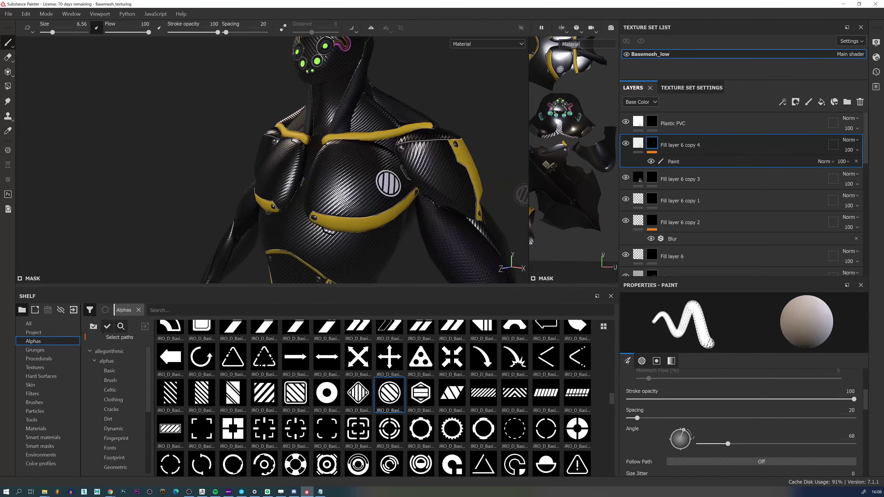
Add an empty filter to the mask of Fill layer 6 copy 4.
{"action": "right_click", "coordinate": [653, 146]}
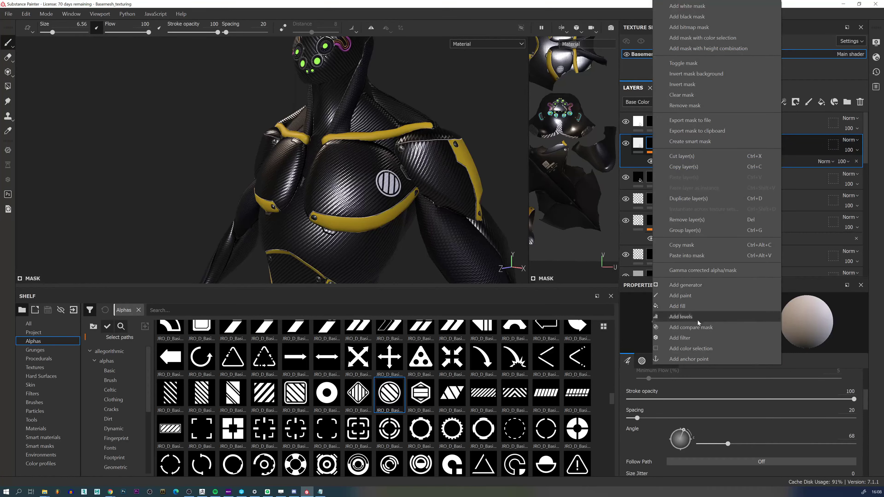
{"action": "left_click", "coordinate": [692, 338]}
{"action": "left_click", "coordinate": [752, 319]}
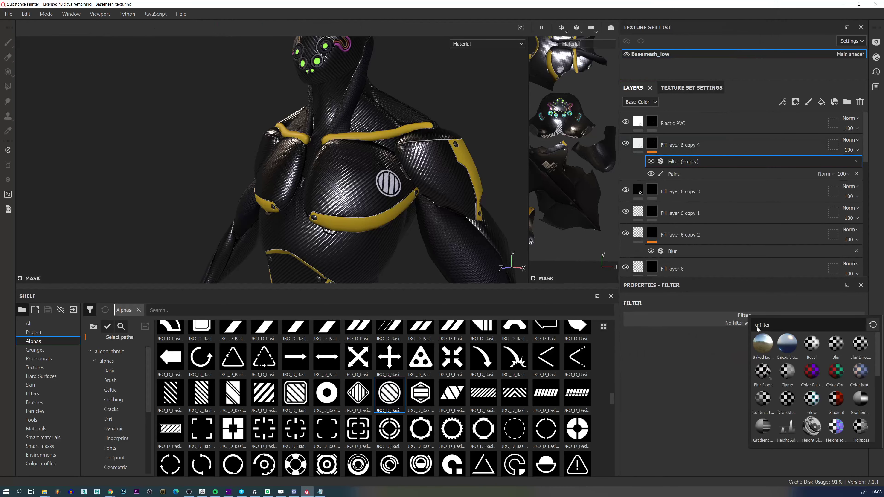
{"action": "mouse_move", "coordinate": [840, 348]}
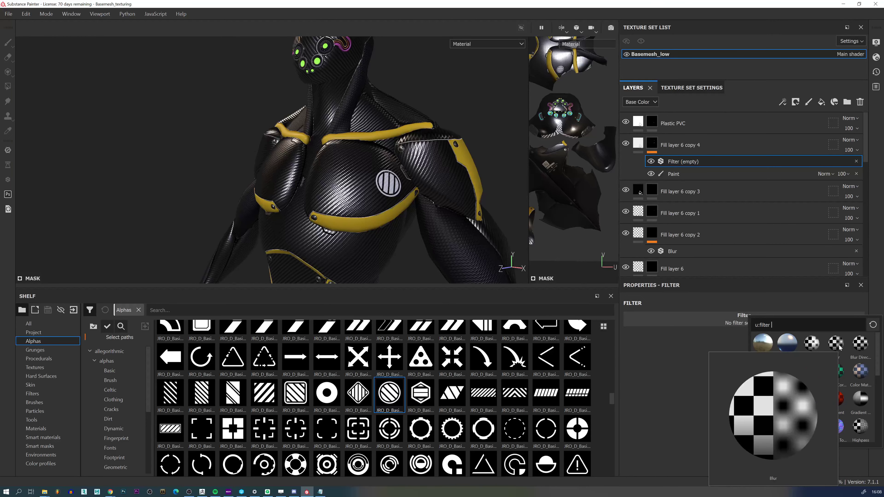
{"action": "left_click", "coordinate": [653, 359]}
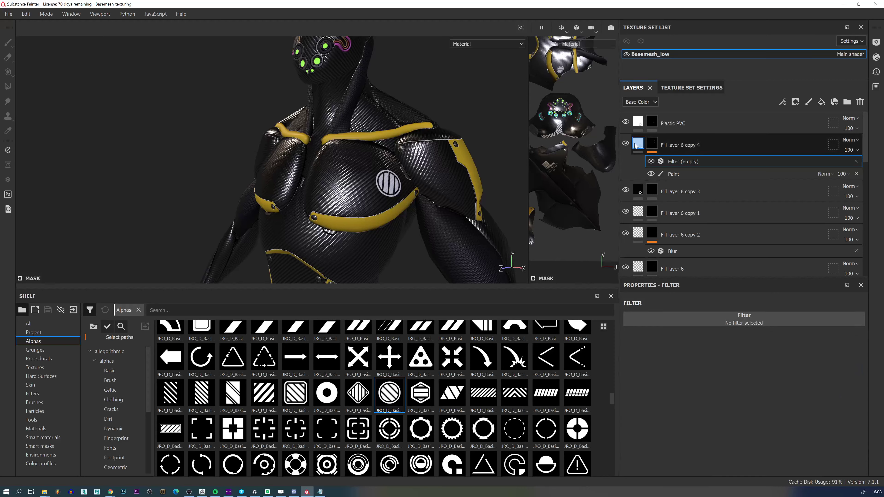
Compare the suit with Fill layer 6 copy 4 hidden and shown, and examine the chest decal from the side.
{"action": "left_click", "coordinate": [626, 144]}
{"action": "left_click", "coordinate": [627, 145]}
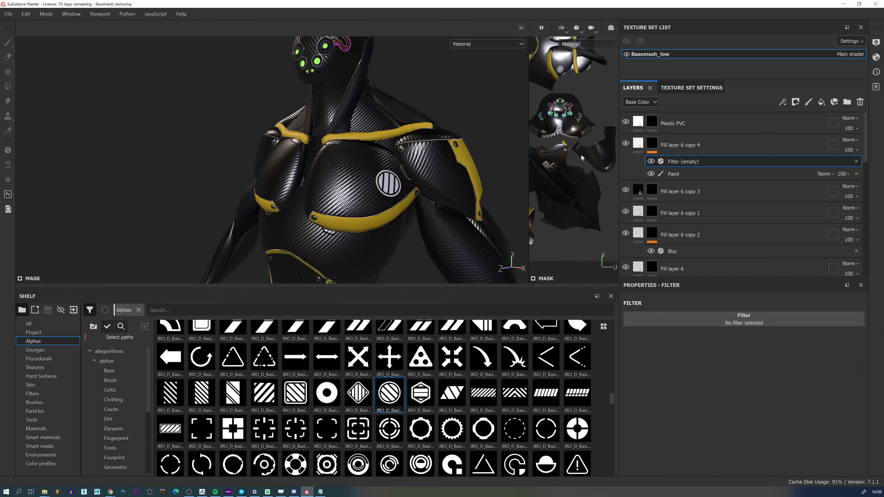
{"action": "left_click_drag", "start_coordinate": [467, 158], "coordinate": [427, 163], "text": "alt"}
{"action": "scroll", "coordinate": [581, 138], "scroll_direction": "up", "scroll_amount": 2}
{"action": "left_click", "coordinate": [652, 144]}
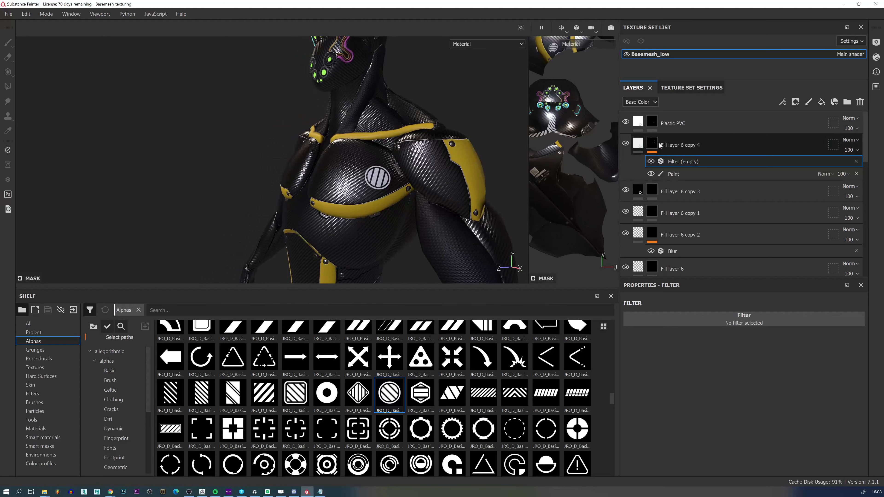
{"action": "right_click", "coordinate": [651, 143]}
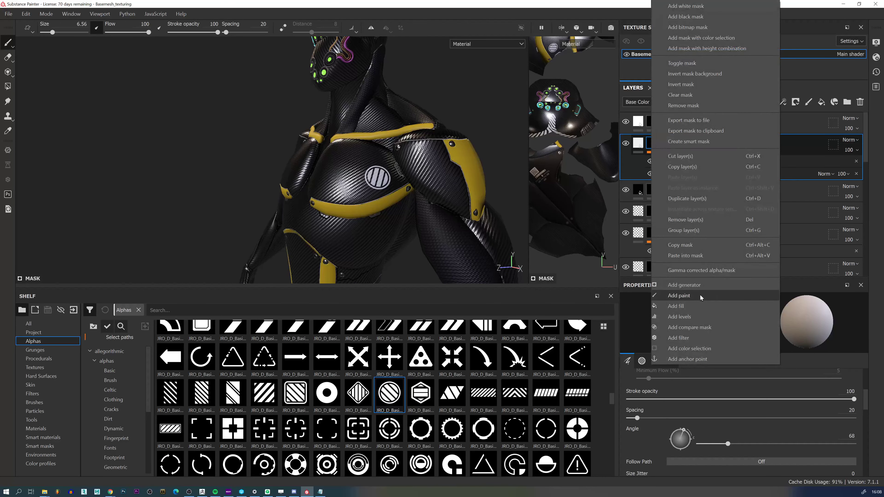
{"action": "left_click", "coordinate": [871, 212]}
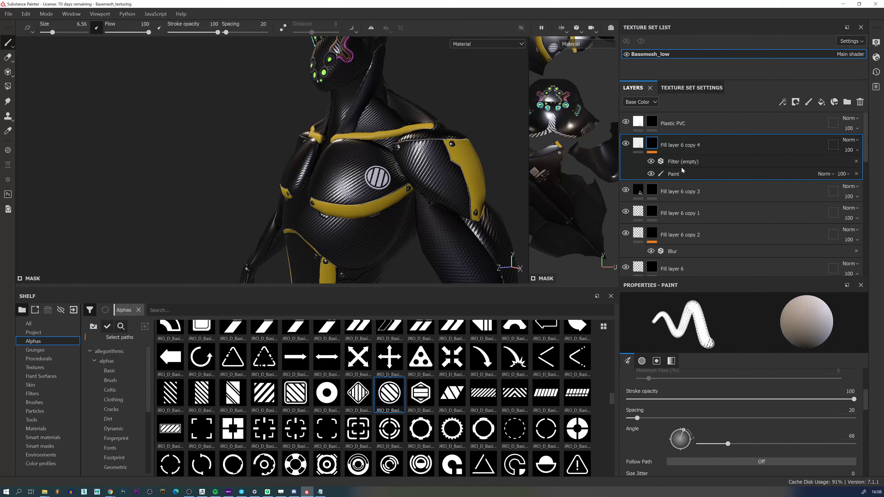
Assign the Blur filter to the empty filter on Fill layer 6 copy 4 and set its Blur Intensity to 0.
{"action": "left_click", "coordinate": [685, 162]}
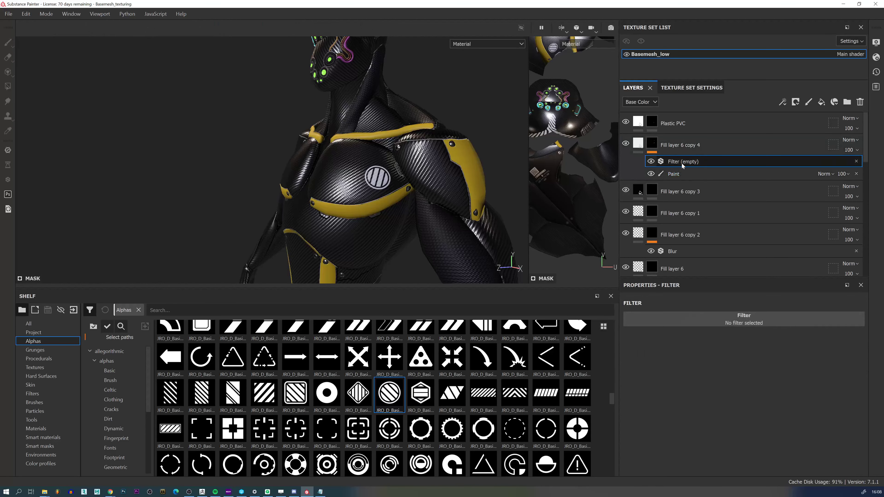
{"action": "left_click", "coordinate": [735, 321]}
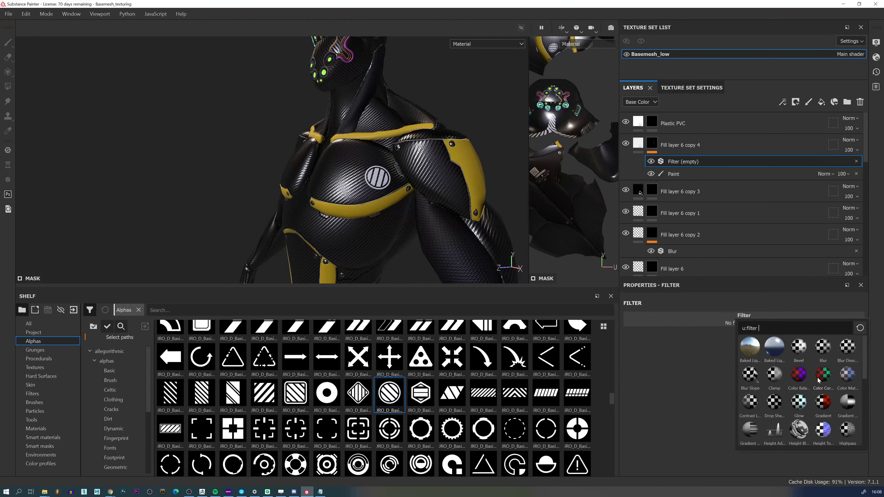
{"action": "left_click", "coordinate": [822, 349]}
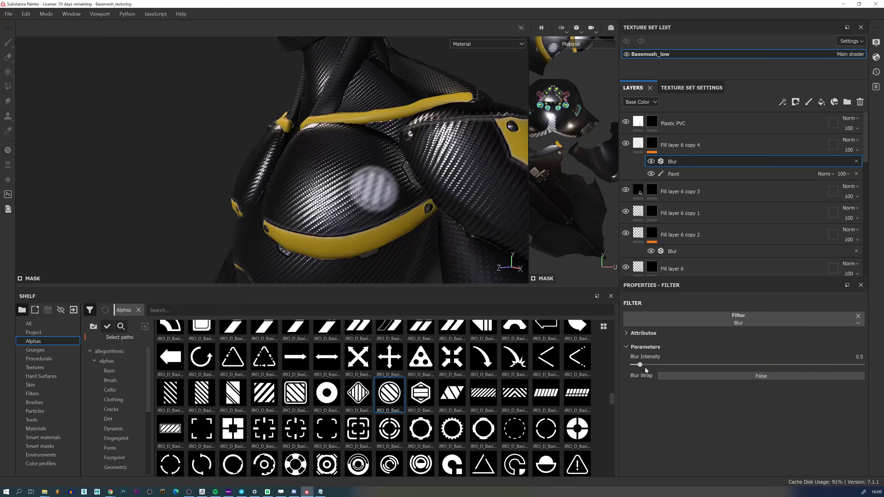
{"action": "left_click_drag", "start_coordinate": [641, 366], "coordinate": [631, 366]}
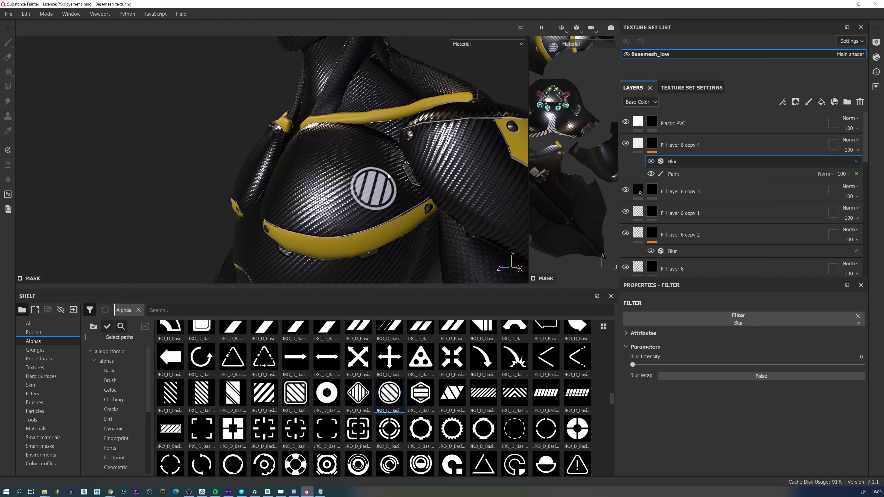
Examine the striped circle decal on the chest up close and on the whole figure.
{"action": "left_click_drag", "start_coordinate": [480, 153], "coordinate": [522, 201], "text": "alt"}
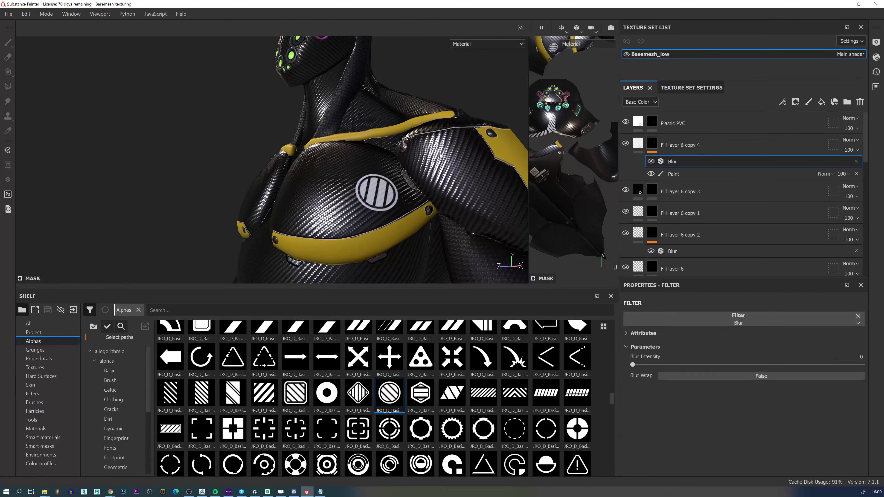
{"action": "right_click_drag", "start_coordinate": [441, 155], "coordinate": [453, 227], "text": "alt"}
{"action": "middle_click_drag", "start_coordinate": [453, 226], "coordinate": [369, 177], "text": "alt"}
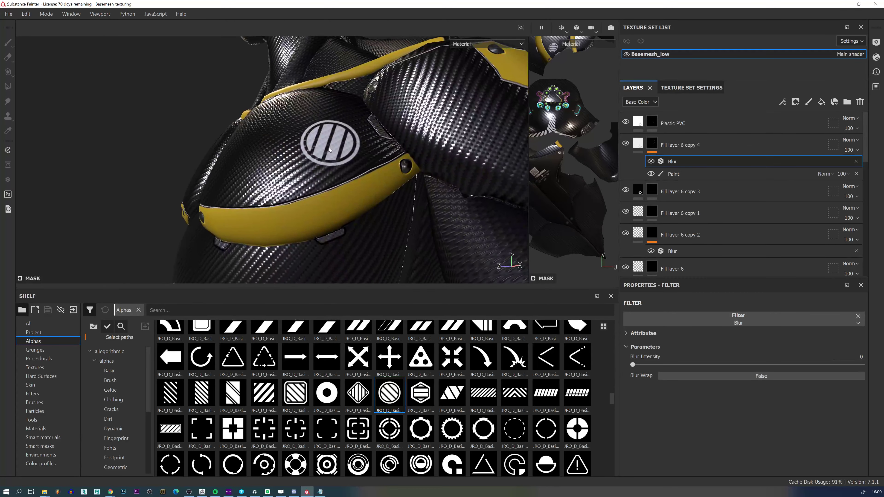
{"action": "left_click_drag", "start_coordinate": [329, 148], "coordinate": [332, 172], "text": "alt"}
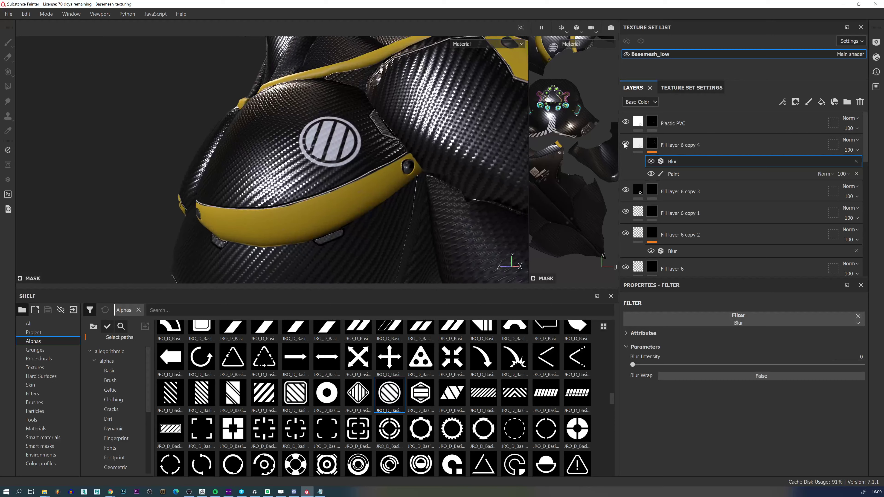
{"action": "key", "text": "f"}
{"action": "left_click_drag", "start_coordinate": [411, 147], "coordinate": [450, 144], "text": "alt"}
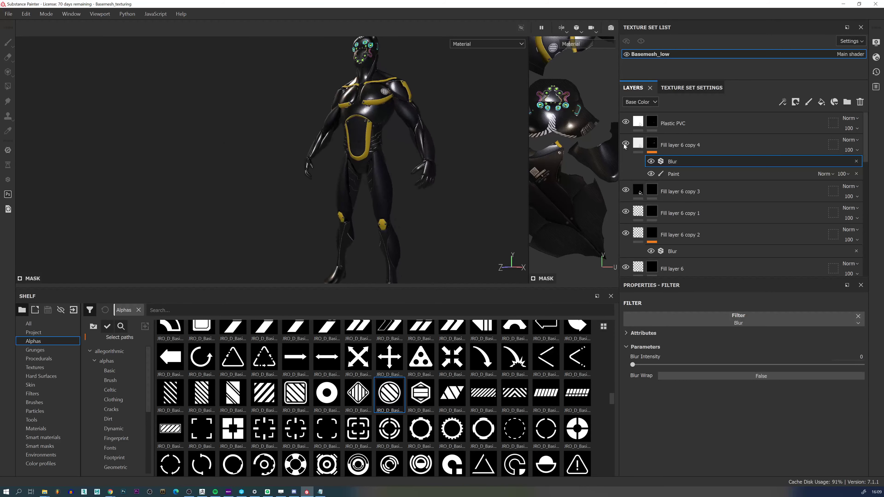
{"action": "scroll", "coordinate": [402, 85], "scroll_direction": "up", "scroll_amount": 2}
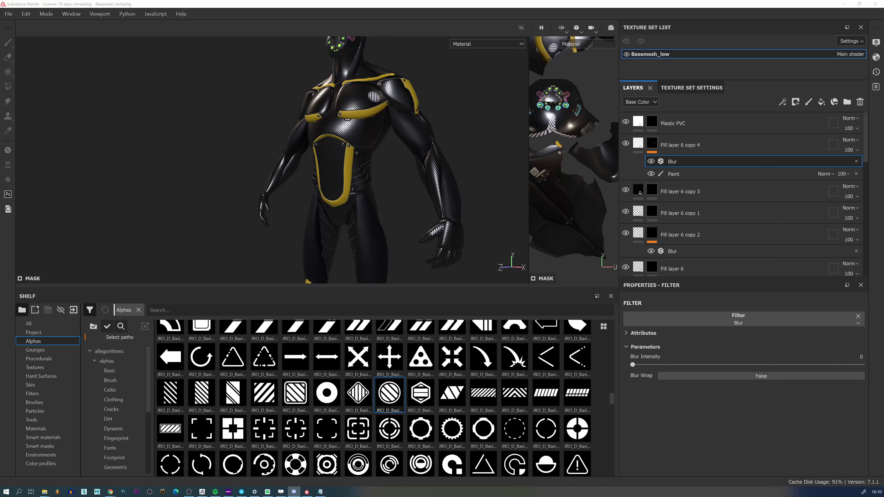
Enlarge the viewport and compare the front of the figure with Fill layer 6 copy 4 hidden and shown.
{"action": "right_click_drag", "start_coordinate": [468, 143], "coordinate": [409, 222], "text": "alt"}
{"action": "mouse_move", "coordinate": [409, 221]}
{"action": "middle_mouse_down", "text": "alt"}
{"action": "mouse_move", "coordinate": [372, 231]}
{"action": "mouse_move", "coordinate": [381, 219]}
{"action": "middle_mouse_up", "text": "alt"}
{"action": "right_click_drag", "start_coordinate": [381, 220], "coordinate": [376, 240], "text": "alt"}
{"action": "left_click_drag", "start_coordinate": [414, 289], "coordinate": [452, 464]}
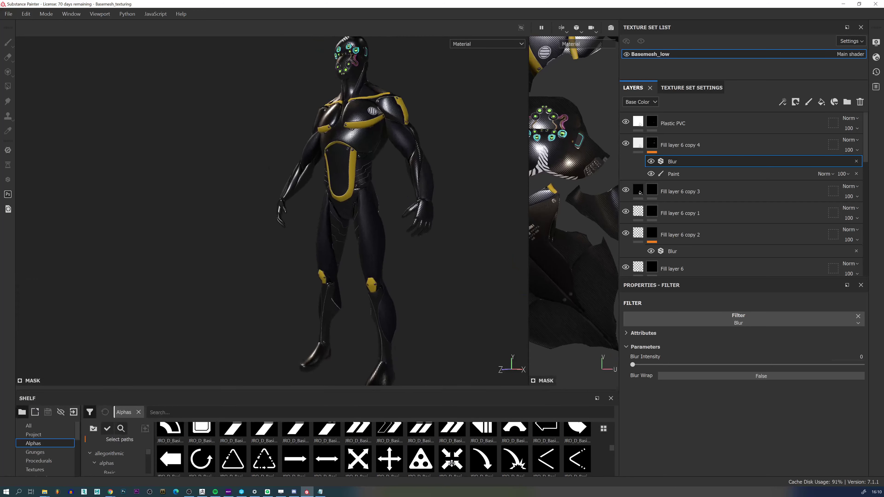
{"action": "left_click_drag", "start_coordinate": [378, 224], "coordinate": [578, 201], "text": "alt"}
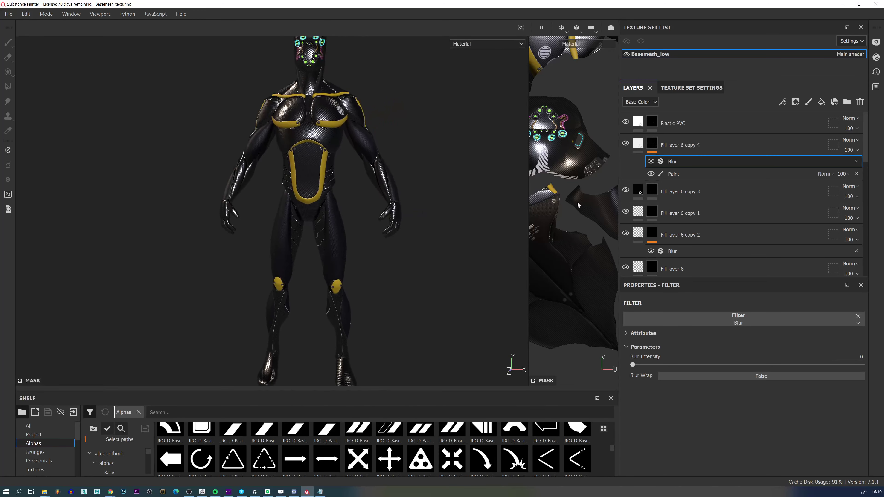
{"action": "left_click", "coordinate": [625, 144]}
{"action": "left_click", "coordinate": [625, 144]}
Examine the groin, inner thighs and leg panel lines up close from several angles.
{"action": "right_click_drag", "start_coordinate": [329, 211], "coordinate": [392, 391], "text": "alt"}
{"action": "left_click_drag", "start_coordinate": [296, 335], "coordinate": [358, 277], "text": "alt"}
{"action": "right_click_drag", "start_coordinate": [357, 277], "coordinate": [381, 324], "text": "alt"}
{"action": "mouse_move", "coordinate": [301, 295]}
{"action": "left_mouse_down", "text": "alt"}
{"action": "mouse_move", "coordinate": [322, 301]}
{"action": "mouse_move", "coordinate": [314, 300]}
{"action": "left_mouse_up", "text": "alt"}
{"action": "right_click_drag", "start_coordinate": [314, 301], "coordinate": [236, 156], "text": "alt"}
{"action": "middle_click_drag", "start_coordinate": [301, 336], "coordinate": [275, 255], "text": "alt"}
{"action": "left_click_drag", "start_coordinate": [275, 255], "coordinate": [335, 247], "text": "alt"}
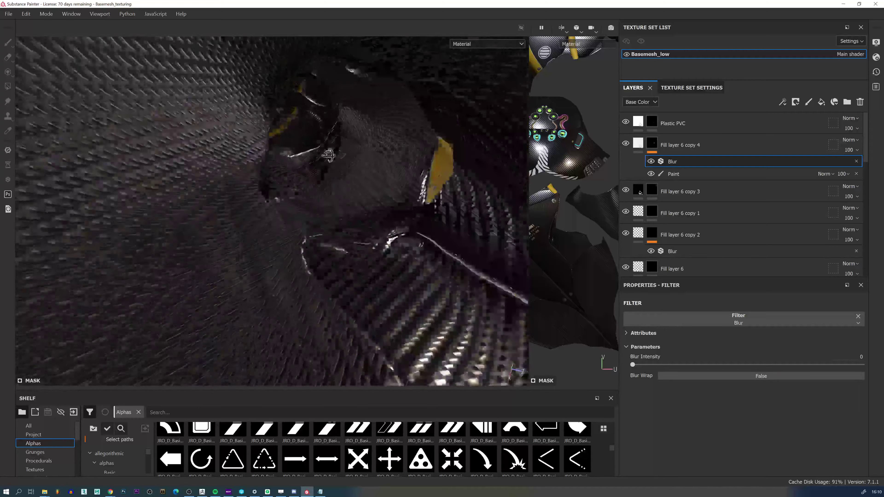
{"action": "right_click_drag", "start_coordinate": [335, 247], "coordinate": [182, 192], "text": "alt"}
{"action": "left_click_drag", "start_coordinate": [182, 191], "coordinate": [296, 196], "text": "alt"}
{"action": "middle_click_drag", "start_coordinate": [296, 195], "coordinate": [355, 212], "text": "alt"}
{"action": "left_click_drag", "start_coordinate": [355, 213], "coordinate": [270, 171], "text": "alt"}
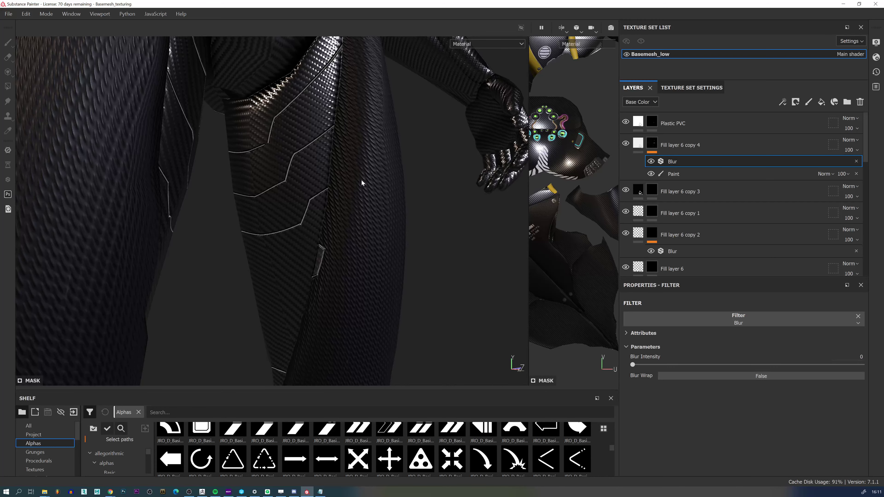
{"action": "left_click_drag", "start_coordinate": [342, 175], "coordinate": [357, 197], "text": "alt"}
{"action": "right_click_drag", "start_coordinate": [357, 197], "coordinate": [323, 24], "text": "alt"}
{"action": "right_click_drag", "start_coordinate": [379, 265], "coordinate": [348, 132], "text": "alt"}
{"action": "left_click_drag", "start_coordinate": [348, 132], "coordinate": [325, 128], "text": "alt"}
{"action": "right_click_drag", "start_coordinate": [324, 127], "coordinate": [343, 105], "text": "alt"}
{"action": "left_click_drag", "start_coordinate": [345, 231], "coordinate": [340, 247], "text": "alt"}
{"action": "right_click_drag", "start_coordinate": [362, 296], "coordinate": [381, 393], "text": "alt"}
{"action": "right_click_drag", "start_coordinate": [401, 139], "coordinate": [432, 221], "text": "alt"}
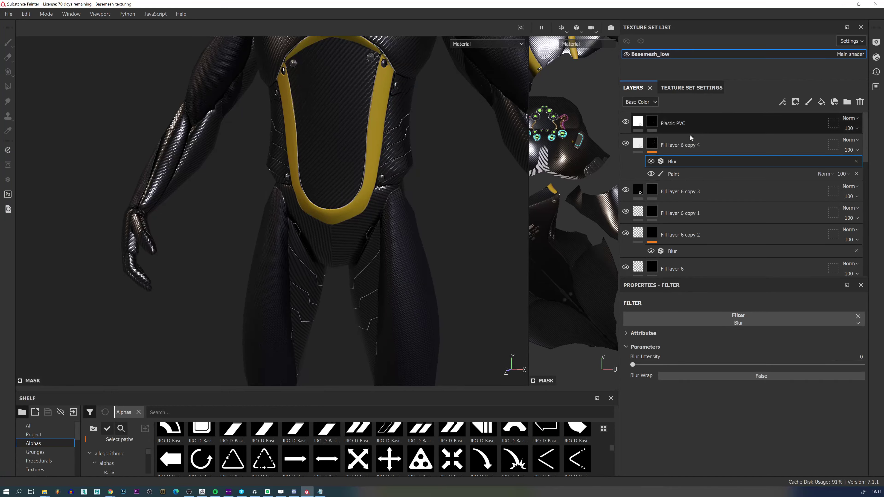
Check which layer affects the small hip plates by toggling Fill layer 6 copy 1, Fill layer 6 copy 2 and Aluminium Pure.
{"action": "left_click", "coordinate": [625, 212]}
{"action": "left_click", "coordinate": [626, 233]}
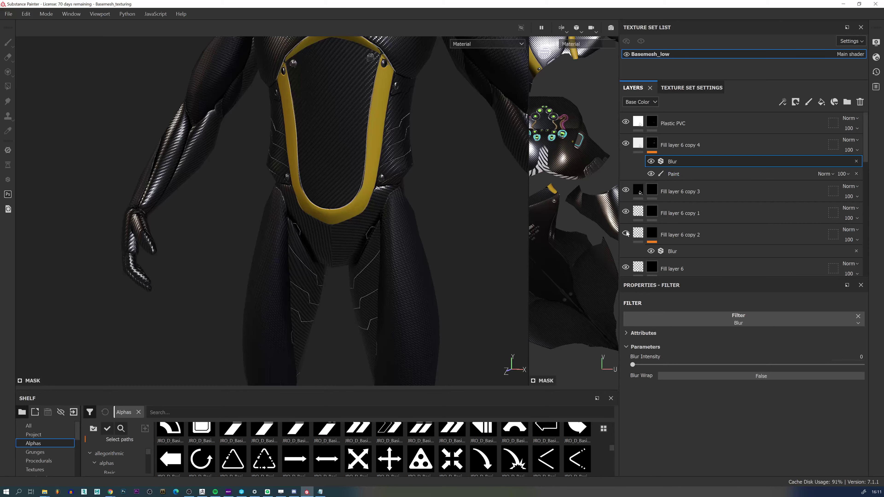
{"action": "left_click_drag", "start_coordinate": [301, 235], "coordinate": [342, 202], "text": "alt"}
{"action": "right_click_drag", "start_coordinate": [342, 202], "coordinate": [369, 267], "text": "alt"}
{"action": "left_click_drag", "start_coordinate": [369, 267], "coordinate": [332, 306], "text": "alt"}
{"action": "right_click_drag", "start_coordinate": [331, 306], "coordinate": [362, 372], "text": "alt"}
{"action": "scroll", "coordinate": [637, 209], "scroll_direction": "down", "scroll_amount": 4}
{"action": "left_click", "coordinate": [626, 206]}
{"action": "left_click", "coordinate": [626, 205]}
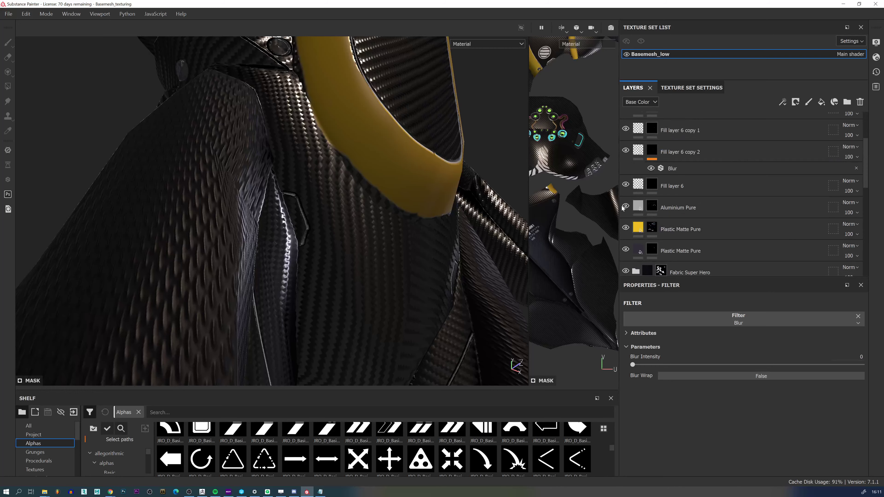
Paint on the Aluminium Pure mask over the small hip plate with the Basic Soft brush at size 0.75.
{"action": "left_click", "coordinate": [652, 205]}
{"action": "right_click_drag", "start_coordinate": [299, 269], "coordinate": [335, 324], "text": "alt"}
{"action": "scroll", "coordinate": [42, 454], "scroll_direction": "down", "scroll_amount": 3}
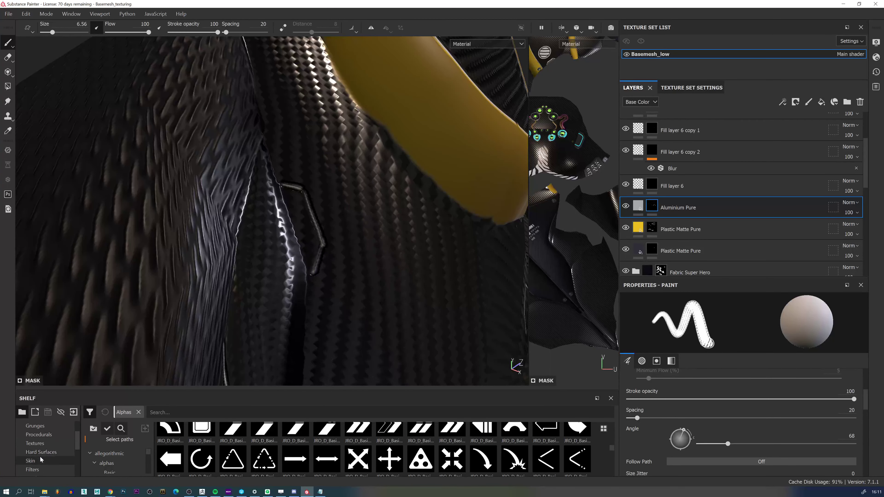
{"action": "left_click", "coordinate": [37, 452]}
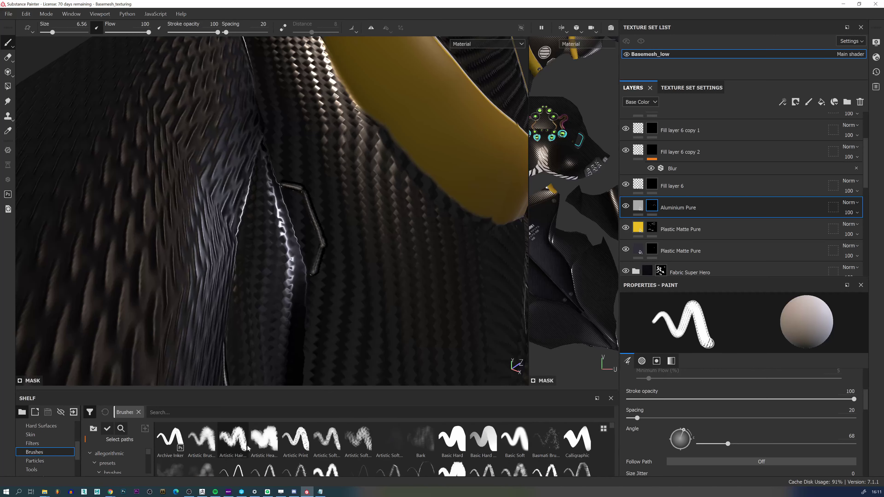
{"action": "left_click", "coordinate": [514, 439]}
{"action": "right_click_drag", "start_coordinate": [360, 233], "coordinate": [371, 232], "text": "ctrl"}
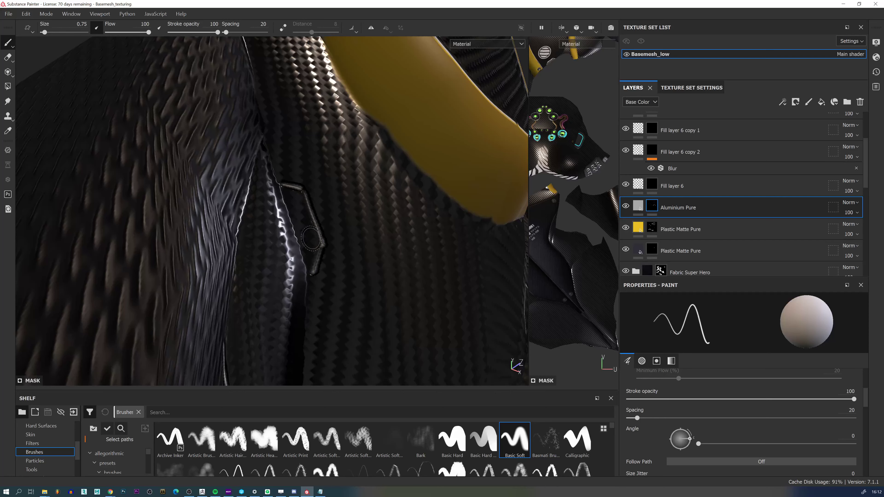
{"action": "mouse_move", "coordinate": [311, 238]}
{"action": "left_mouse_down"}
{"action": "mouse_move", "coordinate": [284, 191]}
{"action": "mouse_move", "coordinate": [303, 222]}
{"action": "mouse_move", "coordinate": [292, 205]}
{"action": "mouse_move", "coordinate": [298, 194]}
{"action": "mouse_move", "coordinate": [312, 254]}
{"action": "mouse_move", "coordinate": [305, 244]}
{"action": "mouse_move", "coordinate": [312, 240]}
{"action": "mouse_move", "coordinate": [319, 265]}
{"action": "mouse_move", "coordinate": [291, 223]}
{"action": "mouse_move", "coordinate": [289, 190]}
{"action": "mouse_move", "coordinate": [316, 138]}
{"action": "mouse_move", "coordinate": [375, 176]}
{"action": "mouse_move", "coordinate": [357, 251]}
{"action": "mouse_move", "coordinate": [293, 289]}
{"action": "mouse_move", "coordinate": [350, 292]}
{"action": "mouse_move", "coordinate": [339, 300]}
{"action": "mouse_move", "coordinate": [351, 262]}
{"action": "mouse_move", "coordinate": [344, 308]}
{"action": "mouse_move", "coordinate": [347, 292]}
{"action": "left_mouse_up"}
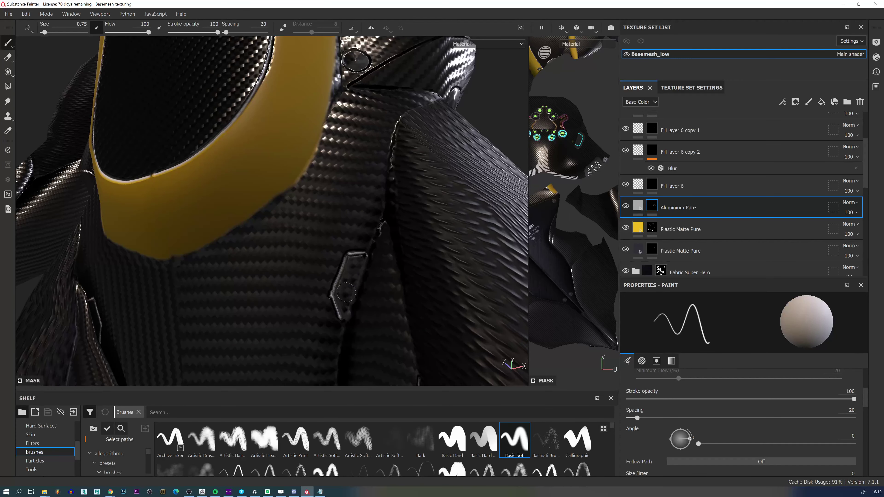
Erase Aluminium Pure from its mask along the outer edge of the small hip plate.
{"action": "key", "text": "x"}
{"action": "mouse_move", "coordinate": [370, 253]}
{"action": "left_mouse_down"}
{"action": "mouse_move", "coordinate": [349, 325]}
{"action": "mouse_move", "coordinate": [359, 267]}
{"action": "mouse_move", "coordinate": [346, 307]}
{"action": "mouse_move", "coordinate": [348, 328]}
{"action": "left_mouse_up"}
{"action": "key", "text": "x"}
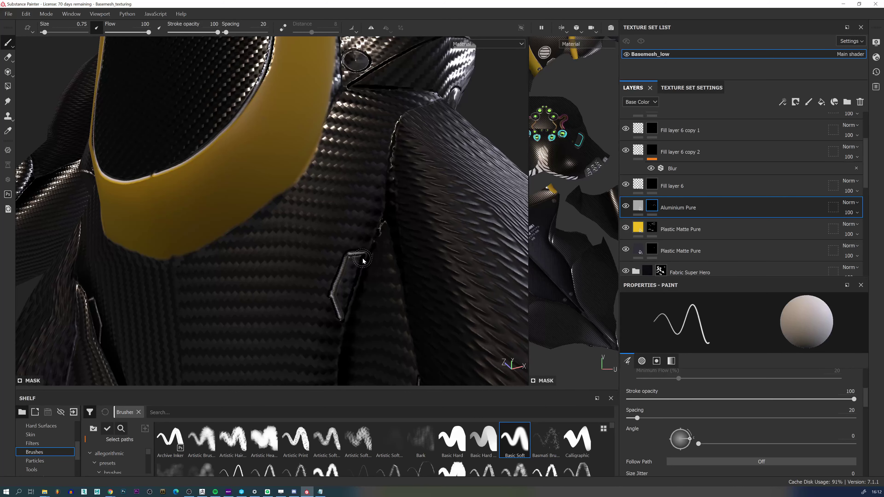
{"action": "key", "text": "x"}
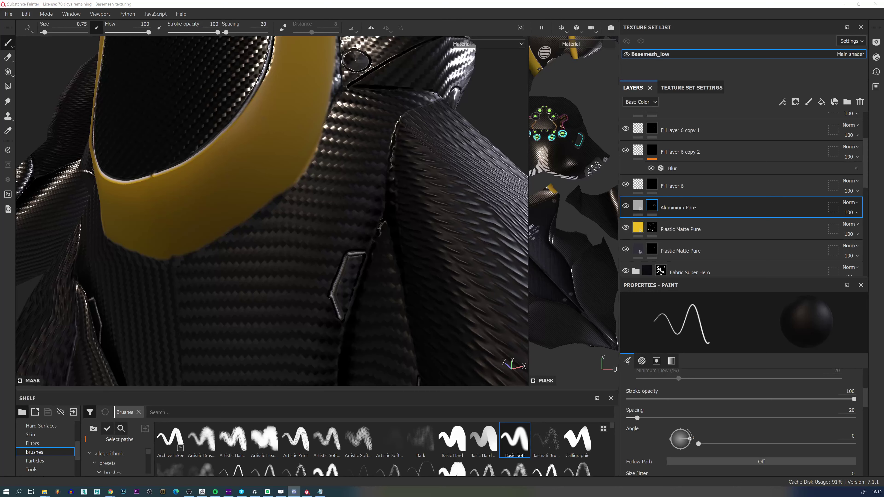
Inspect the small hip plates and the surrounding carbon fabric from both sides of the pelvis.
{"action": "right_click_drag", "start_coordinate": [223, 227], "coordinate": [113, 252], "text": "alt"}
{"action": "middle_click_drag", "start_coordinate": [365, 199], "coordinate": [279, 136], "text": "alt"}
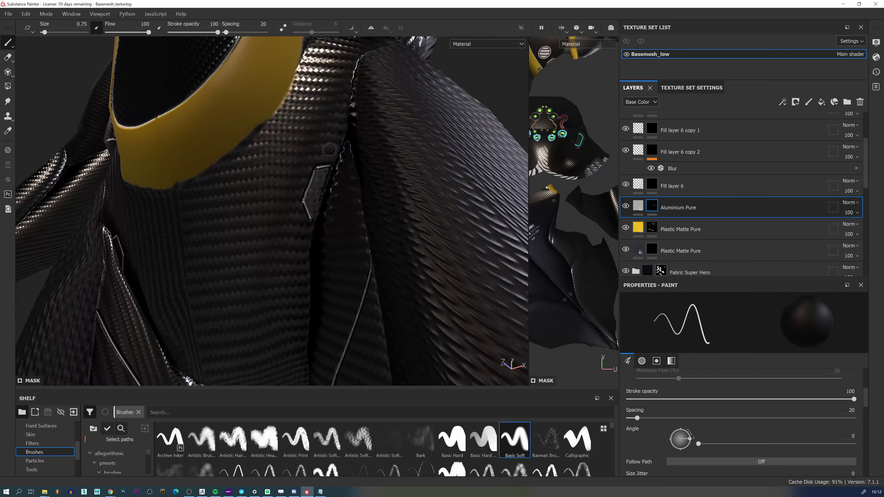
{"action": "left_click_drag", "start_coordinate": [329, 150], "coordinate": [331, 190], "text": "alt"}
{"action": "right_click_drag", "start_coordinate": [332, 189], "coordinate": [219, 169], "text": "alt"}
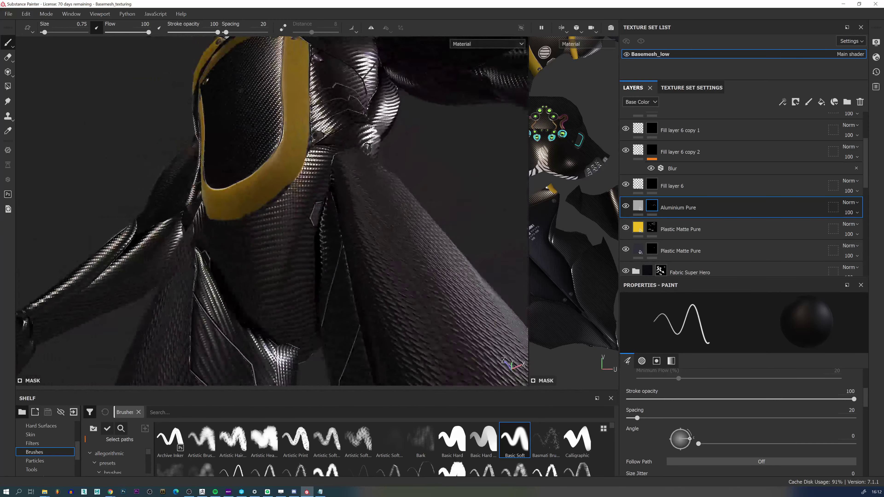
{"action": "left_click_drag", "start_coordinate": [219, 169], "coordinate": [289, 170], "text": "alt"}
{"action": "right_click_drag", "start_coordinate": [289, 171], "coordinate": [250, 185], "text": "alt"}
{"action": "left_click_drag", "start_coordinate": [250, 185], "coordinate": [291, 190], "text": "alt"}
{"action": "right_click_drag", "start_coordinate": [290, 244], "coordinate": [216, 258], "text": "shift"}
{"action": "right_click_drag", "start_coordinate": [163, 278], "coordinate": [202, 296], "text": "alt"}
{"action": "middle_click_drag", "start_coordinate": [189, 298], "coordinate": [196, 263], "text": "alt"}
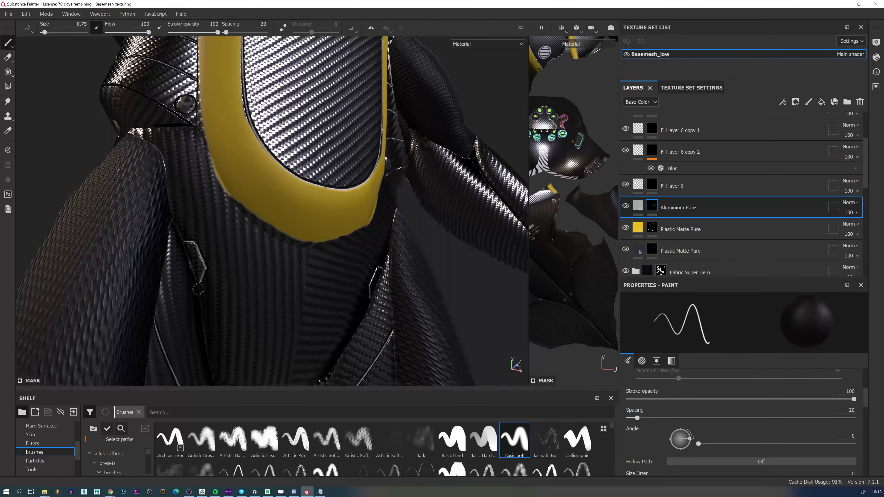
{"action": "left_click_drag", "start_coordinate": [205, 289], "coordinate": [244, 284], "text": "alt"}
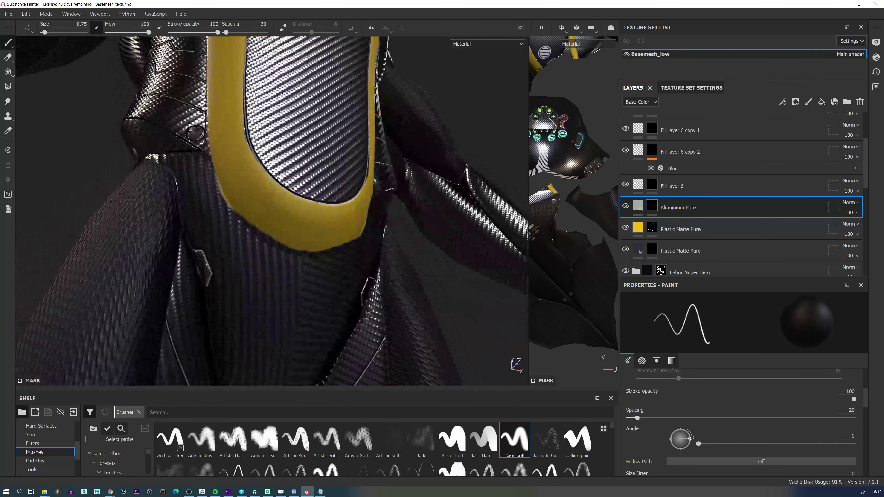
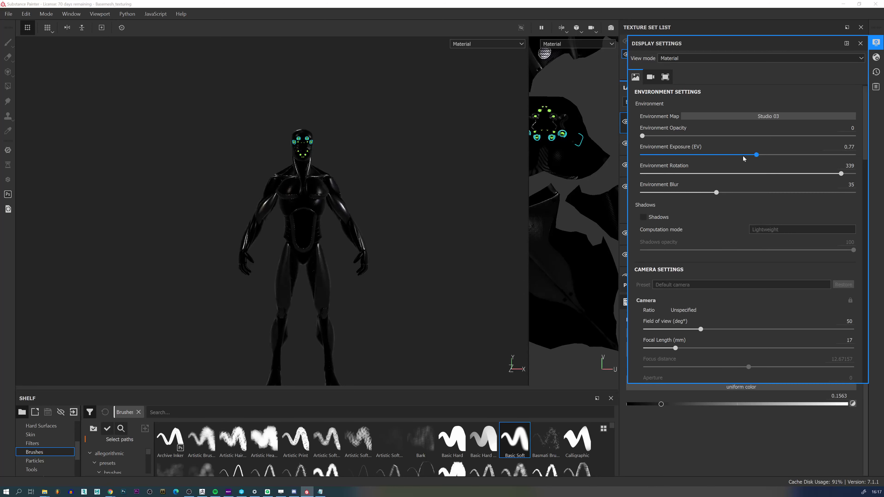
Set the Environment Rotation to 195 and frame the figure's upper body.
{"action": "right_click_drag", "start_coordinate": [355, 200], "coordinate": [359, 259], "text": "shift"}
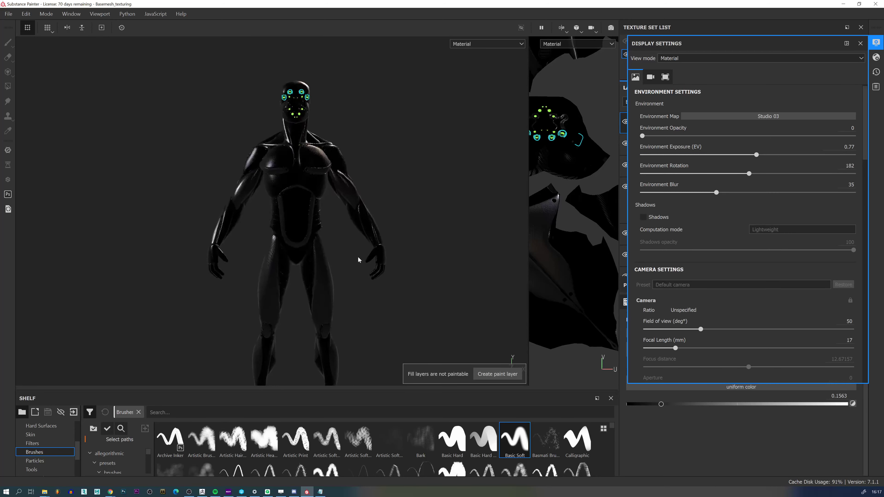
{"action": "middle_click_drag", "start_coordinate": [347, 240], "coordinate": [324, 205], "text": "alt"}
{"action": "right_click_drag", "start_coordinate": [324, 205], "coordinate": [337, 231], "text": "alt"}
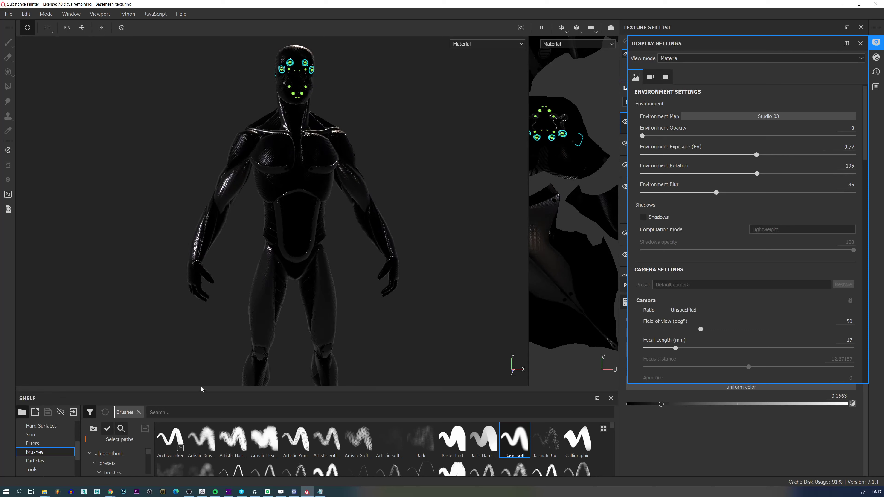
Close the display settings and apply the Subtle Scratches smart mask to Fill layer 8.
{"action": "scroll", "coordinate": [77, 448], "scroll_direction": "down", "scroll_amount": 2}
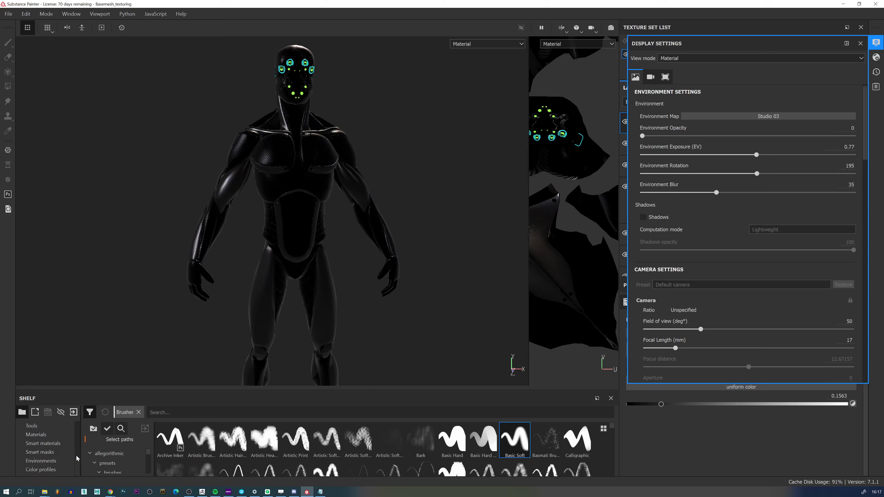
{"action": "left_click", "coordinate": [52, 443]}
{"action": "left_click", "coordinate": [57, 451]}
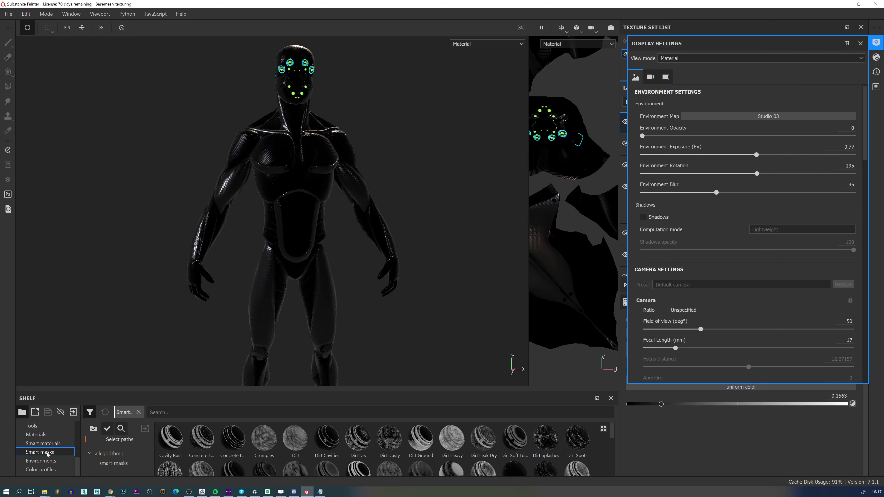
{"action": "left_click", "coordinate": [717, 193]}
{"action": "left_click", "coordinate": [860, 43]}
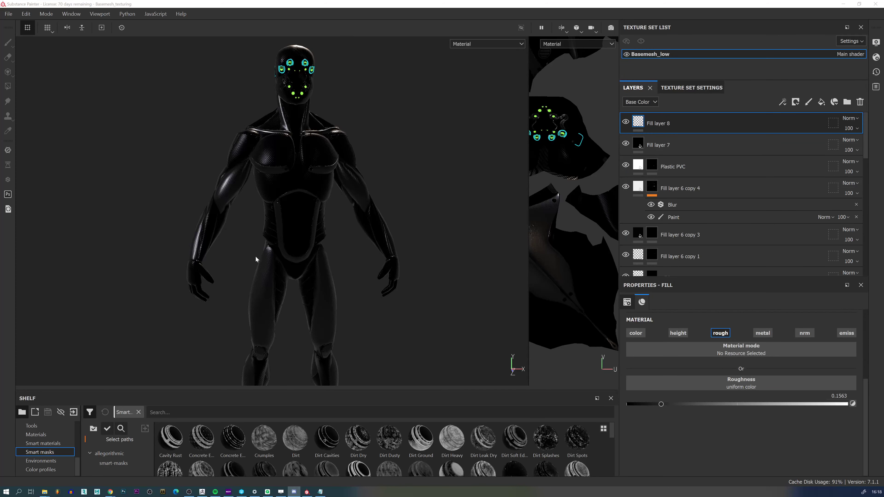
{"action": "left_click", "coordinate": [172, 377]}
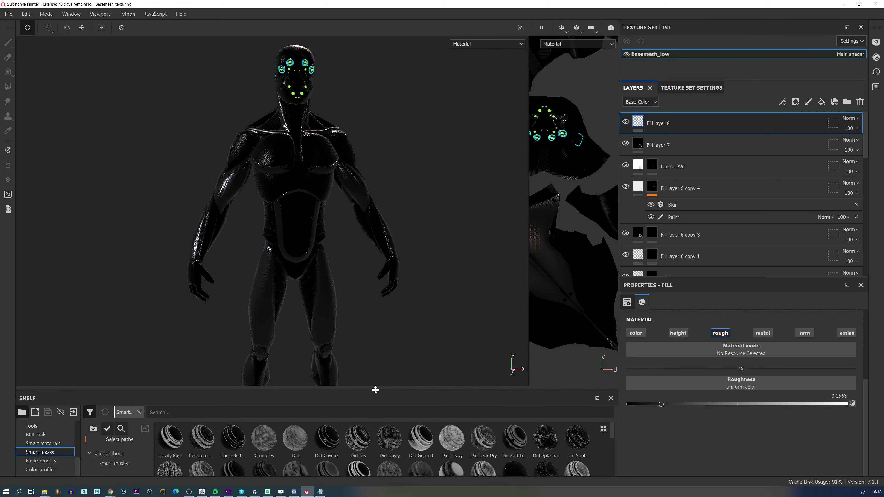
{"action": "left_click_drag", "start_coordinate": [376, 282], "coordinate": [376, 281]}
{"action": "scroll", "coordinate": [390, 400], "scroll_direction": "down", "scroll_amount": 1}
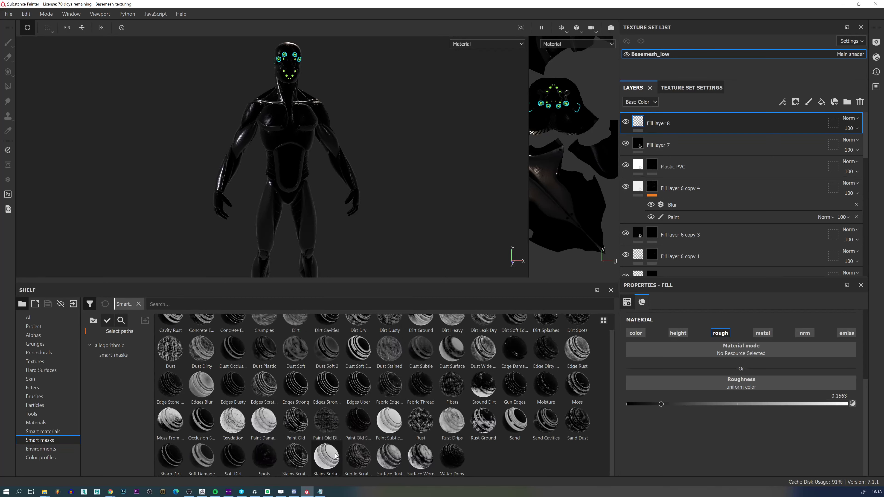
{"action": "mouse_move", "coordinate": [362, 458]}
{"action": "left_mouse_down"}
{"action": "mouse_move", "coordinate": [647, 227]}
{"action": "mouse_move", "coordinate": [663, 119]}
{"action": "left_mouse_up"}
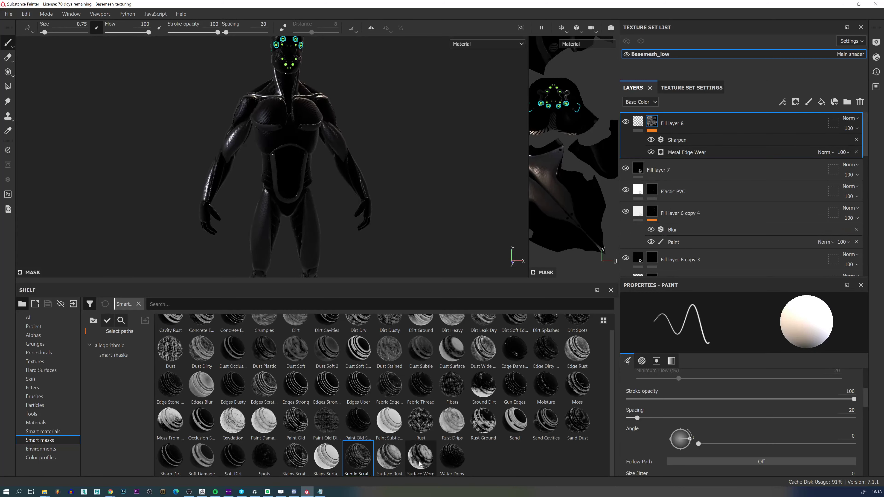
Examine the scratch effect on the torso, arm and shoulder plate under rotated lighting.
{"action": "scroll", "coordinate": [246, 213], "scroll_direction": "up", "scroll_amount": 10}
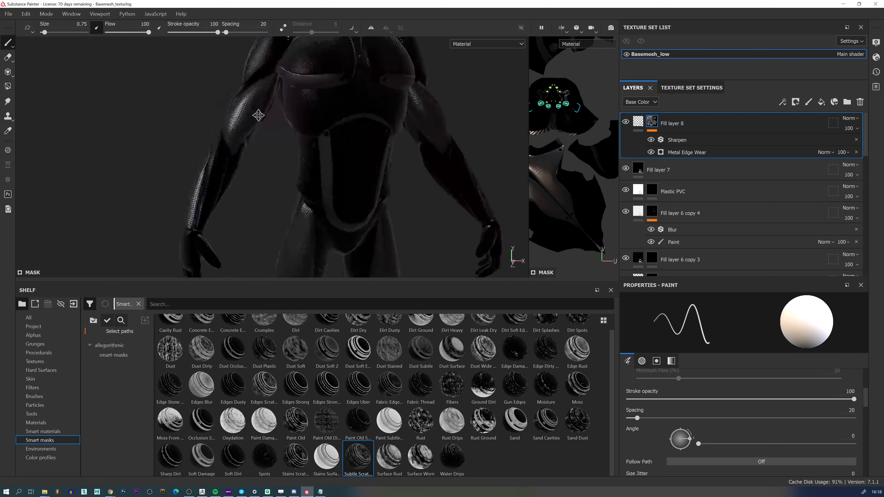
{"action": "left_click_drag", "start_coordinate": [246, 213], "coordinate": [278, 216], "text": "alt"}
{"action": "middle_click_drag", "start_coordinate": [299, 139], "coordinate": [369, 184], "text": "alt"}
{"action": "right_click_drag", "start_coordinate": [369, 179], "coordinate": [408, 177], "text": "shift"}
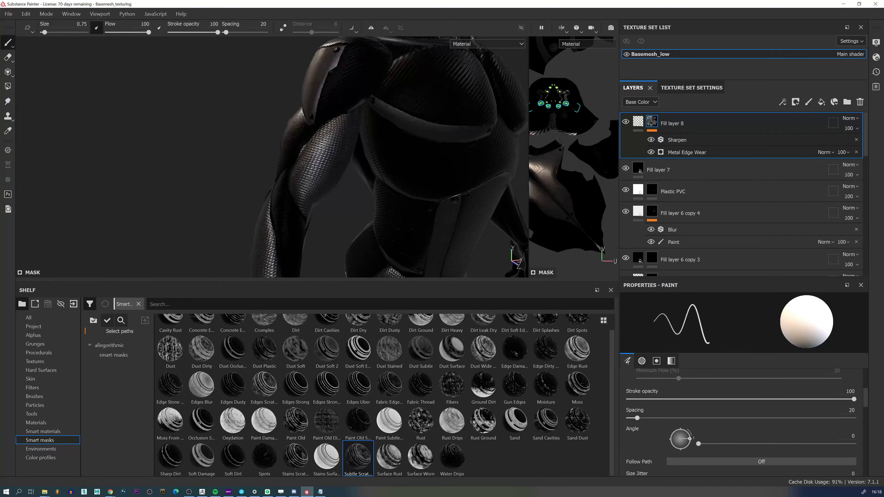
{"action": "left_click_drag", "start_coordinate": [408, 174], "coordinate": [466, 159], "text": "alt"}
{"action": "middle_click_drag", "start_coordinate": [466, 159], "coordinate": [459, 209], "text": "alt"}
{"action": "scroll", "coordinate": [459, 209], "scroll_direction": "up", "scroll_amount": 4}
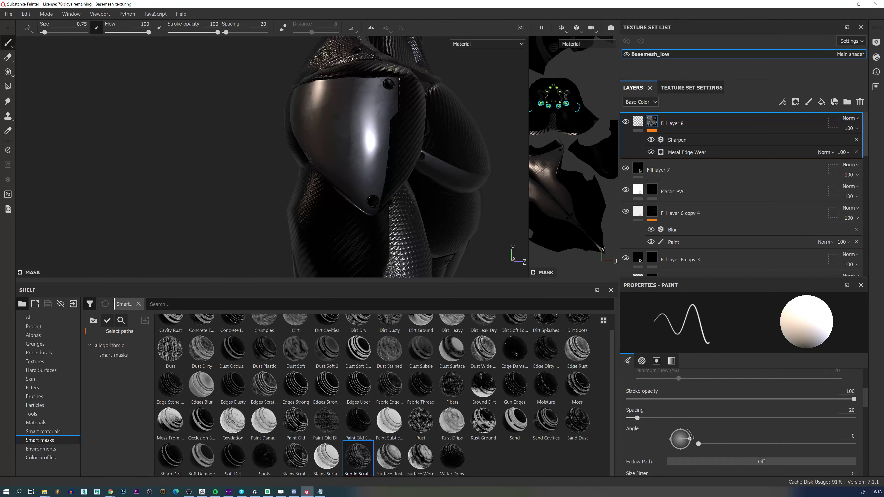
{"action": "left_click", "coordinate": [294, 492]}
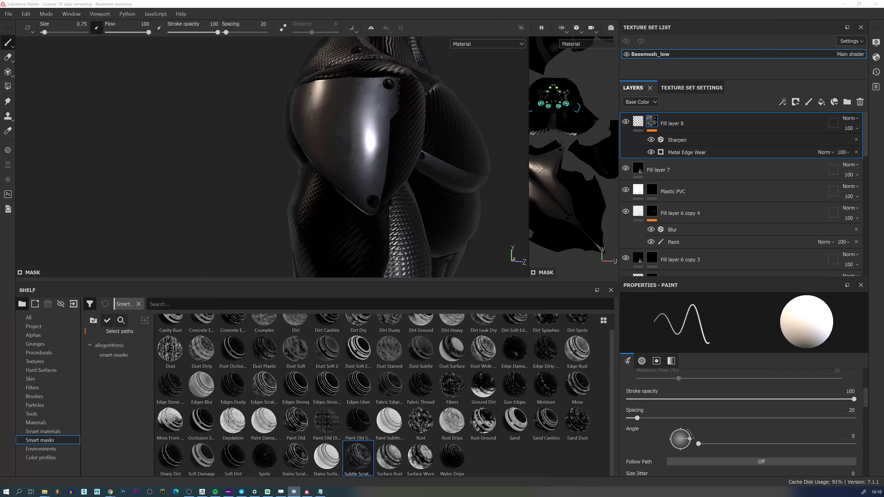
Compare the shoulder plate's surface close up with Fill layer 8 shown and hidden.
{"action": "mouse_move", "coordinate": [376, 133]}
{"action": "left_mouse_down", "text": "alt"}
{"action": "mouse_move", "coordinate": [407, 133]}
{"action": "mouse_move", "coordinate": [353, 138]}
{"action": "mouse_move", "coordinate": [327, 158]}
{"action": "left_mouse_up", "text": "alt"}
{"action": "right_click_drag", "start_coordinate": [328, 159], "coordinate": [359, 159], "text": "alt"}
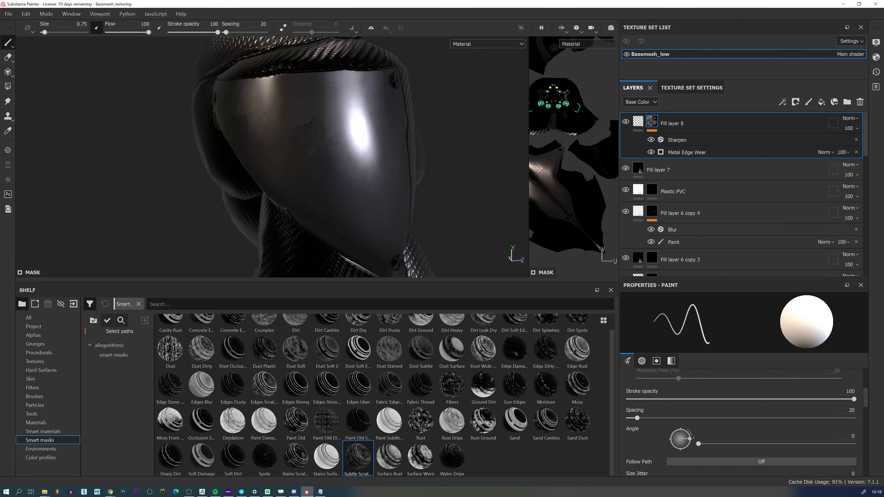
{"action": "left_click_drag", "start_coordinate": [373, 166], "coordinate": [360, 154], "text": "alt"}
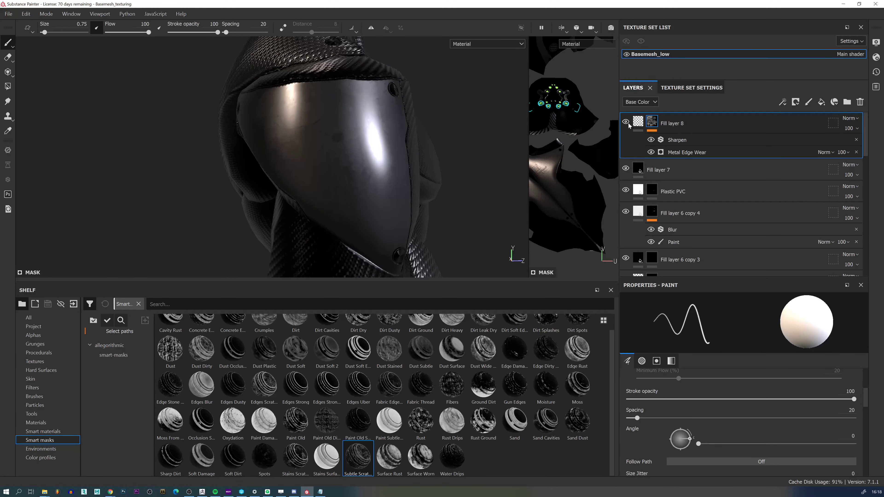
{"action": "left_click", "coordinate": [627, 122]}
{"action": "left_click", "coordinate": [628, 122]}
{"action": "left_click", "coordinate": [628, 122]}
{"action": "left_click", "coordinate": [628, 122]}
{"action": "left_click", "coordinate": [628, 122]}
{"action": "left_click", "coordinate": [628, 121]}
{"action": "left_click", "coordinate": [628, 122]}
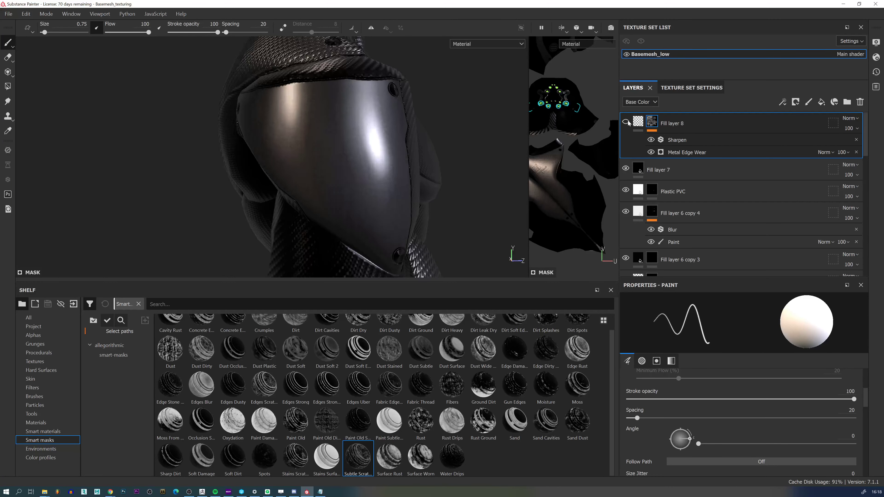
{"action": "left_click", "coordinate": [628, 121]}
{"action": "left_click", "coordinate": [628, 121]}
{"action": "left_click", "coordinate": [628, 122]}
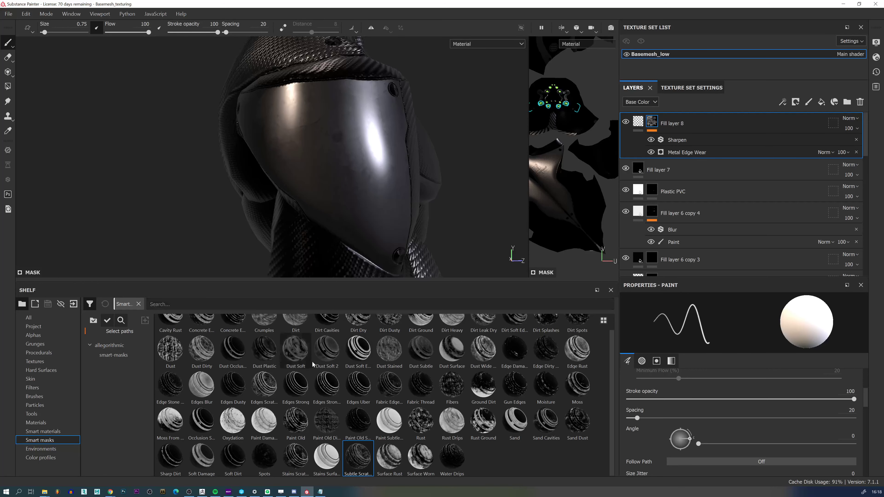
Remove the Sharpen and Metal Edge Wear effects from Fill layer 8's mask and apply the Stains Scratched smart mask instead.
{"action": "left_click", "coordinate": [301, 463]}
{"action": "mouse_move", "coordinate": [302, 463]}
{"action": "left_mouse_down"}
{"action": "mouse_move", "coordinate": [306, 453]}
{"action": "mouse_move", "coordinate": [296, 450]}
{"action": "left_mouse_up"}
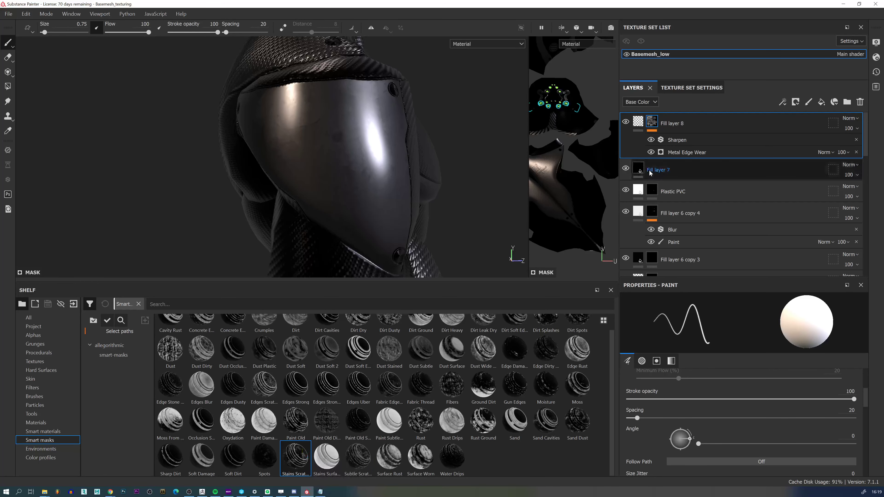
{"action": "left_click", "coordinate": [857, 139]}
{"action": "left_click", "coordinate": [857, 139]}
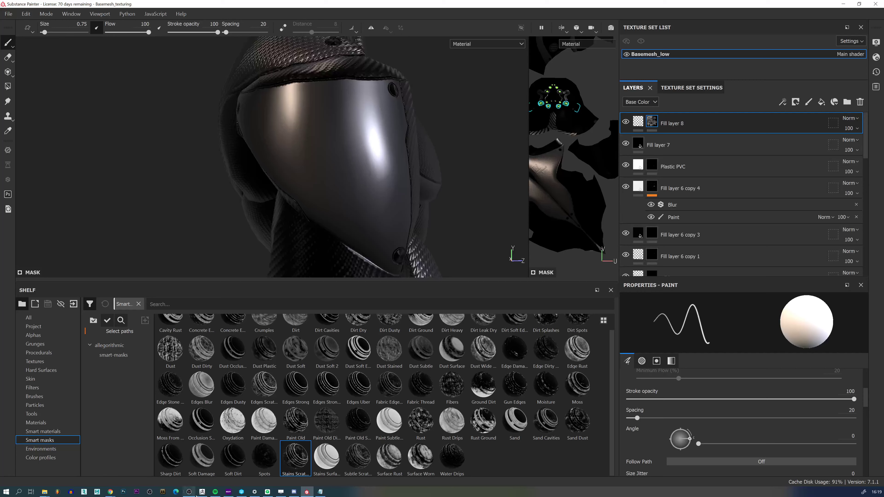
{"action": "left_click_drag", "start_coordinate": [296, 458], "coordinate": [658, 121]}
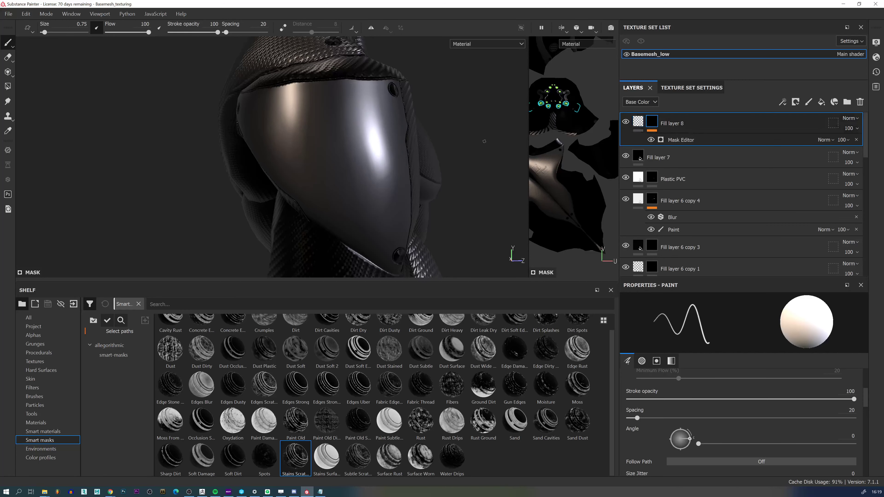
Check the stain effect on the shoulder plate by toggling Fill layer 8's visibility.
{"action": "left_click_drag", "start_coordinate": [388, 155], "coordinate": [346, 151], "text": "alt"}
{"action": "left_click", "coordinate": [623, 122]}
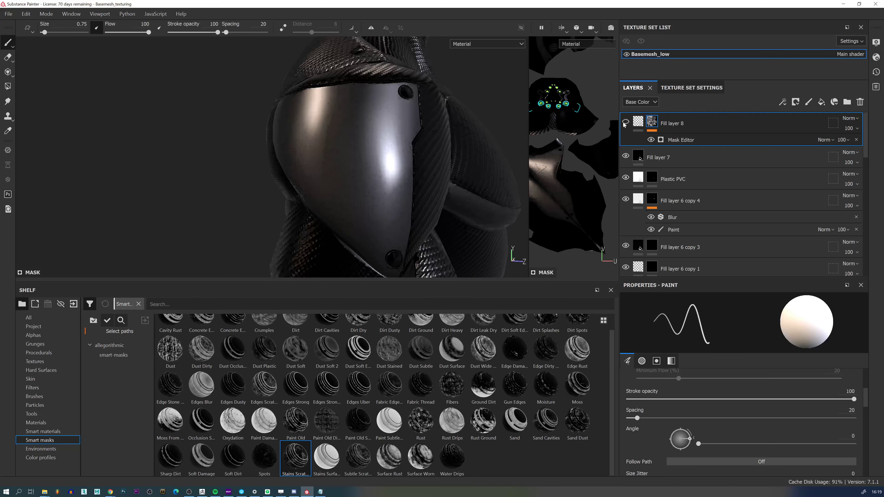
{"action": "left_click", "coordinate": [623, 122]}
{"action": "left_click", "coordinate": [624, 123]}
{"action": "left_click", "coordinate": [624, 122]}
{"action": "left_click", "coordinate": [624, 123]}
{"action": "left_click", "coordinate": [624, 123]}
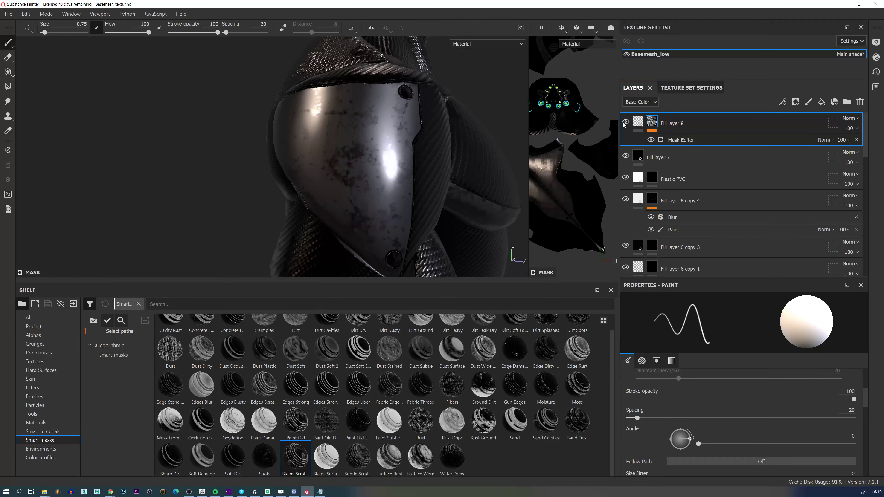
{"action": "left_click", "coordinate": [625, 123]}
{"action": "left_click", "coordinate": [624, 123]}
{"action": "left_click", "coordinate": [624, 123]}
{"action": "left_click", "coordinate": [624, 122]}
{"action": "left_click_drag", "start_coordinate": [411, 178], "coordinate": [384, 169], "text": "alt"}
{"action": "scroll", "coordinate": [420, 215], "scroll_direction": "down", "scroll_amount": 8}
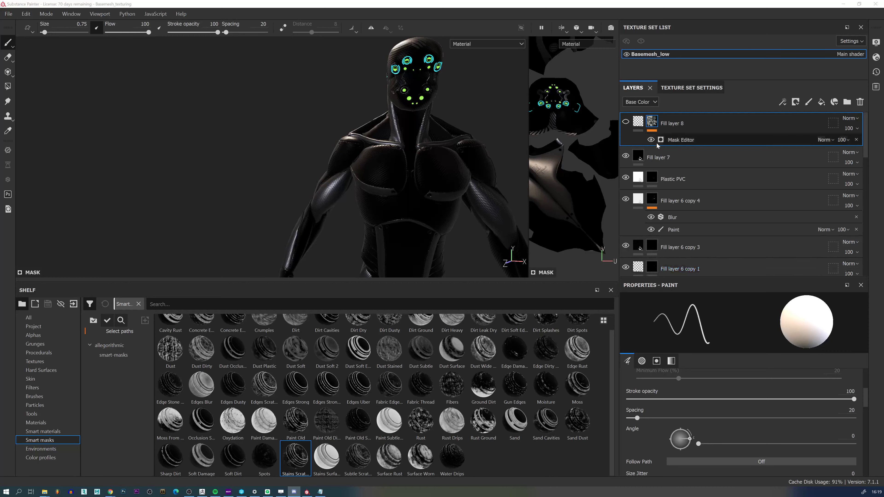
Hide the dark Fill layer 7 and make Fill layer 8 visible over the suit's full materials.
{"action": "left_click", "coordinate": [627, 123]}
{"action": "left_click", "coordinate": [626, 156]}
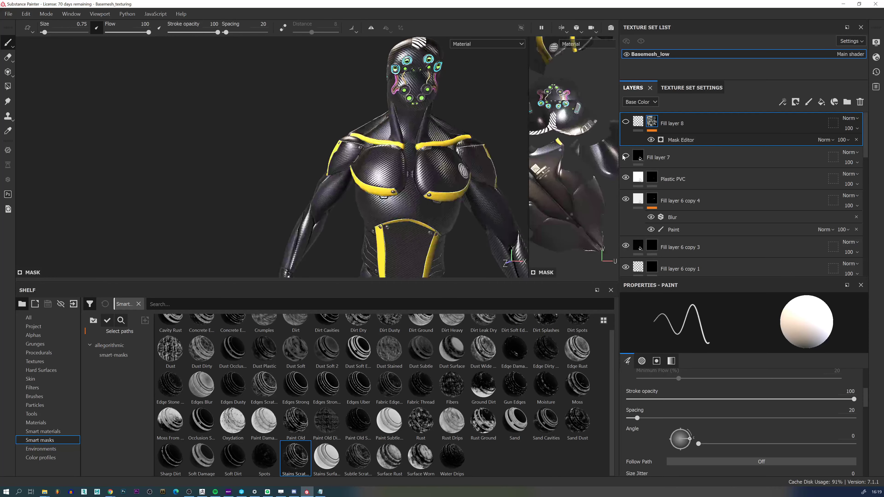
{"action": "left_click", "coordinate": [625, 123]}
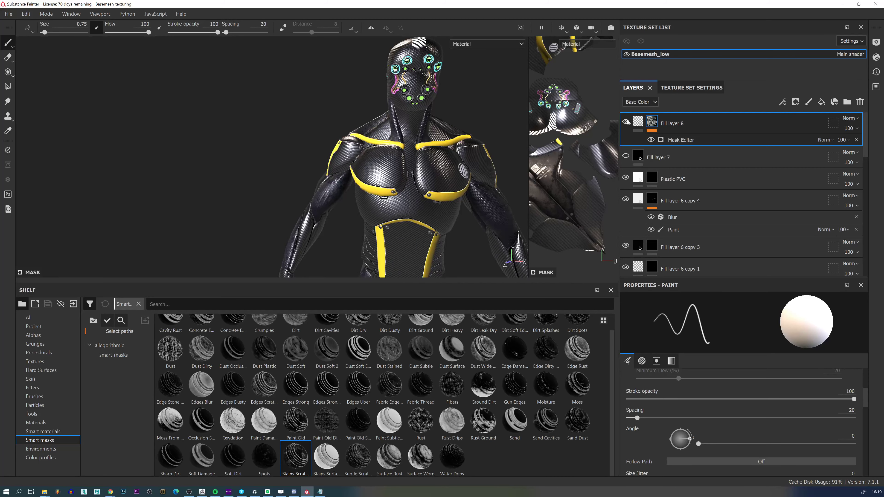
{"action": "left_click", "coordinate": [626, 122]}
Examine the yellow shoulder plate, the suit's side and the legs, then the front under rotated lighting.
{"action": "left_click_drag", "start_coordinate": [372, 159], "coordinate": [414, 168], "text": "alt"}
{"action": "right_click_drag", "start_coordinate": [377, 237], "coordinate": [359, 282], "text": "alt"}
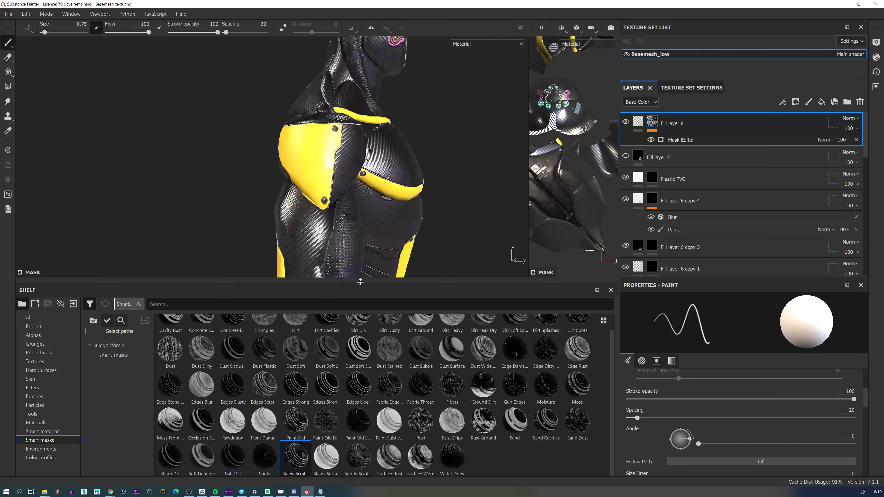
{"action": "left_click_drag", "start_coordinate": [331, 222], "coordinate": [372, 220], "text": "alt"}
{"action": "right_click_drag", "start_coordinate": [372, 220], "coordinate": [348, 140], "text": "alt"}
{"action": "left_click_drag", "start_coordinate": [349, 139], "coordinate": [334, 123], "text": "alt"}
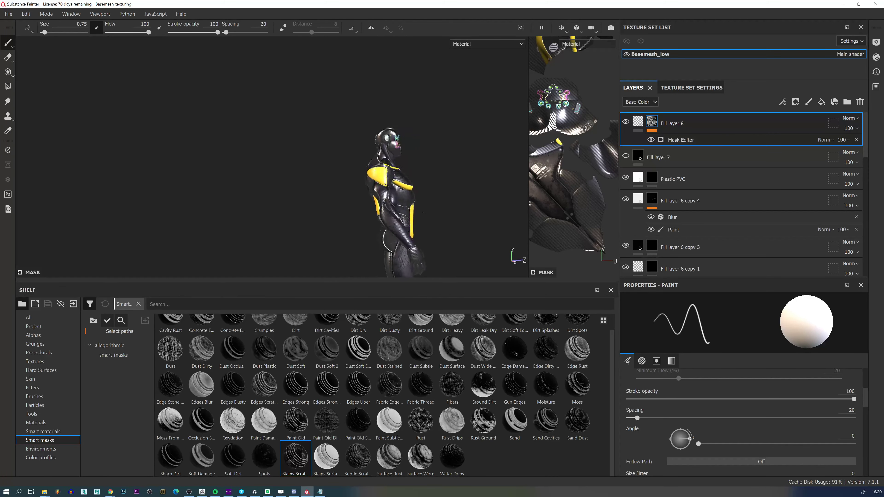
{"action": "middle_click_drag", "start_coordinate": [383, 193], "coordinate": [249, 45], "text": "alt"}
{"action": "left_click_drag", "start_coordinate": [343, 189], "coordinate": [274, 190], "text": "alt"}
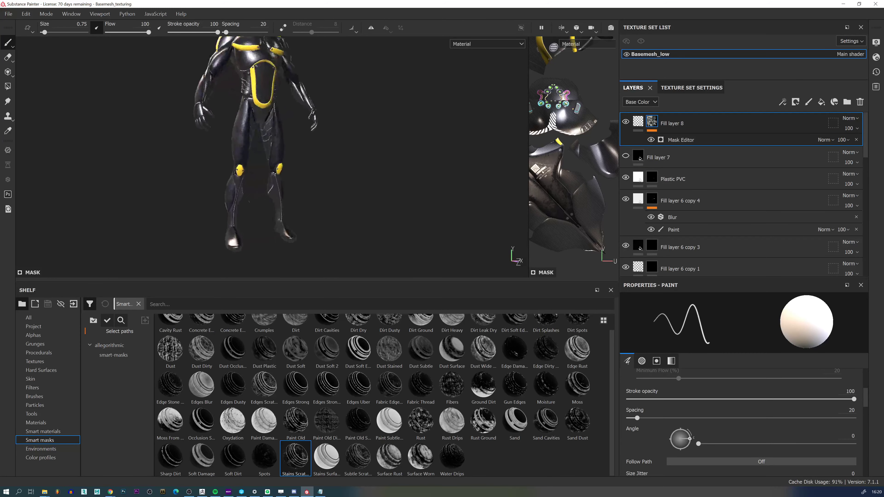
{"action": "middle_click_drag", "start_coordinate": [273, 157], "coordinate": [289, 193], "text": "alt"}
{"action": "left_click_drag", "start_coordinate": [293, 197], "coordinate": [277, 194], "text": "alt"}
{"action": "right_click_drag", "start_coordinate": [277, 193], "coordinate": [369, 193], "text": "shift"}
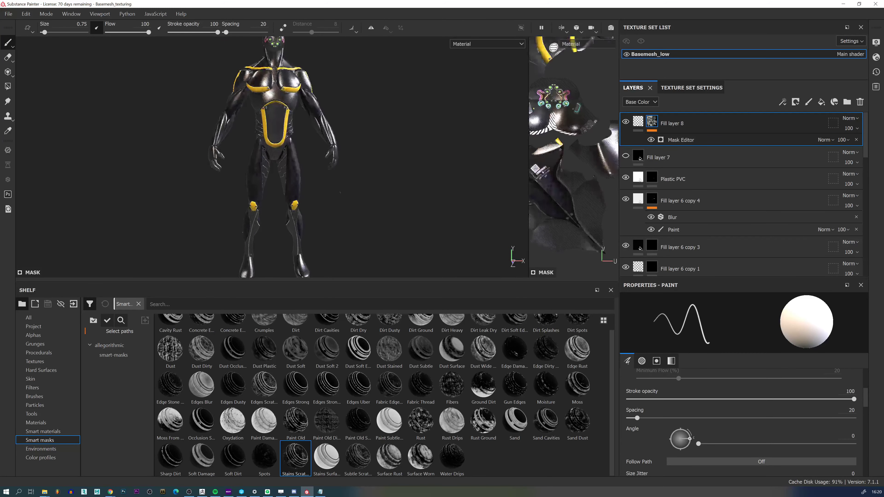
Frame the whole figure from the front and shrink the shelf to enlarge the 3D viewport.
{"action": "left_click_drag", "start_coordinate": [315, 154], "coordinate": [298, 174], "text": "alt"}
{"action": "right_click_drag", "start_coordinate": [298, 146], "coordinate": [290, 122], "text": "alt"}
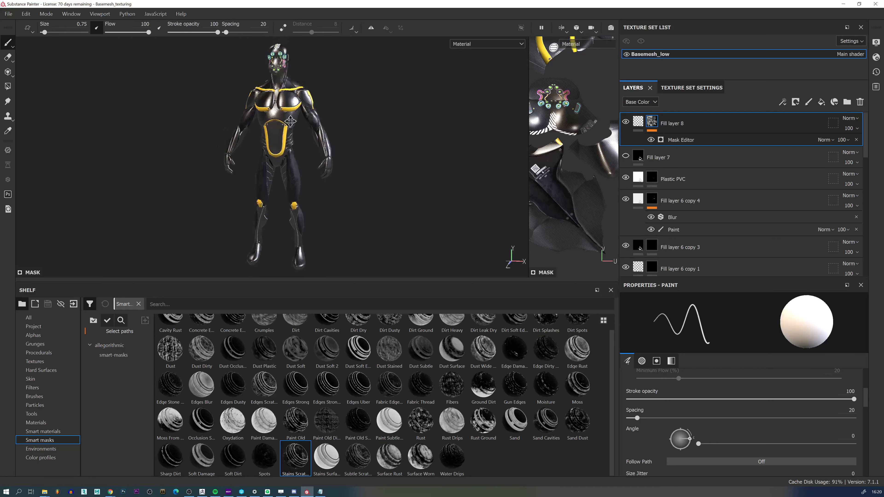
{"action": "middle_click_drag", "start_coordinate": [290, 121], "coordinate": [314, 139], "text": "alt"}
{"action": "mouse_move", "coordinate": [292, 148]}
{"action": "left_mouse_down", "text": "alt"}
{"action": "mouse_move", "coordinate": [258, 153]}
{"action": "mouse_move", "coordinate": [483, 182]}
{"action": "mouse_move", "coordinate": [296, 146]}
{"action": "mouse_move", "coordinate": [300, 153]}
{"action": "left_mouse_up", "text": "alt"}
{"action": "right_click_drag", "start_coordinate": [300, 153], "coordinate": [314, 167], "text": "alt"}
{"action": "middle_click_drag", "start_coordinate": [315, 167], "coordinate": [294, 146], "text": "alt"}
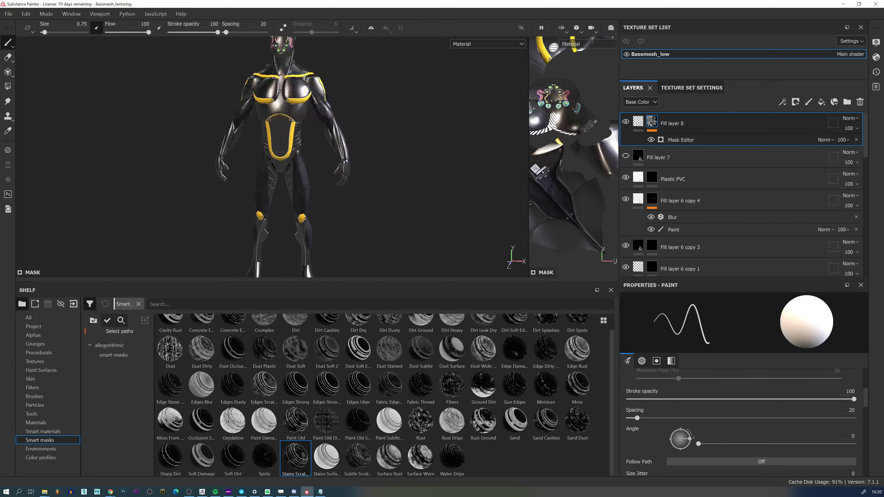
{"action": "right_click_drag", "start_coordinate": [294, 146], "coordinate": [278, 134], "text": "alt"}
{"action": "left_click_drag", "start_coordinate": [351, 280], "coordinate": [351, 374]}
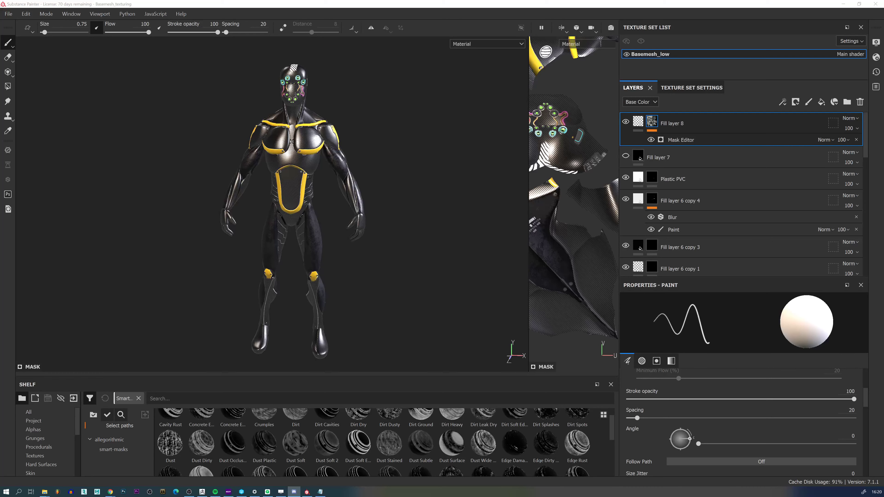
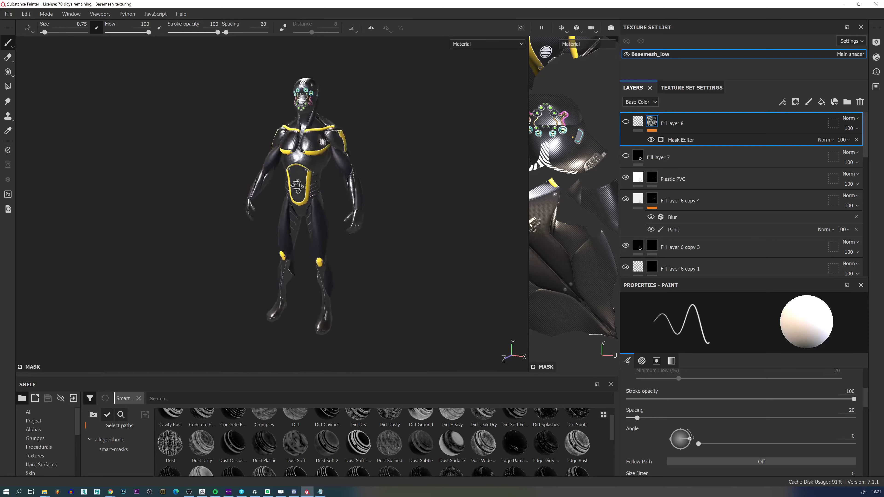
Review the suit from the front and back under rotated lighting, including the chest's carbon fabric close up.
{"action": "right_click_drag", "start_coordinate": [368, 193], "coordinate": [321, 179], "text": "shift"}
{"action": "left_click_drag", "start_coordinate": [321, 178], "coordinate": [355, 174], "text": "alt"}
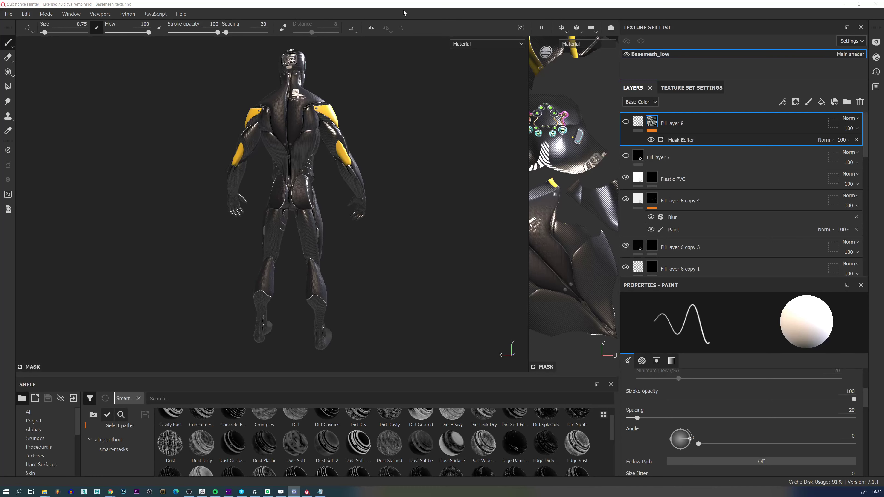
{"action": "mouse_move", "coordinate": [369, 197]}
{"action": "left_mouse_down", "text": "alt"}
{"action": "mouse_move", "coordinate": [338, 201]}
{"action": "mouse_move", "coordinate": [361, 201]}
{"action": "left_mouse_up", "text": "alt"}
{"action": "mouse_move", "coordinate": [378, 200]}
{"action": "right_mouse_down", "text": "shift"}
{"action": "mouse_move", "coordinate": [397, 193]}
{"action": "mouse_move", "coordinate": [339, 193]}
{"action": "mouse_move", "coordinate": [438, 188]}
{"action": "mouse_move", "coordinate": [385, 187]}
{"action": "right_mouse_up", "text": "shift"}
{"action": "left_click_drag", "start_coordinate": [384, 187], "coordinate": [255, 178], "text": "alt"}
{"action": "right_click_drag", "start_coordinate": [297, 186], "coordinate": [337, 184], "text": "shift"}
{"action": "scroll", "coordinate": [303, 153], "scroll_direction": "up", "scroll_amount": 4}
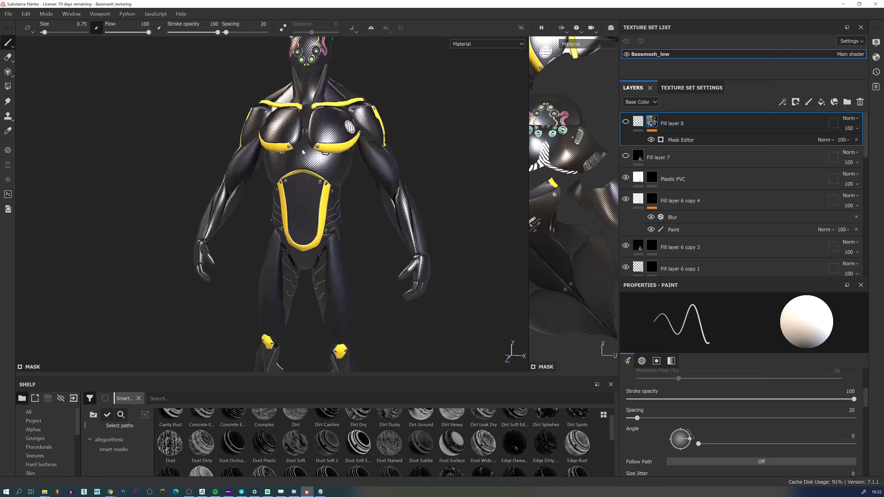
{"action": "scroll", "coordinate": [303, 164], "scroll_direction": "up", "scroll_amount": 2}
{"action": "scroll", "coordinate": [306, 197], "scroll_direction": "up", "scroll_amount": 2}
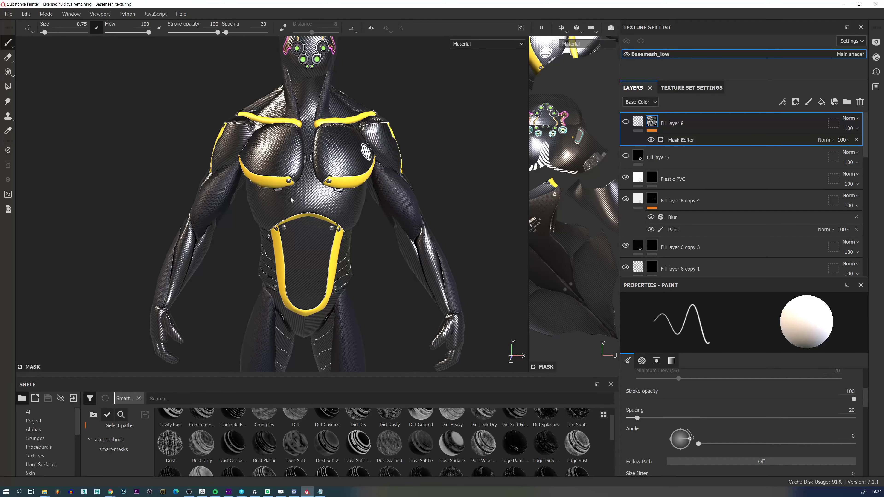
{"action": "scroll", "coordinate": [274, 199], "scroll_direction": "up", "scroll_amount": 4}
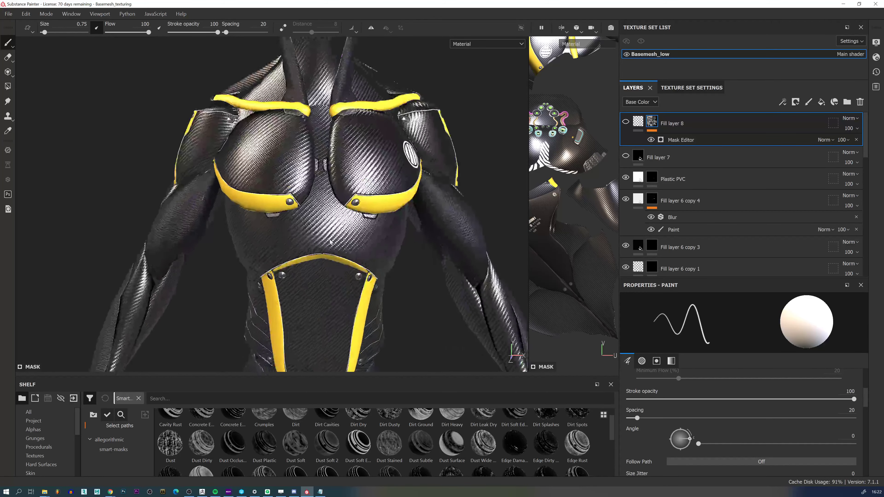
{"action": "left_click_drag", "start_coordinate": [293, 257], "coordinate": [323, 255], "text": "alt"}
Switch to File Explorer and open the SciFi folder inside Materials on the F: drive.
{"action": "left_click", "coordinate": [45, 492]}
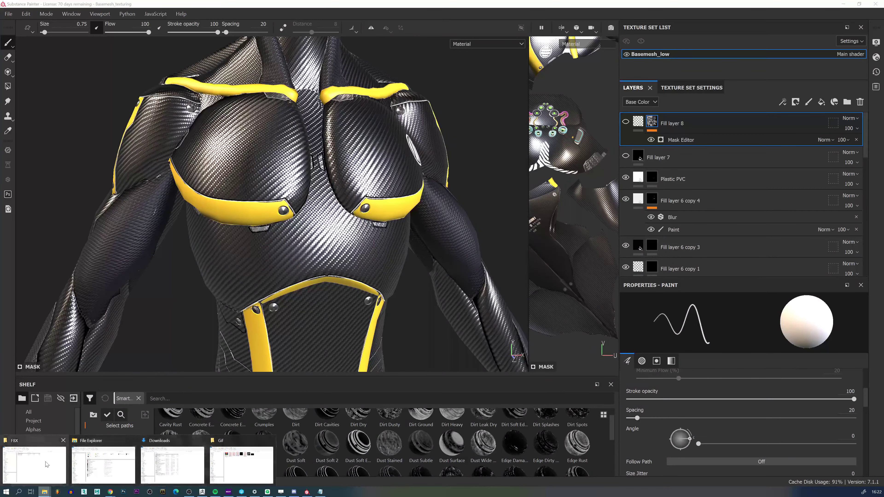
{"action": "mouse_move", "coordinate": [46, 462]}
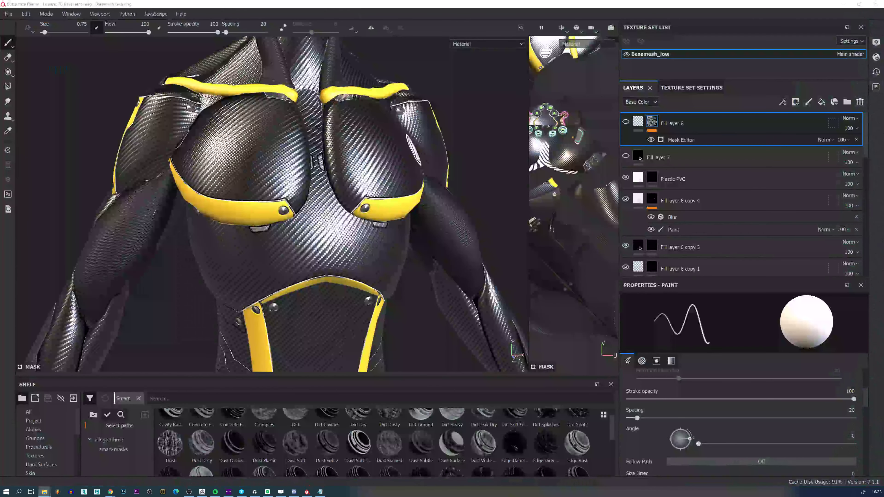
{"action": "mouse_move", "coordinate": [436, 0]}
{"action": "left_mouse_down"}
{"action": "mouse_move", "coordinate": [456, 35]}
{"action": "mouse_move", "coordinate": [435, 75]}
{"action": "left_mouse_up"}
{"action": "left_click", "coordinate": [331, 369]}
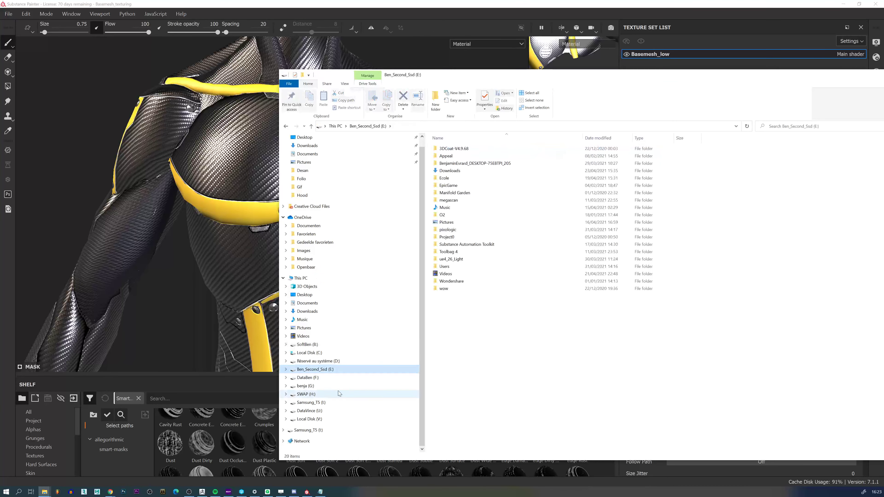
{"action": "left_click", "coordinate": [340, 378]}
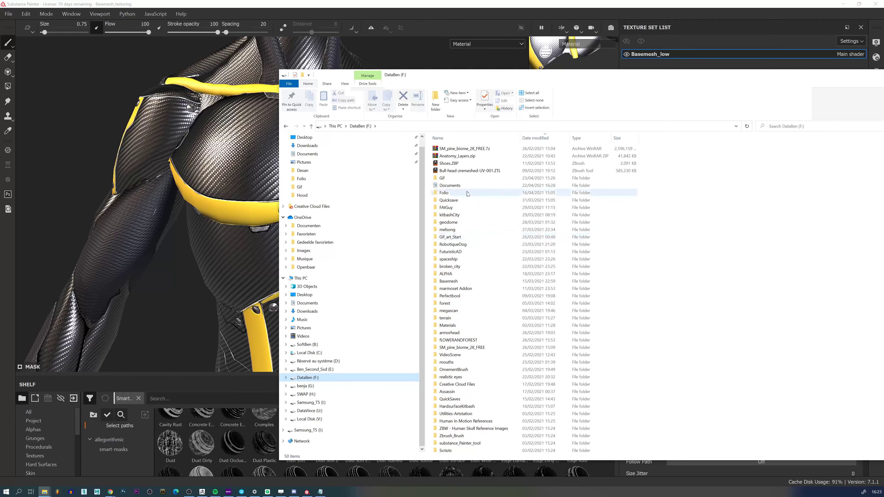
{"action": "left_click", "coordinate": [466, 201]}
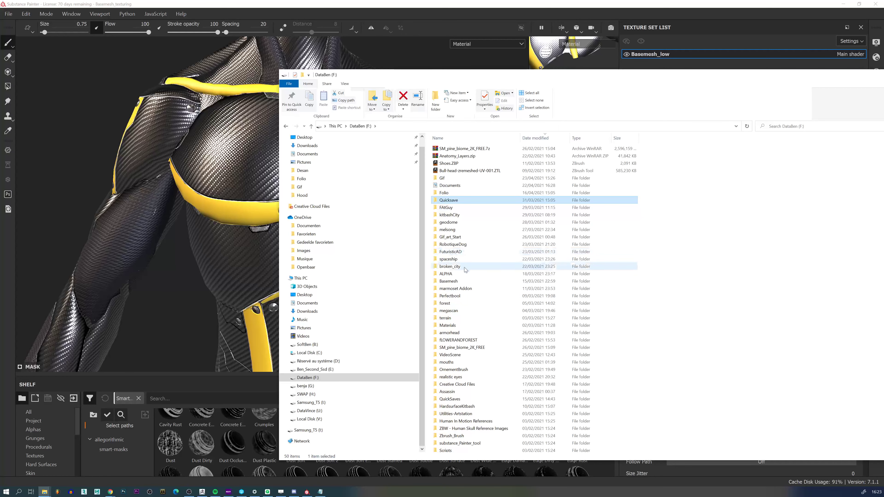
{"action": "double_click", "coordinate": [451, 324]}
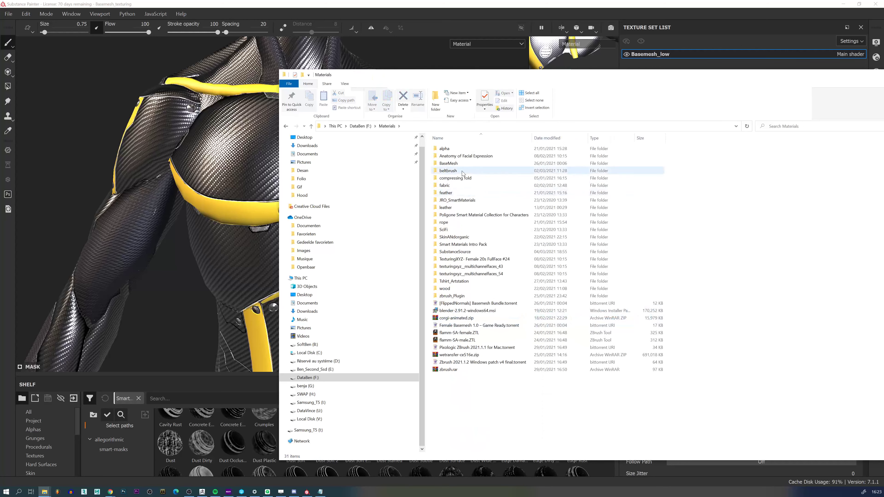
{"action": "double_click", "coordinate": [457, 231]}
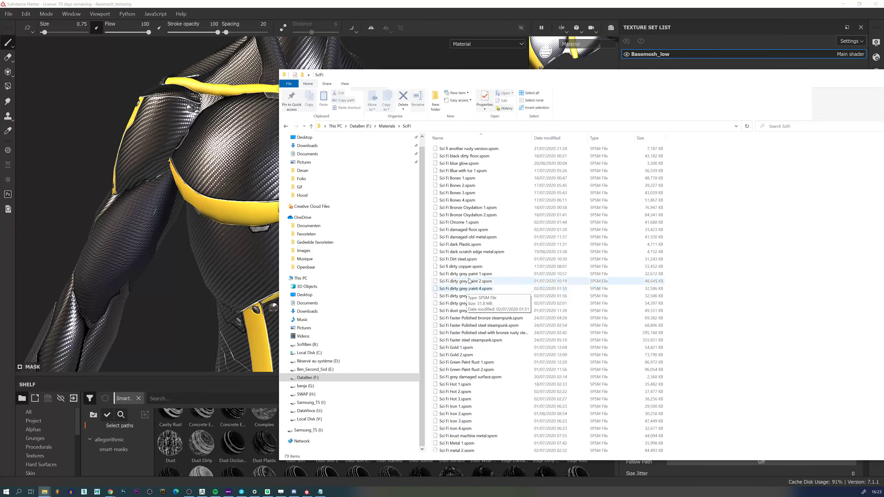
Import Sci Fi white battle dirty armor.spsm from the SciFi folder into the shelf 'shelf' as a smart material.
{"action": "scroll", "coordinate": [473, 296], "scroll_direction": "down", "scroll_amount": 12}
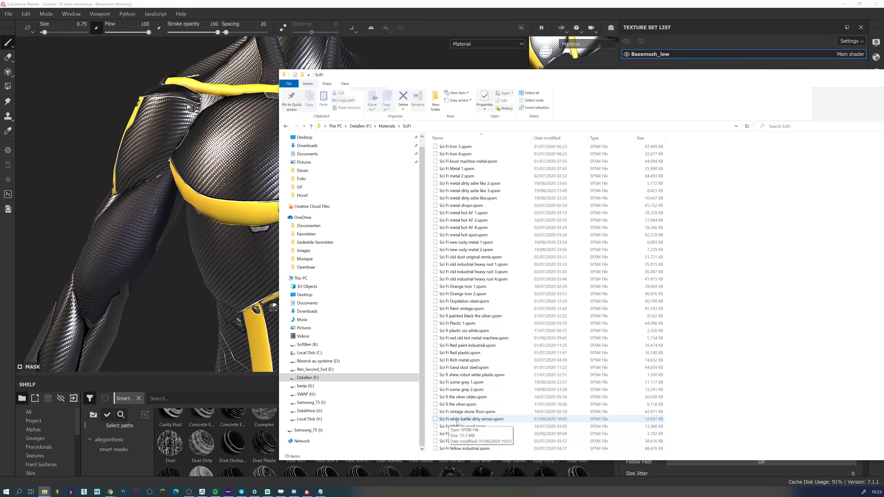
{"action": "mouse_move", "coordinate": [479, 424]}
{"action": "left_mouse_down"}
{"action": "mouse_move", "coordinate": [250, 428]}
{"action": "mouse_move", "coordinate": [232, 453]}
{"action": "mouse_move", "coordinate": [245, 443]}
{"action": "left_mouse_up"}
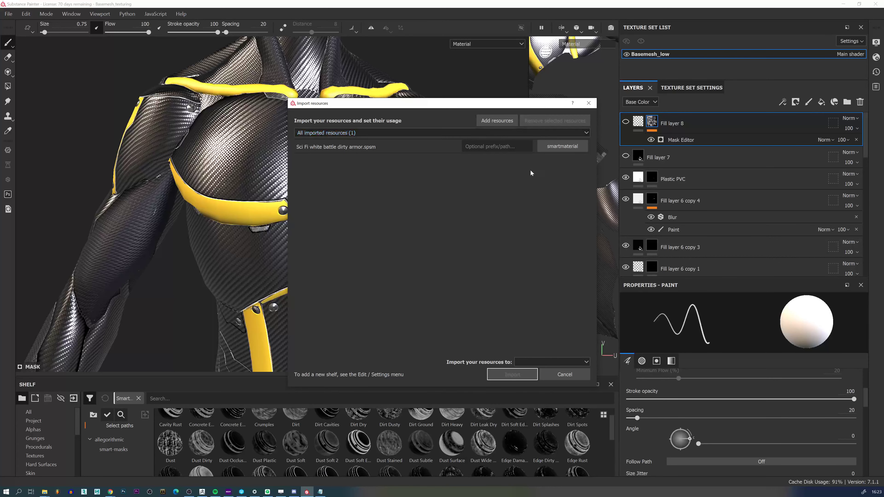
{"action": "double_click", "coordinate": [583, 149]}
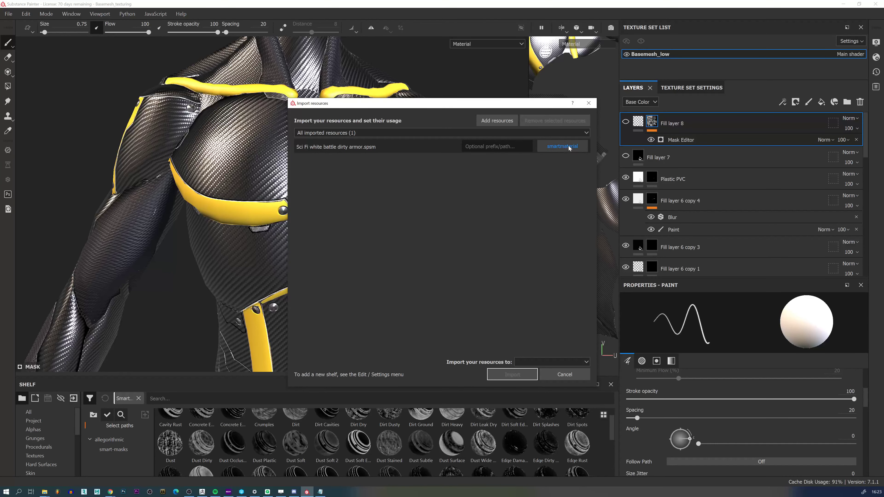
{"action": "left_click", "coordinate": [576, 245]}
{"action": "left_click", "coordinate": [580, 362]}
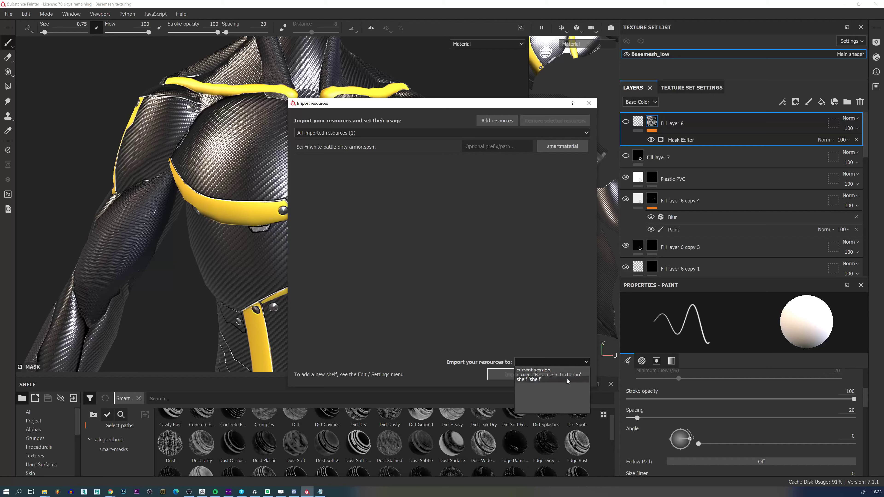
{"action": "left_click", "coordinate": [536, 380]}
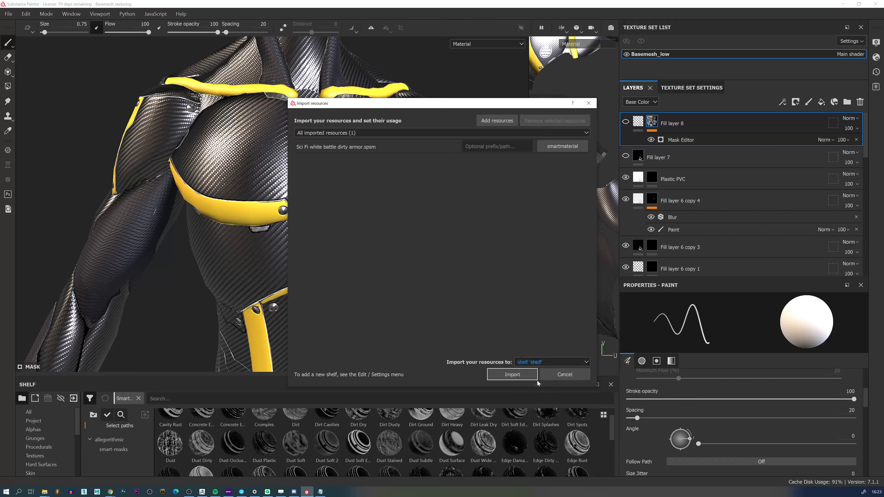
{"action": "left_click", "coordinate": [512, 374]}
Try the Sci Fi white battle dirty armor smart material on the figure above Fill layer 8 and delete it again.
{"action": "mouse_move", "coordinate": [296, 454]}
{"action": "left_mouse_down"}
{"action": "mouse_move", "coordinate": [700, 106]}
{"action": "mouse_move", "coordinate": [680, 120]}
{"action": "left_mouse_up"}
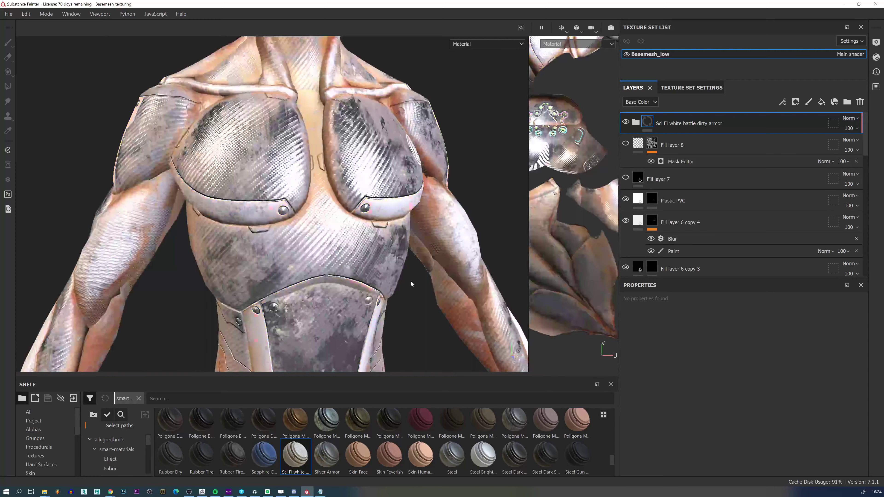
{"action": "scroll", "coordinate": [337, 256], "scroll_direction": "down", "scroll_amount": 6}
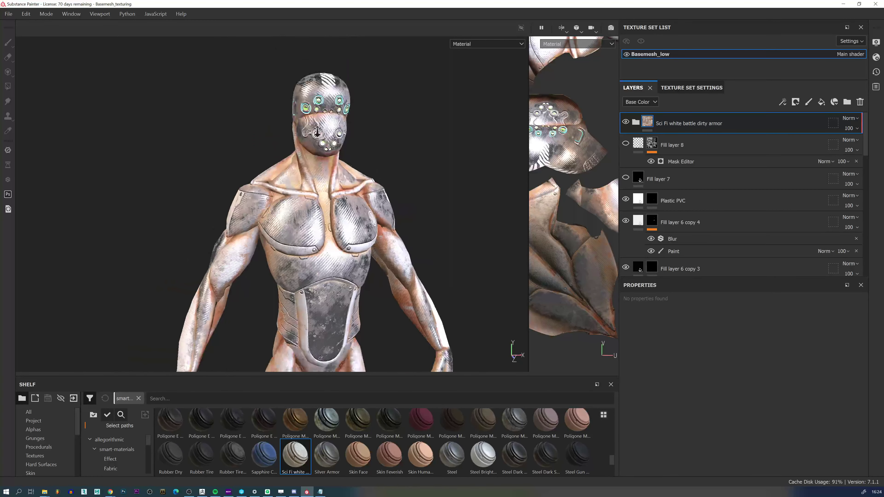
{"action": "middle_click_drag", "start_coordinate": [337, 264], "coordinate": [341, 217], "text": "alt"}
{"action": "scroll", "coordinate": [341, 217], "scroll_direction": "down", "scroll_amount": 3}
{"action": "mouse_move", "coordinate": [342, 217]}
{"action": "left_mouse_down", "text": "alt"}
{"action": "mouse_move", "coordinate": [427, 175]}
{"action": "mouse_move", "coordinate": [303, 160]}
{"action": "mouse_move", "coordinate": [348, 209]}
{"action": "left_mouse_up", "text": "alt"}
{"action": "scroll", "coordinate": [370, 245], "scroll_direction": "up", "scroll_amount": 3}
{"action": "scroll", "coordinate": [370, 244], "scroll_direction": "up", "scroll_amount": 5}
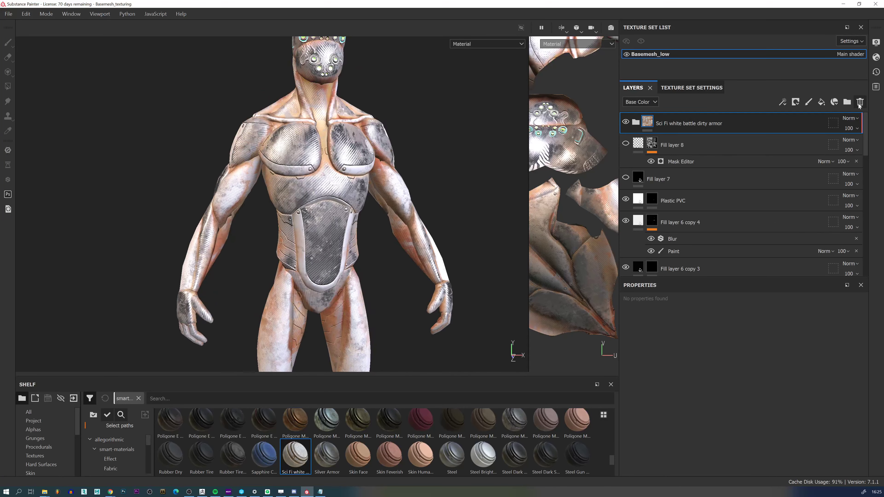
{"action": "key", "text": "Delete"}
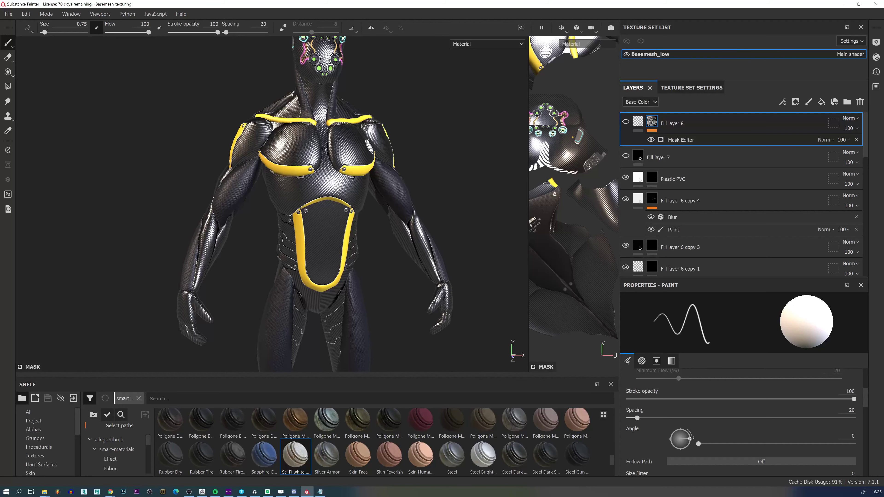
Review the black and yellow suit close up at the shoulder and head, then frame the whole figure from the front.
{"action": "scroll", "coordinate": [400, 121], "scroll_direction": "up", "scroll_amount": 5}
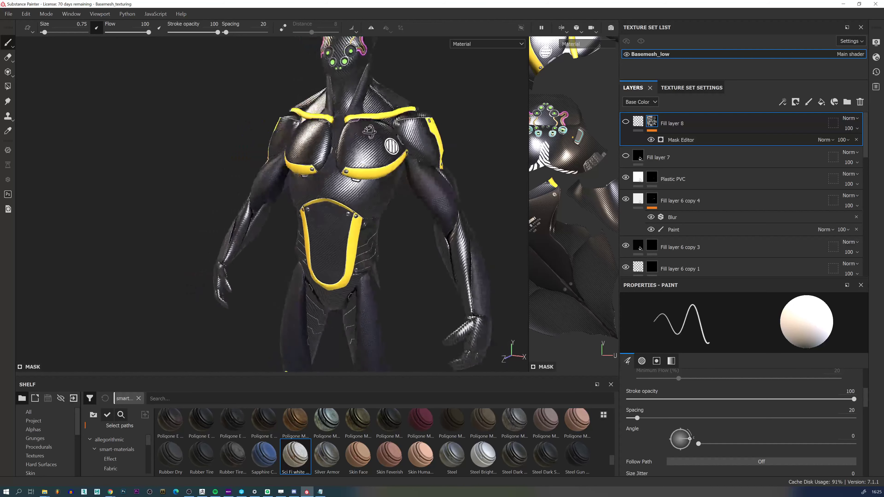
{"action": "left_click_drag", "start_coordinate": [362, 114], "coordinate": [279, 185], "text": "alt"}
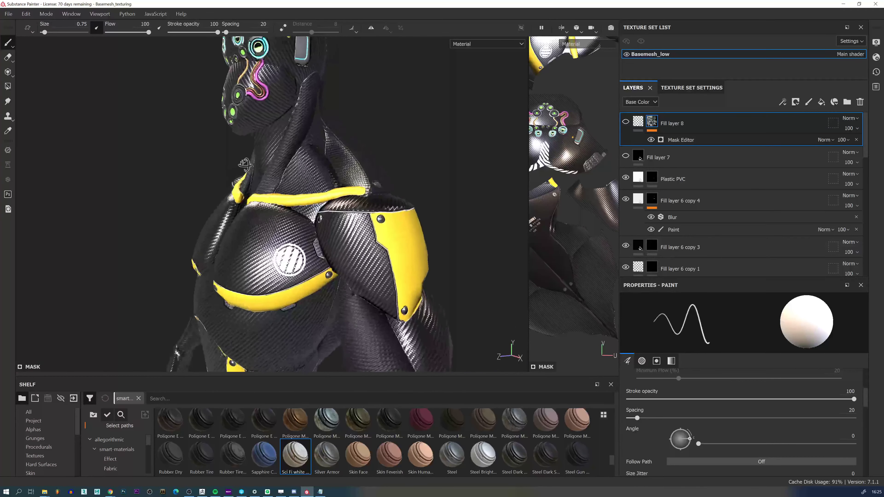
{"action": "scroll", "coordinate": [279, 184], "scroll_direction": "down", "scroll_amount": 6}
{"action": "middle_click_drag", "start_coordinate": [276, 268], "coordinate": [271, 204], "text": "alt"}
{"action": "scroll", "coordinate": [271, 205], "scroll_direction": "down", "scroll_amount": 3}
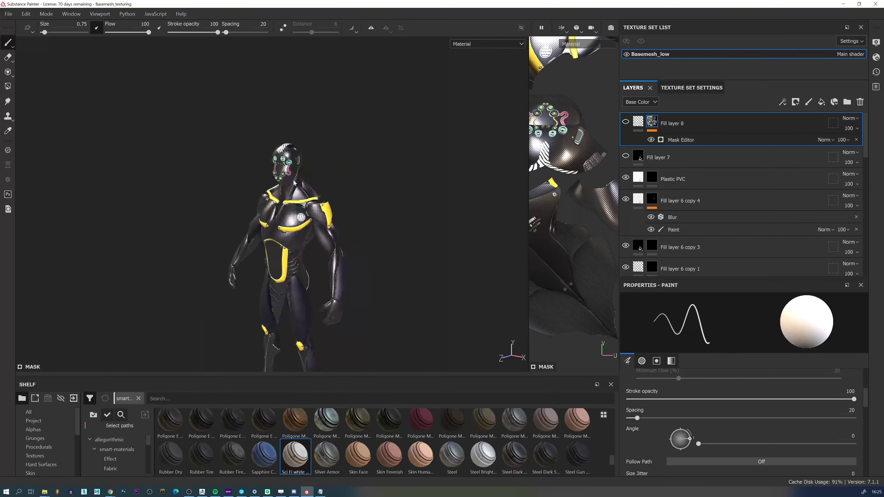
{"action": "left_click_drag", "start_coordinate": [271, 205], "coordinate": [353, 184], "text": "alt"}
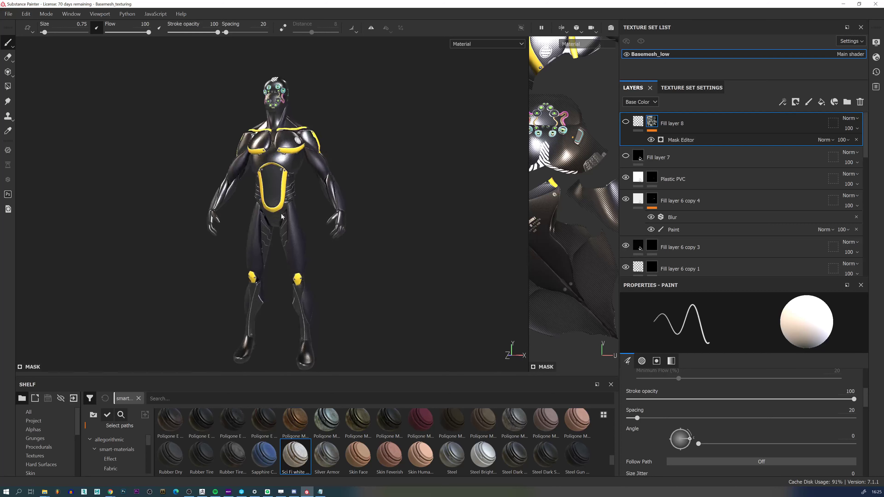
{"action": "middle_click_drag", "start_coordinate": [351, 184], "coordinate": [357, 170], "text": "alt"}
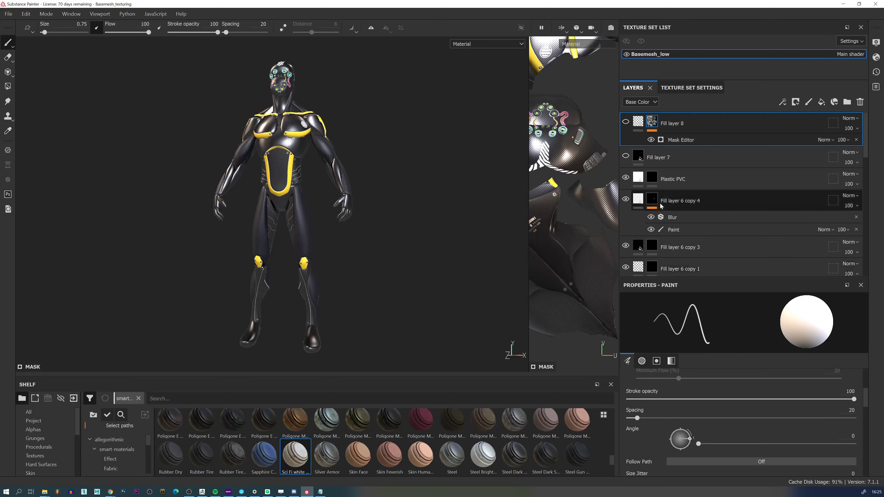
Change the base color of the yellow Plastic Matte Pure layer to a dark muted blue.
{"action": "scroll", "coordinate": [660, 201], "scroll_direction": "down", "scroll_amount": 5}
{"action": "left_click", "coordinate": [641, 202]}
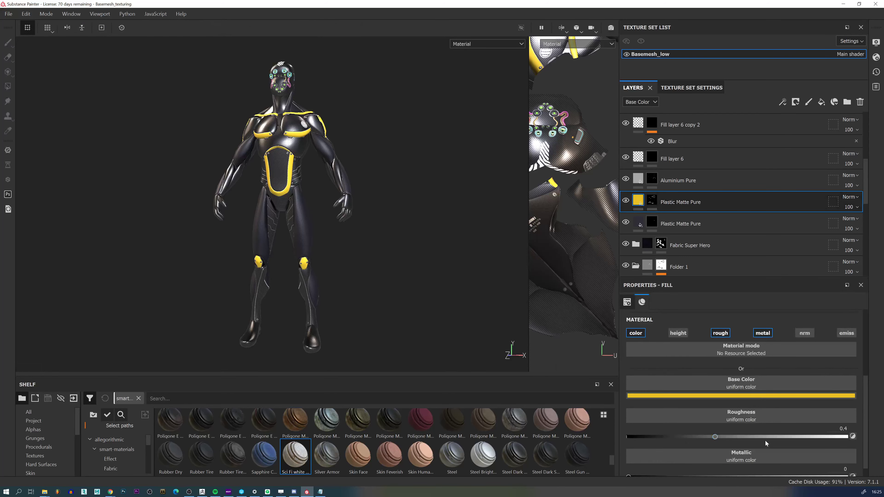
{"action": "left_click", "coordinate": [754, 394]}
{"action": "left_click", "coordinate": [625, 200]}
{"action": "left_click", "coordinate": [625, 201]}
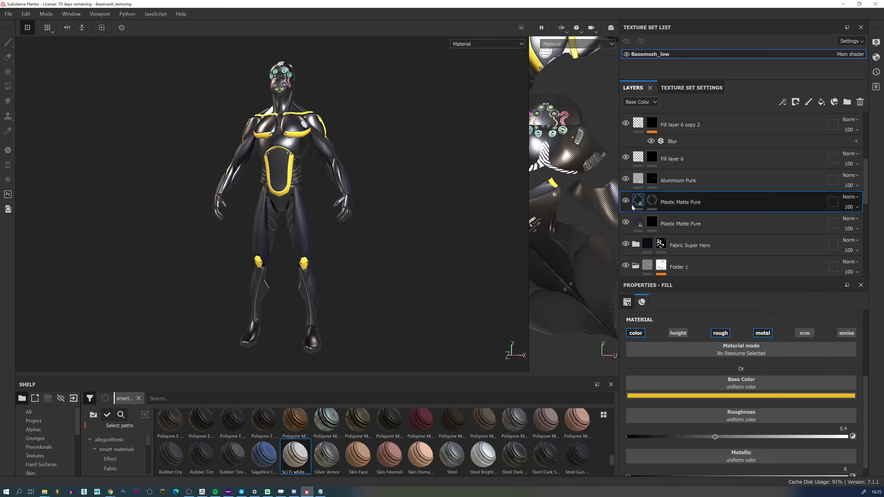
{"action": "left_click", "coordinate": [717, 396]}
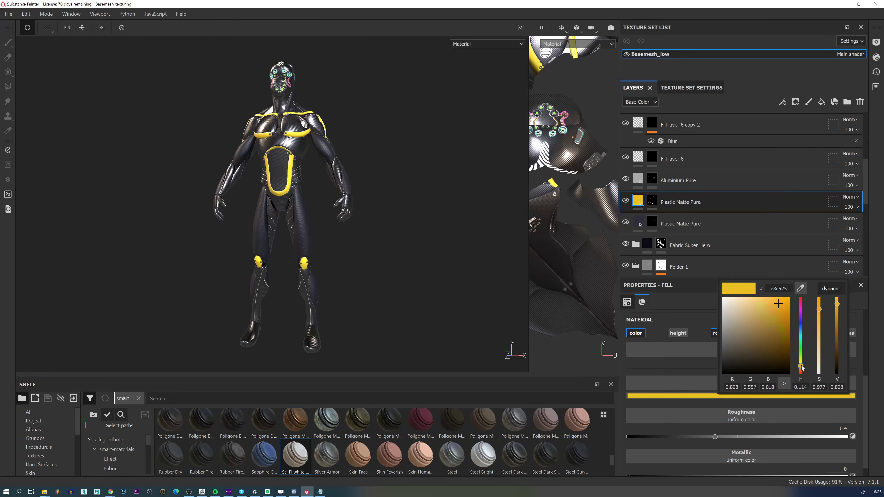
{"action": "left_click_drag", "start_coordinate": [800, 367], "coordinate": [801, 369]}
{"action": "left_click_drag", "start_coordinate": [799, 328], "coordinate": [749, 352]}
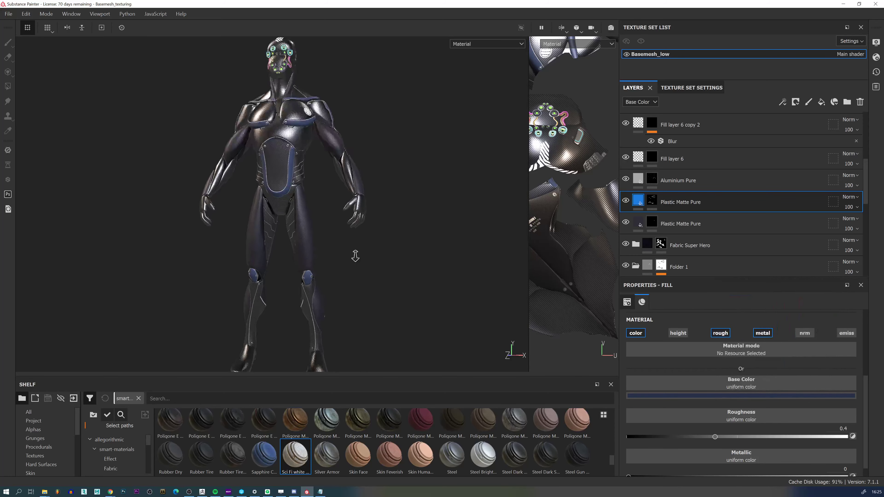
Select the mask of the blue Plastic Matte Pure layer, try a paint stroke along the chest trim and undo it.
{"action": "scroll", "coordinate": [319, 251], "scroll_direction": "up", "scroll_amount": 6}
{"action": "middle_click_drag", "start_coordinate": [279, 210], "coordinate": [283, 242], "text": "alt"}
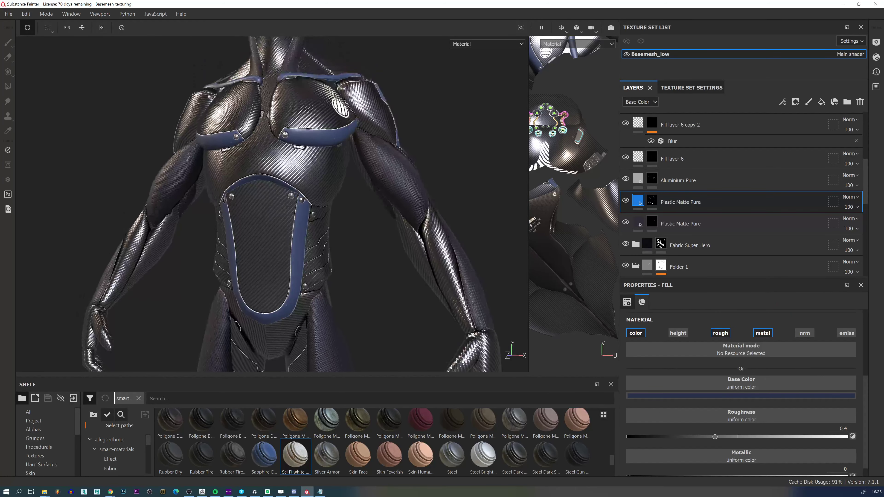
{"action": "left_click_drag", "start_coordinate": [283, 242], "coordinate": [281, 249], "text": "alt"}
{"action": "middle_click_drag", "start_coordinate": [324, 101], "coordinate": [327, 148], "text": "alt"}
{"action": "scroll", "coordinate": [327, 146], "scroll_direction": "up", "scroll_amount": 4}
{"action": "left_click_drag", "start_coordinate": [327, 146], "coordinate": [348, 141], "text": "alt"}
{"action": "left_click", "coordinate": [652, 201]}
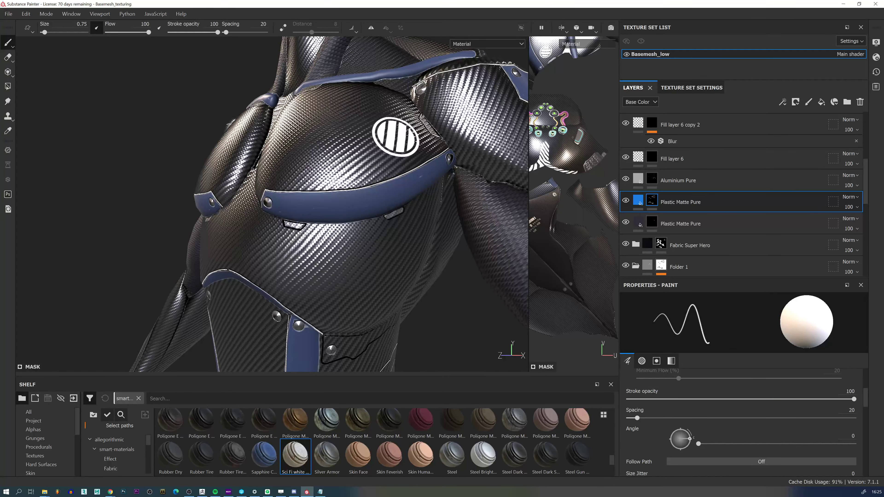
{"action": "left_click_drag", "start_coordinate": [420, 195], "coordinate": [453, 178]}
{"action": "key", "text": "ctrl+z"}
Examine the blue trim around the chest and abdomen from several angles for flaws along its edges.
{"action": "left_click_drag", "start_coordinate": [293, 213], "coordinate": [376, 205], "text": "alt"}
{"action": "scroll", "coordinate": [376, 205], "scroll_direction": "down", "scroll_amount": 3}
{"action": "left_click_drag", "start_coordinate": [239, 195], "coordinate": [240, 173], "text": "alt"}
{"action": "mouse_move", "coordinate": [157, 198]}
{"action": "middle_mouse_down", "text": "alt"}
{"action": "mouse_move", "coordinate": [232, 177]}
{"action": "mouse_move", "coordinate": [277, 184]}
{"action": "middle_mouse_up", "text": "alt"}
{"action": "scroll", "coordinate": [283, 195], "scroll_direction": "up", "scroll_amount": 1}
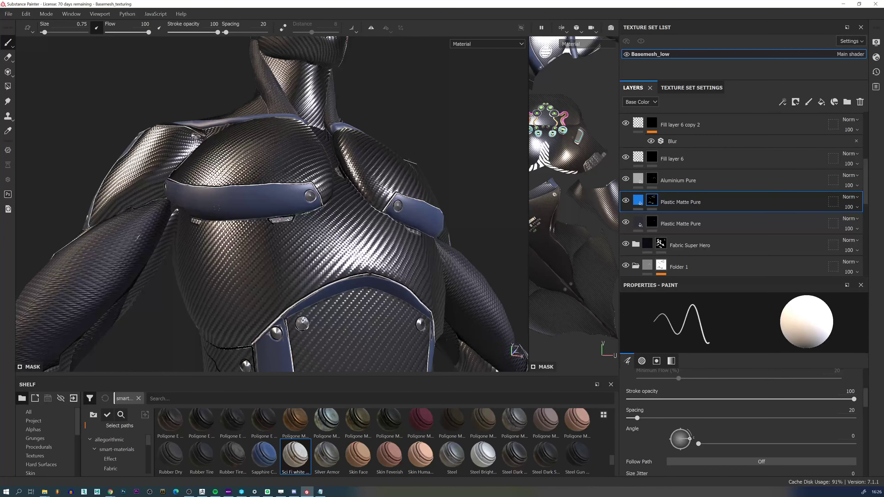
{"action": "left_click_drag", "start_coordinate": [216, 208], "coordinate": [270, 208], "text": "alt"}
{"action": "left_click_drag", "start_coordinate": [177, 192], "coordinate": [170, 240], "text": "alt"}
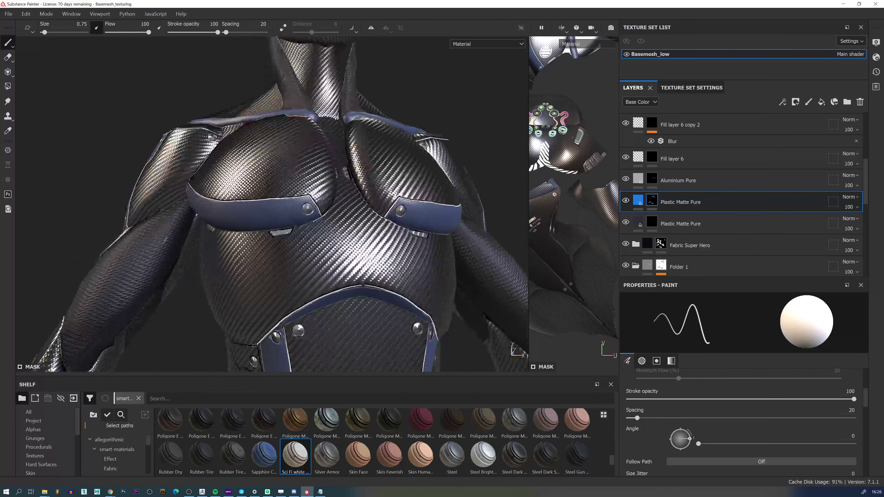
{"action": "left_click_drag", "start_coordinate": [289, 204], "coordinate": [331, 217], "text": "alt"}
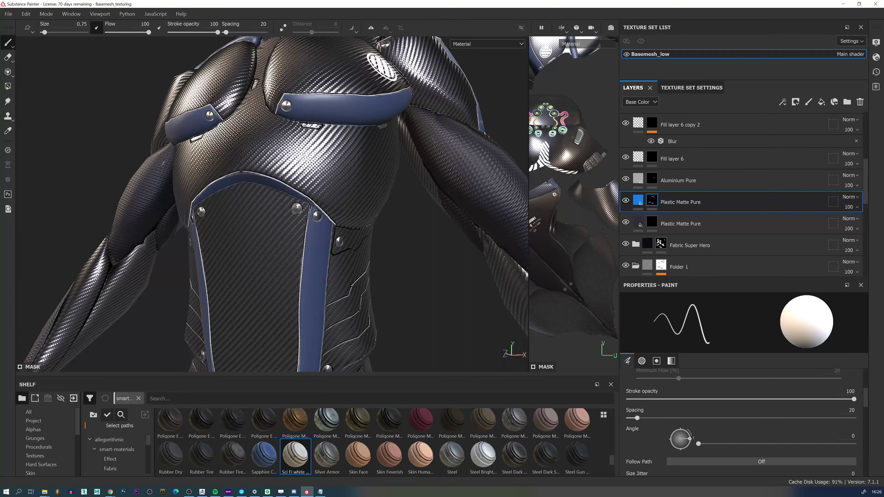
{"action": "middle_click_drag", "start_coordinate": [311, 307], "coordinate": [317, 234], "text": "alt"}
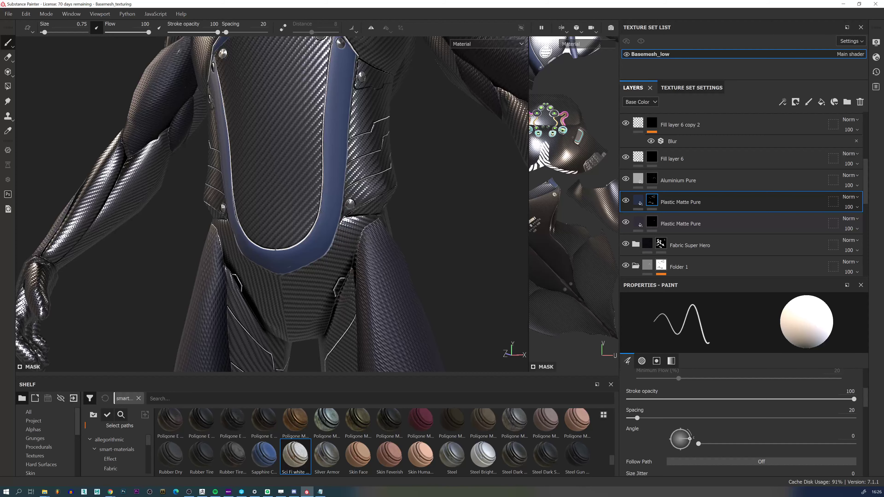
{"action": "left_click_drag", "start_coordinate": [296, 279], "coordinate": [234, 230], "text": "alt"}
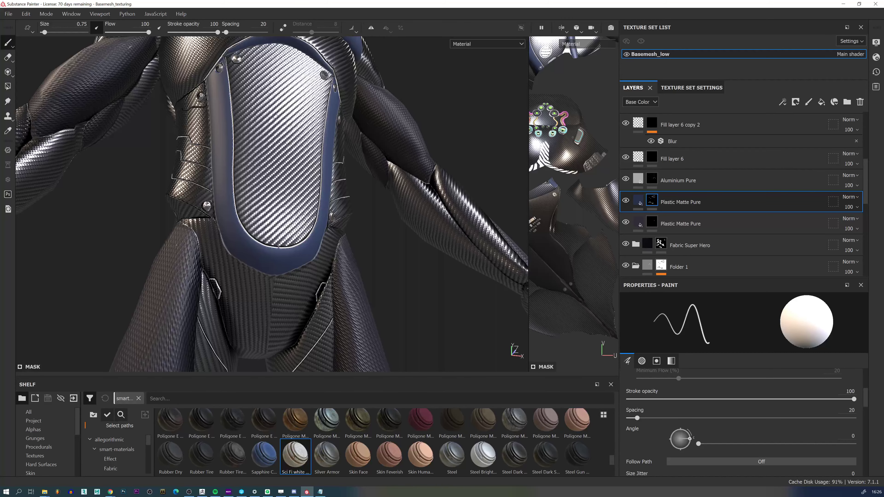
{"action": "middle_click_drag", "start_coordinate": [271, 167], "coordinate": [353, 230], "text": "alt"}
{"action": "left_click_drag", "start_coordinate": [354, 230], "coordinate": [390, 224], "text": "alt"}
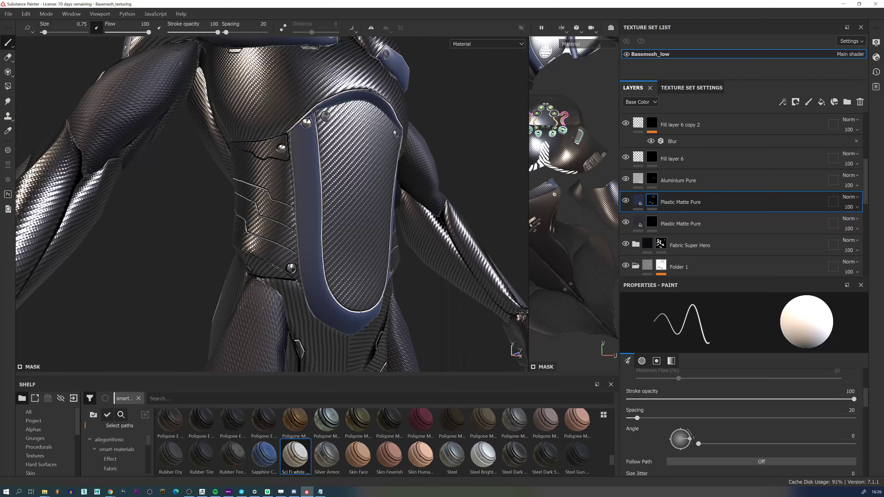
Reduce the brush size to 0.27 and inspect the abdominal trim's upper corner around the rivets close up.
{"action": "scroll", "coordinate": [305, 113], "scroll_direction": "up", "scroll_amount": 5}
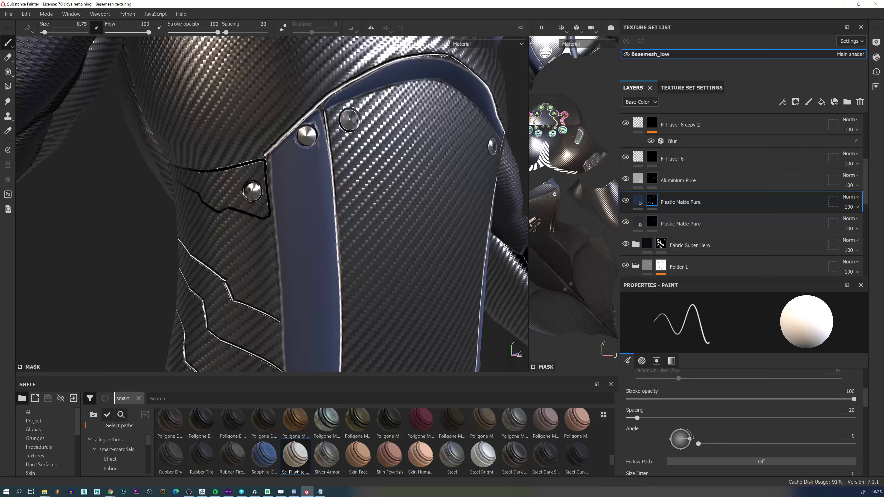
{"action": "left_click_drag", "start_coordinate": [318, 152], "coordinate": [261, 132], "text": "alt"}
{"action": "right_click_drag", "start_coordinate": [322, 128], "coordinate": [317, 127], "text": "ctrl"}
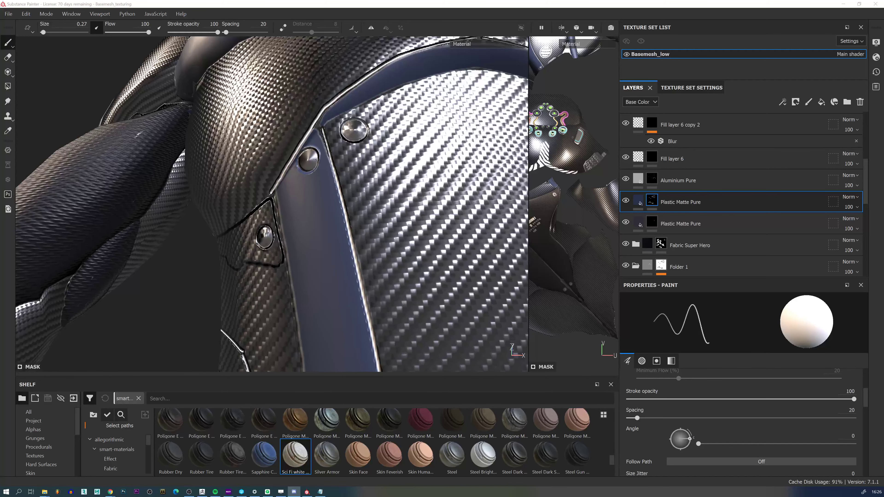
{"action": "left_click_drag", "start_coordinate": [316, 161], "coordinate": [326, 163], "text": "alt"}
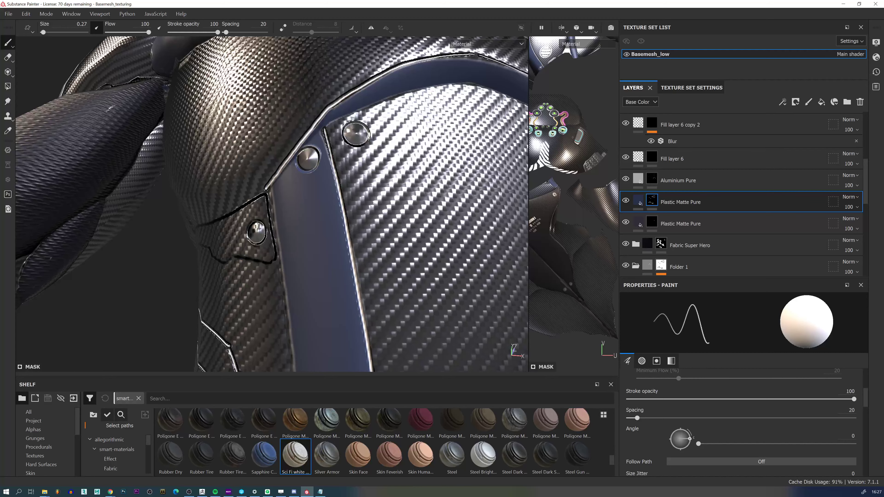
{"action": "left_click_drag", "start_coordinate": [343, 122], "coordinate": [320, 137], "text": "alt"}
{"action": "scroll", "coordinate": [320, 130], "scroll_direction": "up", "scroll_amount": 1}
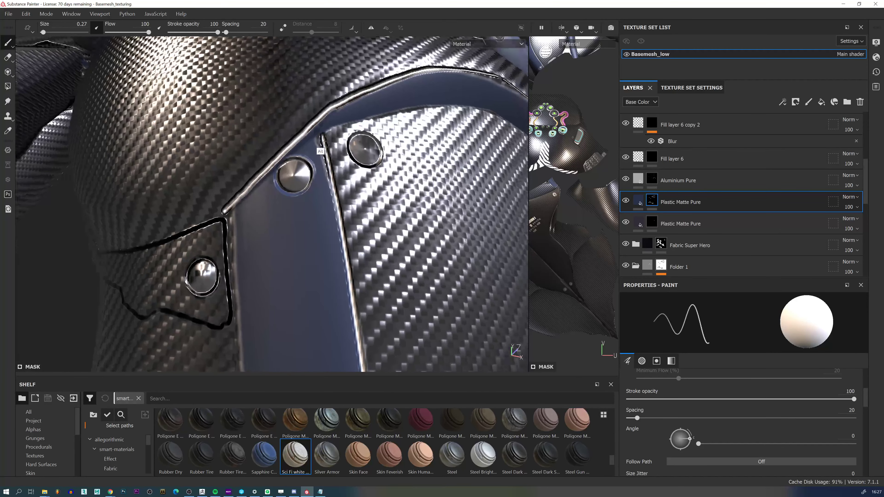
{"action": "scroll", "coordinate": [323, 122], "scroll_direction": "up", "scroll_amount": 1}
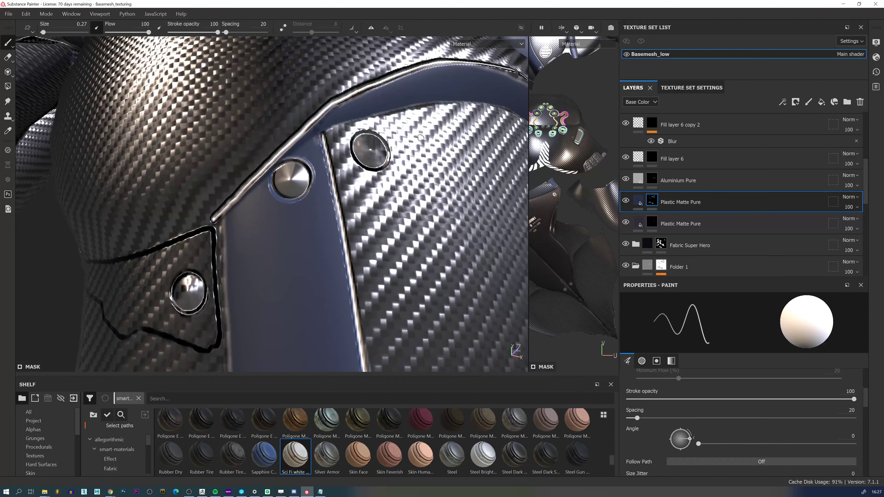
Examine the blue trim and the metallic edge lines along the side of the abdominal panel.
{"action": "scroll", "coordinate": [421, 138], "scroll_direction": "down", "scroll_amount": 5}
{"action": "middle_click_drag", "start_coordinate": [421, 138], "coordinate": [371, 80], "text": "alt"}
{"action": "left_click_drag", "start_coordinate": [371, 81], "coordinate": [244, 167], "text": "alt"}
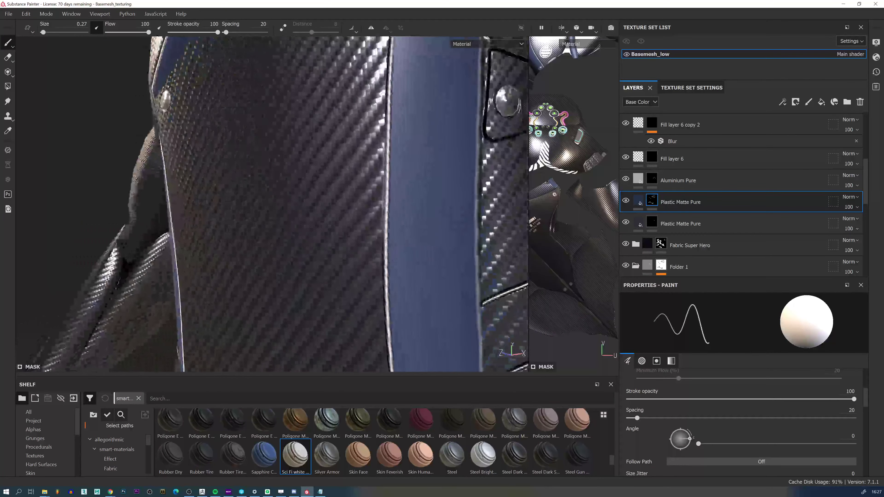
{"action": "middle_click_drag", "start_coordinate": [289, 90], "coordinate": [290, 153], "text": "alt"}
{"action": "left_click_drag", "start_coordinate": [290, 154], "coordinate": [298, 155], "text": "alt"}
{"action": "middle_click_drag", "start_coordinate": [309, 94], "coordinate": [303, 172], "text": "alt"}
{"action": "mouse_move", "coordinate": [303, 172]}
{"action": "left_mouse_down", "text": "alt"}
{"action": "mouse_move", "coordinate": [327, 168]}
{"action": "mouse_move", "coordinate": [303, 172]}
{"action": "left_mouse_up", "text": "alt"}
{"action": "mouse_move", "coordinate": [303, 173]}
{"action": "right_mouse_down", "text": "alt"}
{"action": "mouse_move", "coordinate": [336, 174]}
{"action": "mouse_move", "coordinate": [328, 175]}
{"action": "right_mouse_up", "text": "alt"}
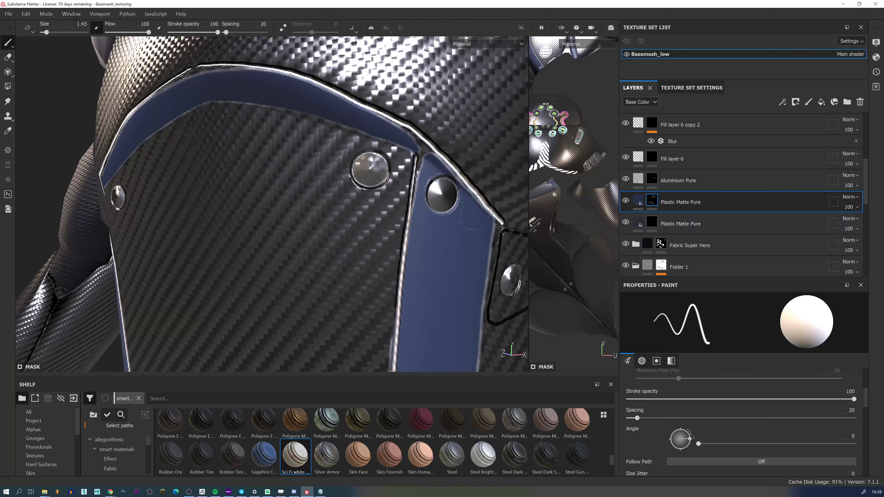
Fill the gap in the blue trim at the abdominal panel's upper corner beside the rivet, using a mask brush of size 0.1.
{"action": "left_click_drag", "start_coordinate": [428, 167], "coordinate": [420, 160], "text": "alt"}
{"action": "mouse_move", "coordinate": [420, 160]}
{"action": "right_mouse_down", "text": "alt"}
{"action": "mouse_move", "coordinate": [425, 205]}
{"action": "mouse_move", "coordinate": [398, 185]}
{"action": "right_mouse_up", "text": "alt"}
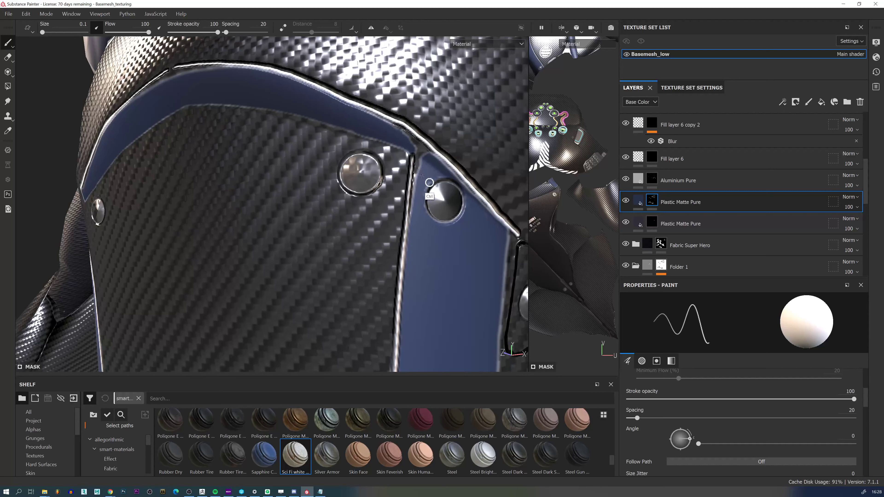
{"action": "mouse_move", "coordinate": [420, 165]}
{"action": "left_mouse_down"}
{"action": "mouse_move", "coordinate": [416, 184]}
{"action": "mouse_move", "coordinate": [415, 157]}
{"action": "left_mouse_up"}
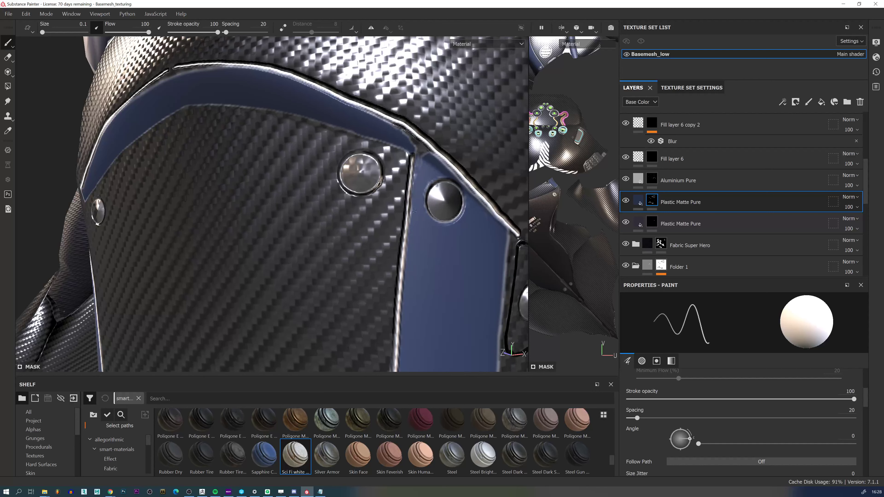
{"action": "mouse_move", "coordinate": [411, 223]}
{"action": "left_mouse_down"}
{"action": "mouse_move", "coordinate": [419, 143]}
{"action": "mouse_move", "coordinate": [425, 148]}
{"action": "mouse_move", "coordinate": [394, 124]}
{"action": "left_mouse_up"}
{"action": "key", "text": "ctrl+z"}
{"action": "mouse_move", "coordinate": [393, 124]}
{"action": "left_mouse_down"}
{"action": "mouse_move", "coordinate": [429, 152]}
{"action": "mouse_move", "coordinate": [407, 133]}
{"action": "left_mouse_up"}
Set the brush size to 0.99, switch the mask paint to black and inspect the upper corners of the abdominal trim.
{"action": "left_click_drag", "start_coordinate": [209, 96], "coordinate": [298, 138], "text": "alt"}
{"action": "right_click_drag", "start_coordinate": [299, 138], "coordinate": [328, 158], "text": "alt"}
{"action": "left_click_drag", "start_coordinate": [328, 158], "coordinate": [389, 123], "text": "alt"}
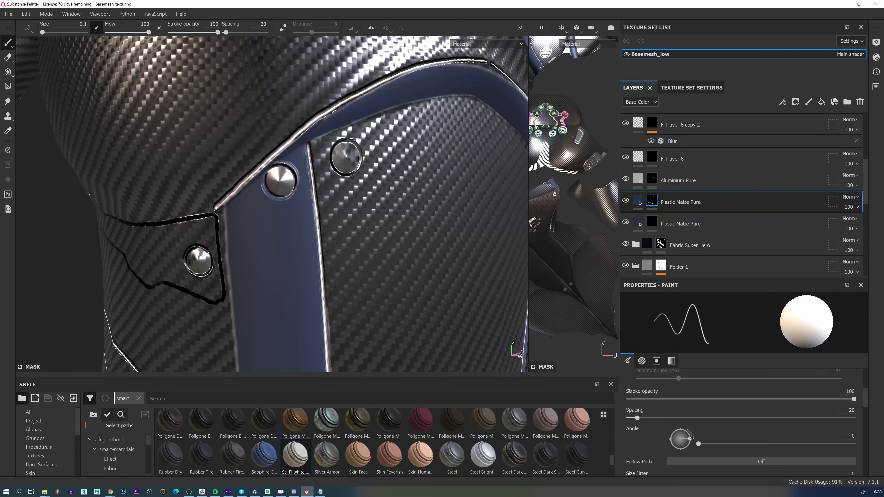
{"action": "right_click_drag", "start_coordinate": [296, 190], "coordinate": [301, 190], "text": "ctrl"}
{"action": "key", "text": "x"}
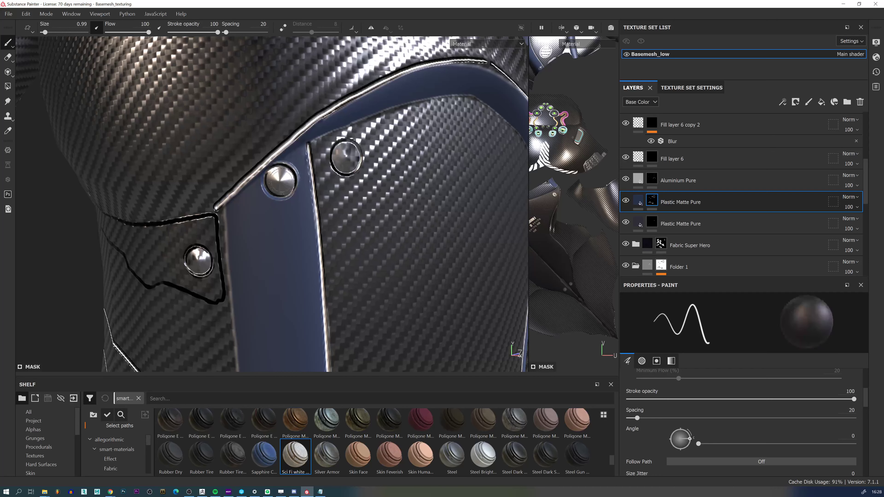
{"action": "key", "text": "x"}
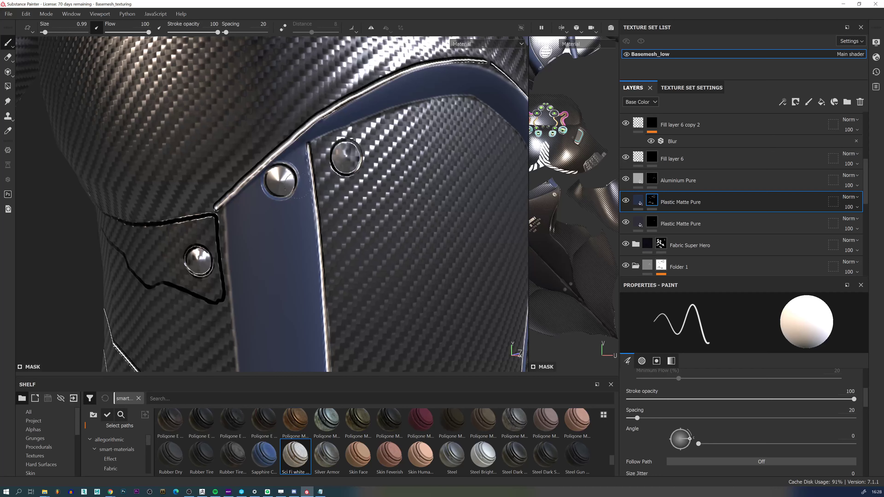
{"action": "mouse_move", "coordinate": [302, 216]}
{"action": "right_mouse_down", "text": "alt"}
{"action": "mouse_move", "coordinate": [253, 135]}
{"action": "mouse_move", "coordinate": [309, 201]}
{"action": "right_mouse_up", "text": "alt"}
{"action": "left_click_drag", "start_coordinate": [349, 178], "coordinate": [430, 189], "text": "alt"}
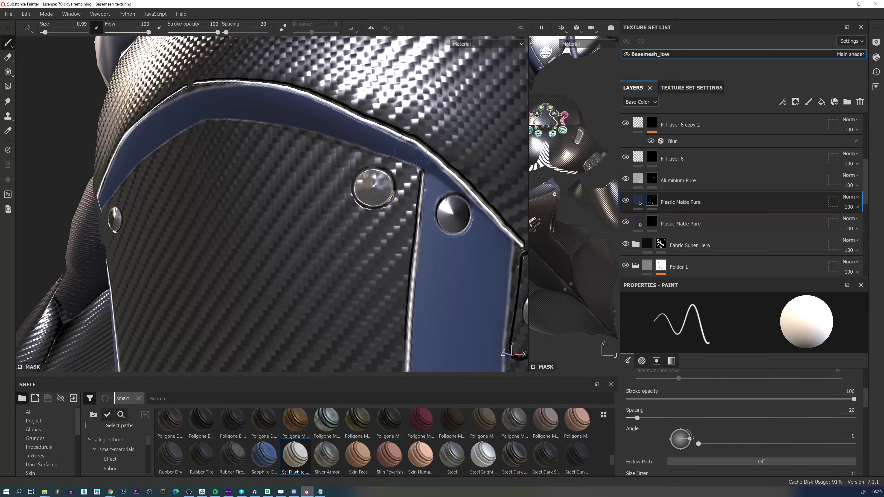
{"action": "key", "text": "x"}
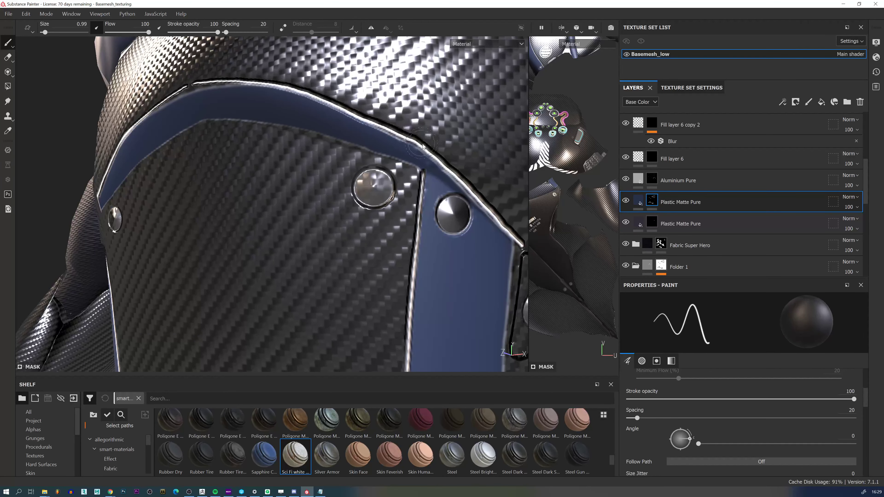
{"action": "left_click_drag", "start_coordinate": [401, 192], "coordinate": [467, 215], "text": "alt"}
{"action": "right_click_drag", "start_coordinate": [466, 214], "coordinate": [582, 247], "text": "alt"}
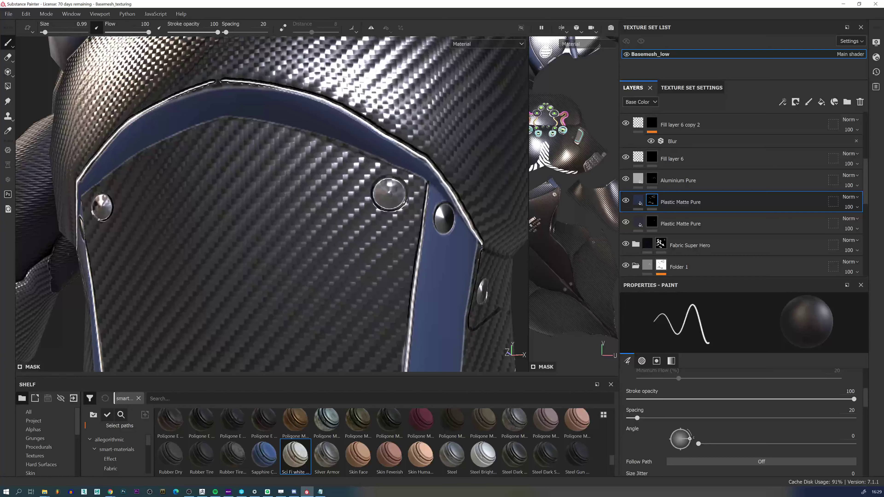
Toggle the visibility of the selected Plastic Matte Pure layer to compare the abdomen with and without the trim.
{"action": "left_click", "coordinate": [625, 201]}
{"action": "left_click", "coordinate": [626, 201]}
{"action": "left_click", "coordinate": [625, 201]}
{"action": "left_click", "coordinate": [625, 201]}
{"action": "left_click", "coordinate": [626, 201]}
{"action": "left_click", "coordinate": [626, 201]}
Paint a short white mask stroke across the peak of the abdominal trim's arch and switch the mask paint back to black.
{"action": "left_click_drag", "start_coordinate": [250, 102], "coordinate": [244, 104], "text": "alt"}
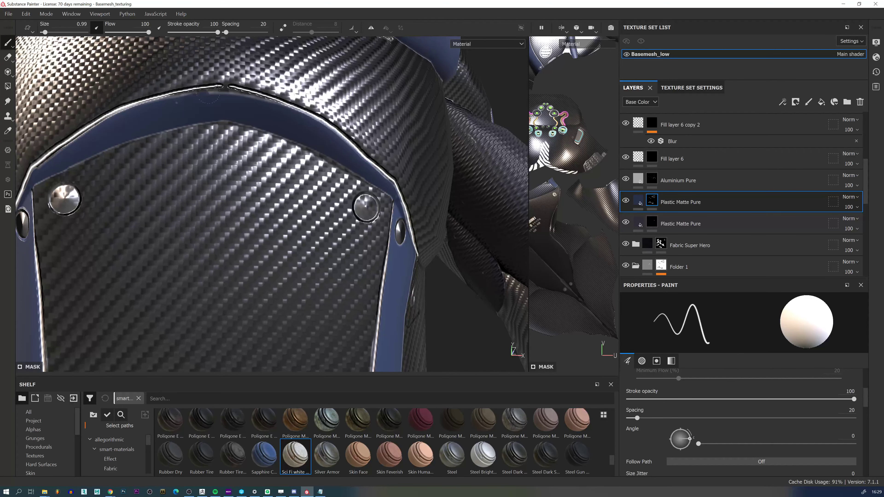
{"action": "mouse_move", "coordinate": [209, 93]}
{"action": "left_mouse_down"}
{"action": "mouse_move", "coordinate": [173, 102]}
{"action": "mouse_move", "coordinate": [244, 94]}
{"action": "mouse_move", "coordinate": [277, 102]}
{"action": "mouse_move", "coordinate": [224, 92]}
{"action": "mouse_move", "coordinate": [157, 104]}
{"action": "mouse_move", "coordinate": [223, 97]}
{"action": "mouse_move", "coordinate": [233, 77]}
{"action": "left_mouse_up"}
{"action": "key", "text": "x"}
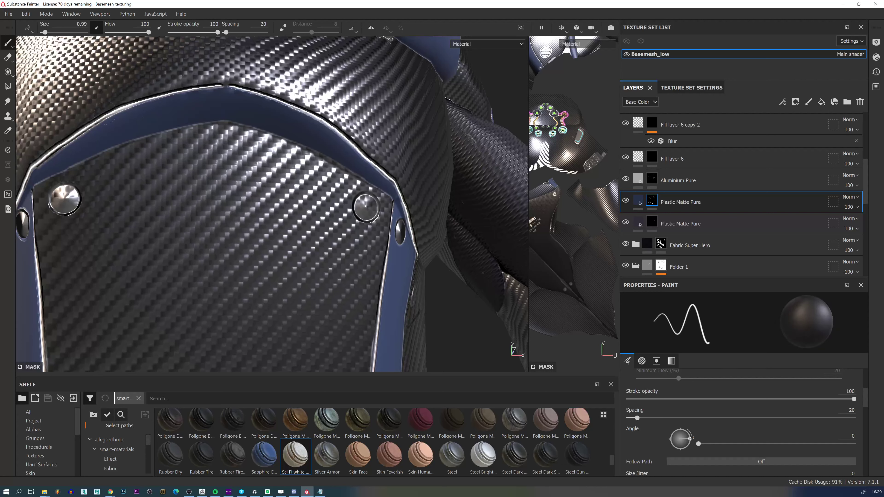
Toggle the visibility of the lower Plastic Matte Pure layer and Fill layer 6 copy 3 to check what each contributes.
{"action": "left_click", "coordinate": [625, 224]}
{"action": "left_click", "coordinate": [626, 244]}
{"action": "scroll", "coordinate": [796, 258], "scroll_direction": "up", "scroll_amount": 3}
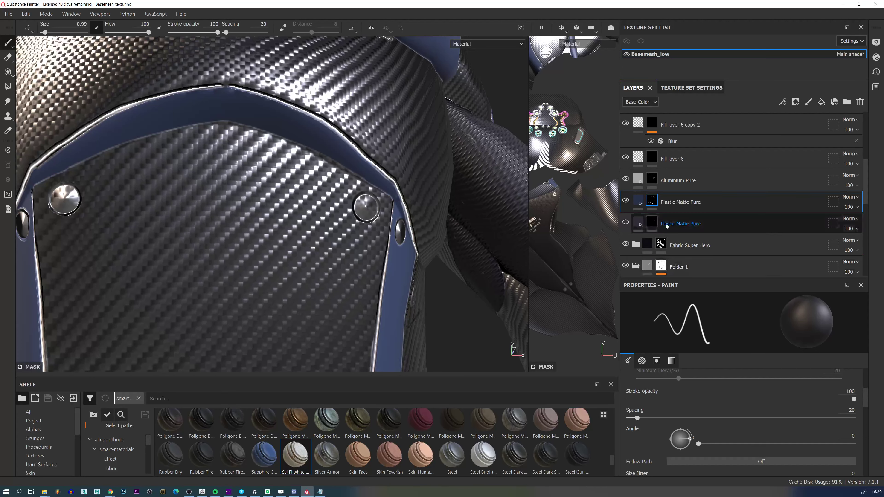
{"action": "scroll", "coordinate": [664, 223], "scroll_direction": "up", "scroll_amount": 2}
{"action": "left_click", "coordinate": [626, 247]}
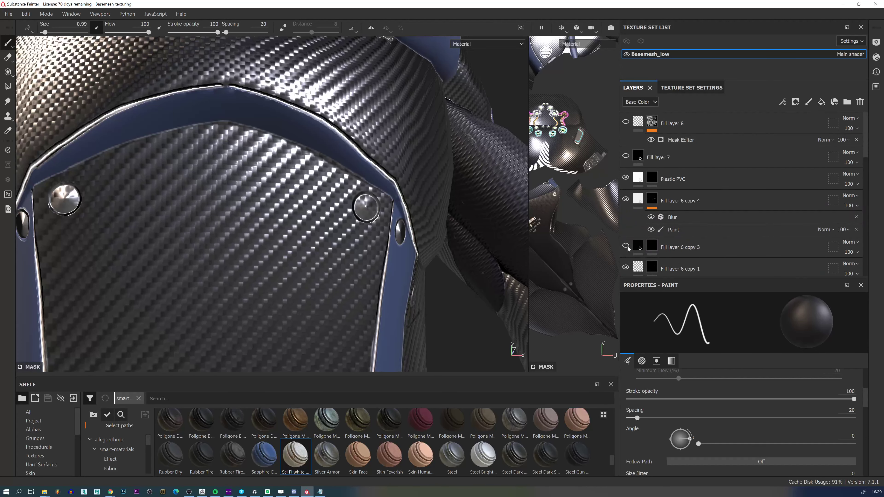
{"action": "left_click", "coordinate": [627, 246]}
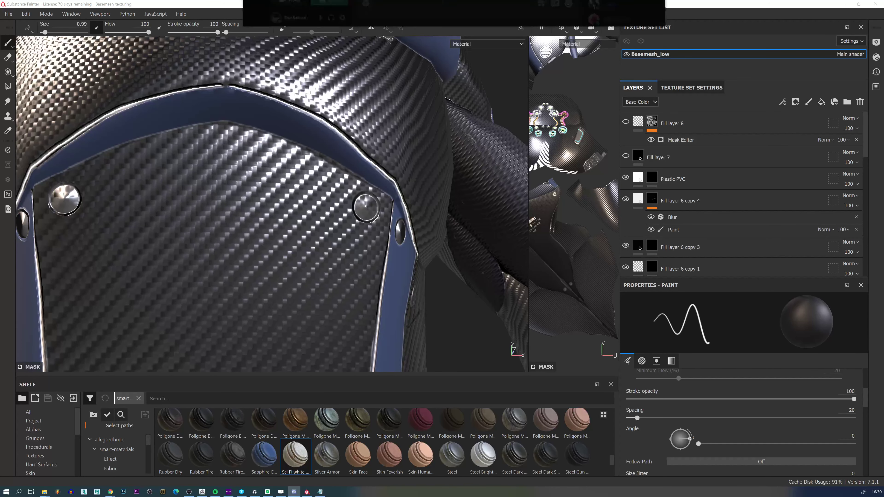
Switch to Discord, close the enlarged image and browse the latest student renders in the 3d channel.
{"action": "left_click_drag", "start_coordinate": [481, 0], "coordinate": [475, 65]}
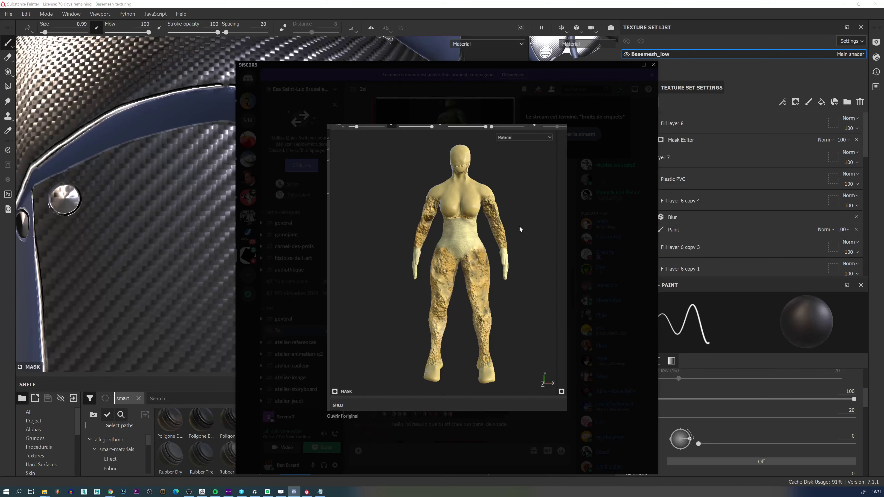
{"action": "left_click", "coordinate": [575, 100]}
{"action": "scroll", "coordinate": [322, 181], "scroll_direction": "down", "scroll_amount": 3}
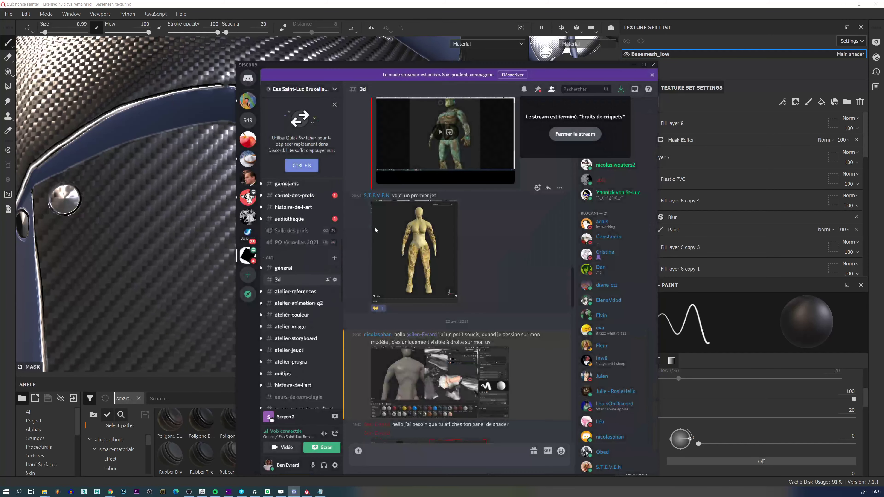
{"action": "scroll", "coordinate": [326, 244], "scroll_direction": "down", "scroll_amount": 4}
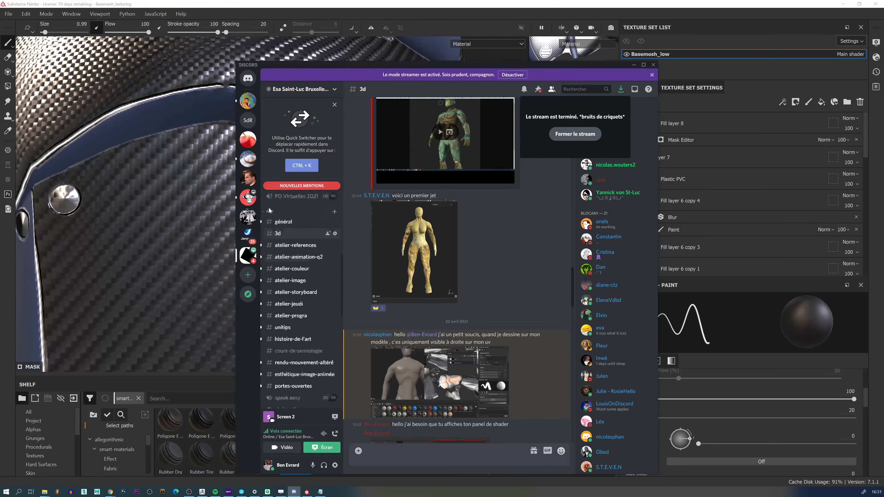
{"action": "scroll", "coordinate": [325, 245], "scroll_direction": "up", "scroll_amount": 4}
{"action": "scroll", "coordinate": [412, 279], "scroll_direction": "down", "scroll_amount": 20}
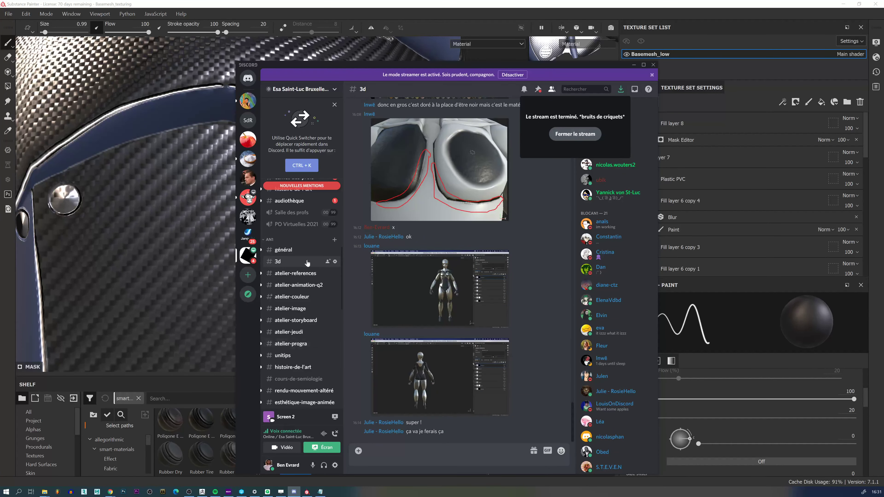
{"action": "scroll", "coordinate": [314, 263], "scroll_direction": "up", "scroll_amount": 5}
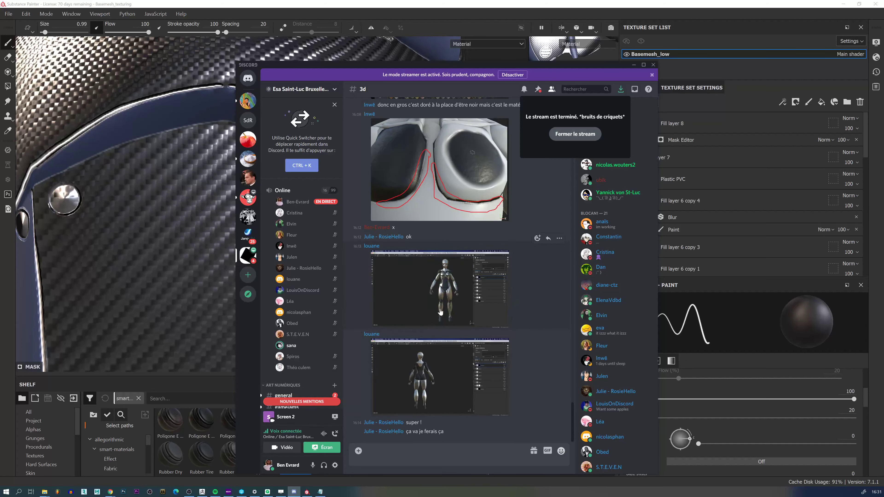
Watch the screen share of a participant in the Online voice channel and maximize the Discord window.
{"action": "left_click", "coordinate": [292, 347]}
{"action": "left_click", "coordinate": [291, 348]}
{"action": "left_click", "coordinate": [317, 351]}
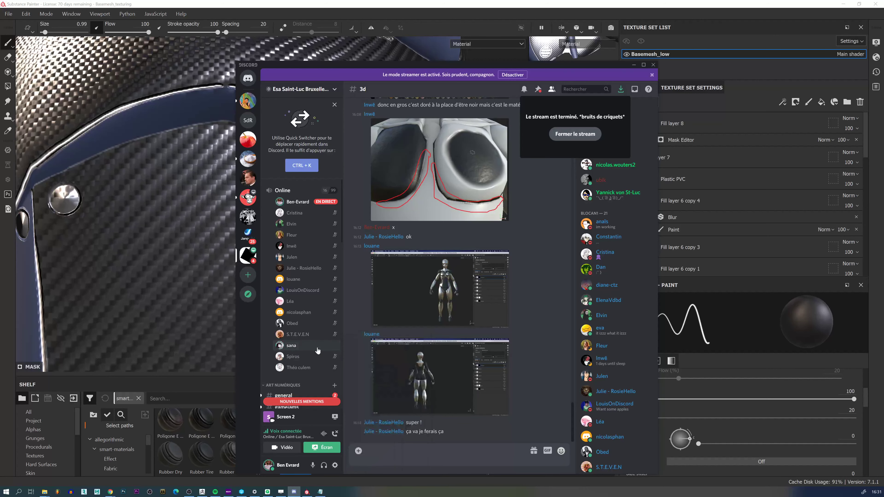
{"action": "left_click", "coordinate": [323, 350]}
{"action": "left_click", "coordinate": [317, 346]}
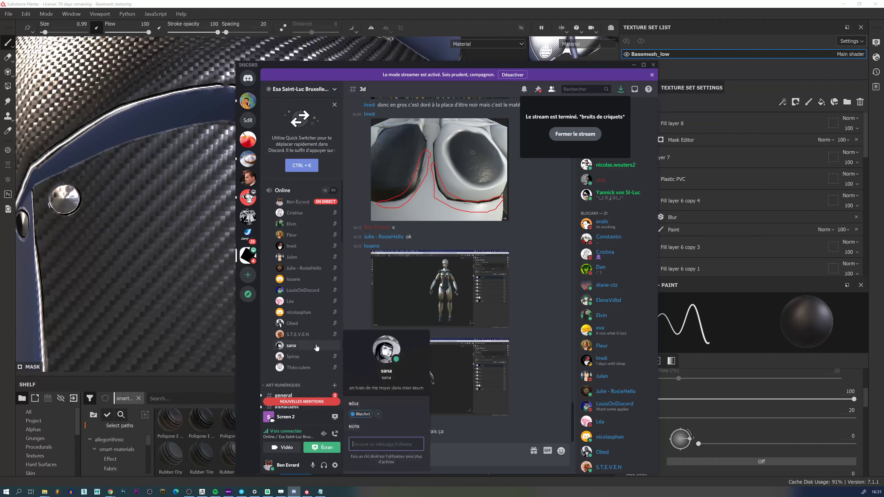
{"action": "left_click", "coordinate": [306, 219]}
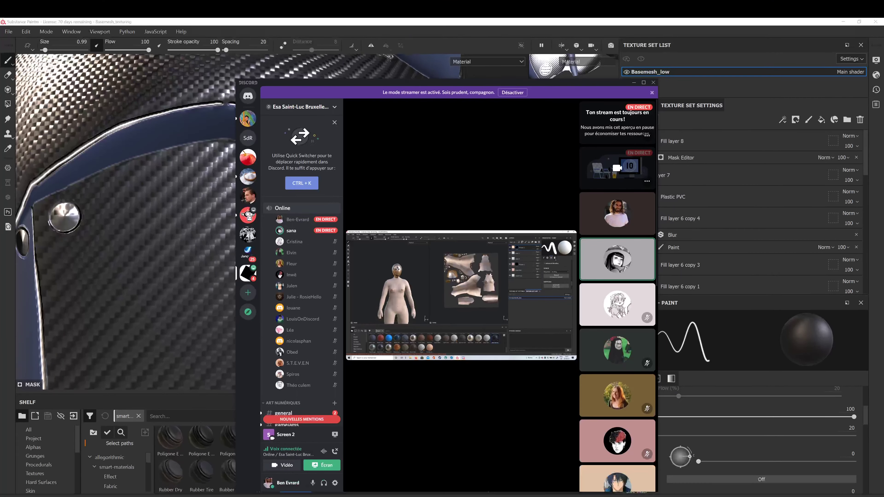
{"action": "left_click", "coordinate": [618, 441]}
{"action": "left_click", "coordinate": [623, 168]}
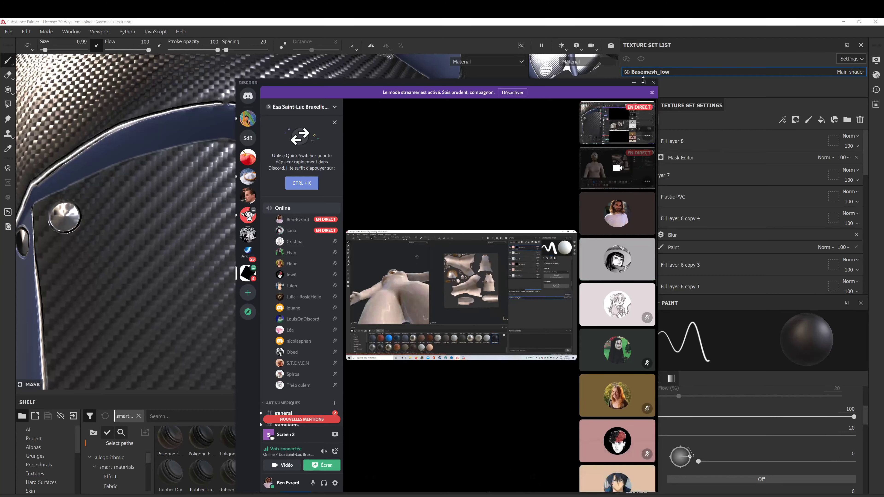
{"action": "left_click", "coordinate": [644, 83]}
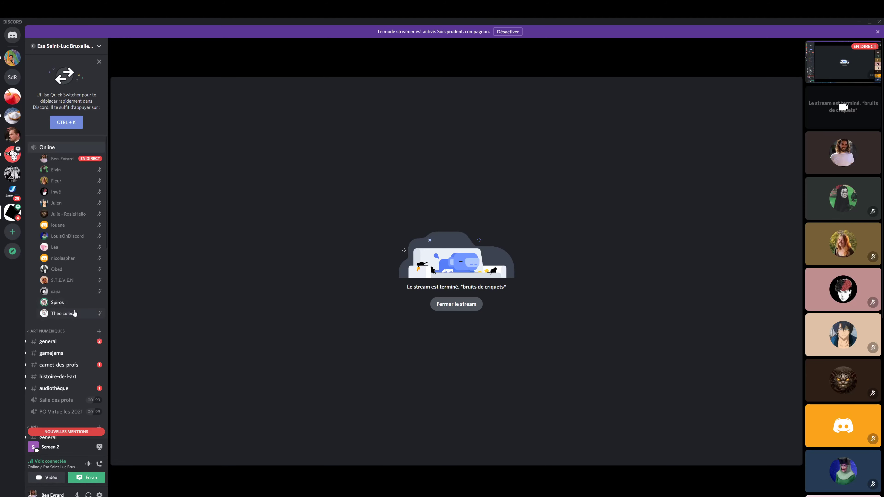
{"action": "left_click", "coordinate": [76, 306]}
{"action": "left_click", "coordinate": [73, 314]}
{"action": "left_click", "coordinate": [69, 305]}
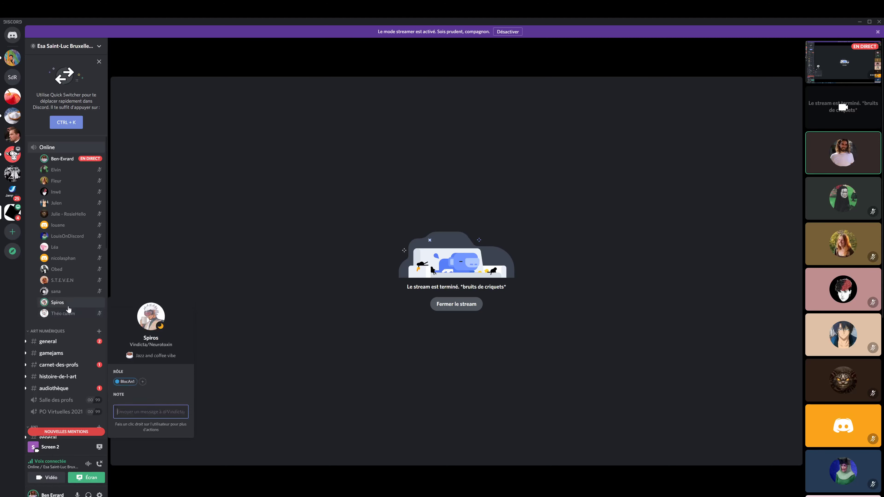
{"action": "left_click", "coordinate": [68, 313]}
{"action": "left_click", "coordinate": [69, 305]}
{"action": "left_click", "coordinate": [69, 313]}
{"action": "left_click", "coordinate": [68, 304]}
{"action": "left_click", "coordinate": [68, 314]}
{"action": "left_click", "coordinate": [68, 304]}
{"action": "left_click", "coordinate": [68, 314]}
{"action": "left_click", "coordinate": [67, 304]}
{"action": "left_click", "coordinate": [68, 313]}
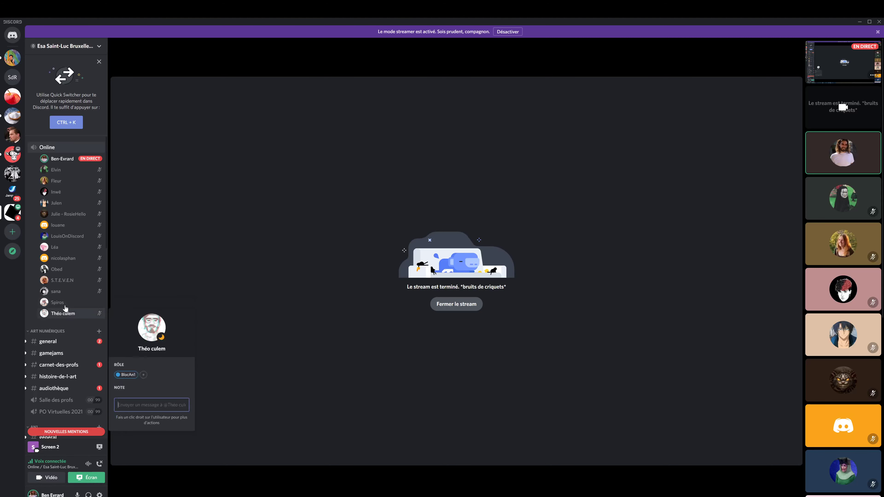
{"action": "left_click", "coordinate": [66, 305]}
{"action": "left_click", "coordinate": [68, 313]}
{"action": "left_click", "coordinate": [68, 304]}
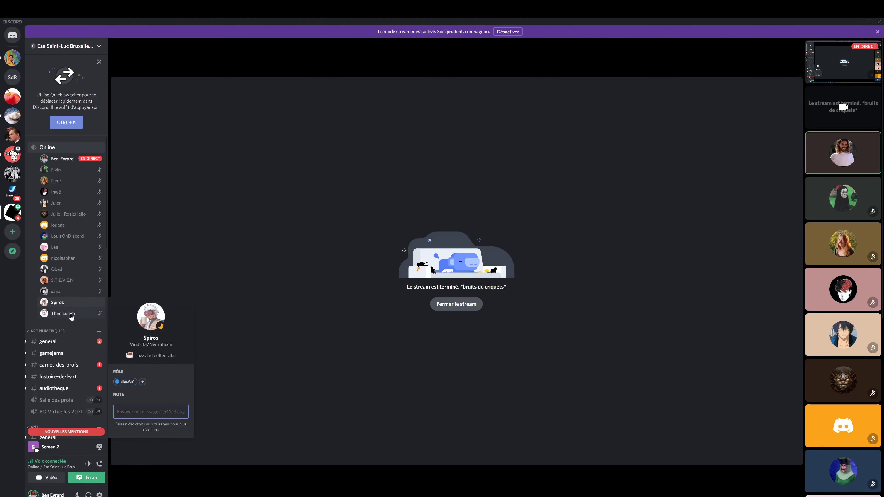
{"action": "left_click", "coordinate": [68, 313]}
{"action": "left_click", "coordinate": [69, 304]}
{"action": "left_click", "coordinate": [69, 315]}
{"action": "left_click", "coordinate": [69, 305]}
{"action": "left_click", "coordinate": [69, 314]}
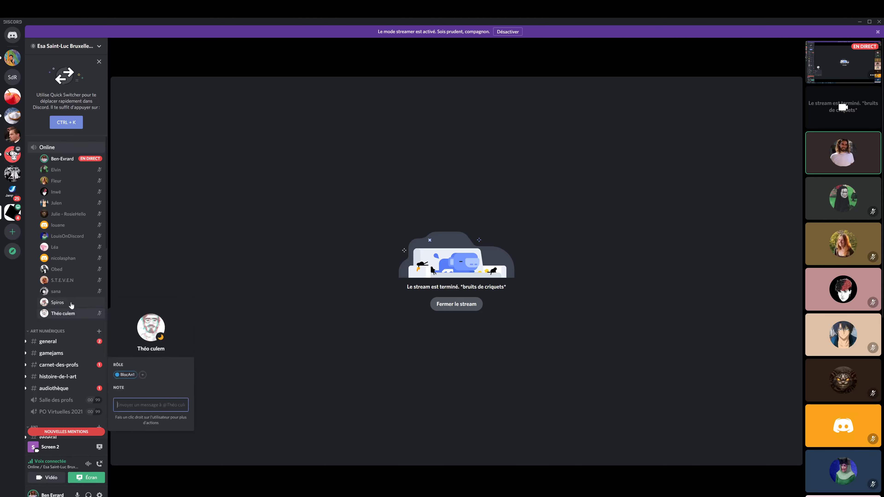
{"action": "left_click", "coordinate": [71, 306]}
{"action": "left_click", "coordinate": [69, 314]}
{"action": "left_click", "coordinate": [70, 305]}
{"action": "left_click", "coordinate": [69, 314]}
{"action": "left_click", "coordinate": [70, 304]}
{"action": "left_click", "coordinate": [70, 313]}
{"action": "left_click", "coordinate": [70, 304]}
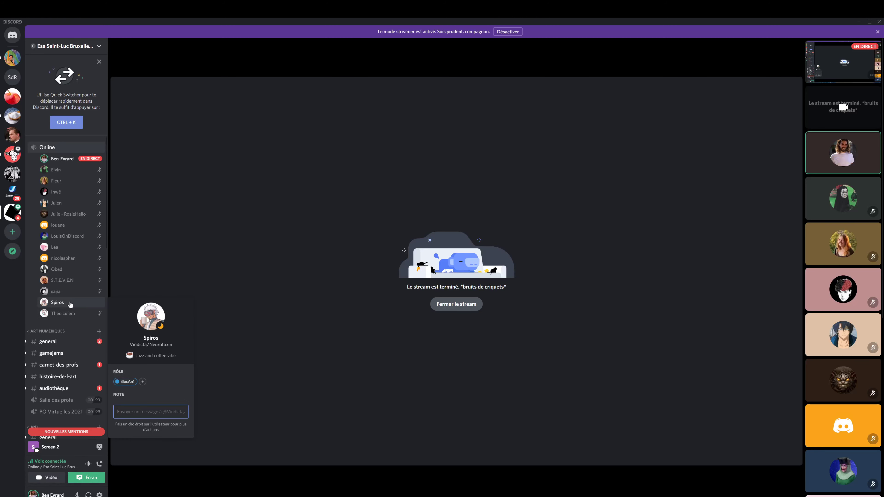
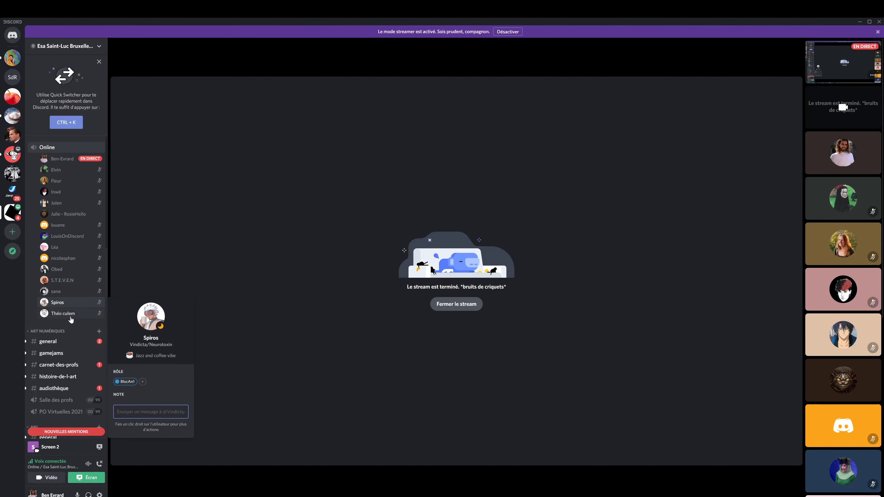
{"action": "left_click", "coordinate": [70, 314]}
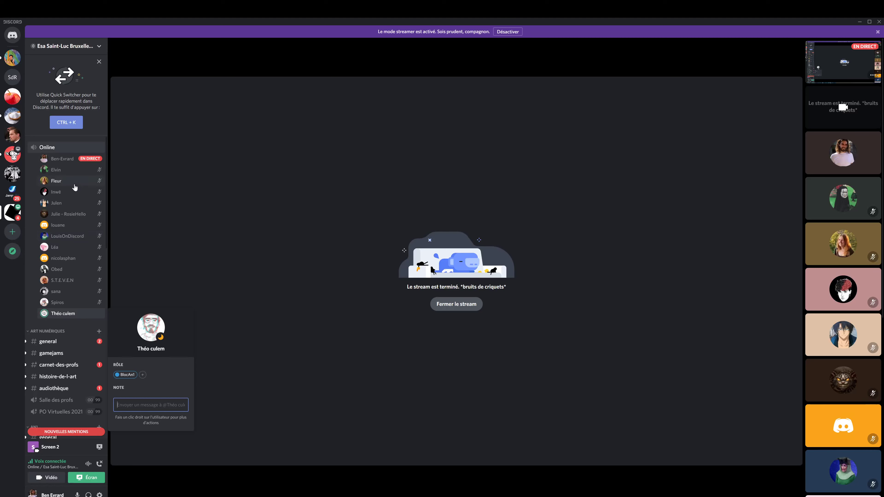
{"action": "double_click", "coordinate": [62, 172]}
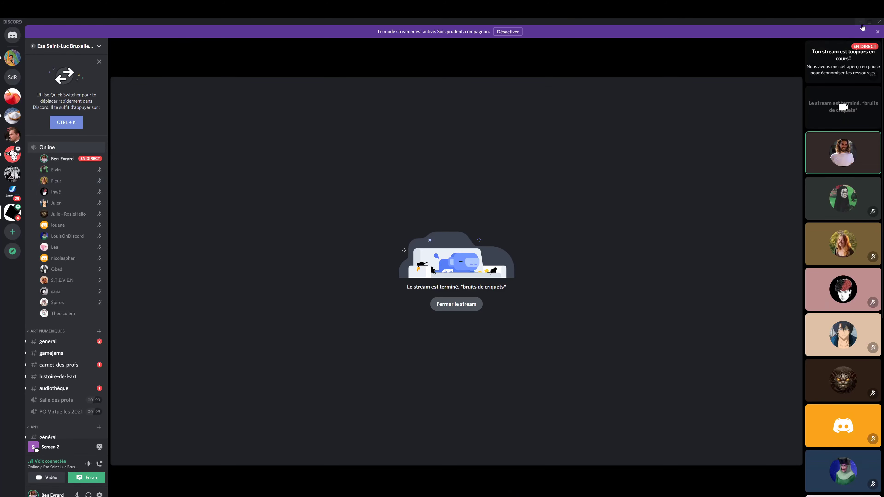
Minimize Discord to return to Substance Painter and review the character's suit from a distance.
{"action": "left_click", "coordinate": [861, 22]}
{"action": "scroll", "coordinate": [272, 223], "scroll_direction": "down", "scroll_amount": 10}
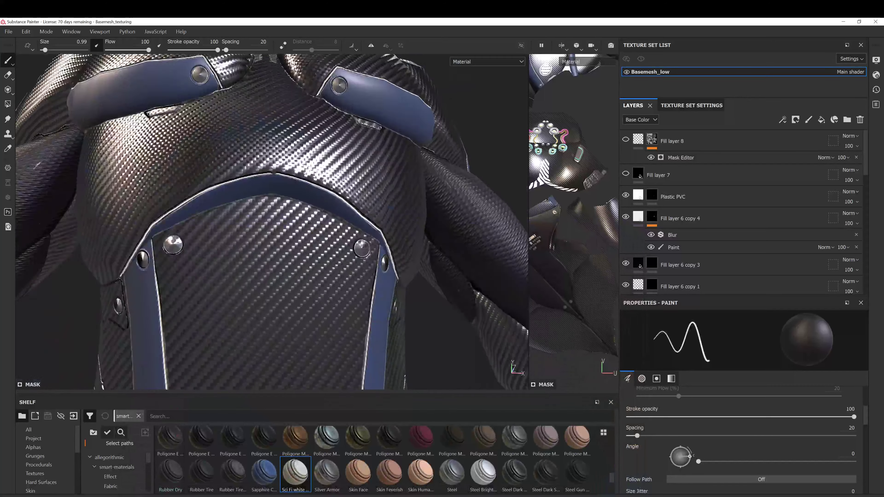
{"action": "scroll", "coordinate": [299, 236], "scroll_direction": "down", "scroll_amount": 8}
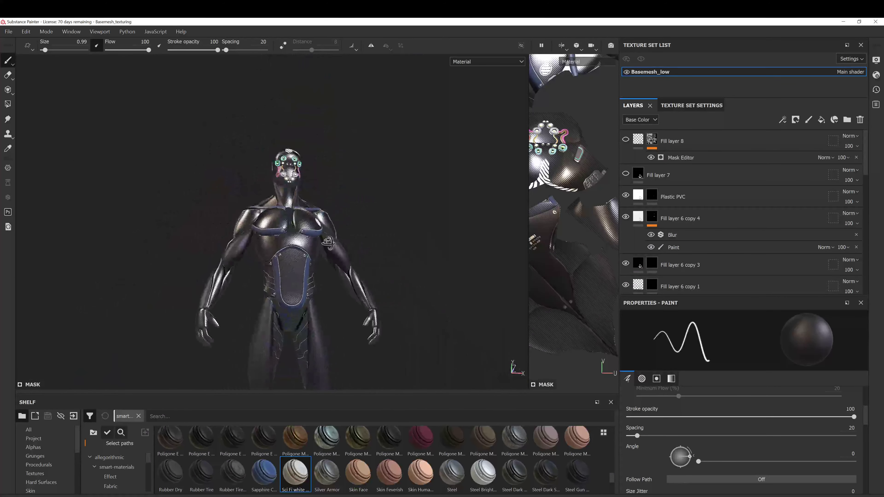
Review the character's suit from the front, sides and back, near and from a distance.
{"action": "left_click_drag", "start_coordinate": [300, 236], "coordinate": [339, 229], "text": "alt"}
{"action": "right_click_drag", "start_coordinate": [306, 218], "coordinate": [362, 207], "text": "shift"}
{"action": "left_click_drag", "start_coordinate": [373, 206], "coordinate": [296, 205], "text": "alt"}
{"action": "right_click_drag", "start_coordinate": [295, 206], "coordinate": [295, 187], "text": "alt"}
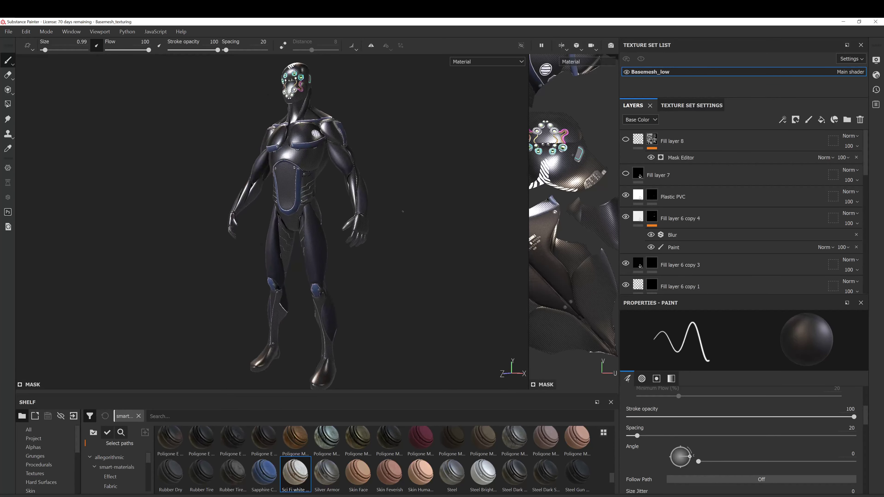
{"action": "right_click_drag", "start_coordinate": [405, 214], "coordinate": [423, 223], "text": "shift"}
{"action": "left_click_drag", "start_coordinate": [436, 229], "coordinate": [315, 173], "text": "alt"}
{"action": "right_click_drag", "start_coordinate": [315, 172], "coordinate": [316, 149], "text": "alt"}
{"action": "left_click_drag", "start_coordinate": [317, 149], "coordinate": [280, 152], "text": "alt"}
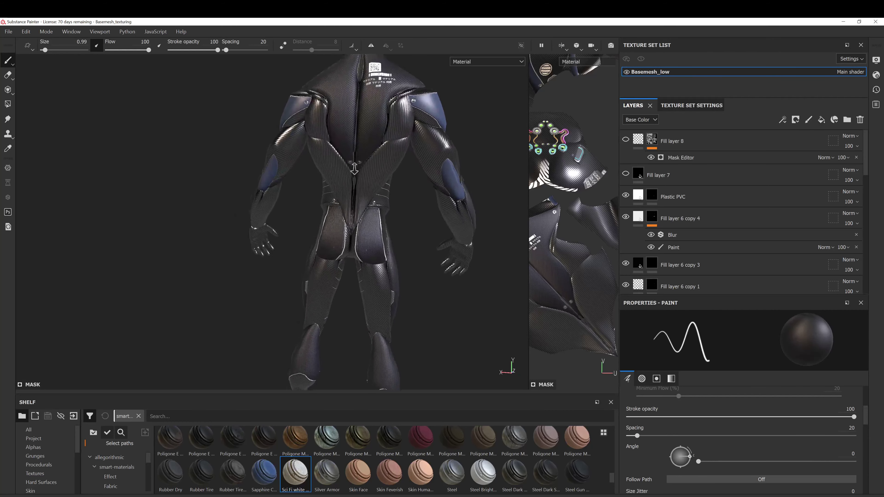
{"action": "right_click_drag", "start_coordinate": [280, 152], "coordinate": [282, 138], "text": "alt"}
{"action": "middle_click_drag", "start_coordinate": [283, 138], "coordinate": [268, 181], "text": "alt"}
{"action": "left_click_drag", "start_coordinate": [267, 181], "coordinate": [309, 176], "text": "alt"}
{"action": "right_click_drag", "start_coordinate": [310, 176], "coordinate": [311, 299], "text": "alt"}
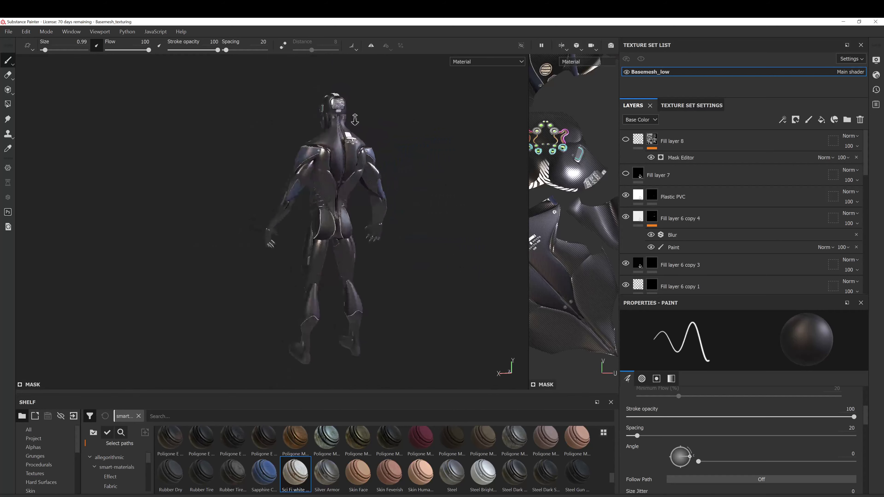
{"action": "left_click_drag", "start_coordinate": [310, 300], "coordinate": [364, 345], "text": "alt"}
{"action": "right_click_drag", "start_coordinate": [364, 345], "coordinate": [367, 212], "text": "alt"}
Toggle the visibility of Folder 1, the cables folder and the details folder to check what each contributes to the suit.
{"action": "scroll", "coordinate": [701, 181], "scroll_direction": "down", "scroll_amount": 8}
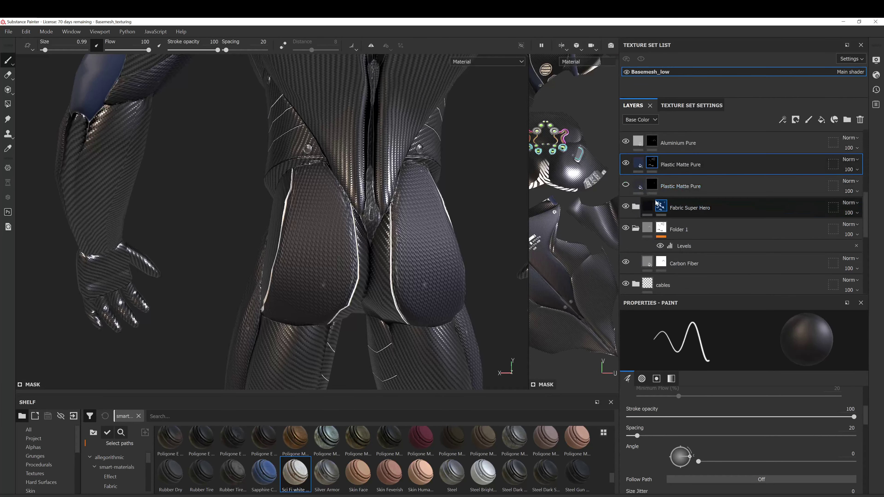
{"action": "scroll", "coordinate": [661, 205], "scroll_direction": "down", "scroll_amount": 2}
{"action": "left_click", "coordinate": [625, 201]}
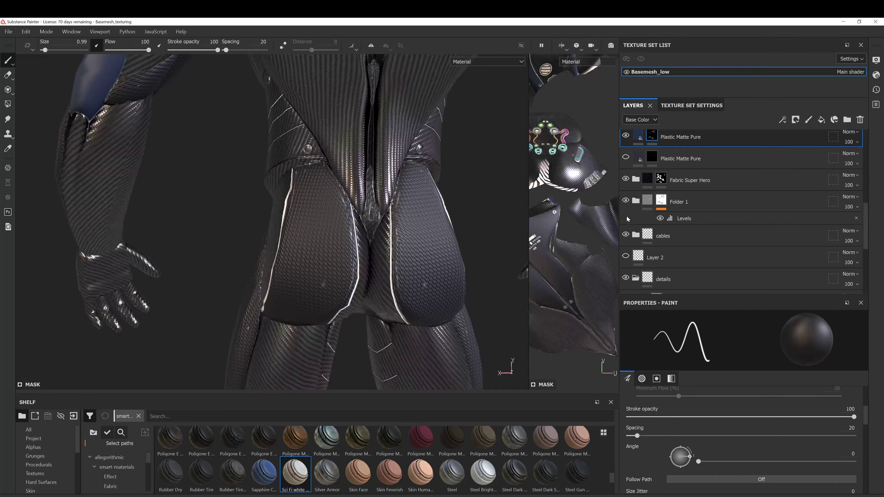
{"action": "left_click", "coordinate": [626, 200]}
{"action": "left_click", "coordinate": [625, 200]}
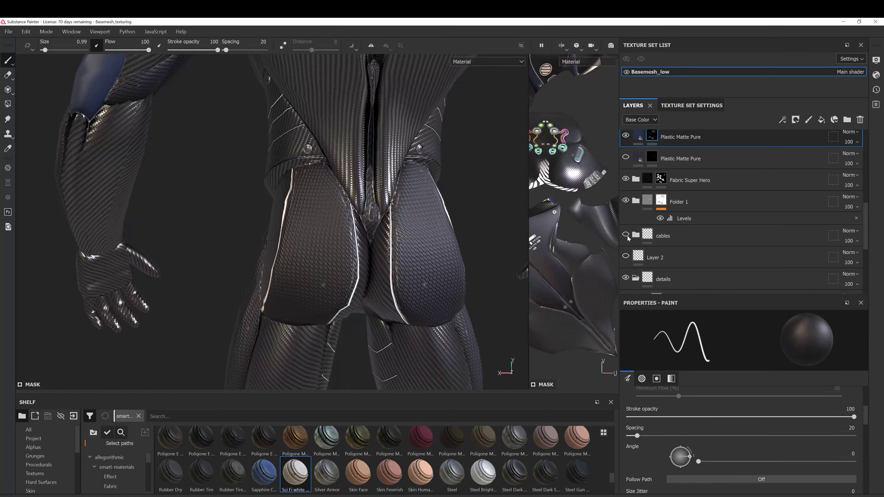
{"action": "left_click", "coordinate": [625, 277]}
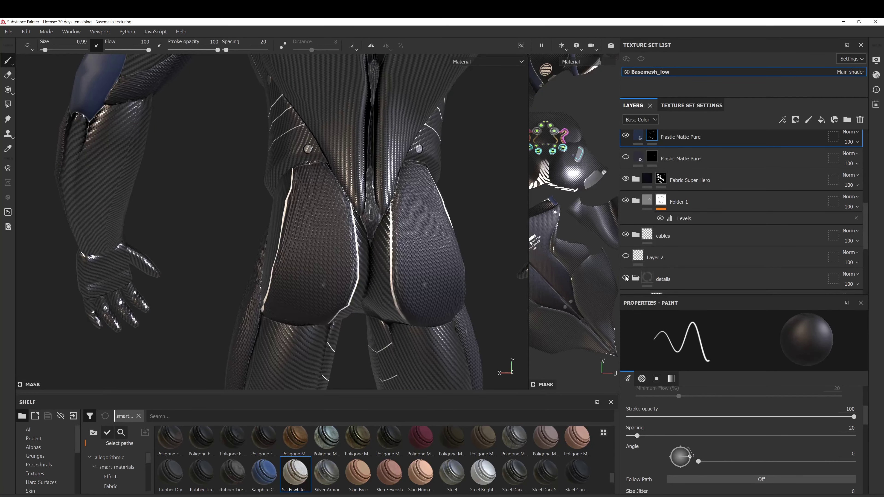
{"action": "left_click", "coordinate": [626, 278]}
{"action": "scroll", "coordinate": [661, 216], "scroll_direction": "up", "scroll_amount": 1}
Select the Fabric Super Hero folder's mask and examine the suit's back, side, front and knees.
{"action": "left_click", "coordinate": [661, 206]}
{"action": "left_click_drag", "start_coordinate": [272, 226], "coordinate": [331, 223], "text": "alt"}
{"action": "middle_click_drag", "start_coordinate": [313, 174], "coordinate": [318, 226], "text": "alt"}
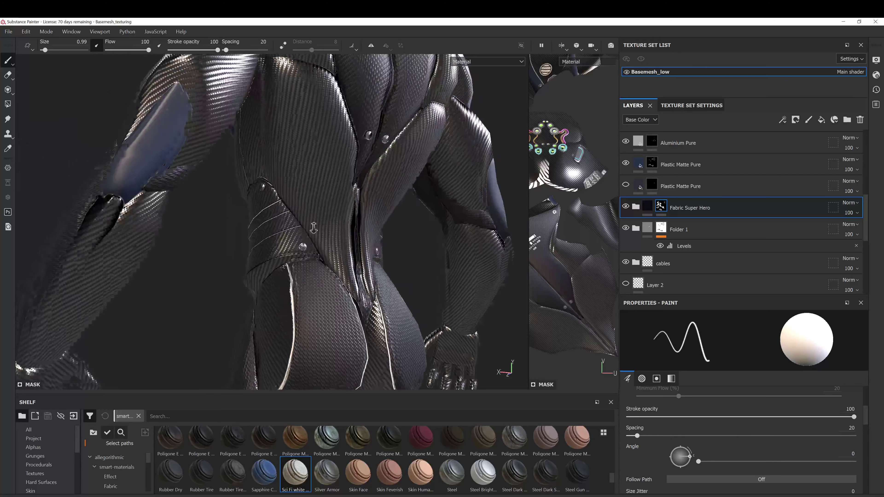
{"action": "scroll", "coordinate": [318, 226], "scroll_direction": "down", "scroll_amount": 4}
{"action": "left_click_drag", "start_coordinate": [313, 223], "coordinate": [268, 218], "text": "alt"}
{"action": "right_click_drag", "start_coordinate": [268, 218], "coordinate": [289, 254], "text": "alt"}
{"action": "left_click_drag", "start_coordinate": [244, 247], "coordinate": [335, 254], "text": "alt"}
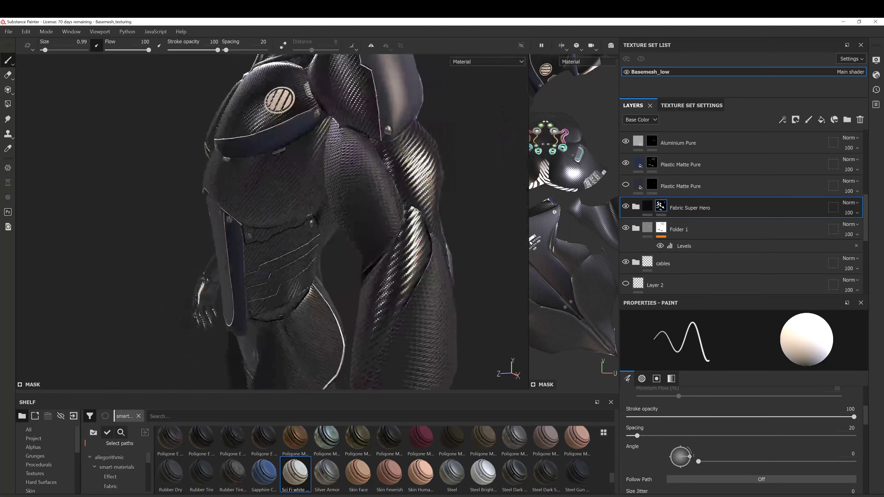
{"action": "right_click_drag", "start_coordinate": [334, 255], "coordinate": [278, 200], "text": "alt"}
{"action": "left_click_drag", "start_coordinate": [278, 200], "coordinate": [334, 213], "text": "alt"}
{"action": "right_click_drag", "start_coordinate": [334, 212], "coordinate": [322, 200], "text": "alt"}
{"action": "right_click_drag", "start_coordinate": [322, 278], "coordinate": [383, 288], "text": "shift"}
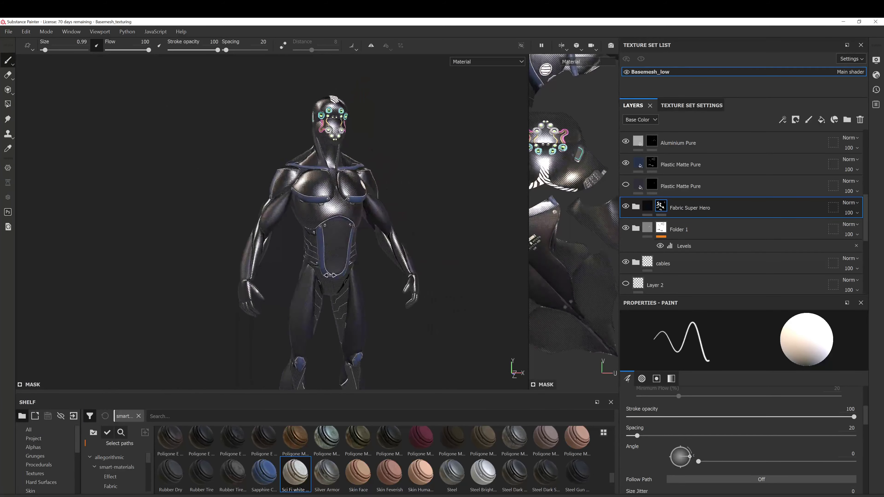
{"action": "middle_click_drag", "start_coordinate": [383, 288], "coordinate": [312, 225], "text": "alt"}
{"action": "left_click_drag", "start_coordinate": [312, 225], "coordinate": [264, 194], "text": "alt"}
{"action": "right_click_drag", "start_coordinate": [258, 209], "coordinate": [303, 254], "text": "alt"}
{"action": "middle_click_drag", "start_coordinate": [265, 304], "coordinate": [249, 213], "text": "alt"}
{"action": "right_click_drag", "start_coordinate": [249, 212], "coordinate": [270, 244], "text": "alt"}
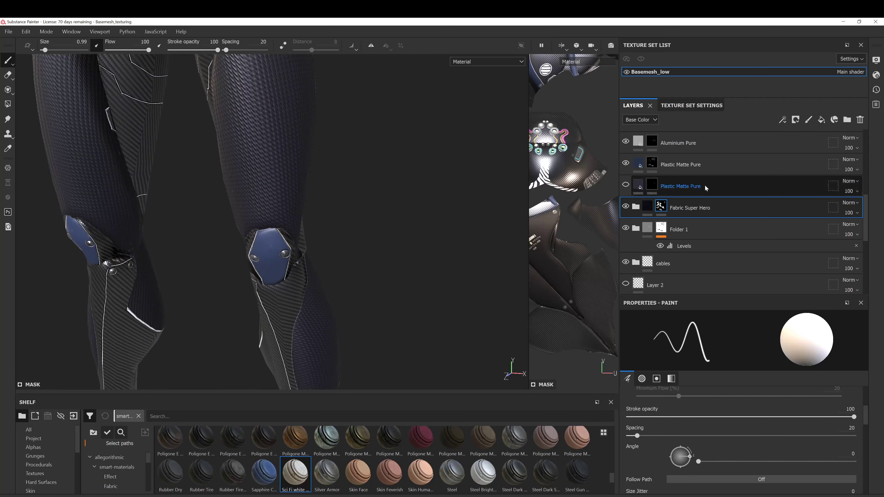
Toggle the visible blue Plastic Matte Pure layer to check its coverage and select its mask for painting.
{"action": "scroll", "coordinate": [693, 184], "scroll_direction": "up", "scroll_amount": 5}
{"action": "left_click", "coordinate": [647, 174]}
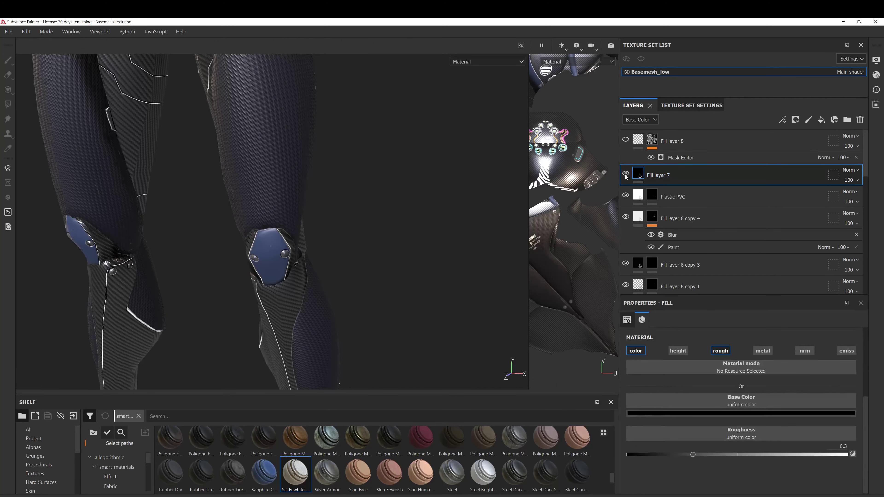
{"action": "key", "text": "1"}
{"action": "scroll", "coordinate": [629, 258], "scroll_direction": "down", "scroll_amount": 3}
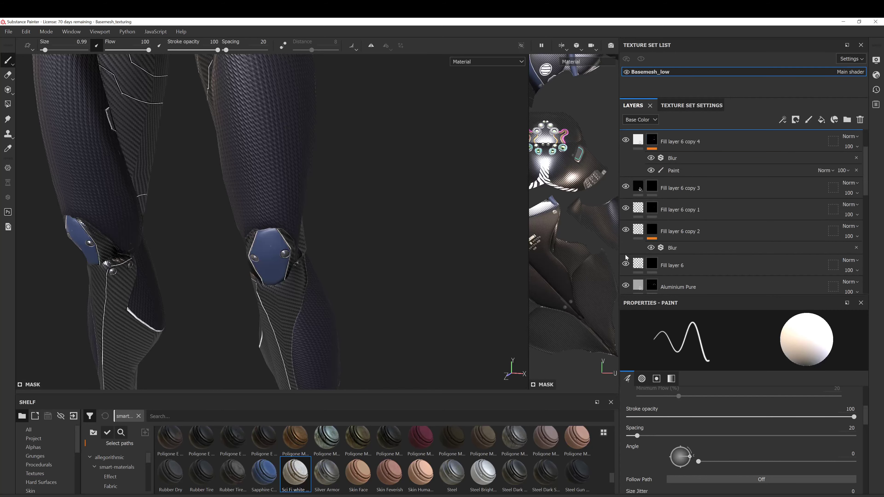
{"action": "scroll", "coordinate": [626, 255], "scroll_direction": "down", "scroll_amount": 2}
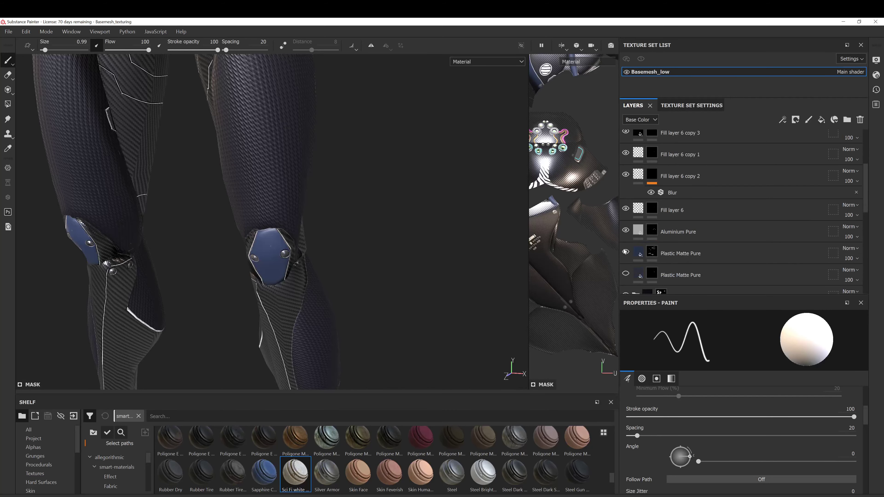
{"action": "left_click", "coordinate": [626, 253]}
{"action": "left_click", "coordinate": [626, 252]}
{"action": "left_click", "coordinate": [652, 252]}
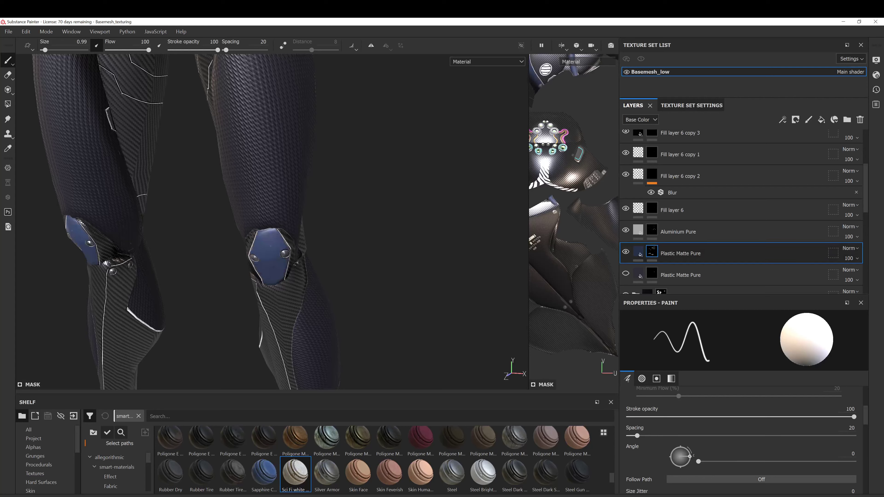
{"action": "key", "text": "x"}
{"action": "key", "text": "x"}
{"action": "left_click_drag", "start_coordinate": [190, 248], "coordinate": [227, 249], "text": "alt"}
{"action": "key", "text": "x"}
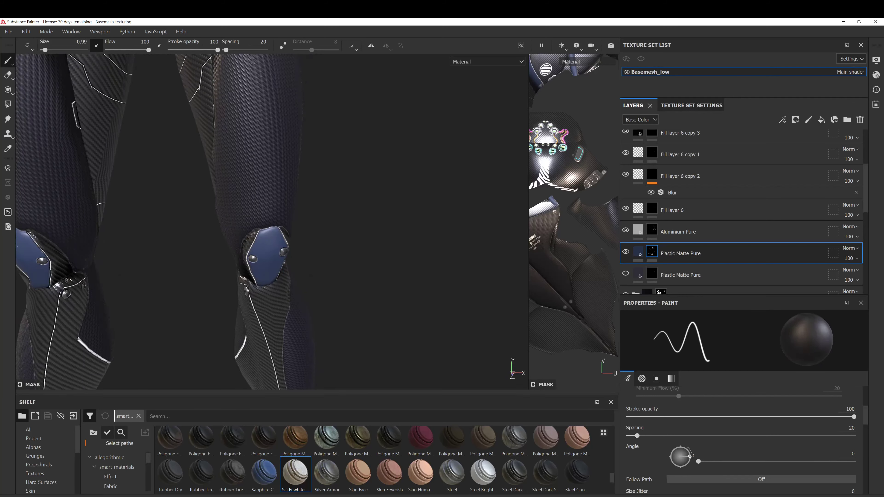
Paint white into the Plastic Matte Pure mask with a 5.17 brush to cover the groin panel in dark blue.
{"action": "scroll", "coordinate": [284, 264], "scroll_direction": "down", "scroll_amount": 5}
{"action": "middle_click_drag", "start_coordinate": [257, 185], "coordinate": [304, 316], "text": "alt"}
{"action": "right_click_drag", "start_coordinate": [331, 299], "coordinate": [313, 322], "text": "alt"}
{"action": "left_click_drag", "start_coordinate": [314, 322], "coordinate": [298, 289], "text": "alt"}
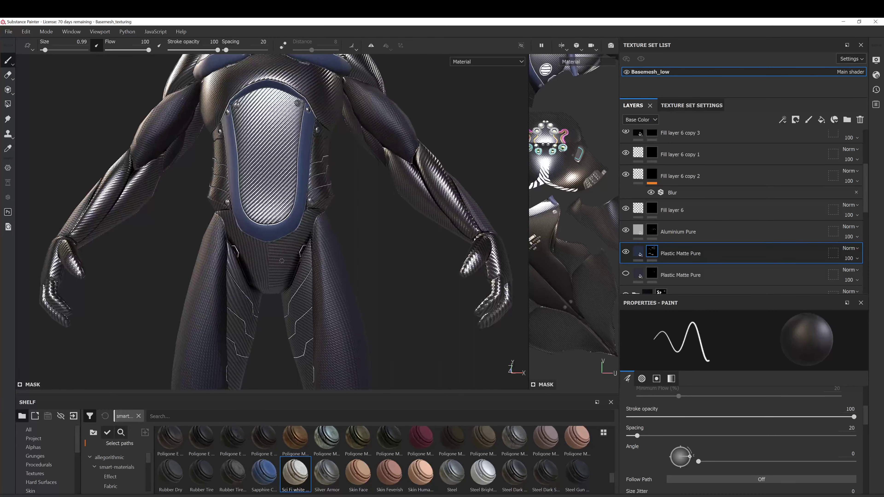
{"action": "key", "text": "x"}
{"action": "right_click_drag", "start_coordinate": [282, 261], "coordinate": [295, 263], "text": "ctrl"}
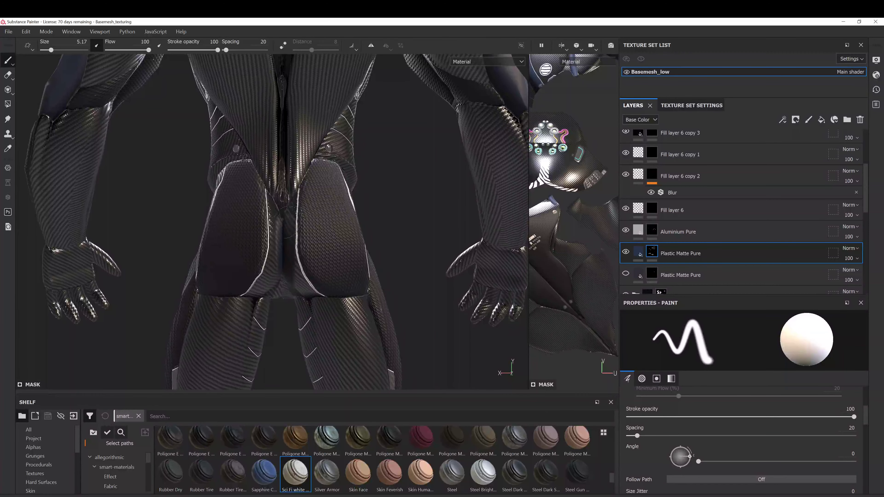
{"action": "mouse_move", "coordinate": [274, 192]}
{"action": "left_mouse_down"}
{"action": "mouse_move", "coordinate": [269, 279]}
{"action": "mouse_move", "coordinate": [275, 290]}
{"action": "mouse_move", "coordinate": [287, 285]}
{"action": "left_mouse_up"}
{"action": "left_click_drag", "start_coordinate": [290, 237], "coordinate": [292, 181], "text": "alt"}
{"action": "mouse_move", "coordinate": [293, 254]}
{"action": "left_mouse_down"}
{"action": "mouse_move", "coordinate": [297, 269]}
{"action": "mouse_move", "coordinate": [305, 260]}
{"action": "mouse_move", "coordinate": [307, 283]}
{"action": "mouse_move", "coordinate": [257, 284]}
{"action": "mouse_move", "coordinate": [283, 319]}
{"action": "left_mouse_up"}
{"action": "mouse_move", "coordinate": [295, 241]}
{"action": "left_mouse_down", "text": "alt"}
{"action": "mouse_move", "coordinate": [480, 300]}
{"action": "mouse_move", "coordinate": [352, 196]}
{"action": "mouse_move", "coordinate": [369, 225]}
{"action": "left_mouse_up", "text": "alt"}
{"action": "right_click_drag", "start_coordinate": [369, 225], "coordinate": [256, 237], "text": "alt"}
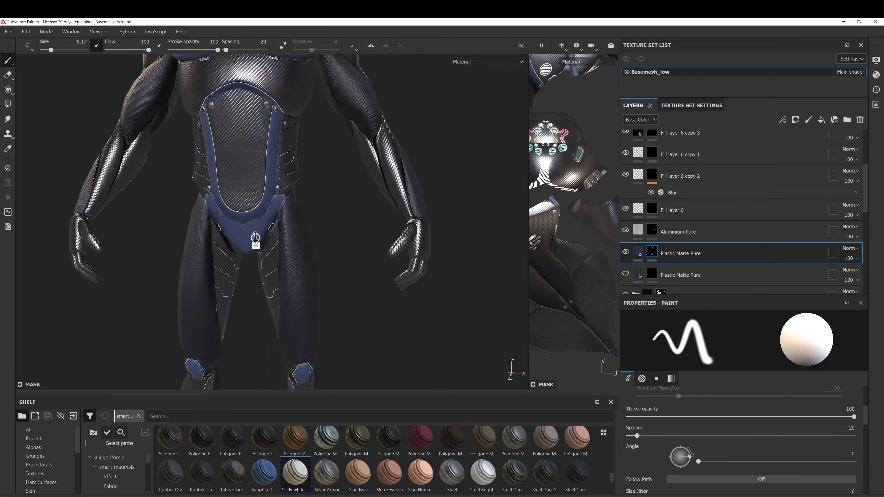
Reduce the brush size to 1.43 and paint black into the mask along the seam between the abdomen trim and groin panel.
{"action": "left_click_drag", "start_coordinate": [255, 237], "coordinate": [265, 212], "text": "alt"}
{"action": "right_click_drag", "start_coordinate": [265, 212], "coordinate": [296, 245], "text": "alt"}
{"action": "right_click_drag", "start_coordinate": [263, 206], "coordinate": [274, 210], "text": "ctrl"}
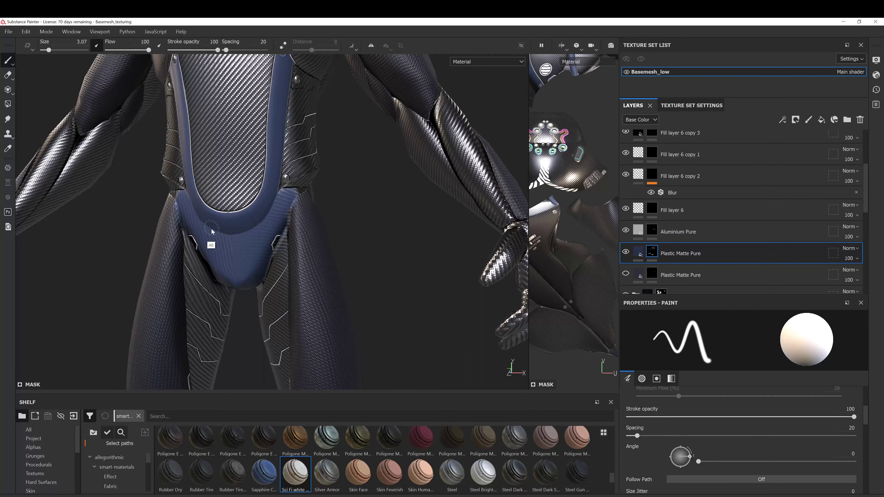
{"action": "left_click_drag", "start_coordinate": [209, 239], "coordinate": [207, 230], "text": "alt"}
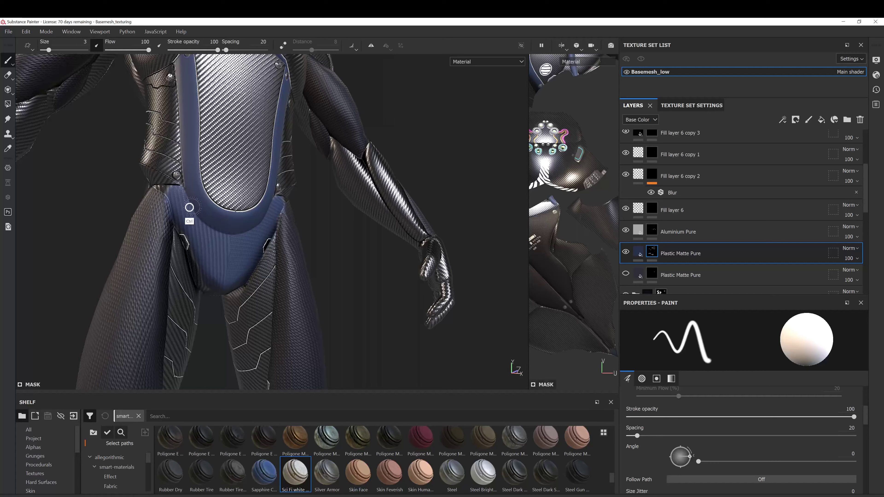
{"action": "right_click_drag", "start_coordinate": [192, 206], "coordinate": [178, 211], "text": "ctrl"}
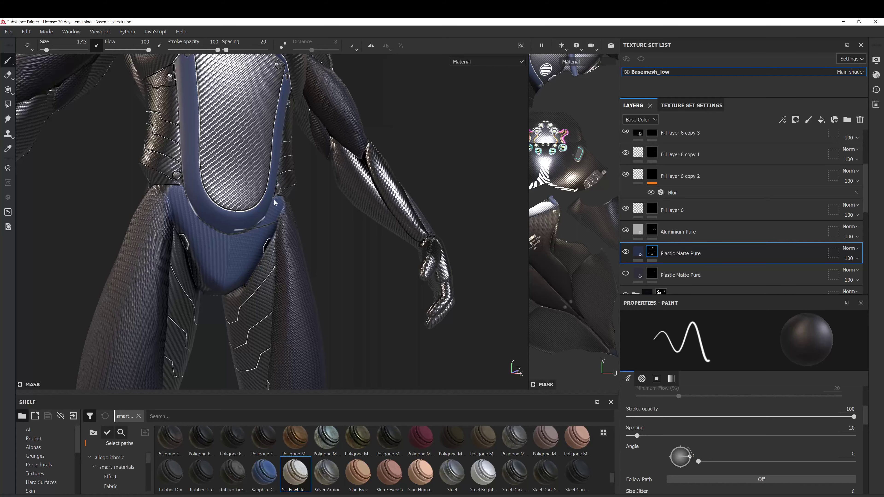
{"action": "left_click_drag", "start_coordinate": [274, 203], "coordinate": [259, 205], "text": "alt"}
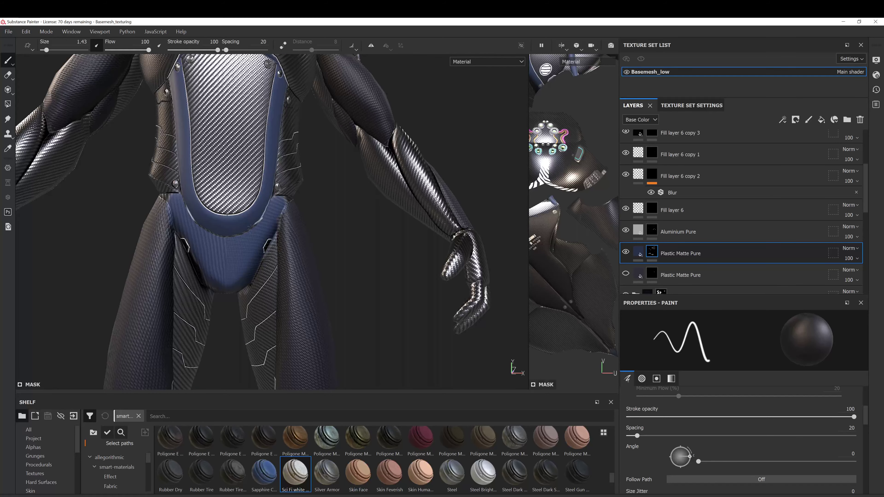
{"action": "right_click_drag", "start_coordinate": [266, 206], "coordinate": [231, 137], "text": "alt"}
{"action": "middle_click_drag", "start_coordinate": [232, 137], "coordinate": [269, 225], "text": "alt"}
{"action": "right_click_drag", "start_coordinate": [270, 225], "coordinate": [253, 268], "text": "alt"}
{"action": "left_click_drag", "start_coordinate": [253, 268], "coordinate": [296, 267], "text": "alt"}
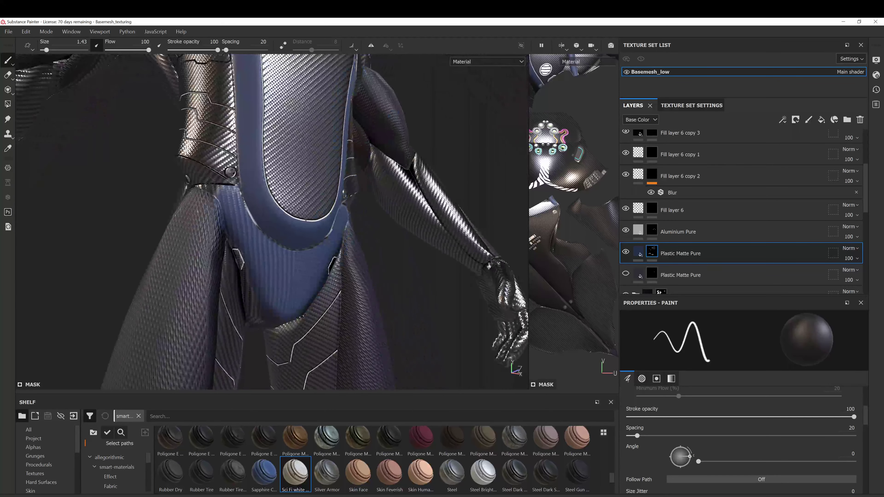
Turn on symmetry and refine the groin panel's blue edges beside the hips, alternating white and black in the mask.
{"action": "left_click", "coordinate": [371, 45]}
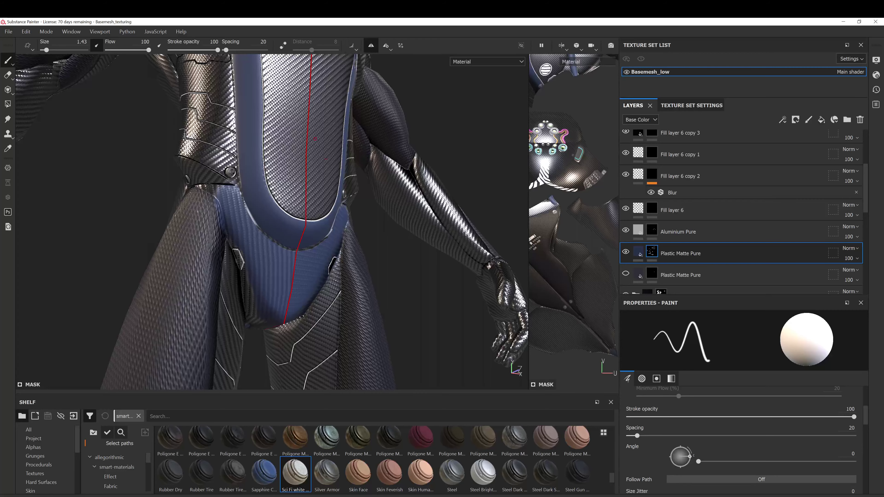
{"action": "left_click_drag", "start_coordinate": [222, 200], "coordinate": [354, 179], "text": "alt"}
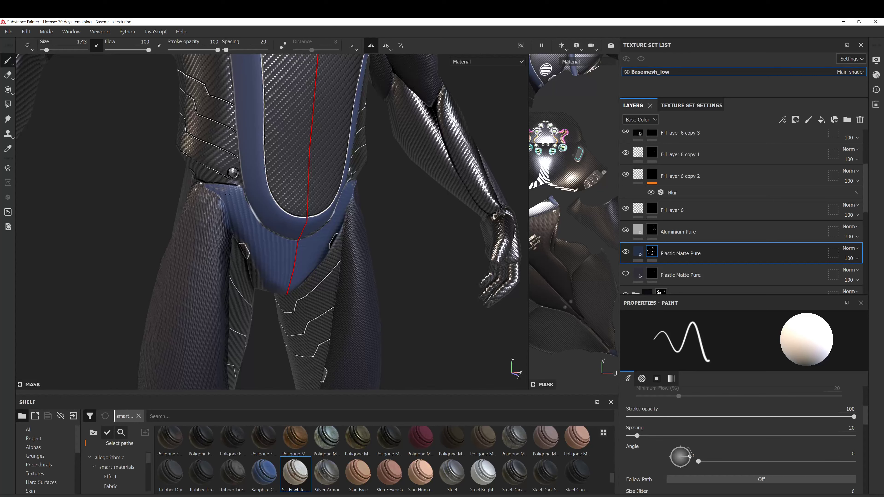
{"action": "key", "text": "x"}
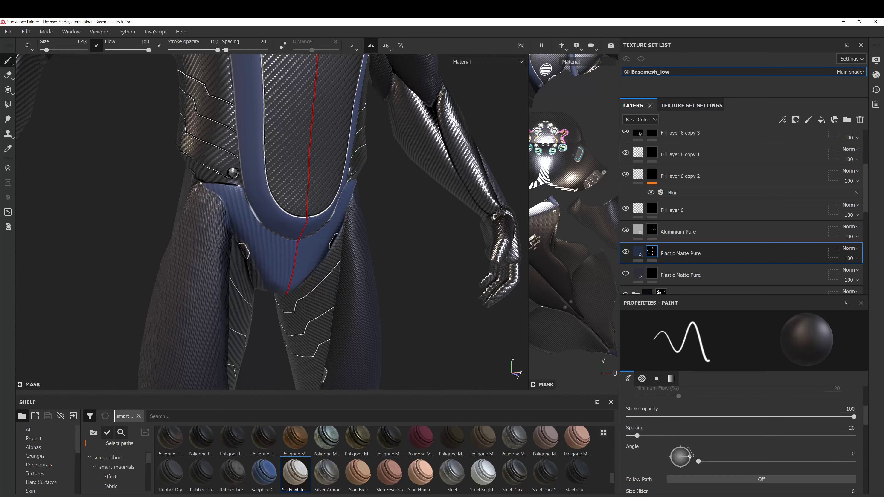
{"action": "left_click_drag", "start_coordinate": [225, 214], "coordinate": [205, 220], "text": "alt"}
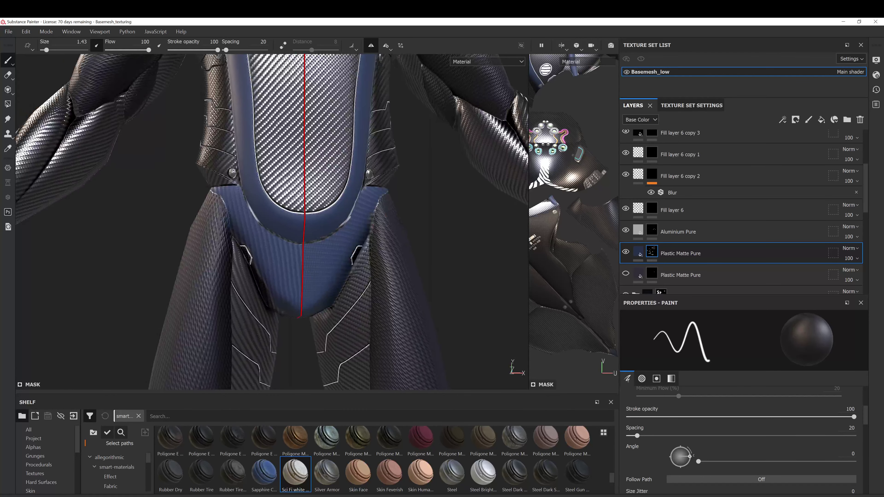
{"action": "key", "text": "x"}
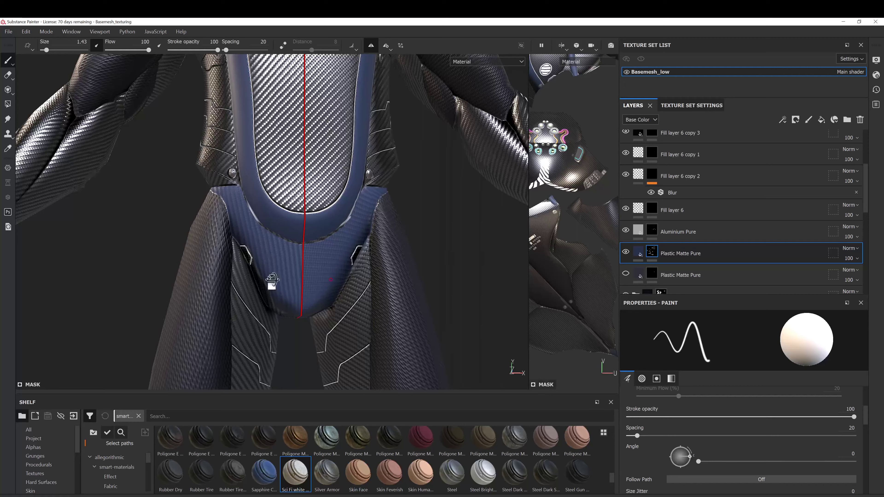
Refine the mask of the visible blue Plastic Matte Pure layer around the front pelvis and crotch, switching the brush to black.
{"action": "left_click_drag", "start_coordinate": [271, 280], "coordinate": [268, 185], "text": "alt"}
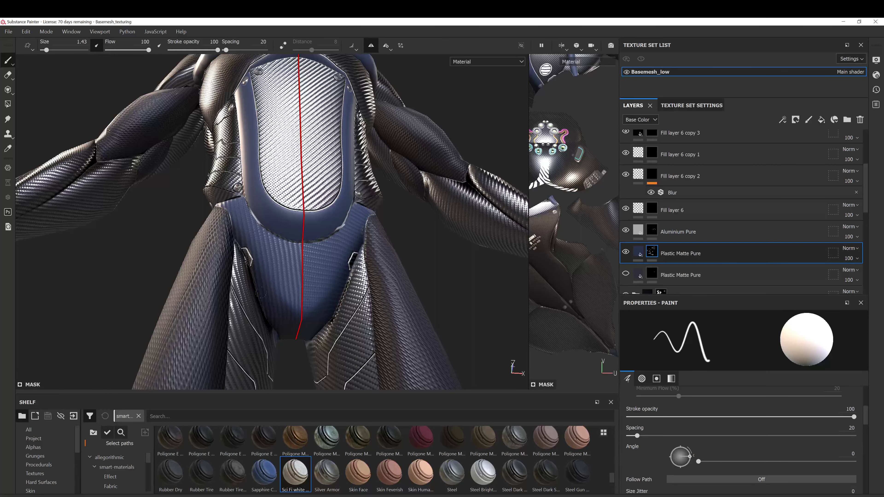
{"action": "left_click_drag", "start_coordinate": [277, 326], "coordinate": [318, 368], "text": "alt"}
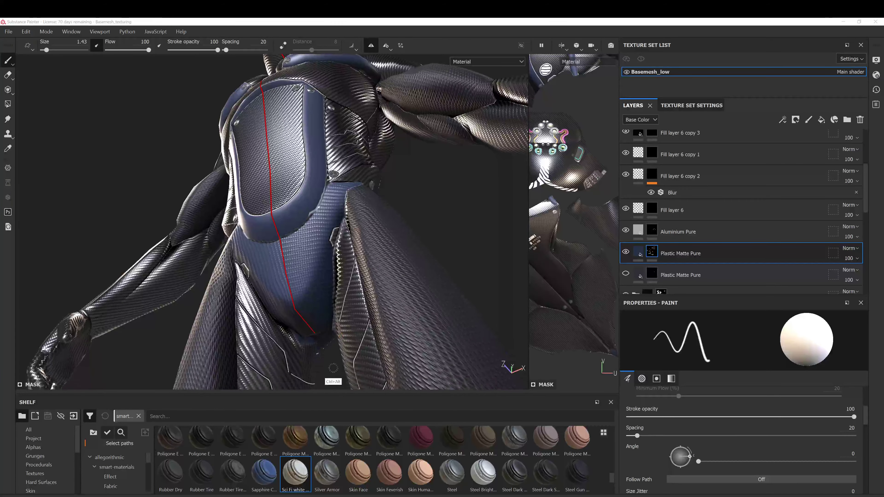
{"action": "middle_click_drag", "start_coordinate": [333, 352], "coordinate": [330, 302], "text": "alt"}
{"action": "left_click_drag", "start_coordinate": [330, 302], "coordinate": [362, 329], "text": "alt"}
{"action": "right_click_drag", "start_coordinate": [361, 329], "coordinate": [311, 348], "text": "alt"}
{"action": "mouse_move", "coordinate": [310, 348]}
{"action": "left_mouse_down", "text": "alt"}
{"action": "mouse_move", "coordinate": [317, 300]}
{"action": "mouse_move", "coordinate": [298, 278]}
{"action": "left_mouse_up", "text": "alt"}
{"action": "key", "text": "x"}
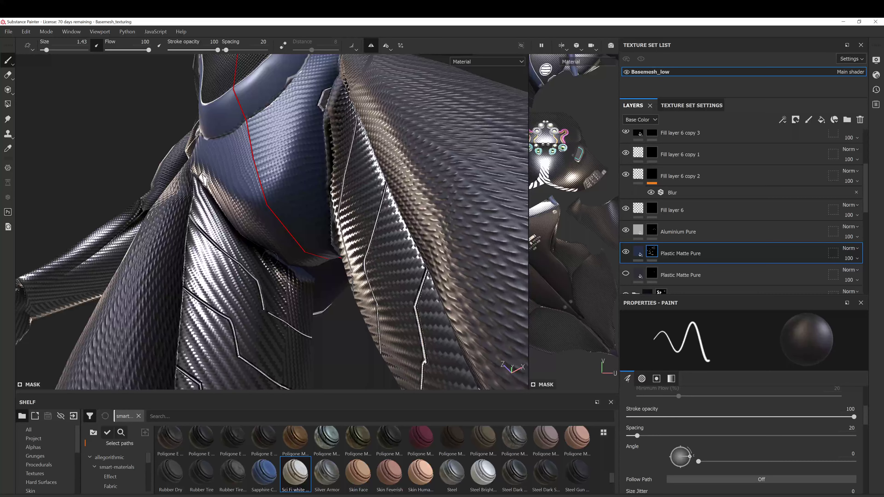
Touch up the blue Plastic Matte Pure mask under the crotch and along the inner buttock panels with black and white paint.
{"action": "left_click_drag", "start_coordinate": [301, 278], "coordinate": [95, 292], "text": "alt"}
{"action": "left_click_drag", "start_coordinate": [371, 278], "coordinate": [195, 62], "text": "alt"}
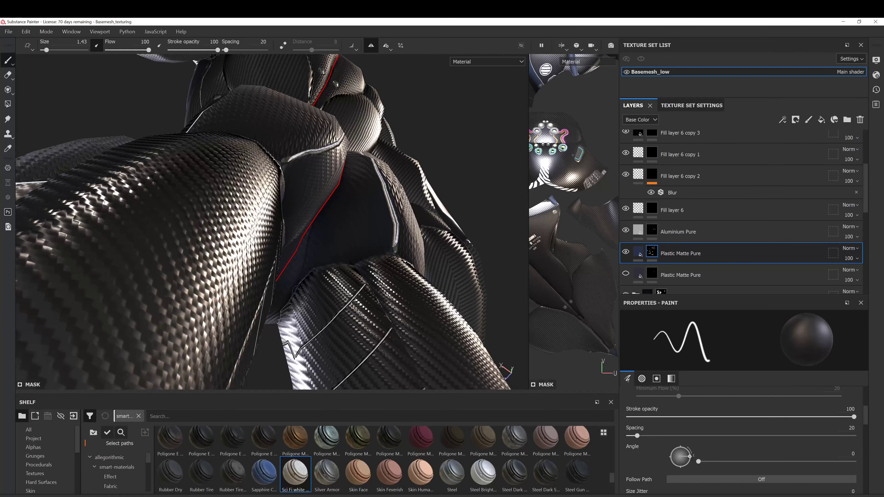
{"action": "left_click_drag", "start_coordinate": [317, 284], "coordinate": [316, 307], "text": "alt"}
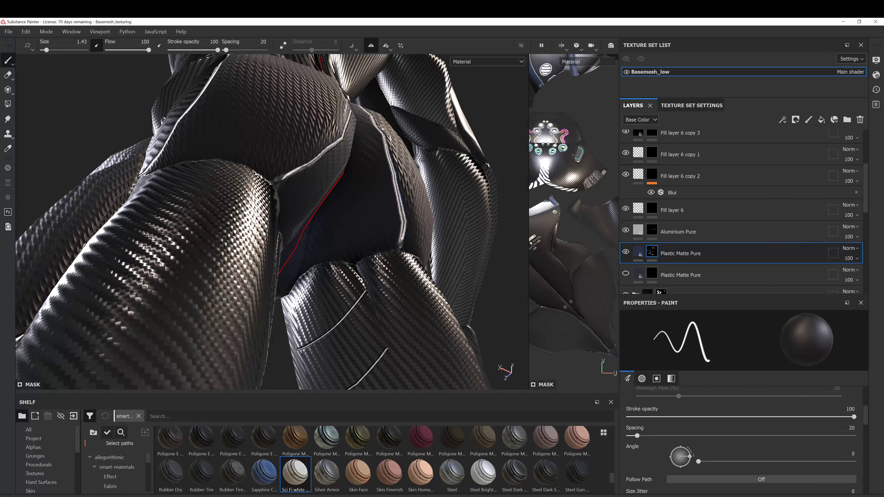
{"action": "left_click_drag", "start_coordinate": [404, 263], "coordinate": [372, 254], "text": "alt"}
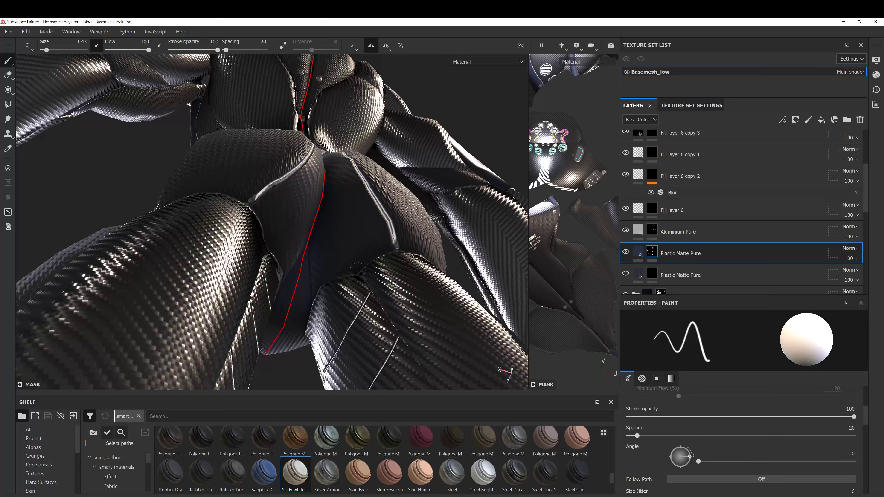
{"action": "left_click_drag", "start_coordinate": [376, 283], "coordinate": [272, 231], "text": "alt"}
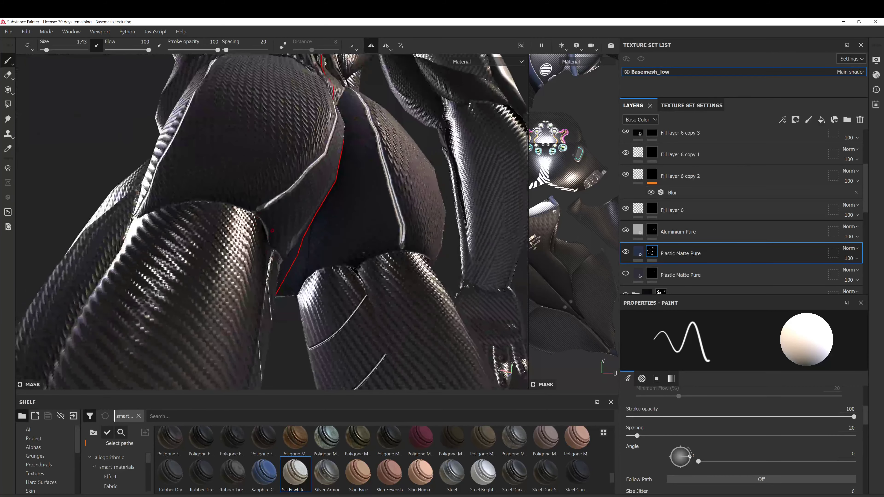
{"action": "left_click_drag", "start_coordinate": [318, 265], "coordinate": [359, 273], "text": "alt"}
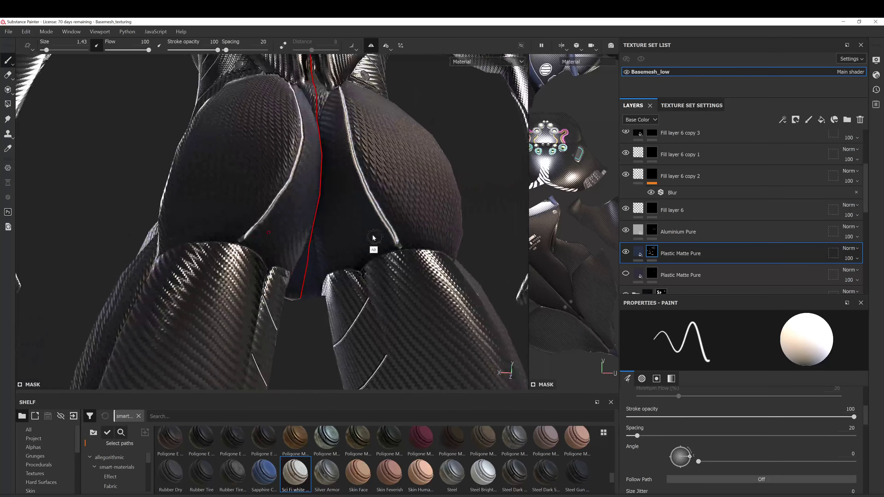
{"action": "left_click_drag", "start_coordinate": [373, 240], "coordinate": [308, 201], "text": "alt"}
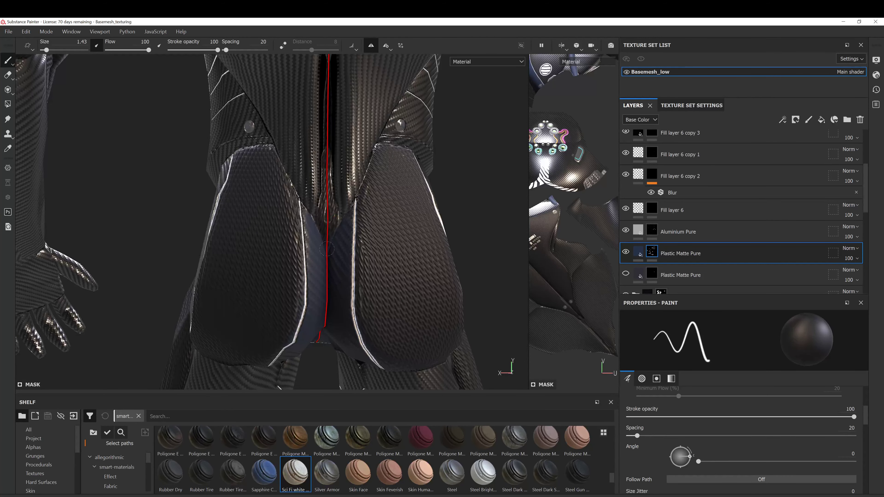
{"action": "left_click_drag", "start_coordinate": [323, 241], "coordinate": [307, 209], "text": "alt"}
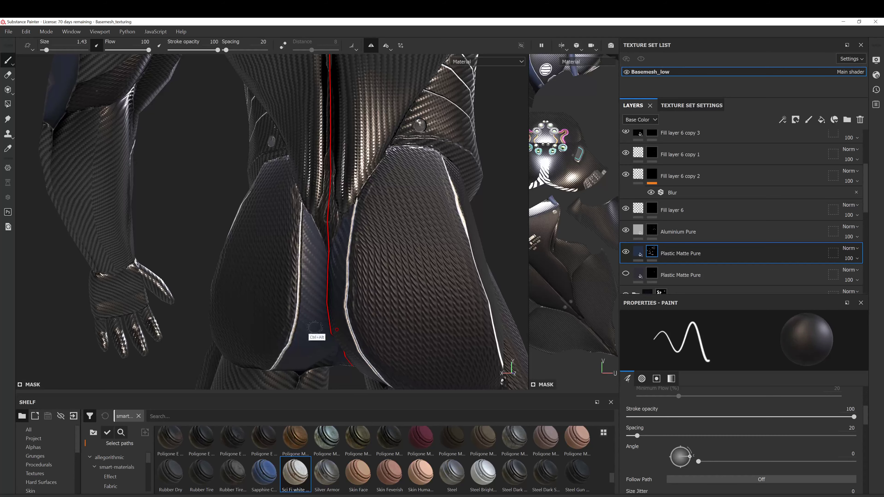
{"action": "left_click_drag", "start_coordinate": [315, 340], "coordinate": [302, 291], "text": "alt"}
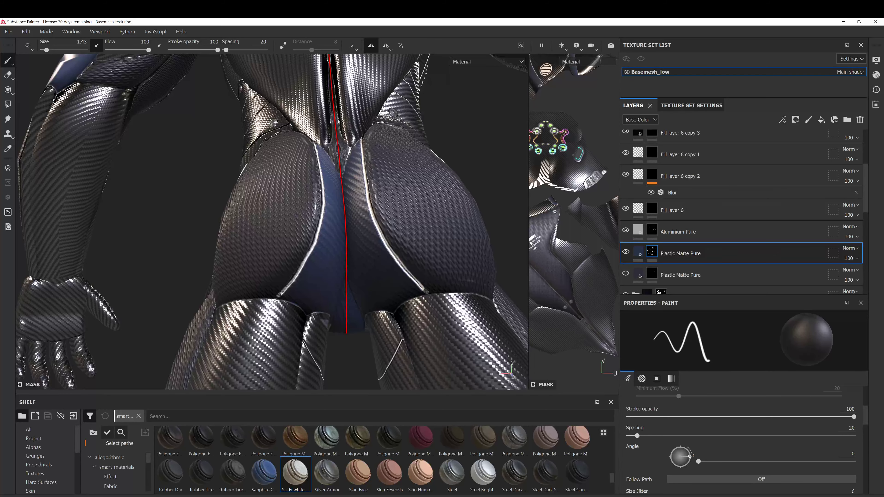
Inspect the blue pelvis and torso trim from back and front under rotated lighting for mask gaps.
{"action": "right_click_drag", "start_coordinate": [345, 269], "coordinate": [357, 232], "text": "alt"}
{"action": "left_click_drag", "start_coordinate": [357, 232], "coordinate": [501, 255], "text": "alt"}
{"action": "right_click_drag", "start_coordinate": [341, 241], "coordinate": [374, 221], "text": "alt"}
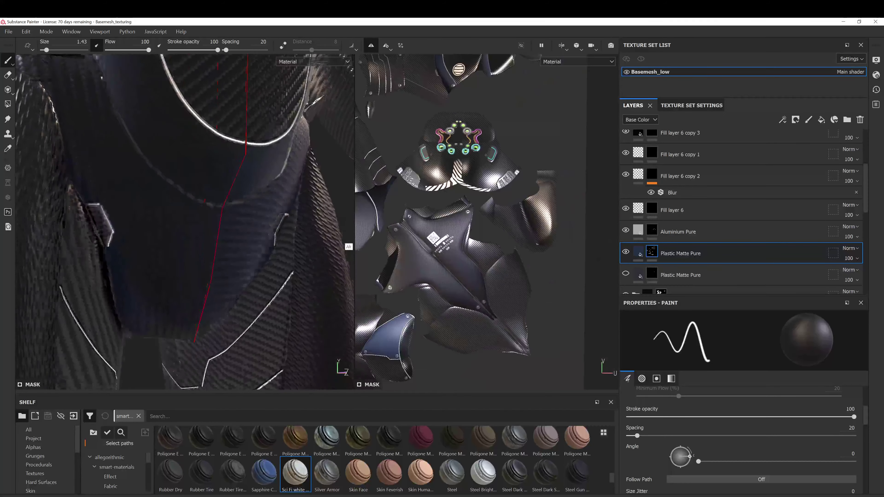
{"action": "right_click_drag", "start_coordinate": [252, 241], "coordinate": [239, 199], "text": "alt"}
{"action": "left_click_drag", "start_coordinate": [275, 240], "coordinate": [233, 257], "text": "alt"}
{"action": "right_click_drag", "start_coordinate": [233, 257], "coordinate": [251, 167], "text": "alt"}
{"action": "right_click_drag", "start_coordinate": [279, 294], "coordinate": [325, 301], "text": "shift"}
{"action": "right_click_drag", "start_coordinate": [264, 201], "coordinate": [300, 215], "text": "alt"}
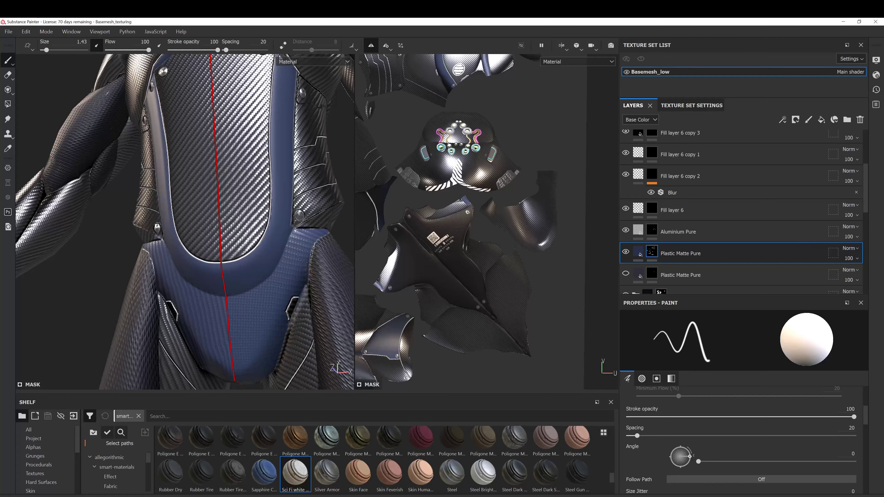
{"action": "mouse_move", "coordinate": [283, 288]}
{"action": "left_mouse_down", "text": "alt"}
{"action": "mouse_move", "coordinate": [223, 287]}
{"action": "mouse_move", "coordinate": [275, 290]}
{"action": "mouse_move", "coordinate": [261, 262]}
{"action": "left_mouse_up", "text": "alt"}
{"action": "scroll", "coordinate": [275, 290], "scroll_direction": "down", "scroll_amount": 2}
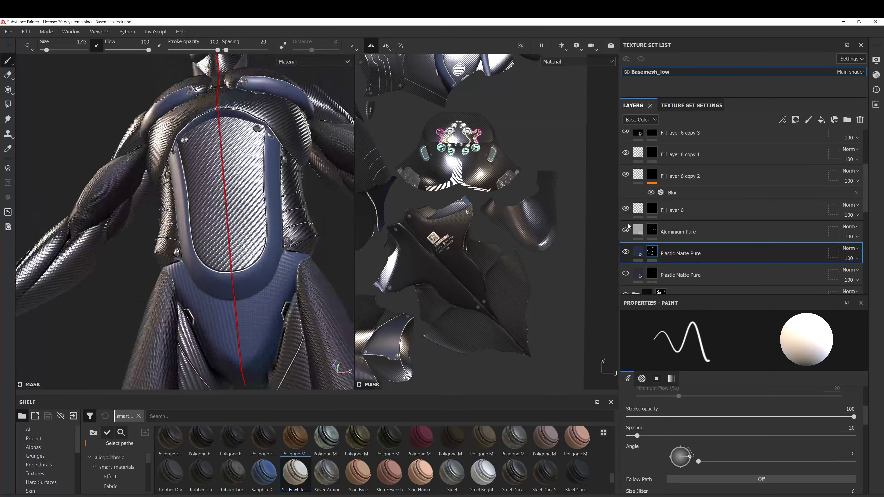
Copy the mask of the visible Plastic Matte Pure layer.
{"action": "right_click", "coordinate": [648, 250]}
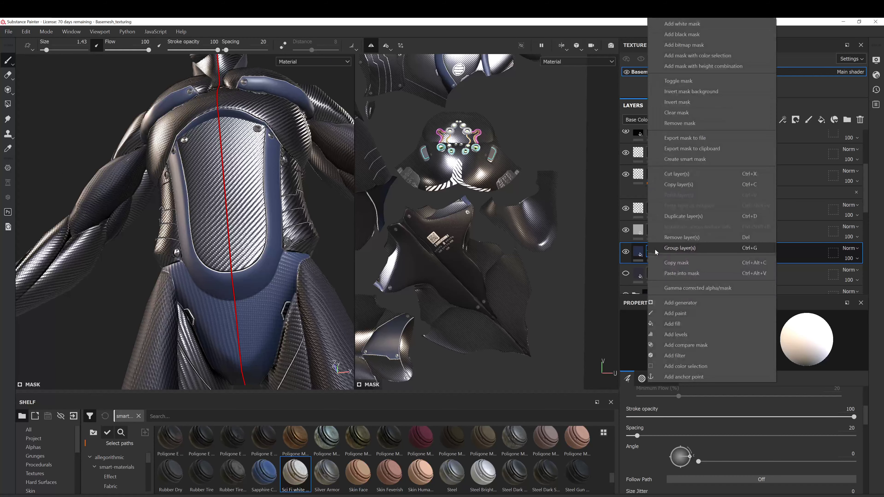
{"action": "left_click", "coordinate": [642, 253]}
{"action": "left_click", "coordinate": [652, 252]}
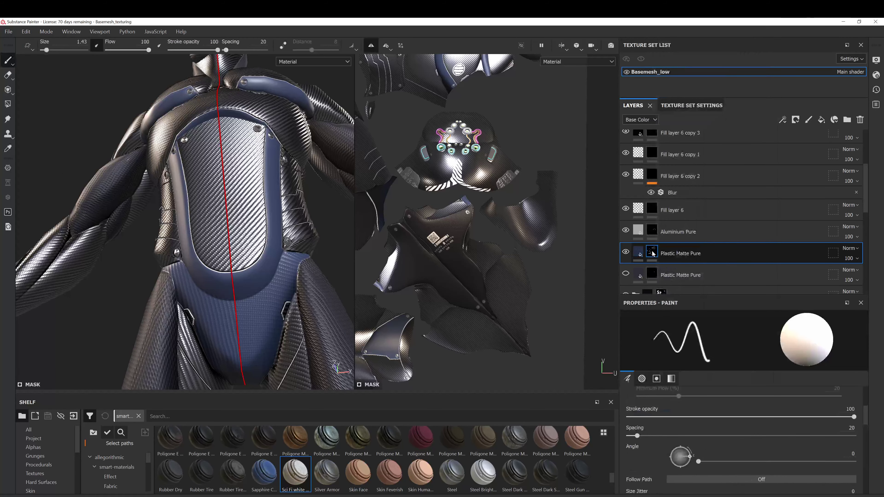
{"action": "right_click", "coordinate": [652, 252]}
{"action": "left_click", "coordinate": [690, 265]}
Search the layer stack for the carbon fibre weave and toggle Folder 1's visibility to check which areas it covers.
{"action": "scroll", "coordinate": [682, 250], "scroll_direction": "down", "scroll_amount": 4}
{"action": "scroll", "coordinate": [681, 251], "scroll_direction": "up", "scroll_amount": 2}
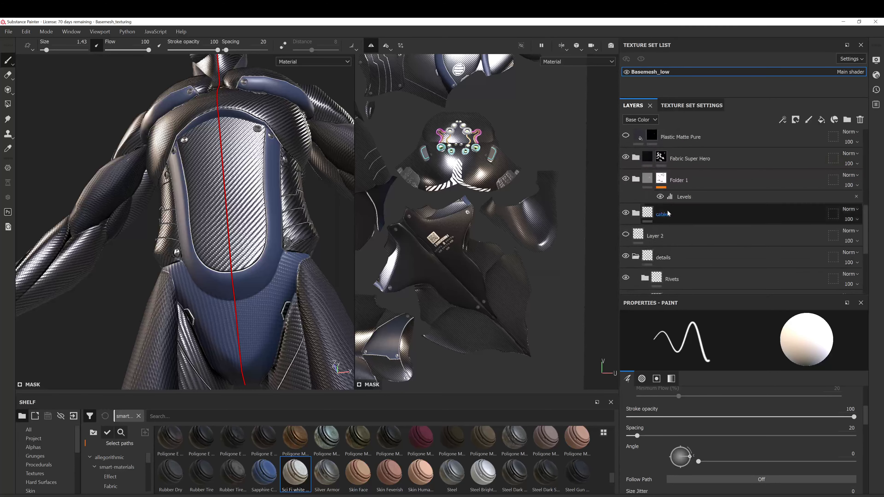
{"action": "scroll", "coordinate": [648, 204], "scroll_direction": "down", "scroll_amount": 5}
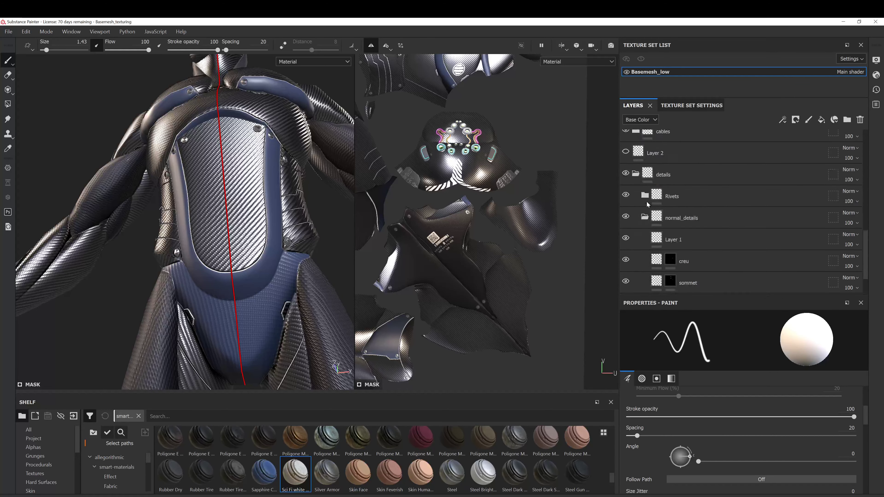
{"action": "scroll", "coordinate": [648, 206], "scroll_direction": "up", "scroll_amount": 4}
{"action": "scroll", "coordinate": [641, 223], "scroll_direction": "up", "scroll_amount": 6}
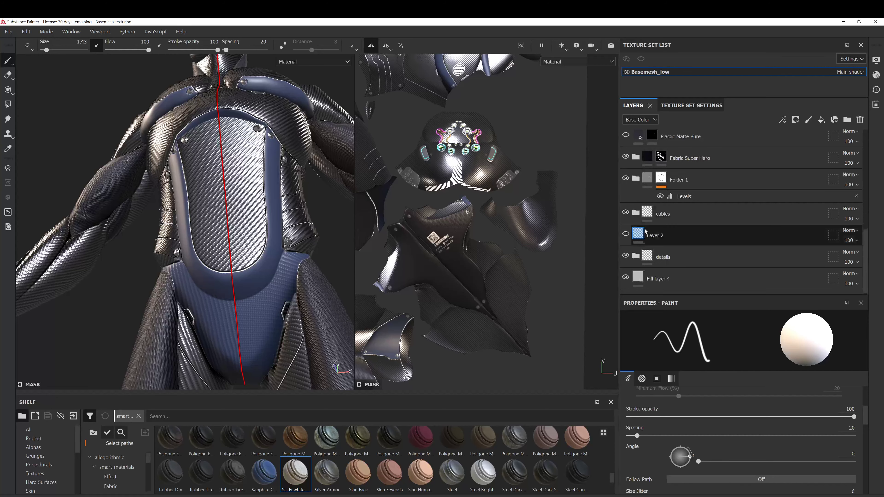
{"action": "scroll", "coordinate": [642, 216], "scroll_direction": "down", "scroll_amount": 5}
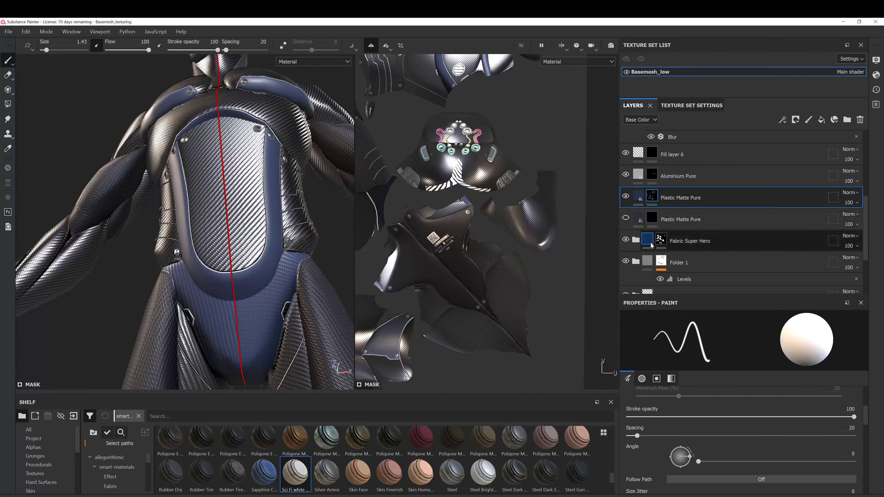
{"action": "scroll", "coordinate": [635, 243], "scroll_direction": "down", "scroll_amount": 1}
{"action": "left_click", "coordinate": [626, 233]}
{"action": "left_click", "coordinate": [625, 233]}
{"action": "left_click", "coordinate": [625, 233]}
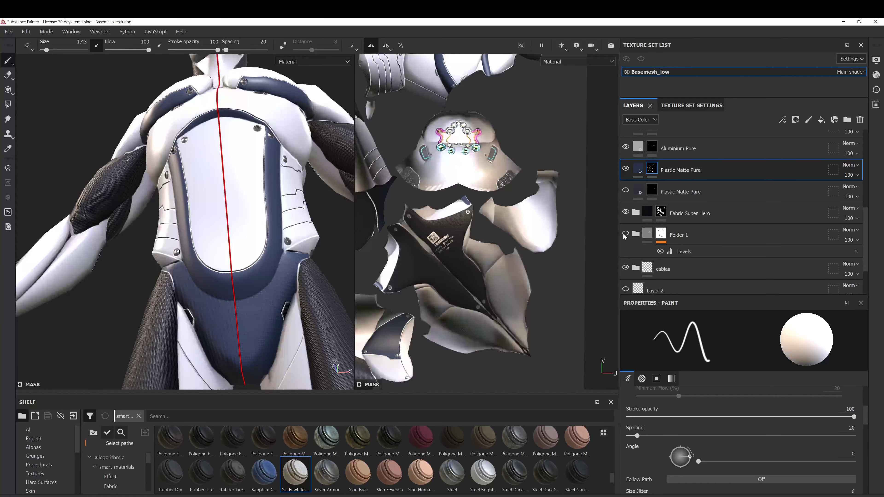
{"action": "left_click", "coordinate": [626, 233]}
Paste the copied mask into Folder 1's mask and invert it to exclude the weave from the blue plastic parts.
{"action": "left_click", "coordinate": [663, 235]}
{"action": "right_click", "coordinate": [661, 235]}
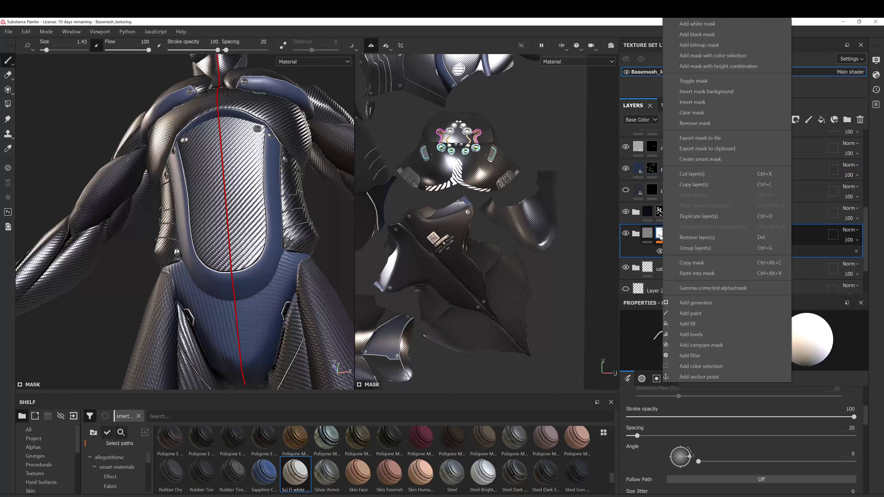
{"action": "left_click", "coordinate": [695, 274]}
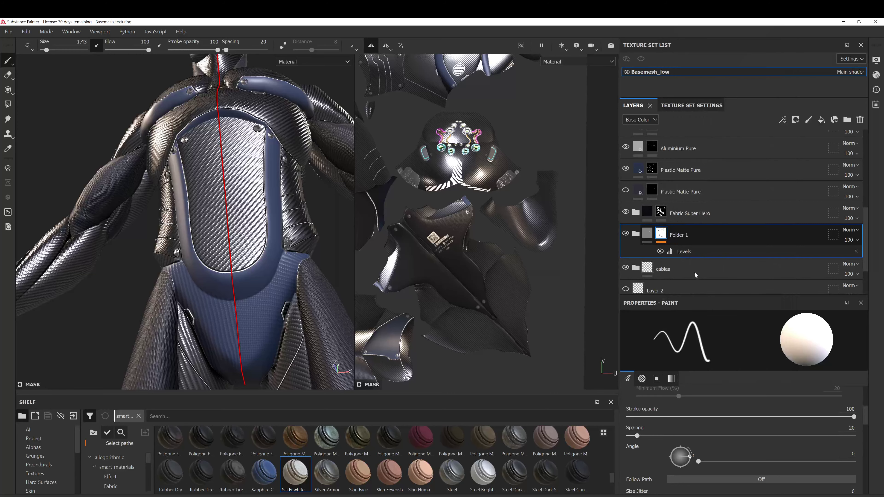
{"action": "right_click", "coordinate": [662, 236]}
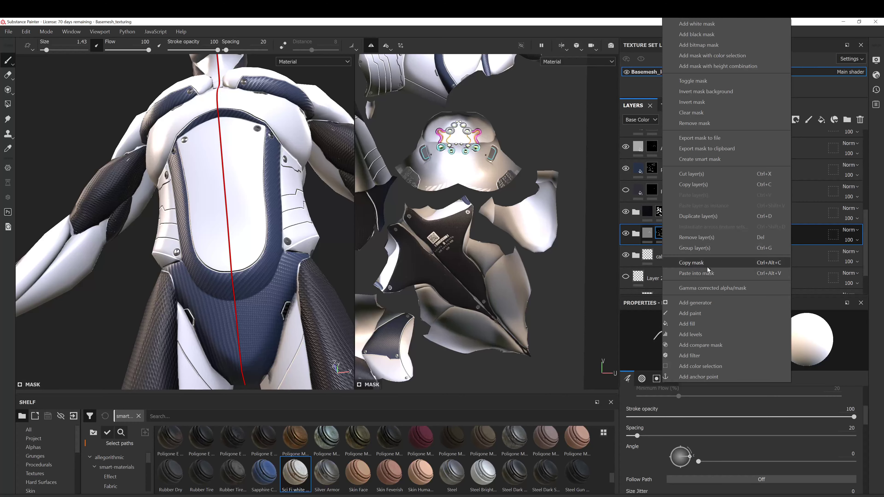
{"action": "left_click", "coordinate": [703, 104]}
Check the blue pelvis panel and add a paint effect to Folder 1's mask.
{"action": "left_click_drag", "start_coordinate": [287, 365], "coordinate": [306, 348], "text": "alt"}
{"action": "right_click_drag", "start_coordinate": [306, 348], "coordinate": [275, 326], "text": "alt"}
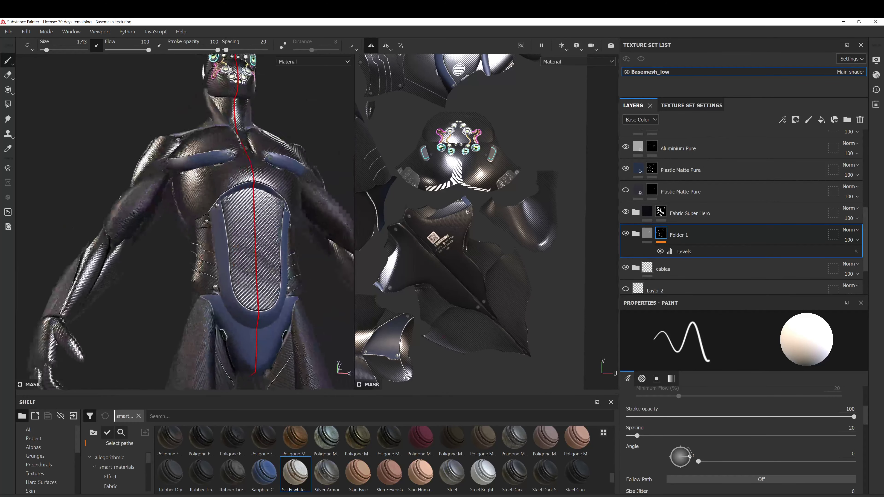
{"action": "middle_click_drag", "start_coordinate": [275, 326], "coordinate": [267, 240], "text": "alt"}
{"action": "right_click_drag", "start_coordinate": [269, 247], "coordinate": [324, 242], "text": "alt"}
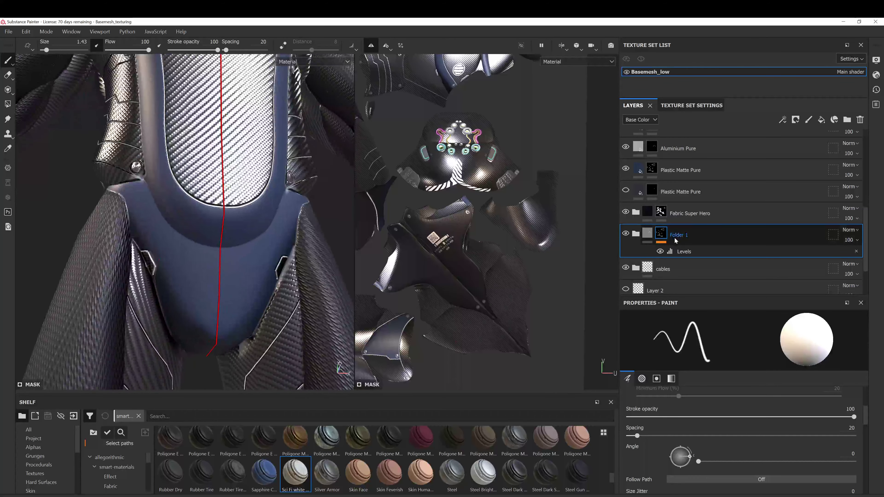
{"action": "right_click", "coordinate": [661, 233]}
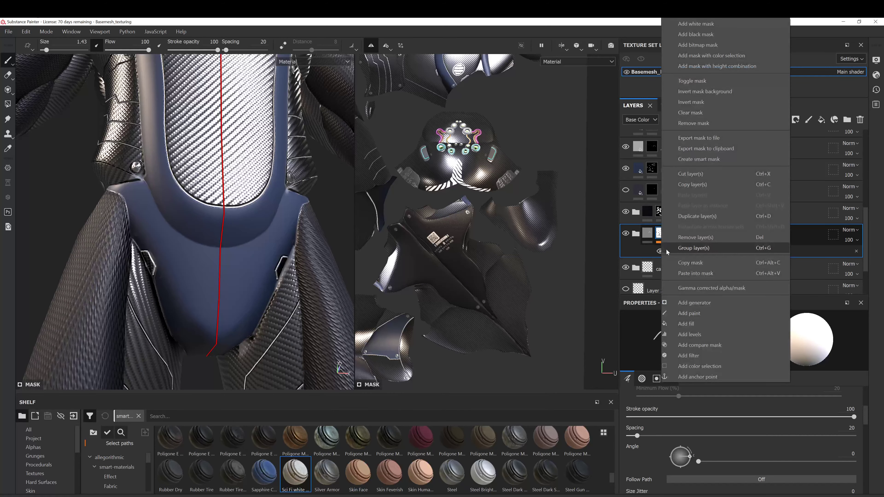
{"action": "right_click", "coordinate": [660, 238]}
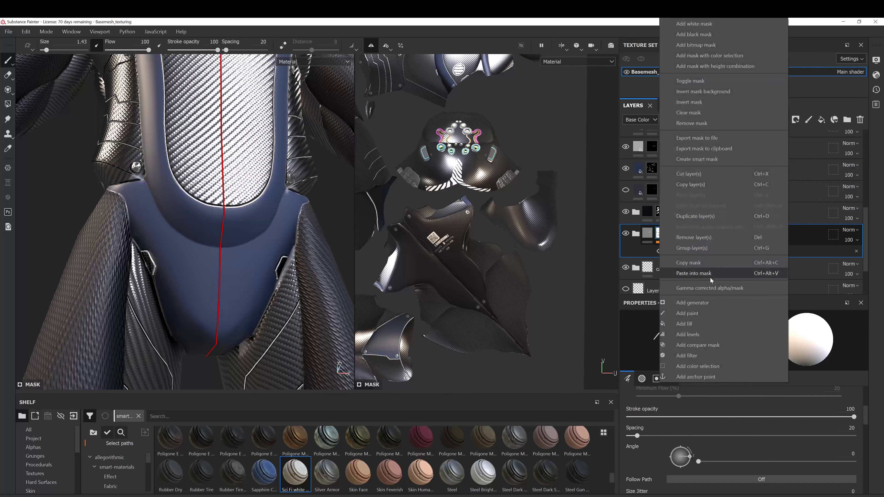
{"action": "left_click", "coordinate": [688, 313]}
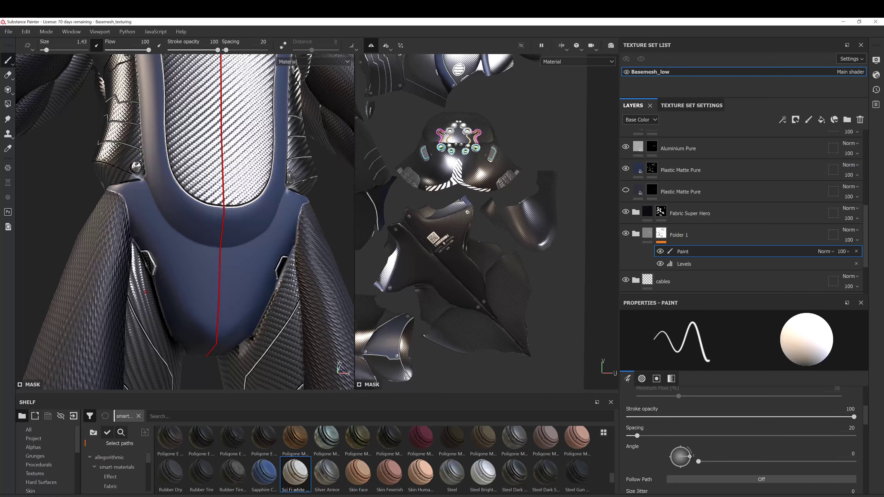
Touch up Folder 1's mask along the lower pelvis and crotch edges, alternating black and white paint.
{"action": "mouse_move", "coordinate": [291, 315]}
{"action": "left_mouse_down", "text": "alt"}
{"action": "mouse_move", "coordinate": [253, 306]}
{"action": "mouse_move", "coordinate": [267, 279]}
{"action": "mouse_move", "coordinate": [294, 280]}
{"action": "mouse_move", "coordinate": [286, 300]}
{"action": "left_mouse_up", "text": "alt"}
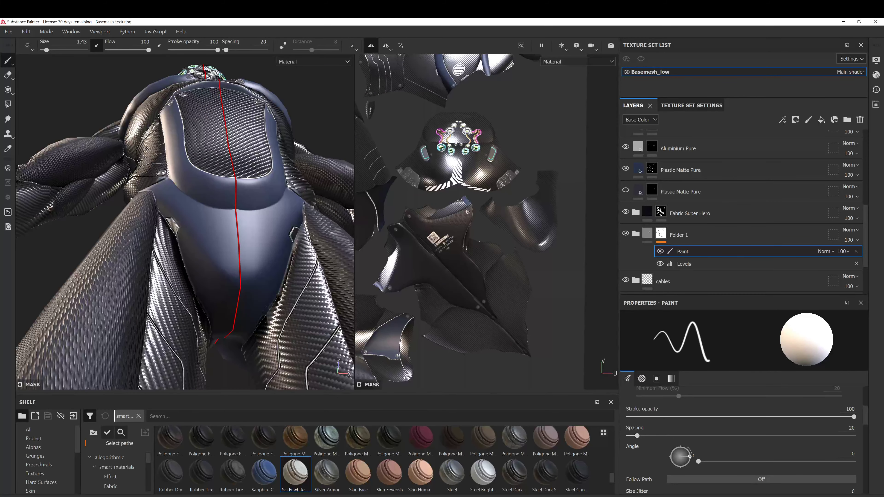
{"action": "key", "text": "x"}
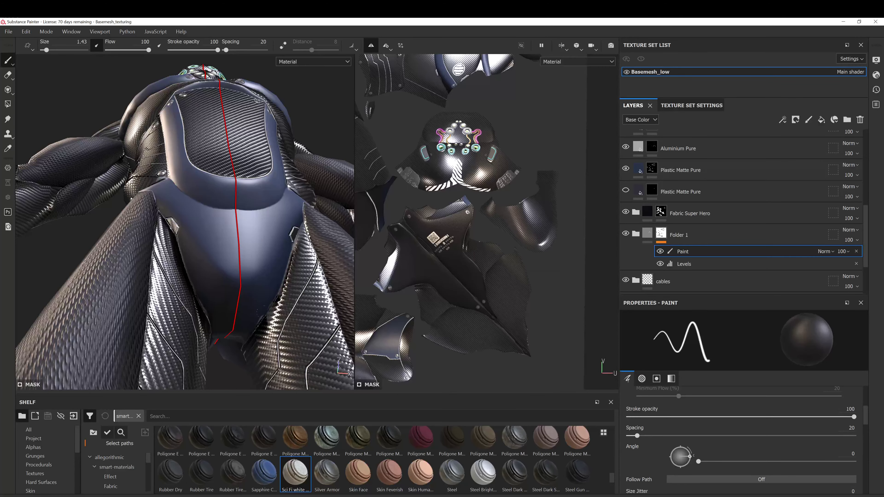
{"action": "left_click_drag", "start_coordinate": [296, 327], "coordinate": [276, 307], "text": "alt"}
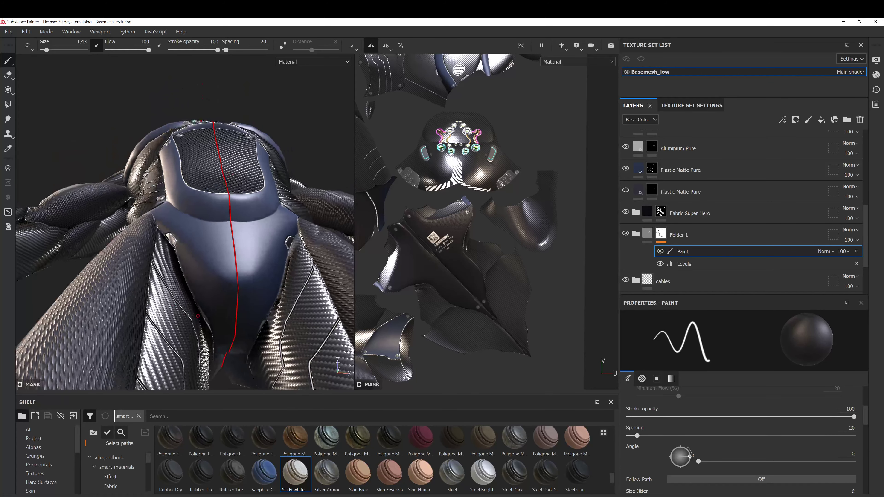
{"action": "key", "text": "x"}
Select the visible Plastic Matte Pure layer's mask and clean up the blue edges beside the inner thighs with black and white paint.
{"action": "left_click", "coordinate": [652, 169]}
{"action": "key", "text": "x"}
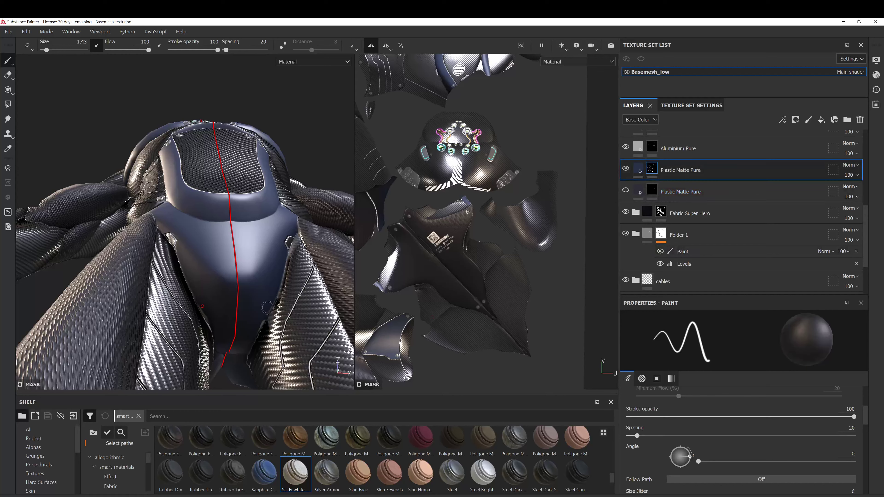
{"action": "key", "text": "x"}
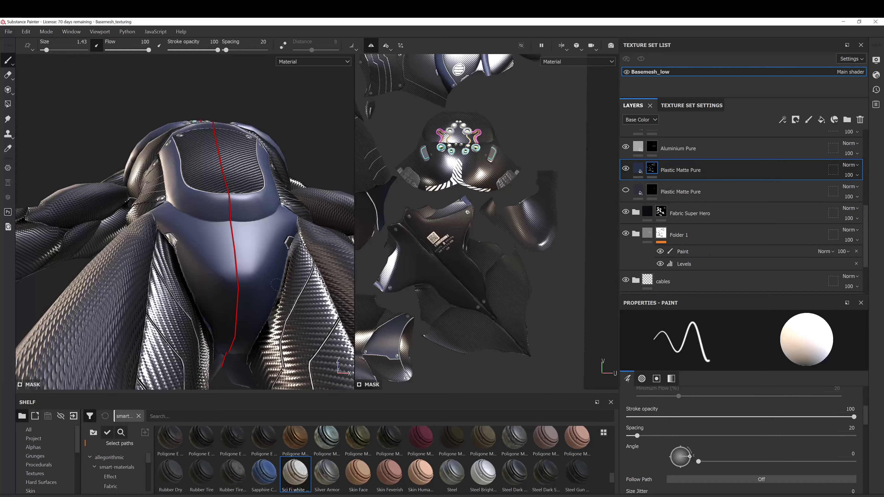
{"action": "left_click_drag", "start_coordinate": [312, 220], "coordinate": [285, 300], "text": "alt"}
{"action": "left_click_drag", "start_coordinate": [186, 281], "coordinate": [167, 256], "text": "alt"}
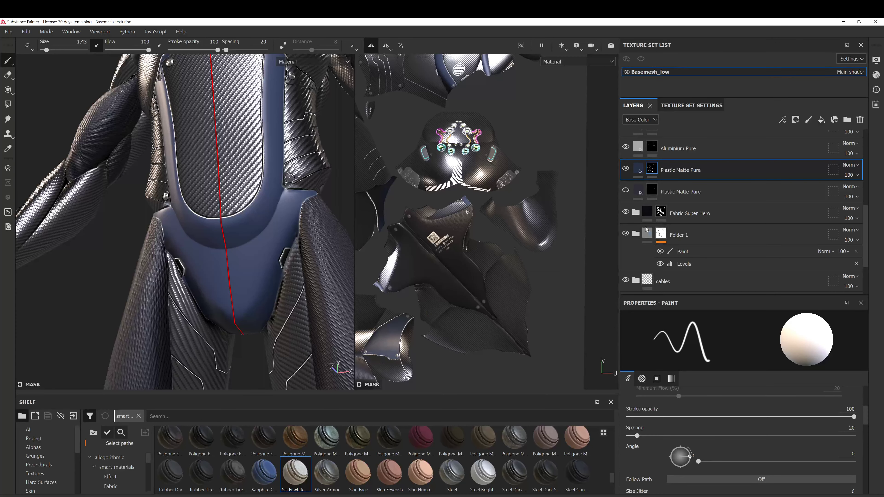
Expand Folder 1 and select the mask of the Carbon Fiber layer inside it.
{"action": "left_click", "coordinate": [682, 251]}
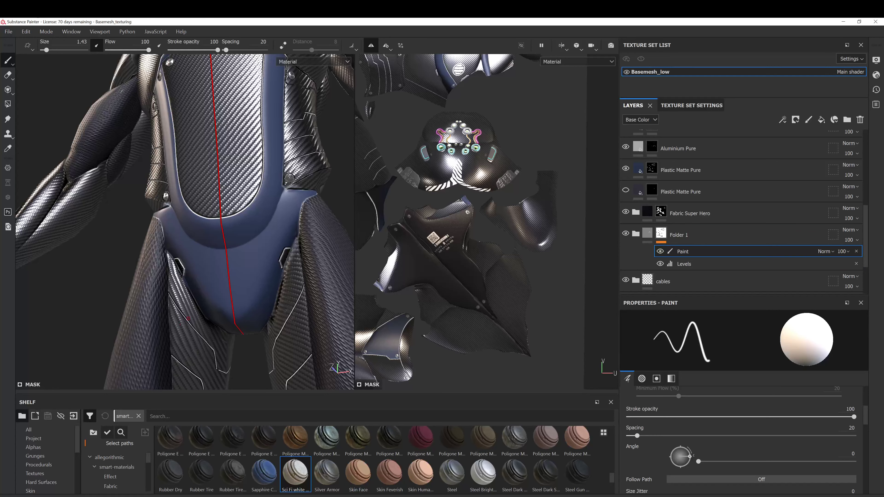
{"action": "left_click", "coordinate": [636, 233]}
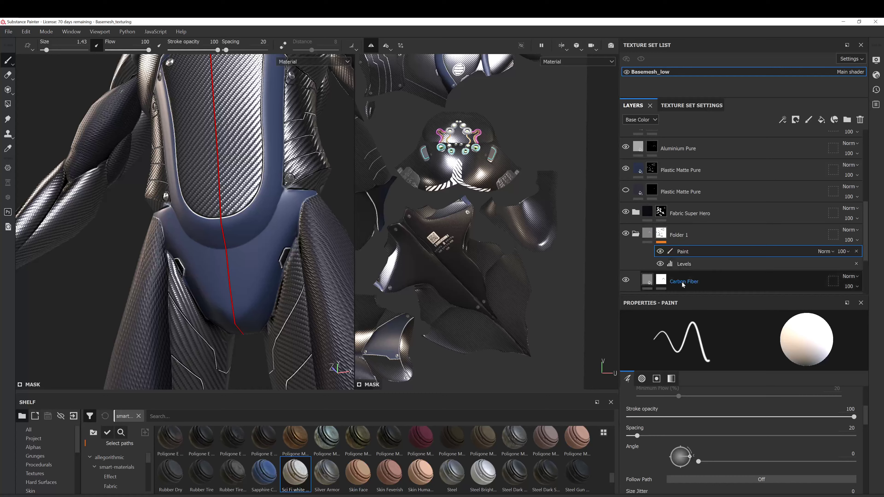
{"action": "left_click", "coordinate": [661, 281]}
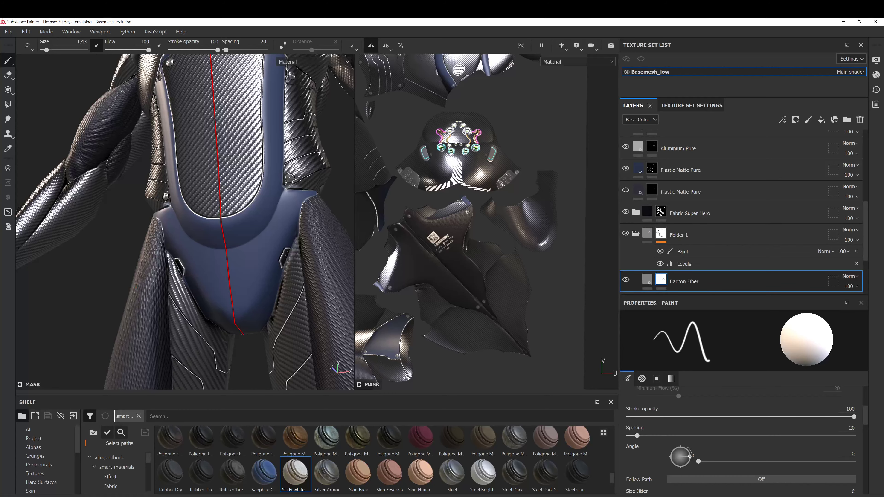
{"action": "right_click_drag", "start_coordinate": [304, 252], "coordinate": [263, 244], "text": "alt"}
{"action": "middle_click_drag", "start_coordinate": [263, 244], "coordinate": [280, 251], "text": "alt"}
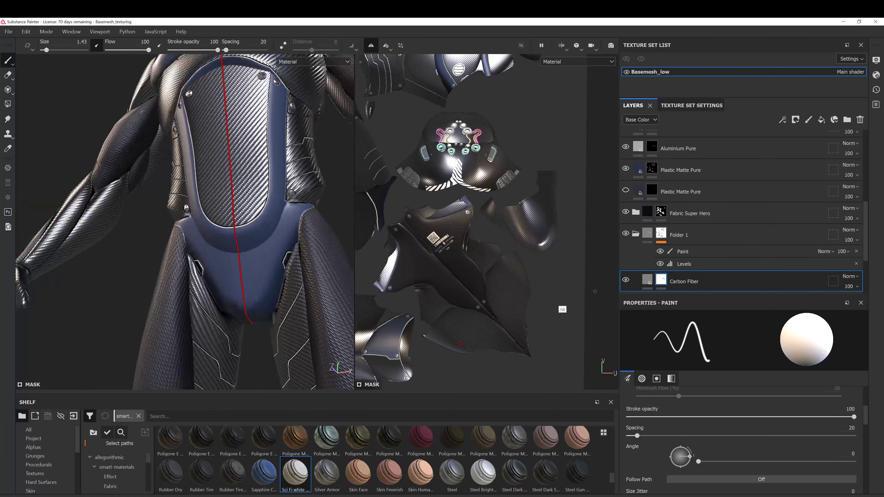
Compare Folder 1's mask with the visible Plastic Matte Pure layer's mask, leaving the latter selected with black paint.
{"action": "left_click", "coordinate": [661, 233]}
{"action": "key", "text": "x"}
{"action": "left_click", "coordinate": [652, 169]}
{"action": "key", "text": "x"}
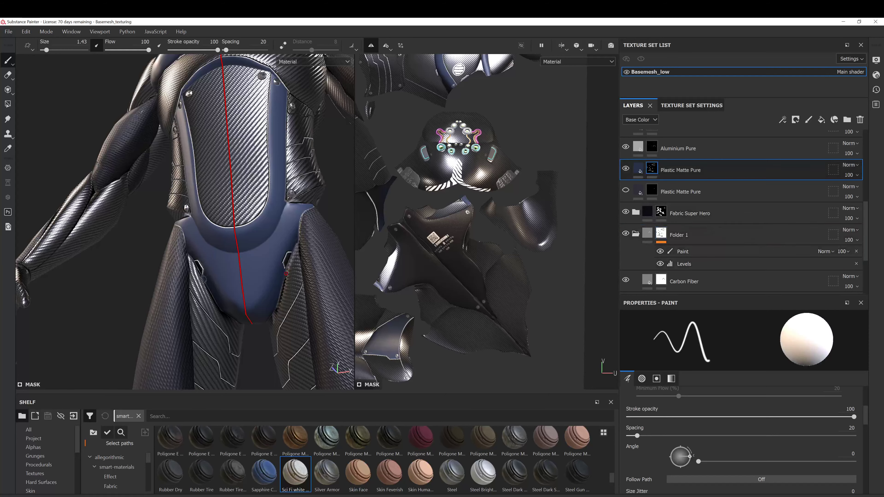
{"action": "key", "text": "x"}
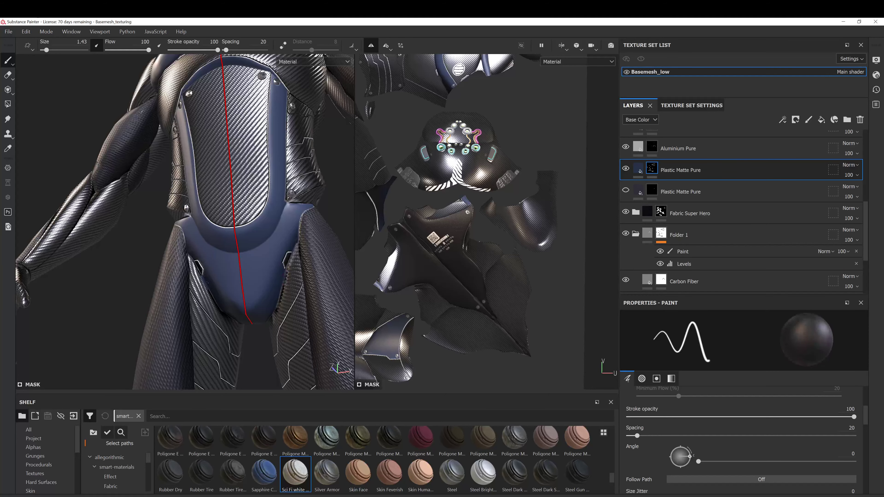
Check the blue torso frame and pelvis up close and select the paint effect on Folder 1's mask.
{"action": "right_click_drag", "start_coordinate": [238, 326], "coordinate": [324, 129], "text": "alt"}
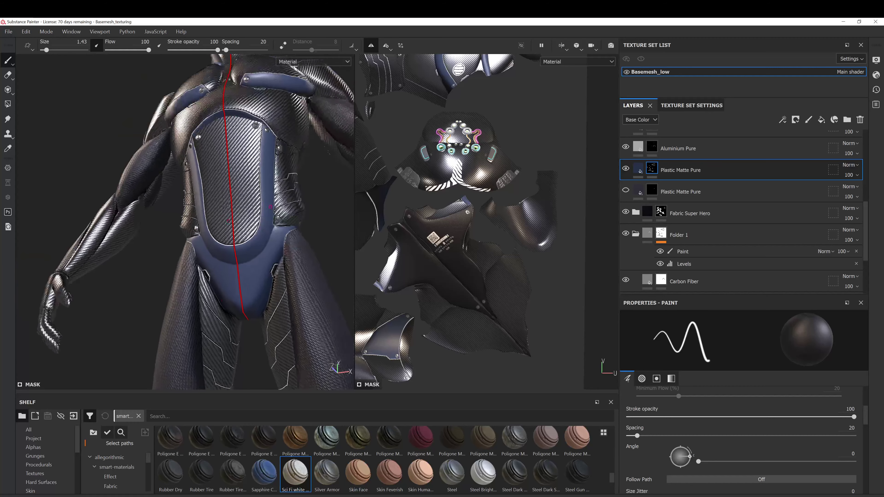
{"action": "left_click_drag", "start_coordinate": [259, 291], "coordinate": [247, 309], "text": "alt"}
{"action": "mouse_move", "coordinate": [265, 321]}
{"action": "right_mouse_down", "text": "alt"}
{"action": "mouse_move", "coordinate": [215, 275]}
{"action": "mouse_move", "coordinate": [188, 296]}
{"action": "right_mouse_up", "text": "alt"}
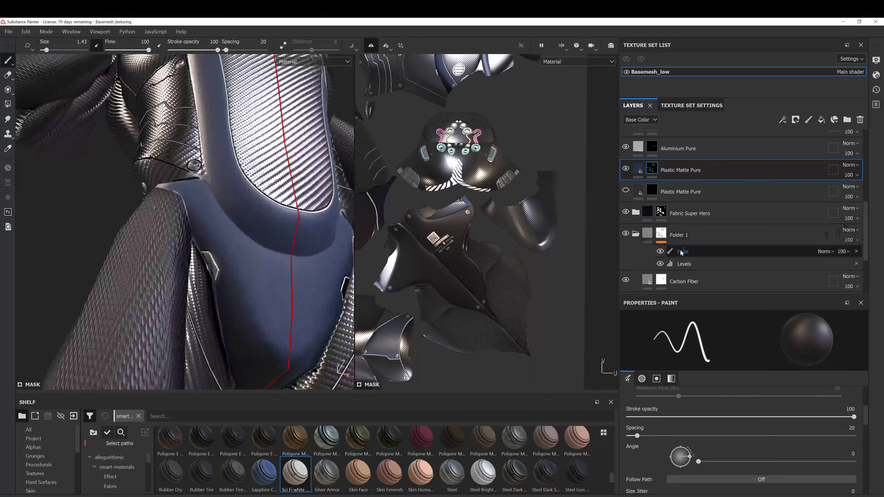
{"action": "left_click", "coordinate": [683, 251]}
{"action": "key", "text": "x"}
{"action": "key", "text": "x"}
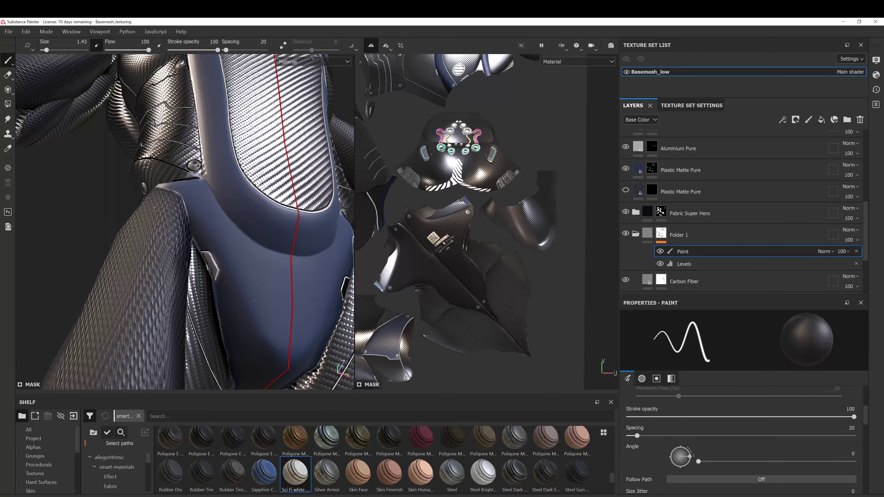
Inspect the whole character from several angles, then the lower leg and foot up close.
{"action": "right_click_drag", "start_coordinate": [259, 293], "coordinate": [188, 146], "text": "alt"}
{"action": "middle_click_drag", "start_coordinate": [285, 161], "coordinate": [346, 169], "text": "alt"}
{"action": "left_click_drag", "start_coordinate": [346, 169], "coordinate": [308, 315], "text": "alt"}
{"action": "middle_click_drag", "start_coordinate": [308, 315], "coordinate": [280, 230], "text": "alt"}
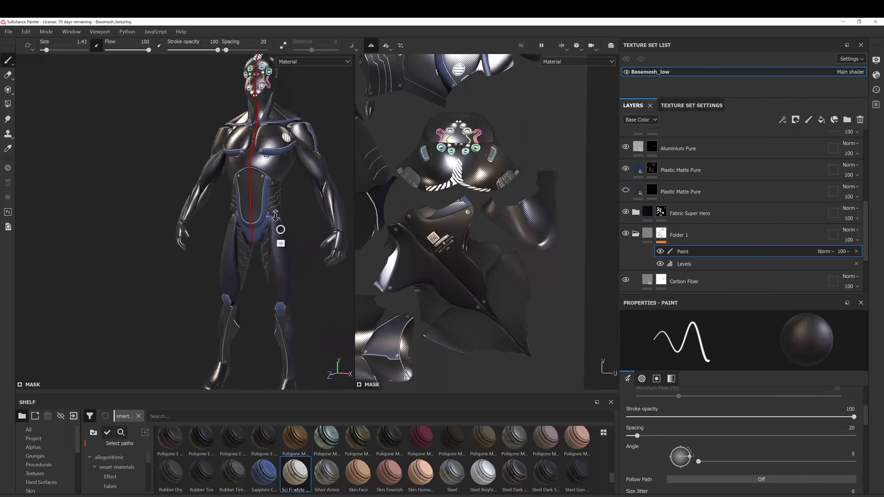
{"action": "right_click_drag", "start_coordinate": [280, 229], "coordinate": [292, 244], "text": "alt"}
{"action": "left_click_drag", "start_coordinate": [292, 245], "coordinate": [334, 260], "text": "alt"}
{"action": "middle_click_drag", "start_coordinate": [334, 259], "coordinate": [294, 285], "text": "alt"}
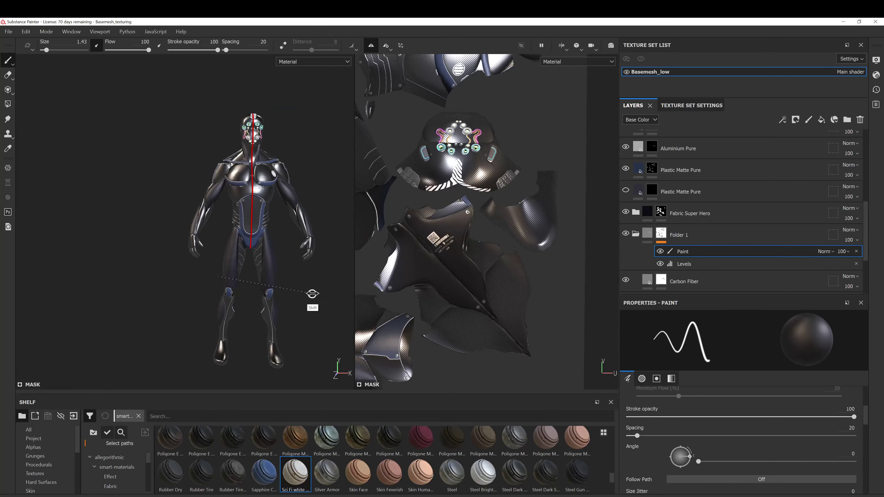
{"action": "mouse_move", "coordinate": [311, 293]}
{"action": "right_mouse_down", "text": "shift"}
{"action": "mouse_move", "coordinate": [275, 292]}
{"action": "mouse_move", "coordinate": [296, 293]}
{"action": "right_mouse_up", "text": "shift"}
{"action": "right_click_drag", "start_coordinate": [301, 333], "coordinate": [342, 367], "text": "alt"}
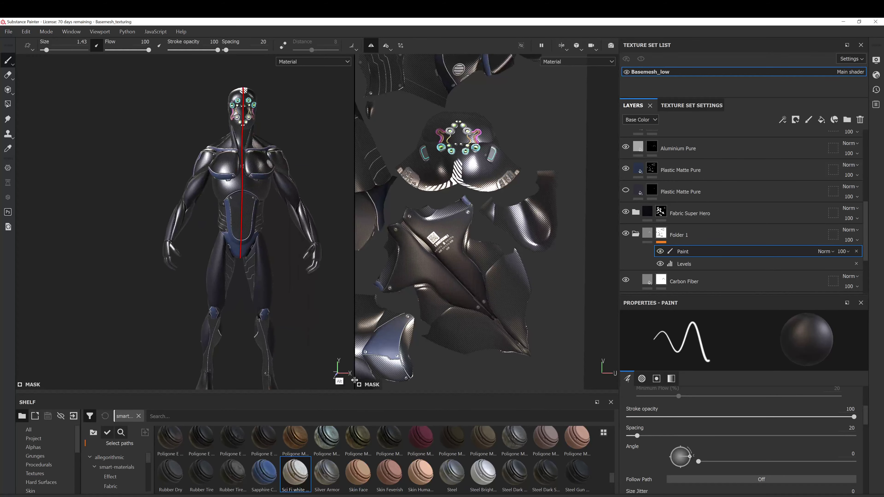
{"action": "middle_click_drag", "start_coordinate": [324, 365], "coordinate": [311, 261], "text": "alt"}
{"action": "left_click_drag", "start_coordinate": [316, 336], "coordinate": [386, 344], "text": "alt"}
{"action": "right_click_drag", "start_coordinate": [306, 348], "coordinate": [317, 389], "text": "alt"}
{"action": "middle_click_drag", "start_coordinate": [317, 388], "coordinate": [299, 277], "text": "alt"}
{"action": "right_click_drag", "start_coordinate": [272, 280], "coordinate": [284, 355], "text": "alt"}
{"action": "left_click_drag", "start_coordinate": [284, 355], "coordinate": [318, 300], "text": "alt"}
{"action": "middle_click_drag", "start_coordinate": [306, 348], "coordinate": [277, 301], "text": "alt"}
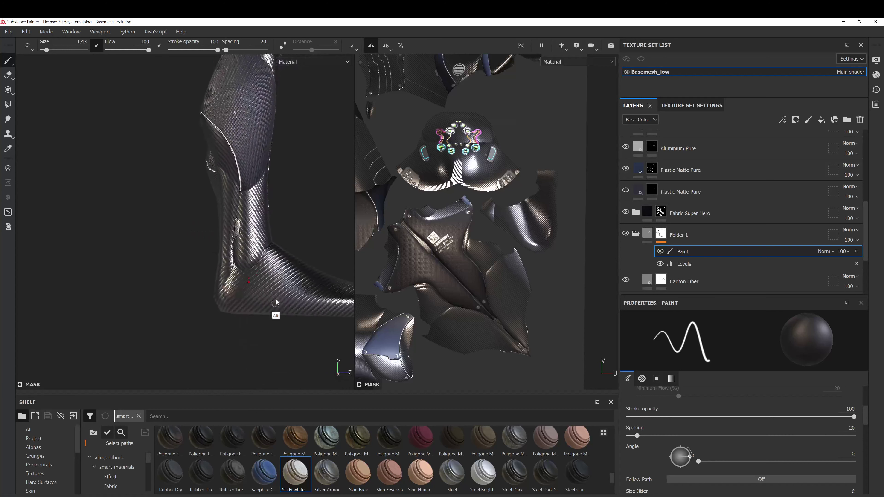
Select the visible Plastic Matte Pure layer's mask and paint a white patch at the heel below the ankle.
{"action": "key", "text": "x"}
{"action": "key", "text": "x"}
{"action": "left_click", "coordinate": [652, 169]}
{"action": "left_click_drag", "start_coordinate": [262, 292], "coordinate": [293, 312], "text": "ctrl+alt"}
{"action": "left_click_drag", "start_coordinate": [293, 312], "coordinate": [322, 324], "text": "alt"}
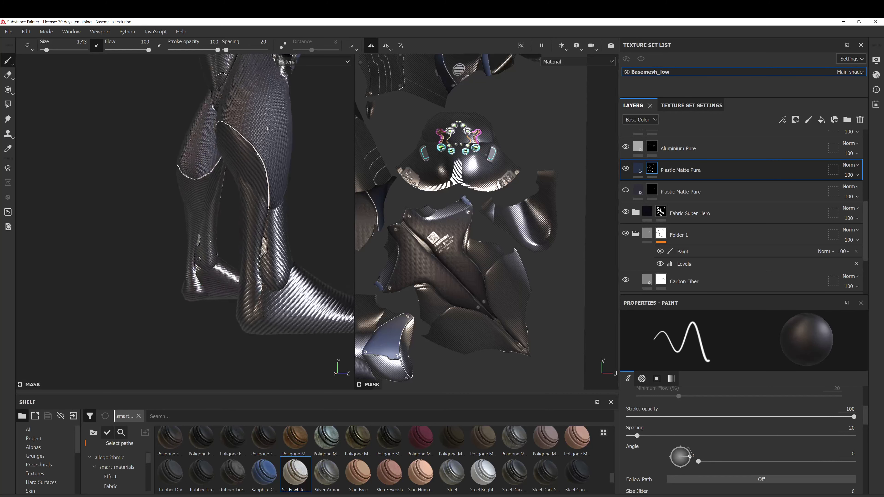
{"action": "key", "text": "x"}
{"action": "left_click_drag", "start_coordinate": [263, 306], "coordinate": [262, 295]}
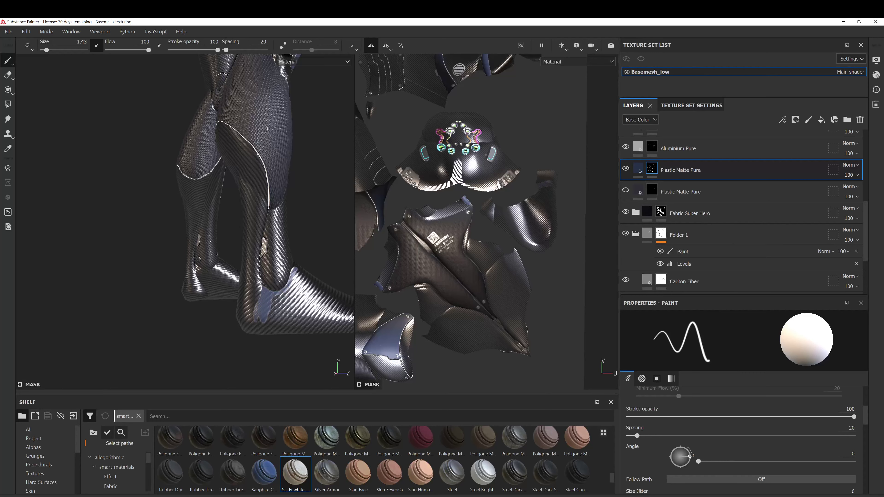
Extend the white mask paint around the ankle and across the top of the foot, checking both sides of the leg.
{"action": "left_click_drag", "start_coordinate": [303, 260], "coordinate": [283, 305], "text": "alt"}
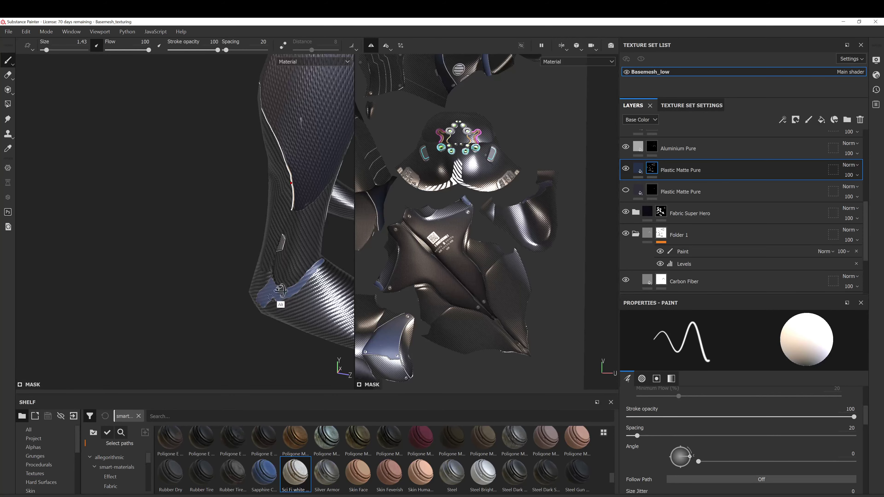
{"action": "left_click_drag", "start_coordinate": [281, 290], "coordinate": [248, 361], "text": "alt"}
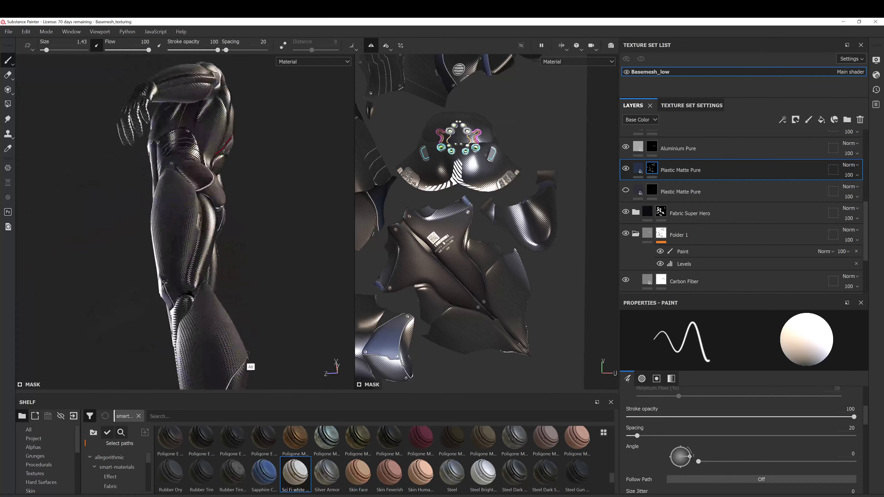
{"action": "middle_click_drag", "start_coordinate": [281, 349], "coordinate": [249, 171], "text": "alt"}
{"action": "left_click_drag", "start_coordinate": [249, 171], "coordinate": [153, 317], "text": "alt"}
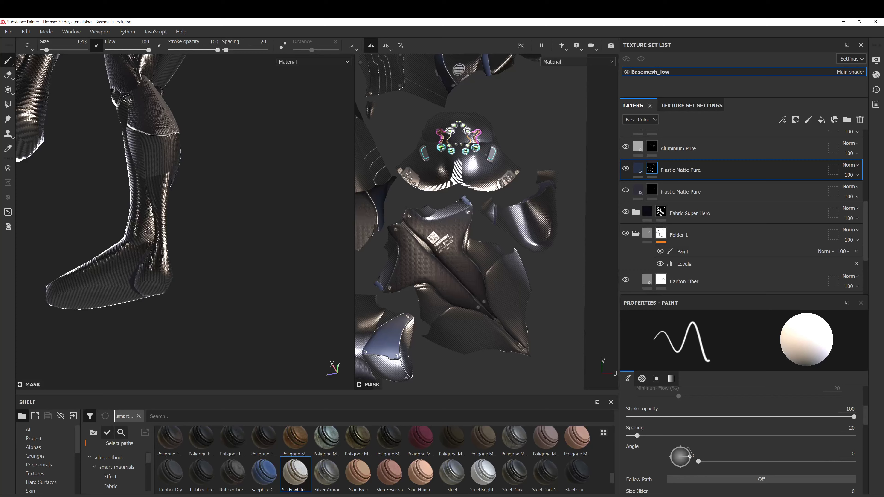
{"action": "left_click_drag", "start_coordinate": [209, 223], "coordinate": [203, 264], "text": "alt"}
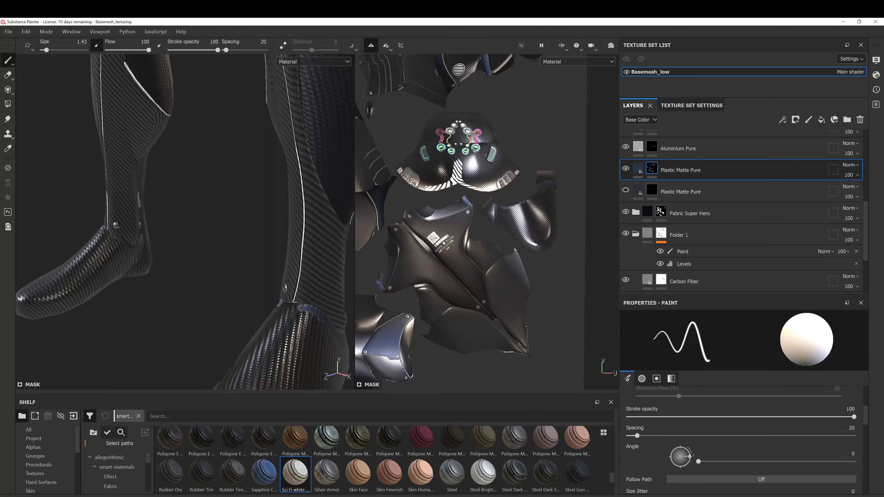
{"action": "left_click_drag", "start_coordinate": [296, 306], "coordinate": [151, 210], "text": "alt"}
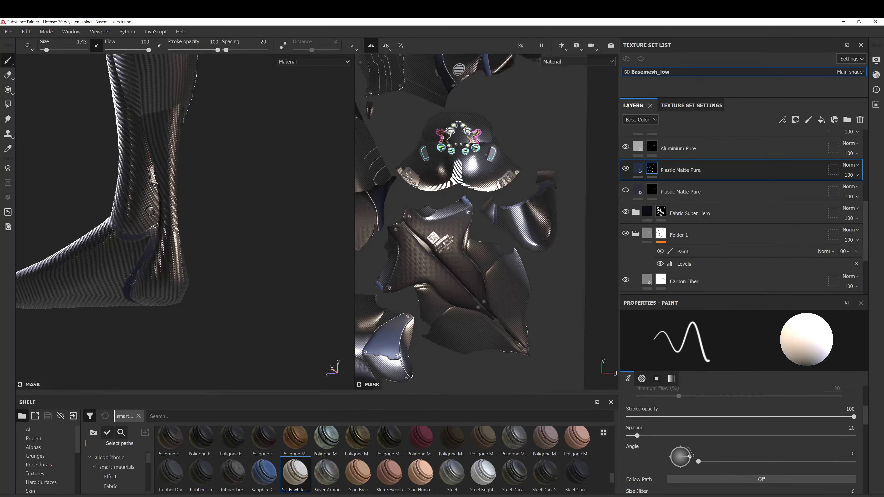
Fill the foot with the blue plastic by painting its mask white, using brush sizes of 7.94 and 5.37.
{"action": "mouse_move", "coordinate": [150, 211]}
{"action": "left_mouse_down", "text": "alt"}
{"action": "mouse_move", "coordinate": [153, 279]}
{"action": "mouse_move", "coordinate": [149, 272]}
{"action": "mouse_move", "coordinate": [261, 265]}
{"action": "mouse_move", "coordinate": [234, 232]}
{"action": "mouse_move", "coordinate": [299, 272]}
{"action": "left_mouse_up", "text": "alt"}
{"action": "right_click_drag", "start_coordinate": [194, 206], "coordinate": [208, 209], "text": "ctrl"}
{"action": "mouse_move", "coordinate": [199, 205]}
{"action": "left_mouse_down"}
{"action": "mouse_move", "coordinate": [196, 225]}
{"action": "mouse_move", "coordinate": [159, 207]}
{"action": "mouse_move", "coordinate": [122, 225]}
{"action": "mouse_move", "coordinate": [187, 237]}
{"action": "left_mouse_up"}
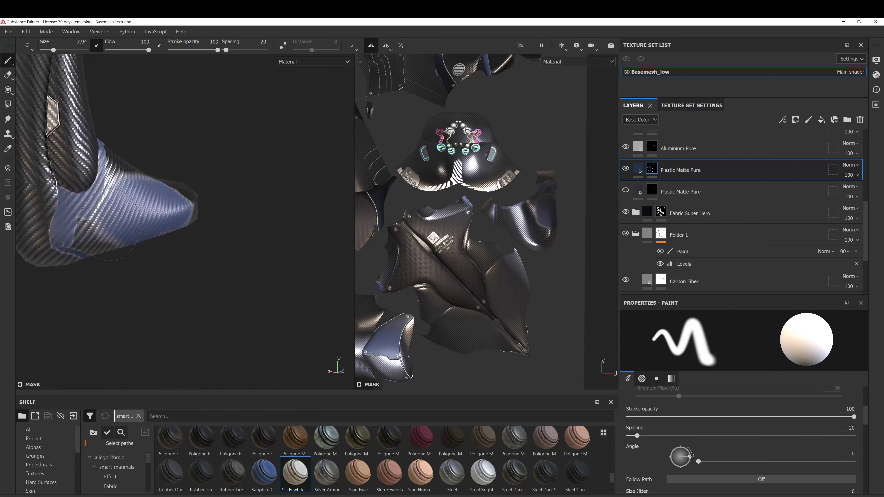
{"action": "left_click_drag", "start_coordinate": [110, 224], "coordinate": [81, 226]}
{"action": "right_click_drag", "start_coordinate": [86, 229], "coordinate": [43, 119], "text": "ctrl"}
{"action": "left_click_drag", "start_coordinate": [64, 189], "coordinate": [80, 212], "text": "alt"}
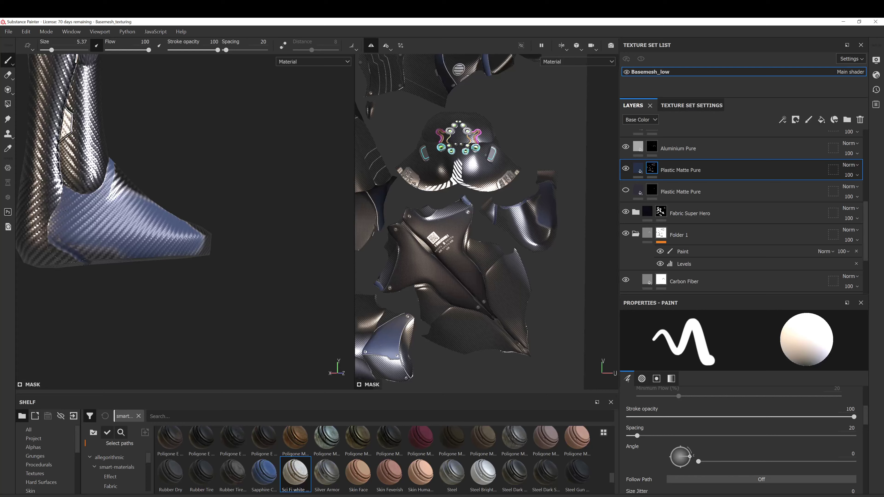
{"action": "mouse_move", "coordinate": [123, 241]}
{"action": "left_mouse_down", "text": "alt"}
{"action": "mouse_move", "coordinate": [87, 226]}
{"action": "mouse_move", "coordinate": [209, 188]}
{"action": "mouse_move", "coordinate": [93, 259]}
{"action": "mouse_move", "coordinate": [87, 278]}
{"action": "mouse_move", "coordinate": [254, 278]}
{"action": "mouse_move", "coordinate": [221, 269]}
{"action": "mouse_move", "coordinate": [151, 312]}
{"action": "mouse_move", "coordinate": [209, 247]}
{"action": "mouse_move", "coordinate": [136, 310]}
{"action": "mouse_move", "coordinate": [172, 254]}
{"action": "left_mouse_up", "text": "alt"}
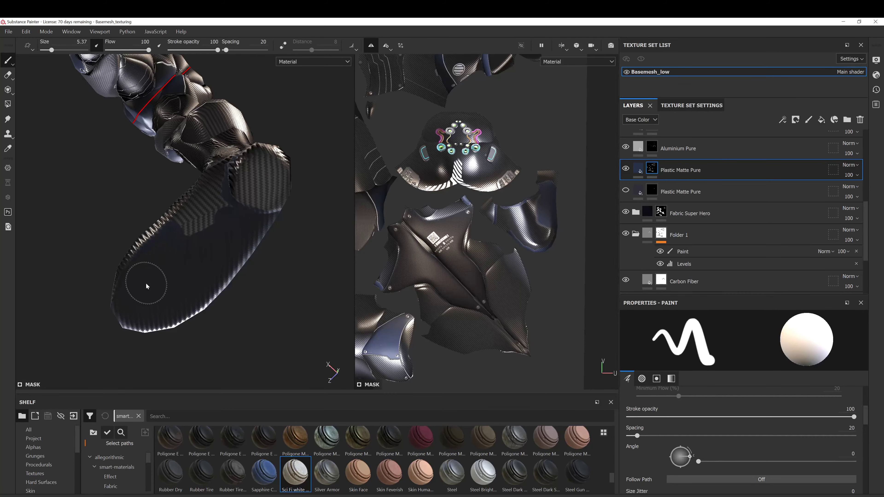
Switch to Discord to check the voice channel participants and return to the texturing project.
{"action": "key", "text": "alt+Tab"}
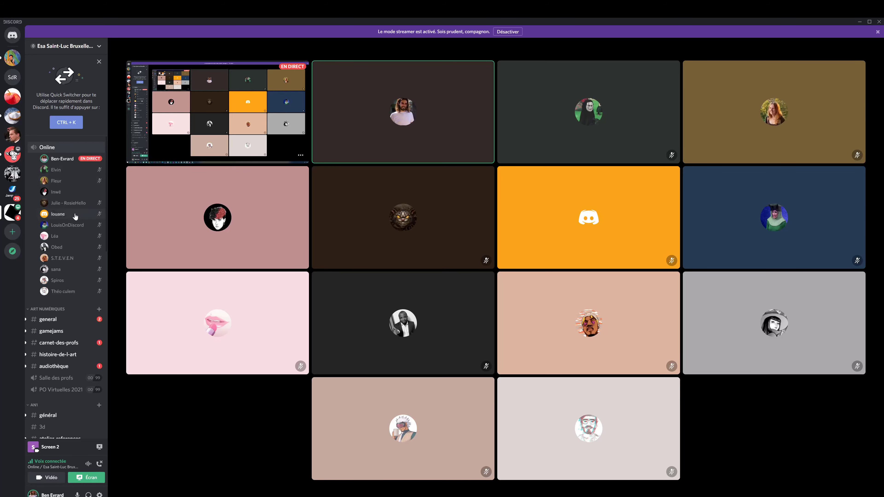
{"action": "scroll", "coordinate": [72, 215], "scroll_direction": "down", "scroll_amount": 1}
{"action": "scroll", "coordinate": [72, 217], "scroll_direction": "up", "scroll_amount": 1}
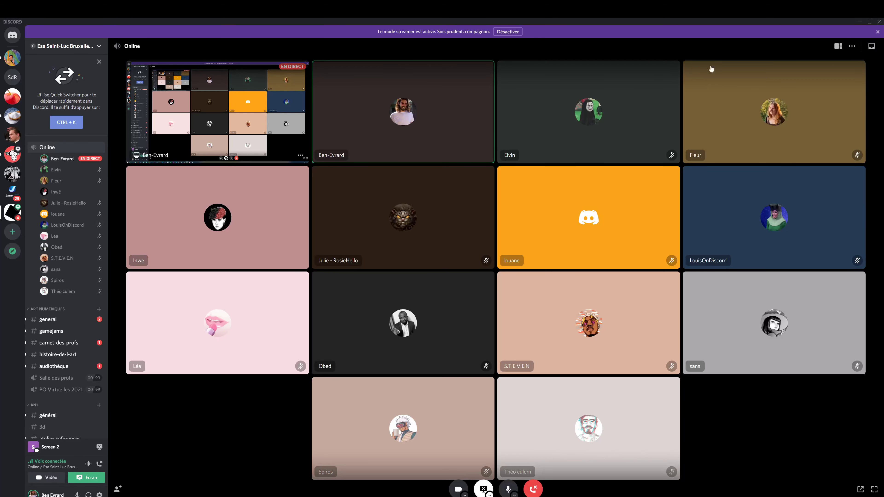
{"action": "key", "text": "alt+Tab"}
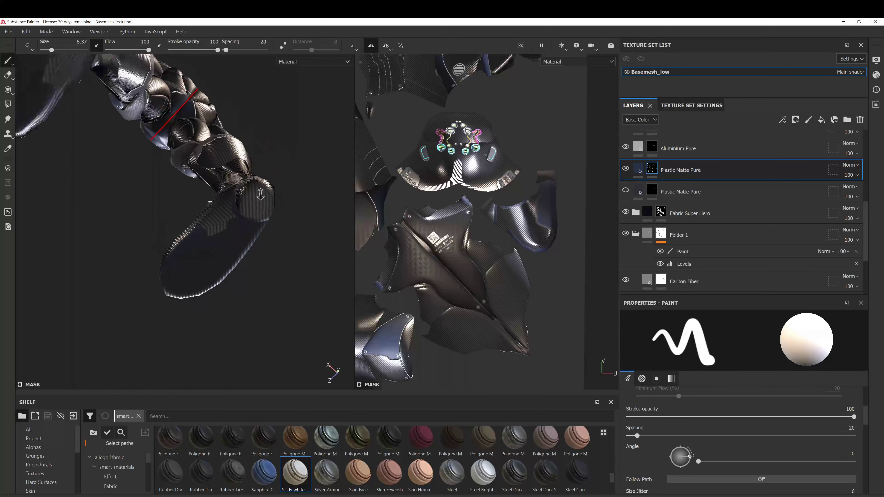
Add a fill layer at the top of the layer stack.
{"action": "right_click_drag", "start_coordinate": [260, 194], "coordinate": [240, 157], "text": "alt"}
{"action": "left_click_drag", "start_coordinate": [240, 157], "coordinate": [282, 195], "text": "alt"}
{"action": "middle_click_drag", "start_coordinate": [282, 195], "coordinate": [210, 272], "text": "alt"}
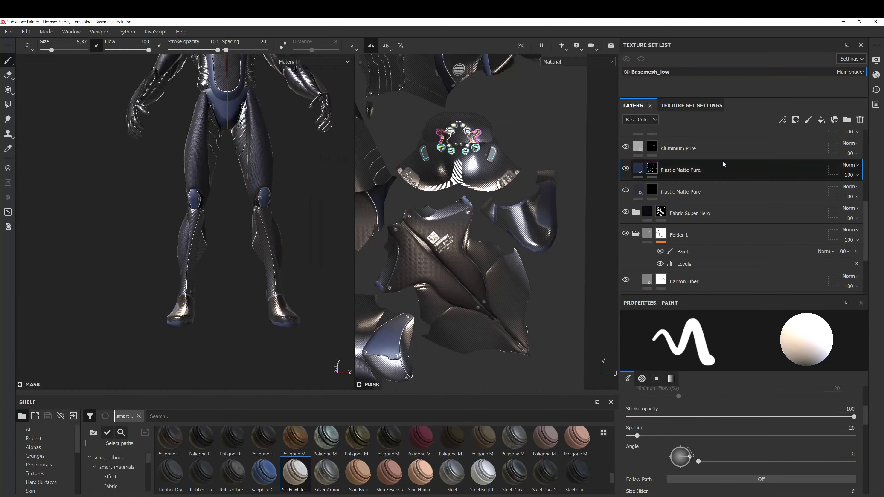
{"action": "scroll", "coordinate": [799, 139], "scroll_direction": "up", "scroll_amount": 3}
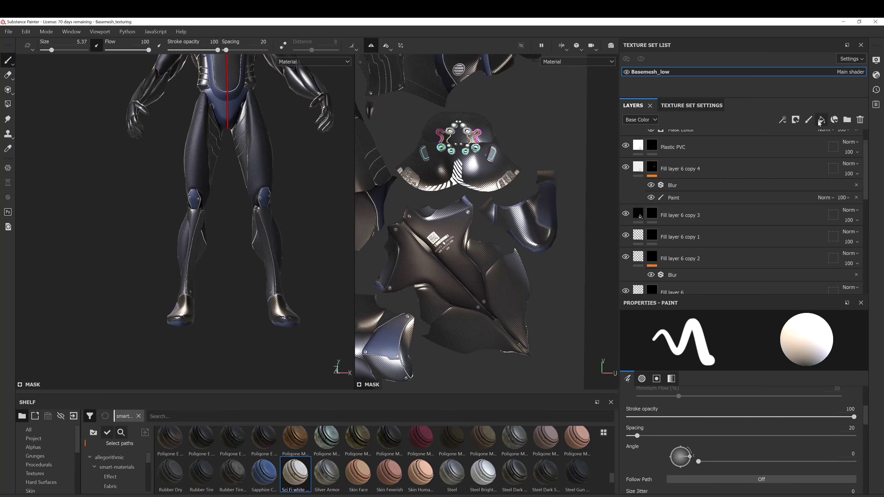
{"action": "scroll", "coordinate": [814, 139], "scroll_direction": "up", "scroll_amount": 1}
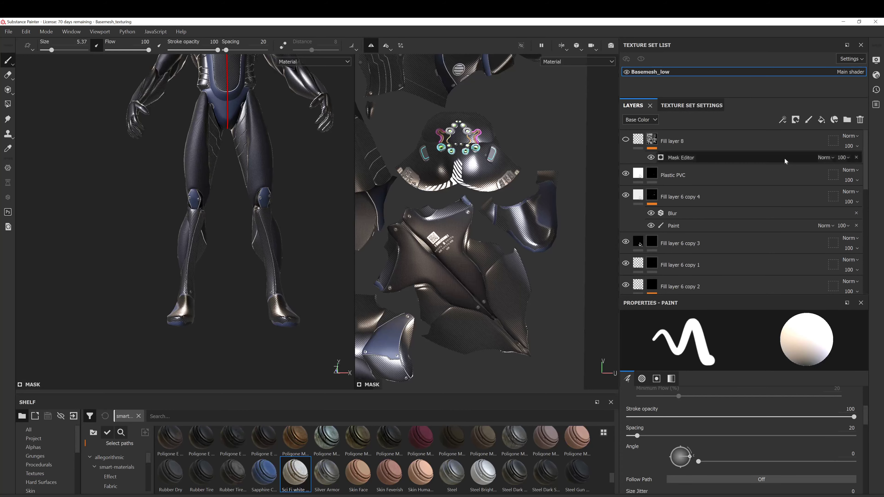
{"action": "left_click", "coordinate": [822, 120]}
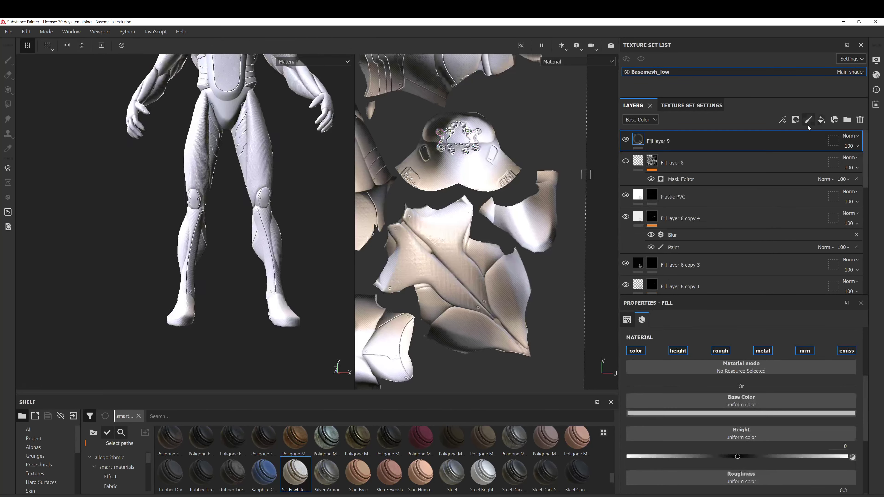
Disable the new fill layer's color, rough, metal, nrm and emiss channels and set its height to 0.1208.
{"action": "left_click", "coordinate": [637, 351]}
{"action": "left_click", "coordinate": [719, 352]}
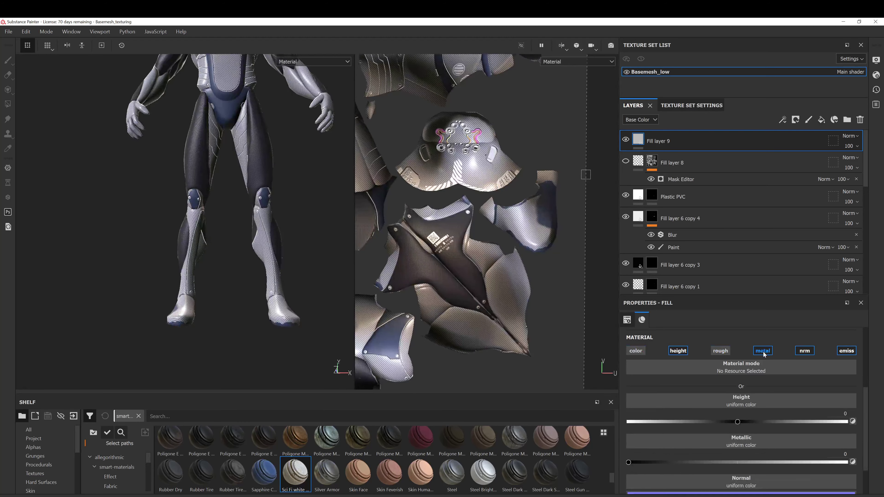
{"action": "left_click", "coordinate": [764, 352]}
{"action": "left_click", "coordinate": [805, 351]}
{"action": "left_click", "coordinate": [850, 351]}
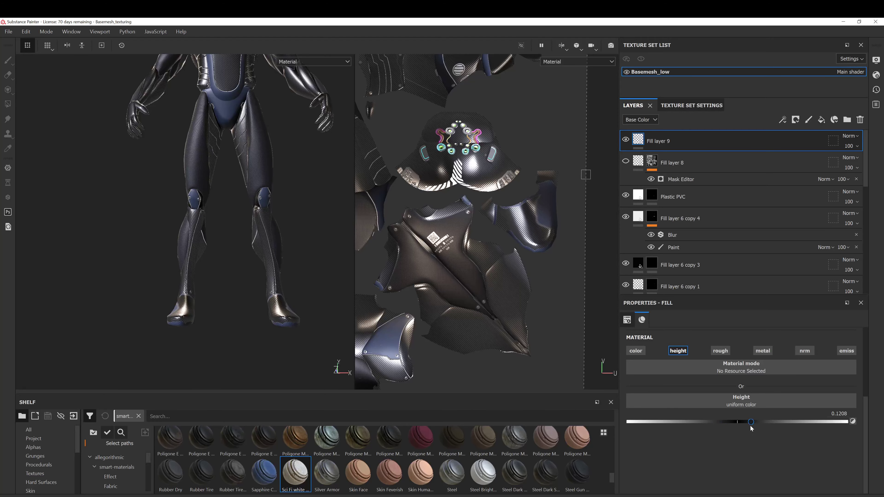
Add a black mask to Fill layer 9 and paint a U-shaped white line inside the abdomen's carbon fibre panel.
{"action": "right_click", "coordinate": [658, 141]}
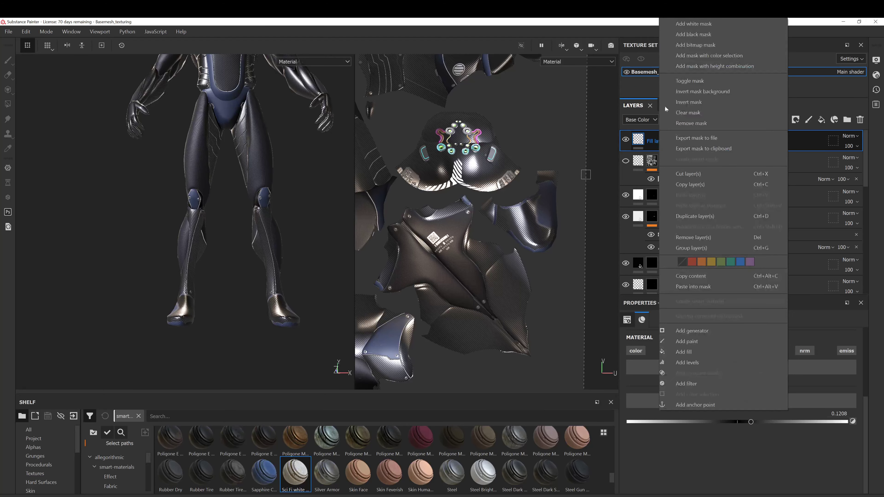
{"action": "left_click", "coordinate": [694, 35]}
{"action": "middle_click_drag", "start_coordinate": [260, 114], "coordinate": [259, 276], "text": "alt"}
{"action": "right_click_drag", "start_coordinate": [259, 276], "coordinate": [236, 247], "text": "alt"}
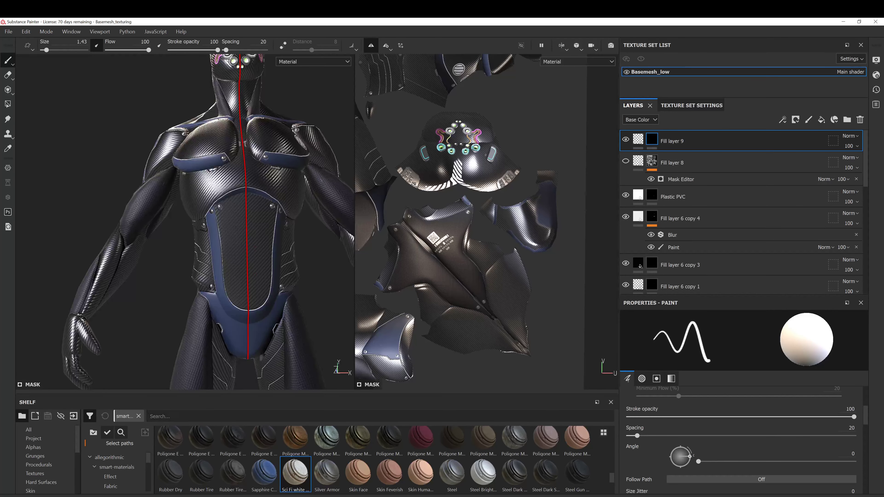
{"action": "mouse_move", "coordinate": [242, 496]}
{"action": "right_click_drag", "start_coordinate": [233, 216], "coordinate": [259, 285], "text": "alt"}
{"action": "left_click_drag", "start_coordinate": [259, 286], "coordinate": [293, 281], "text": "alt"}
{"action": "mouse_move", "coordinate": [241, 244]}
{"action": "left_mouse_down"}
{"action": "mouse_move", "coordinate": [249, 343]}
{"action": "mouse_move", "coordinate": [246, 293]}
{"action": "mouse_move", "coordinate": [258, 294]}
{"action": "left_mouse_up"}
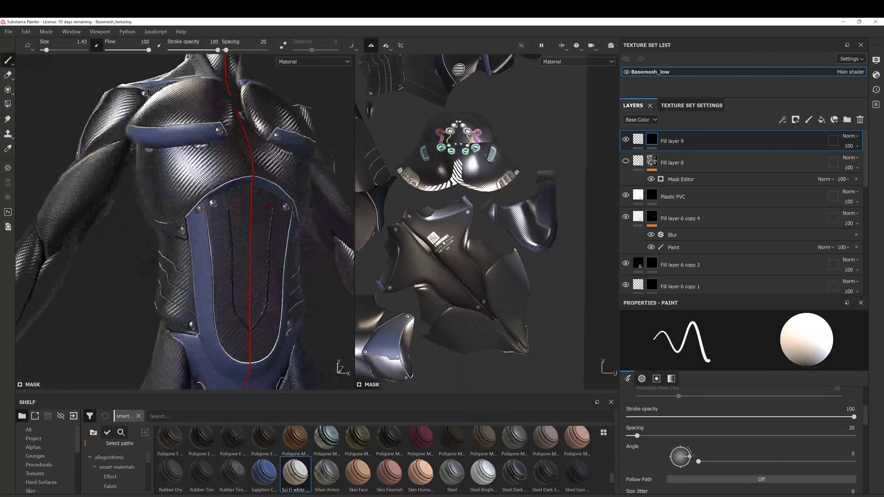
Examine the armoured character from the front of the torso down to the backs of the legs and feet.
{"action": "left_click_drag", "start_coordinate": [264, 202], "coordinate": [257, 195], "text": "alt"}
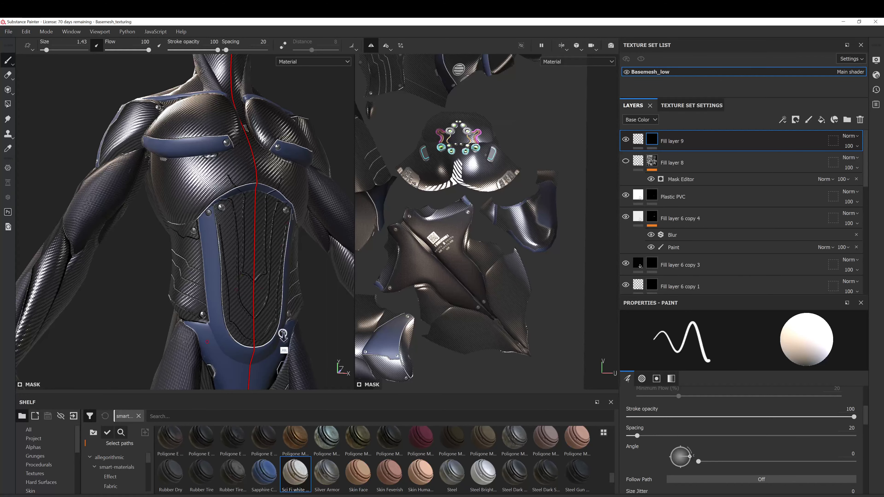
{"action": "right_click_drag", "start_coordinate": [284, 335], "coordinate": [267, 264], "text": "alt"}
{"action": "left_click_drag", "start_coordinate": [314, 345], "coordinate": [312, 264], "text": "ctrl+alt"}
{"action": "right_click_drag", "start_coordinate": [312, 308], "coordinate": [270, 247], "text": "alt"}
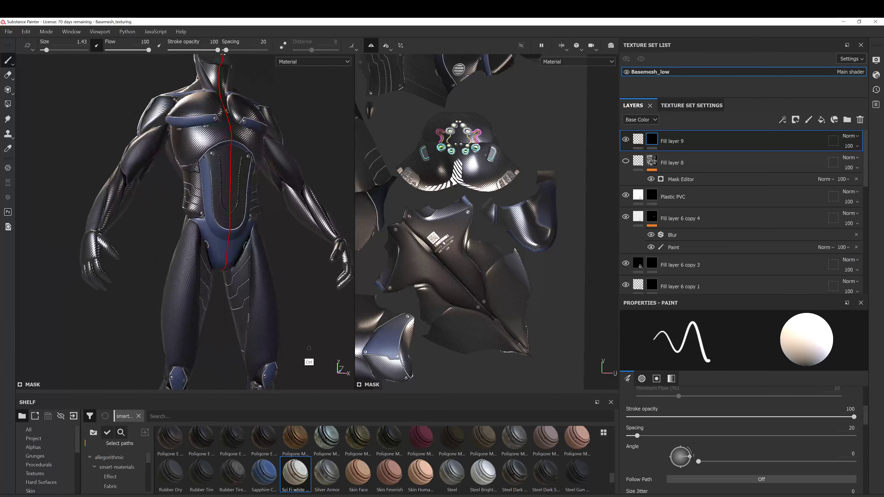
{"action": "left_click_drag", "start_coordinate": [310, 354], "coordinate": [421, 306], "text": "alt"}
{"action": "left_click_drag", "start_coordinate": [323, 330], "coordinate": [286, 266], "text": "ctrl+alt"}
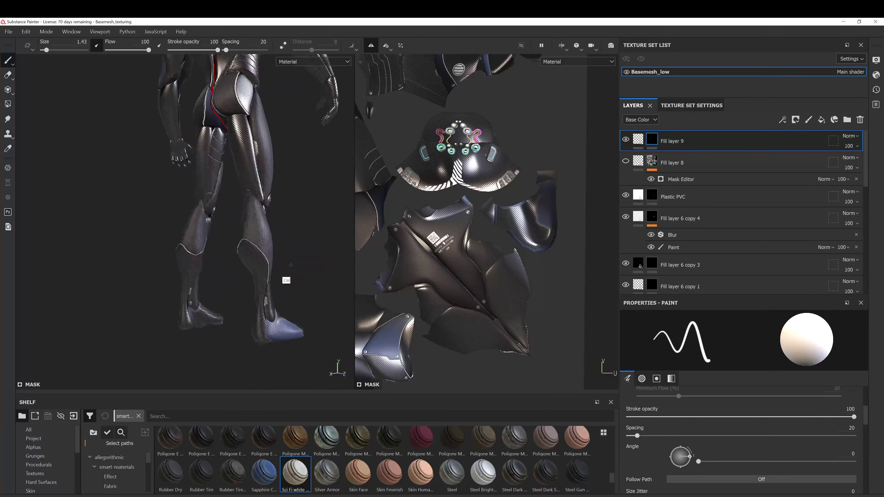
{"action": "right_click_drag", "start_coordinate": [286, 267], "coordinate": [300, 307], "text": "alt"}
{"action": "left_click_drag", "start_coordinate": [299, 307], "coordinate": [344, 307], "text": "alt"}
{"action": "right_click_drag", "start_coordinate": [330, 312], "coordinate": [310, 268], "text": "alt"}
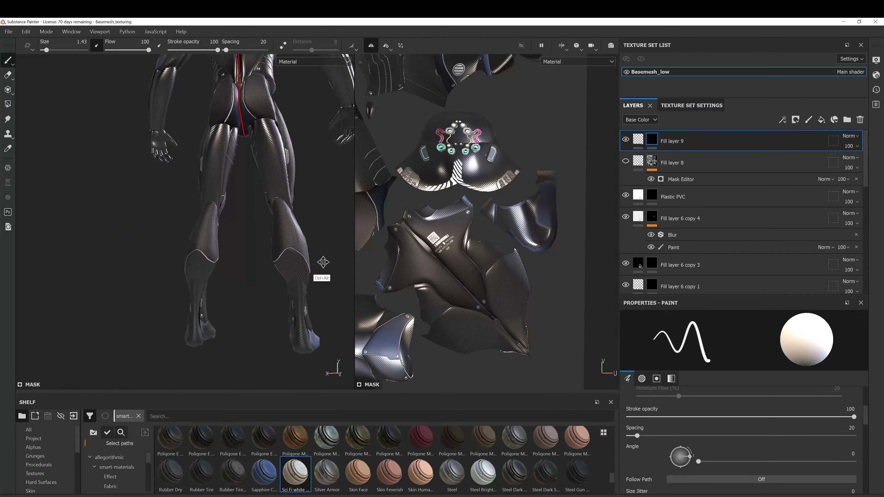
Examine the carbon fibre surfaces on the character's back from the hips up to the neck.
{"action": "left_click_drag", "start_coordinate": [322, 263], "coordinate": [301, 309], "text": "ctrl+alt"}
{"action": "left_click_drag", "start_coordinate": [291, 264], "coordinate": [308, 261], "text": "alt"}
{"action": "left_click_drag", "start_coordinate": [292, 241], "coordinate": [293, 327], "text": "ctrl+alt"}
{"action": "right_click_drag", "start_coordinate": [253, 206], "coordinate": [269, 270], "text": "alt"}
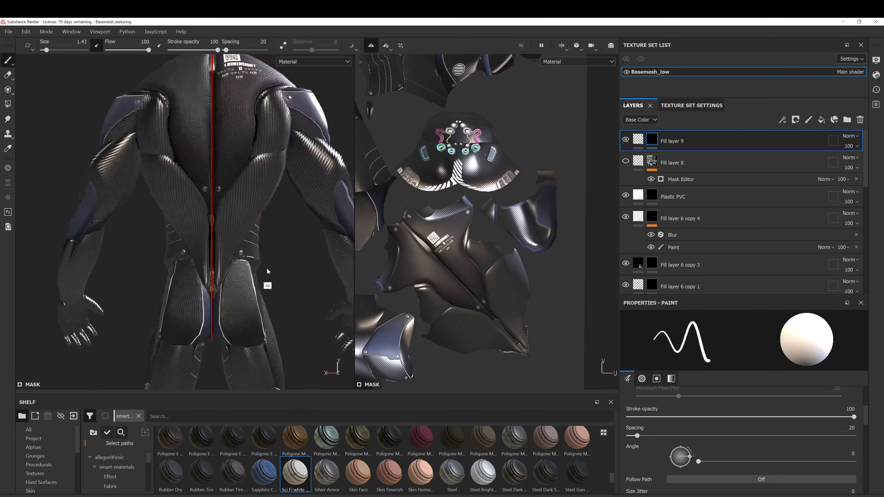
{"action": "left_click_drag", "start_coordinate": [274, 244], "coordinate": [294, 350], "text": "ctrl+alt"}
{"action": "right_click_drag", "start_coordinate": [245, 242], "coordinate": [259, 286], "text": "alt"}
{"action": "left_click_drag", "start_coordinate": [263, 307], "coordinate": [274, 268], "text": "ctrl+alt"}
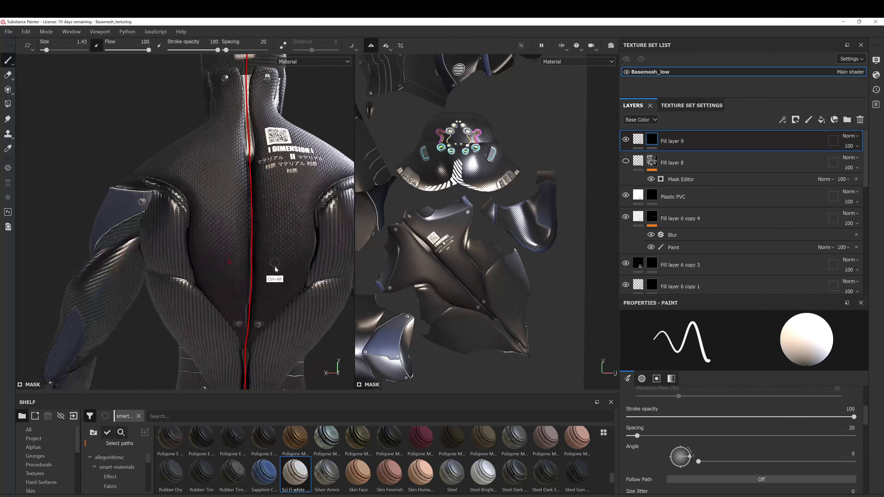
{"action": "right_click_drag", "start_coordinate": [277, 315], "coordinate": [269, 293], "text": "alt"}
{"action": "left_click_drag", "start_coordinate": [251, 342], "coordinate": [232, 269], "text": "ctrl+alt"}
{"action": "mouse_move", "coordinate": [208, 218]}
{"action": "left_mouse_down", "text": "alt"}
{"action": "mouse_move", "coordinate": [249, 212]}
{"action": "mouse_move", "coordinate": [215, 224]}
{"action": "left_mouse_up", "text": "alt"}
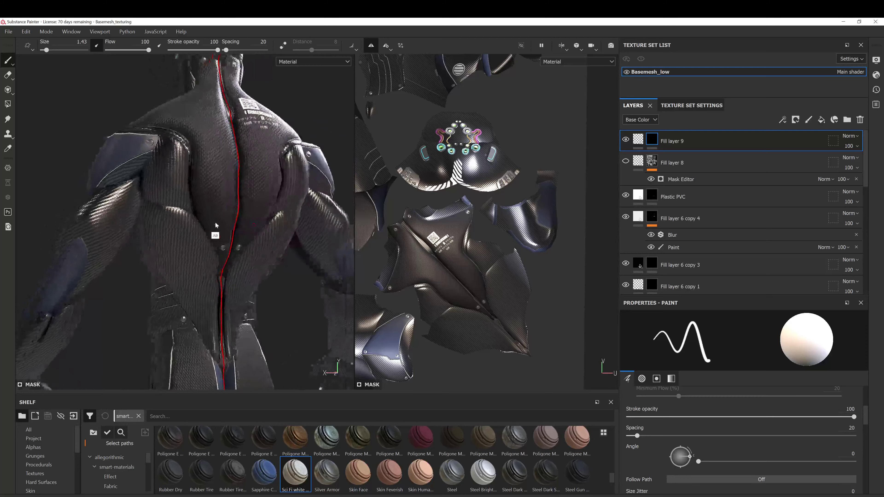
{"action": "right_click_drag", "start_coordinate": [259, 259], "coordinate": [222, 265], "text": "alt"}
{"action": "left_click_drag", "start_coordinate": [223, 265], "coordinate": [232, 162], "text": "ctrl+alt"}
Select the visible Plastic Matte Pure layer's mask, enlarge the brush to 6.73 and paint blue plastic along the foot's lower side.
{"action": "left_click_drag", "start_coordinate": [226, 233], "coordinate": [182, 178], "text": "alt"}
{"action": "left_click_drag", "start_coordinate": [167, 255], "coordinate": [205, 244], "text": "alt"}
{"action": "middle_click_drag", "start_coordinate": [206, 244], "coordinate": [232, 129], "text": "alt"}
{"action": "scroll", "coordinate": [688, 206], "scroll_direction": "down", "scroll_amount": 5}
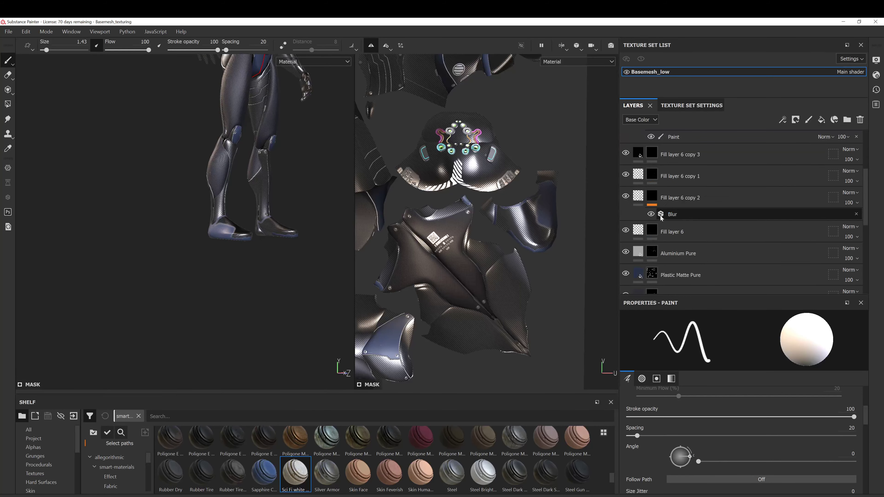
{"action": "left_click", "coordinate": [657, 219]}
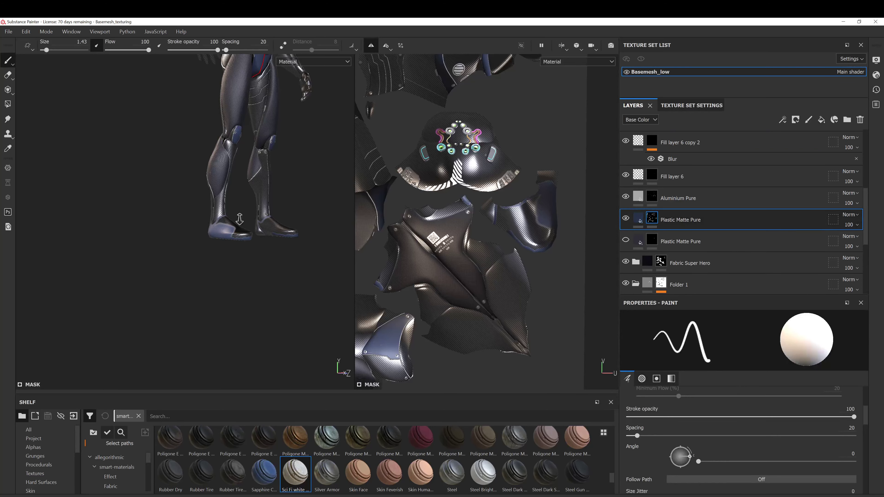
{"action": "right_click_drag", "start_coordinate": [239, 219], "coordinate": [253, 263], "text": "alt"}
{"action": "middle_click_drag", "start_coordinate": [253, 263], "coordinate": [302, 137], "text": "alt"}
{"action": "key", "text": "bracketright"}
{"action": "key", "text": "bracketright"}
{"action": "key", "text": "bracketright"}
{"action": "key", "text": "bracketright"}
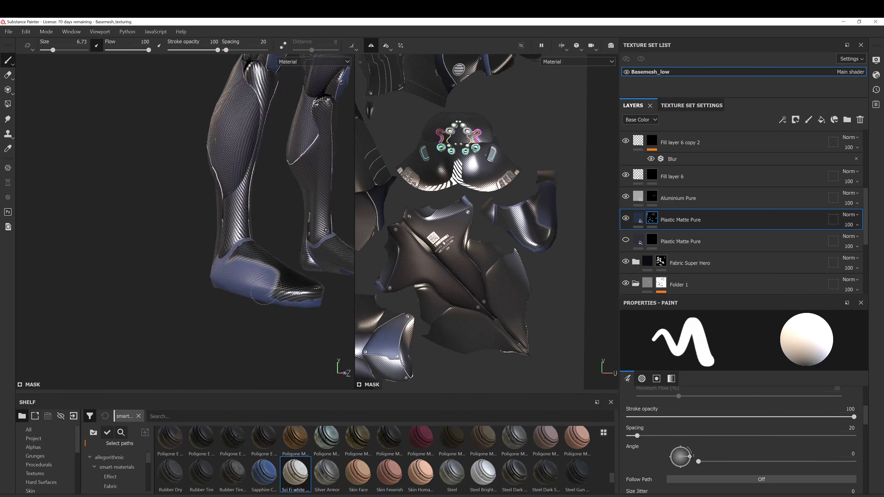
{"action": "left_click_drag", "start_coordinate": [273, 298], "coordinate": [310, 292]}
Extend the blue plastic over the sole, toe and inner side of the foot with the 6.73 brush.
{"action": "mouse_move", "coordinate": [311, 292]}
{"action": "left_mouse_down", "text": "alt"}
{"action": "mouse_move", "coordinate": [274, 337]}
{"action": "mouse_move", "coordinate": [271, 243]}
{"action": "mouse_move", "coordinate": [255, 228]}
{"action": "mouse_move", "coordinate": [261, 265]}
{"action": "left_mouse_up", "text": "alt"}
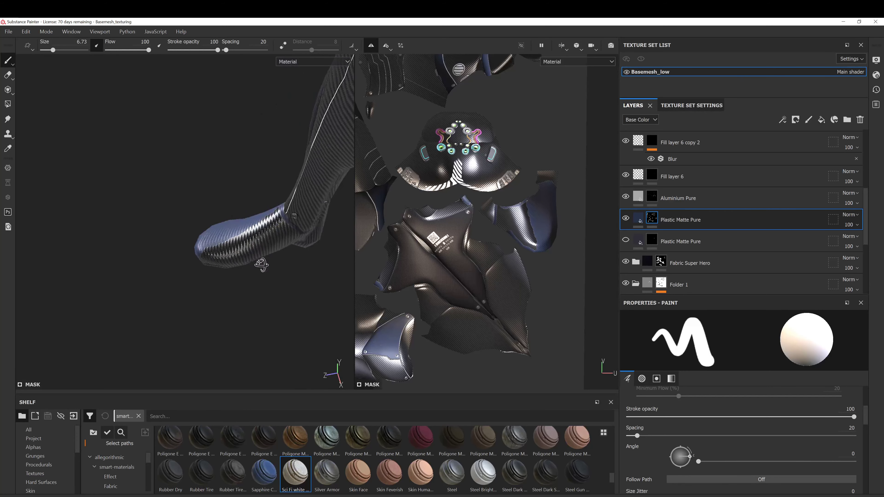
{"action": "left_click_drag", "start_coordinate": [274, 222], "coordinate": [261, 245], "text": "alt"}
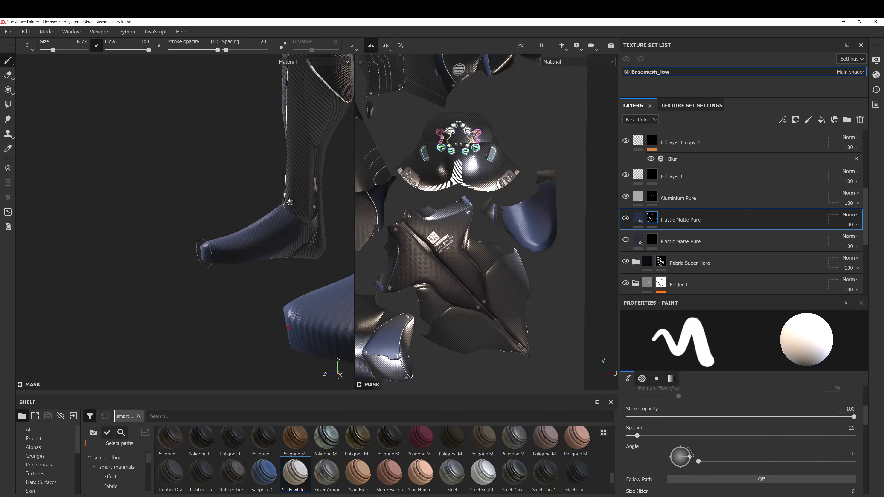
{"action": "left_click_drag", "start_coordinate": [205, 253], "coordinate": [164, 209], "text": "alt"}
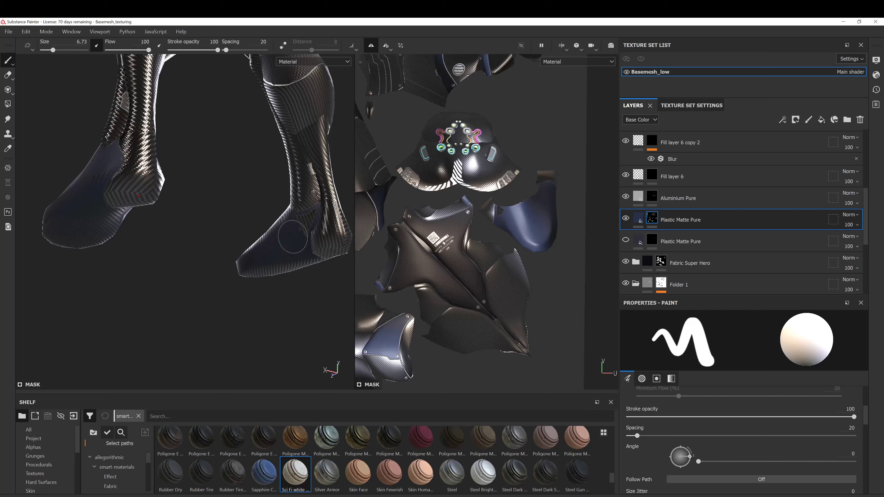
{"action": "left_click_drag", "start_coordinate": [292, 237], "coordinate": [314, 258], "text": "alt"}
{"action": "middle_click_drag", "start_coordinate": [313, 258], "coordinate": [260, 211], "text": "alt"}
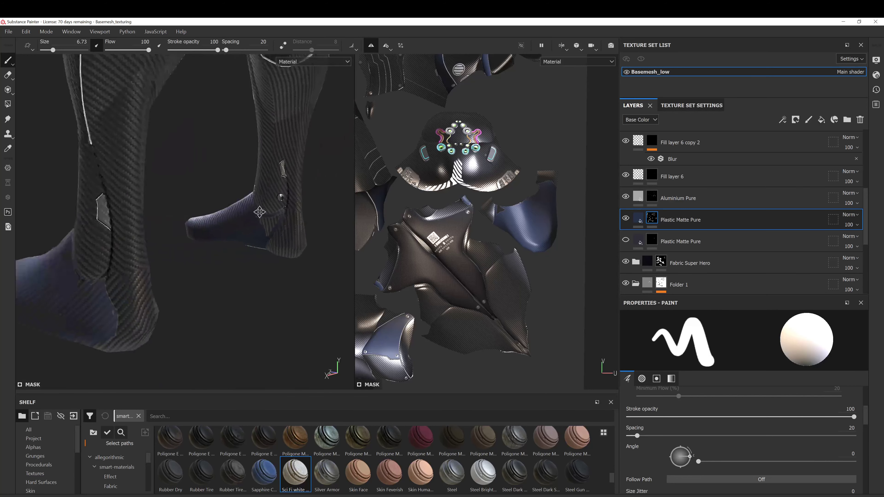
Refine the blue plastic's edge around the ankle and heel using smaller brush sizes of 2.67, 1.62 and 0.38.
{"action": "mouse_move", "coordinate": [260, 212]}
{"action": "right_mouse_down", "text": "alt"}
{"action": "mouse_move", "coordinate": [265, 241]}
{"action": "mouse_move", "coordinate": [246, 234]}
{"action": "right_mouse_up", "text": "alt"}
{"action": "left_click", "coordinate": [301, 445]}
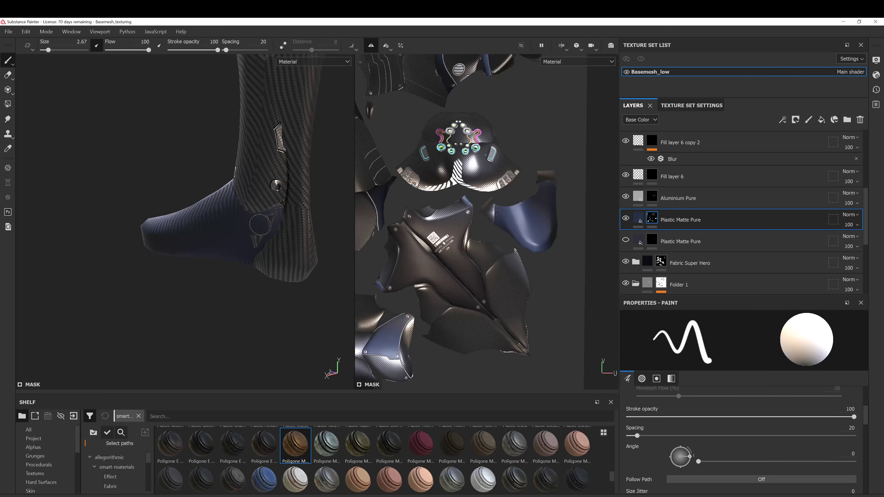
{"action": "right_click_drag", "start_coordinate": [268, 223], "coordinate": [266, 222], "text": "ctrl"}
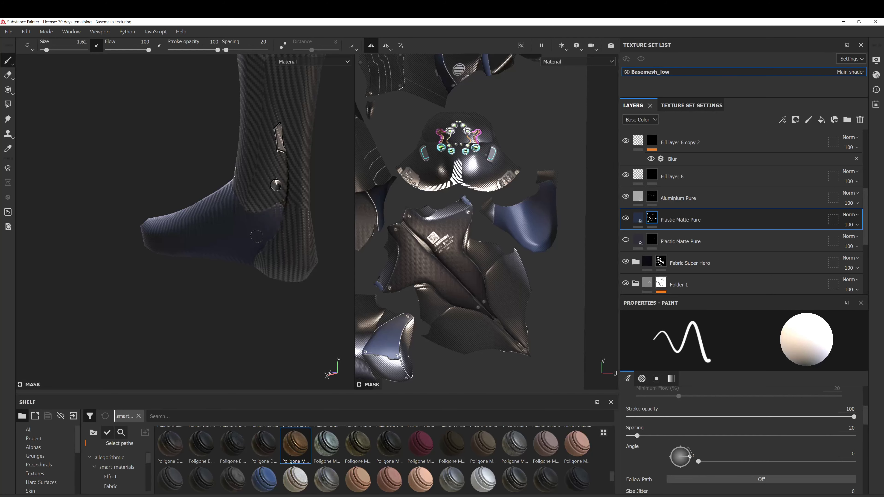
{"action": "mouse_move", "coordinate": [246, 245]}
{"action": "left_mouse_down", "text": "alt"}
{"action": "mouse_move", "coordinate": [289, 242]}
{"action": "mouse_move", "coordinate": [284, 217]}
{"action": "left_mouse_up", "text": "alt"}
{"action": "right_click_drag", "start_coordinate": [267, 227], "coordinate": [264, 227], "text": "ctrl"}
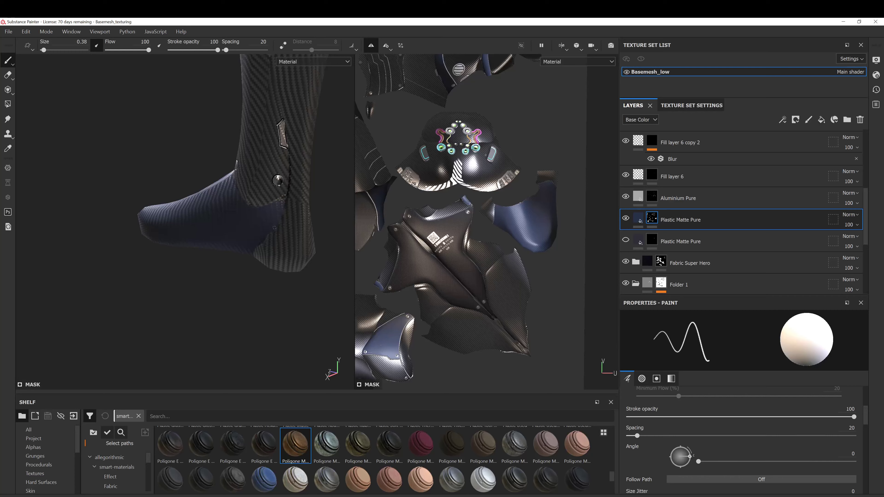
{"action": "key", "text": "x"}
Examine the full character from the front to judge the blue plastic feet against the rest of the suit.
{"action": "left_click_drag", "start_coordinate": [261, 243], "coordinate": [322, 216], "text": "alt"}
{"action": "right_click_drag", "start_coordinate": [322, 216], "coordinate": [284, 174], "text": "alt"}
{"action": "left_click_drag", "start_coordinate": [283, 174], "coordinate": [286, 261], "text": "alt"}
{"action": "right_click_drag", "start_coordinate": [289, 257], "coordinate": [266, 167], "text": "alt"}
{"action": "middle_click_drag", "start_coordinate": [300, 239], "coordinate": [286, 358], "text": "alt"}
{"action": "left_click_drag", "start_coordinate": [286, 359], "coordinate": [313, 354], "text": "alt"}
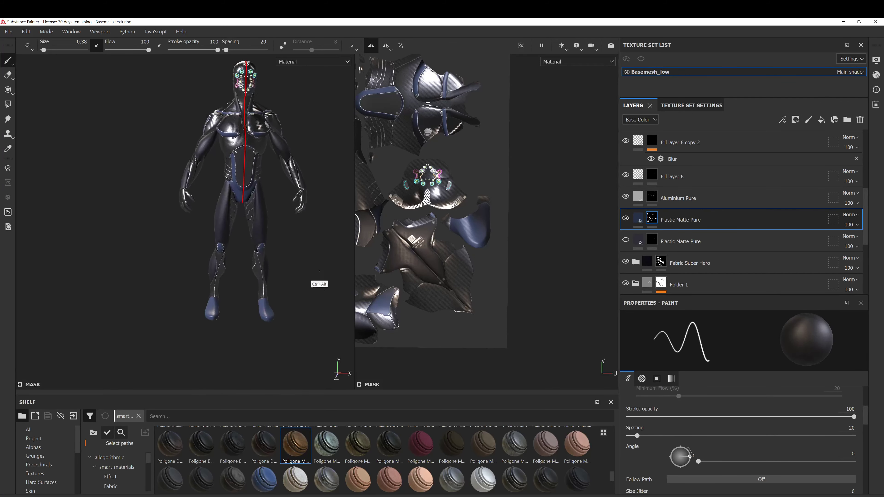
{"action": "middle_click_drag", "start_coordinate": [318, 274], "coordinate": [299, 296], "text": "alt"}
{"action": "right_click_drag", "start_coordinate": [298, 295], "coordinate": [302, 327], "text": "alt"}
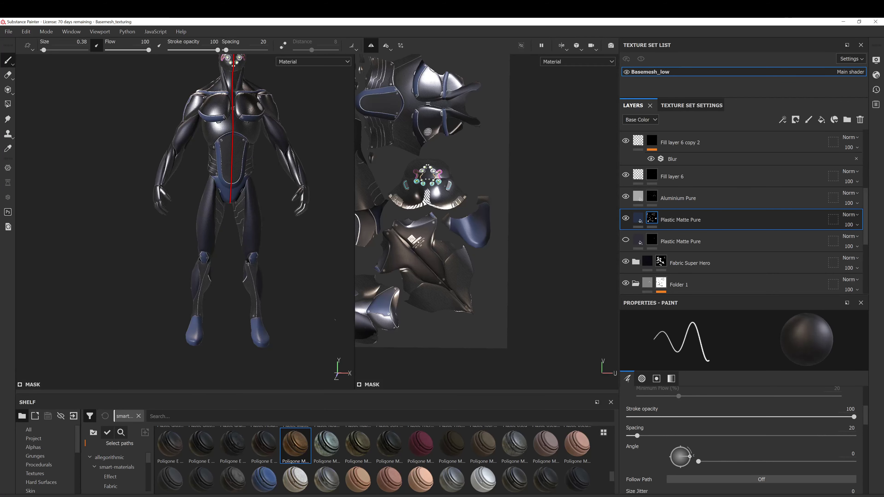
Clean up the blue plastic mask along the heel's carbon fibre boundary with the 0.38 brush, alternating white and black.
{"action": "left_click_drag", "start_coordinate": [296, 294], "coordinate": [119, 319], "text": "alt"}
{"action": "right_click_drag", "start_coordinate": [213, 296], "coordinate": [258, 352], "text": "alt"}
{"action": "middle_click_drag", "start_coordinate": [258, 352], "coordinate": [261, 237], "text": "alt"}
{"action": "mouse_move", "coordinate": [266, 296]}
{"action": "left_mouse_down", "text": "alt"}
{"action": "mouse_move", "coordinate": [207, 302]}
{"action": "mouse_move", "coordinate": [192, 280]}
{"action": "mouse_move", "coordinate": [262, 281]}
{"action": "left_mouse_up", "text": "alt"}
{"action": "mouse_move", "coordinate": [261, 281]}
{"action": "middle_mouse_down", "text": "alt"}
{"action": "mouse_move", "coordinate": [252, 314]}
{"action": "mouse_move", "coordinate": [248, 268]}
{"action": "middle_mouse_up", "text": "alt"}
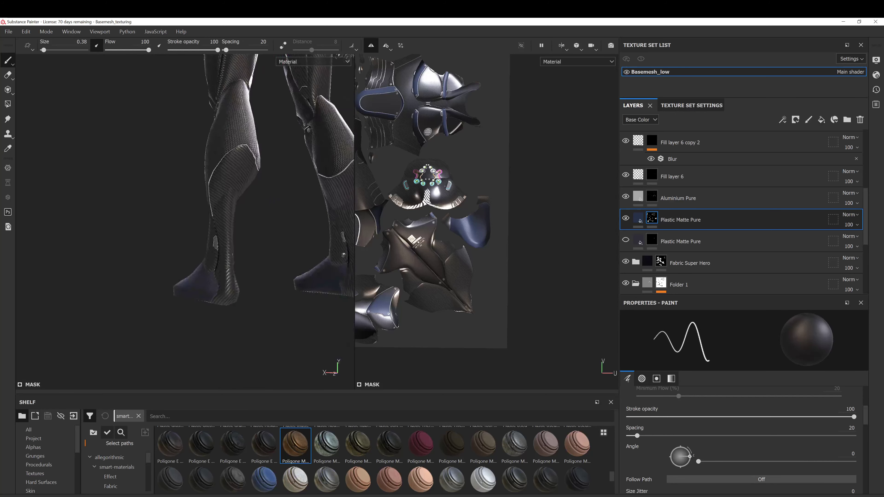
{"action": "right_click_drag", "start_coordinate": [226, 275], "coordinate": [221, 321], "text": "alt"}
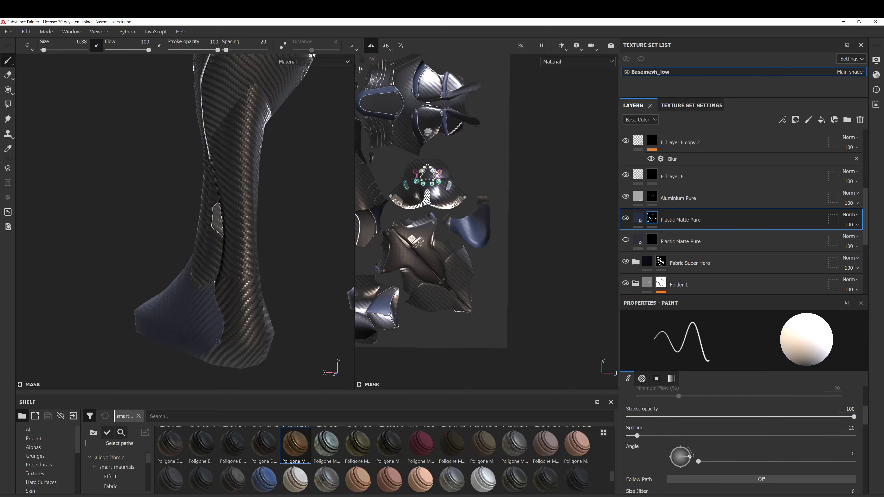
{"action": "left_click_drag", "start_coordinate": [252, 333], "coordinate": [237, 340], "text": "alt"}
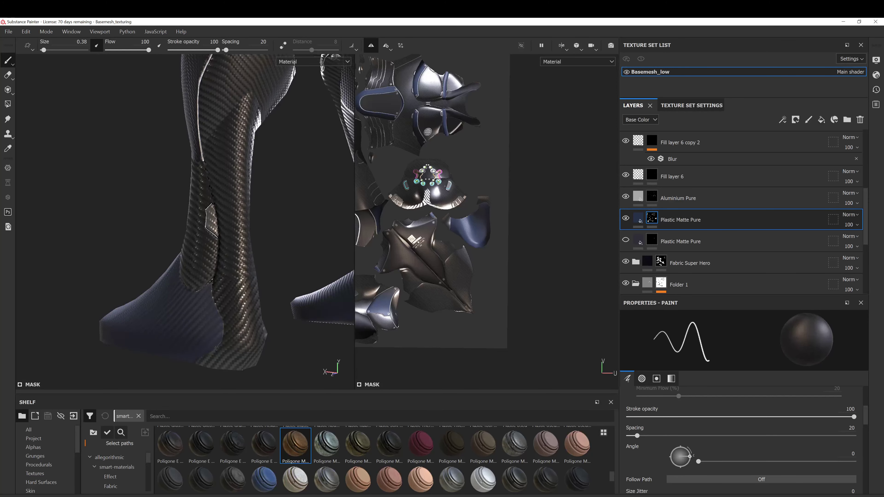
{"action": "left_click_drag", "start_coordinate": [218, 347], "coordinate": [300, 304], "text": "alt"}
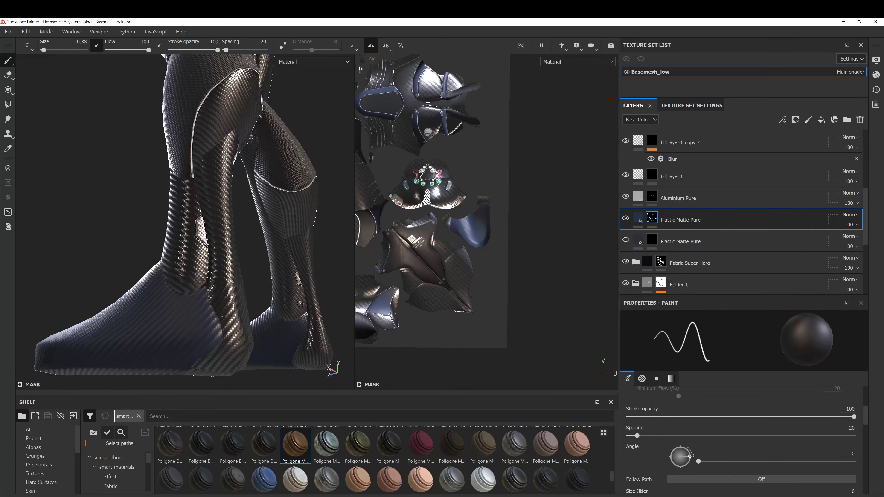
Examine the textured legs, torso and head from several angles, comparing the carbon fibre with the blue plastic.
{"action": "right_click_drag", "start_coordinate": [215, 262], "coordinate": [205, 138], "text": "alt"}
{"action": "left_click_drag", "start_coordinate": [195, 195], "coordinate": [275, 209], "text": "alt"}
{"action": "right_click_drag", "start_coordinate": [258, 331], "coordinate": [227, 254], "text": "alt"}
{"action": "left_click_drag", "start_coordinate": [223, 243], "coordinate": [272, 315], "text": "ctrl+alt"}
{"action": "right_click_drag", "start_coordinate": [245, 241], "coordinate": [232, 190], "text": "alt"}
{"action": "left_click_drag", "start_coordinate": [242, 212], "coordinate": [286, 267], "text": "ctrl+alt"}
{"action": "left_click_drag", "start_coordinate": [286, 266], "coordinate": [309, 280], "text": "alt"}
{"action": "right_click_drag", "start_coordinate": [224, 186], "coordinate": [302, 149], "text": "alt"}
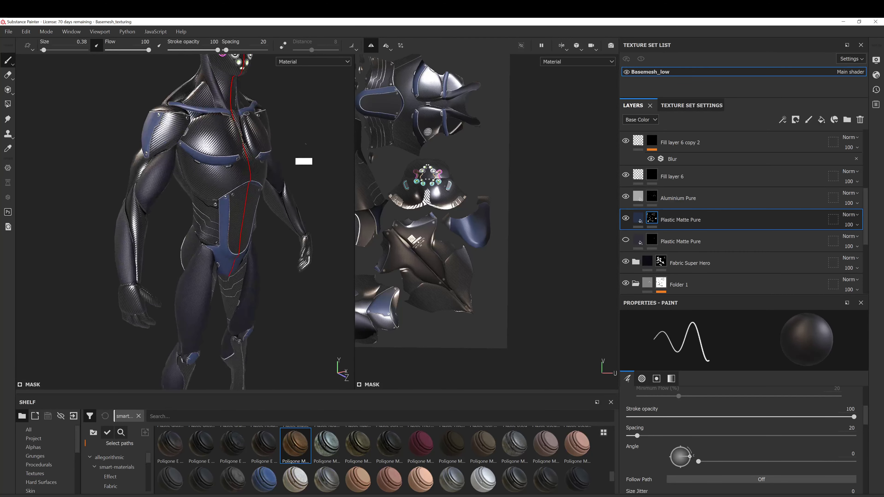
{"action": "left_click_drag", "start_coordinate": [302, 149], "coordinate": [290, 176], "text": "ctrl+alt"}
{"action": "mouse_move", "coordinate": [259, 205]}
{"action": "left_mouse_down", "text": "alt"}
{"action": "mouse_move", "coordinate": [275, 216]}
{"action": "mouse_move", "coordinate": [251, 211]}
{"action": "left_mouse_up", "text": "alt"}
{"action": "right_click_drag", "start_coordinate": [271, 291], "coordinate": [258, 264], "text": "alt"}
{"action": "left_click_drag", "start_coordinate": [258, 264], "coordinate": [234, 211], "text": "ctrl+alt"}
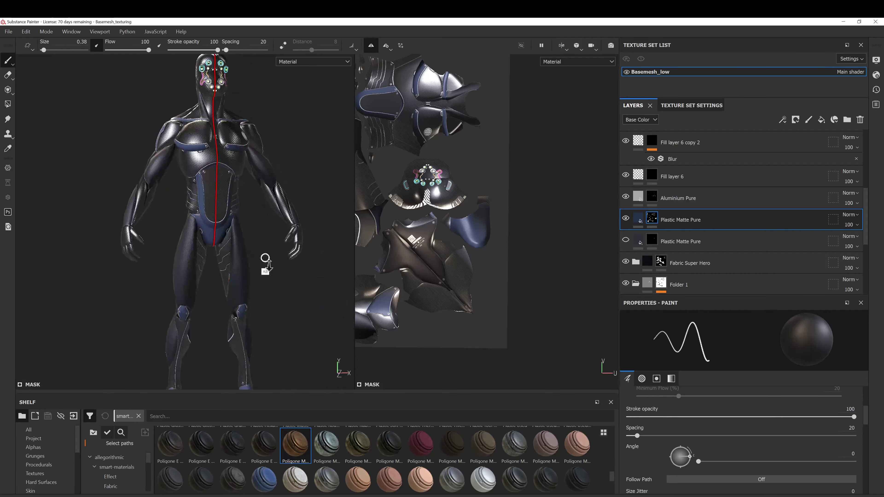
{"action": "right_click_drag", "start_coordinate": [264, 259], "coordinate": [252, 241], "text": "alt"}
{"action": "left_click_drag", "start_coordinate": [251, 242], "coordinate": [230, 223], "text": "alt"}
{"action": "right_click_drag", "start_coordinate": [229, 179], "coordinate": [258, 282], "text": "alt"}
{"action": "left_click_drag", "start_coordinate": [264, 216], "coordinate": [271, 265], "text": "ctrl+alt"}
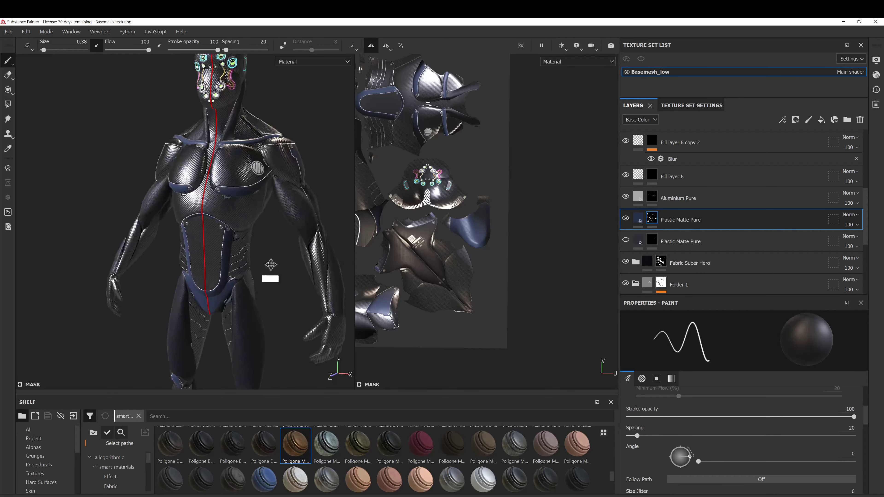
{"action": "right_click_drag", "start_coordinate": [271, 266], "coordinate": [283, 315], "text": "alt"}
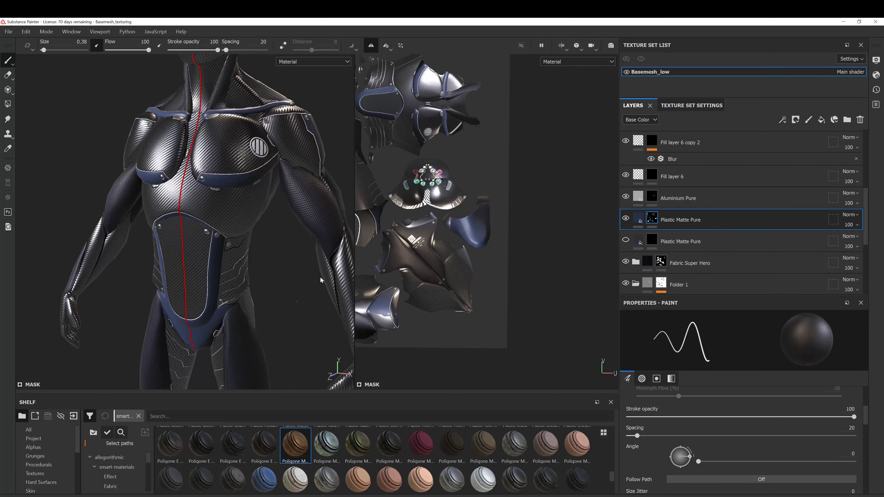
Select the Carbon Fiber layer inside Folder 1 and darken its Color 1 and Color 2, setting Color 2 to 353535.
{"action": "scroll", "coordinate": [673, 232], "scroll_direction": "down", "scroll_amount": 3}
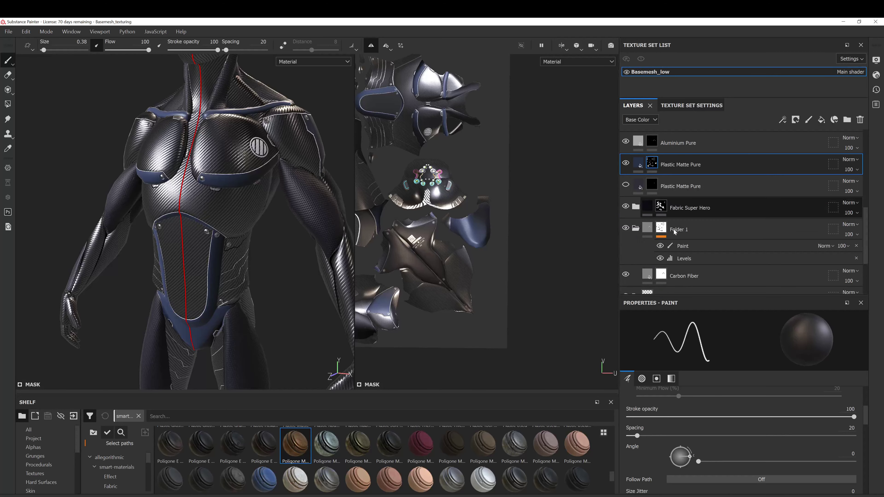
{"action": "scroll", "coordinate": [673, 232], "scroll_direction": "down", "scroll_amount": 2}
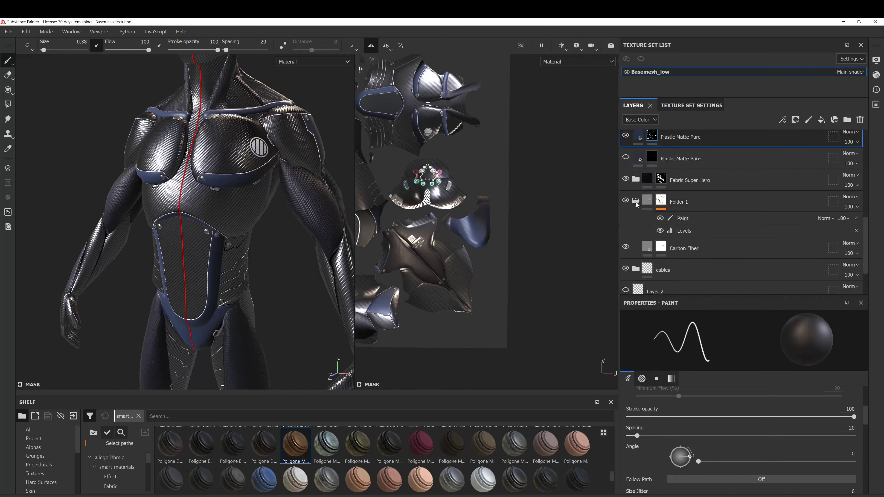
{"action": "scroll", "coordinate": [627, 250], "scroll_direction": "up", "scroll_amount": 1}
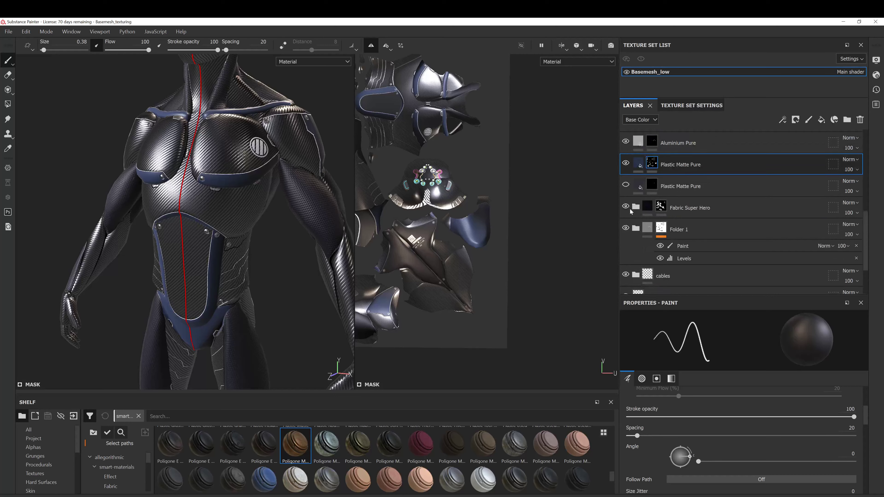
{"action": "scroll", "coordinate": [625, 206], "scroll_direction": "up", "scroll_amount": 3}
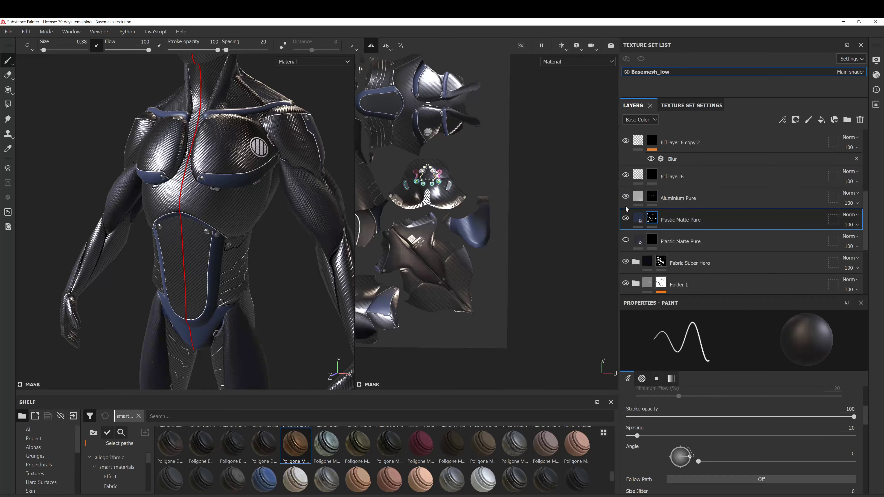
{"action": "scroll", "coordinate": [626, 205], "scroll_direction": "down", "scroll_amount": 2}
{"action": "scroll", "coordinate": [635, 257], "scroll_direction": "down", "scroll_amount": 2}
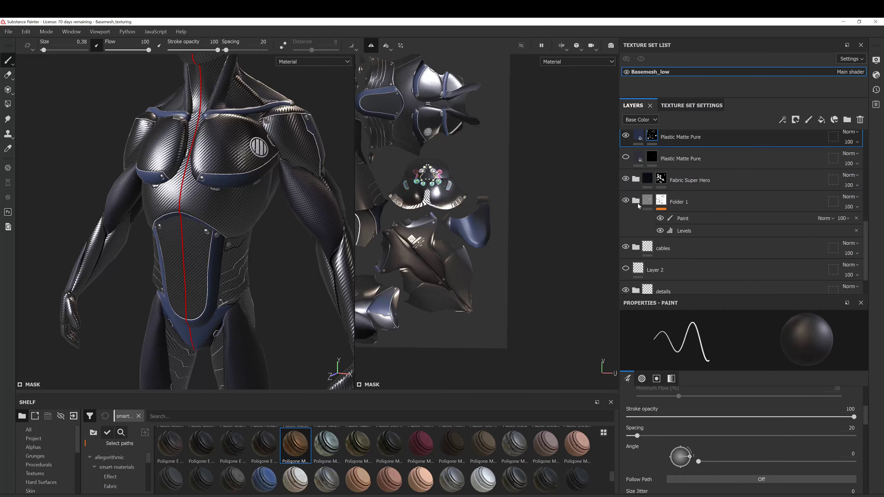
{"action": "left_click", "coordinate": [651, 249]}
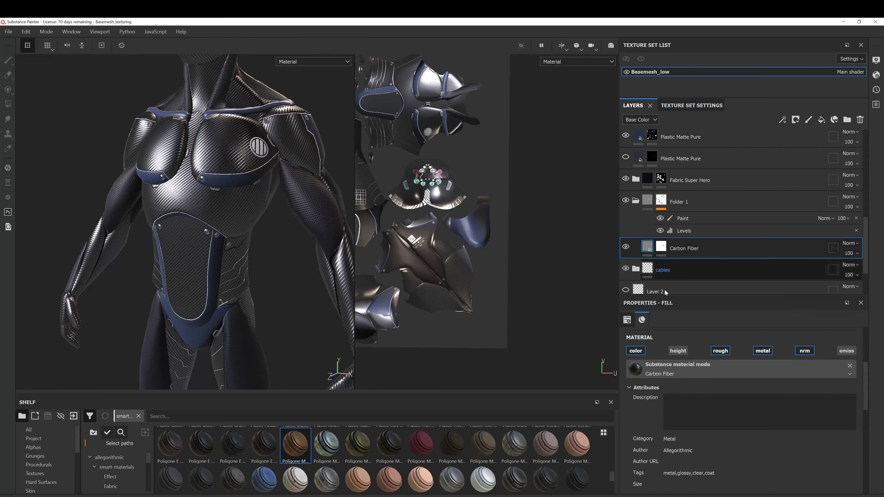
{"action": "scroll", "coordinate": [688, 375], "scroll_direction": "down", "scroll_amount": 6}
{"action": "left_click", "coordinate": [698, 377]}
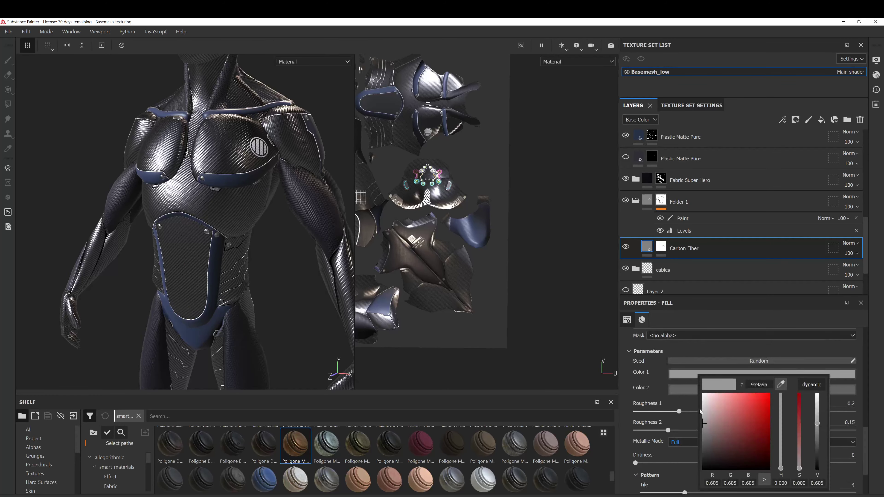
{"action": "left_click_drag", "start_coordinate": [708, 417], "coordinate": [675, 470]}
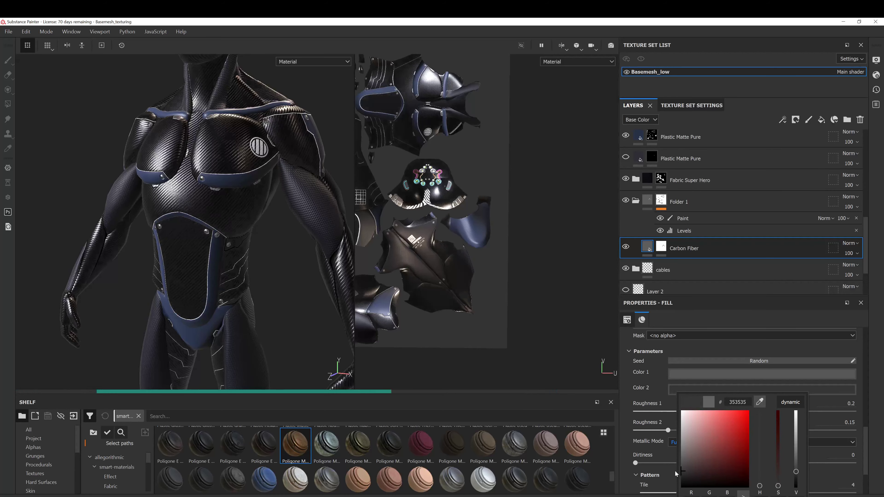
Try raising the Carbon Fiber layer's Dirtiness to 0.93 and check its effect on the torso and full figure.
{"action": "right_click_drag", "start_coordinate": [294, 224], "coordinate": [205, 45], "text": "alt"}
{"action": "left_click_drag", "start_coordinate": [282, 210], "coordinate": [236, 210], "text": "alt"}
{"action": "right_click_drag", "start_coordinate": [236, 210], "coordinate": [263, 328], "text": "alt"}
{"action": "scroll", "coordinate": [699, 458], "scroll_direction": "down", "scroll_amount": 1}
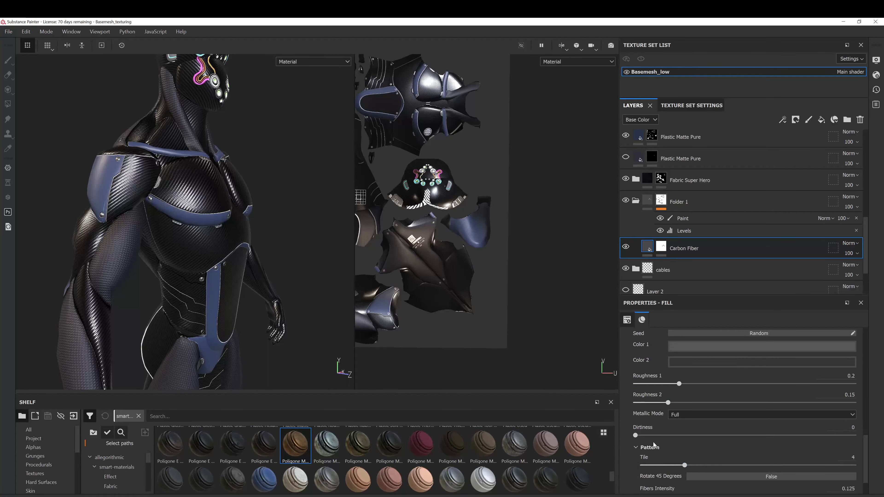
{"action": "left_click_drag", "start_coordinate": [636, 435], "coordinate": [743, 435]}
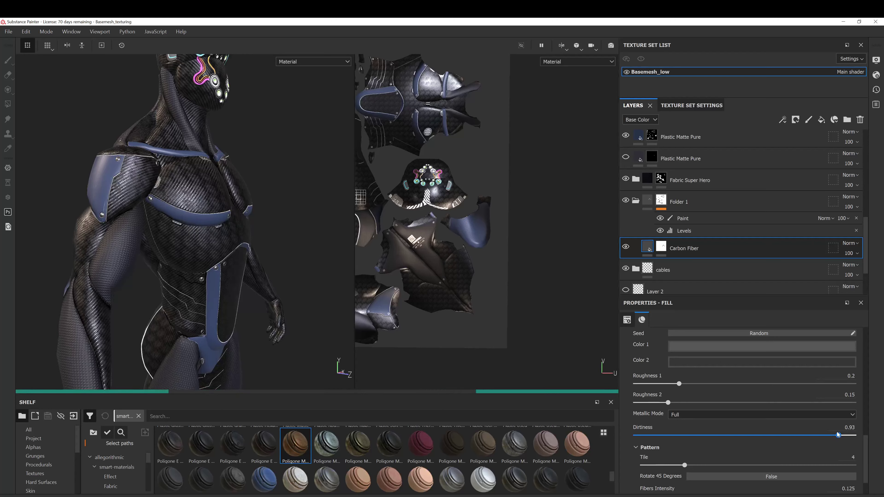
{"action": "left_click_drag", "start_coordinate": [853, 434], "coordinate": [839, 435]}
{"action": "left_click_drag", "start_coordinate": [233, 243], "coordinate": [140, 262], "text": "alt"}
{"action": "right_click_drag", "start_coordinate": [251, 264], "coordinate": [216, 215], "text": "alt"}
{"action": "right_click_drag", "start_coordinate": [263, 361], "coordinate": [485, 361], "text": "alt"}
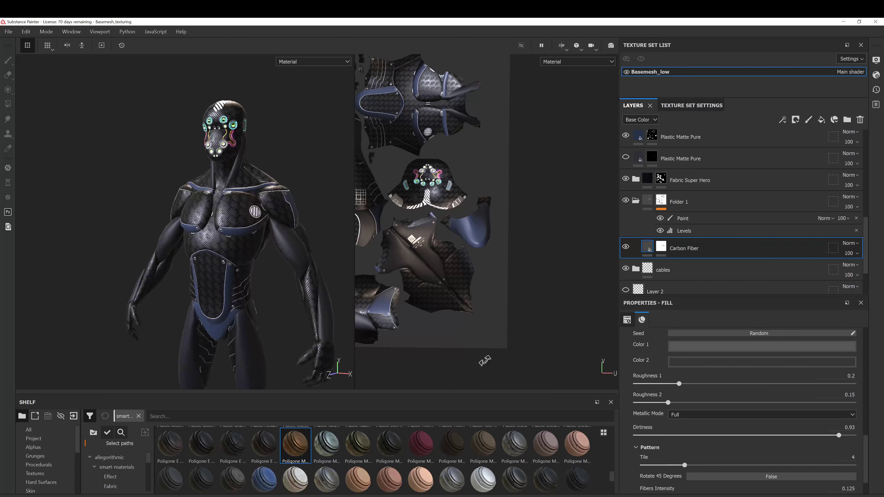
Set the Carbon Fiber pattern's Tile to 3, first trying 2 and comparing the weave size on the chest.
{"action": "scroll", "coordinate": [660, 449], "scroll_direction": "down", "scroll_amount": 2}
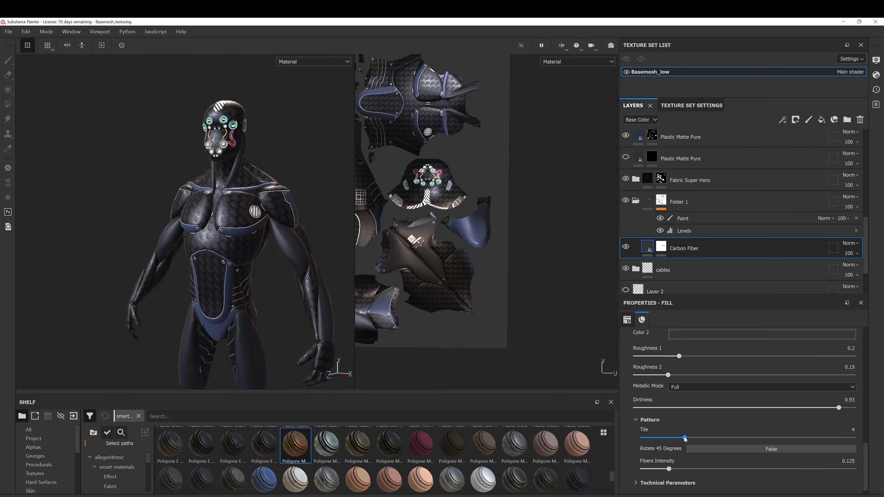
{"action": "left_click", "coordinate": [657, 438]}
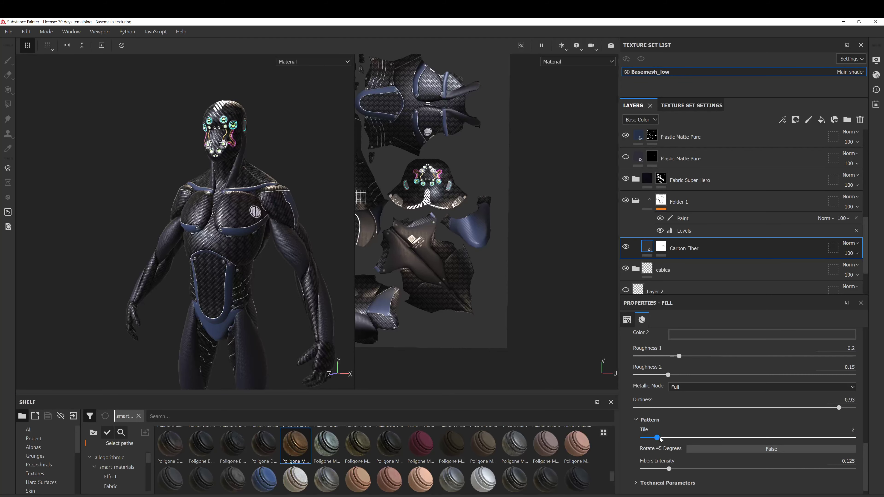
{"action": "left_click_drag", "start_coordinate": [240, 228], "coordinate": [272, 233], "text": "alt"}
{"action": "scroll", "coordinate": [195, 205], "scroll_direction": "up", "scroll_amount": 6}
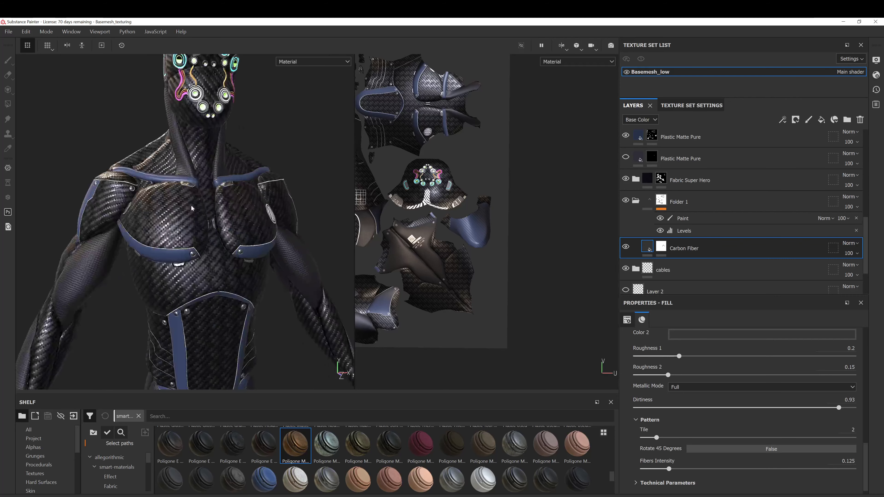
{"action": "left_click_drag", "start_coordinate": [194, 223], "coordinate": [348, 347], "text": "alt"}
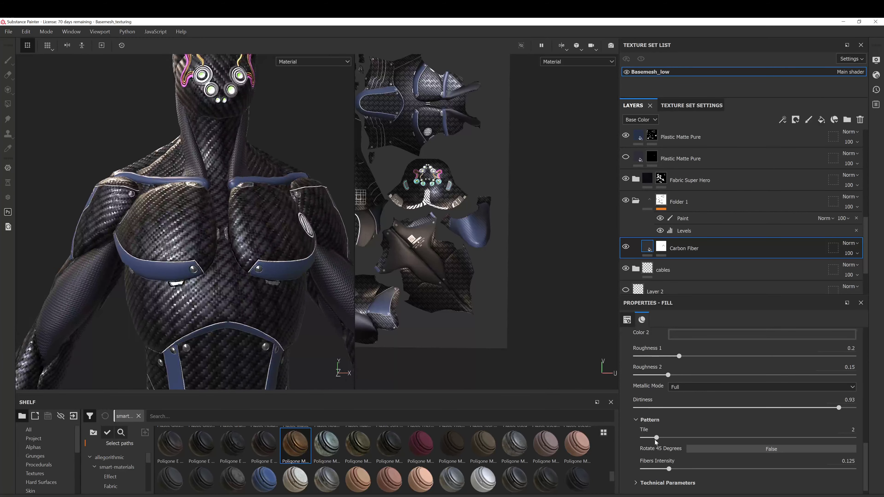
{"action": "left_click_drag", "start_coordinate": [662, 440], "coordinate": [673, 440]}
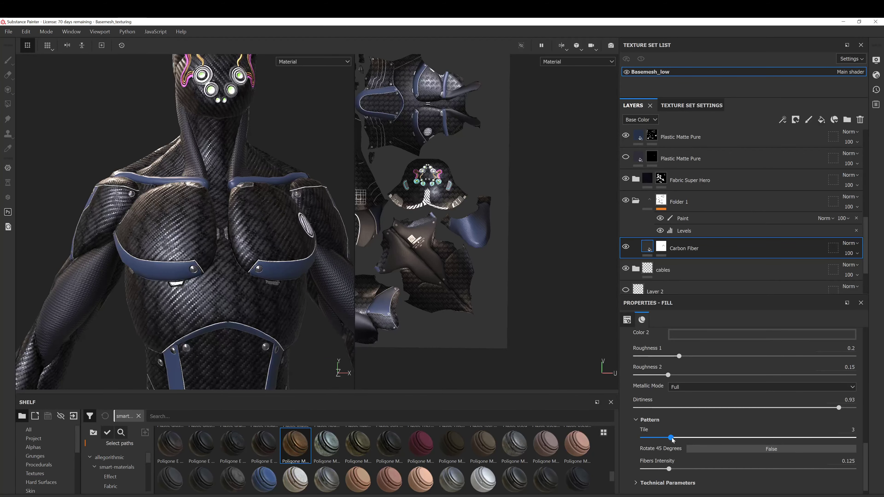
Raise the Carbon Fiber pattern's Fibers Intensity to 1.
{"action": "left_click", "coordinate": [719, 470]}
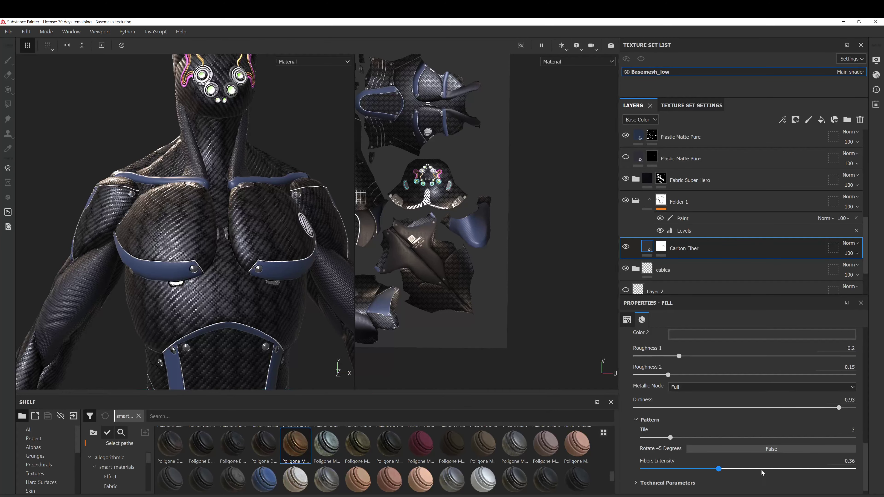
{"action": "left_click", "coordinate": [774, 470]}
{"action": "left_click_drag", "start_coordinate": [873, 470], "coordinate": [863, 468]}
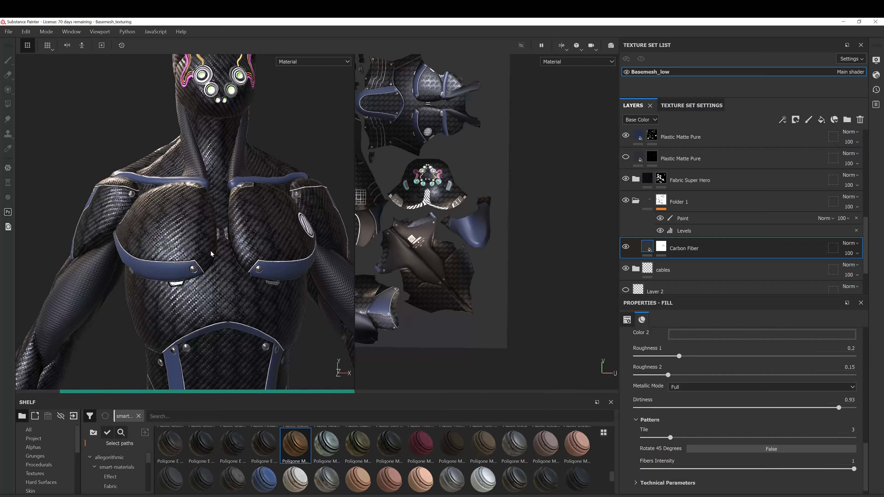
Examine the adjusted carbon fibre on the chest, arms and legs up close and from a distance.
{"action": "right_click_drag", "start_coordinate": [178, 231], "coordinate": [266, 354], "text": "alt"}
{"action": "left_click_drag", "start_coordinate": [209, 250], "coordinate": [187, 248], "text": "alt"}
{"action": "right_click_drag", "start_coordinate": [186, 248], "coordinate": [202, 274], "text": "alt"}
{"action": "left_click_drag", "start_coordinate": [203, 274], "coordinate": [176, 145], "text": "alt"}
{"action": "right_click_drag", "start_coordinate": [176, 145], "coordinate": [124, 26], "text": "alt"}
{"action": "middle_click_drag", "start_coordinate": [220, 205], "coordinate": [175, 111], "text": "alt"}
{"action": "left_click_drag", "start_coordinate": [175, 111], "coordinate": [223, 265], "text": "alt"}
{"action": "right_click_drag", "start_coordinate": [223, 265], "coordinate": [261, 299], "text": "alt"}
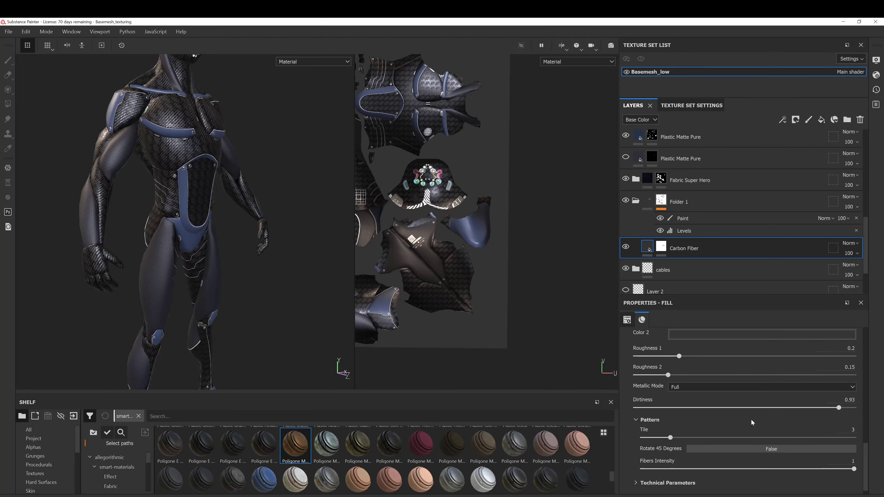
Set the Carbon Fiber layer's Dirtiness to 0 and expand its Technical Parameters.
{"action": "left_click_drag", "start_coordinate": [757, 411], "coordinate": [733, 410]}
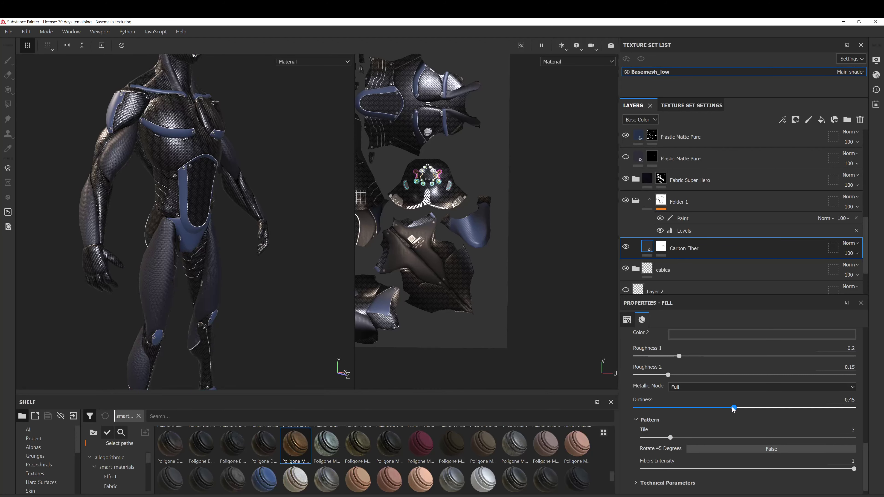
{"action": "left_click_drag", "start_coordinate": [701, 408], "coordinate": [632, 411]}
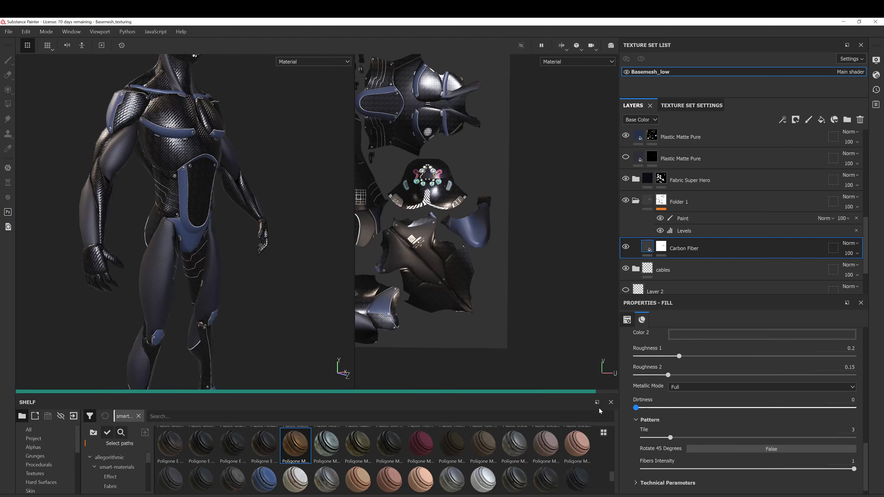
{"action": "scroll", "coordinate": [709, 415], "scroll_direction": "down", "scroll_amount": 1}
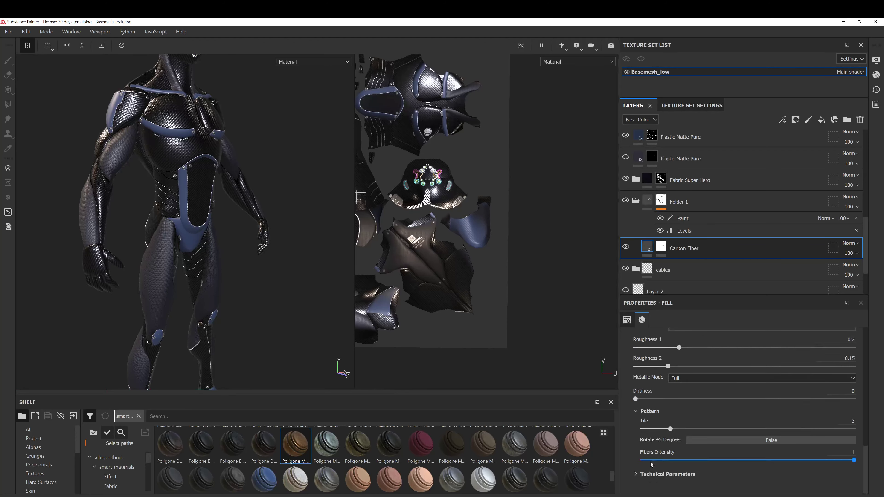
{"action": "left_click", "coordinate": [636, 474]}
{"action": "scroll", "coordinate": [669, 457], "scroll_direction": "down", "scroll_amount": 3}
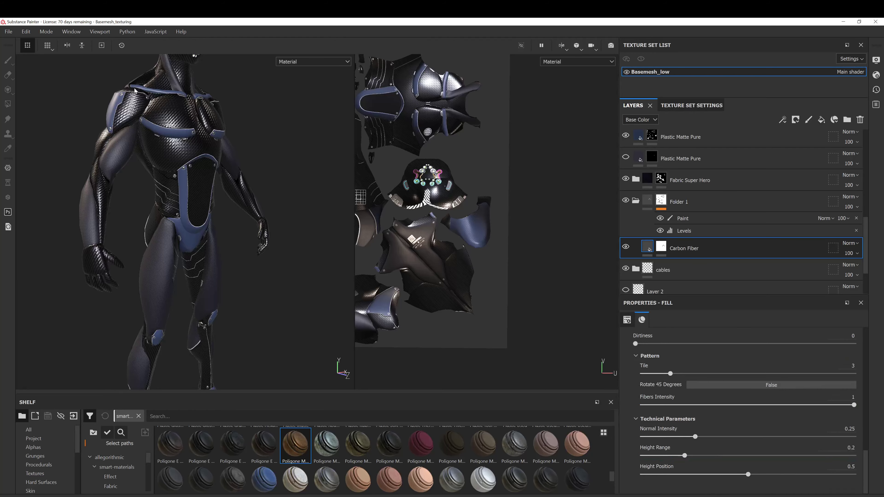
Add a fill layer above Carbon Fiber in Folder 1 and keep only its roughness channel enabled.
{"action": "right_click_drag", "start_coordinate": [135, 91], "coordinate": [223, 223], "text": "alt"}
{"action": "left_click_drag", "start_coordinate": [222, 223], "coordinate": [197, 299], "text": "alt"}
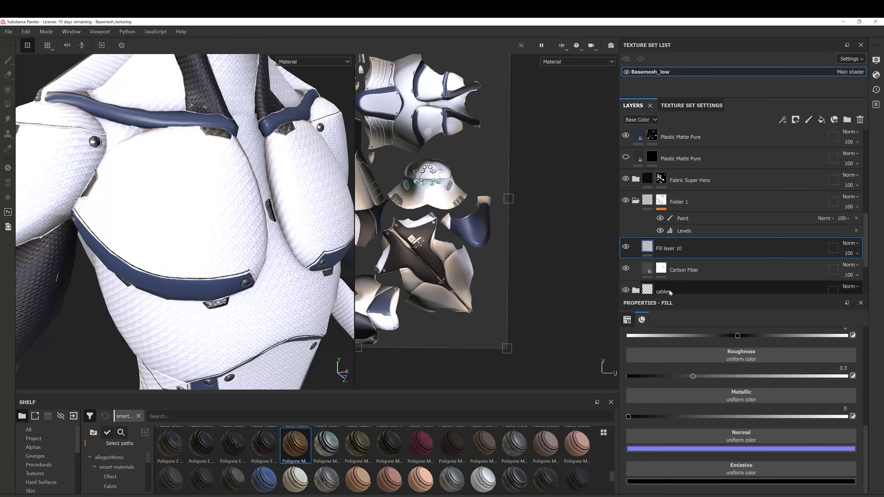
{"action": "scroll", "coordinate": [679, 348], "scroll_direction": "up", "scroll_amount": 8}
{"action": "scroll", "coordinate": [678, 348], "scroll_direction": "up", "scroll_amount": 4}
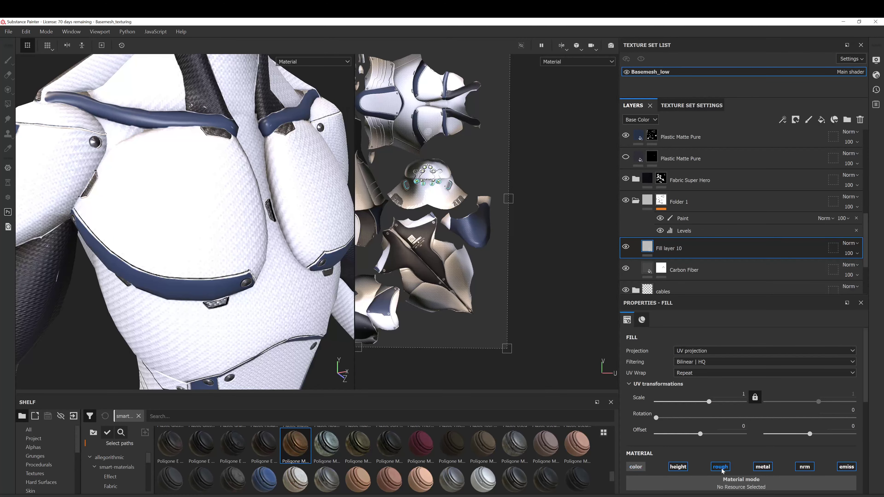
{"action": "left_click", "coordinate": [678, 466]}
{"action": "left_click", "coordinate": [763, 467]}
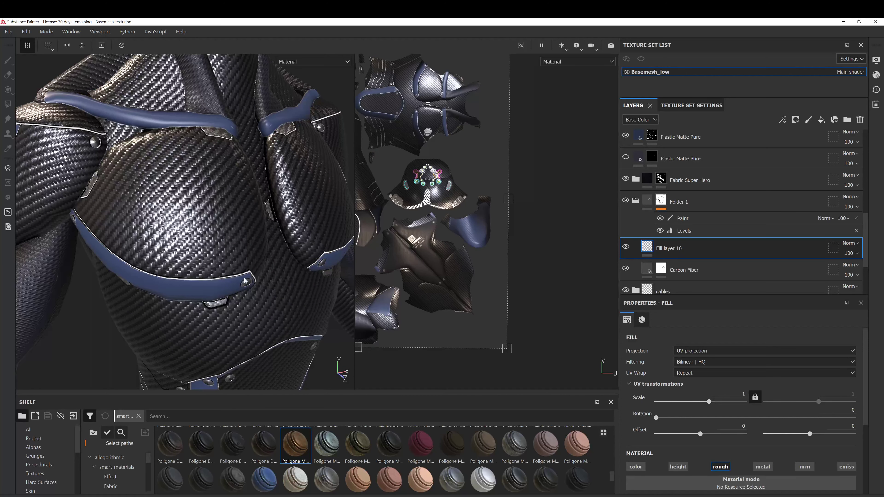
{"action": "scroll", "coordinate": [724, 442], "scroll_direction": "down", "scroll_amount": 1}
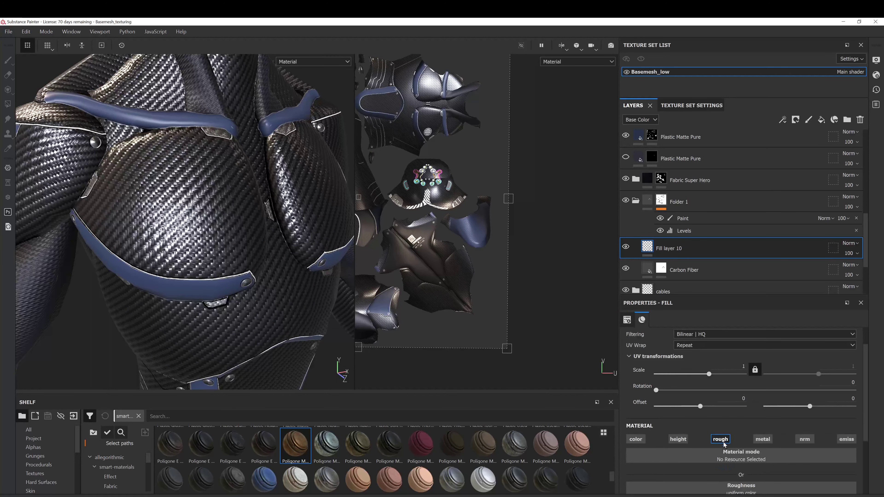
Show the smart masks in the shelf and enlarge the shelf to fit their thumbnails.
{"action": "scroll", "coordinate": [59, 460], "scroll_direction": "down", "scroll_amount": 3}
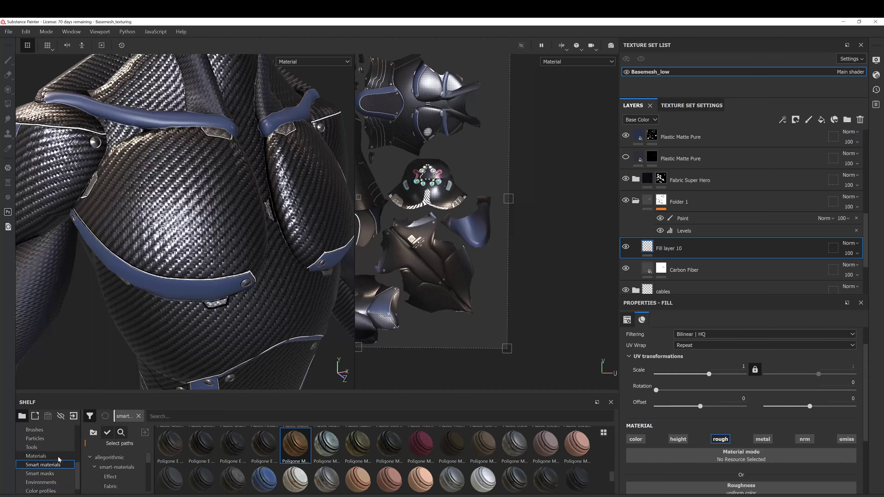
{"action": "left_click", "coordinate": [52, 474]}
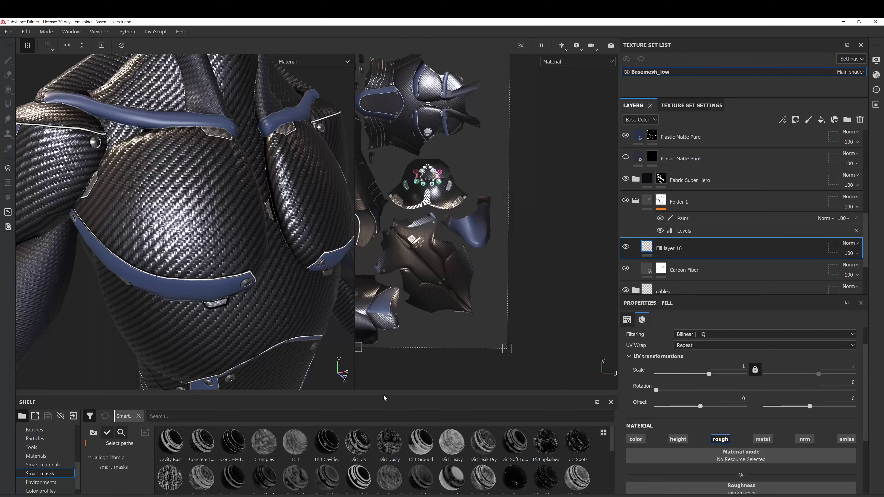
{"action": "left_click_drag", "start_coordinate": [384, 356], "coordinate": [386, 289]}
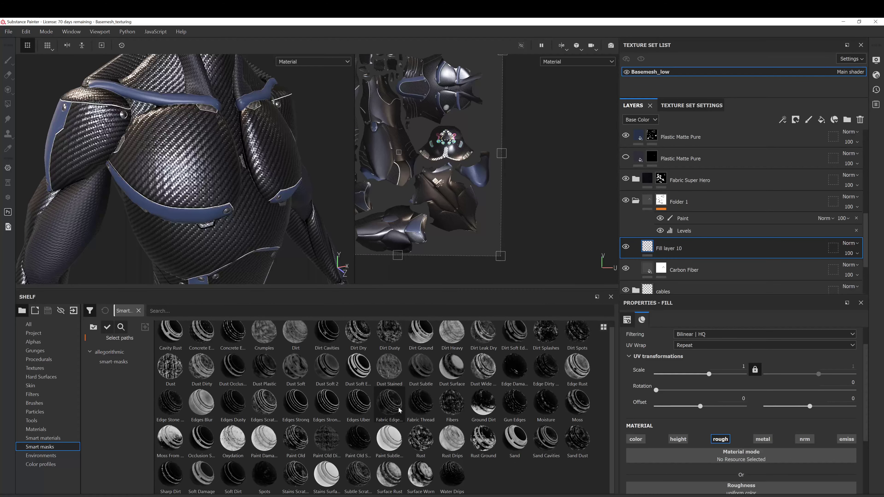
Try the Fabric Edge Damage smart mask on Fill layer 10 and inspect the chest from several angles.
{"action": "mouse_move", "coordinate": [400, 411]}
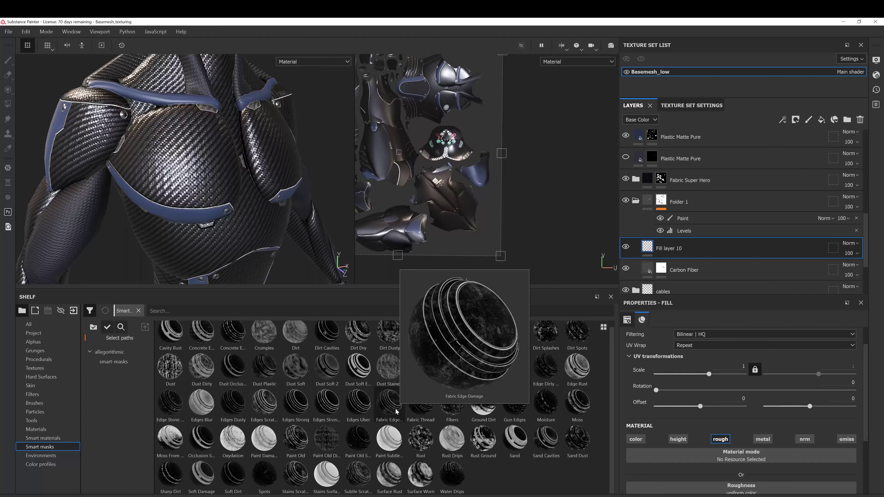
{"action": "left_click_drag", "start_coordinate": [396, 411], "coordinate": [655, 247]}
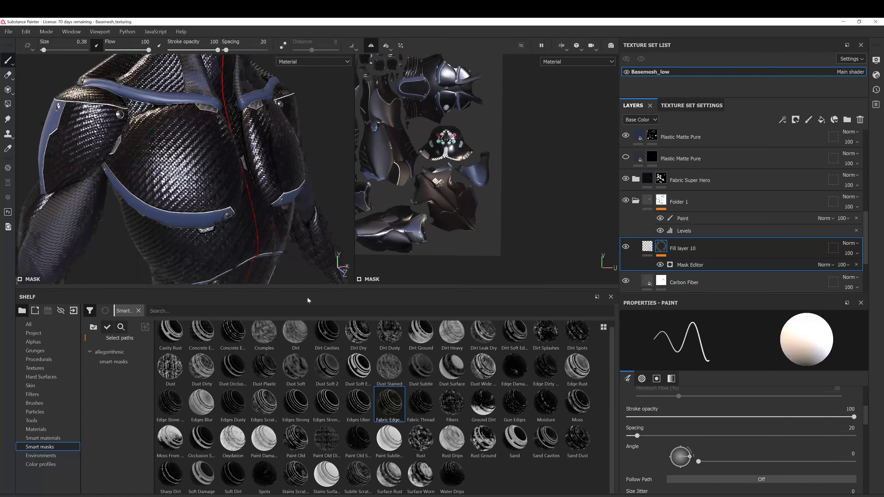
{"action": "scroll", "coordinate": [195, 174], "scroll_direction": "up", "scroll_amount": 5}
{"action": "left_click_drag", "start_coordinate": [174, 167], "coordinate": [198, 159], "text": "alt"}
{"action": "scroll", "coordinate": [200, 158], "scroll_direction": "down", "scroll_amount": 3}
{"action": "middle_click_drag", "start_coordinate": [199, 158], "coordinate": [149, 128], "text": "alt"}
{"action": "left_click_drag", "start_coordinate": [150, 129], "coordinate": [216, 109], "text": "alt"}
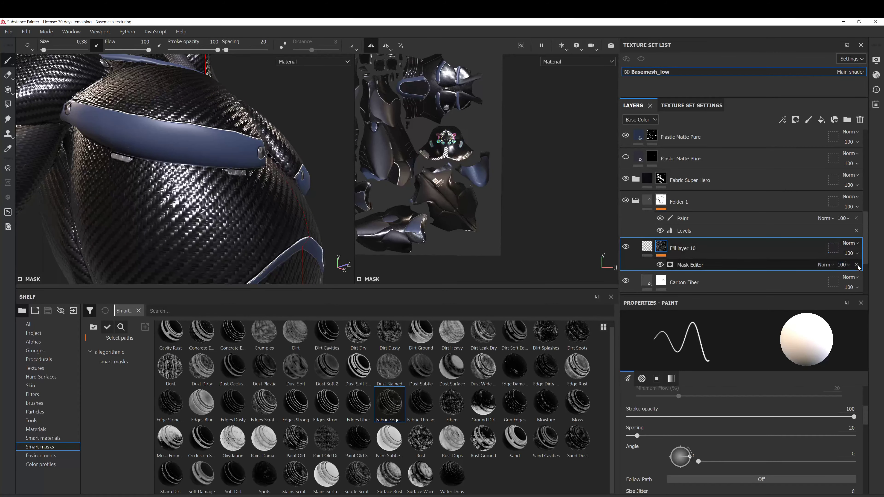
Replace the mask of Fill layer 10 with the Stains Scratched smart mask and inspect the chest.
{"action": "left_click_drag", "start_coordinate": [295, 476], "coordinate": [679, 249]}
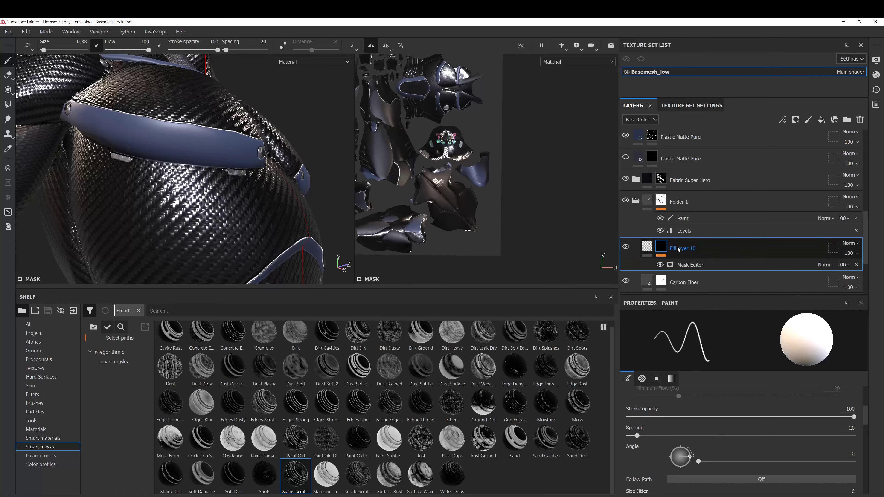
{"action": "left_click_drag", "start_coordinate": [195, 195], "coordinate": [236, 182], "text": "alt"}
{"action": "mouse_move", "coordinate": [237, 216]}
{"action": "right_mouse_down", "text": "alt"}
{"action": "mouse_move", "coordinate": [227, 277]}
{"action": "mouse_move", "coordinate": [240, 226]}
{"action": "right_mouse_up", "text": "alt"}
{"action": "left_click_drag", "start_coordinate": [240, 226], "coordinate": [223, 238], "text": "alt"}
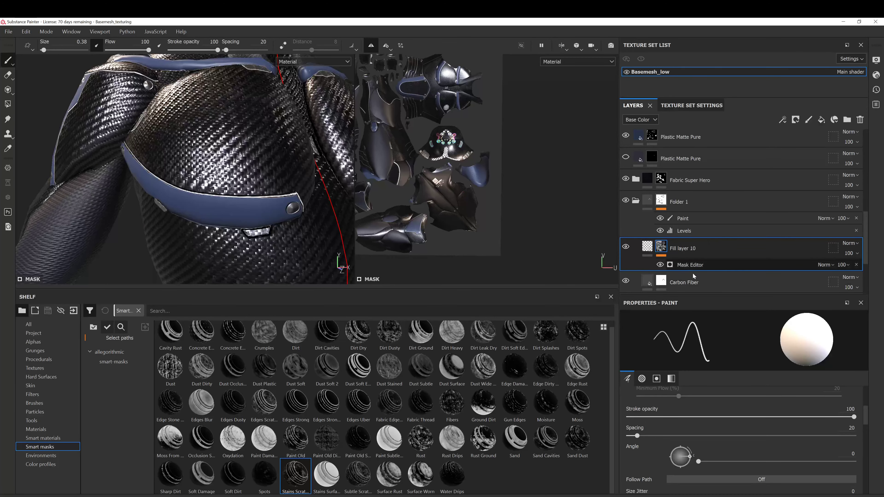
Set the Texture amount in Fill layer 10's Mask Editor to 0.13 and check the reflections under rotated lighting.
{"action": "left_click", "coordinate": [696, 266]}
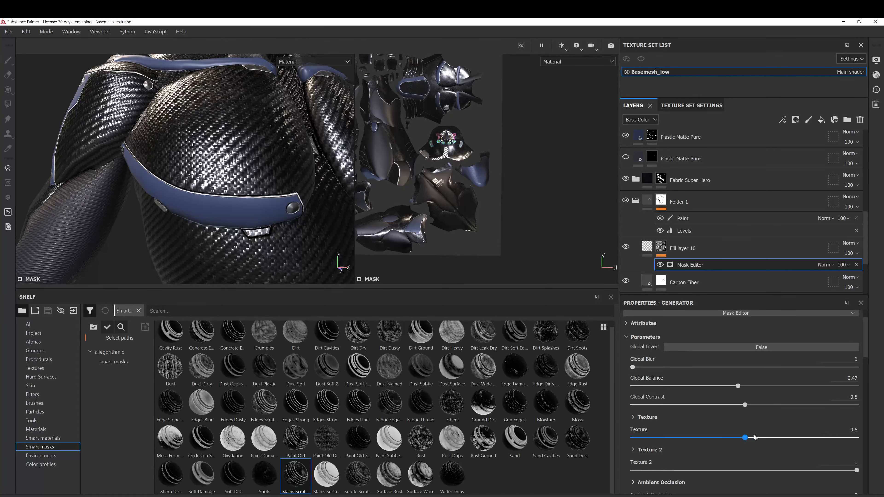
{"action": "left_click_drag", "start_coordinate": [798, 436], "coordinate": [648, 430]}
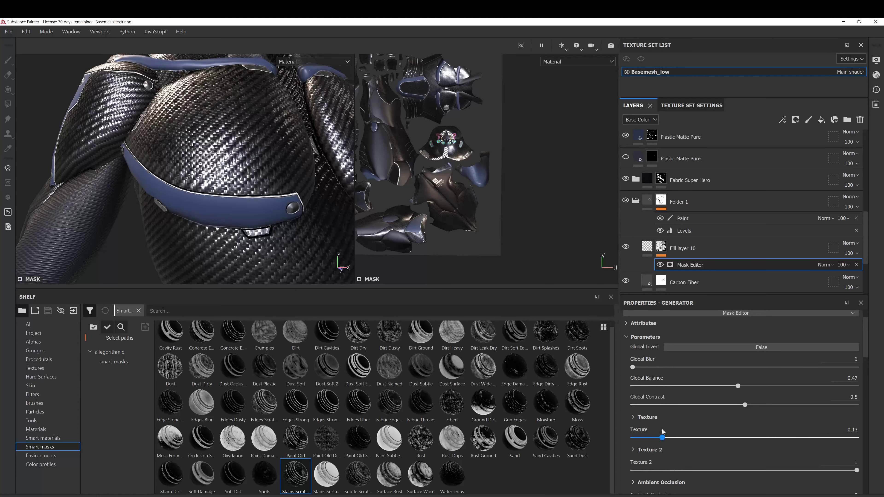
{"action": "mouse_move", "coordinate": [858, 472]}
{"action": "left_mouse_down"}
{"action": "mouse_move", "coordinate": [675, 460]}
{"action": "mouse_move", "coordinate": [862, 467]}
{"action": "left_mouse_up"}
{"action": "scroll", "coordinate": [298, 212], "scroll_direction": "down", "scroll_amount": 10}
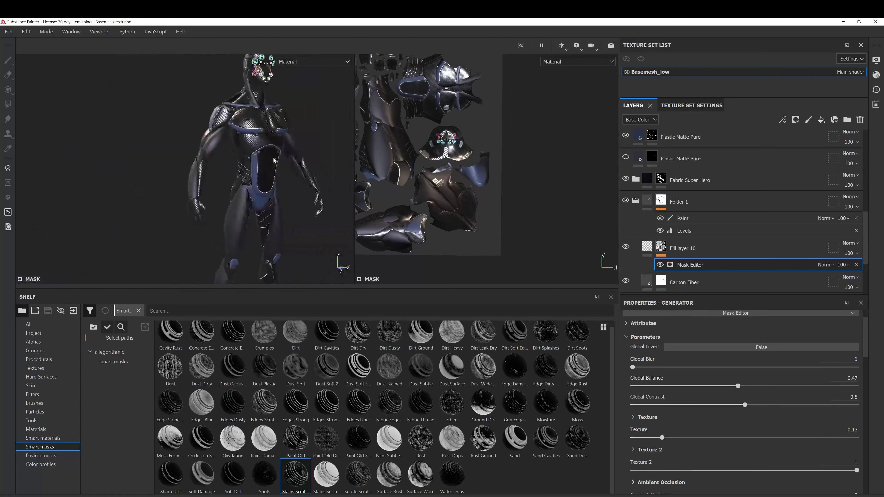
{"action": "scroll", "coordinate": [298, 212], "scroll_direction": "up", "scroll_amount": 10}
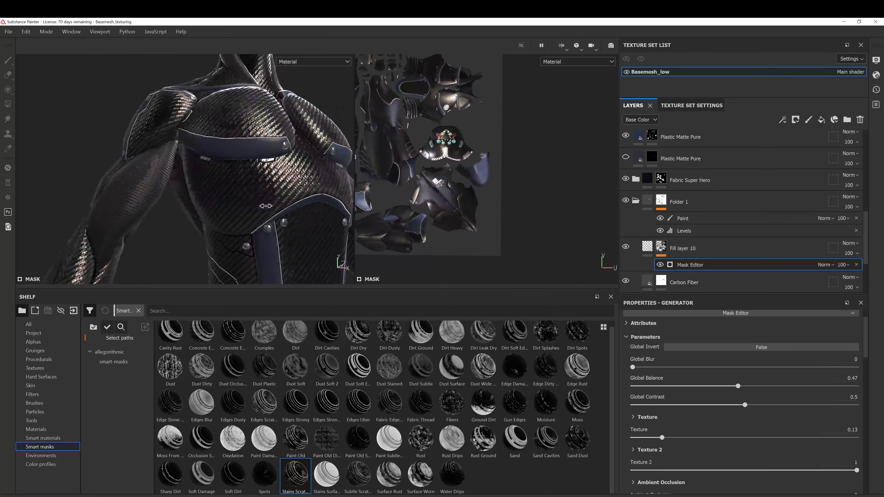
{"action": "right_click_drag", "start_coordinate": [300, 205], "coordinate": [305, 207], "text": "shift"}
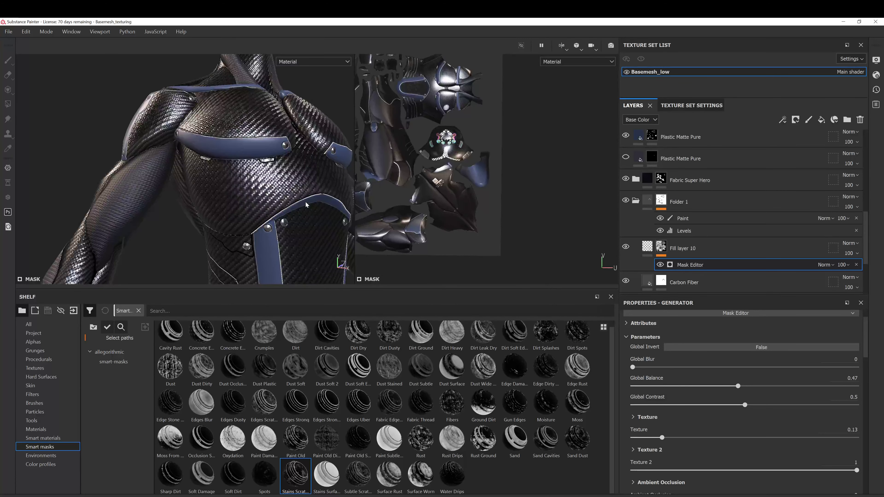
Show the mask channel in the viewports and examine Fill layer 10's mask across the whole body.
{"action": "key", "text": "c"}
{"action": "key", "text": "c"}
{"action": "scroll", "coordinate": [298, 206], "scroll_direction": "down", "scroll_amount": 10}
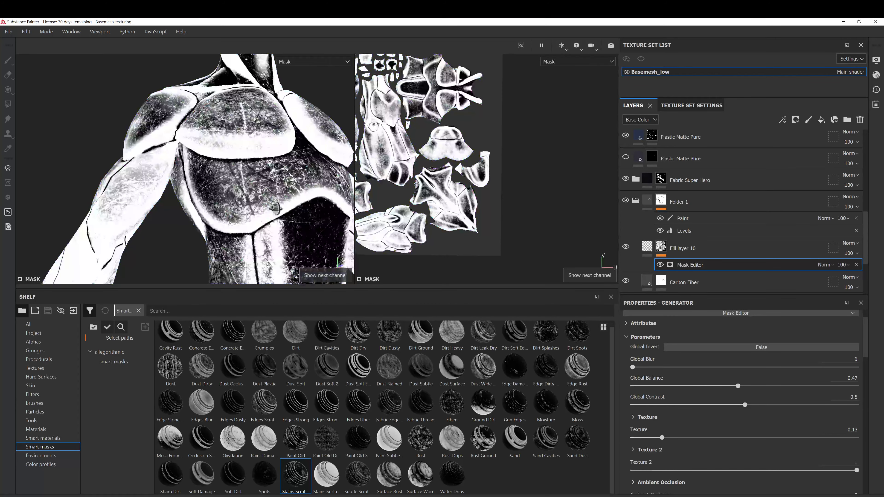
{"action": "left_click_drag", "start_coordinate": [248, 174], "coordinate": [267, 164], "text": "alt"}
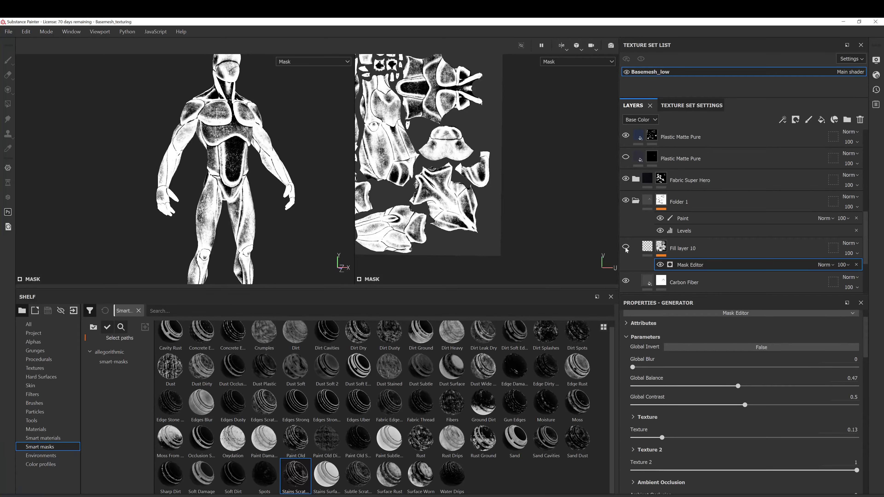
Cycle the viewports through the texture channels to Roughness and view the abdomen up close.
{"action": "scroll", "coordinate": [260, 206], "scroll_direction": "up", "scroll_amount": 3}
{"action": "key", "text": "c"}
{"action": "key", "text": "c"}
{"action": "key", "text": "c"}
{"action": "key", "text": "c"}
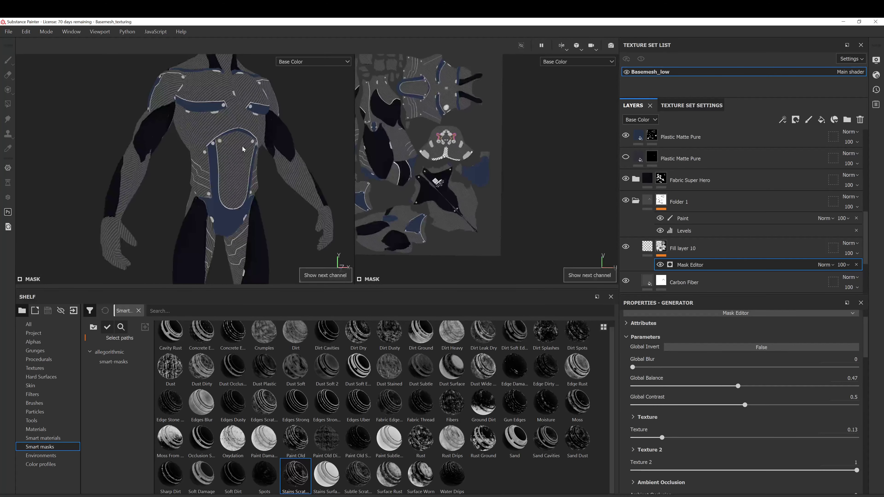
{"action": "key", "text": "c"}
{"action": "key", "text": "c"}
{"action": "key", "text": "c"}
{"action": "key", "text": "c"}
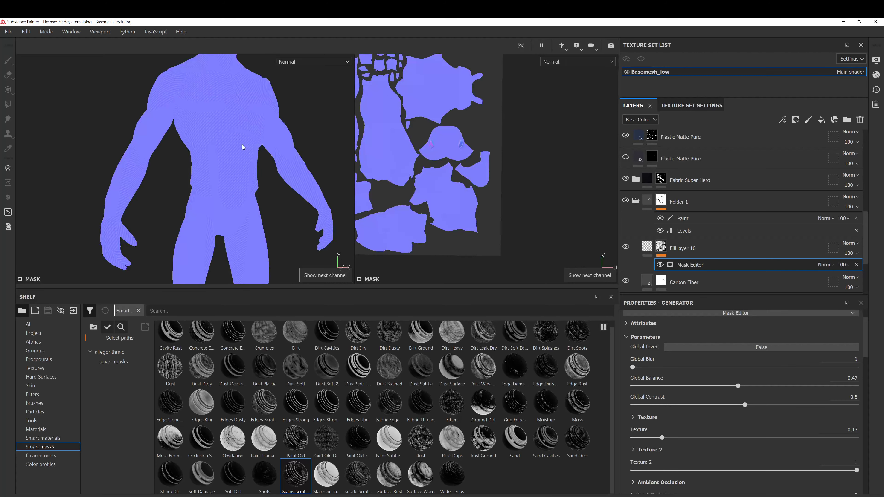
{"action": "key", "text": "c"}
{"action": "key", "text": "c"}
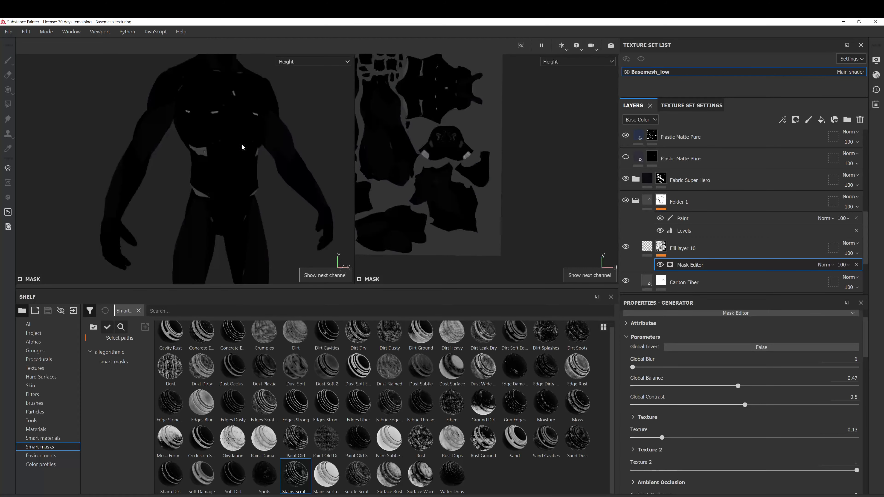
{"action": "scroll", "coordinate": [242, 147], "scroll_direction": "up", "scroll_amount": 6}
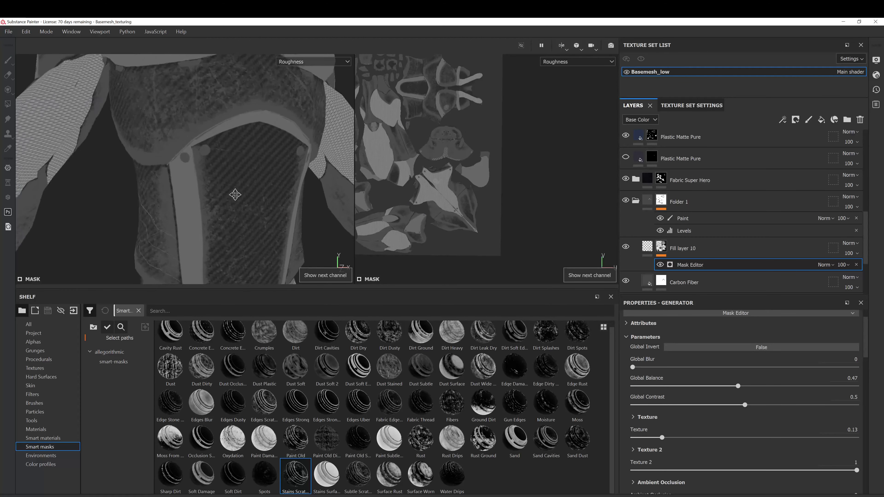
Toggle the visibility of Folder 1 and Fill layer 10 off and on to compare the chest's roughness.
{"action": "left_click", "coordinate": [627, 201]}
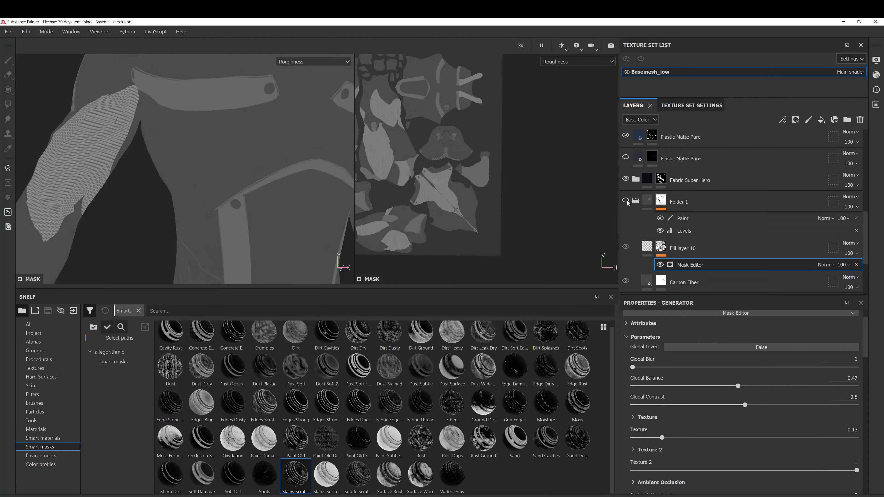
{"action": "left_click", "coordinate": [626, 201]}
{"action": "left_click_drag", "start_coordinate": [313, 188], "coordinate": [264, 227], "text": "alt"}
{"action": "left_click", "coordinate": [626, 248]}
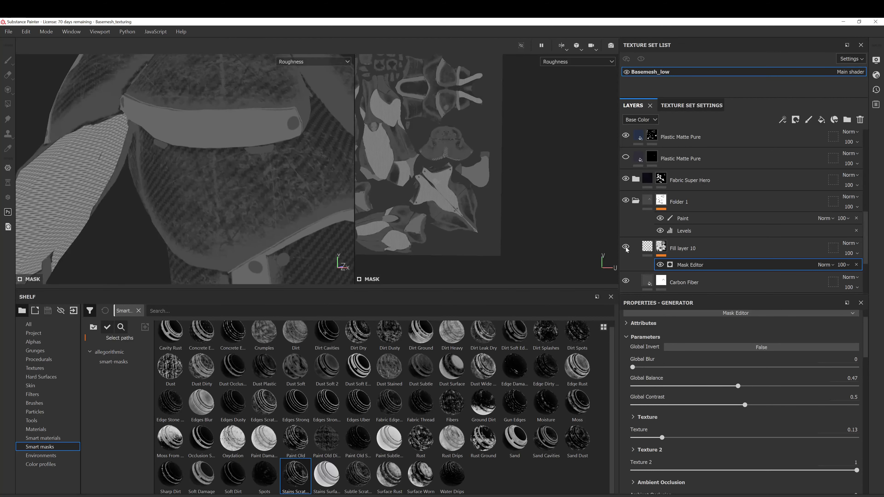
{"action": "left_click", "coordinate": [626, 248]}
{"action": "left_click", "coordinate": [625, 247]}
Examine the roughness variation on the chest, shoulders and abdomen from several angles.
{"action": "right_click_drag", "start_coordinate": [278, 139], "coordinate": [184, 64], "text": "alt"}
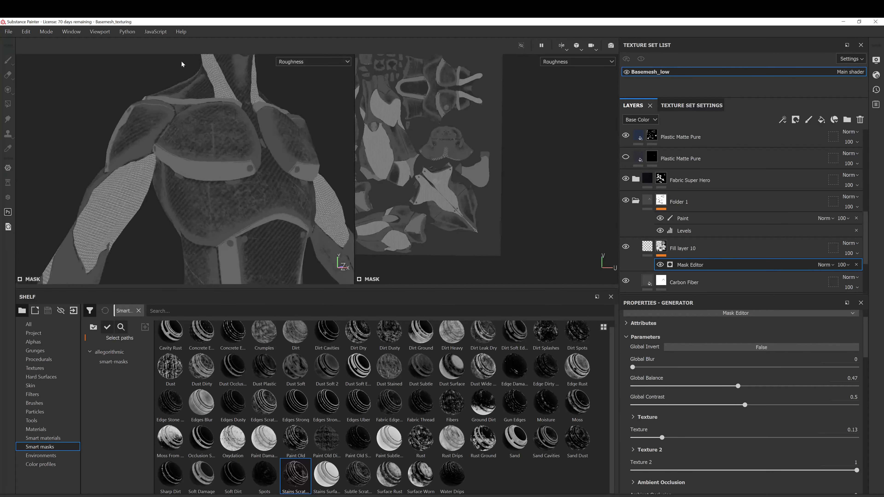
{"action": "left_click_drag", "start_coordinate": [184, 63], "coordinate": [242, 181], "text": "alt"}
{"action": "right_click_drag", "start_coordinate": [243, 182], "coordinate": [236, 129], "text": "alt"}
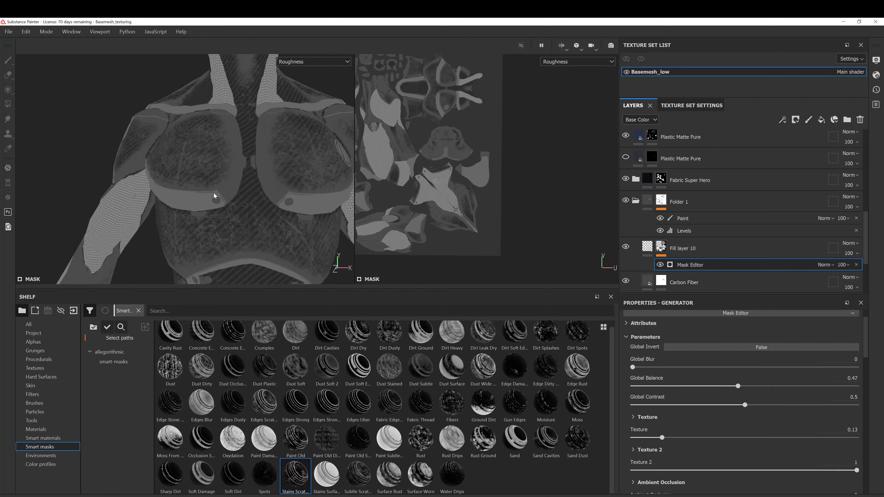
{"action": "left_click_drag", "start_coordinate": [176, 165], "coordinate": [216, 161], "text": "alt"}
{"action": "middle_click_drag", "start_coordinate": [201, 186], "coordinate": [240, 148], "text": "alt"}
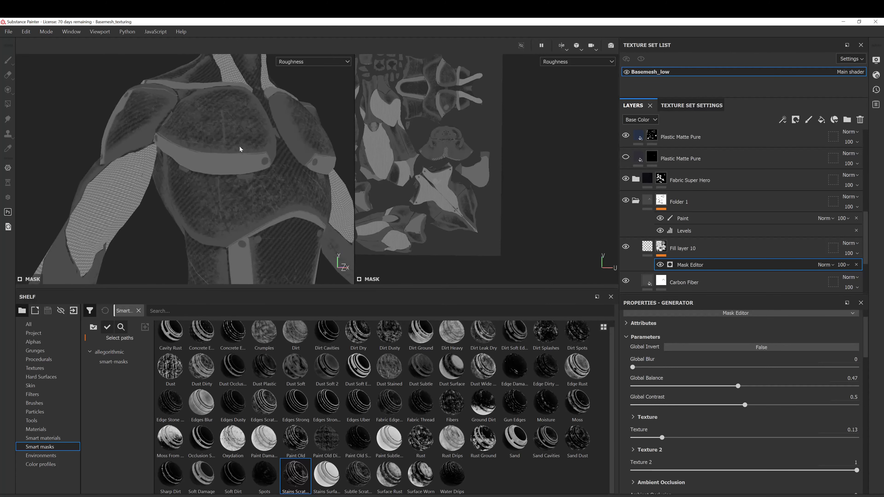
{"action": "left_click_drag", "start_coordinate": [241, 148], "coordinate": [203, 89], "text": "alt"}
{"action": "right_click_drag", "start_coordinate": [251, 180], "coordinate": [256, 141], "text": "alt"}
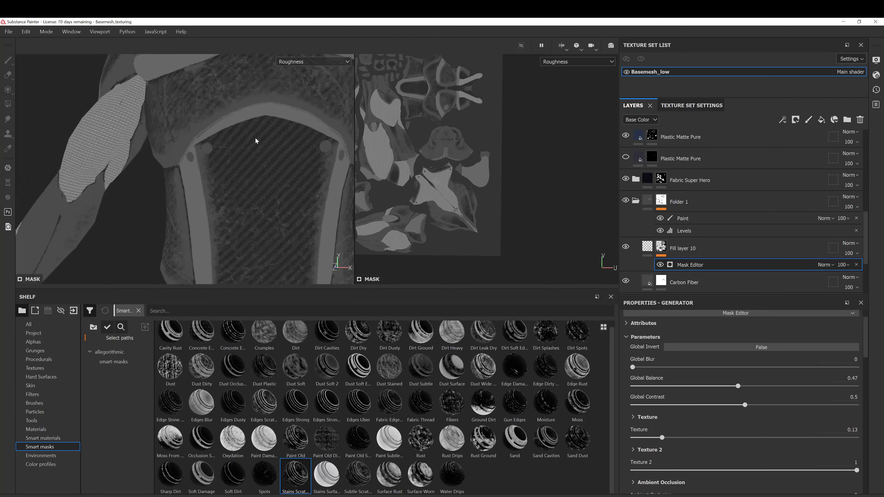
{"action": "middle_click_drag", "start_coordinate": [256, 140], "coordinate": [238, 174], "text": "alt"}
{"action": "left_click_drag", "start_coordinate": [239, 174], "coordinate": [231, 180], "text": "alt"}
{"action": "middle_click_drag", "start_coordinate": [230, 180], "coordinate": [249, 213], "text": "alt"}
{"action": "left_click_drag", "start_coordinate": [249, 213], "coordinate": [240, 175], "text": "alt"}
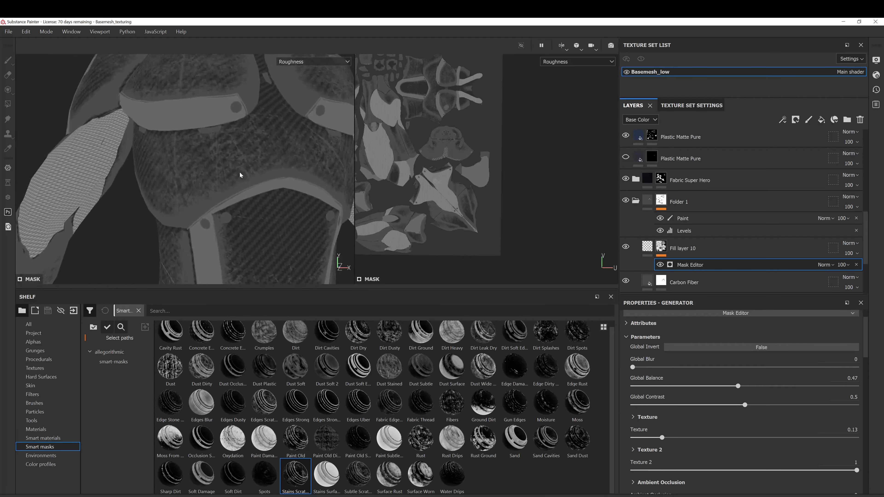
Return to the material view and set the Texture amount in Fill layer 10's Mask Editor to 0.05.
{"action": "key", "text": "m"}
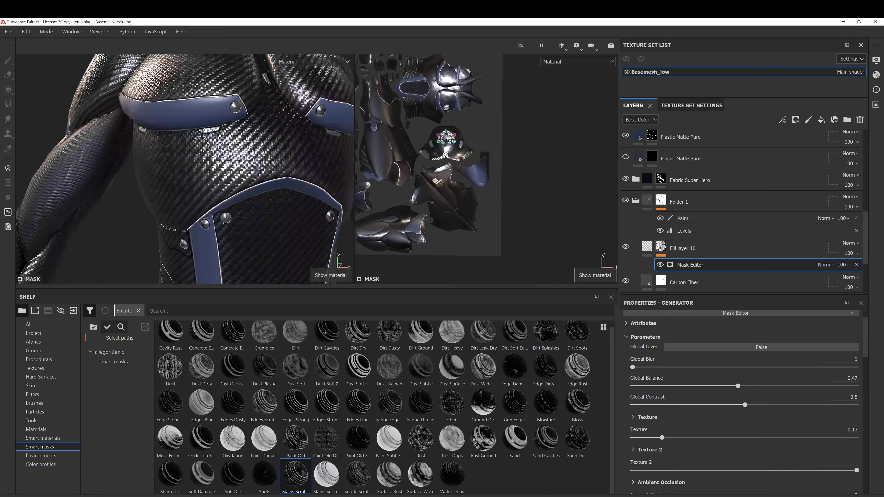
{"action": "right_click_drag", "start_coordinate": [202, 135], "coordinate": [190, 114], "text": "alt"}
{"action": "left_click_drag", "start_coordinate": [190, 115], "coordinate": [222, 143], "text": "alt"}
{"action": "middle_click_drag", "start_coordinate": [223, 143], "coordinate": [236, 163], "text": "alt"}
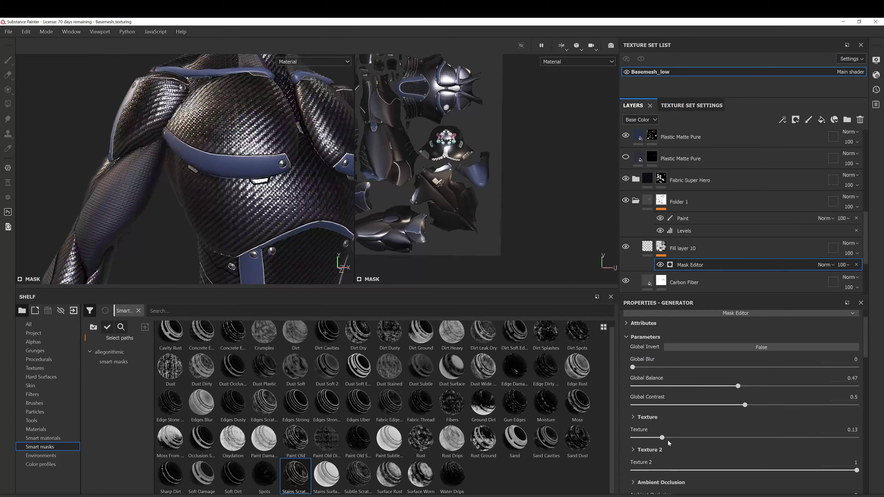
{"action": "left_click_drag", "start_coordinate": [662, 438], "coordinate": [812, 434]}
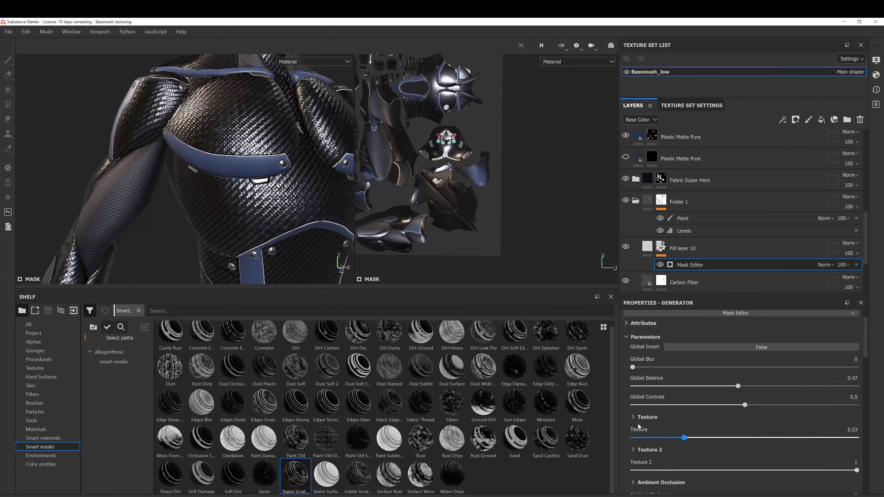
{"action": "left_click_drag", "start_coordinate": [639, 427], "coordinate": [636, 425]}
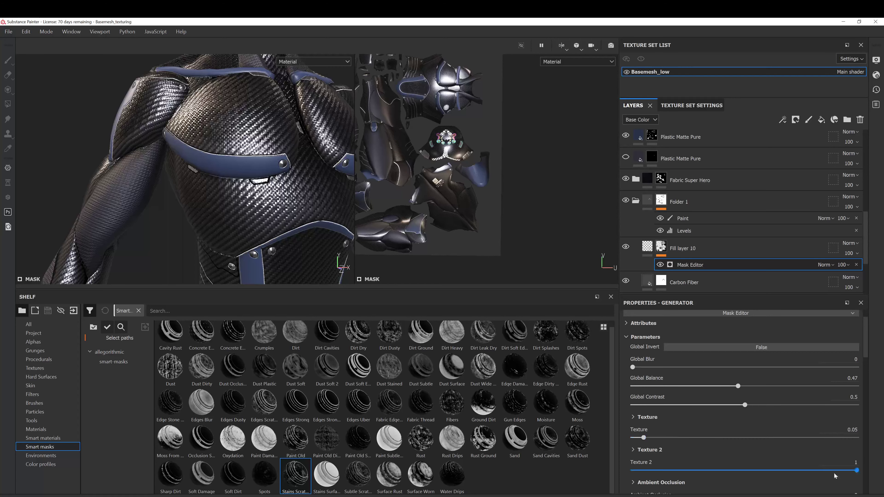
Try raising the Ambient Occlusion and Thickness amounts in Fill layer 10's Mask Editor.
{"action": "scroll", "coordinate": [654, 433], "scroll_direction": "down", "scroll_amount": 3}
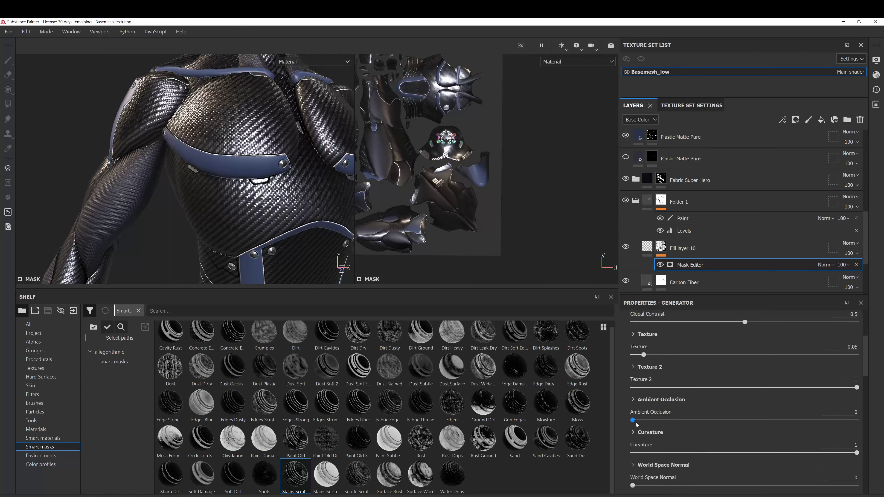
{"action": "left_click_drag", "start_coordinate": [768, 421], "coordinate": [861, 418]}
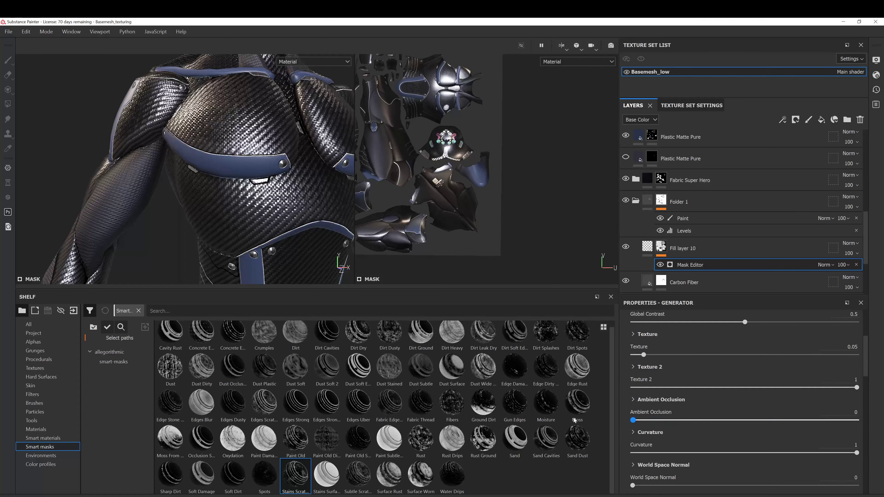
{"action": "scroll", "coordinate": [639, 454], "scroll_direction": "down", "scroll_amount": 4}
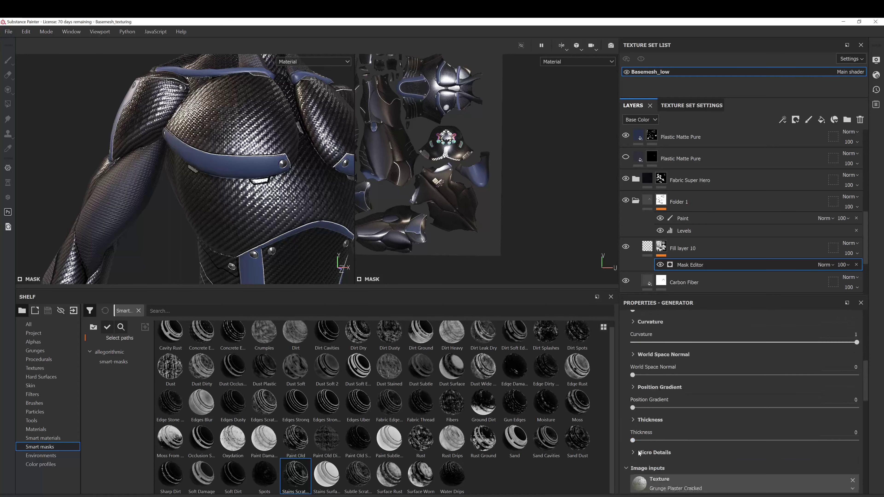
{"action": "mouse_move", "coordinate": [635, 442]}
{"action": "left_mouse_down"}
{"action": "mouse_move", "coordinate": [856, 441]}
{"action": "mouse_move", "coordinate": [807, 442]}
{"action": "left_mouse_up"}
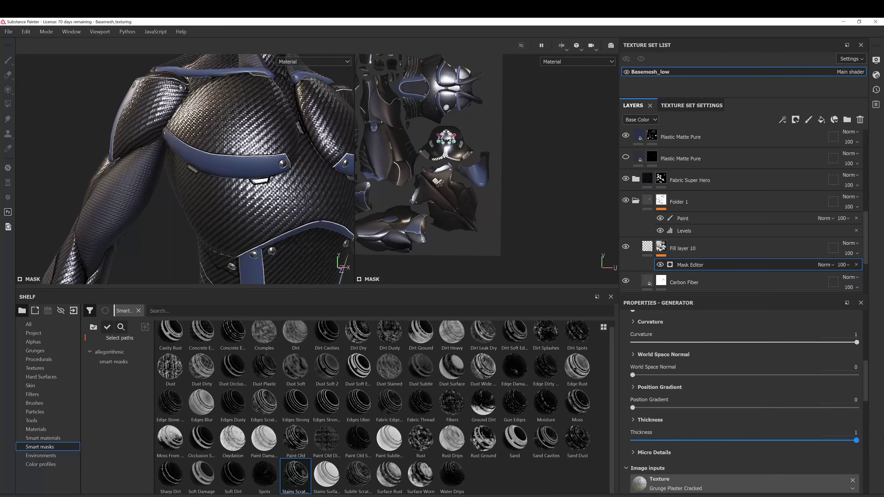
{"action": "left_click_drag", "start_coordinate": [588, 433], "coordinate": [574, 431]}
Inspect the whole character from all sides under rotated lighting to judge the carbon fibre reflections.
{"action": "scroll", "coordinate": [216, 139], "scroll_direction": "down", "scroll_amount": 5}
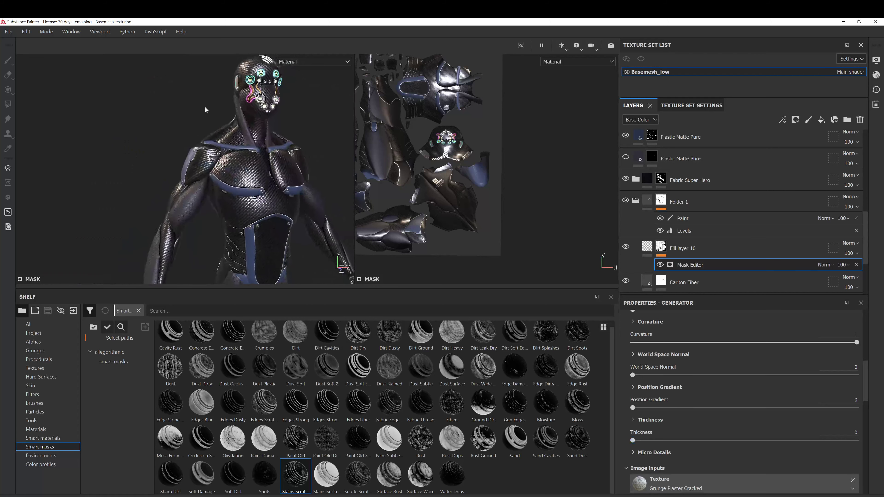
{"action": "left_click_drag", "start_coordinate": [206, 108], "coordinate": [261, 193], "text": "alt"}
{"action": "scroll", "coordinate": [180, 171], "scroll_direction": "down", "scroll_amount": 5}
{"action": "right_click_drag", "start_coordinate": [261, 192], "coordinate": [274, 189], "text": "shift"}
{"action": "right_click_drag", "start_coordinate": [223, 164], "coordinate": [213, 193], "text": "alt"}
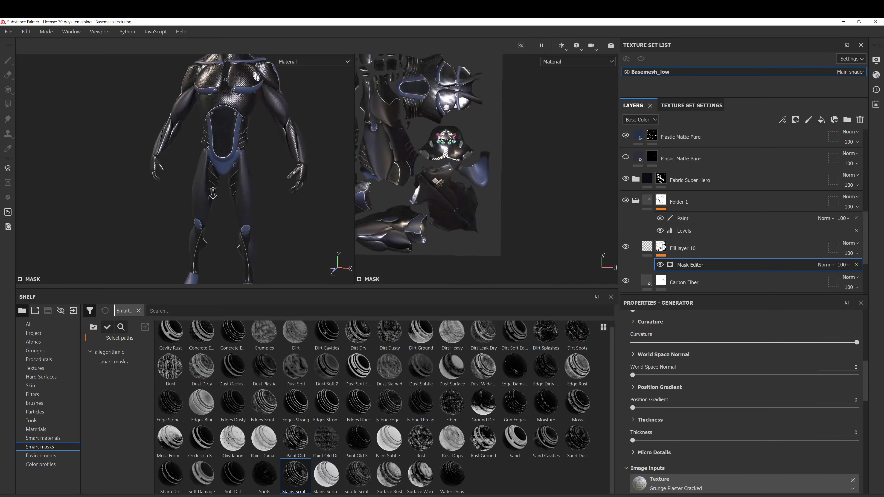
{"action": "middle_click_drag", "start_coordinate": [261, 150], "coordinate": [253, 193], "text": "alt"}
{"action": "left_click_drag", "start_coordinate": [253, 193], "coordinate": [109, 189], "text": "alt"}
{"action": "right_click_drag", "start_coordinate": [208, 209], "coordinate": [248, 201], "text": "shift"}
{"action": "left_click_drag", "start_coordinate": [297, 228], "coordinate": [211, 225], "text": "alt"}
{"action": "middle_click_drag", "start_coordinate": [210, 225], "coordinate": [244, 202], "text": "alt"}
{"action": "left_click_drag", "start_coordinate": [244, 202], "coordinate": [442, 176], "text": "alt"}
{"action": "right_click_drag", "start_coordinate": [235, 180], "coordinate": [244, 165], "text": "shift"}
{"action": "left_click_drag", "start_coordinate": [244, 166], "coordinate": [187, 208], "text": "alt"}
{"action": "right_click_drag", "start_coordinate": [195, 200], "coordinate": [223, 271], "text": "alt"}
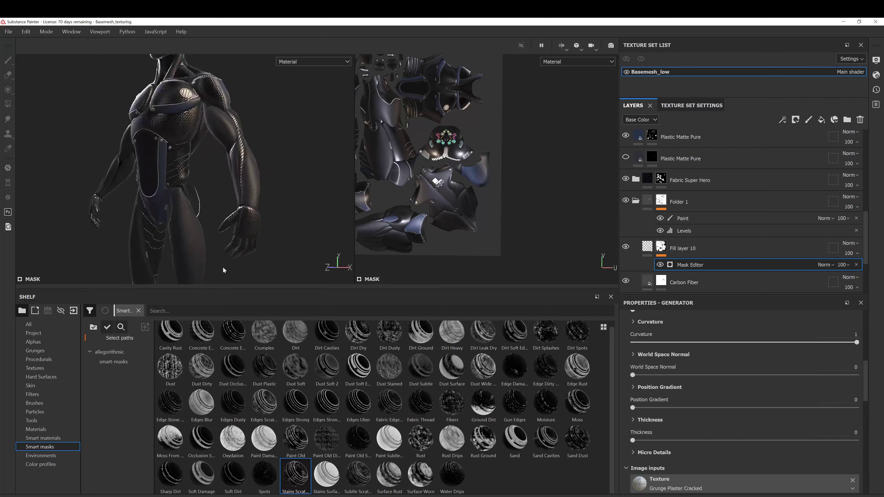
{"action": "middle_click_drag", "start_coordinate": [223, 271], "coordinate": [224, 234], "text": "alt"}
{"action": "left_click_drag", "start_coordinate": [230, 234], "coordinate": [224, 235], "text": "alt"}
{"action": "right_click_drag", "start_coordinate": [223, 235], "coordinate": [295, 231], "text": "shift"}
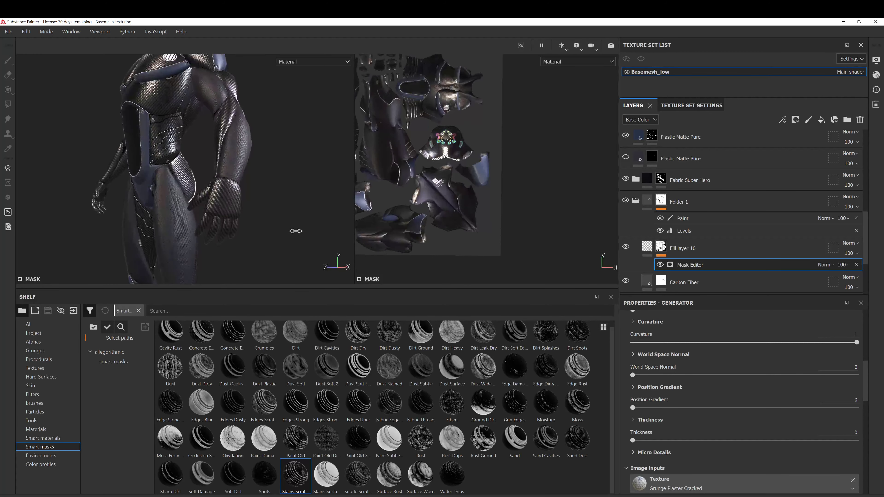
Examine the carbon fibre weave on the arm, hip and hand up close.
{"action": "right_click_drag", "start_coordinate": [201, 171], "coordinate": [228, 205], "text": "alt"}
{"action": "middle_click_drag", "start_coordinate": [228, 205], "coordinate": [195, 205], "text": "alt"}
{"action": "left_click_drag", "start_coordinate": [195, 205], "coordinate": [298, 217], "text": "alt"}
{"action": "right_click_drag", "start_coordinate": [188, 195], "coordinate": [222, 241], "text": "alt"}
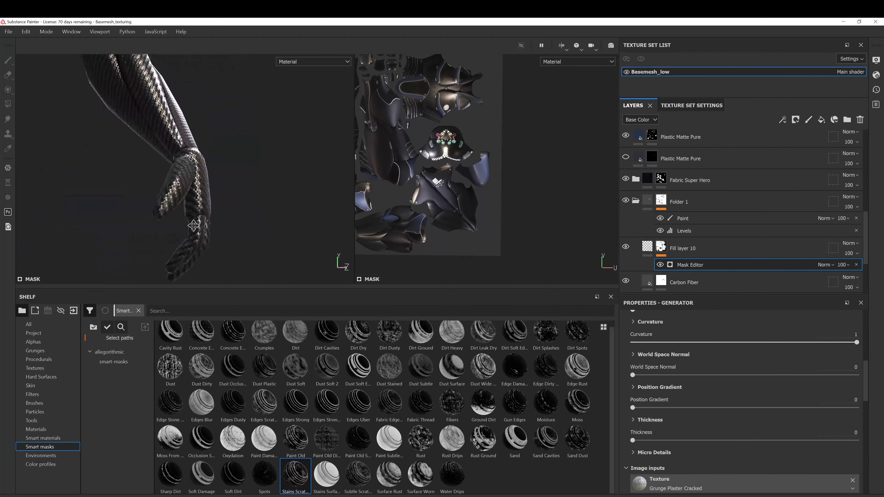
{"action": "left_click_drag", "start_coordinate": [222, 242], "coordinate": [300, 231], "text": "alt"}
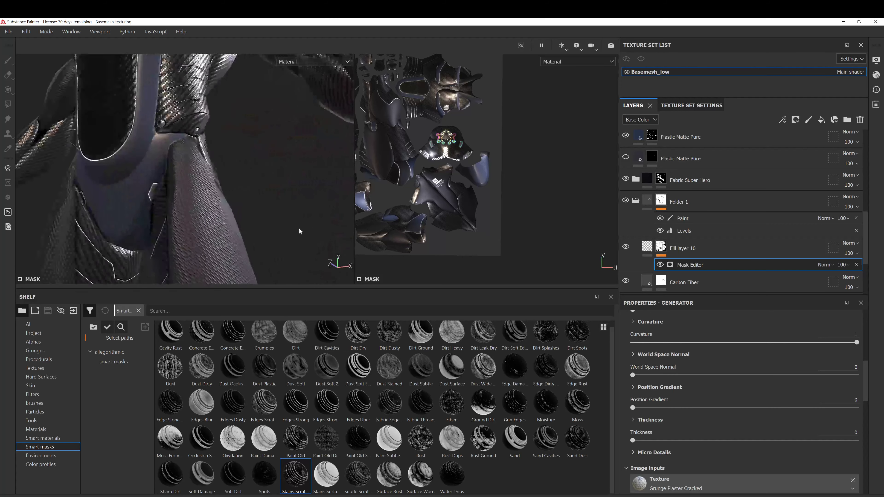
{"action": "middle_click_drag", "start_coordinate": [195, 174], "coordinate": [215, 186], "text": "alt"}
{"action": "right_click_drag", "start_coordinate": [214, 186], "coordinate": [329, 162], "text": "alt"}
{"action": "middle_click_drag", "start_coordinate": [329, 162], "coordinate": [284, 197], "text": "alt"}
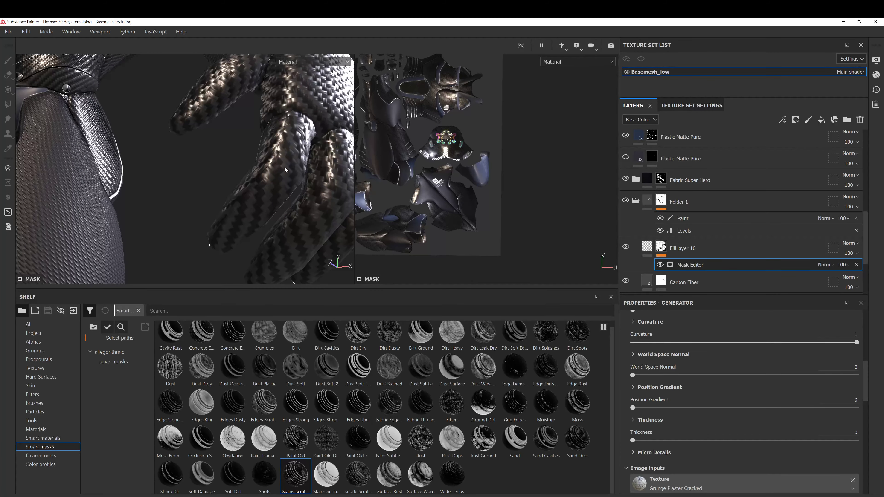
Expand the details folder and select the mask of the creu layer inside normal_details for painting.
{"action": "scroll", "coordinate": [679, 224], "scroll_direction": "down", "scroll_amount": 3}
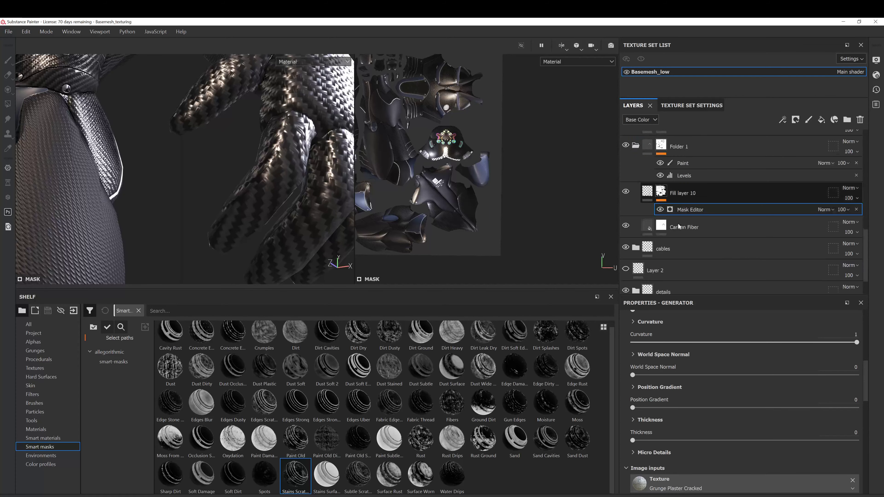
{"action": "left_click", "coordinate": [626, 256]}
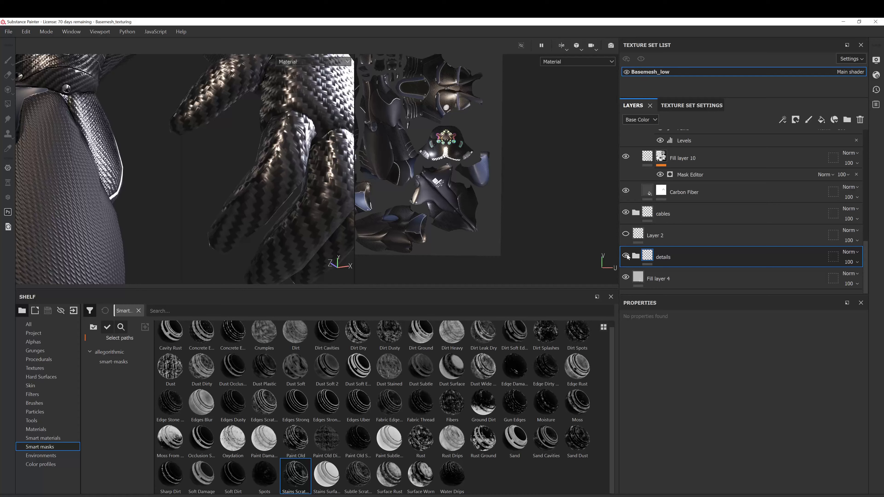
{"action": "left_click", "coordinate": [636, 257]}
{"action": "scroll", "coordinate": [644, 261], "scroll_direction": "down", "scroll_amount": 4}
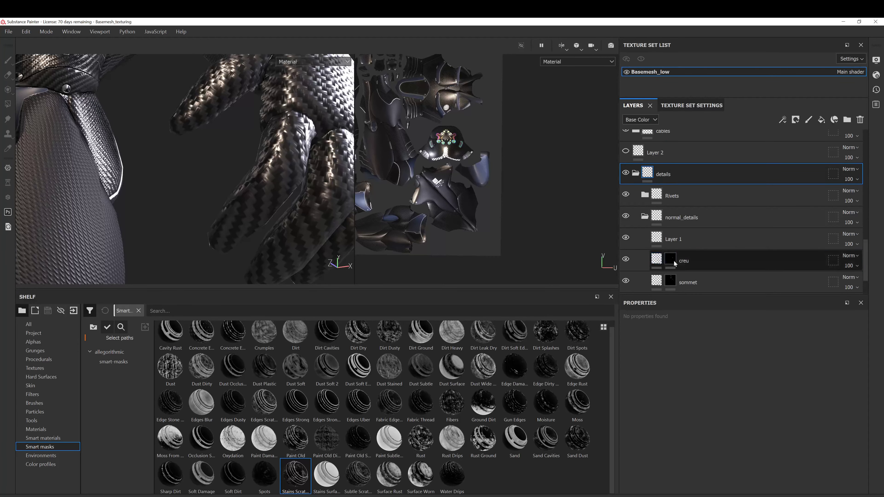
{"action": "left_click", "coordinate": [675, 263]}
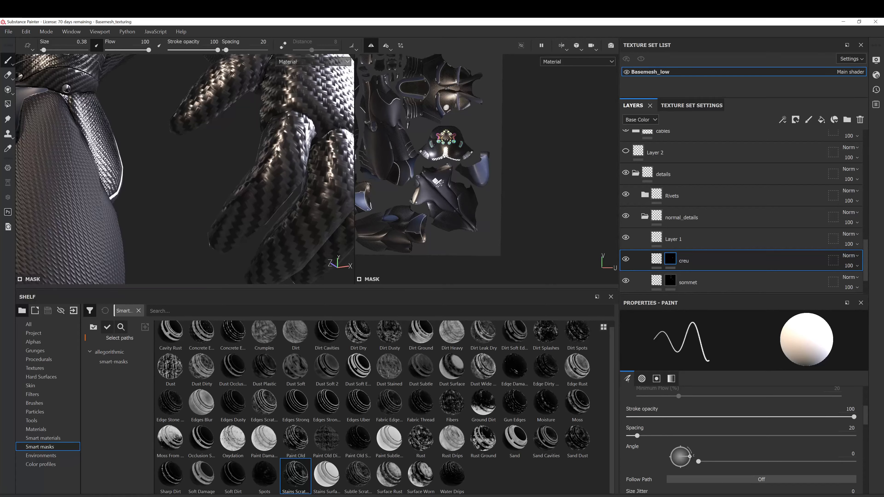
Paint a groove around the index finger's middle joint in the creu mask and place a round dot on the finger's side.
{"action": "left_click_drag", "start_coordinate": [254, 181], "coordinate": [300, 192], "text": "alt"}
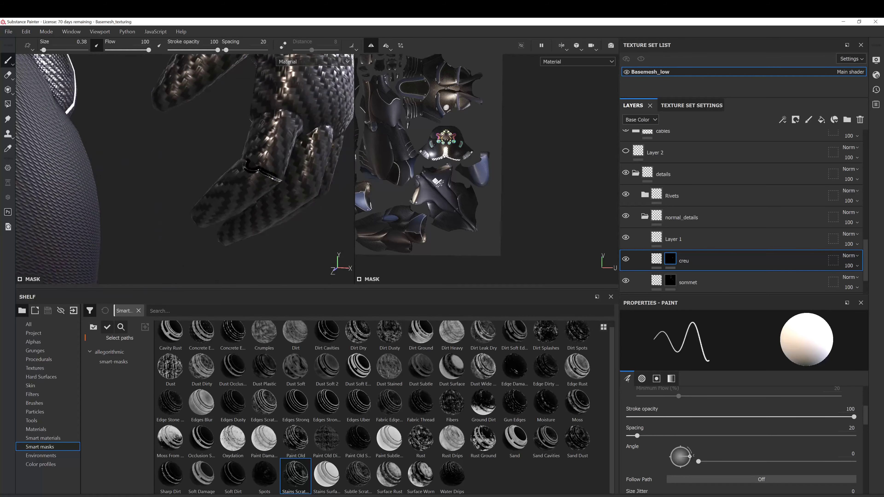
{"action": "mouse_move", "coordinate": [228, 153]}
{"action": "left_mouse_down", "text": "alt"}
{"action": "mouse_move", "coordinate": [289, 178]}
{"action": "mouse_move", "coordinate": [235, 182]}
{"action": "mouse_move", "coordinate": [335, 130]}
{"action": "left_mouse_up", "text": "alt"}
{"action": "scroll", "coordinate": [289, 179], "scroll_direction": "up", "scroll_amount": 3}
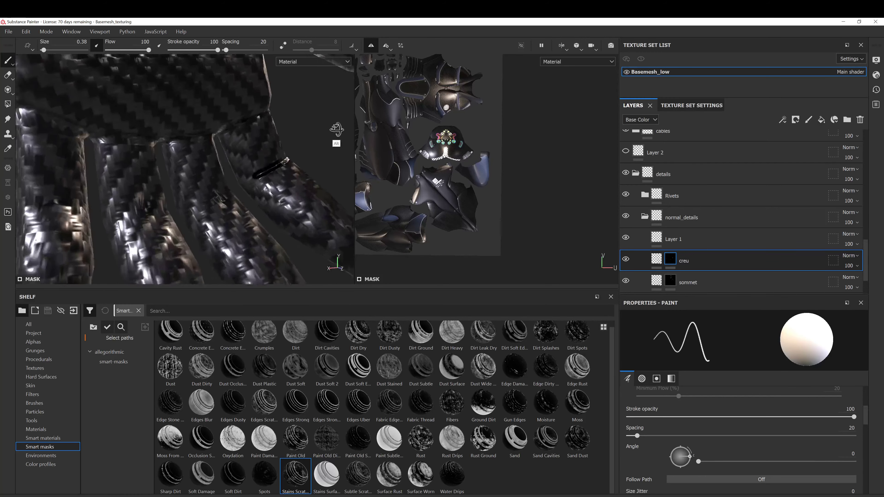
{"action": "left_click_drag", "start_coordinate": [257, 175], "coordinate": [257, 184]}
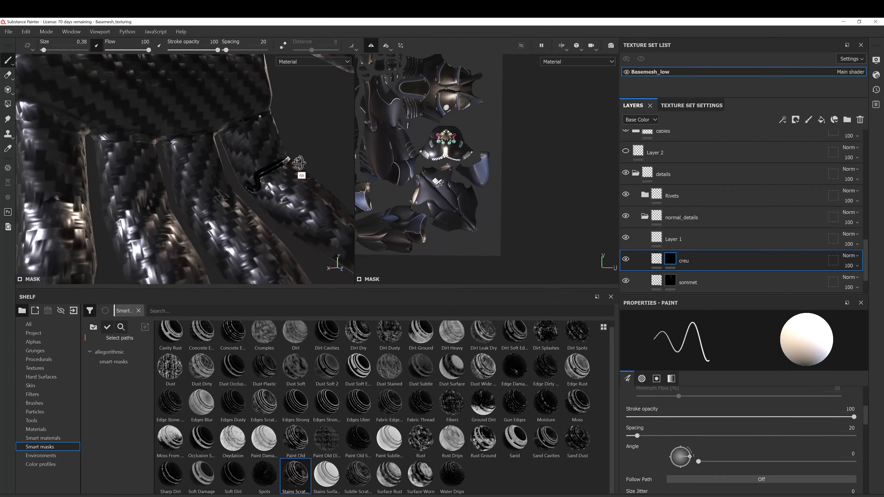
{"action": "mouse_move", "coordinate": [298, 162]}
{"action": "left_mouse_down", "text": "alt"}
{"action": "mouse_move", "coordinate": [338, 117]}
{"action": "mouse_move", "coordinate": [378, 187]}
{"action": "mouse_move", "coordinate": [479, 257]}
{"action": "left_mouse_up", "text": "alt"}
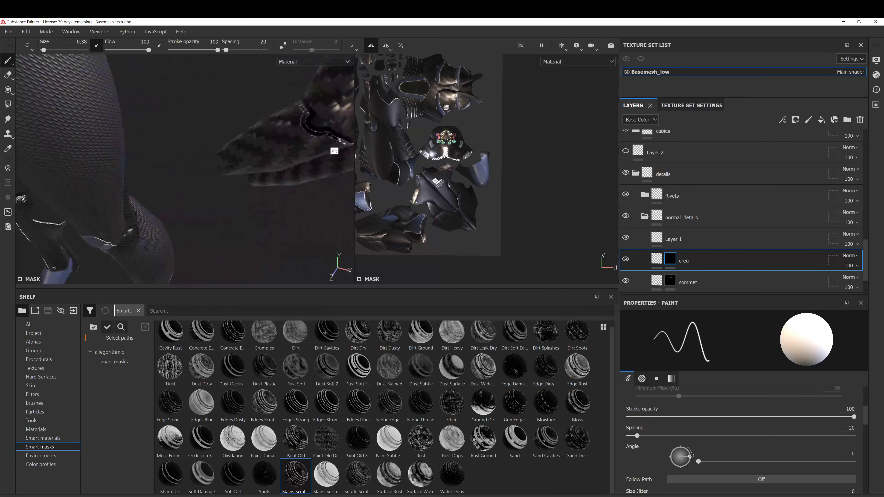
{"action": "left_click_drag", "start_coordinate": [268, 109], "coordinate": [267, 117], "text": "alt"}
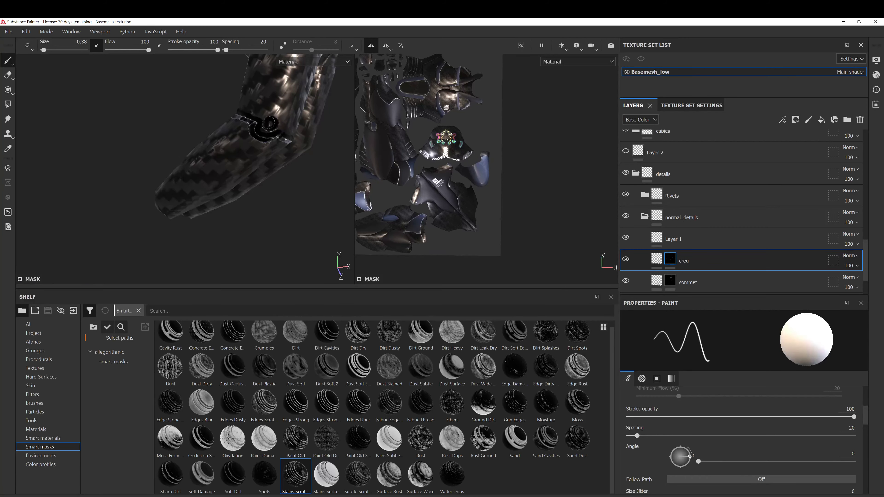
{"action": "left_click_drag", "start_coordinate": [300, 142], "coordinate": [301, 122], "text": "alt"}
{"action": "left_click", "coordinate": [290, 111]}
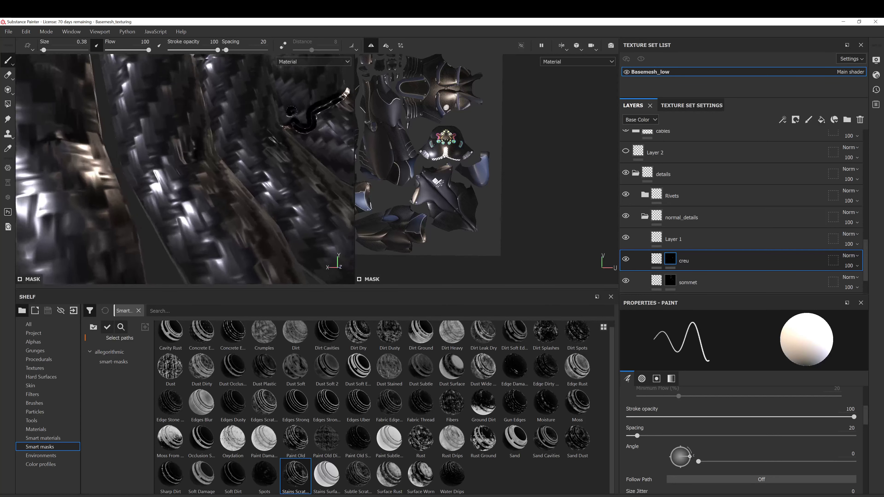
Alternate painting and erasing to reshape the index finger groove beside the dot on the palm side.
{"action": "key", "text": "x"}
{"action": "left_click", "coordinate": [314, 121]}
{"action": "key", "text": "x"}
{"action": "mouse_move", "coordinate": [308, 126]}
{"action": "left_mouse_down", "text": "alt"}
{"action": "mouse_move", "coordinate": [283, 143]}
{"action": "mouse_move", "coordinate": [291, 141]}
{"action": "left_mouse_up", "text": "alt"}
{"action": "key", "text": "x"}
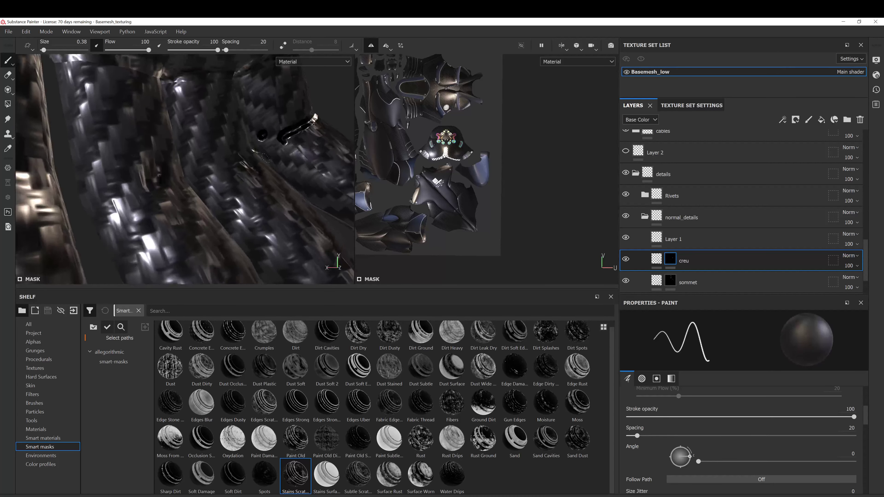
{"action": "key", "text": "x"}
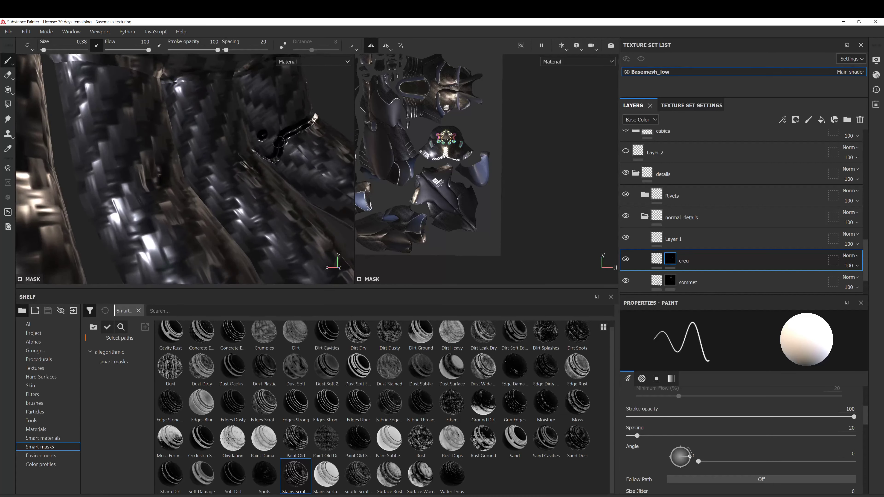
{"action": "key", "text": "x"}
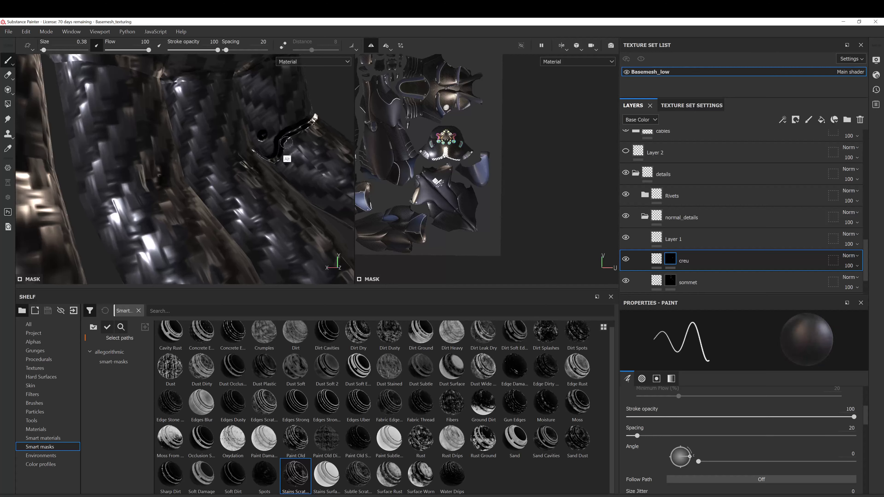
Smooth the ragged edges of the middle-joint groove on the outer side of the index finger.
{"action": "left_click_drag", "start_coordinate": [286, 143], "coordinate": [421, 147], "text": "alt"}
{"action": "right_click_drag", "start_coordinate": [421, 147], "coordinate": [390, 155], "text": "alt"}
{"action": "mouse_move", "coordinate": [391, 155]}
{"action": "left_mouse_down", "text": "alt"}
{"action": "mouse_move", "coordinate": [282, 117]}
{"action": "mouse_move", "coordinate": [270, 122]}
{"action": "left_mouse_up", "text": "alt"}
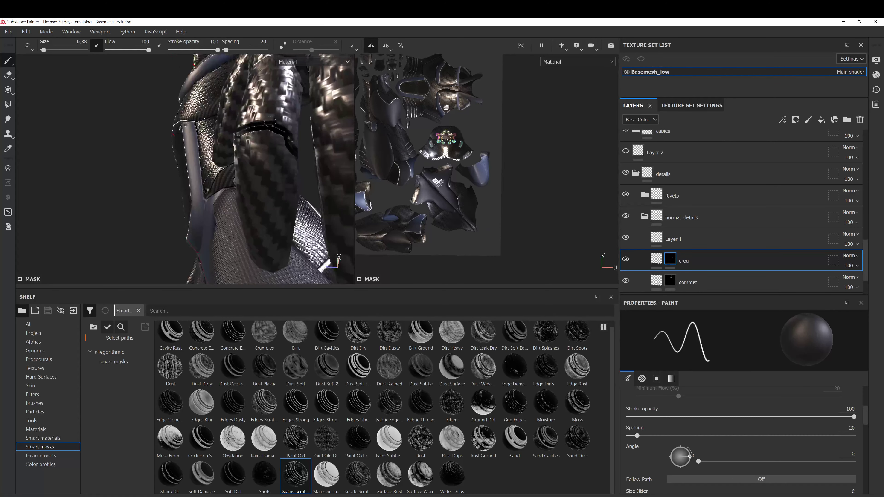
{"action": "key", "text": "x"}
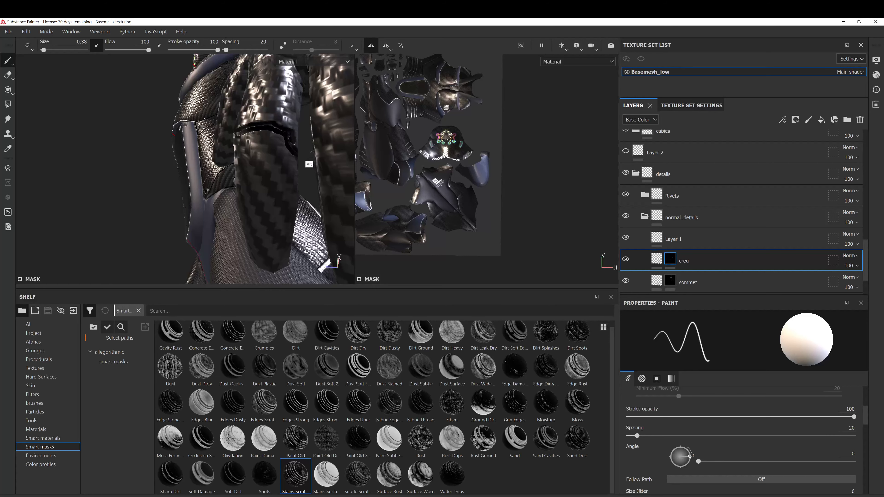
{"action": "left_click_drag", "start_coordinate": [311, 151], "coordinate": [283, 141], "text": "alt"}
{"action": "key", "text": "x"}
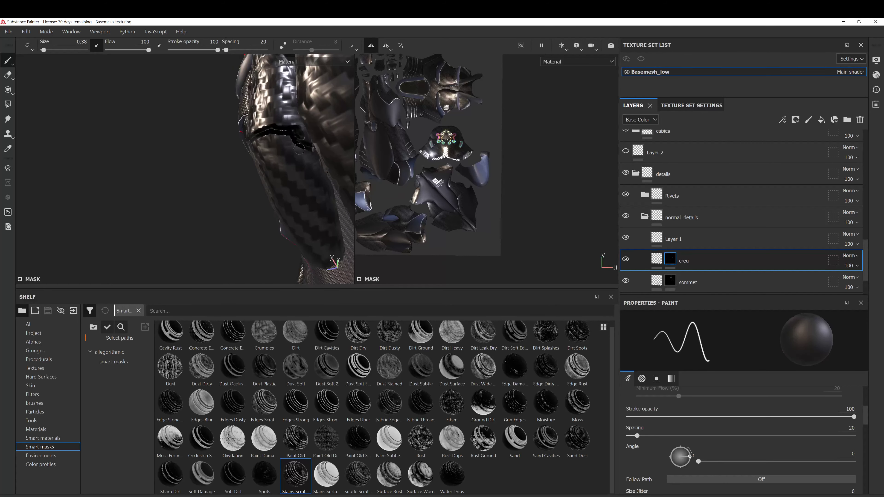
{"action": "key", "text": "x"}
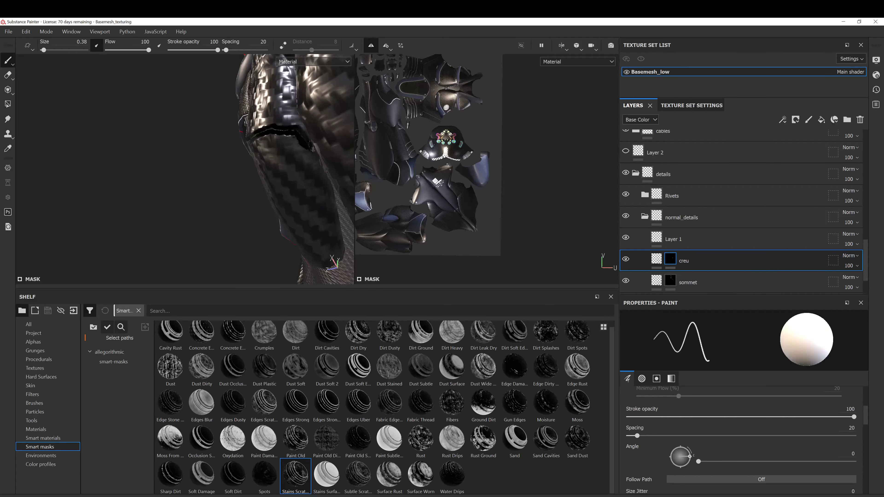
{"action": "key", "text": "x"}
Touch up the groove around the dot on the inner side of the index finger.
{"action": "left_click_drag", "start_coordinate": [303, 148], "coordinate": [336, 153], "text": "alt"}
{"action": "left_click_drag", "start_coordinate": [240, 158], "coordinate": [392, 213], "text": "alt"}
{"action": "right_click_drag", "start_coordinate": [392, 213], "coordinate": [287, 126], "text": "alt"}
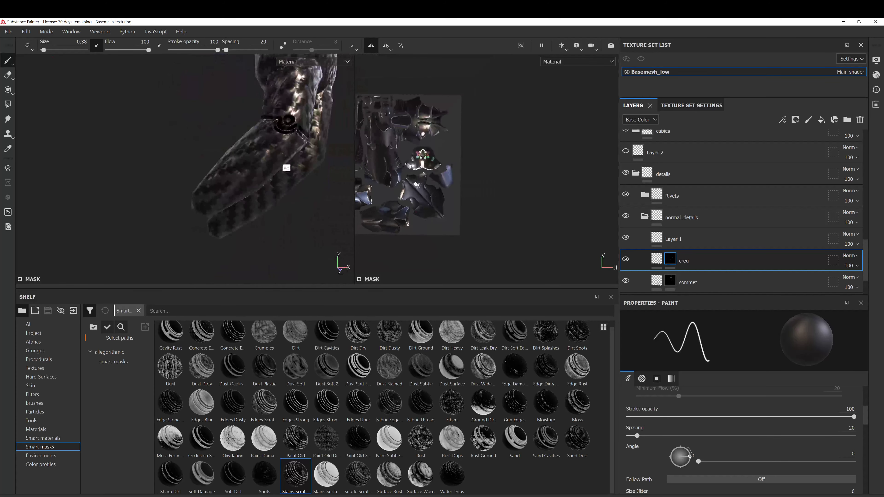
{"action": "right_click_drag", "start_coordinate": [256, 178], "coordinate": [246, 160], "text": "alt"}
{"action": "key", "text": "x"}
{"action": "left_click_drag", "start_coordinate": [260, 177], "coordinate": [302, 173], "text": "alt"}
{"action": "right_click_drag", "start_coordinate": [223, 154], "coordinate": [251, 174], "text": "alt"}
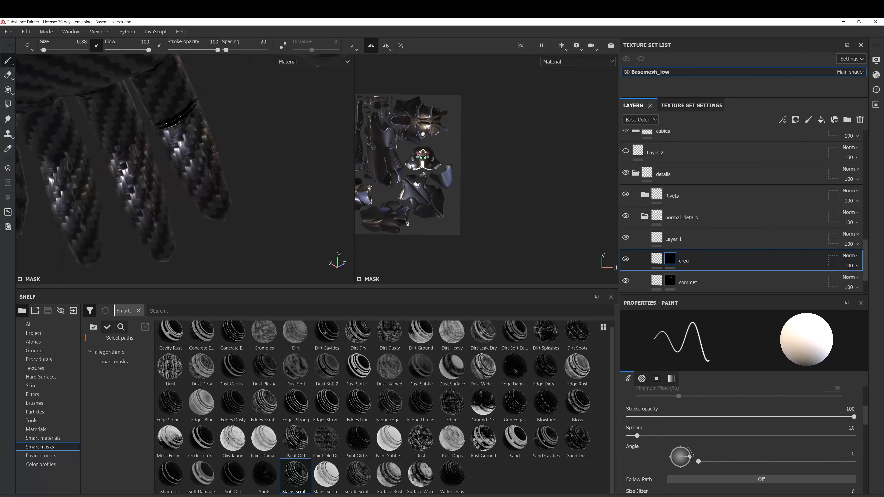
Paint a second groove around the index finger between its middle joint and the fingertip.
{"action": "mouse_move", "coordinate": [209, 156]}
{"action": "left_mouse_down"}
{"action": "mouse_move", "coordinate": [182, 169]}
{"action": "mouse_move", "coordinate": [306, 134]}
{"action": "left_mouse_up"}
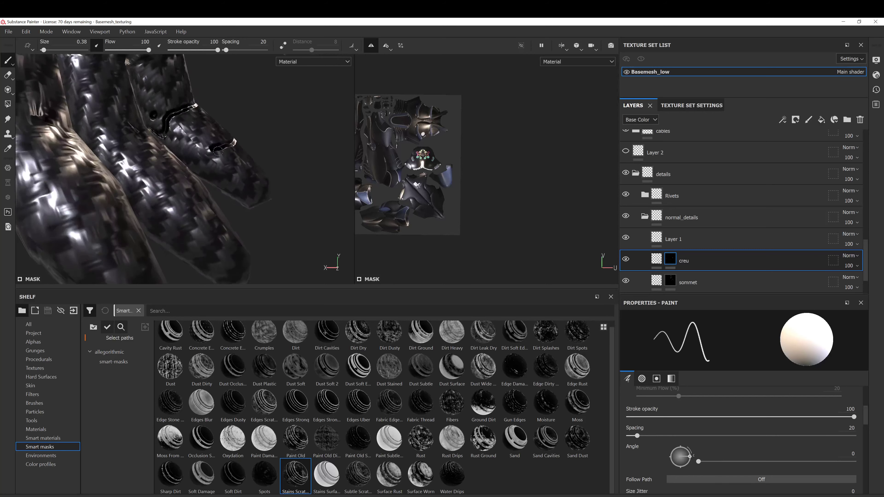
{"action": "left_click_drag", "start_coordinate": [239, 165], "coordinate": [274, 130], "text": "alt"}
{"action": "right_click_drag", "start_coordinate": [205, 139], "coordinate": [128, 252], "text": "alt"}
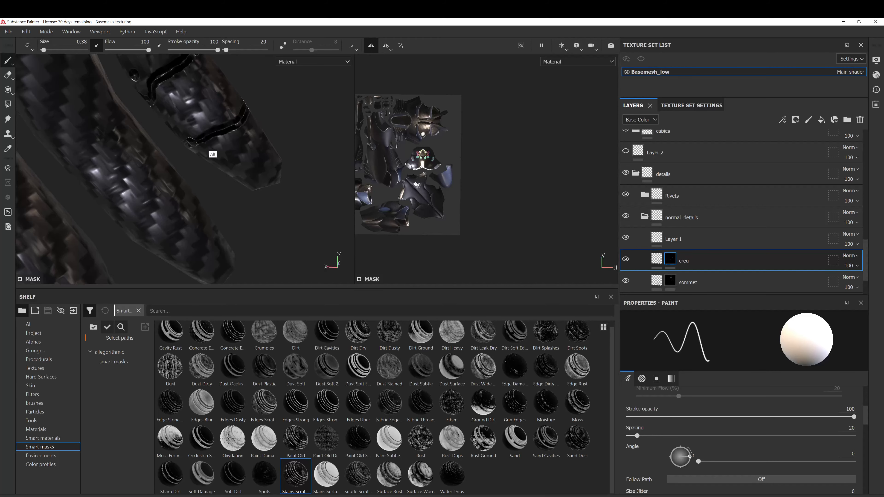
{"action": "left_click_drag", "start_coordinate": [208, 150], "coordinate": [227, 195], "text": "alt"}
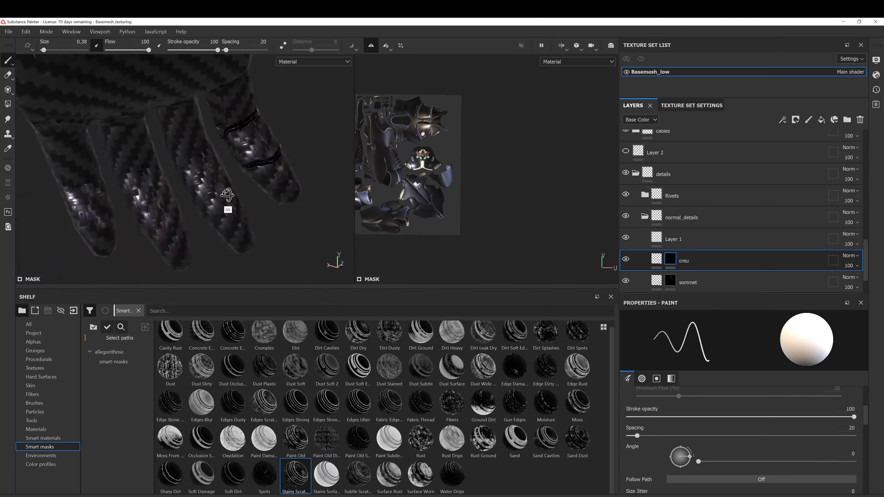
Paint grooves across the back of the middle finger at its two joints.
{"action": "right_click_drag", "start_coordinate": [227, 195], "coordinate": [228, 209], "text": "alt"}
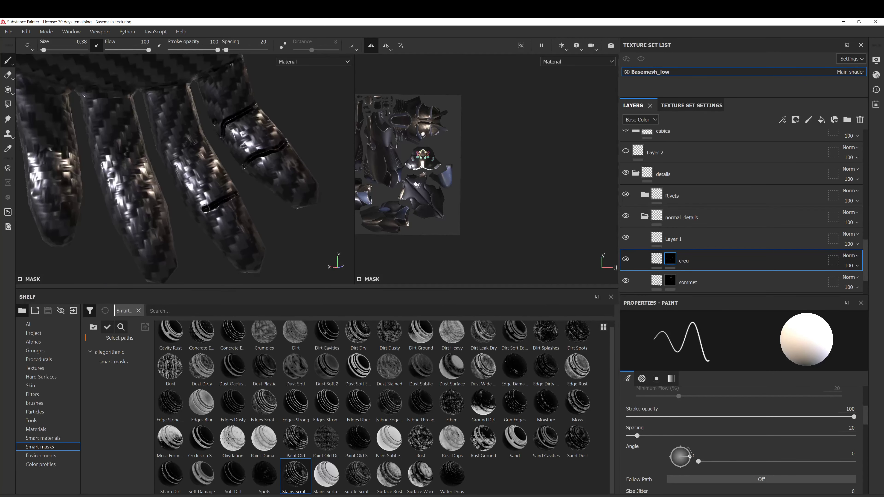
{"action": "mouse_move", "coordinate": [205, 210]}
{"action": "left_mouse_down", "text": "alt"}
{"action": "mouse_move", "coordinate": [274, 194]}
{"action": "mouse_move", "coordinate": [181, 241]}
{"action": "mouse_move", "coordinate": [318, 226]}
{"action": "mouse_move", "coordinate": [265, 216]}
{"action": "mouse_move", "coordinate": [311, 237]}
{"action": "mouse_move", "coordinate": [233, 191]}
{"action": "mouse_move", "coordinate": [274, 206]}
{"action": "left_mouse_up", "text": "alt"}
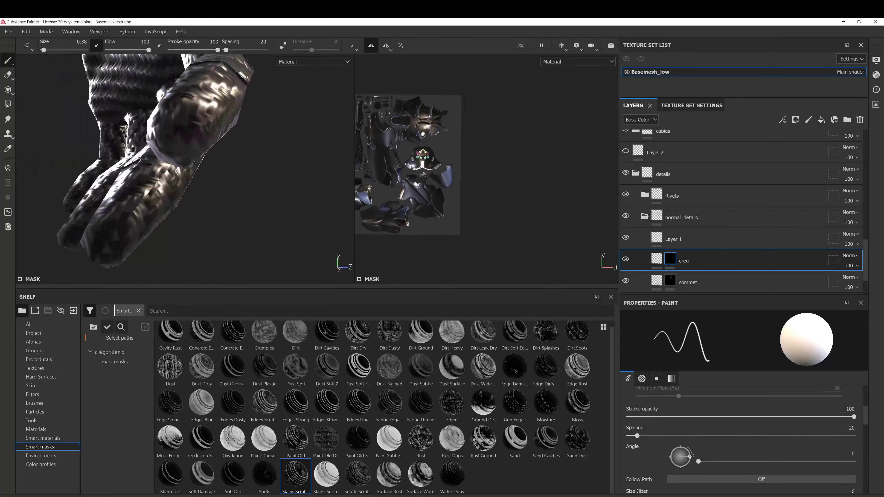
{"action": "mouse_move", "coordinate": [209, 198]}
{"action": "left_mouse_down", "text": "alt"}
{"action": "mouse_move", "coordinate": [138, 189]}
{"action": "mouse_move", "coordinate": [153, 184]}
{"action": "mouse_move", "coordinate": [183, 209]}
{"action": "mouse_move", "coordinate": [197, 198]}
{"action": "mouse_move", "coordinate": [178, 203]}
{"action": "mouse_move", "coordinate": [170, 174]}
{"action": "mouse_move", "coordinate": [228, 182]}
{"action": "left_mouse_up", "text": "alt"}
{"action": "left_click_drag", "start_coordinate": [248, 244], "coordinate": [253, 213], "text": "alt"}
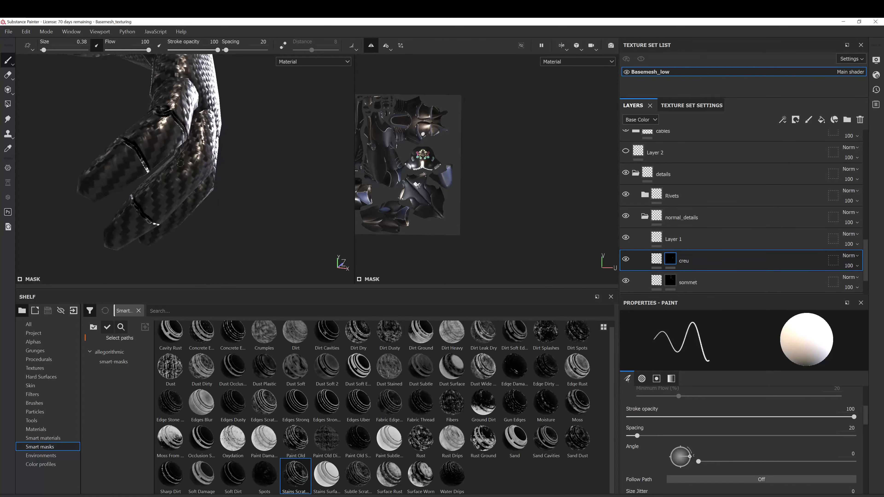
{"action": "mouse_move", "coordinate": [181, 170]}
{"action": "left_mouse_down"}
{"action": "mouse_move", "coordinate": [231, 193]}
{"action": "mouse_move", "coordinate": [227, 185]}
{"action": "left_mouse_up"}
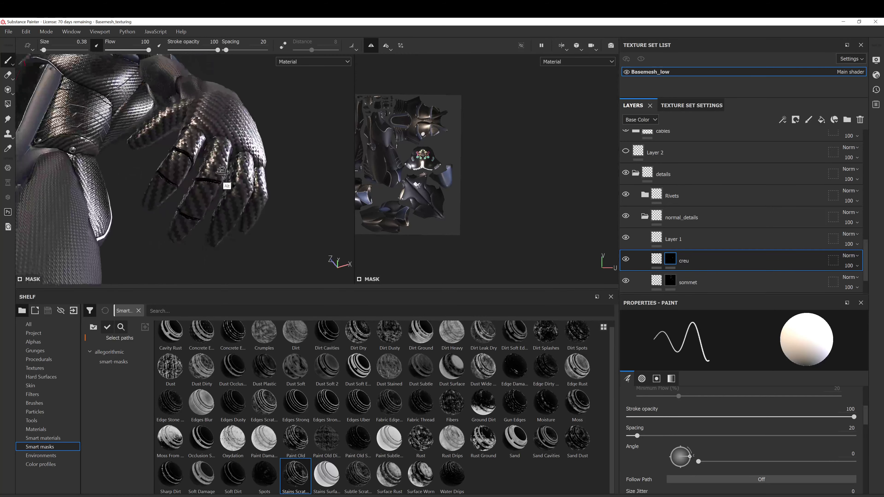
{"action": "right_click_drag", "start_coordinate": [227, 185], "coordinate": [241, 265], "text": "alt"}
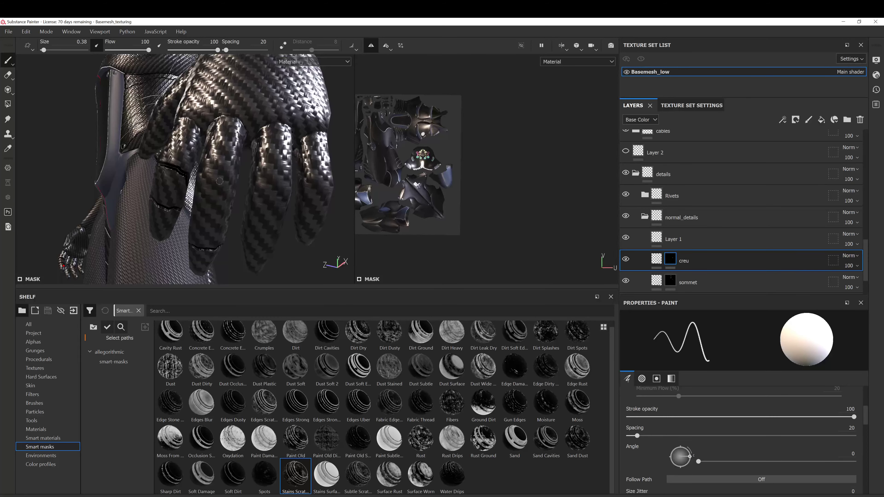
{"action": "left_click_drag", "start_coordinate": [230, 183], "coordinate": [163, 168], "text": "alt"}
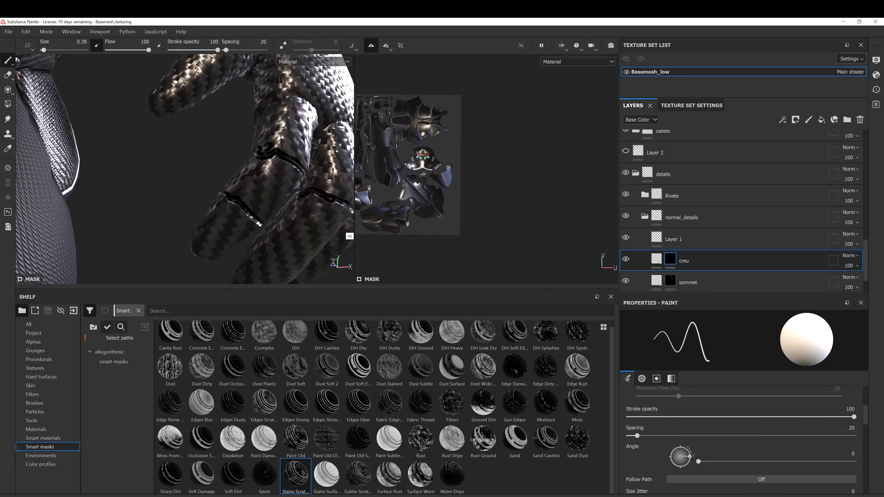
Carry the middle finger's joint grooves around to the palm side.
{"action": "mouse_move", "coordinate": [340, 239]}
{"action": "left_mouse_down", "text": "alt"}
{"action": "mouse_move", "coordinate": [322, 192]}
{"action": "mouse_move", "coordinate": [323, 238]}
{"action": "mouse_move", "coordinate": [285, 223]}
{"action": "mouse_move", "coordinate": [268, 195]}
{"action": "mouse_move", "coordinate": [289, 193]}
{"action": "mouse_move", "coordinate": [284, 203]}
{"action": "mouse_move", "coordinate": [342, 251]}
{"action": "left_mouse_up", "text": "alt"}
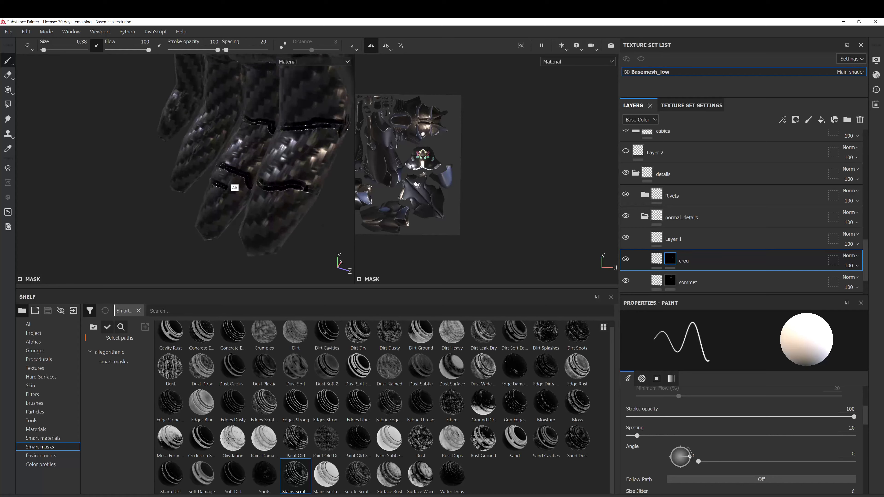
{"action": "left_click_drag", "start_coordinate": [233, 188], "coordinate": [160, 202], "text": "alt"}
{"action": "mouse_move", "coordinate": [215, 210]}
{"action": "left_mouse_down"}
{"action": "mouse_move", "coordinate": [208, 216]}
{"action": "mouse_move", "coordinate": [200, 199]}
{"action": "mouse_move", "coordinate": [198, 210]}
{"action": "mouse_move", "coordinate": [237, 218]}
{"action": "mouse_move", "coordinate": [217, 232]}
{"action": "left_mouse_up"}
{"action": "key", "text": "x"}
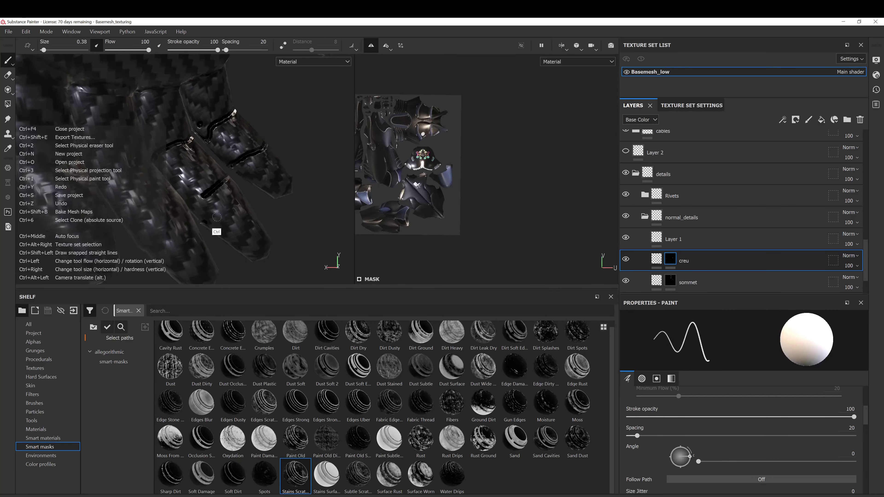
Correct the uneven groove strokes on the side of the middle finger by alternating erasing and painting.
{"action": "left_click_drag", "start_coordinate": [201, 204], "coordinate": [270, 182], "text": "alt"}
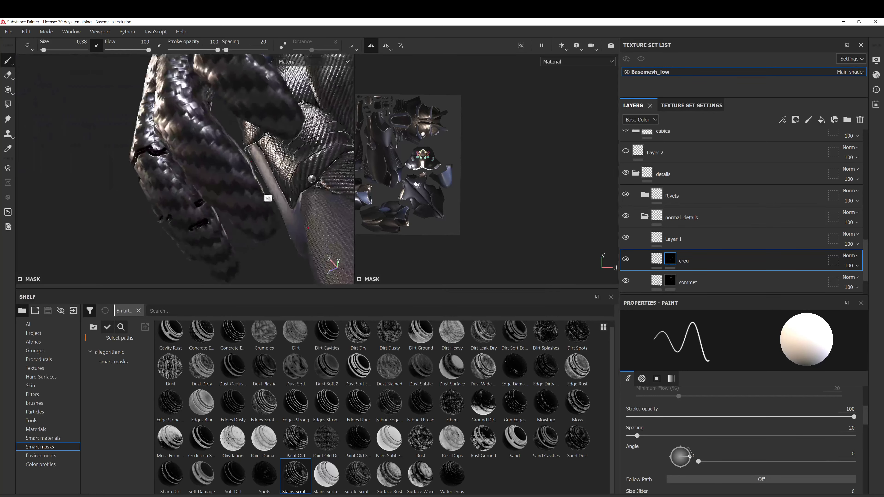
{"action": "key", "text": "x"}
{"action": "key", "text": "x"}
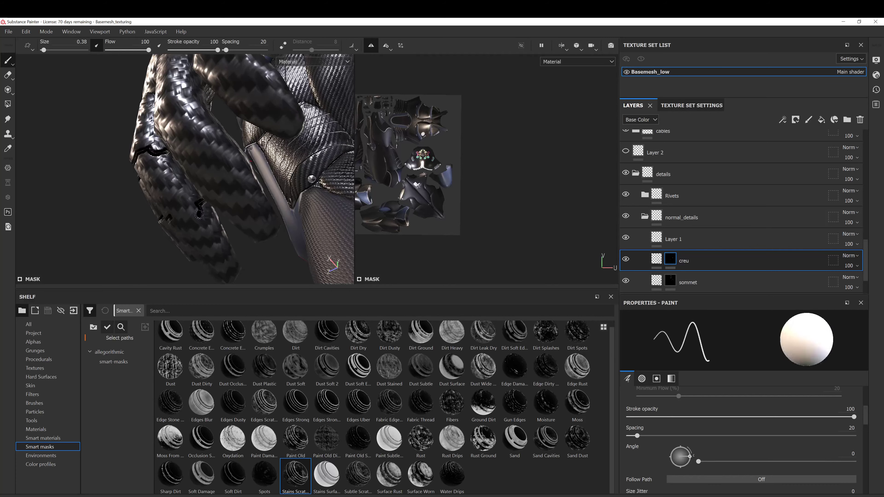
{"action": "mouse_move", "coordinate": [175, 211]}
{"action": "left_mouse_down", "text": "alt"}
{"action": "mouse_move", "coordinate": [164, 186]}
{"action": "mouse_move", "coordinate": [290, 184]}
{"action": "mouse_move", "coordinate": [210, 166]}
{"action": "mouse_move", "coordinate": [186, 175]}
{"action": "left_mouse_up", "text": "alt"}
{"action": "right_click_drag", "start_coordinate": [186, 175], "coordinate": [258, 250], "text": "alt"}
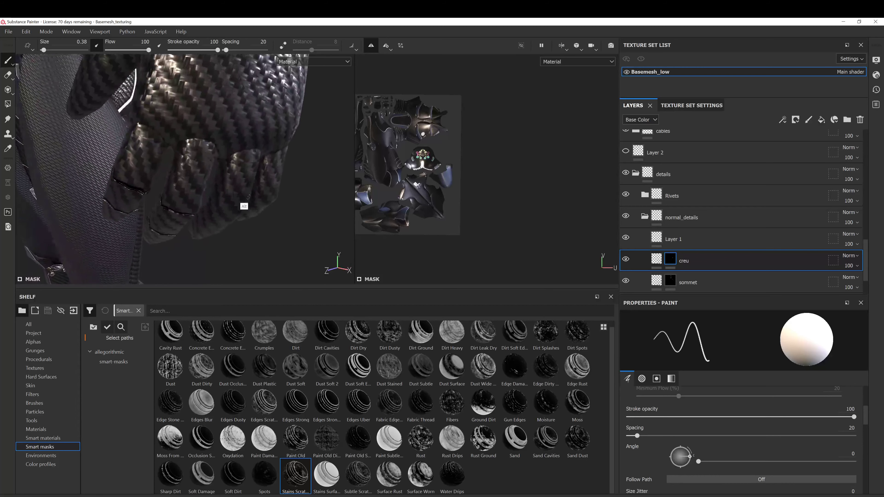
Paint an arched groove over the middle finger's knuckle at the base of the finger.
{"action": "key", "text": "x"}
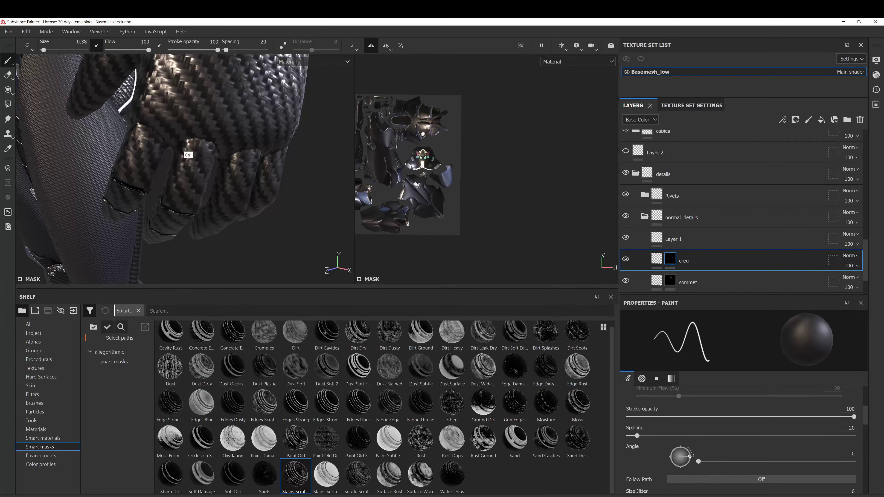
{"action": "key", "text": "x"}
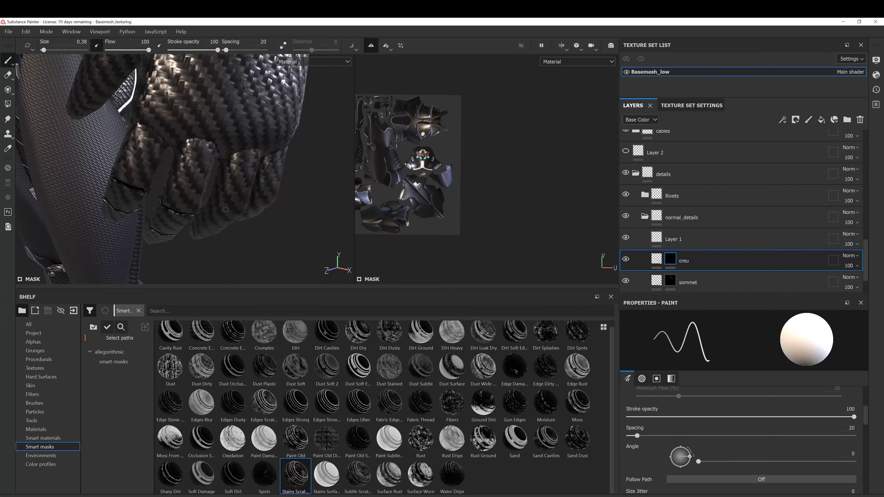
{"action": "left_click_drag", "start_coordinate": [175, 148], "coordinate": [204, 124]}
{"action": "left_click_drag", "start_coordinate": [214, 138], "coordinate": [215, 141]}
{"action": "mouse_move", "coordinate": [216, 142]}
{"action": "left_mouse_down", "text": "alt"}
{"action": "mouse_move", "coordinate": [203, 129]}
{"action": "mouse_move", "coordinate": [228, 161]}
{"action": "left_mouse_up", "text": "alt"}
{"action": "mouse_move", "coordinate": [228, 161]}
{"action": "left_mouse_down", "text": "alt"}
{"action": "mouse_move", "coordinate": [306, 198]}
{"action": "mouse_move", "coordinate": [324, 162]}
{"action": "left_mouse_up", "text": "alt"}
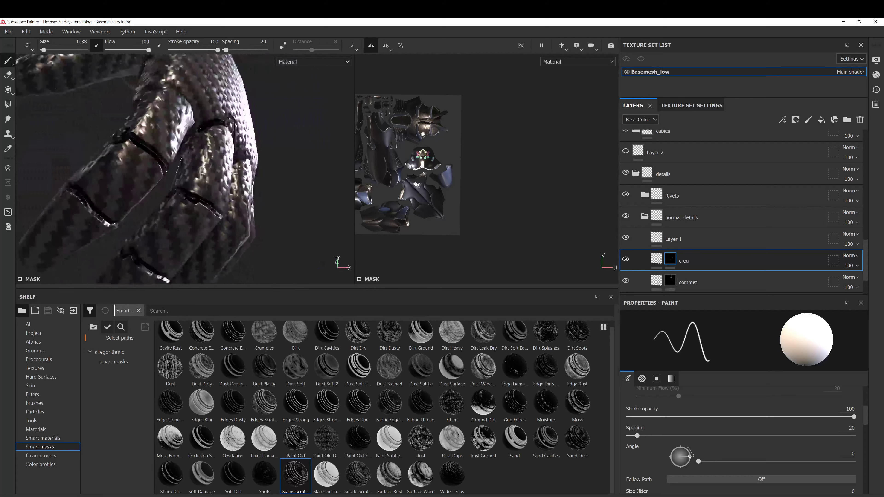
Paint an arched groove over the index finger's knuckle and carry it around the side of the finger.
{"action": "left_click_drag", "start_coordinate": [242, 147], "coordinate": [199, 142], "text": "alt"}
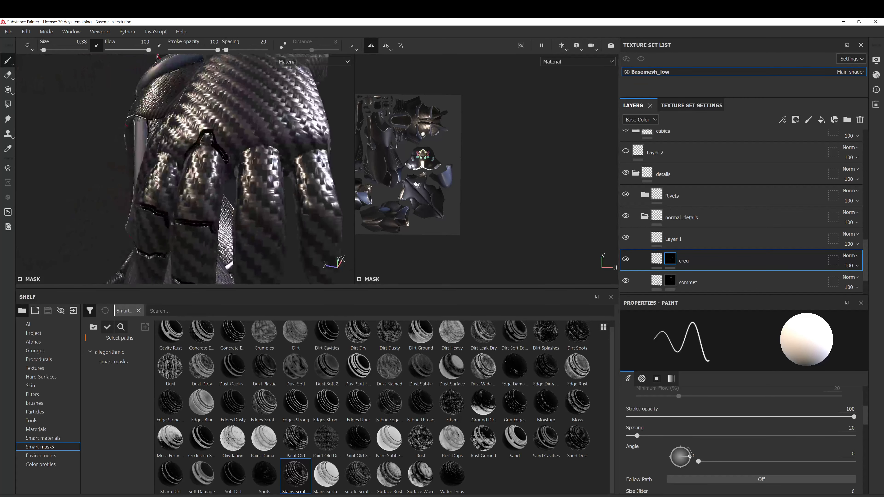
{"action": "left_click_drag", "start_coordinate": [230, 183], "coordinate": [227, 225], "text": "alt"}
{"action": "mouse_move", "coordinate": [223, 175]}
{"action": "left_mouse_down", "text": "alt"}
{"action": "mouse_move", "coordinate": [240, 180]}
{"action": "mouse_move", "coordinate": [245, 162]}
{"action": "mouse_move", "coordinate": [208, 147]}
{"action": "mouse_move", "coordinate": [205, 202]}
{"action": "mouse_move", "coordinate": [190, 180]}
{"action": "mouse_move", "coordinate": [329, 152]}
{"action": "mouse_move", "coordinate": [278, 157]}
{"action": "left_mouse_up", "text": "alt"}
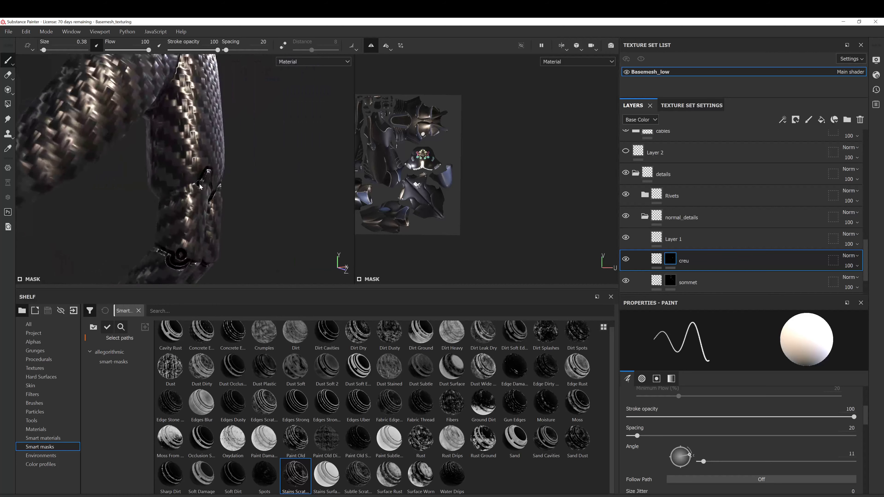
{"action": "left_click_drag", "start_coordinate": [177, 203], "coordinate": [112, 185], "text": "alt"}
{"action": "left_click_drag", "start_coordinate": [287, 189], "coordinate": [276, 164], "text": "alt"}
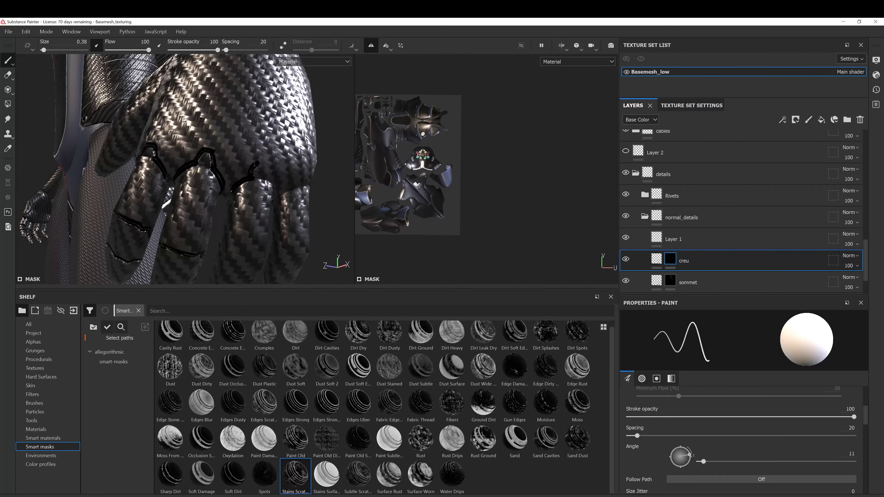
Paint an arched groove over the ring finger's knuckle, undoing the stray strokes.
{"action": "key", "text": "ctrl+z"}
{"action": "scroll", "coordinate": [262, 176], "scroll_direction": "down", "scroll_amount": 3}
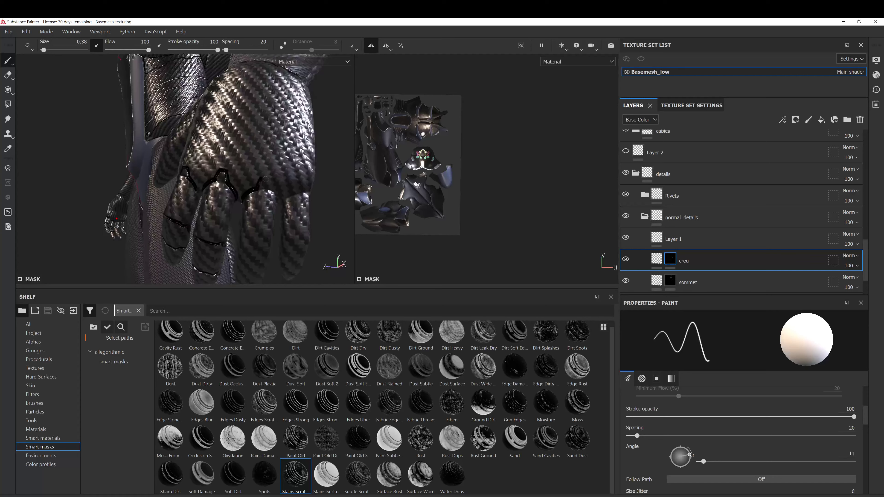
{"action": "key", "text": "ctrl+z"}
{"action": "key", "text": "ctrl+z"}
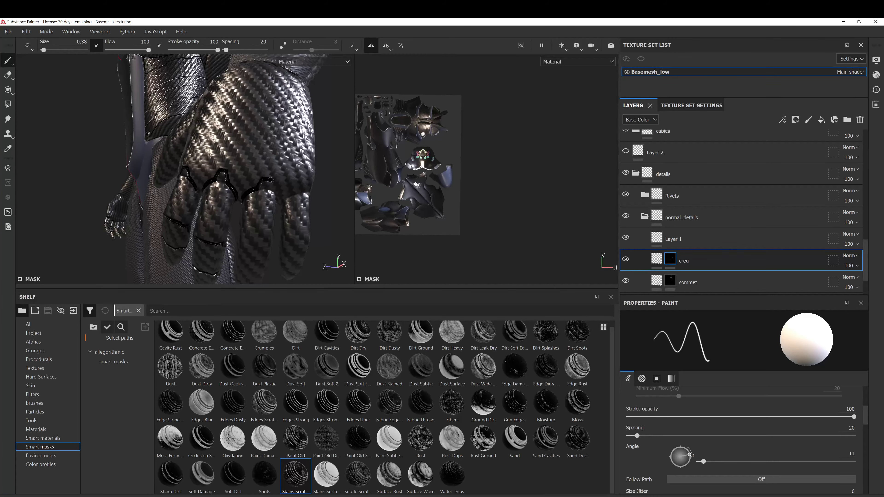
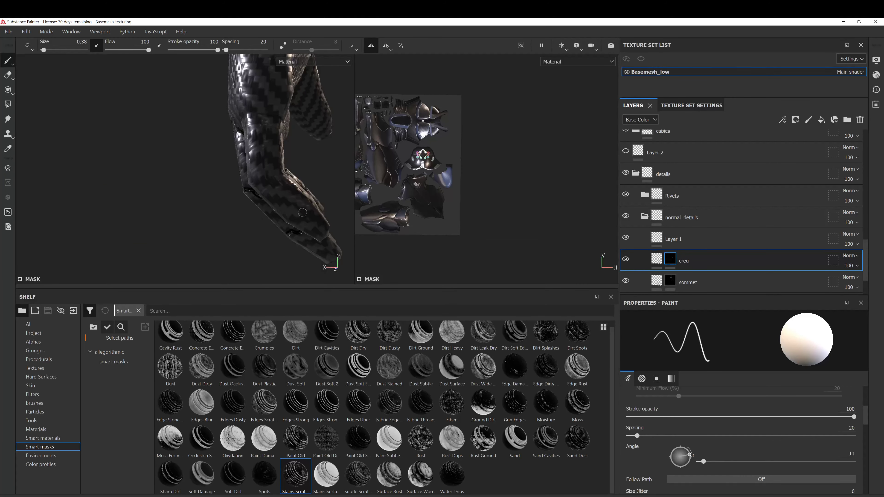
Paint the ring finger's joint grooves around its sides and start the groove at the little finger's joint.
{"action": "left_click_drag", "start_coordinate": [348, 201], "coordinate": [411, 209], "text": "alt"}
{"action": "left_click_drag", "start_coordinate": [275, 223], "coordinate": [276, 211], "text": "alt"}
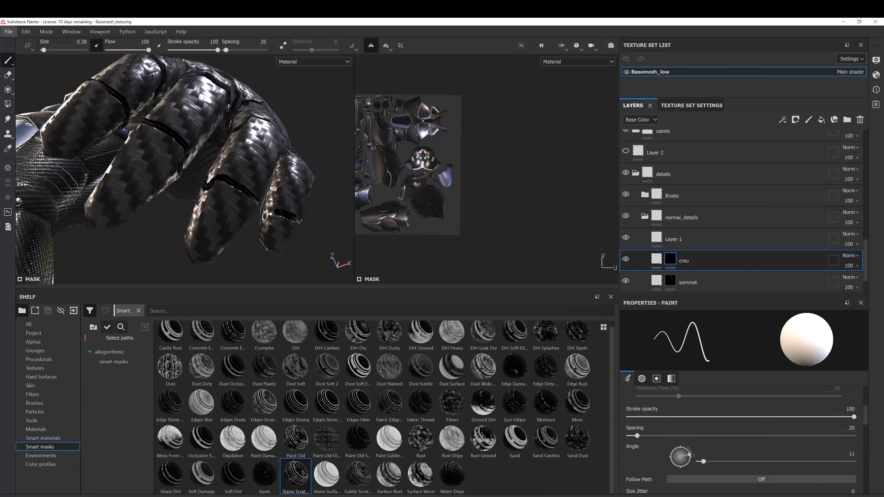
{"action": "left_click_drag", "start_coordinate": [277, 210], "coordinate": [391, 254], "text": "alt"}
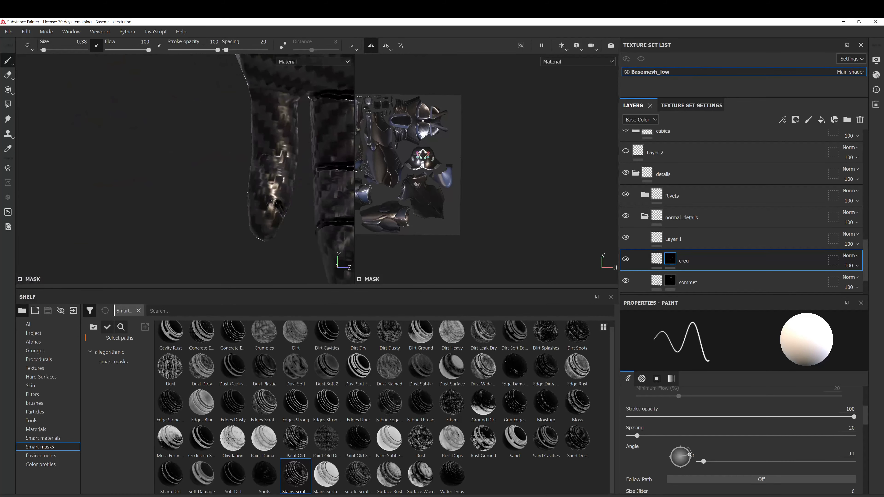
{"action": "left_click_drag", "start_coordinate": [261, 200], "coordinate": [239, 192], "text": "alt"}
{"action": "left_click_drag", "start_coordinate": [345, 213], "coordinate": [307, 201], "text": "alt"}
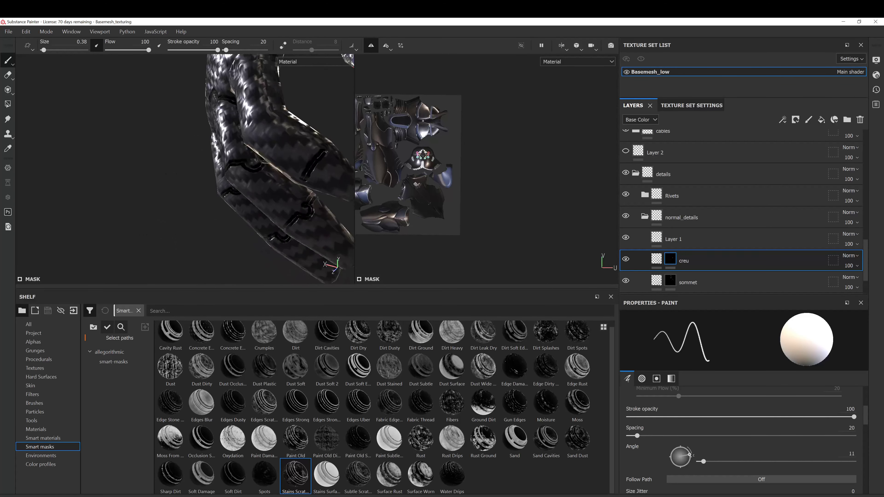
{"action": "left_click_drag", "start_coordinate": [315, 166], "coordinate": [294, 186], "text": "alt+shift"}
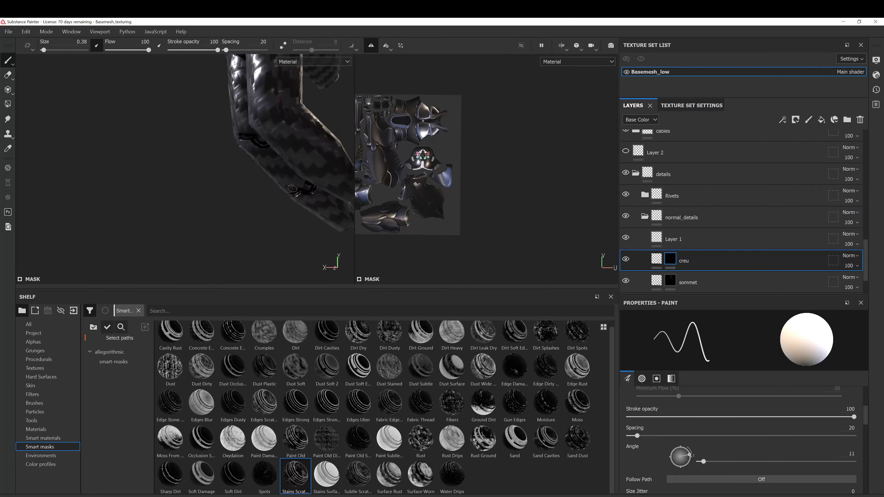
{"action": "left_click", "coordinate": [329, 139]}
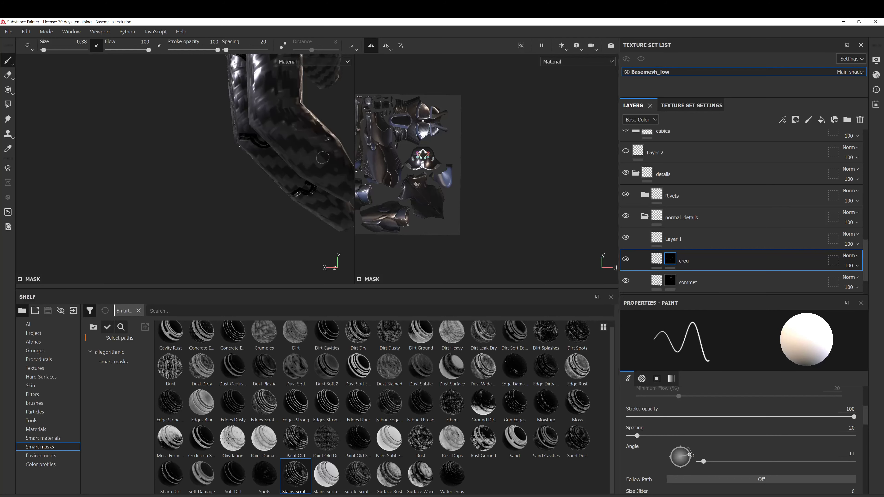
{"action": "left_click_drag", "start_coordinate": [322, 157], "coordinate": [286, 172], "text": "alt"}
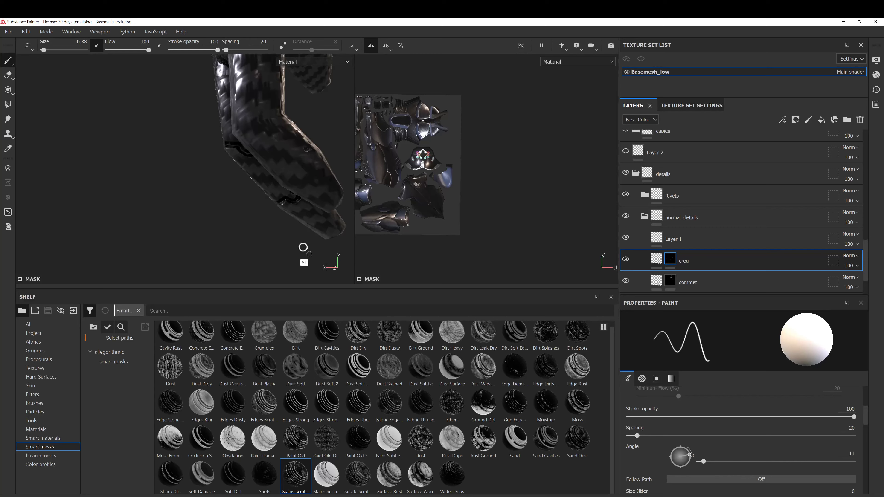
Examine the finger grooves on the hand and across the whole figure from several distances and angles.
{"action": "right_click_drag", "start_coordinate": [303, 247], "coordinate": [265, 116], "text": "alt"}
{"action": "left_click_drag", "start_coordinate": [266, 117], "coordinate": [376, 171], "text": "alt"}
{"action": "middle_click_drag", "start_coordinate": [307, 173], "coordinate": [290, 247], "text": "alt"}
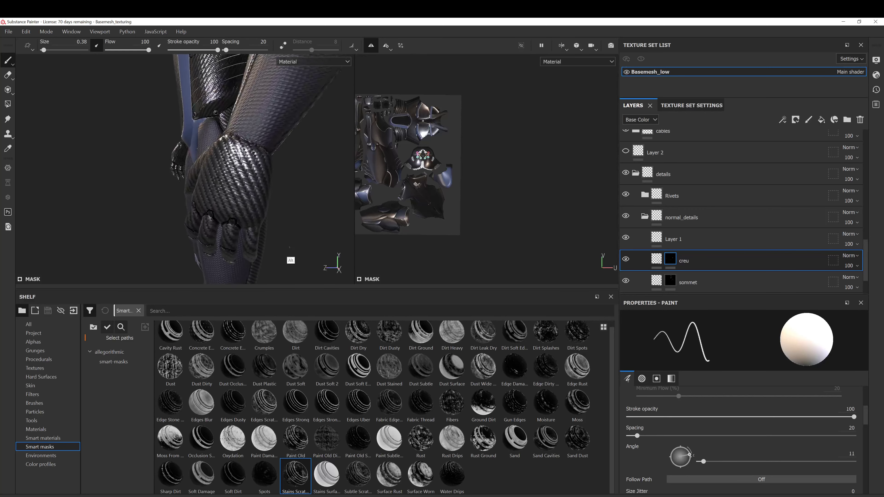
{"action": "right_click_drag", "start_coordinate": [290, 247], "coordinate": [244, 198], "text": "alt"}
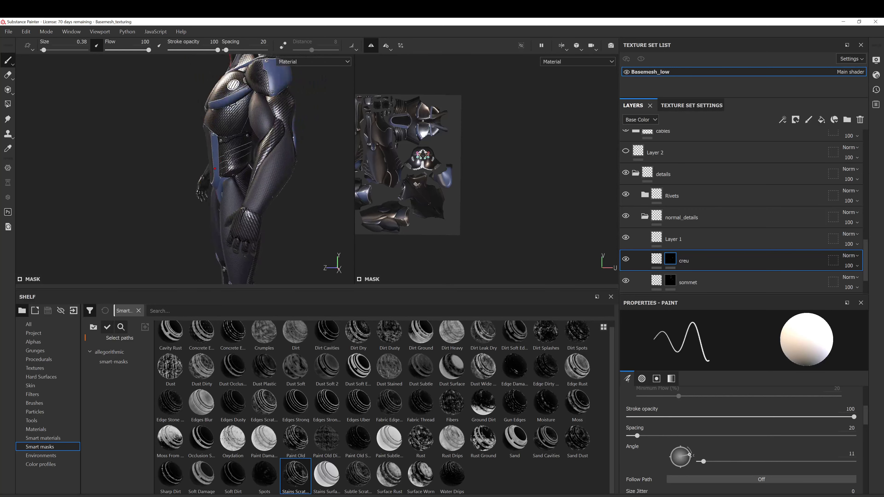
{"action": "left_click_drag", "start_coordinate": [275, 209], "coordinate": [324, 227], "text": "alt"}
{"action": "middle_click_drag", "start_coordinate": [292, 225], "coordinate": [259, 177], "text": "alt"}
{"action": "right_click_drag", "start_coordinate": [259, 178], "coordinate": [272, 253], "text": "alt"}
{"action": "left_click_drag", "start_coordinate": [272, 253], "coordinate": [294, 231], "text": "alt"}
{"action": "right_click_drag", "start_coordinate": [294, 231], "coordinate": [259, 246], "text": "alt"}
{"action": "left_click_drag", "start_coordinate": [260, 250], "coordinate": [239, 251], "text": "alt"}
{"action": "left_click_drag", "start_coordinate": [314, 208], "coordinate": [261, 170], "text": "alt"}
Paint an arched groove over the little finger's knuckle and enlarge the viewports by shrinking the shelf.
{"action": "left_click_drag", "start_coordinate": [248, 254], "coordinate": [250, 157], "text": "ctrl+alt"}
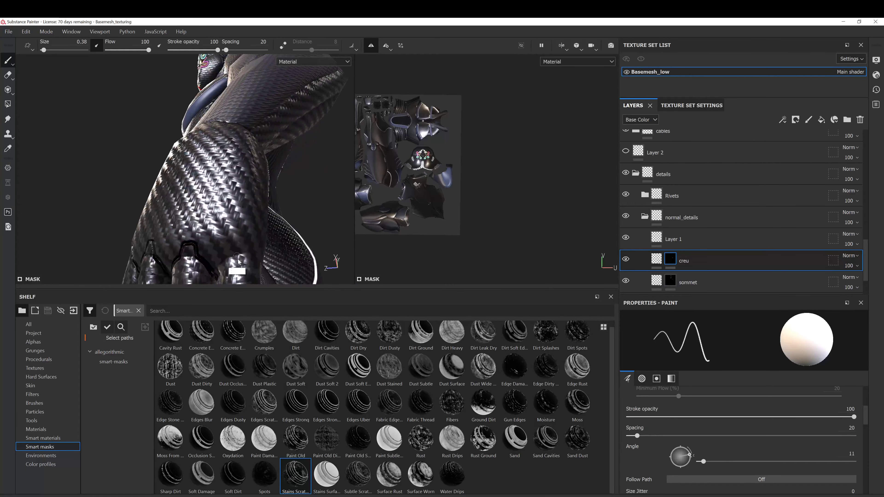
{"action": "mouse_move", "coordinate": [238, 258]}
{"action": "left_mouse_down", "text": "ctrl+alt"}
{"action": "mouse_move", "coordinate": [243, 226]}
{"action": "mouse_move", "coordinate": [220, 224]}
{"action": "mouse_move", "coordinate": [239, 223]}
{"action": "left_mouse_up", "text": "ctrl+alt"}
{"action": "mouse_move", "coordinate": [307, 216]}
{"action": "left_mouse_down", "text": "alt"}
{"action": "mouse_move", "coordinate": [268, 228]}
{"action": "mouse_move", "coordinate": [276, 212]}
{"action": "left_mouse_up", "text": "alt"}
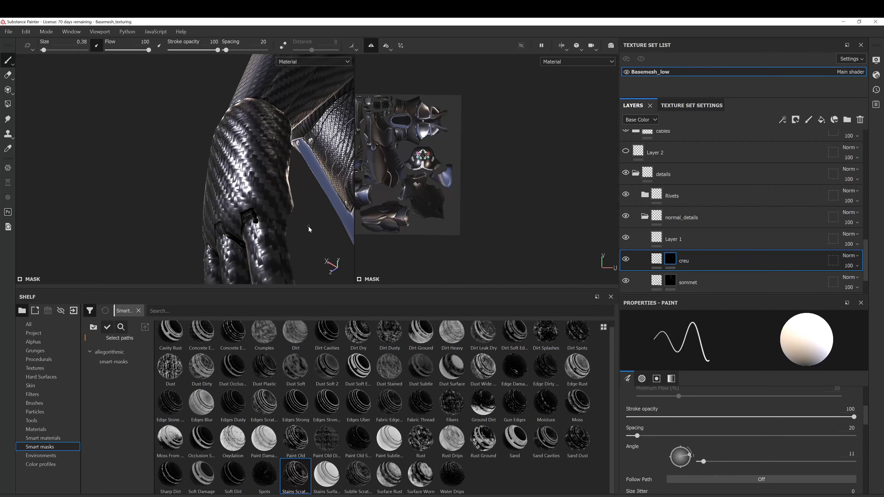
{"action": "left_click_drag", "start_coordinate": [318, 285], "coordinate": [318, 404]}
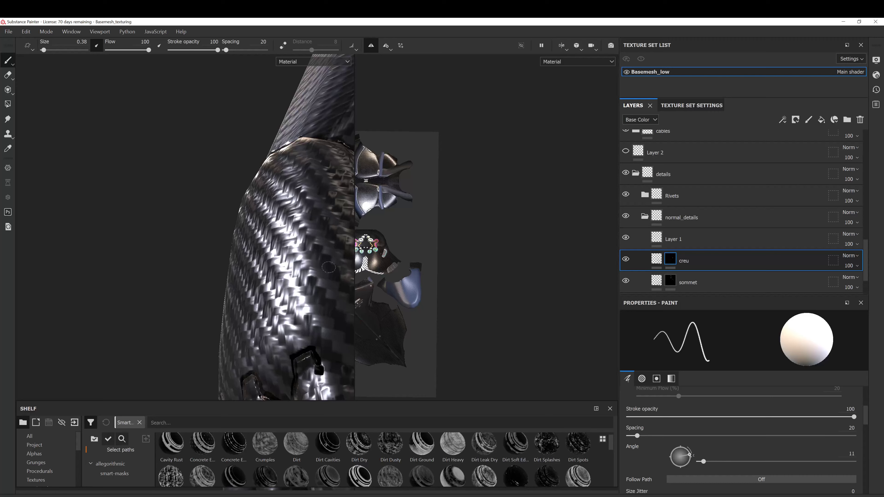
Paint a groove across the back of the little finger at its middle joint, undoing the stray stroke.
{"action": "mouse_move", "coordinate": [327, 268]}
{"action": "middle_mouse_down", "text": "alt"}
{"action": "mouse_move", "coordinate": [312, 228]}
{"action": "mouse_move", "coordinate": [232, 136]}
{"action": "middle_mouse_up", "text": "alt"}
{"action": "left_click_drag", "start_coordinate": [289, 248], "coordinate": [265, 260], "text": "alt"}
{"action": "mouse_move", "coordinate": [220, 237]}
{"action": "left_mouse_down"}
{"action": "mouse_move", "coordinate": [276, 245]}
{"action": "mouse_move", "coordinate": [146, 246]}
{"action": "left_mouse_up"}
{"action": "mouse_move", "coordinate": [278, 240]}
{"action": "left_mouse_down"}
{"action": "mouse_move", "coordinate": [320, 242]}
{"action": "mouse_move", "coordinate": [240, 213]}
{"action": "mouse_move", "coordinate": [199, 302]}
{"action": "mouse_move", "coordinate": [254, 294]}
{"action": "mouse_move", "coordinate": [184, 314]}
{"action": "mouse_move", "coordinate": [209, 304]}
{"action": "mouse_move", "coordinate": [190, 311]}
{"action": "mouse_move", "coordinate": [183, 331]}
{"action": "mouse_move", "coordinate": [170, 320]}
{"action": "mouse_move", "coordinate": [205, 319]}
{"action": "mouse_move", "coordinate": [135, 319]}
{"action": "left_mouse_up"}
{"action": "key", "text": "ctrl+z"}
{"action": "left_click_drag", "start_coordinate": [189, 278], "coordinate": [277, 264], "text": "alt"}
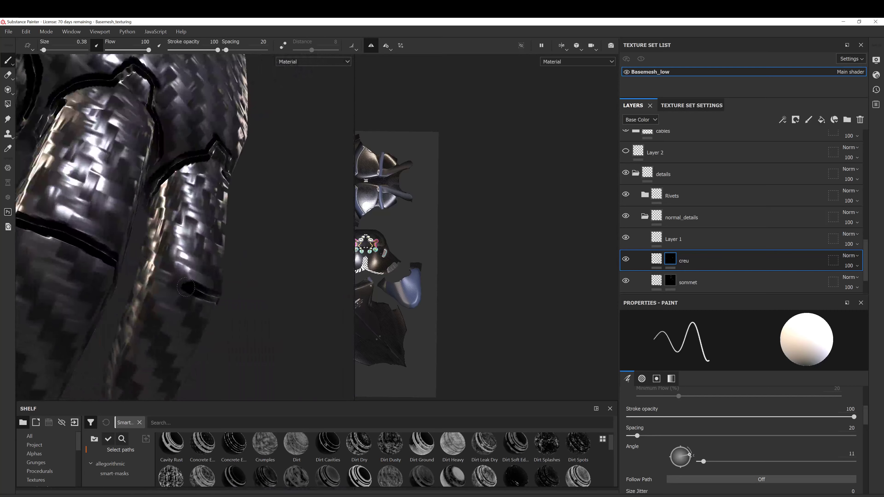
Carry the little finger's knuckle and joint grooves around its sides to the palm side.
{"action": "left_click_drag", "start_coordinate": [164, 289], "coordinate": [190, 296], "text": "alt"}
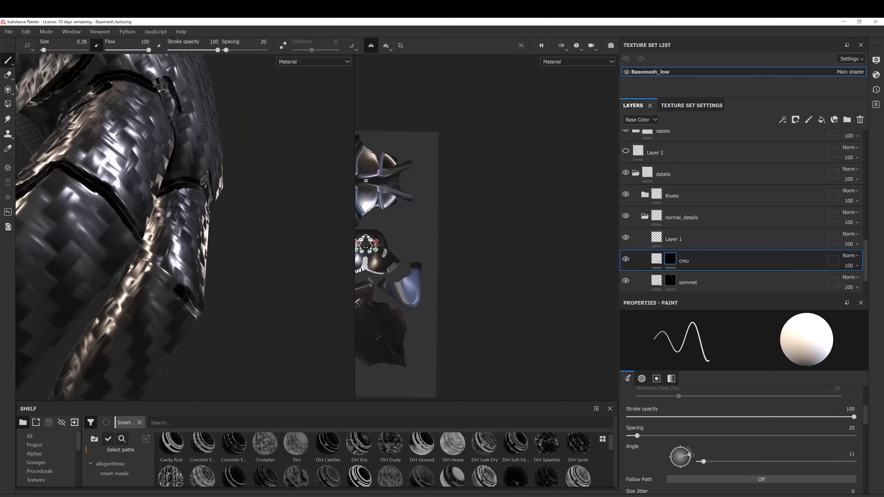
{"action": "mouse_move", "coordinate": [131, 277]}
{"action": "left_mouse_down", "text": "alt"}
{"action": "mouse_move", "coordinate": [213, 276]}
{"action": "mouse_move", "coordinate": [299, 322]}
{"action": "mouse_move", "coordinate": [183, 270]}
{"action": "mouse_move", "coordinate": [169, 280]}
{"action": "mouse_move", "coordinate": [178, 299]}
{"action": "mouse_move", "coordinate": [226, 271]}
{"action": "mouse_move", "coordinate": [148, 182]}
{"action": "mouse_move", "coordinate": [209, 228]}
{"action": "mouse_move", "coordinate": [223, 183]}
{"action": "mouse_move", "coordinate": [206, 331]}
{"action": "mouse_move", "coordinate": [188, 303]}
{"action": "mouse_move", "coordinate": [172, 304]}
{"action": "left_mouse_up", "text": "alt"}
{"action": "mouse_move", "coordinate": [174, 303]}
{"action": "left_mouse_down", "text": "alt"}
{"action": "mouse_move", "coordinate": [247, 312]}
{"action": "mouse_move", "coordinate": [221, 314]}
{"action": "mouse_move", "coordinate": [312, 292]}
{"action": "mouse_move", "coordinate": [410, 371]}
{"action": "mouse_move", "coordinate": [423, 366]}
{"action": "left_mouse_up", "text": "alt"}
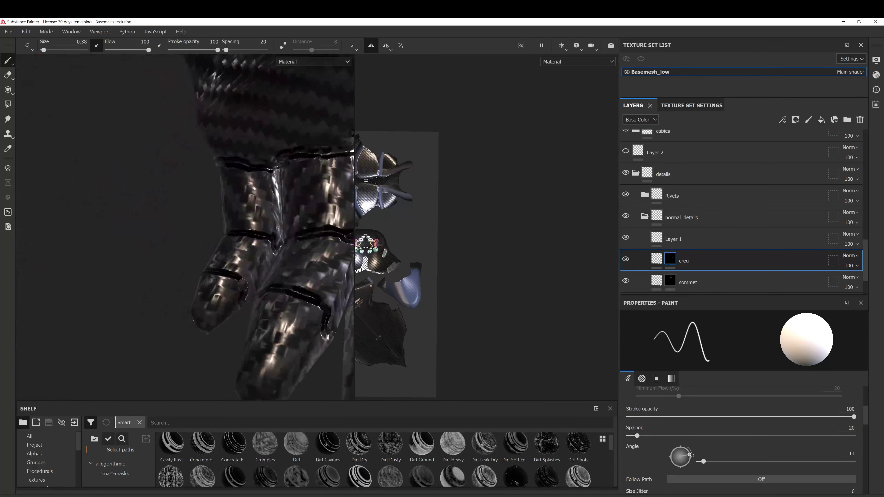
{"action": "mouse_move", "coordinate": [241, 278]}
{"action": "left_mouse_down", "text": "alt"}
{"action": "mouse_move", "coordinate": [238, 230]}
{"action": "mouse_move", "coordinate": [513, 257]}
{"action": "mouse_move", "coordinate": [270, 263]}
{"action": "mouse_move", "coordinate": [306, 215]}
{"action": "mouse_move", "coordinate": [346, 239]}
{"action": "mouse_move", "coordinate": [277, 249]}
{"action": "mouse_move", "coordinate": [239, 278]}
{"action": "left_mouse_up", "text": "alt"}
Paint small rounded hinge details into the joint grooves on the side of the index finger.
{"action": "left_click_drag", "start_coordinate": [171, 266], "coordinate": [184, 275]}
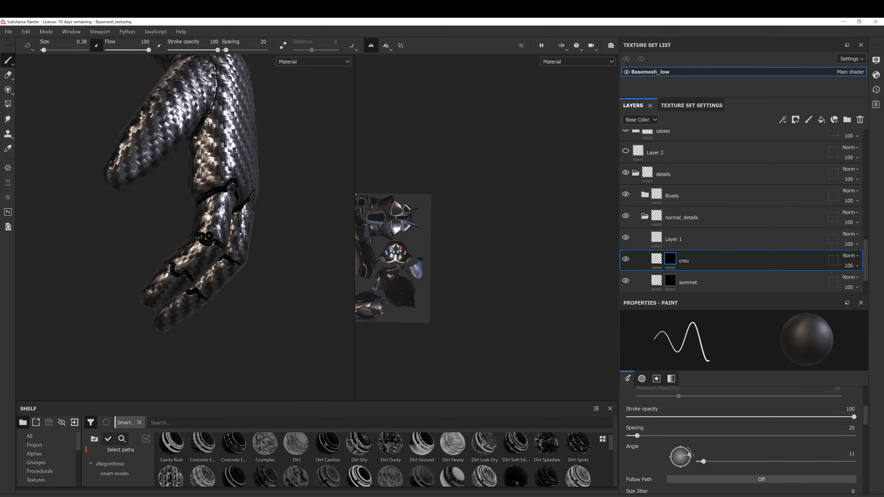
{"action": "key", "text": "x"}
{"action": "left_click_drag", "start_coordinate": [279, 244], "coordinate": [223, 240], "text": "alt"}
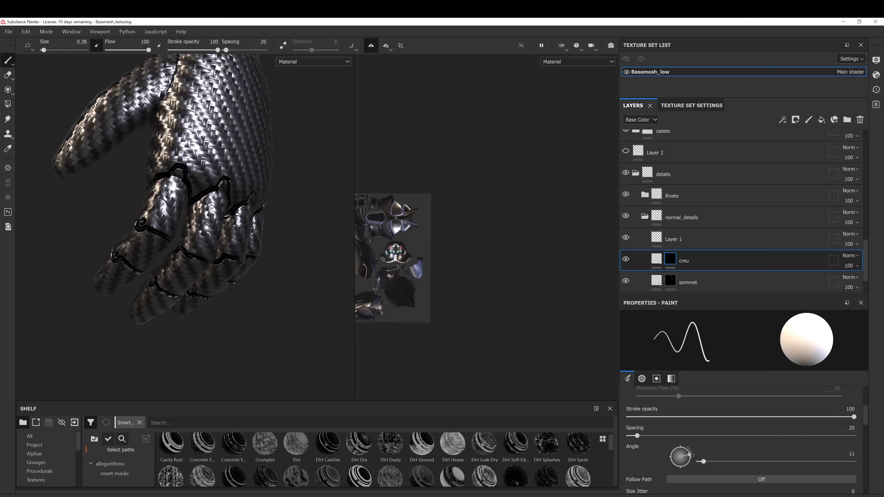
{"action": "left_click_drag", "start_coordinate": [115, 275], "coordinate": [211, 257], "text": "alt"}
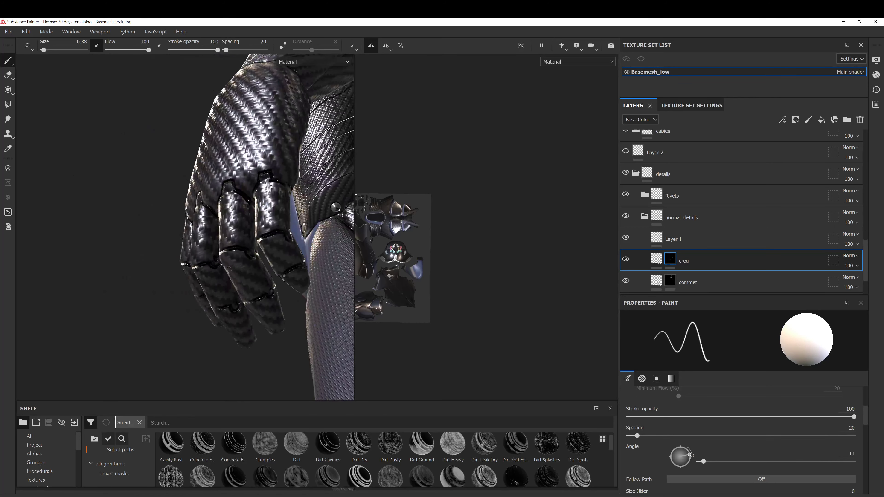
Paint small tab-shaped grooves below the middle and outer joint lines on the backs of the fingers.
{"action": "mouse_move", "coordinate": [257, 293]}
{"action": "left_mouse_down", "text": "alt"}
{"action": "mouse_move", "coordinate": [247, 250]}
{"action": "mouse_move", "coordinate": [164, 240]}
{"action": "mouse_move", "coordinate": [168, 223]}
{"action": "mouse_move", "coordinate": [167, 236]}
{"action": "mouse_move", "coordinate": [179, 226]}
{"action": "mouse_move", "coordinate": [227, 238]}
{"action": "mouse_move", "coordinate": [241, 229]}
{"action": "left_mouse_up", "text": "alt"}
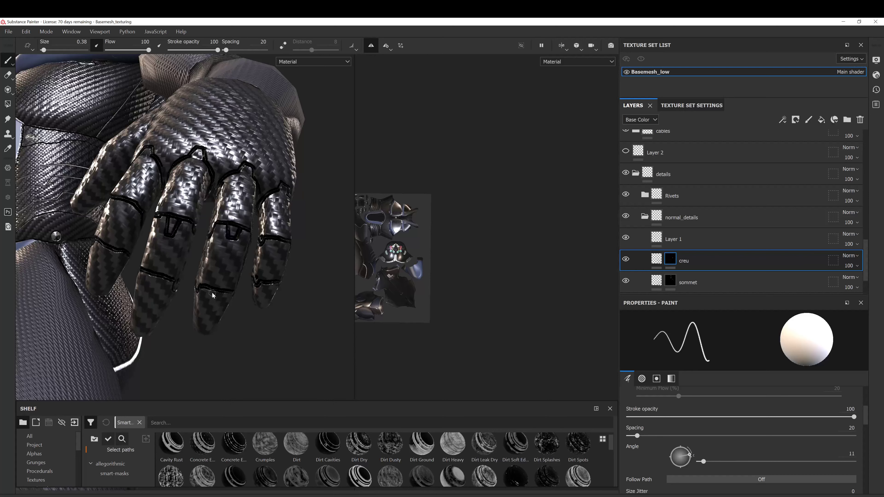
{"action": "left_click_drag", "start_coordinate": [211, 291], "coordinate": [212, 302]}
{"action": "mouse_move", "coordinate": [150, 275]}
{"action": "left_mouse_down"}
{"action": "mouse_move", "coordinate": [149, 287]}
{"action": "mouse_move", "coordinate": [161, 279]}
{"action": "left_mouse_up"}
{"action": "mouse_move", "coordinate": [101, 247]}
{"action": "left_mouse_down"}
{"action": "mouse_move", "coordinate": [103, 262]}
{"action": "mouse_move", "coordinate": [111, 247]}
{"action": "left_mouse_up"}
{"action": "mouse_move", "coordinate": [116, 198]}
{"action": "left_mouse_down"}
{"action": "mouse_move", "coordinate": [115, 212]}
{"action": "mouse_move", "coordinate": [127, 202]}
{"action": "left_mouse_up"}
{"action": "mouse_move", "coordinate": [244, 188]}
{"action": "left_mouse_down", "text": "alt"}
{"action": "mouse_move", "coordinate": [310, 148]}
{"action": "mouse_move", "coordinate": [319, 244]}
{"action": "mouse_move", "coordinate": [265, 170]}
{"action": "mouse_move", "coordinate": [295, 213]}
{"action": "mouse_move", "coordinate": [216, 181]}
{"action": "left_mouse_up", "text": "alt"}
{"action": "scroll", "coordinate": [216, 181], "scroll_direction": "up", "scroll_amount": 2}
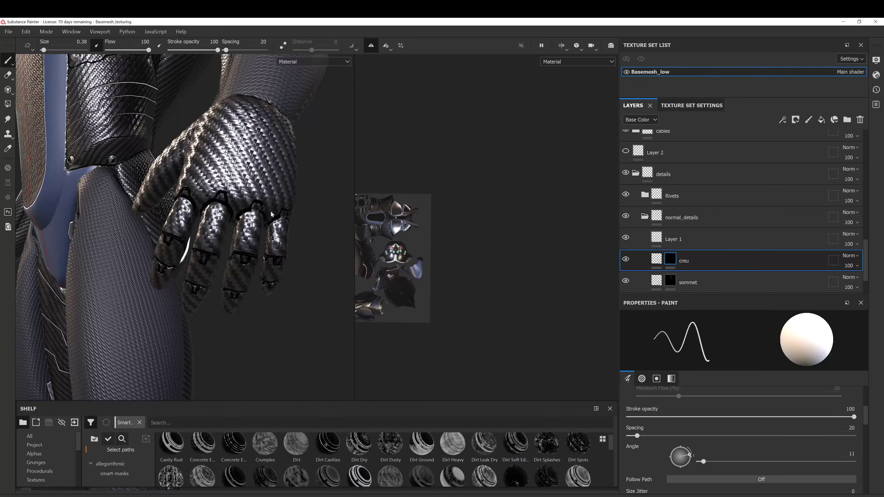
Paint a groove around the thumb's middle joint and an arched groove at the thumb's base.
{"action": "right_click_drag", "start_coordinate": [306, 223], "coordinate": [271, 275], "text": "alt"}
{"action": "left_click_drag", "start_coordinate": [283, 263], "coordinate": [278, 240], "text": "alt"}
{"action": "right_click_drag", "start_coordinate": [270, 313], "coordinate": [285, 302], "text": "alt"}
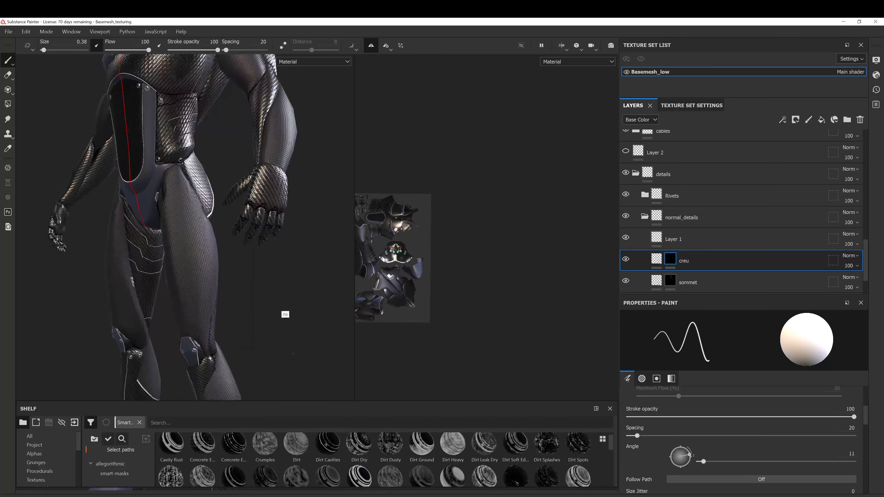
{"action": "right_click_drag", "start_coordinate": [267, 251], "coordinate": [270, 239], "text": "alt"}
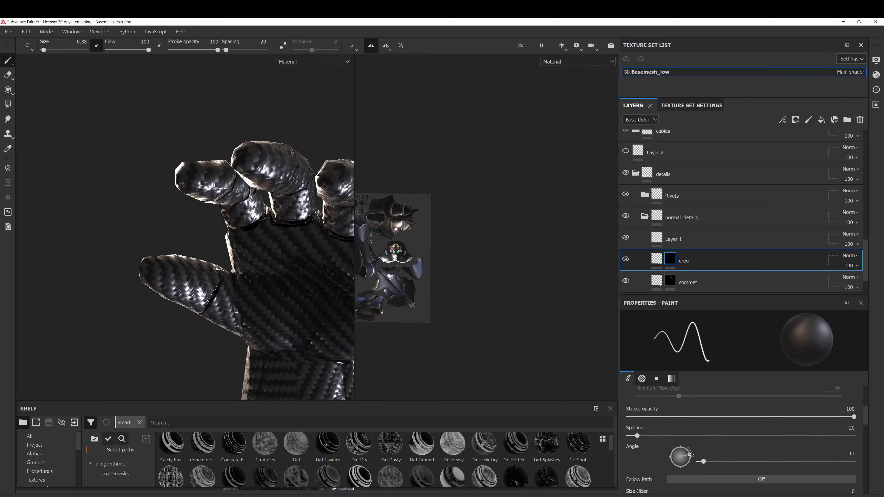
{"action": "left_click_drag", "start_coordinate": [212, 287], "coordinate": [230, 330], "text": "alt"}
{"action": "mouse_move", "coordinate": [241, 240]}
{"action": "left_mouse_down", "text": "alt"}
{"action": "mouse_move", "coordinate": [292, 331]}
{"action": "mouse_move", "coordinate": [259, 271]}
{"action": "left_mouse_up", "text": "alt"}
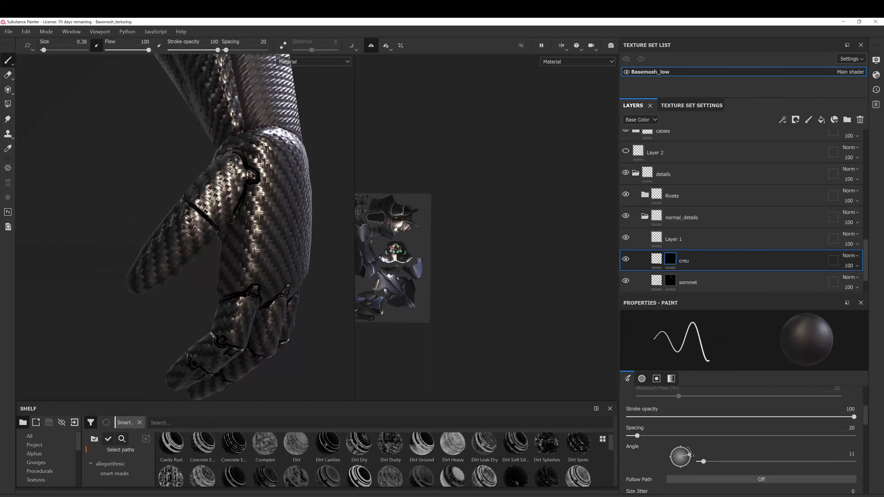
Add a tab-shaped groove at the thumb's middle joint and a groove across its outer joint.
{"action": "left_click_drag", "start_coordinate": [231, 221], "coordinate": [201, 222], "text": "alt"}
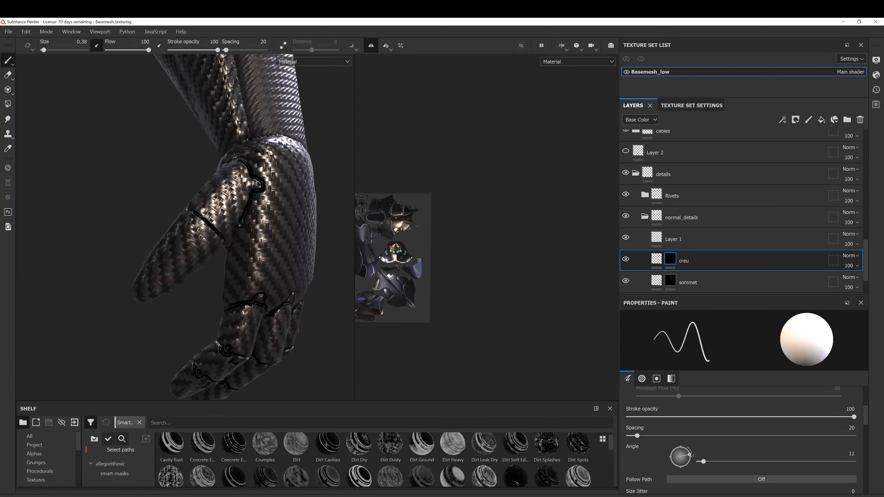
{"action": "left_click_drag", "start_coordinate": [229, 196], "coordinate": [234, 217], "text": "alt"}
{"action": "left_click_drag", "start_coordinate": [234, 220], "coordinate": [386, 327], "text": "alt"}
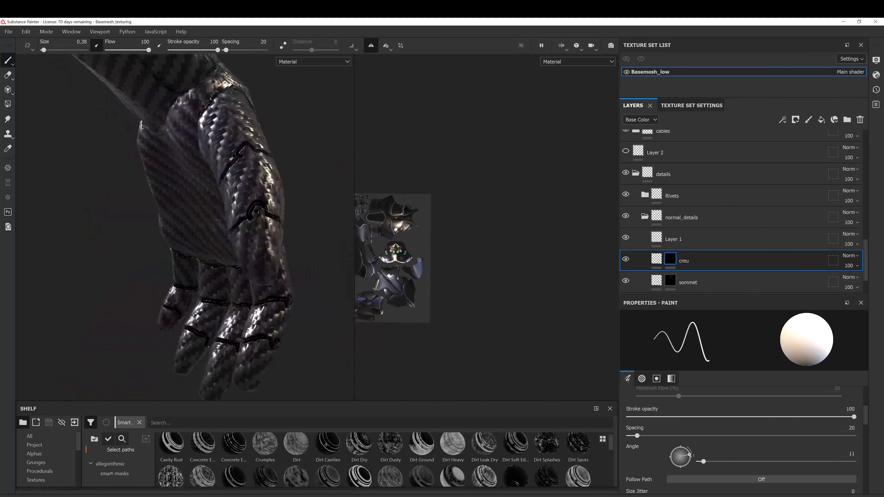
{"action": "left_click_drag", "start_coordinate": [248, 150], "coordinate": [291, 220], "text": "alt"}
Check the finished hand grooves on the whole figure and select the mask of the Plastic Matte Pure layer.
{"action": "right_click_drag", "start_coordinate": [291, 220], "coordinate": [258, 87], "text": "alt"}
{"action": "left_click_drag", "start_coordinate": [258, 209], "coordinate": [277, 290], "text": "alt"}
{"action": "right_click_drag", "start_coordinate": [277, 302], "coordinate": [288, 341], "text": "shift"}
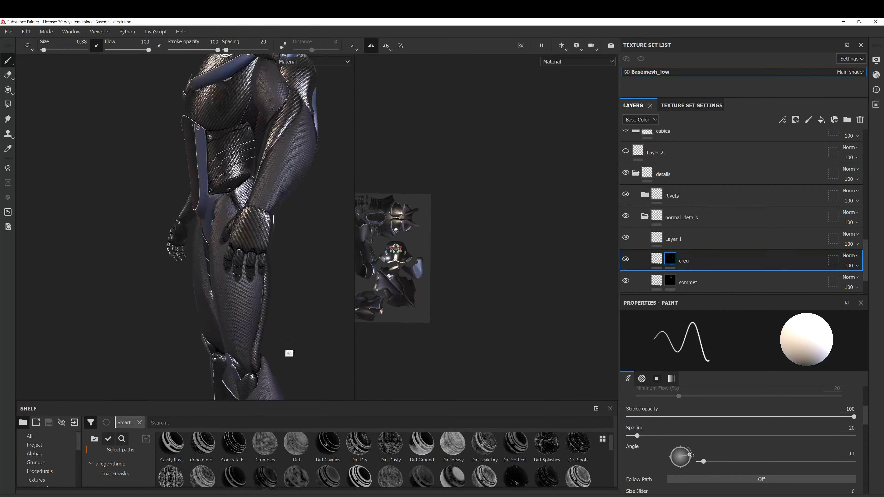
{"action": "left_click_drag", "start_coordinate": [292, 309], "coordinate": [318, 300], "text": "alt"}
{"action": "mouse_move", "coordinate": [290, 261]}
{"action": "left_mouse_down", "text": "alt"}
{"action": "mouse_move", "coordinate": [282, 303]}
{"action": "mouse_move", "coordinate": [290, 253]}
{"action": "mouse_move", "coordinate": [277, 345]}
{"action": "mouse_move", "coordinate": [283, 323]}
{"action": "mouse_move", "coordinate": [270, 324]}
{"action": "mouse_move", "coordinate": [261, 311]}
{"action": "mouse_move", "coordinate": [292, 323]}
{"action": "mouse_move", "coordinate": [297, 348]}
{"action": "mouse_move", "coordinate": [289, 244]}
{"action": "left_mouse_up", "text": "alt"}
{"action": "left_click_drag", "start_coordinate": [256, 325], "coordinate": [234, 277], "text": "ctrl+alt"}
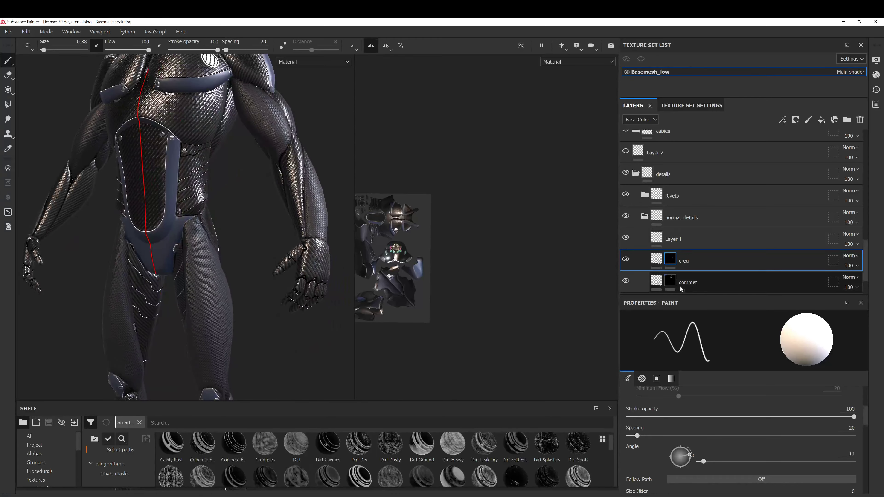
{"action": "scroll", "coordinate": [658, 222], "scroll_direction": "up", "scroll_amount": 5}
{"action": "scroll", "coordinate": [661, 237], "scroll_direction": "up", "scroll_amount": 6}
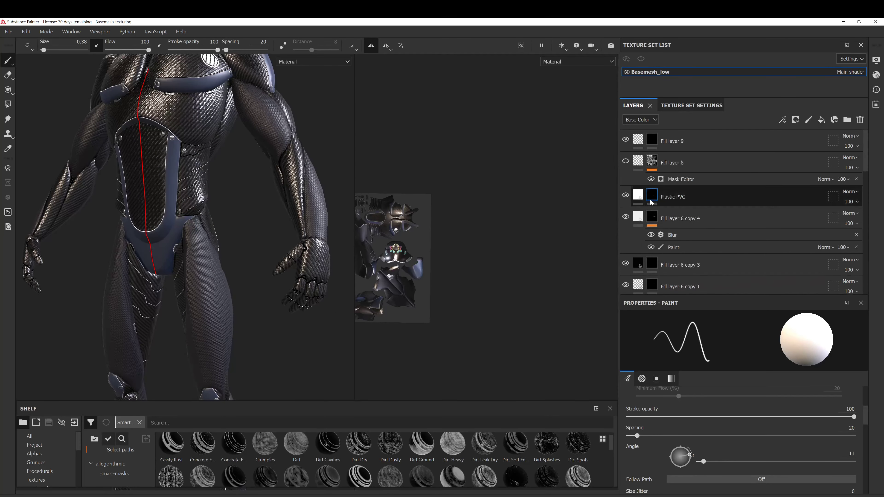
{"action": "left_click", "coordinate": [678, 276]}
Set the brush size to 0.73 and paint the plastic over the back of the index finger's first segment.
{"action": "left_click_drag", "start_coordinate": [299, 272], "coordinate": [195, 222], "text": "ctrl+alt"}
{"action": "right_click_drag", "start_coordinate": [195, 223], "coordinate": [264, 244], "text": "alt"}
{"action": "right_click_drag", "start_coordinate": [211, 249], "coordinate": [219, 249], "text": "ctrl"}
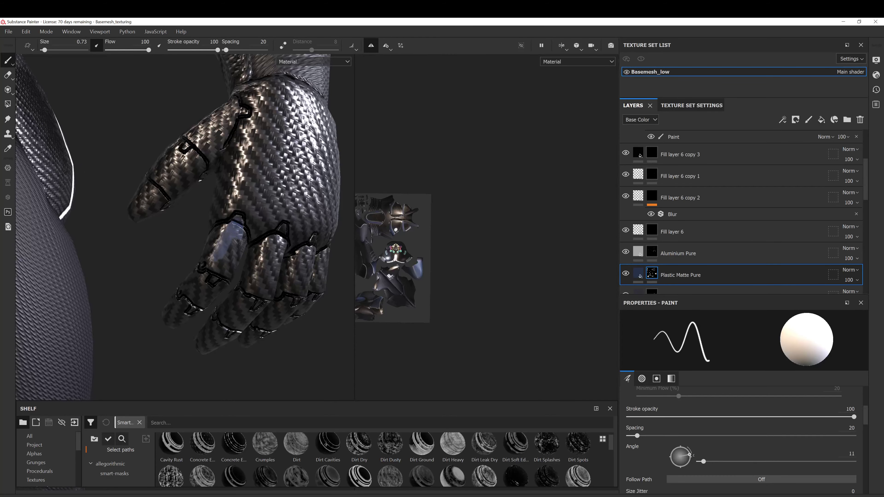
{"action": "mouse_move", "coordinate": [214, 279]}
{"action": "left_mouse_down", "text": "alt"}
{"action": "mouse_move", "coordinate": [236, 277]}
{"action": "mouse_move", "coordinate": [213, 249]}
{"action": "mouse_move", "coordinate": [218, 222]}
{"action": "left_mouse_up", "text": "alt"}
{"action": "left_click_drag", "start_coordinate": [241, 261], "coordinate": [109, 247], "text": "alt"}
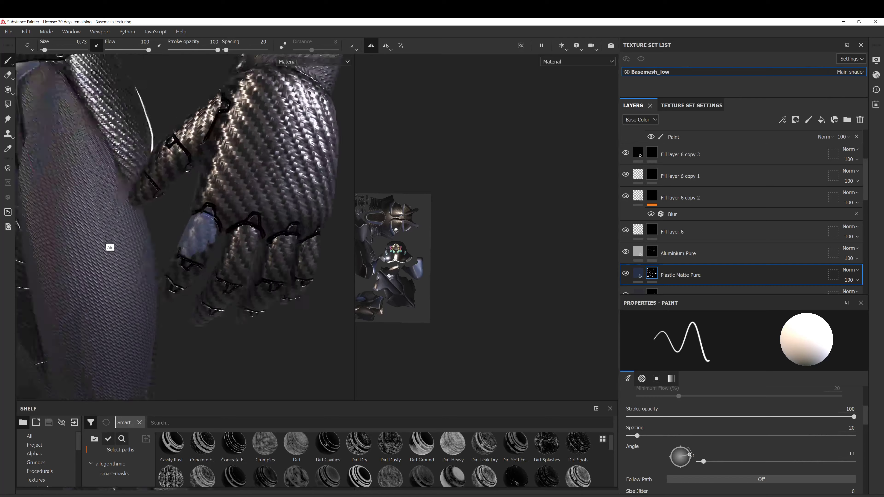
Enlarge the brush to about 20 and paint the matte plastic over the whole hand, including the thumb and fingers.
{"action": "right_click_drag", "start_coordinate": [108, 247], "coordinate": [228, 277], "text": "alt"}
{"action": "right_click_drag", "start_coordinate": [285, 291], "coordinate": [322, 293], "text": "ctrl"}
{"action": "mouse_move", "coordinate": [322, 293]}
{"action": "left_mouse_down"}
{"action": "mouse_move", "coordinate": [223, 216]}
{"action": "mouse_move", "coordinate": [241, 263]}
{"action": "mouse_move", "coordinate": [296, 283]}
{"action": "mouse_move", "coordinate": [481, 267]}
{"action": "mouse_move", "coordinate": [185, 282]}
{"action": "mouse_move", "coordinate": [240, 289]}
{"action": "mouse_move", "coordinate": [66, 301]}
{"action": "left_mouse_up"}
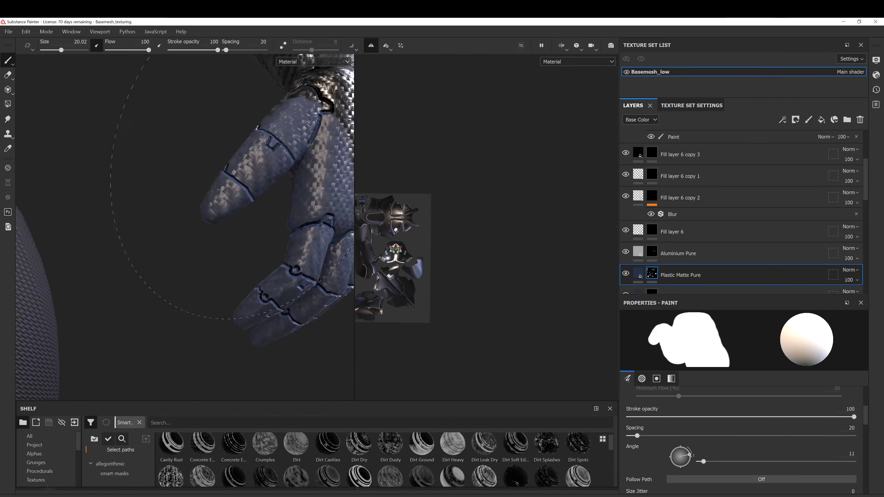
{"action": "mouse_move", "coordinate": [234, 184]}
{"action": "left_mouse_down", "text": "alt"}
{"action": "mouse_move", "coordinate": [480, 168]}
{"action": "mouse_move", "coordinate": [345, 150]}
{"action": "mouse_move", "coordinate": [243, 209]}
{"action": "left_mouse_up", "text": "alt"}
{"action": "left_click_drag", "start_coordinate": [209, 271], "coordinate": [160, 288]}
{"action": "left_click_drag", "start_coordinate": [271, 276], "coordinate": [247, 275], "text": "alt"}
Reduce the brush size to 1.11 and switch the mask paint to black.
{"action": "right_click_drag", "start_coordinate": [212, 244], "coordinate": [135, 228], "text": "ctrl"}
{"action": "left_click_drag", "start_coordinate": [153, 212], "coordinate": [191, 200], "text": "alt"}
{"action": "key", "text": "x"}
{"action": "mouse_move", "coordinate": [205, 240]}
{"action": "right_mouse_down", "text": "ctrl"}
{"action": "mouse_move", "coordinate": [186, 241]}
{"action": "mouse_move", "coordinate": [174, 228]}
{"action": "right_mouse_up", "text": "ctrl"}
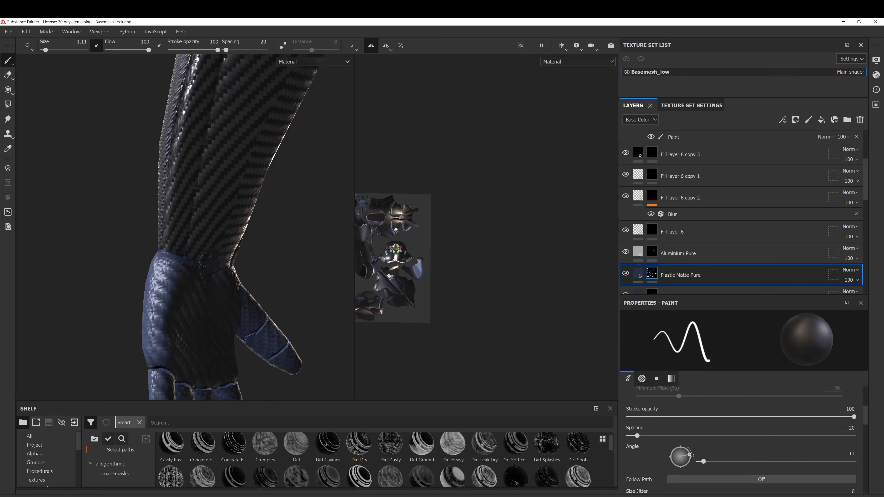
Examine the plastic-coated hand from the palm, thumb and back sides, and compare it with the whole figure.
{"action": "mouse_move", "coordinate": [227, 257]}
{"action": "left_mouse_down", "text": "alt"}
{"action": "mouse_move", "coordinate": [87, 251]}
{"action": "mouse_move", "coordinate": [243, 241]}
{"action": "mouse_move", "coordinate": [254, 251]}
{"action": "mouse_move", "coordinate": [221, 273]}
{"action": "mouse_move", "coordinate": [232, 296]}
{"action": "mouse_move", "coordinate": [239, 229]}
{"action": "left_mouse_up", "text": "alt"}
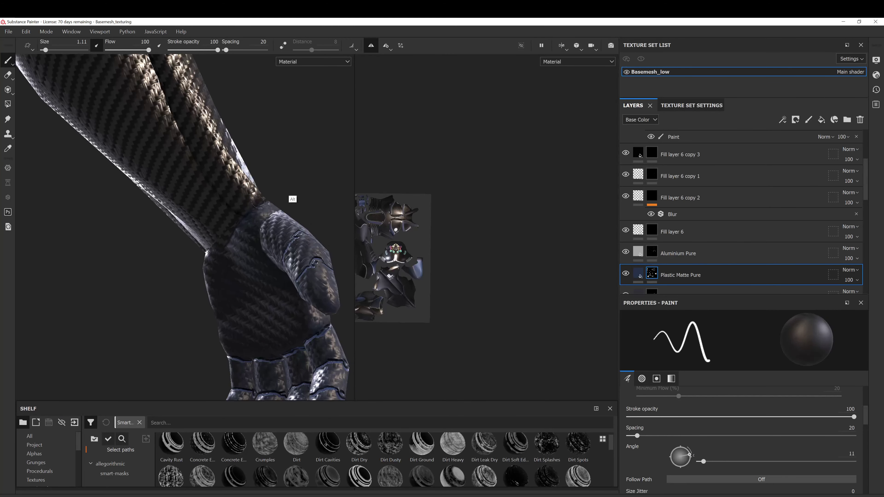
{"action": "left_click_drag", "start_coordinate": [289, 197], "coordinate": [196, 247], "text": "alt"}
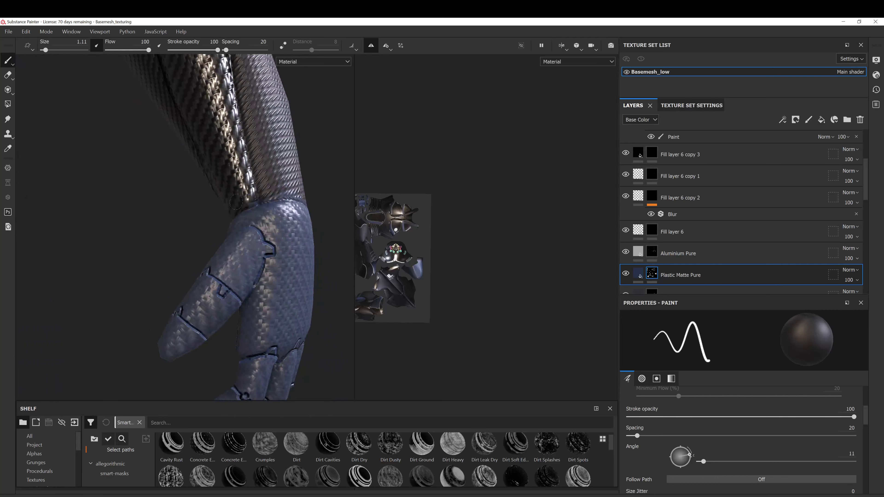
{"action": "left_click_drag", "start_coordinate": [275, 188], "coordinate": [307, 182], "text": "alt"}
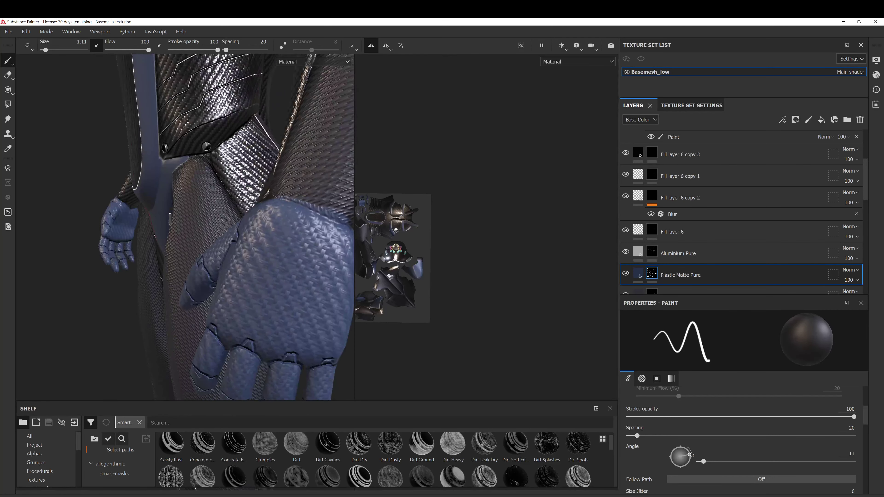
{"action": "left_click_drag", "start_coordinate": [338, 220], "coordinate": [249, 183], "text": "ctrl+alt"}
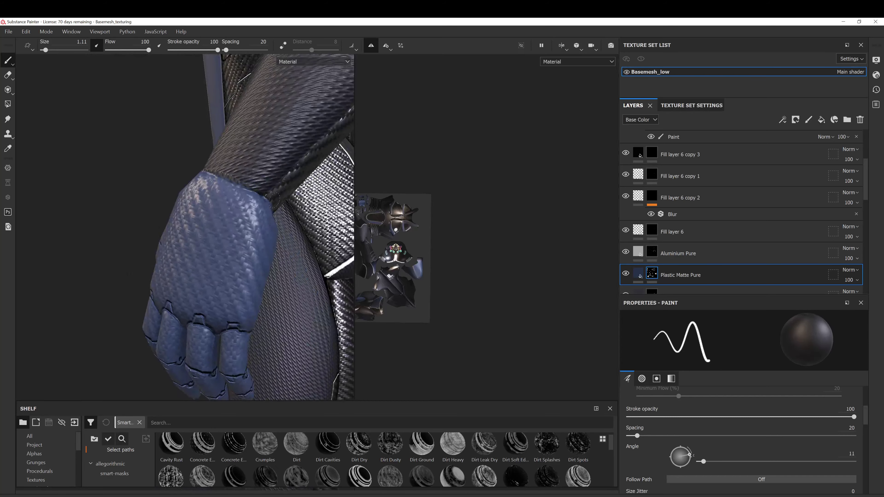
{"action": "right_click_drag", "start_coordinate": [274, 195], "coordinate": [200, 136], "text": "alt"}
{"action": "left_click_drag", "start_coordinate": [200, 136], "coordinate": [182, 190], "text": "alt"}
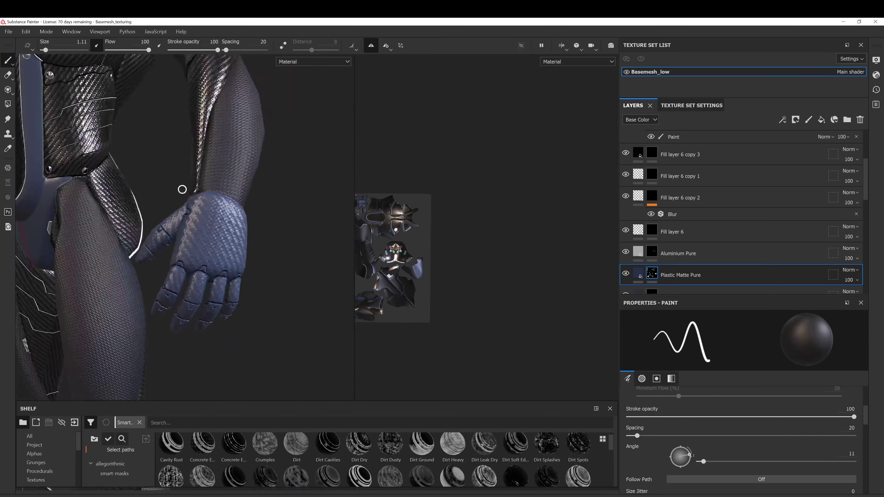
{"action": "right_click_drag", "start_coordinate": [182, 190], "coordinate": [209, 190], "text": "alt"}
{"action": "left_click_drag", "start_coordinate": [208, 187], "coordinate": [268, 337], "text": "alt"}
{"action": "middle_click_drag", "start_coordinate": [252, 310], "coordinate": [258, 257], "text": "alt"}
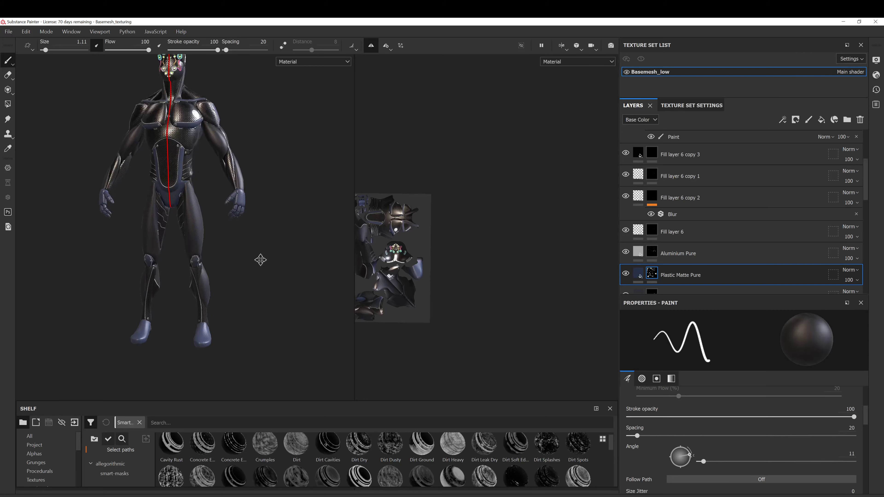
{"action": "mouse_move", "coordinate": [268, 291]}
{"action": "left_mouse_down", "text": "alt"}
{"action": "mouse_move", "coordinate": [164, 282]}
{"action": "mouse_move", "coordinate": [270, 293]}
{"action": "left_mouse_up", "text": "alt"}
{"action": "right_click_drag", "start_coordinate": [271, 292], "coordinate": [289, 212], "text": "alt"}
{"action": "left_click_drag", "start_coordinate": [288, 212], "coordinate": [258, 244], "text": "alt"}
{"action": "right_click_drag", "start_coordinate": [258, 246], "coordinate": [250, 254], "text": "shift"}
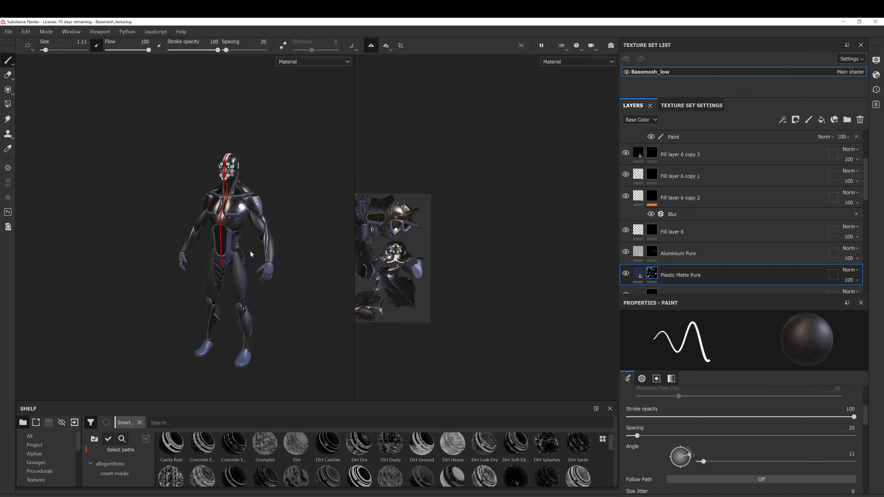
{"action": "scroll", "coordinate": [267, 297], "scroll_direction": "up", "scroll_amount": 1}
{"action": "scroll", "coordinate": [267, 298], "scroll_direction": "up", "scroll_amount": 2}
{"action": "right_click", "coordinate": [650, 274]}
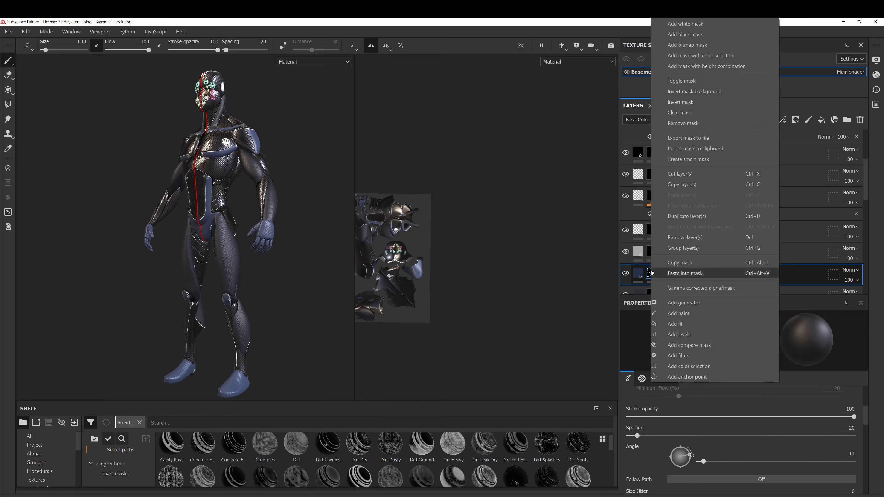
{"action": "left_click", "coordinate": [522, 176]}
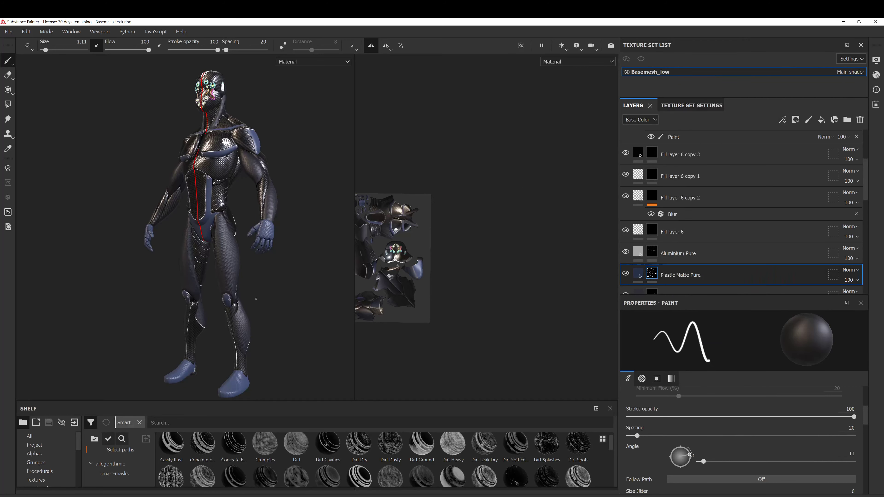
{"action": "middle_click_drag", "start_coordinate": [229, 226], "coordinate": [248, 201], "text": "alt"}
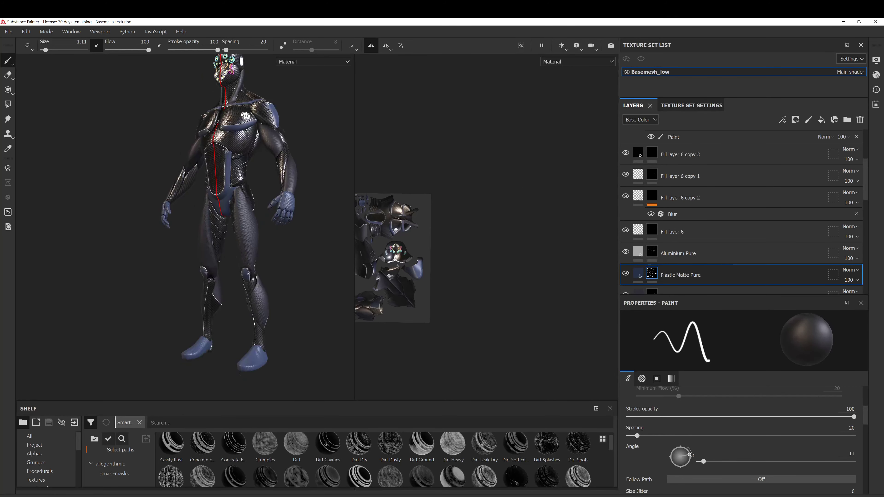
{"action": "middle_click_drag", "start_coordinate": [253, 275], "coordinate": [275, 363], "text": "alt"}
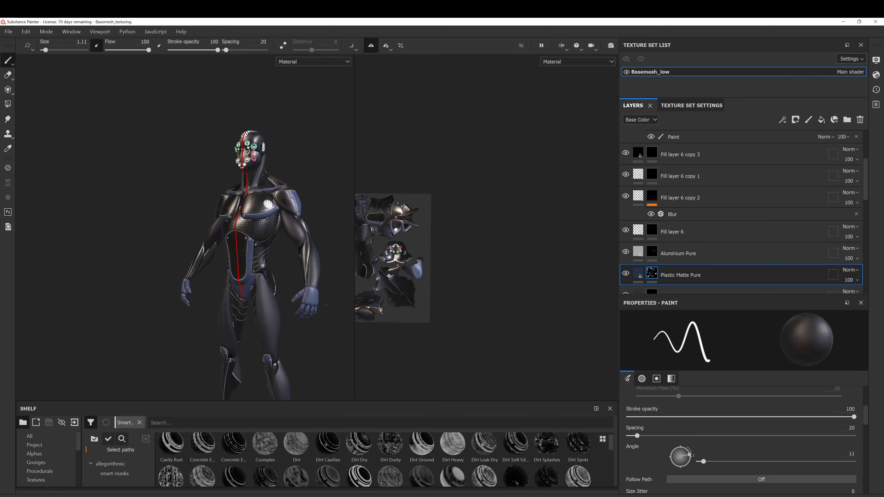
{"action": "middle_click_drag", "start_coordinate": [321, 307], "coordinate": [297, 266], "text": "alt"}
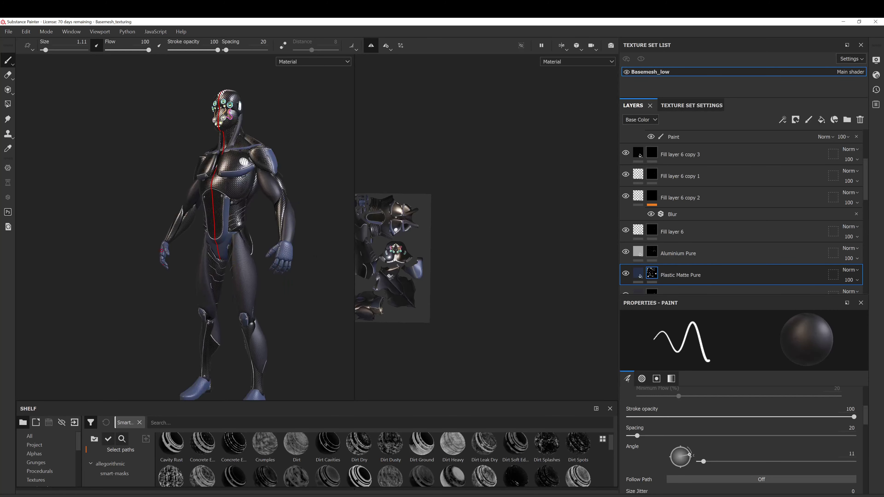
{"action": "scroll", "coordinate": [675, 257], "scroll_direction": "down", "scroll_amount": 2}
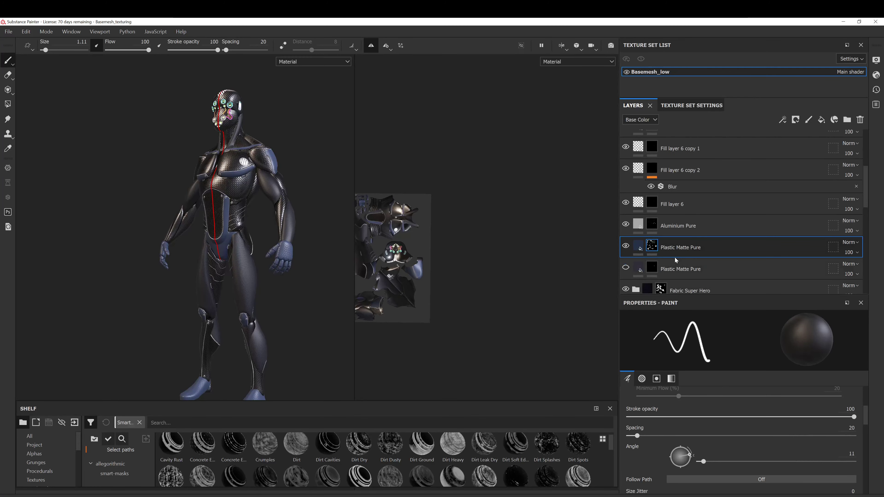
{"action": "right_click", "coordinate": [654, 218]}
{"action": "left_click", "coordinate": [653, 218]}
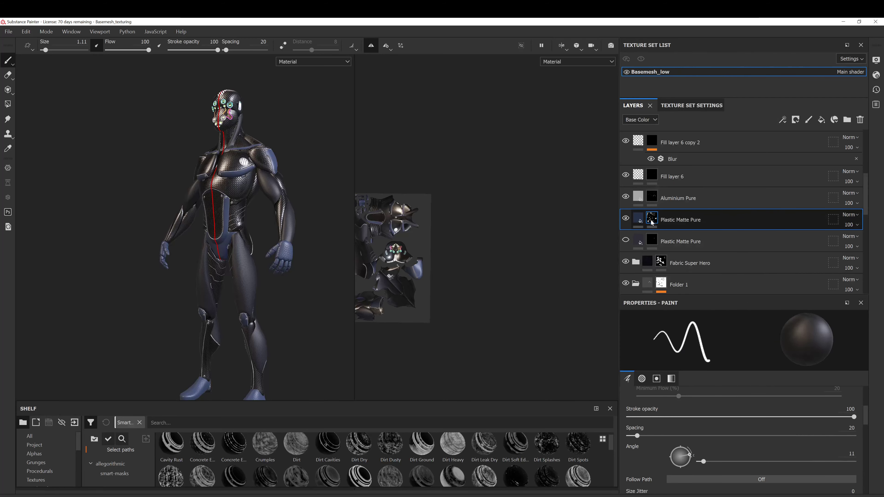
{"action": "right_click", "coordinate": [651, 219]}
{"action": "left_click", "coordinate": [289, 262]}
Examine the plastic hands and feet on the whole figure from several angles and under rotated environment lighting.
{"action": "middle_click_drag", "start_coordinate": [289, 262], "coordinate": [317, 225], "text": "alt"}
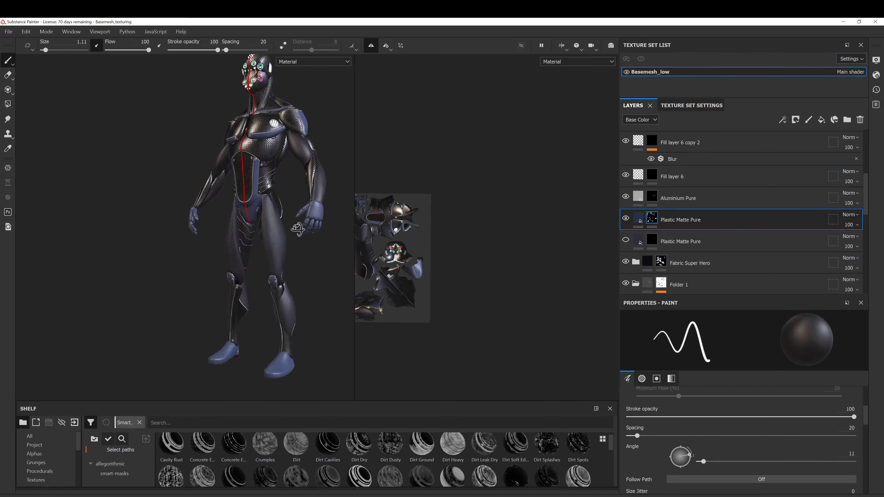
{"action": "left_click_drag", "start_coordinate": [317, 225], "coordinate": [295, 235], "text": "alt"}
{"action": "right_click_drag", "start_coordinate": [295, 235], "coordinate": [283, 273], "text": "alt"}
{"action": "left_click_drag", "start_coordinate": [283, 273], "coordinate": [290, 217], "text": "alt"}
{"action": "middle_click_drag", "start_coordinate": [290, 216], "coordinate": [259, 241], "text": "alt"}
{"action": "mouse_move", "coordinate": [259, 241]}
{"action": "left_mouse_down", "text": "alt"}
{"action": "mouse_move", "coordinate": [275, 237]}
{"action": "mouse_move", "coordinate": [249, 238]}
{"action": "left_mouse_up", "text": "alt"}
{"action": "right_click_drag", "start_coordinate": [249, 239], "coordinate": [329, 236], "text": "shift"}
{"action": "middle_click_drag", "start_coordinate": [271, 211], "coordinate": [276, 233], "text": "alt"}
{"action": "left_click_drag", "start_coordinate": [275, 233], "coordinate": [404, 263], "text": "alt"}
{"action": "middle_click_drag", "start_coordinate": [406, 268], "coordinate": [442, 241], "text": "alt"}
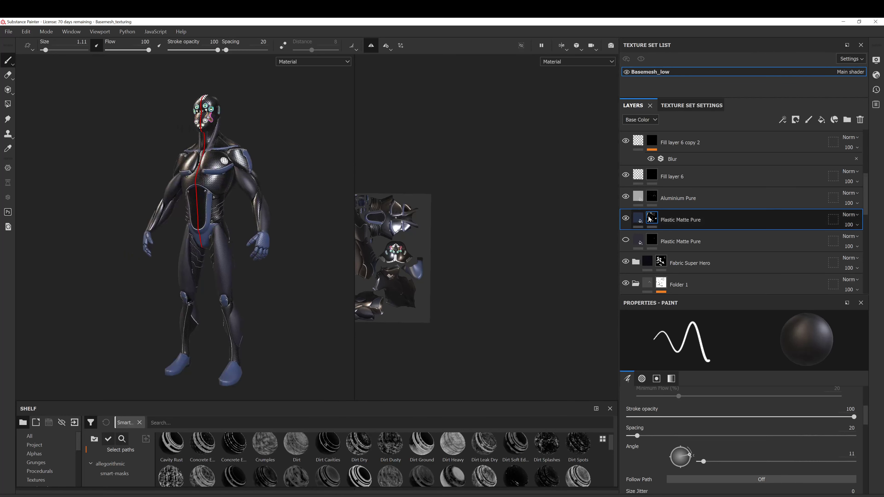
Copy the mask of the visible Plastic Matte Pure layer and paste it into the mask of Folder 1.
{"action": "right_click", "coordinate": [652, 217]}
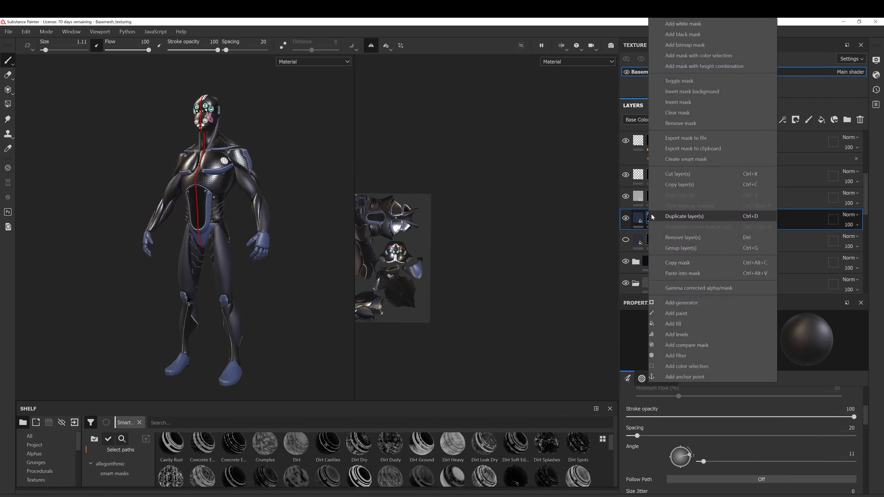
{"action": "left_click", "coordinate": [683, 273]}
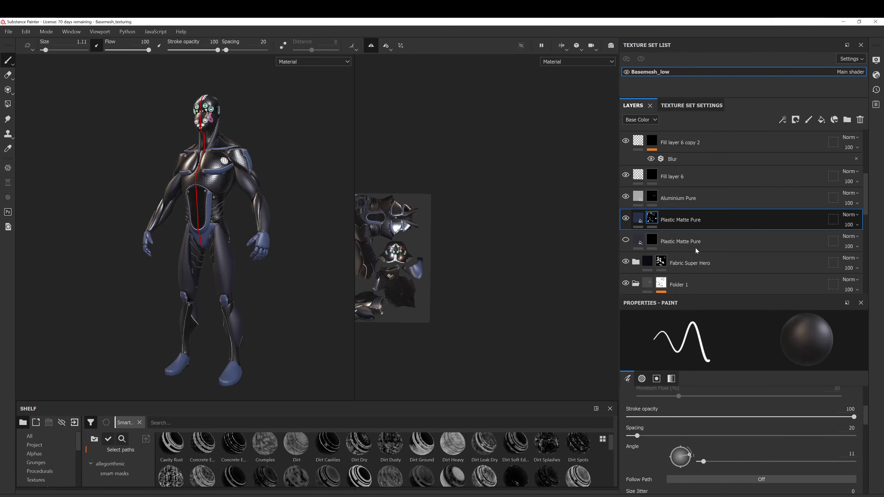
{"action": "scroll", "coordinate": [688, 236], "scroll_direction": "down", "scroll_amount": 2}
{"action": "left_click", "coordinate": [705, 215]}
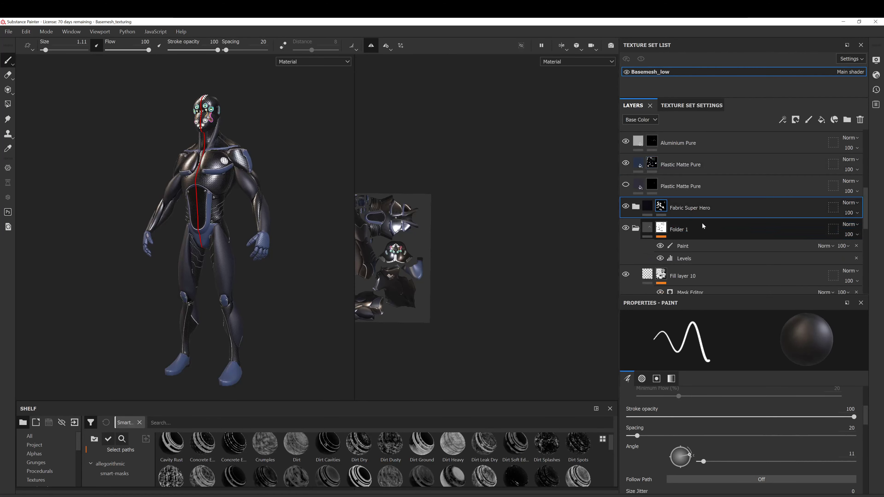
{"action": "scroll", "coordinate": [702, 223], "scroll_direction": "down", "scroll_amount": 1}
{"action": "left_click", "coordinate": [662, 201]}
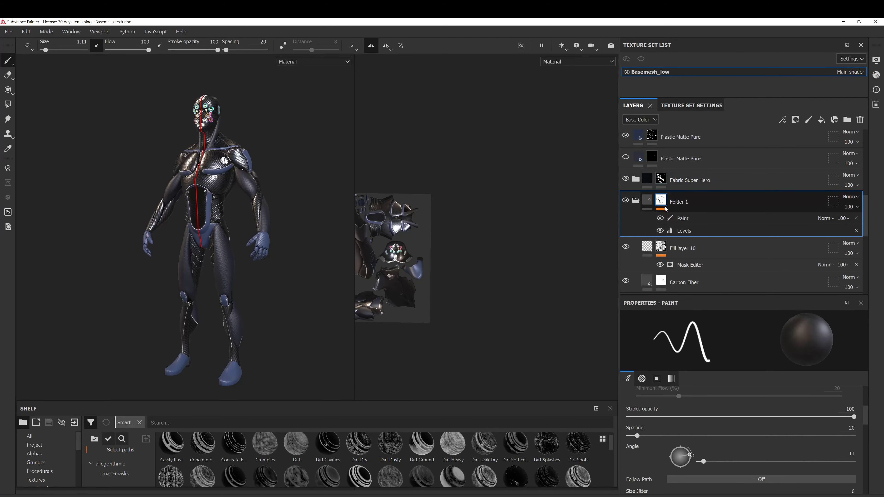
{"action": "right_click", "coordinate": [665, 208]}
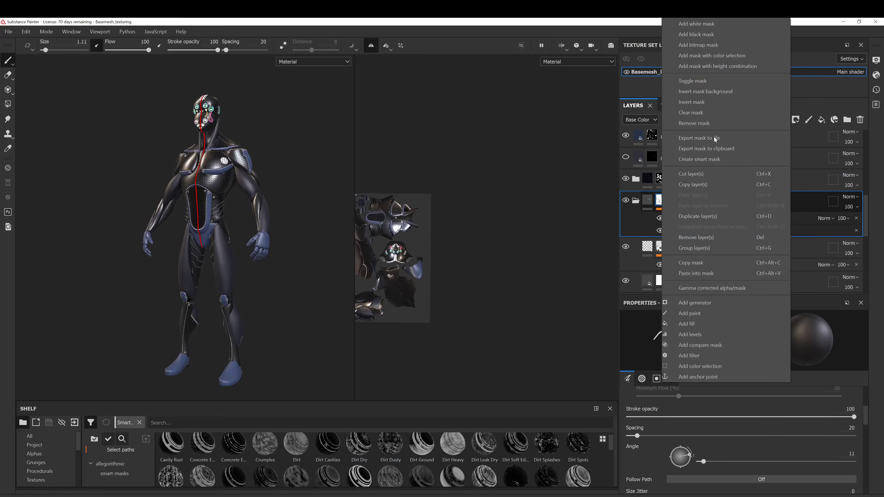
{"action": "left_click", "coordinate": [702, 272]}
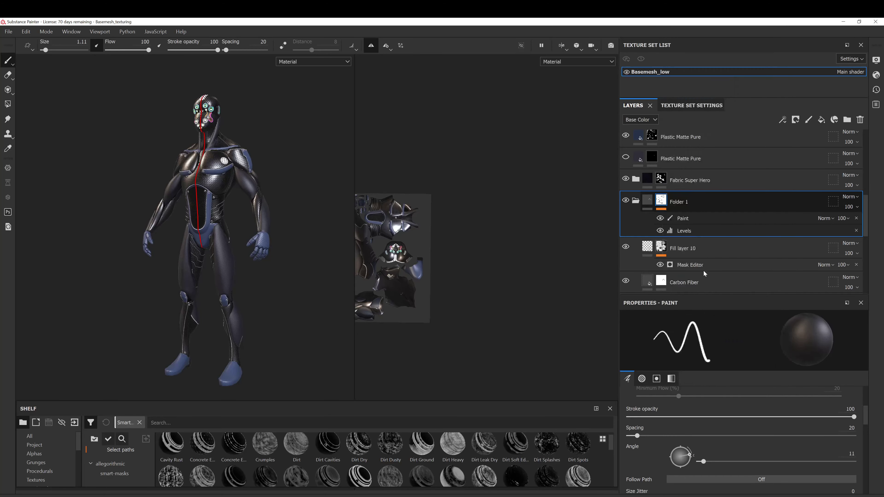
Invert the mask of Folder 1 and check the smooth plastic surfaces on the hand and the whole figure.
{"action": "right_click", "coordinate": [664, 201]}
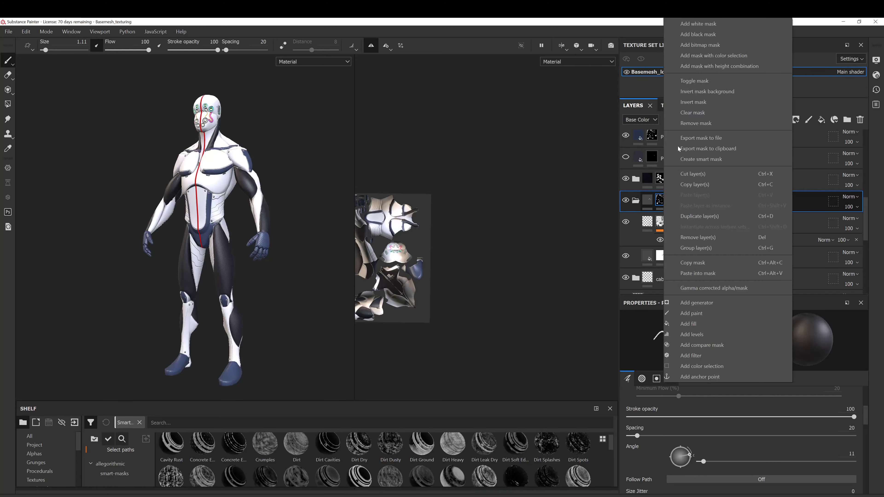
{"action": "left_click", "coordinate": [711, 104]}
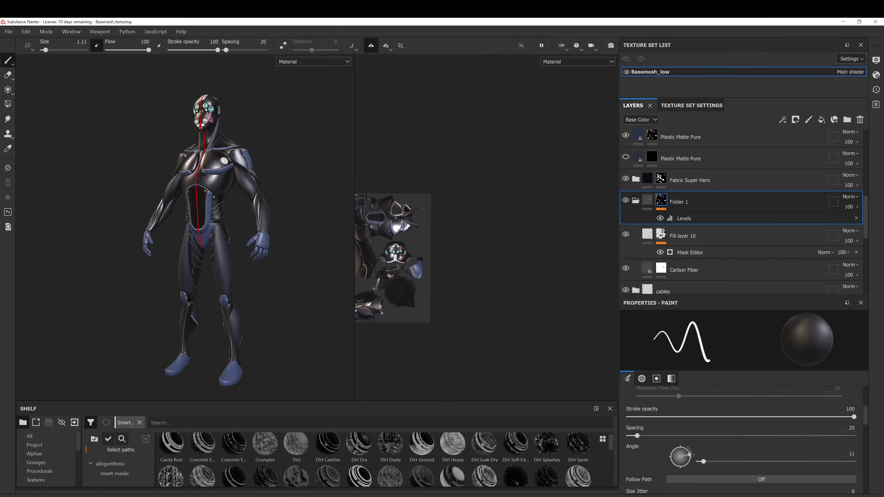
{"action": "scroll", "coordinate": [248, 287], "scroll_direction": "up", "scroll_amount": 10}
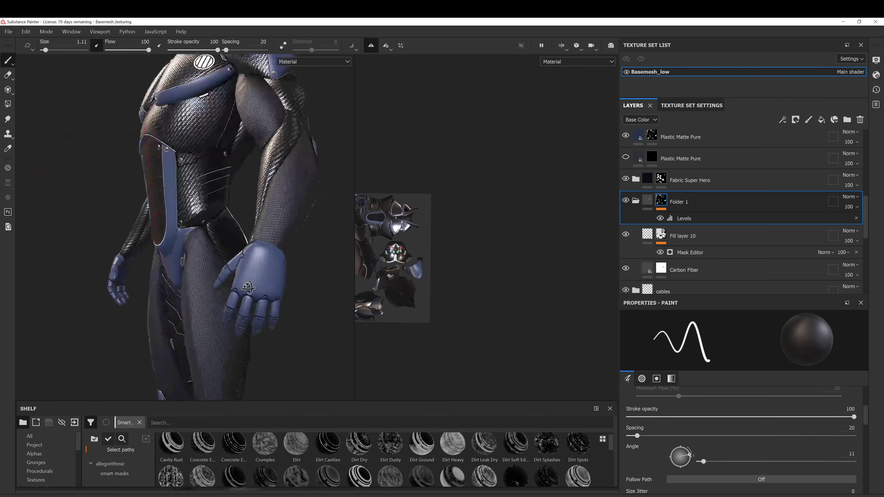
{"action": "right_click_drag", "start_coordinate": [248, 288], "coordinate": [245, 167], "text": "alt"}
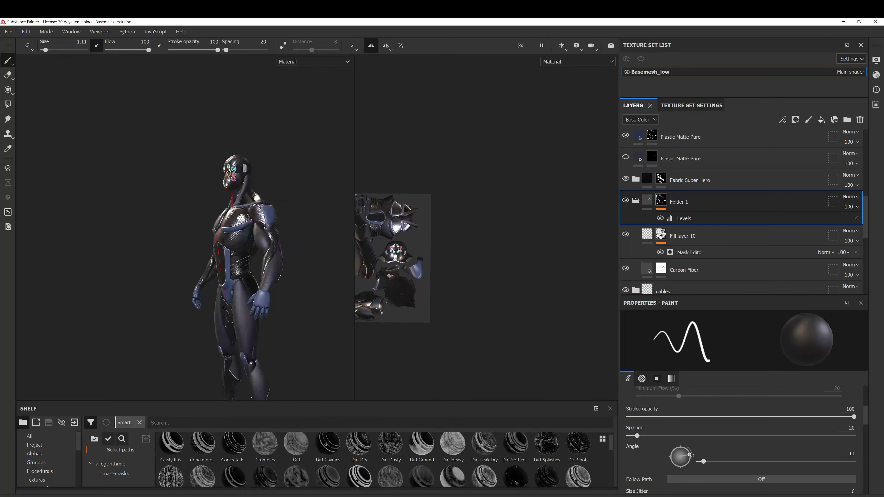
{"action": "left_click_drag", "start_coordinate": [195, 278], "coordinate": [243, 282], "text": "alt"}
{"action": "middle_click_drag", "start_coordinate": [236, 312], "coordinate": [244, 265], "text": "alt"}
{"action": "right_click_drag", "start_coordinate": [244, 265], "coordinate": [241, 248], "text": "alt"}
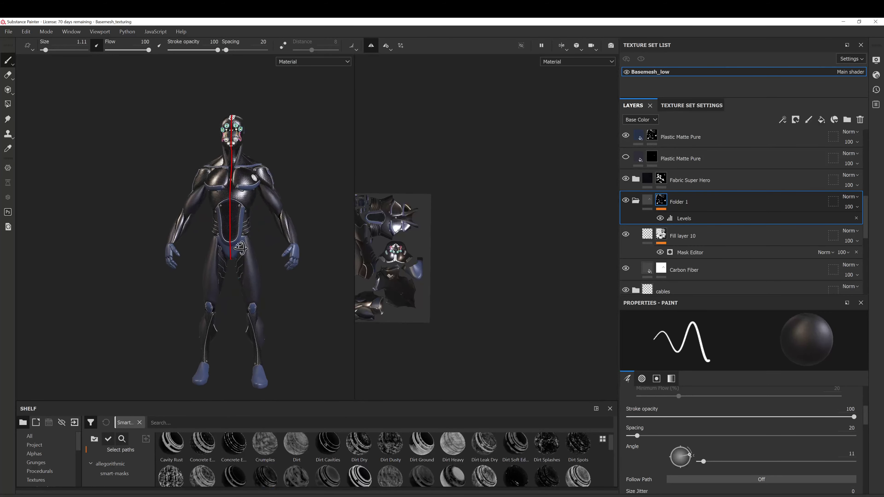
{"action": "mouse_move", "coordinate": [240, 248]}
{"action": "left_mouse_down", "text": "alt"}
{"action": "mouse_move", "coordinate": [232, 284]}
{"action": "mouse_move", "coordinate": [242, 292]}
{"action": "left_mouse_up", "text": "alt"}
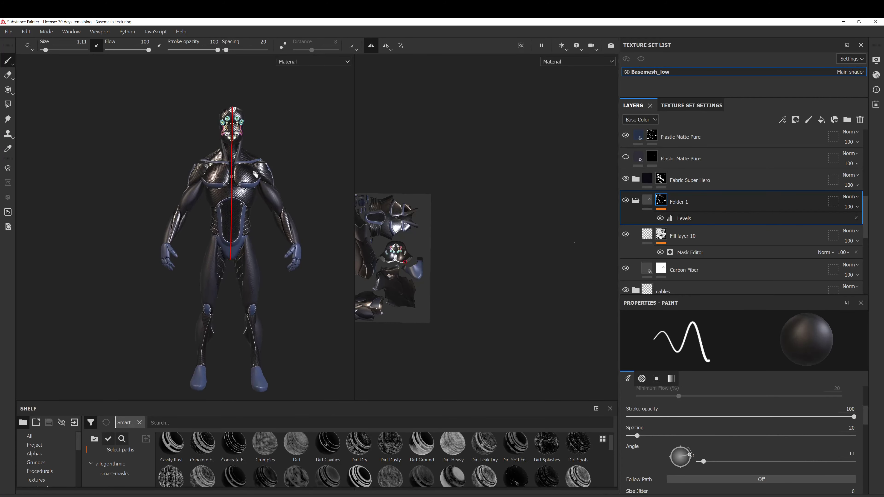
Collapse the details folder and toggle the visibility of the lower layer folders to check what they contribute.
{"action": "scroll", "coordinate": [640, 193], "scroll_direction": "down", "scroll_amount": 3}
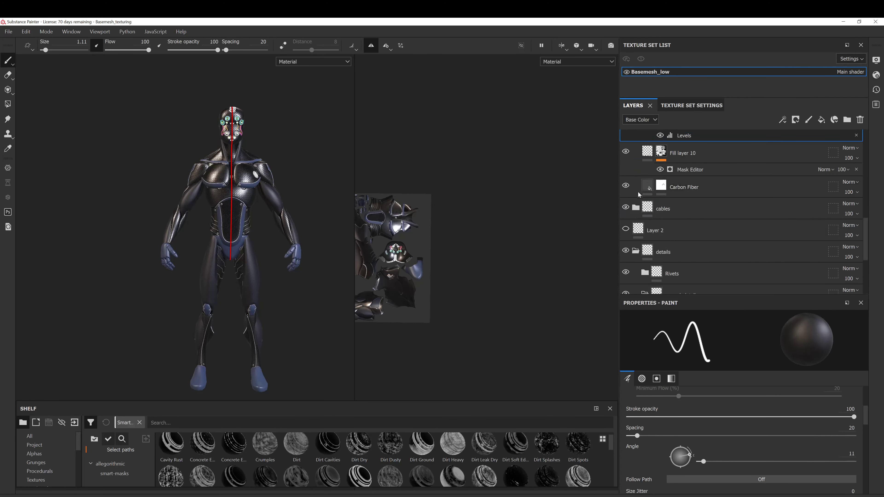
{"action": "left_click", "coordinate": [626, 251]}
{"action": "left_click", "coordinate": [635, 251]}
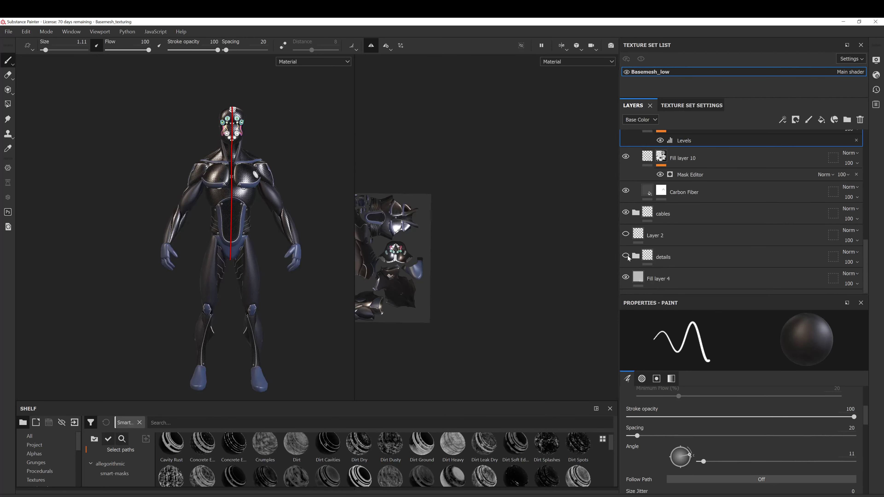
{"action": "left_click", "coordinate": [627, 214]}
{"action": "scroll", "coordinate": [626, 234], "scroll_direction": "up", "scroll_amount": 3}
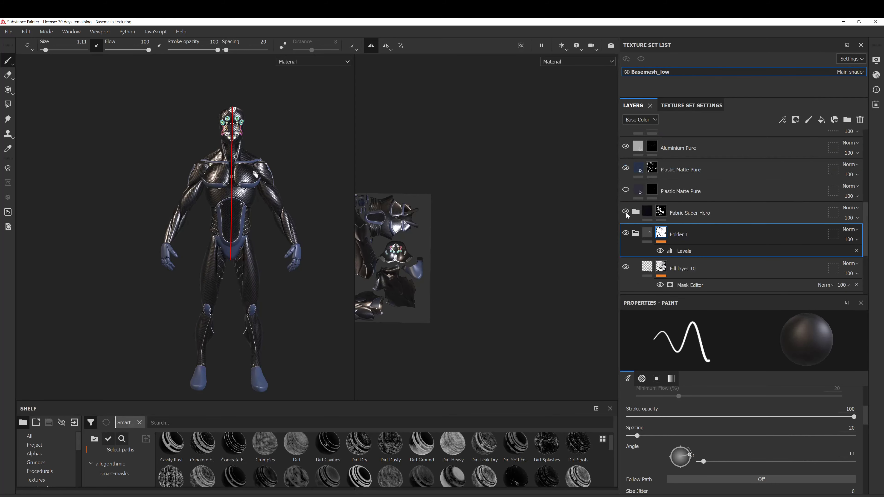
Expand the Fabric Super Hero folder and change its Base Color layer to the muted slate blue 474957.
{"action": "left_click", "coordinate": [626, 213]}
{"action": "left_click", "coordinate": [626, 213]}
{"action": "left_click", "coordinate": [636, 212]}
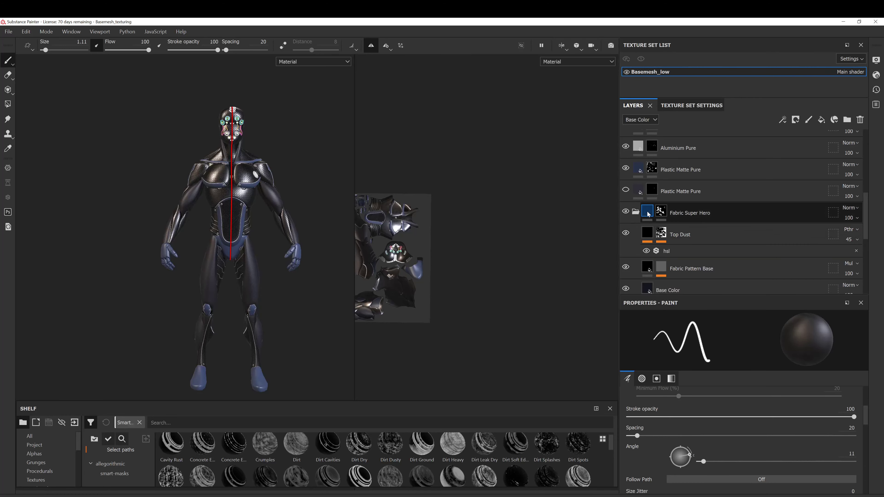
{"action": "scroll", "coordinate": [647, 230], "scroll_direction": "down", "scroll_amount": 2}
{"action": "left_click", "coordinate": [651, 241]}
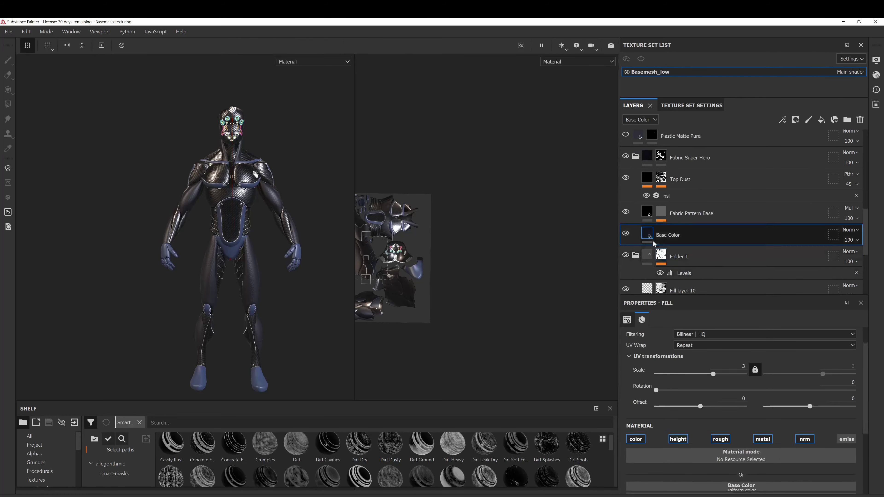
{"action": "scroll", "coordinate": [709, 417], "scroll_direction": "down", "scroll_amount": 2}
{"action": "left_click", "coordinate": [710, 419]}
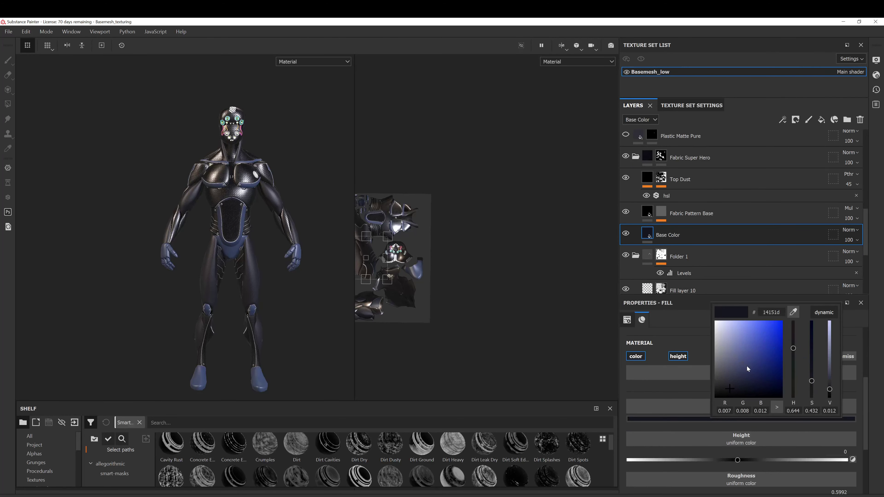
{"action": "left_click_drag", "start_coordinate": [736, 379], "coordinate": [726, 360]}
{"action": "left_click_drag", "start_coordinate": [726, 369], "coordinate": [728, 373]}
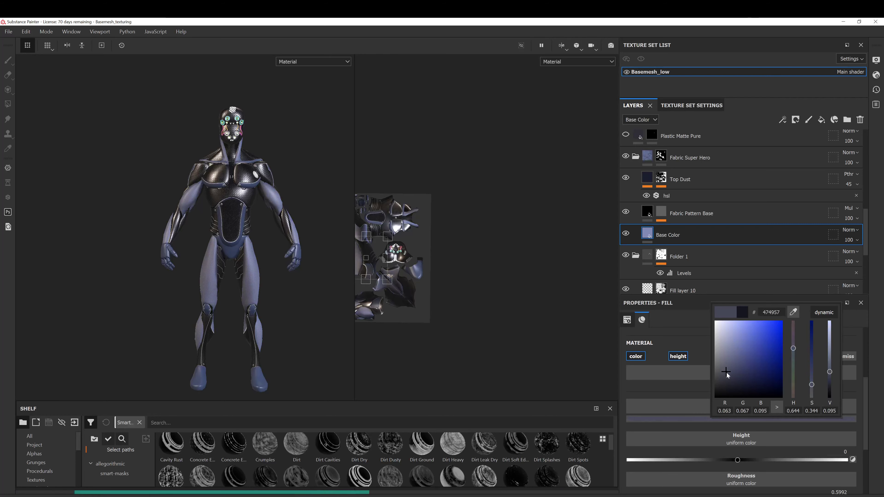
Try brown and olive tones such as 514b3f, 353516 and 282821 as the fabric's base colour.
{"action": "left_click_drag", "start_coordinate": [793, 348], "coordinate": [794, 391]}
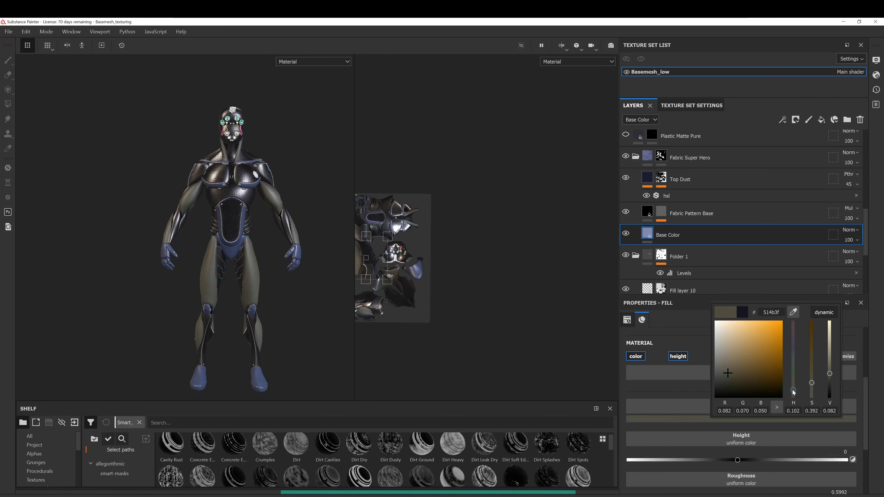
{"action": "left_click_drag", "start_coordinate": [757, 364], "coordinate": [725, 387]}
{"action": "left_click_drag", "start_coordinate": [794, 390], "coordinate": [794, 386]}
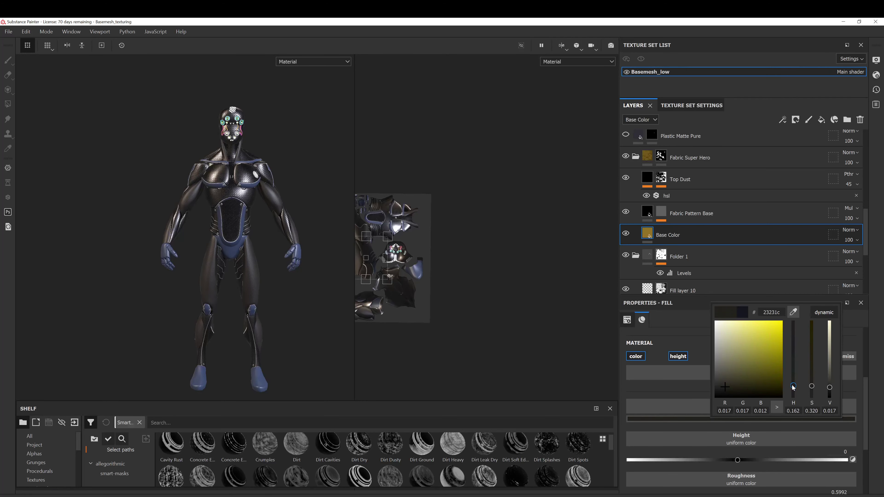
{"action": "left_click", "coordinate": [752, 380]}
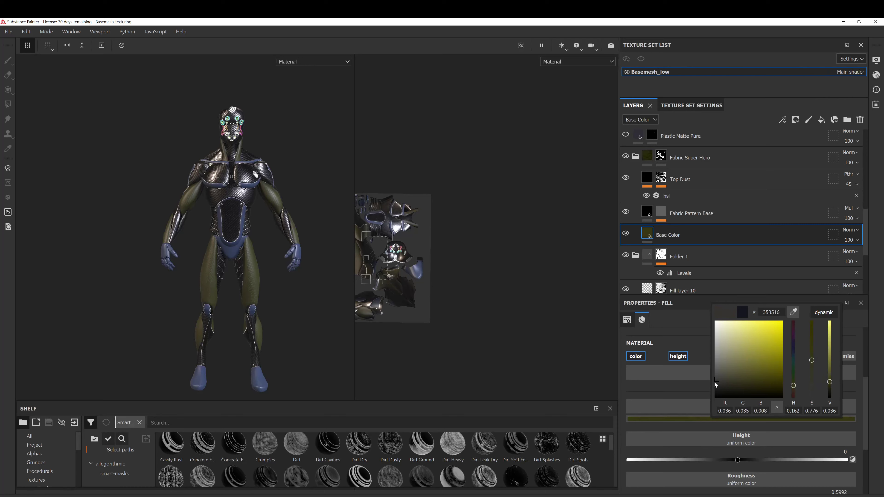
{"action": "left_click_drag", "start_coordinate": [716, 384], "coordinate": [724, 386]}
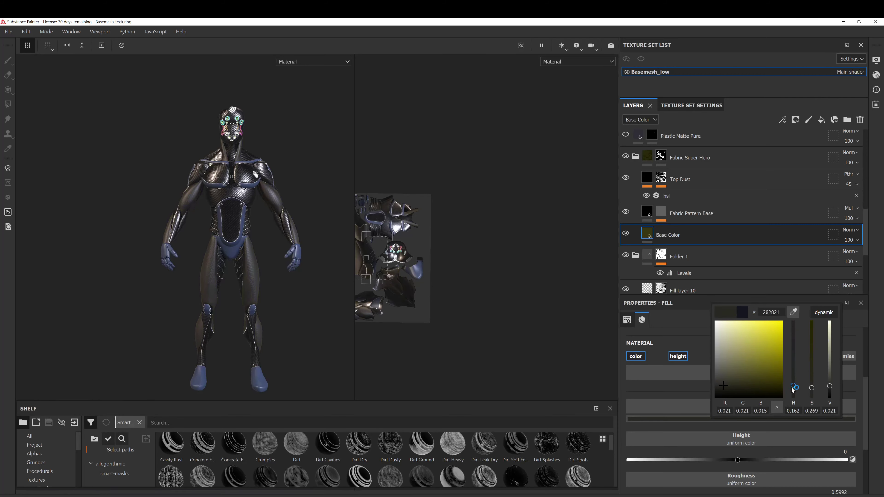
Try purple tones from saturated 520656 to dark, muted 241725 as the fabric's base colour.
{"action": "left_click_drag", "start_coordinate": [793, 387], "coordinate": [793, 334]}
{"action": "left_click", "coordinate": [772, 371]}
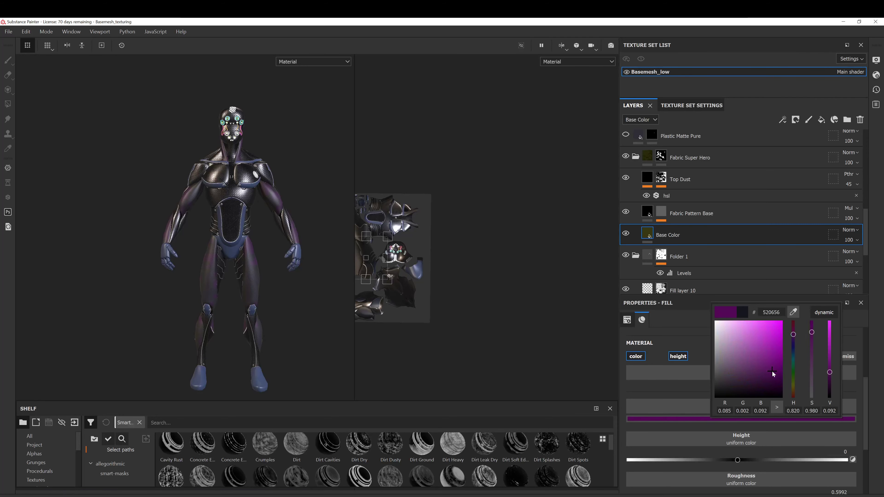
{"action": "left_click_drag", "start_coordinate": [772, 371], "coordinate": [772, 371]}
{"action": "left_click", "coordinate": [755, 384]}
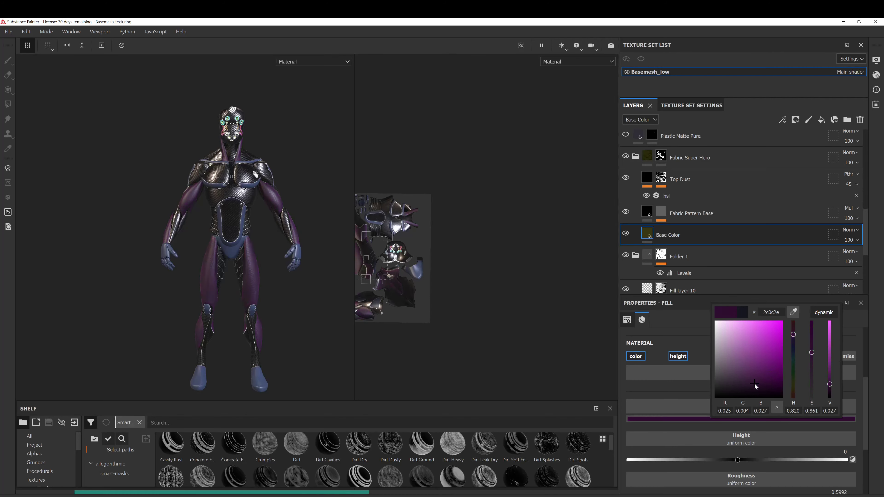
{"action": "left_click_drag", "start_coordinate": [754, 383], "coordinate": [733, 392]}
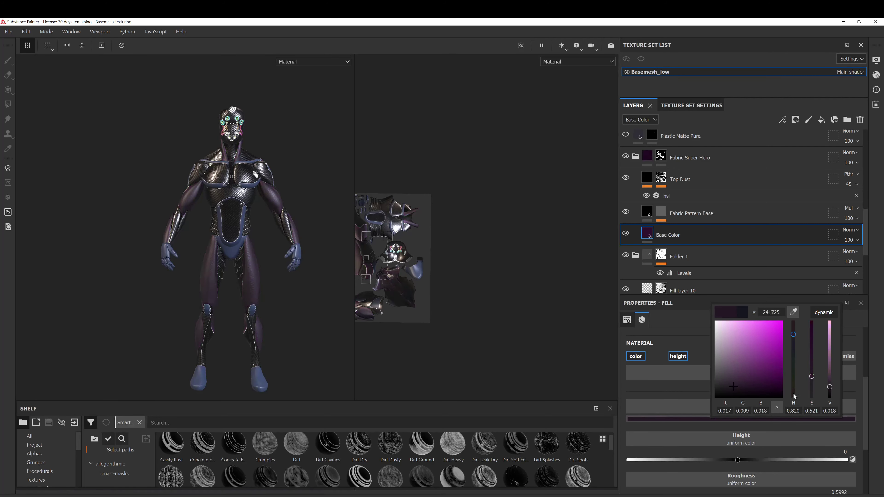
Try dark brown 1d1917 and dark violet 221b2f for the fabric, and settle on neutral grey 9c9c9c.
{"action": "left_click", "coordinate": [793, 393]}
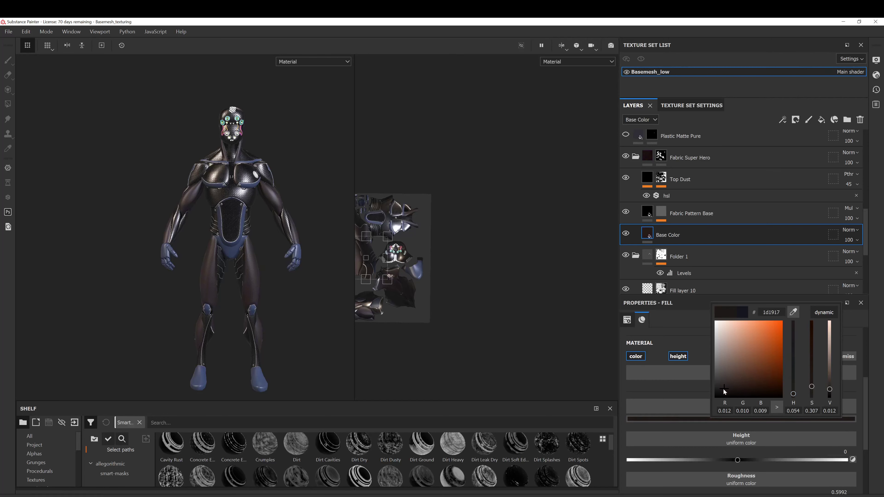
{"action": "left_click_drag", "start_coordinate": [725, 387], "coordinate": [792, 343]}
{"action": "mouse_move", "coordinate": [748, 388]}
{"action": "left_mouse_down"}
{"action": "mouse_move", "coordinate": [759, 389]}
{"action": "mouse_move", "coordinate": [737, 383]}
{"action": "left_mouse_up"}
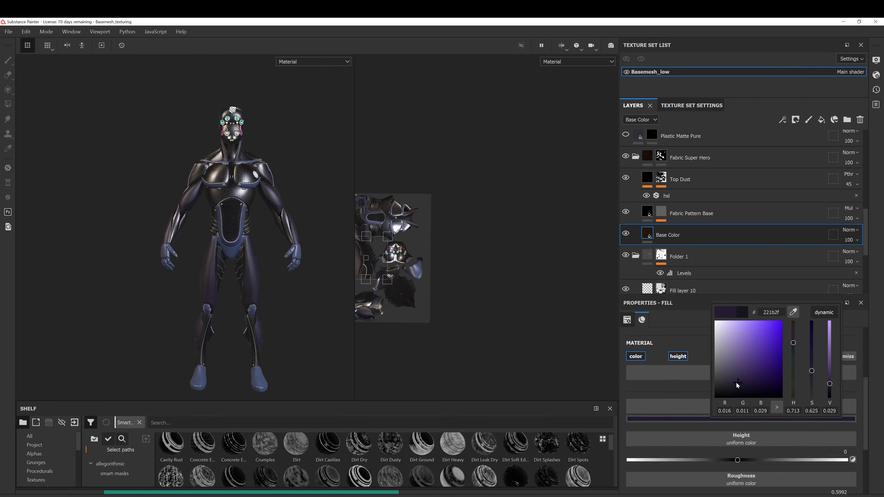
{"action": "mouse_move", "coordinate": [718, 349]}
{"action": "left_mouse_down"}
{"action": "mouse_move", "coordinate": [709, 351]}
{"action": "mouse_move", "coordinate": [709, 374]}
{"action": "mouse_move", "coordinate": [709, 349]}
{"action": "left_mouse_up"}
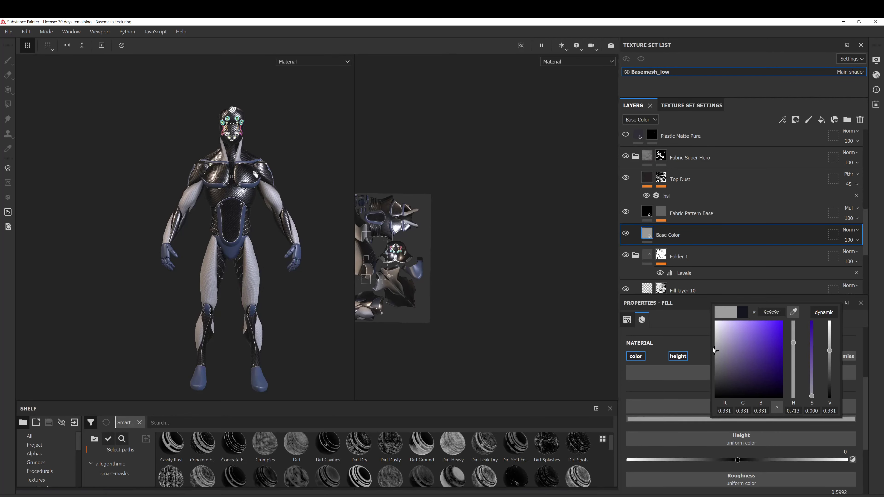
Show the lower Plastic Matte Pure layer and examine the grey fabric on the figure's front and back under rotated environment lighting.
{"action": "left_click", "coordinate": [633, 138]}
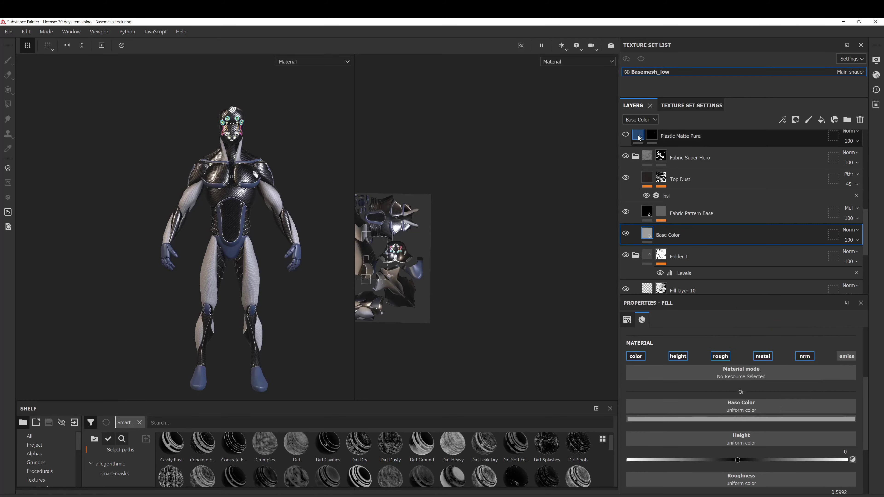
{"action": "left_click", "coordinate": [630, 137]}
{"action": "scroll", "coordinate": [314, 176], "scroll_direction": "down", "scroll_amount": 3}
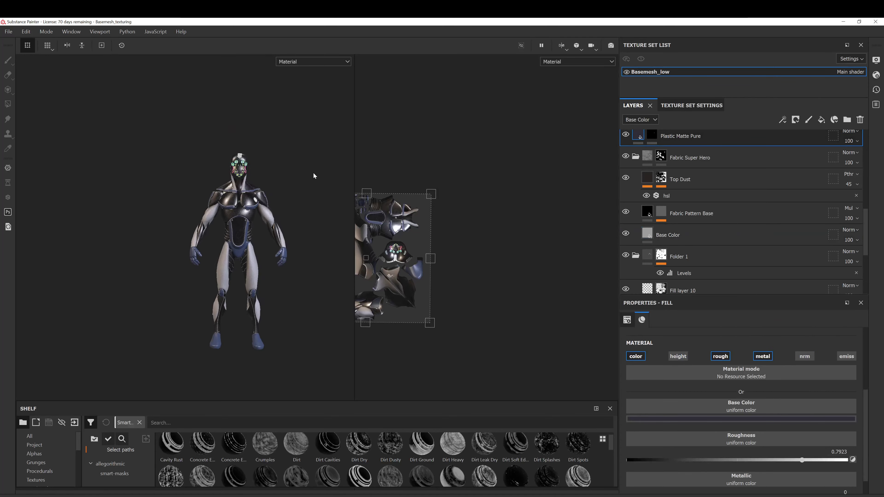
{"action": "scroll", "coordinate": [292, 179], "scroll_direction": "up", "scroll_amount": 6}
{"action": "left_click_drag", "start_coordinate": [245, 197], "coordinate": [247, 167], "text": "alt"}
{"action": "middle_click_drag", "start_coordinate": [247, 167], "coordinate": [252, 161], "text": "alt"}
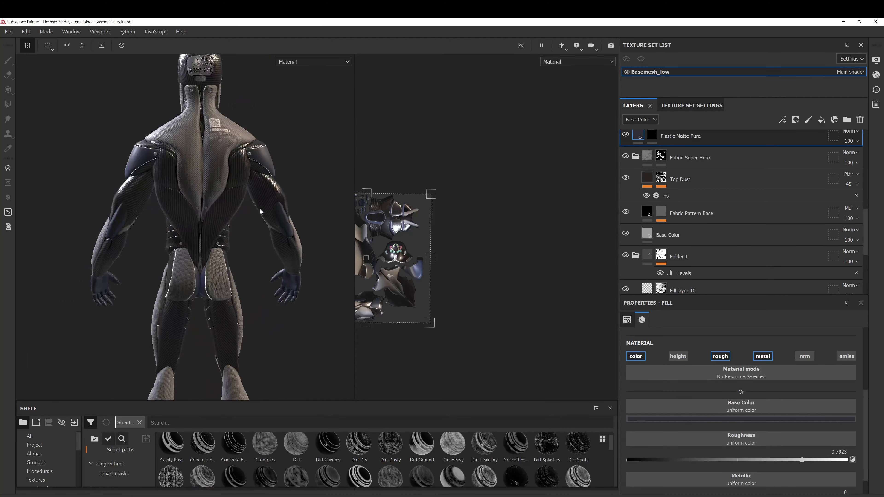
{"action": "right_click_drag", "start_coordinate": [258, 210], "coordinate": [207, 209], "text": "shift"}
{"action": "right_click_drag", "start_coordinate": [226, 243], "coordinate": [187, 123], "text": "alt"}
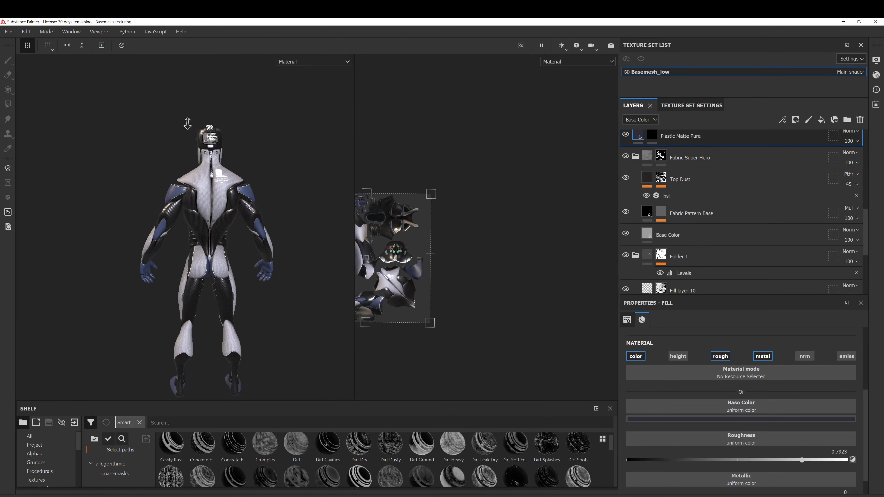
{"action": "left_click_drag", "start_coordinate": [182, 229], "coordinate": [468, 209], "text": "alt"}
{"action": "scroll", "coordinate": [741, 210], "scroll_direction": "up", "scroll_amount": 2}
Try another base colour on the lower Plastic Matte Pure layer, undo it and leave the layer hidden.
{"action": "left_click", "coordinate": [794, 420]}
{"action": "left_click_drag", "start_coordinate": [816, 384], "coordinate": [793, 374]}
{"action": "left_click", "coordinate": [626, 194]}
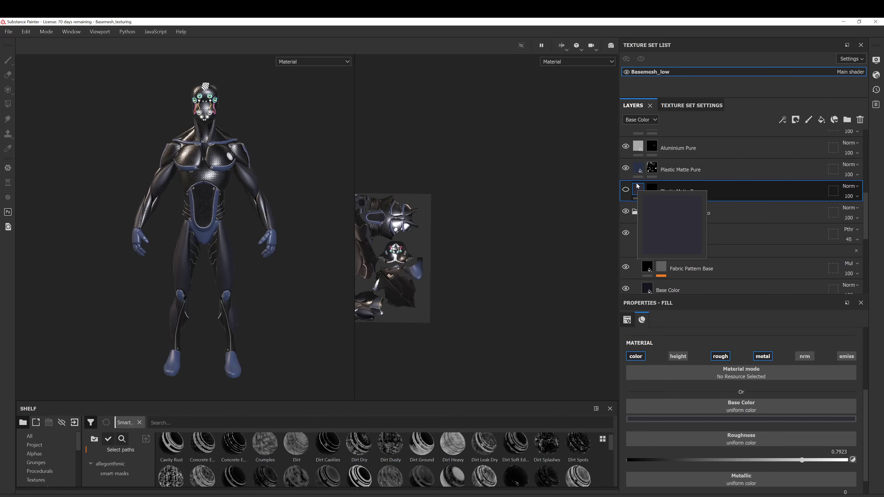
{"action": "key", "text": "ctrl+z"}
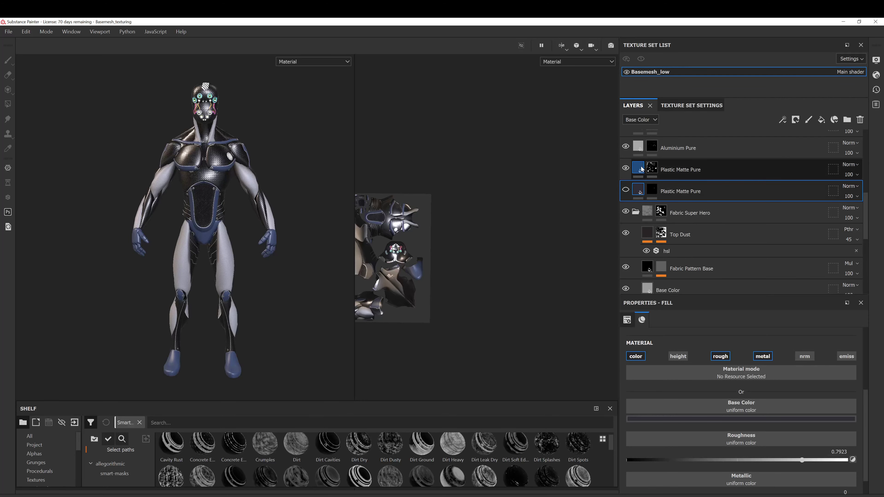
Try brown 483e27 as the base colour of the upper Plastic Matte Pure layer and undo the recolouring.
{"action": "left_click", "coordinate": [629, 170]}
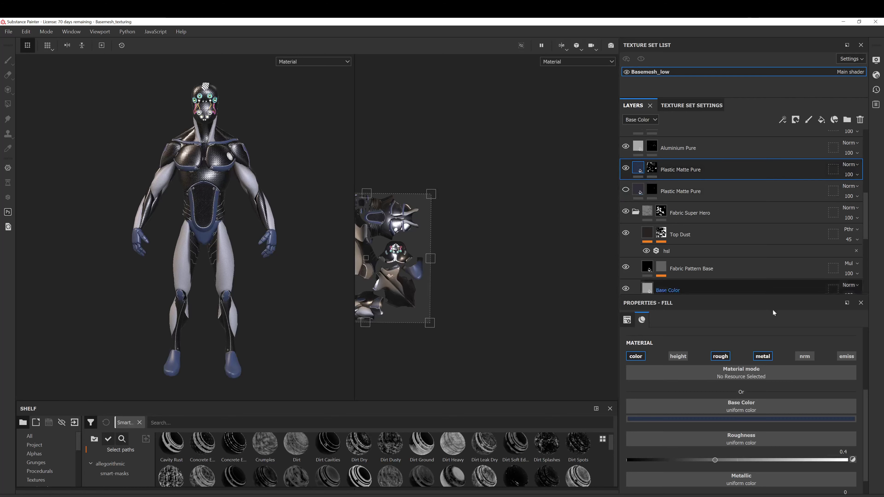
{"action": "left_click", "coordinate": [768, 418]}
{"action": "left_click", "coordinate": [837, 389]}
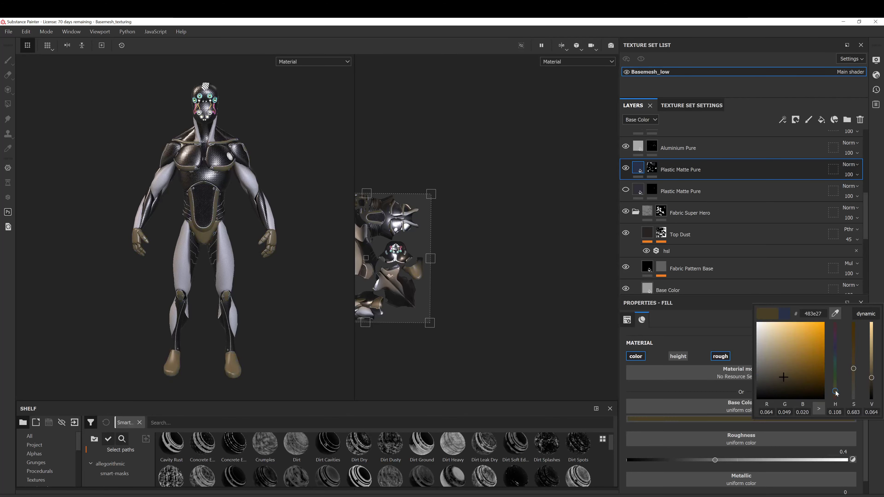
{"action": "left_click_drag", "start_coordinate": [785, 377], "coordinate": [765, 380]}
{"action": "key", "text": "ctrl+z"}
{"action": "key", "text": "ctrl+z"}
{"action": "key", "text": "ctrl+y"}
{"action": "left_click", "coordinate": [296, 264]}
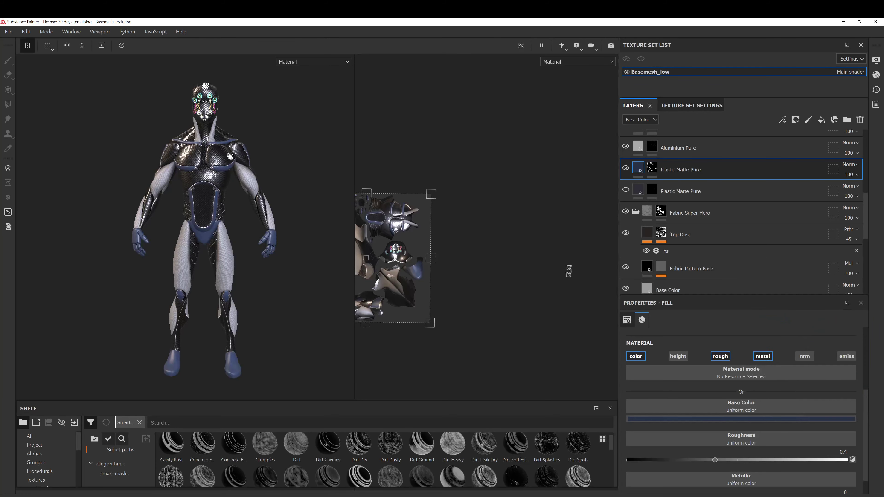
Set the base colour of the upper Plastic Matte Pure layer to the desaturated dark blue-grey 30343f.
{"action": "left_click", "coordinate": [722, 418]}
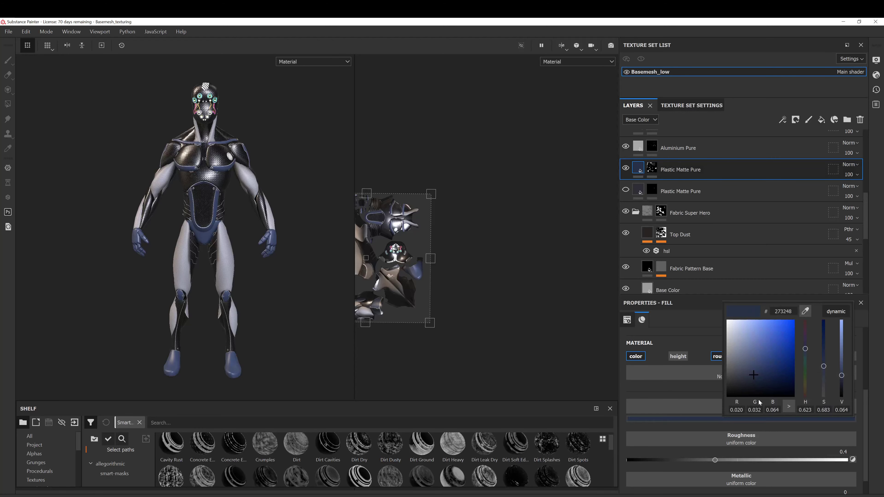
{"action": "left_click_drag", "start_coordinate": [761, 377], "coordinate": [742, 380]}
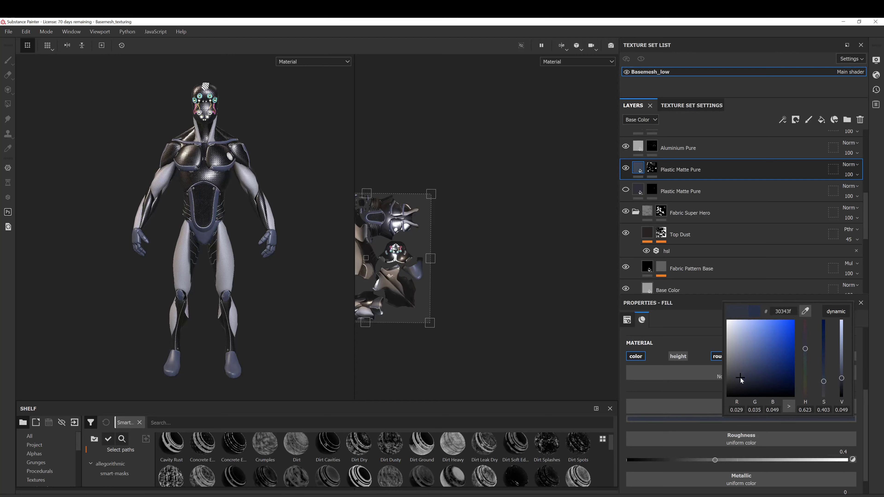
{"action": "left_click", "coordinate": [693, 250]}
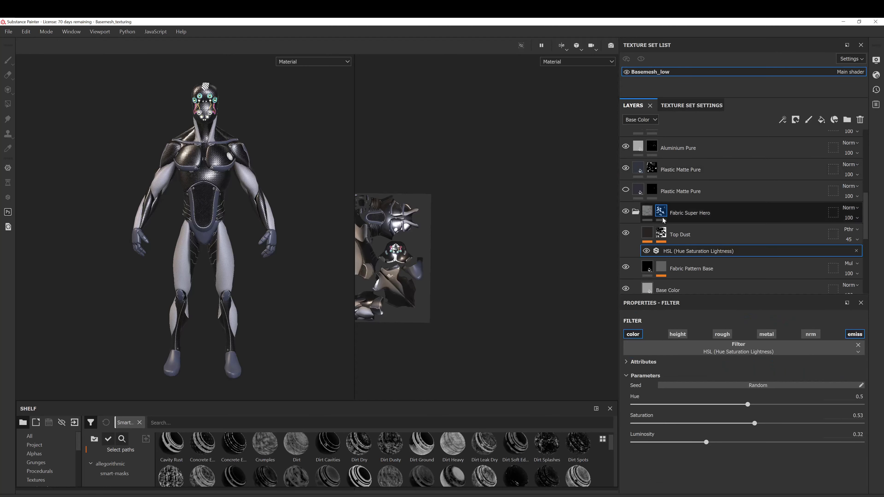
Check the fabric's Base Color layer by toggling its visibility, and recolour it to the light grey-blue 7e8c9f.
{"action": "scroll", "coordinate": [658, 223], "scroll_direction": "down", "scroll_amount": 2}
{"action": "left_click", "coordinate": [627, 234]}
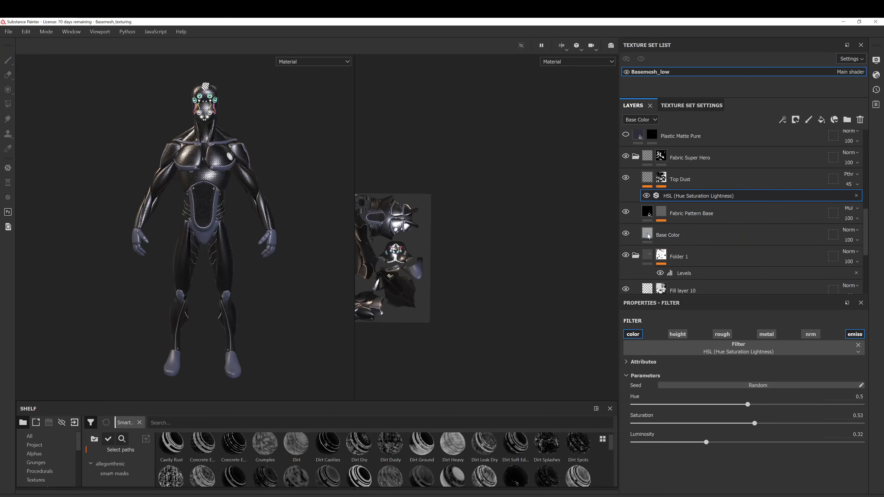
{"action": "left_click", "coordinate": [649, 235]}
{"action": "left_click", "coordinate": [715, 419]}
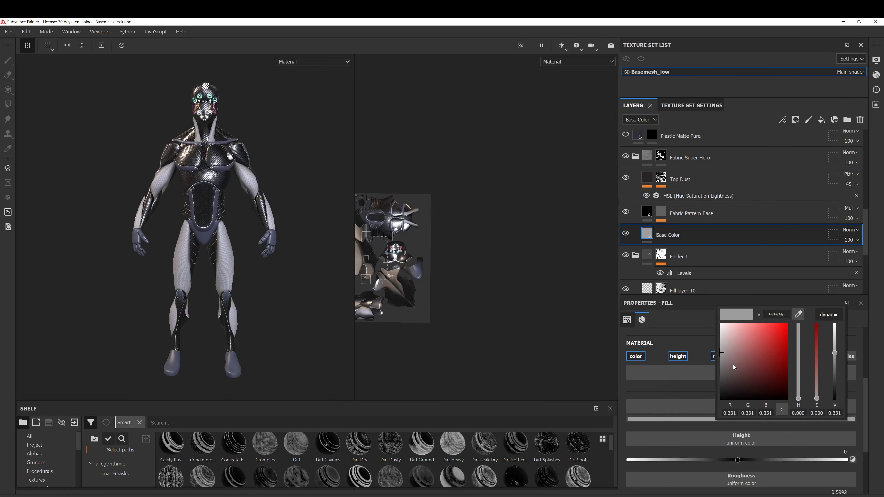
{"action": "left_click", "coordinate": [740, 353]}
{"action": "mouse_move", "coordinate": [739, 353]}
{"action": "left_mouse_down"}
{"action": "mouse_move", "coordinate": [721, 350]}
{"action": "mouse_move", "coordinate": [732, 333]}
{"action": "mouse_move", "coordinate": [733, 353]}
{"action": "left_mouse_up"}
{"action": "left_click", "coordinate": [799, 353]}
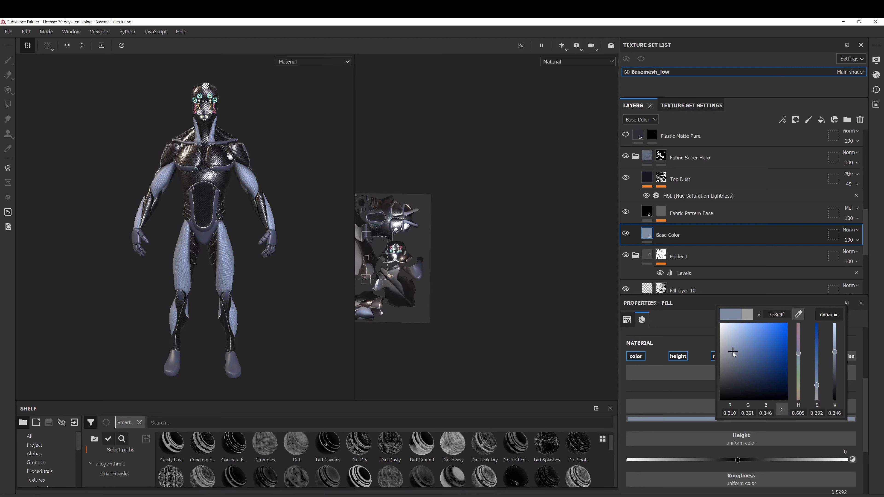
Switch to the open Chrome browser windows.
{"action": "left_click", "coordinate": [296, 495]}
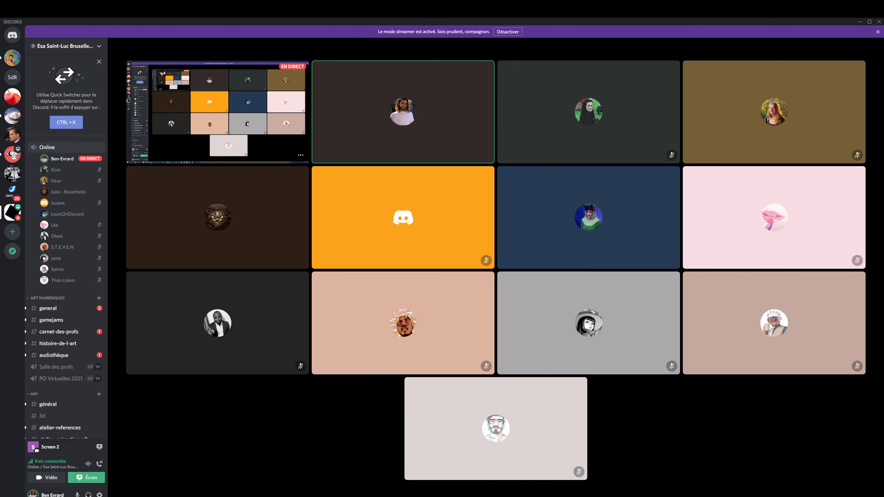
{"action": "mouse_move", "coordinate": [110, 496]}
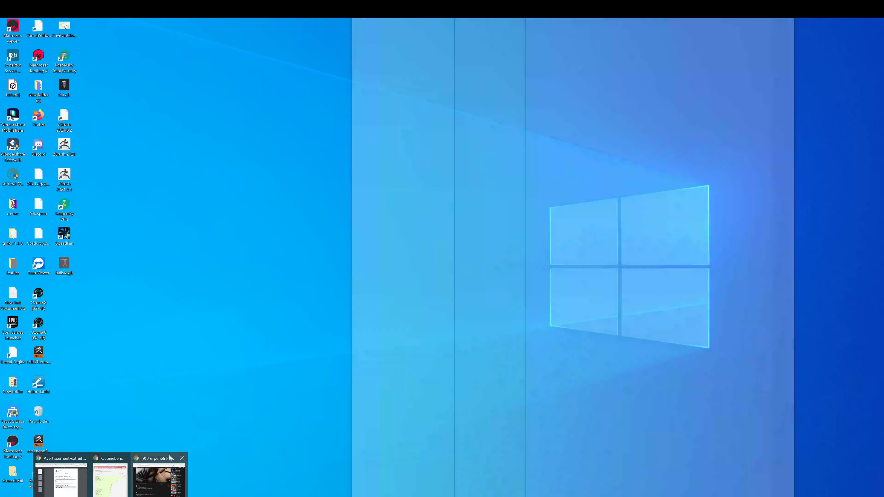